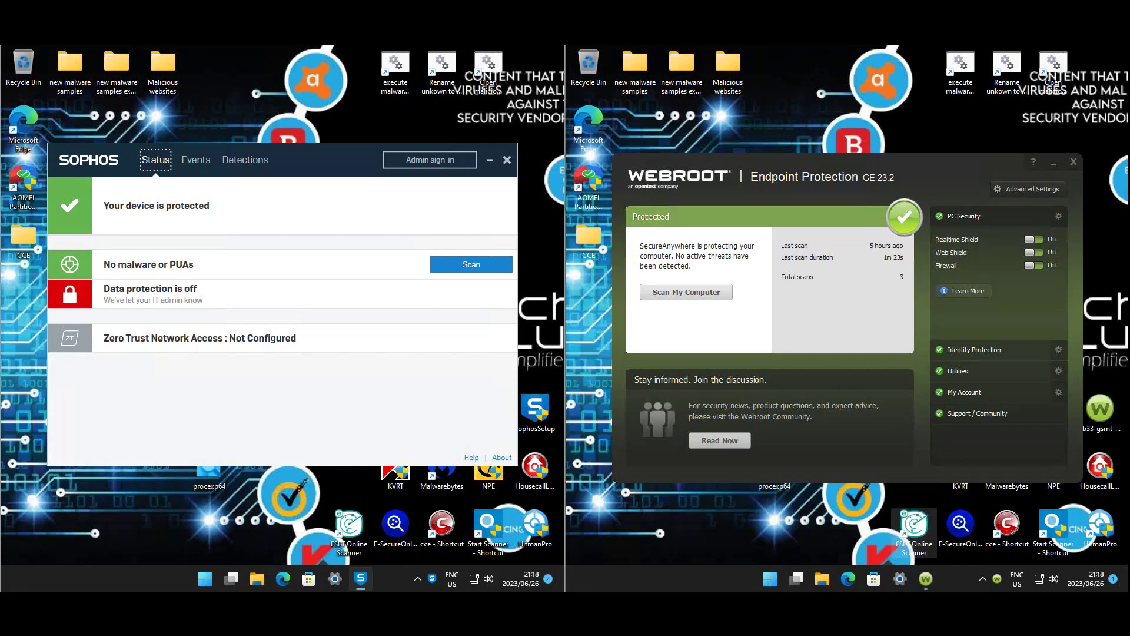
# Check the Sophos endpoint's events, detection history, update status and installed product versions
pyautogui.click(331, 206)
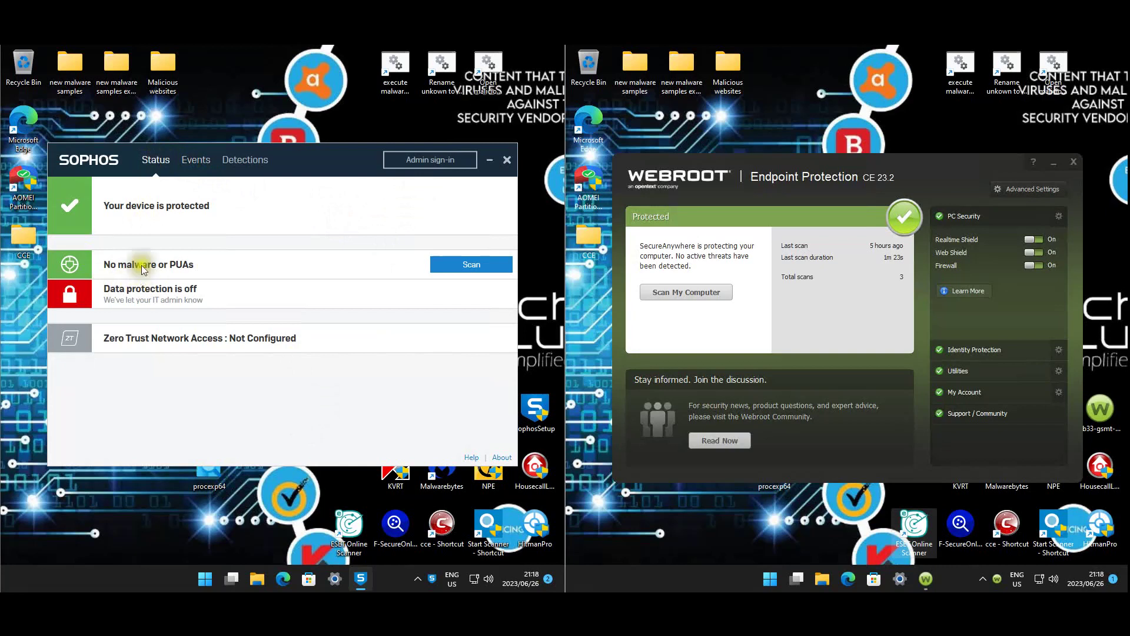
pyautogui.click(215, 163)
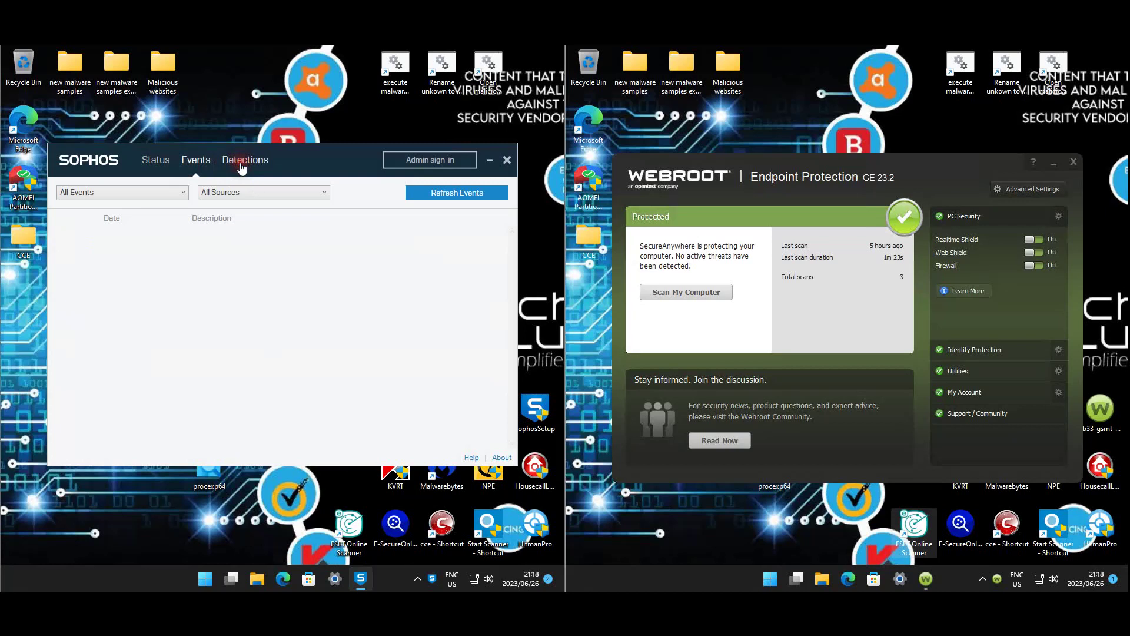
pyautogui.click(241, 167)
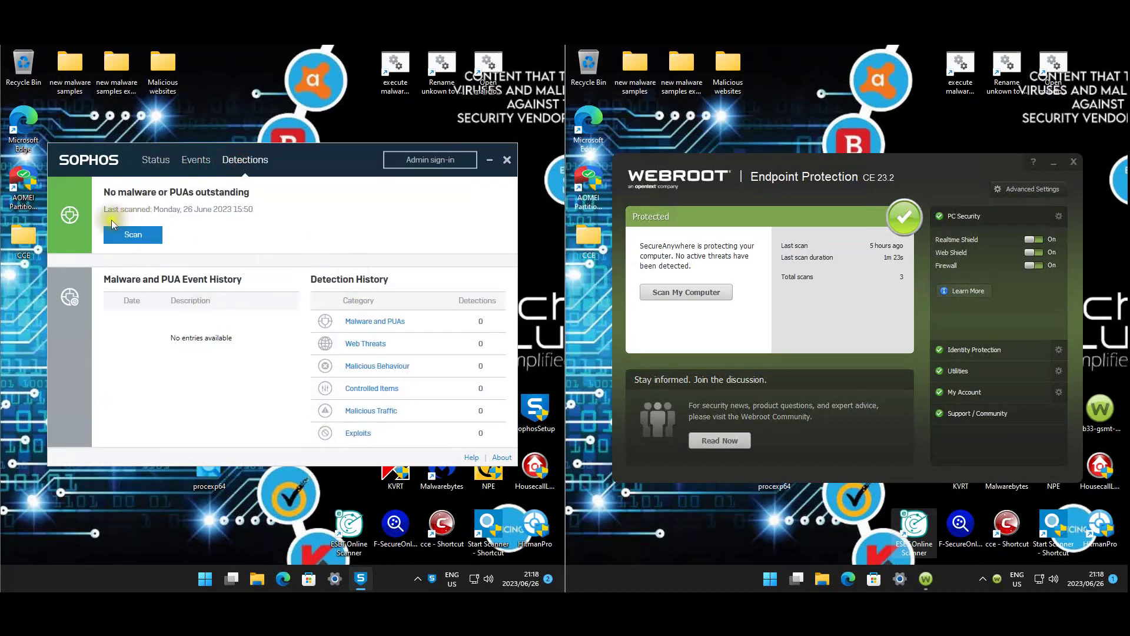
pyautogui.click(502, 457)
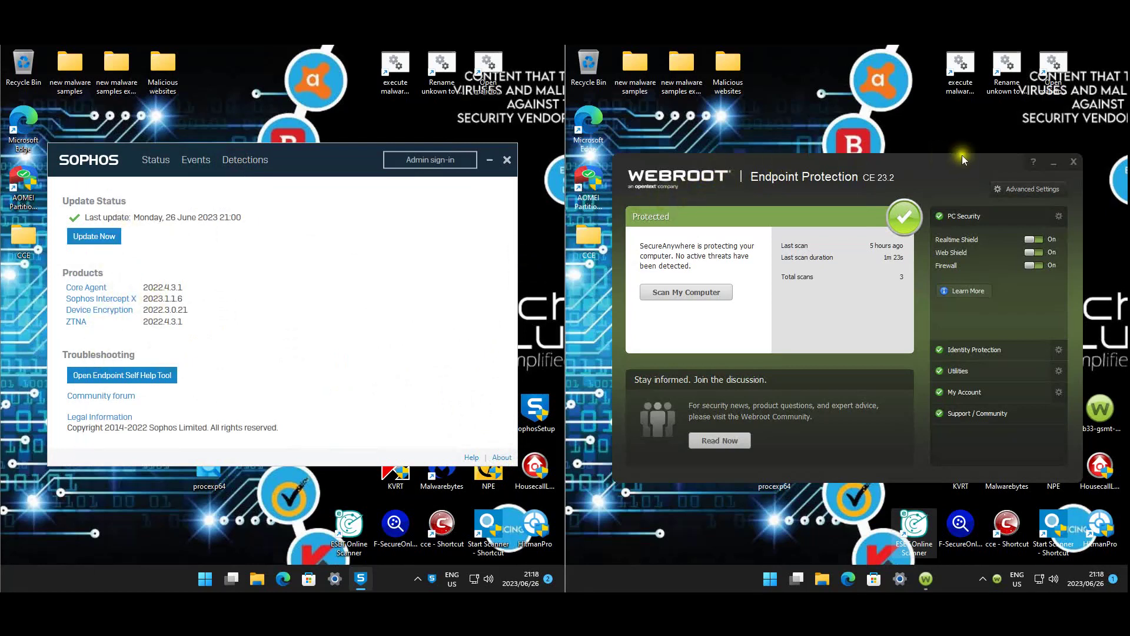
# Review Webroot's advanced settings for installation, scheduling, scanning, shields, firewall and web shield, and access control
pyautogui.click(980, 167)
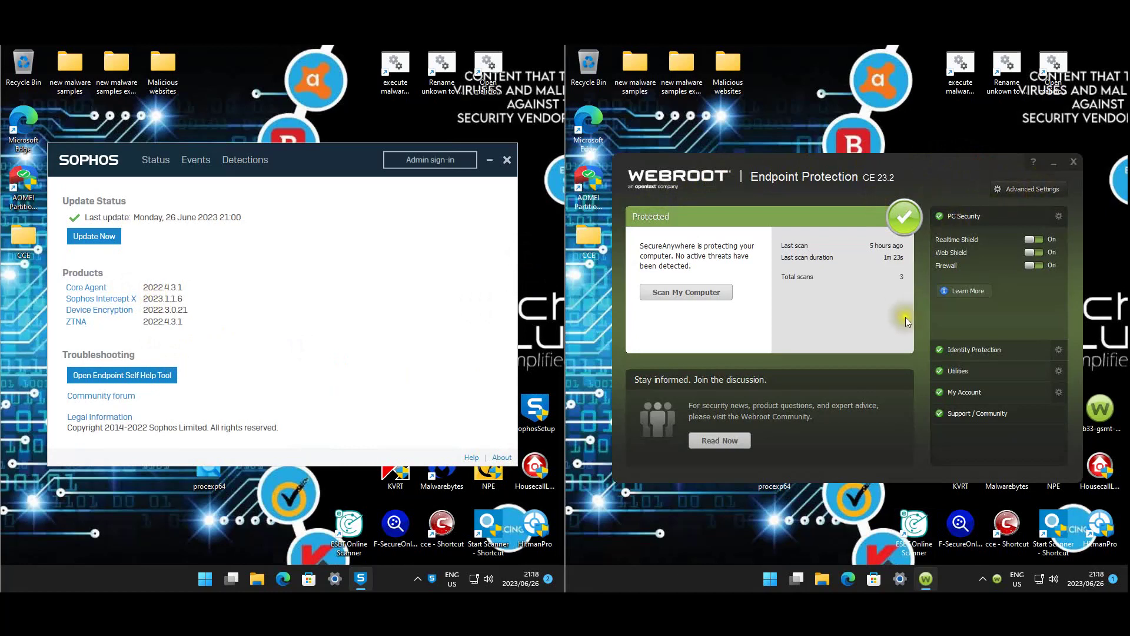
pyautogui.click(1013, 189)
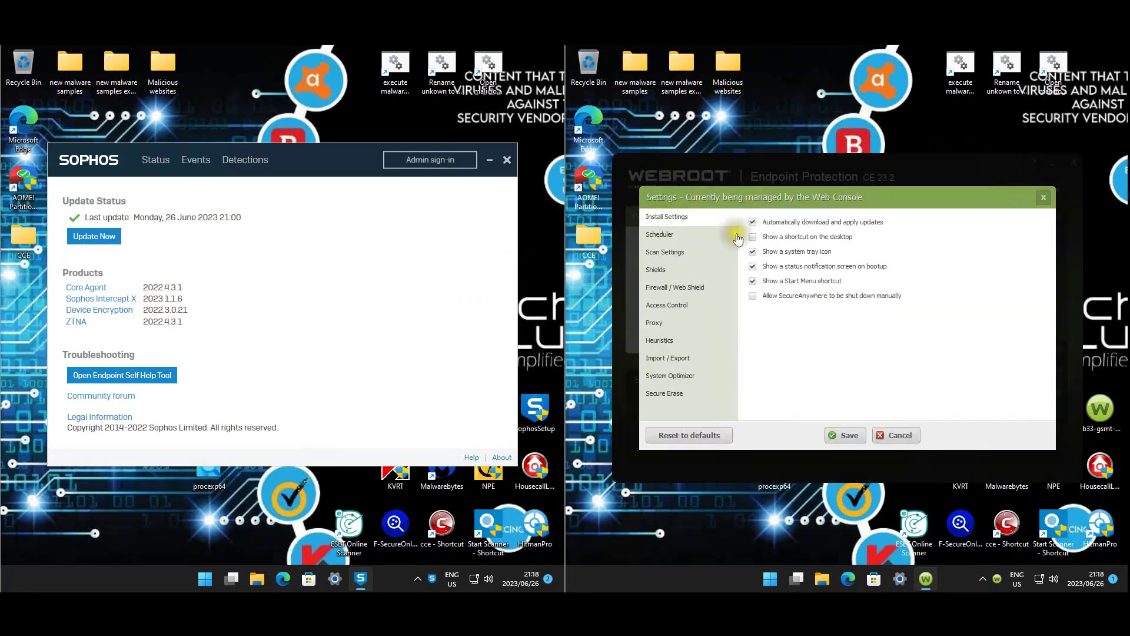
pyautogui.click(670, 235)
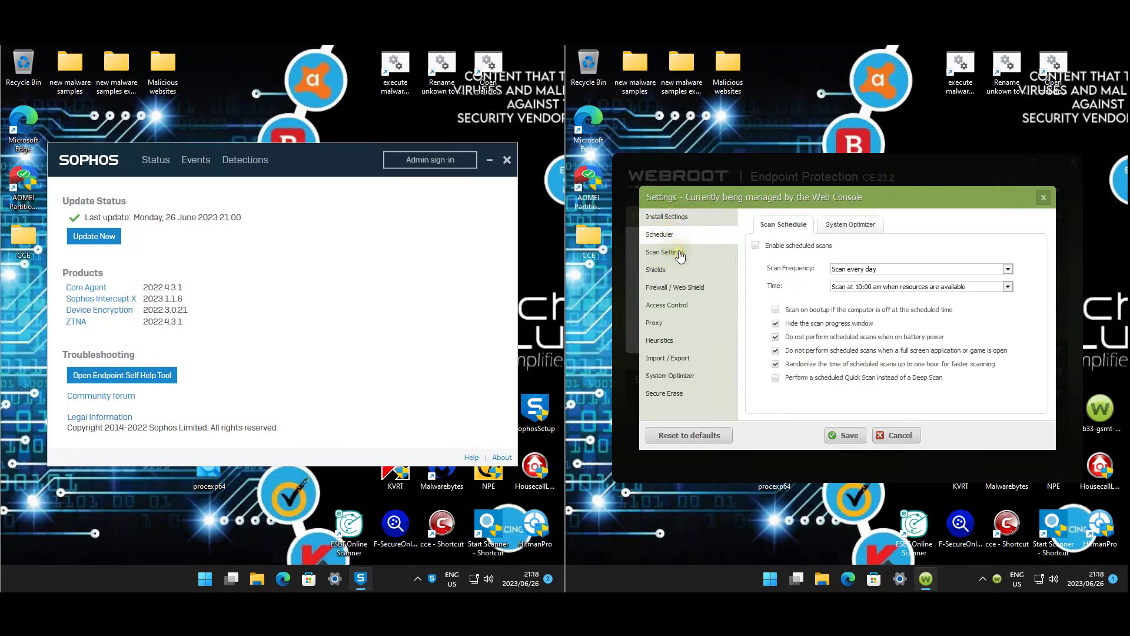
pyautogui.click(683, 217)
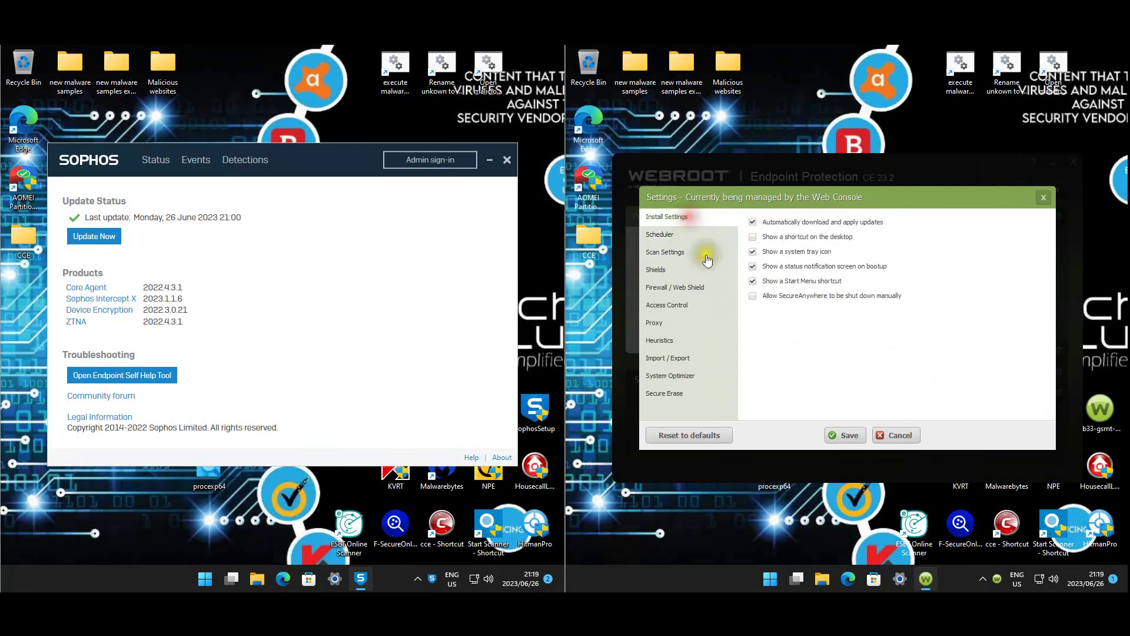
pyautogui.click(665, 234)
pyautogui.click(666, 252)
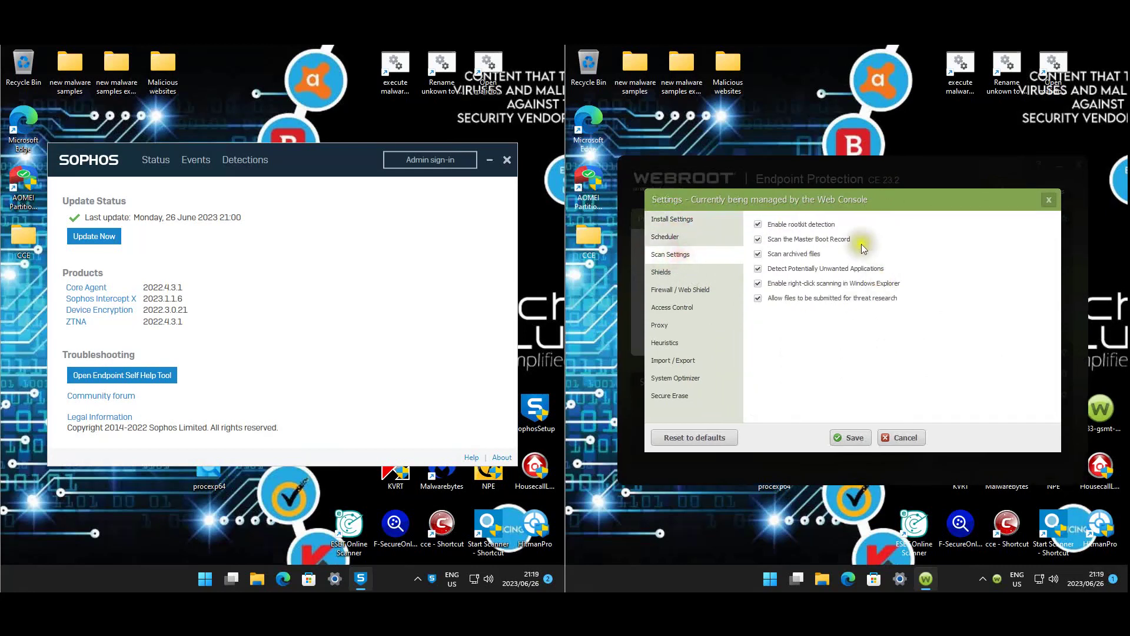
pyautogui.click(675, 272)
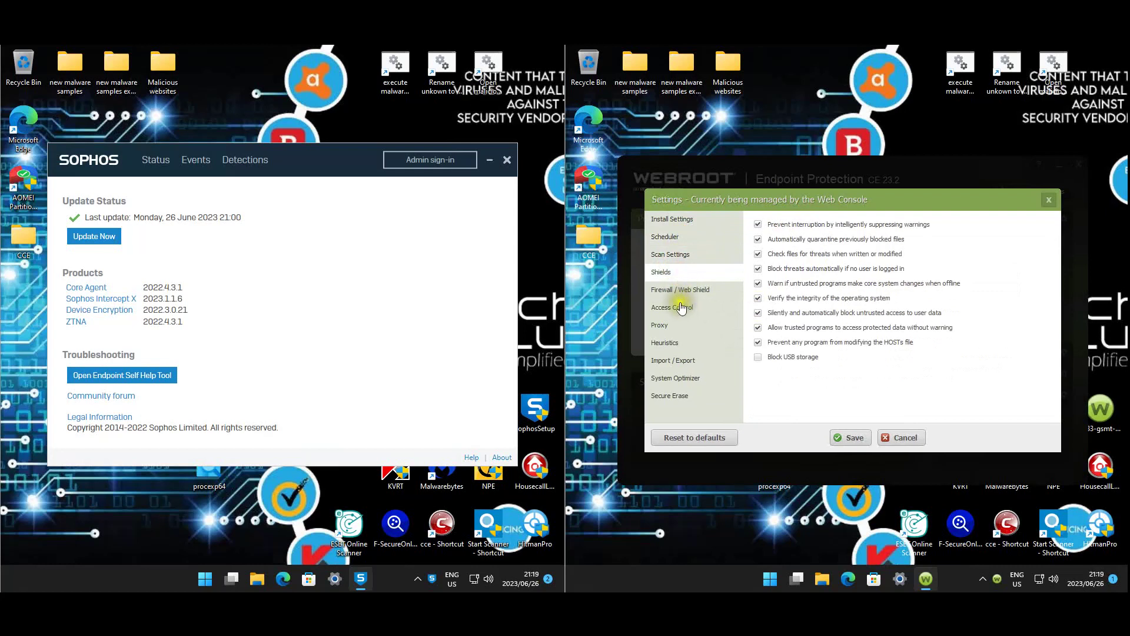
pyautogui.click(675, 292)
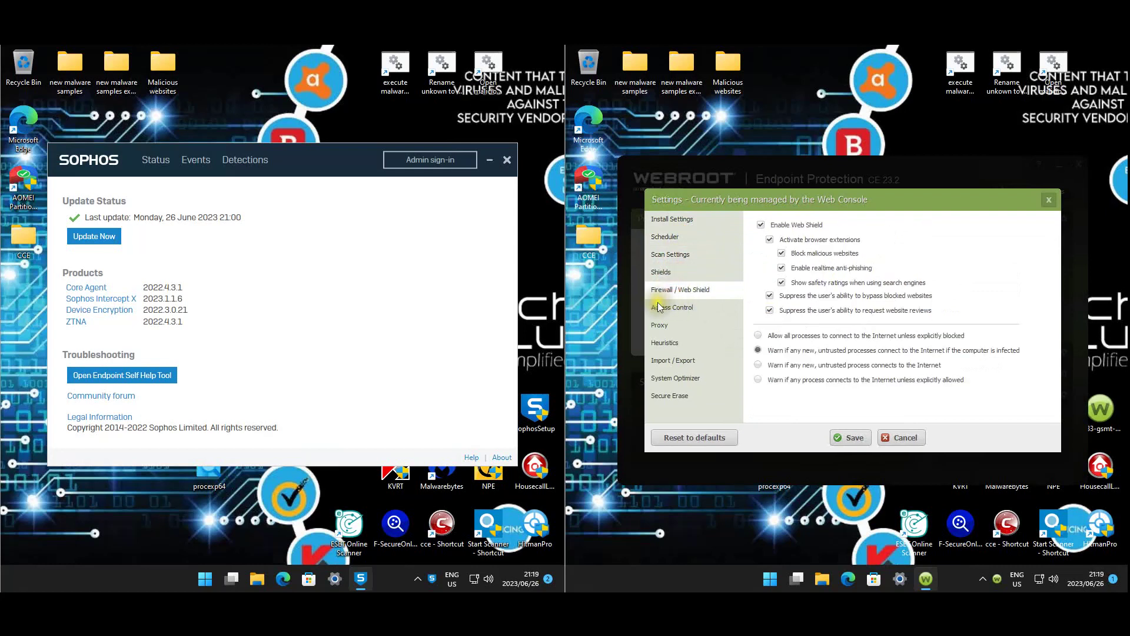
pyautogui.click(659, 306)
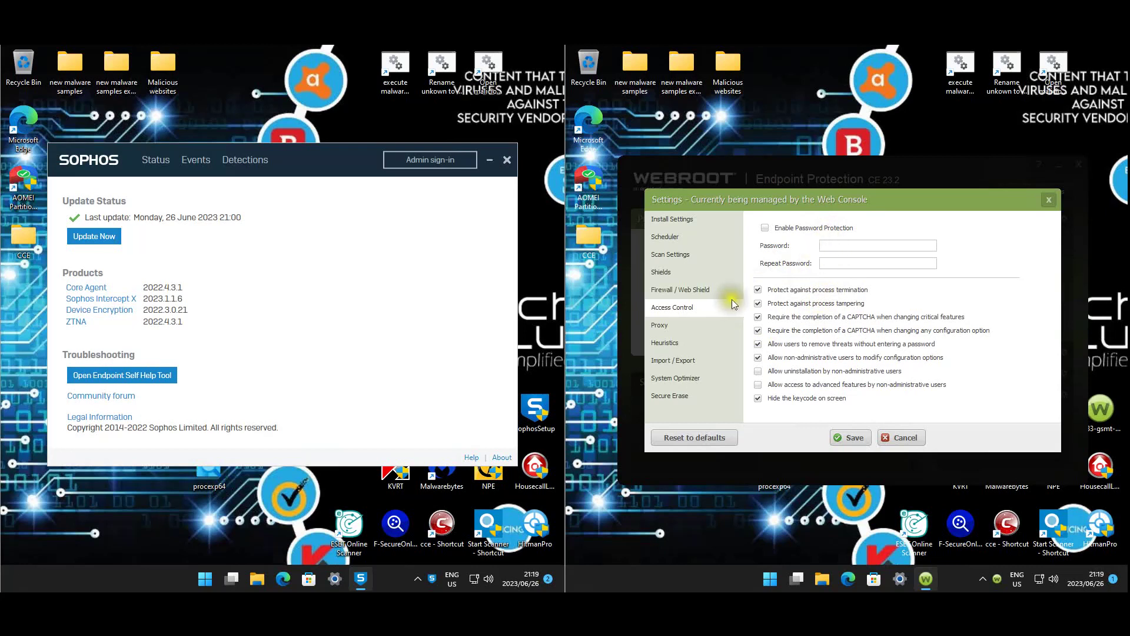
pyautogui.click(855, 245)
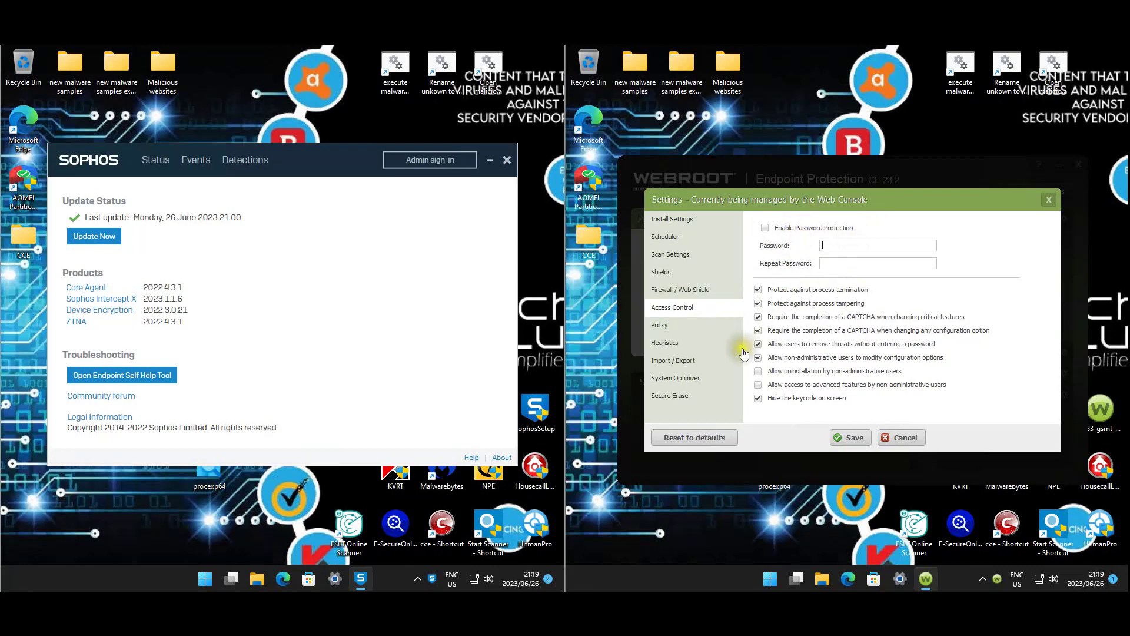
# Review the remaining Webroot settings from Proxy through Secure Erase, recheck Heuristics, and close the settings without saving
pyautogui.click(689, 325)
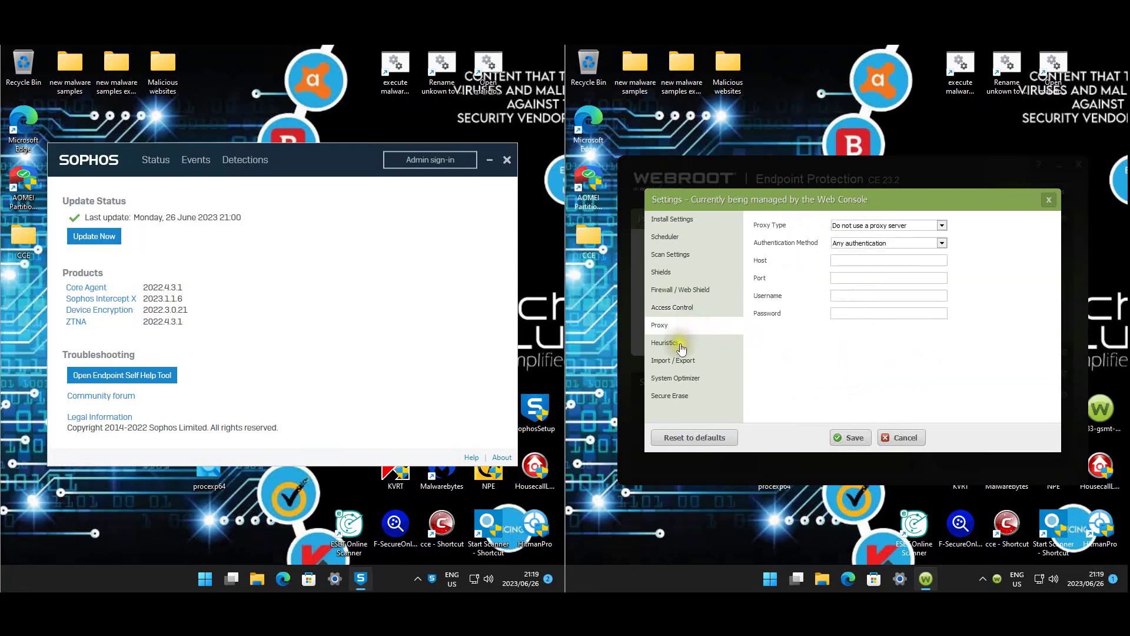
pyautogui.click(677, 342)
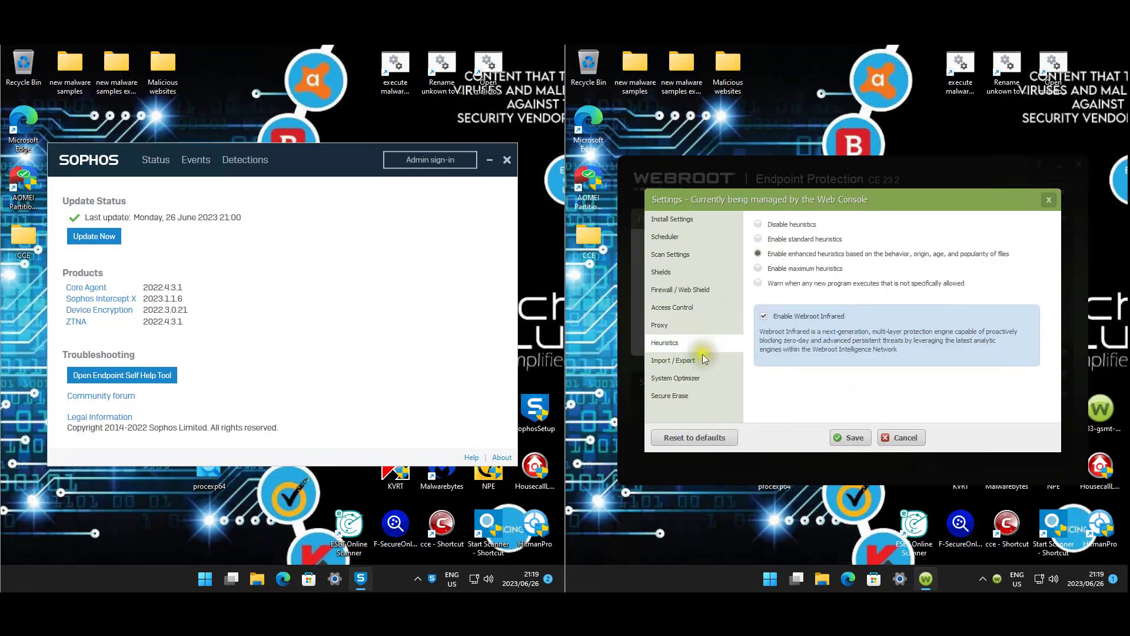
pyautogui.click(692, 365)
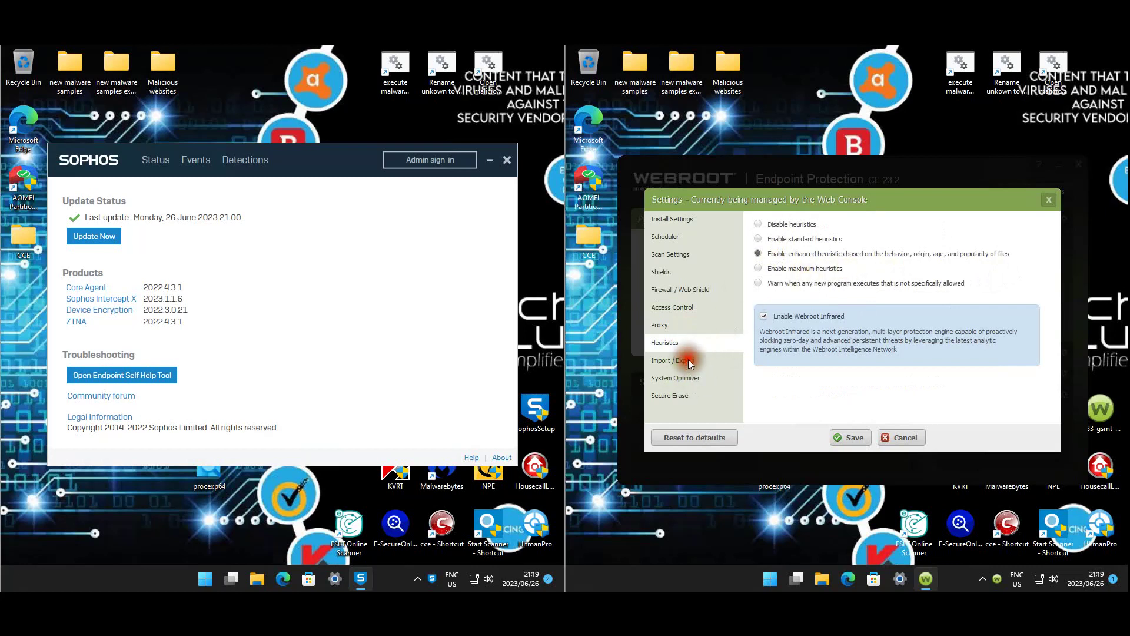
pyautogui.click(675, 378)
pyautogui.click(675, 395)
pyautogui.click(681, 346)
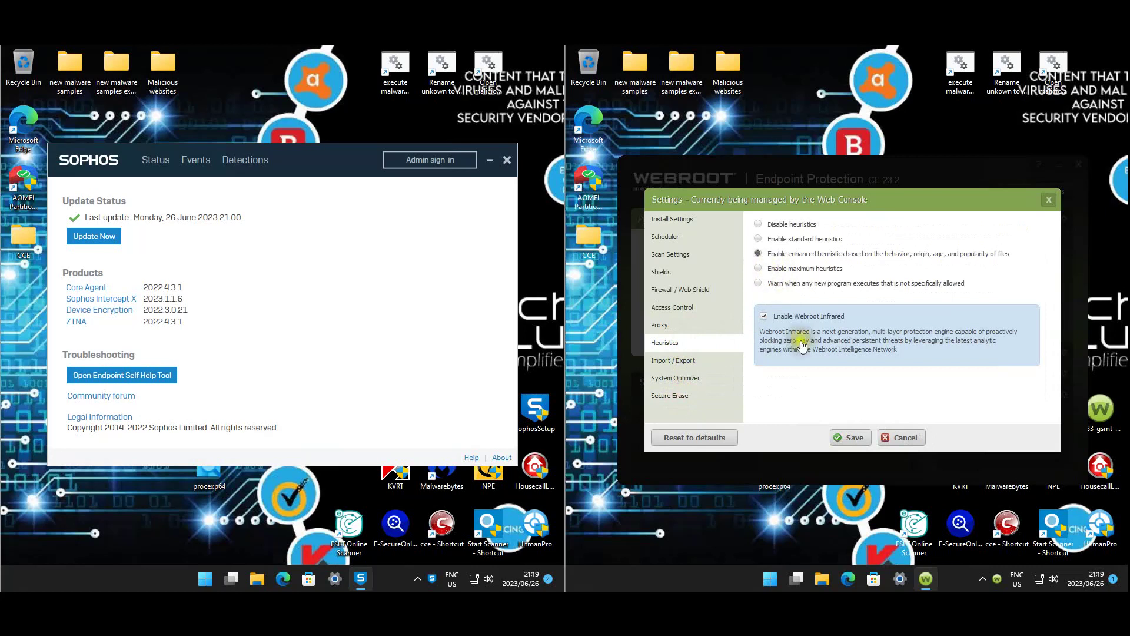
pyautogui.click(891, 441)
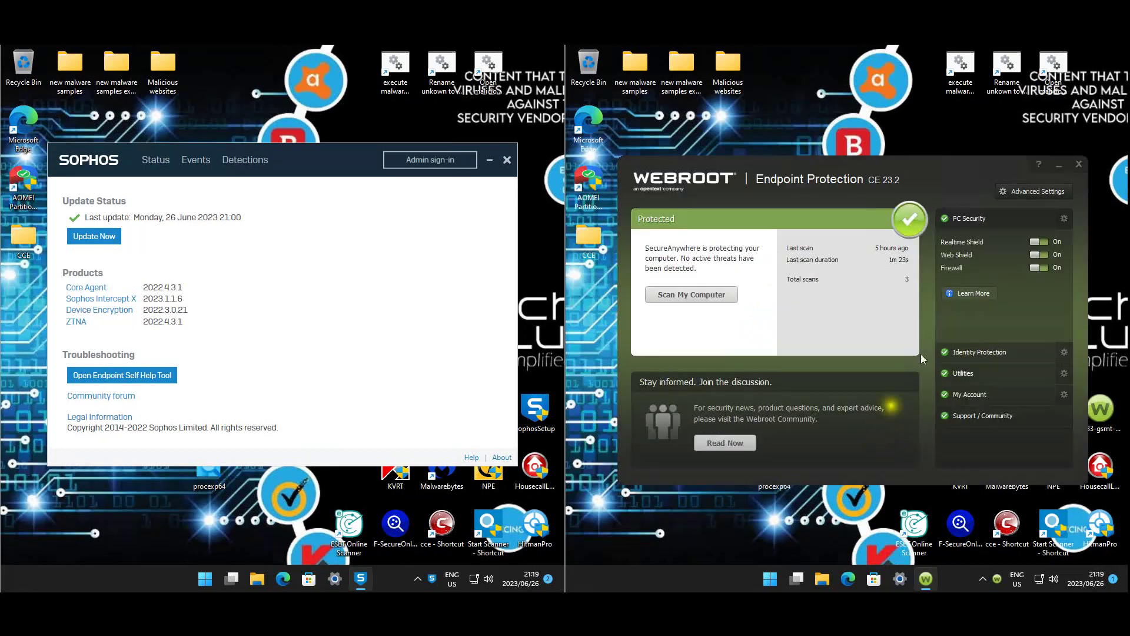
pyautogui.click(1063, 218)
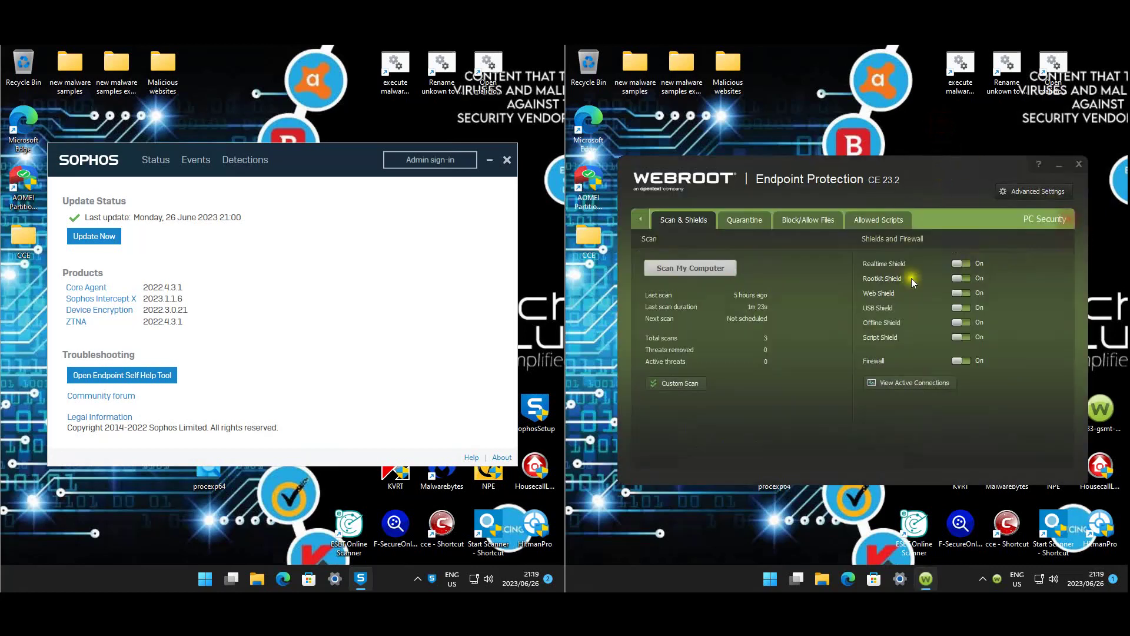
pyautogui.click(756, 230)
pyautogui.click(886, 224)
pyautogui.click(683, 222)
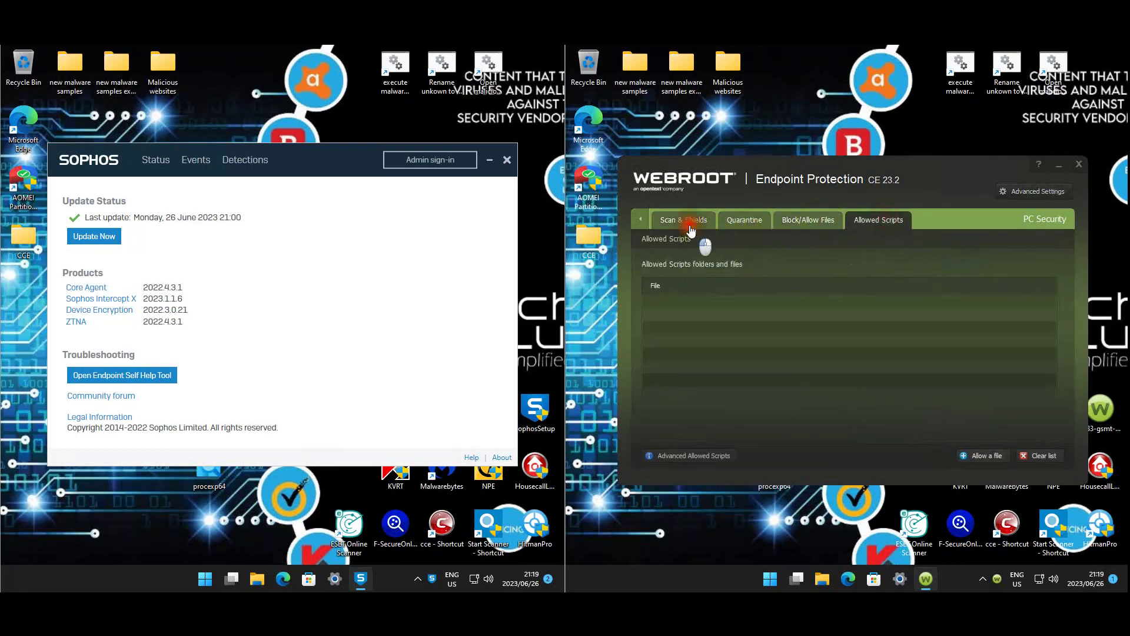
pyautogui.click(640, 219)
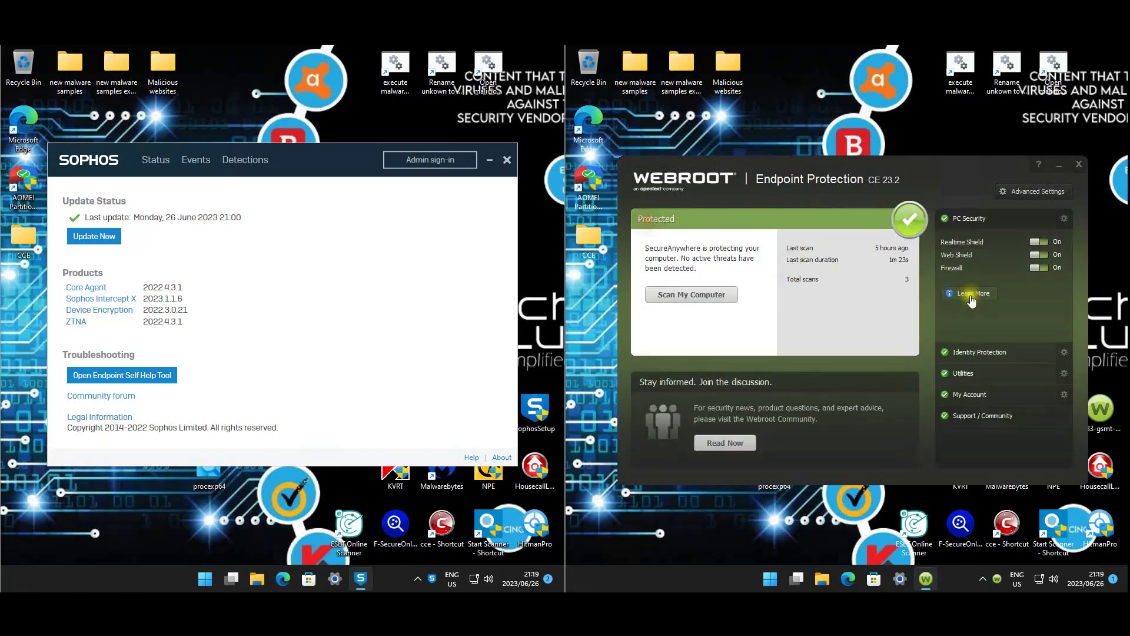
# Inspect Webroot's Identity Protection details for online and application protection, and return to the overview
pyautogui.click(1063, 352)
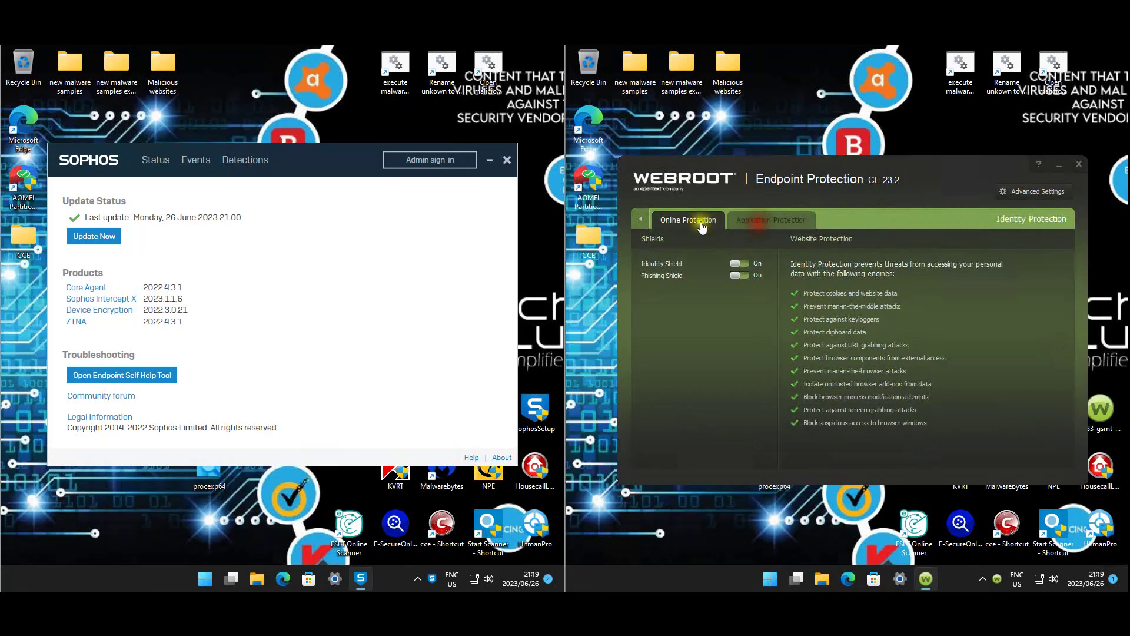
pyautogui.click(768, 220)
pyautogui.click(640, 219)
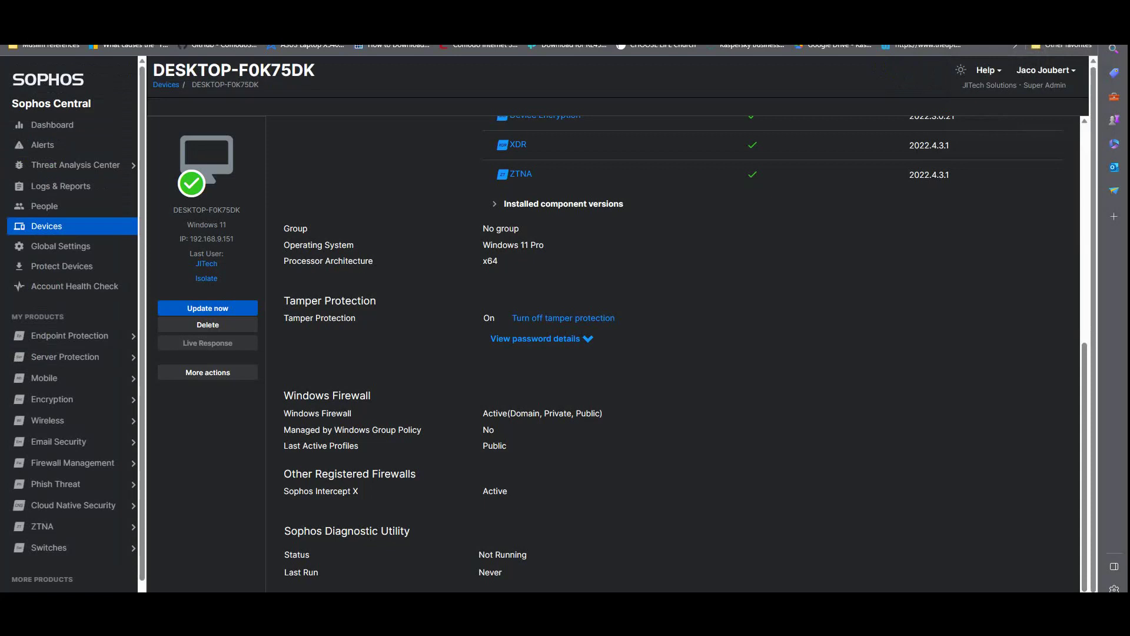
# Switch to Sophos Central and look through its Dashboard, Alerts and Threat Analysis Center
pyautogui.click(42, 126)
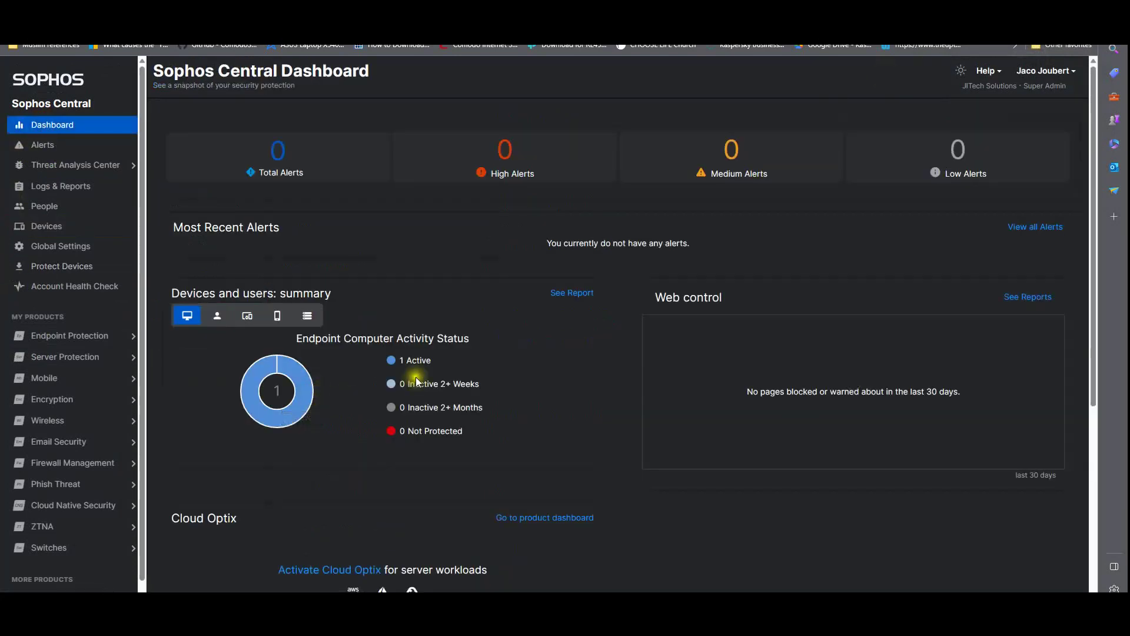
pyautogui.scroll(-4, 339, 323)
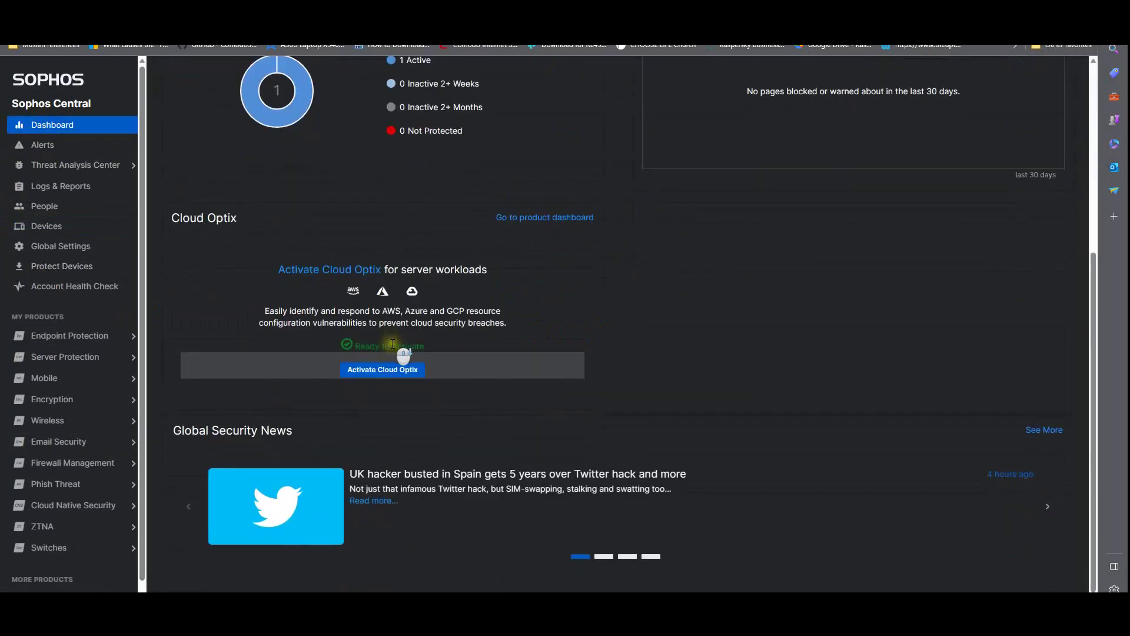
pyautogui.scroll(4, 403, 353)
pyautogui.click(88, 148)
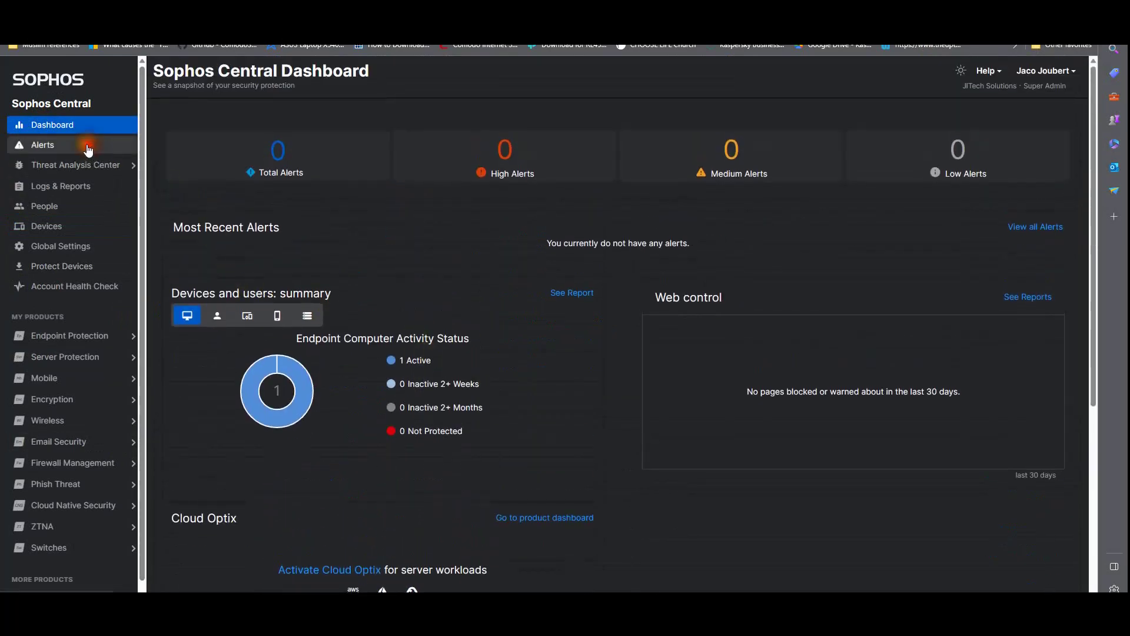
pyautogui.click(88, 168)
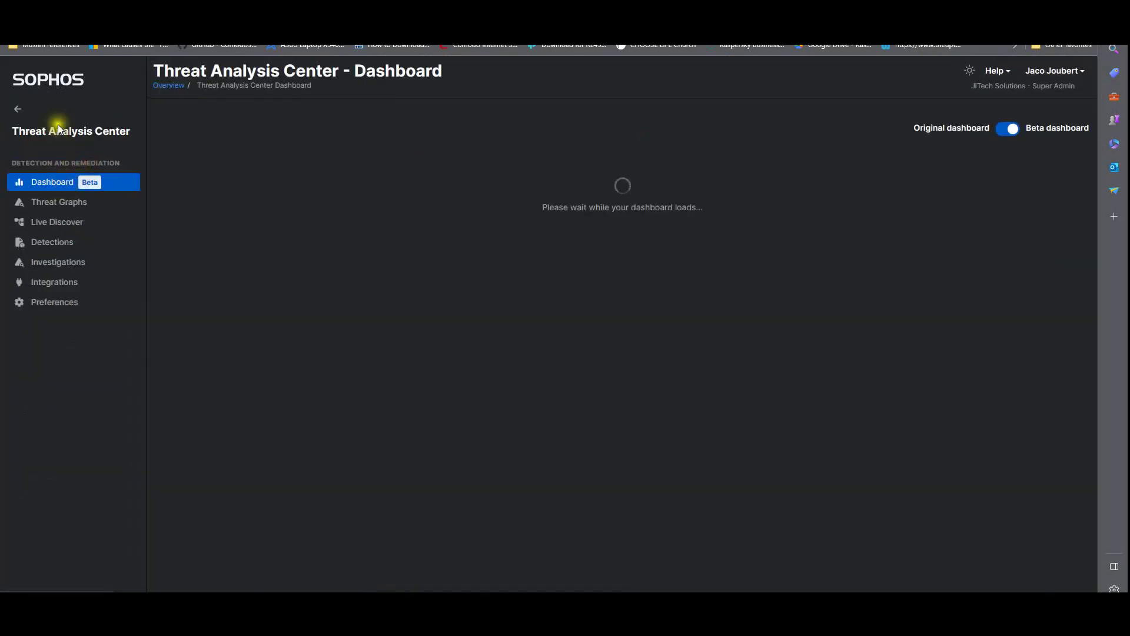
pyautogui.click(22, 112)
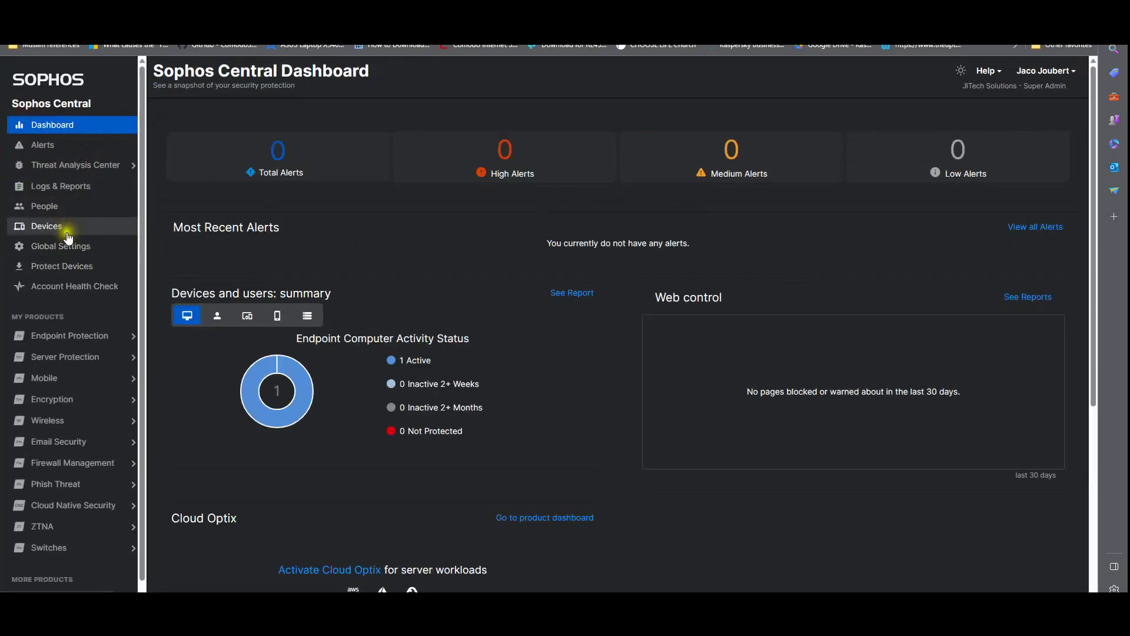
# Open the DESKTOP-F0K75DK device and examine its agent summary, assigned products, component versions, tamper protection and firewall status
pyautogui.click(71, 228)
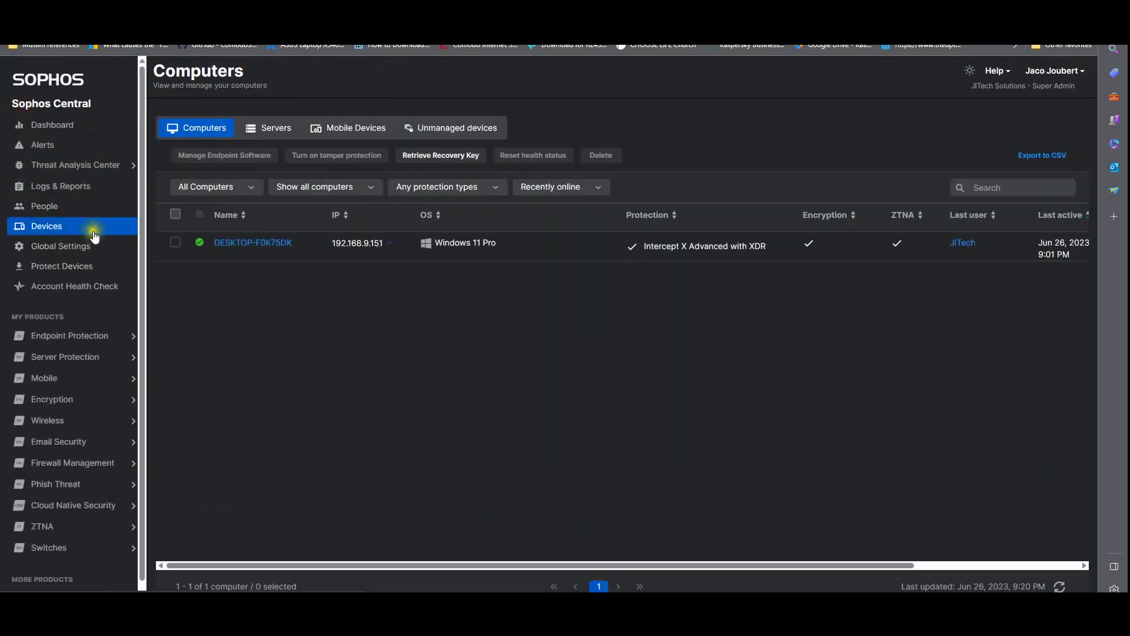
pyautogui.click(252, 244)
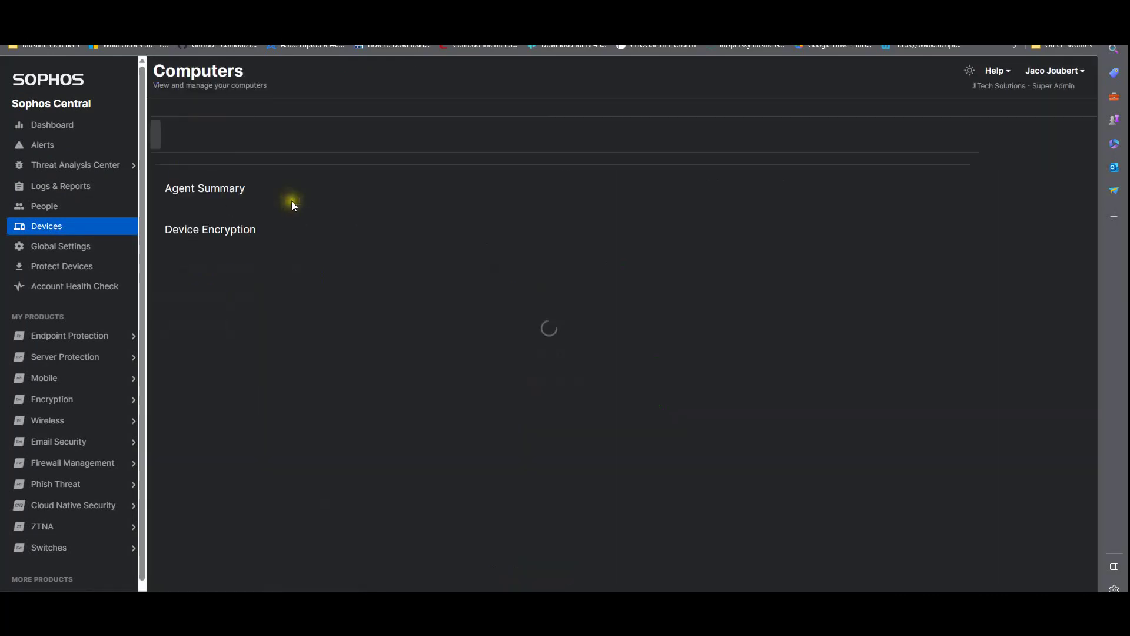
pyautogui.scroll(-5, 707, 412)
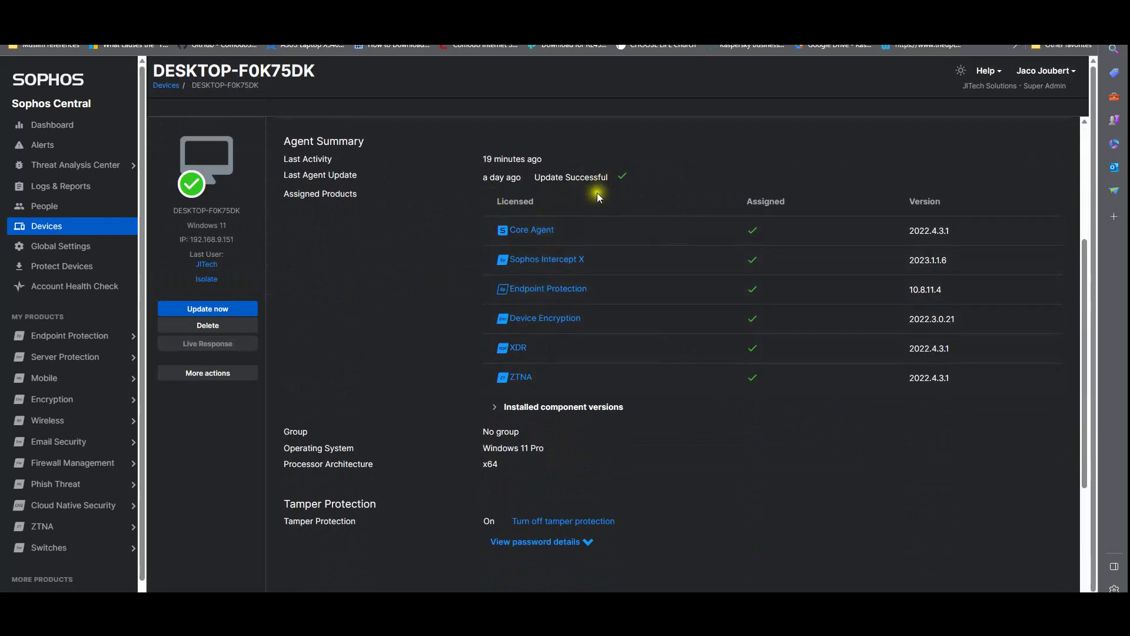
pyautogui.scroll(-2, 462, 389)
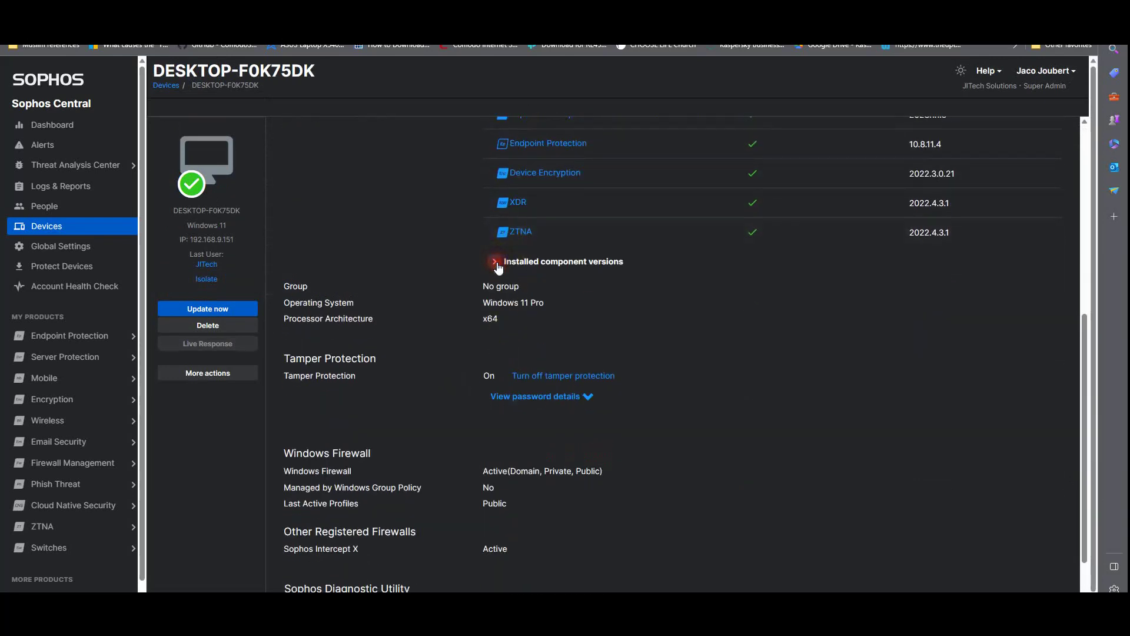
pyautogui.click(496, 262)
pyautogui.click(496, 262)
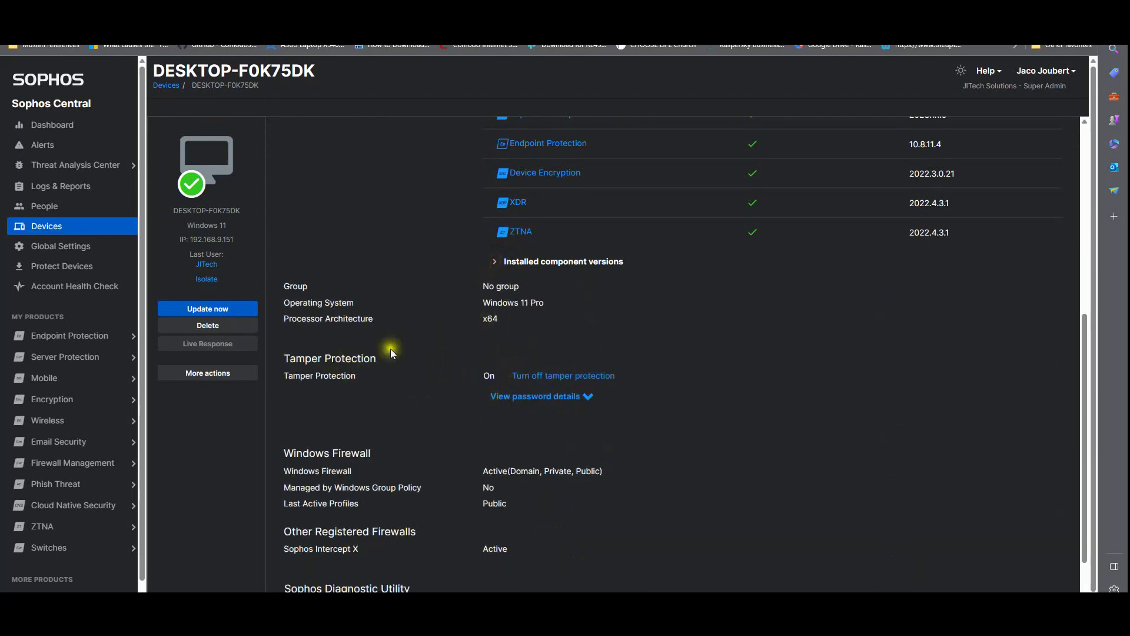
pyautogui.scroll(-1, 465, 318)
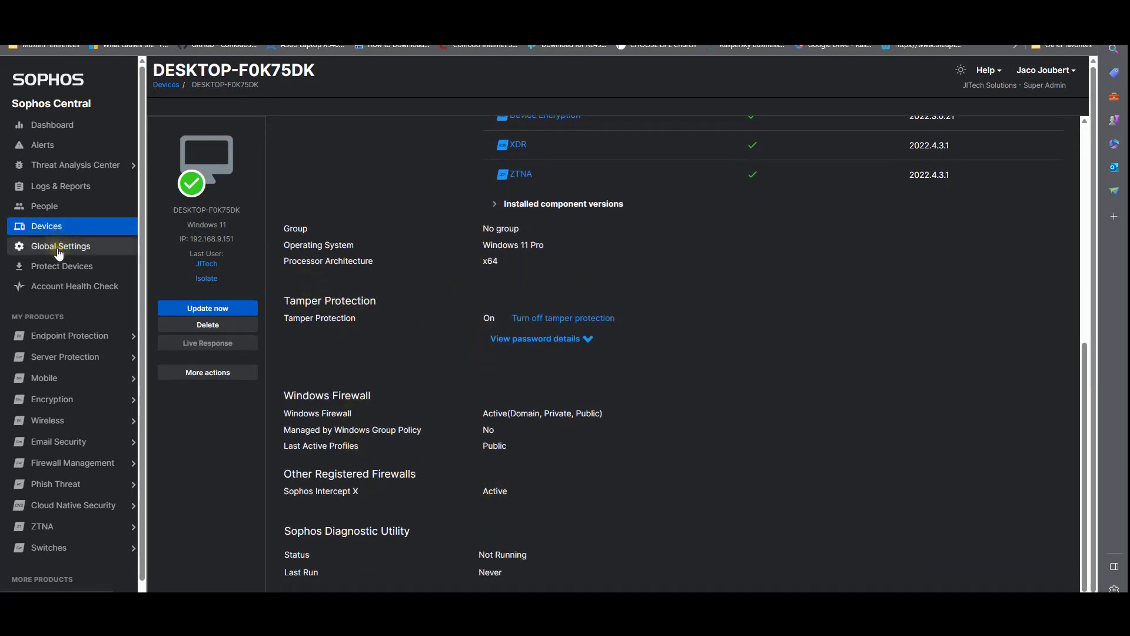
pyautogui.scroll(1, 199, 268)
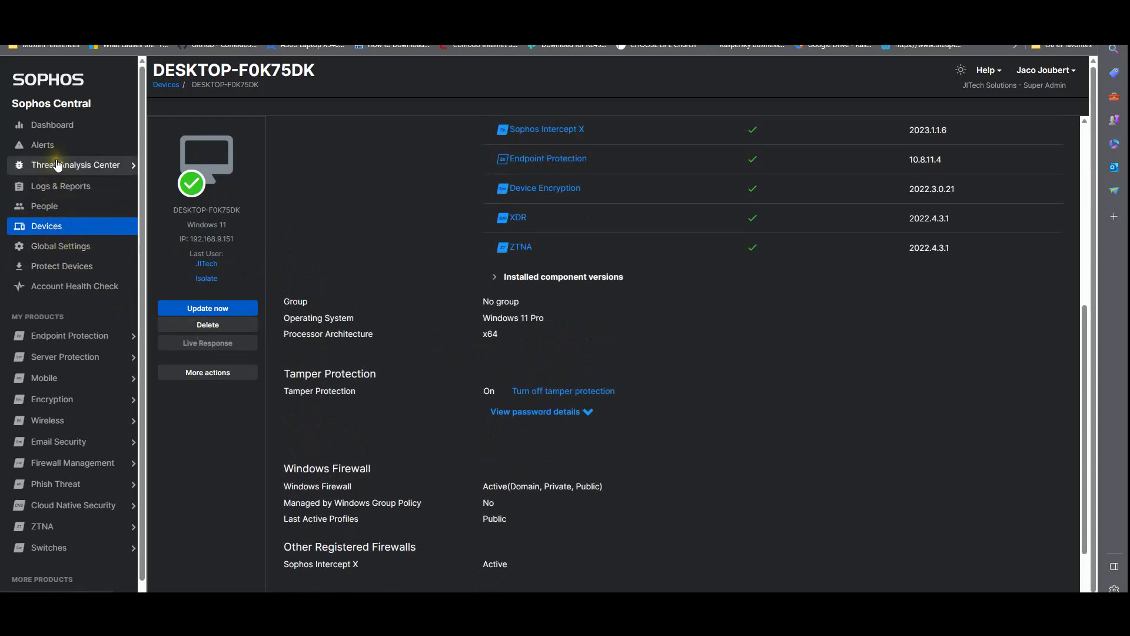
# Open the Malware Test Policy under Endpoint Protection policies, check its assigned computers, and show its settings
pyautogui.click(71, 338)
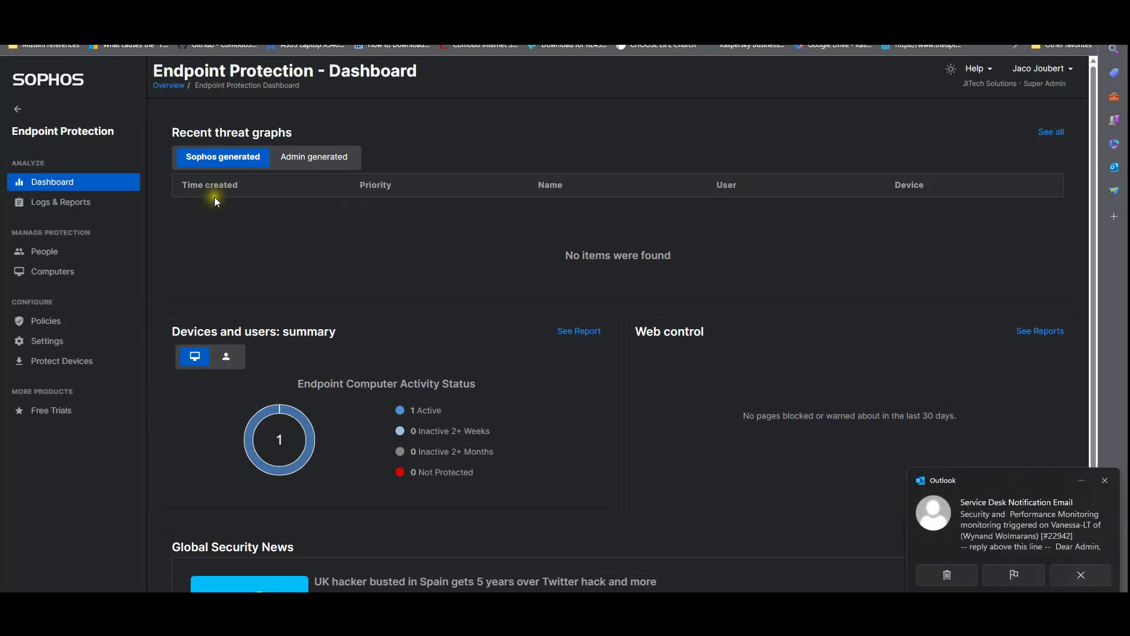
pyautogui.click(50, 328)
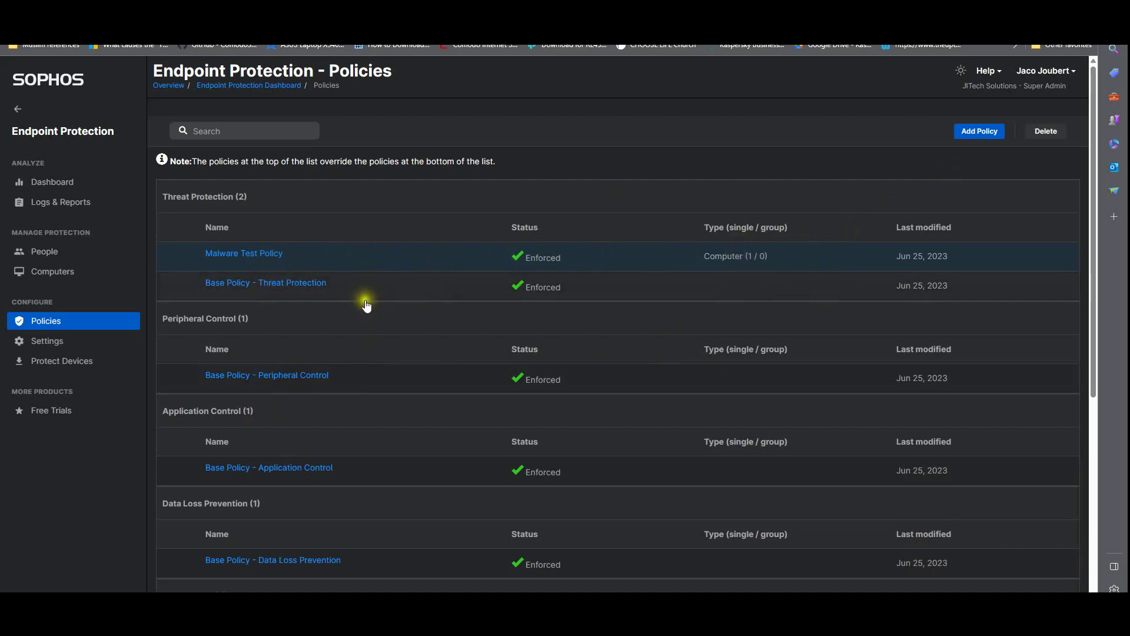
pyautogui.click(281, 261)
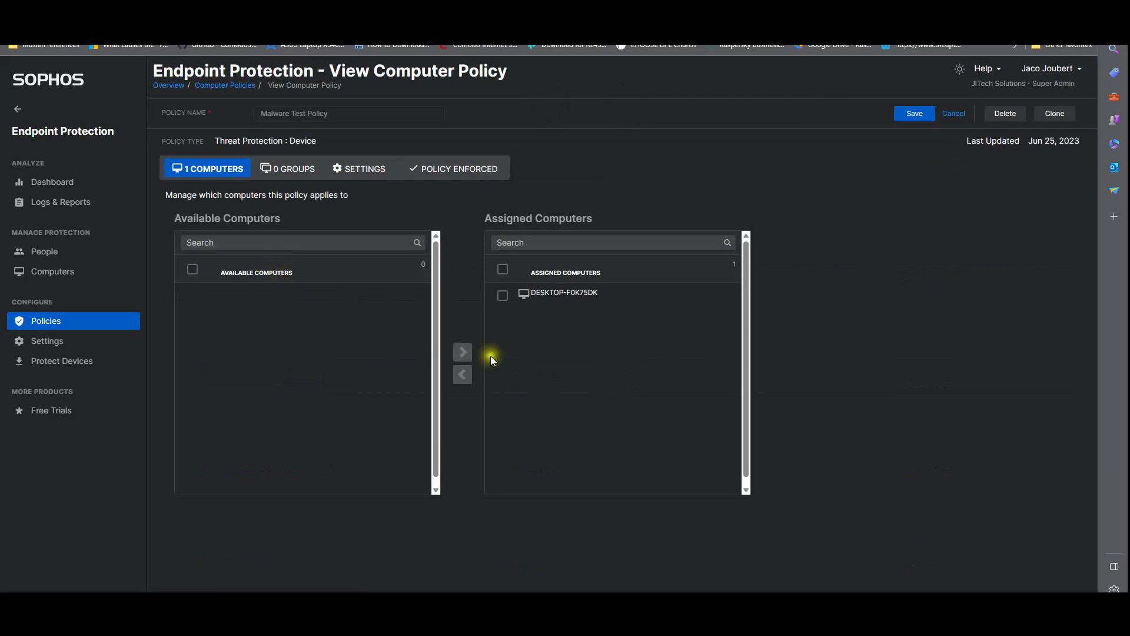
pyautogui.click(353, 172)
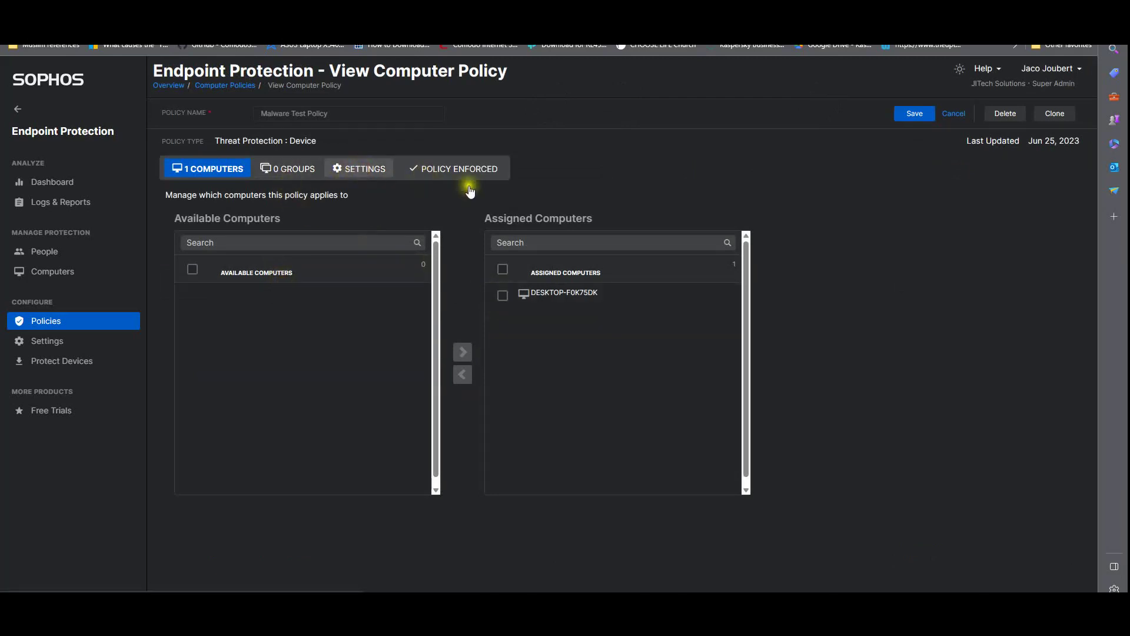
# Examine the policy's live protection, deep learning and real-time scanning settings, including the available actions for low-reputation downloads
pyautogui.scroll(-3, 230, 188)
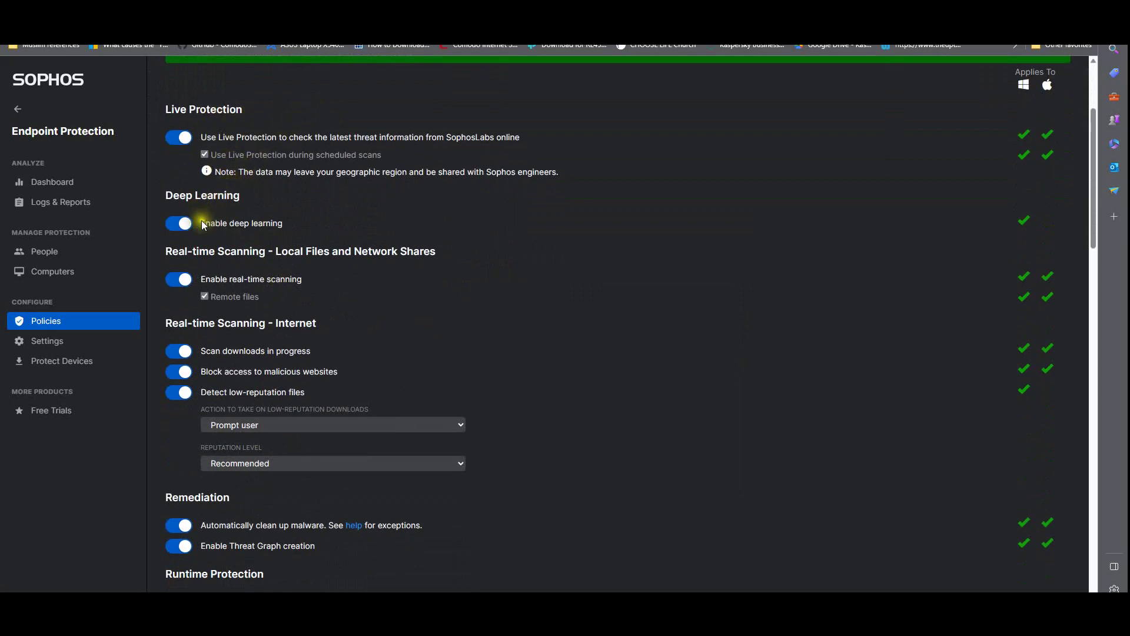
pyautogui.scroll(-4, 298, 198)
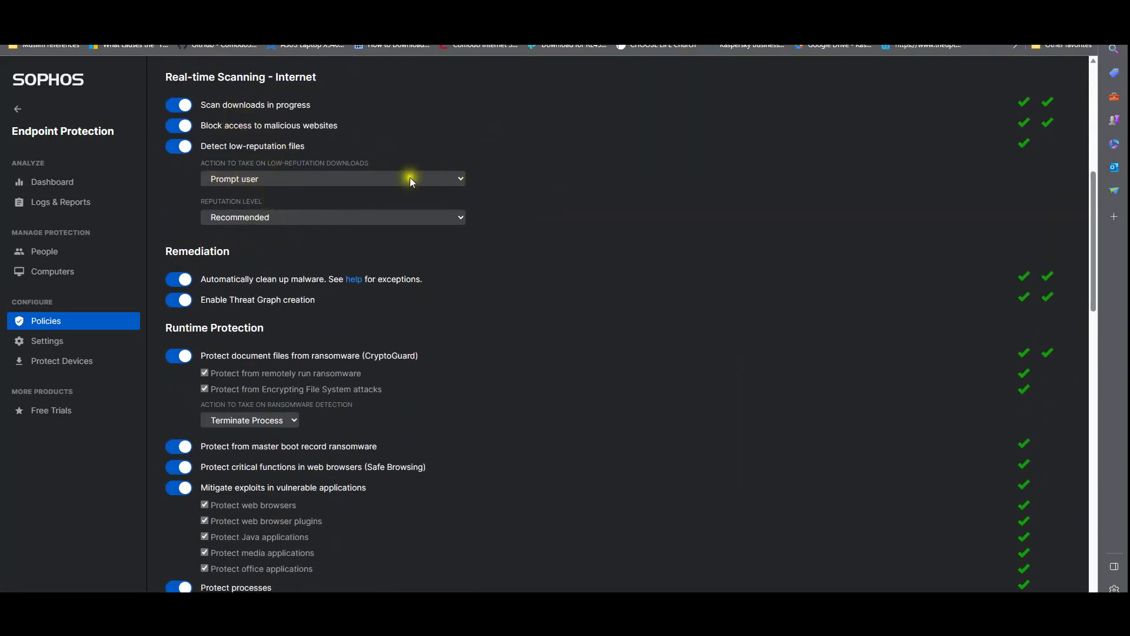
pyautogui.click(277, 179)
pyautogui.click(588, 200)
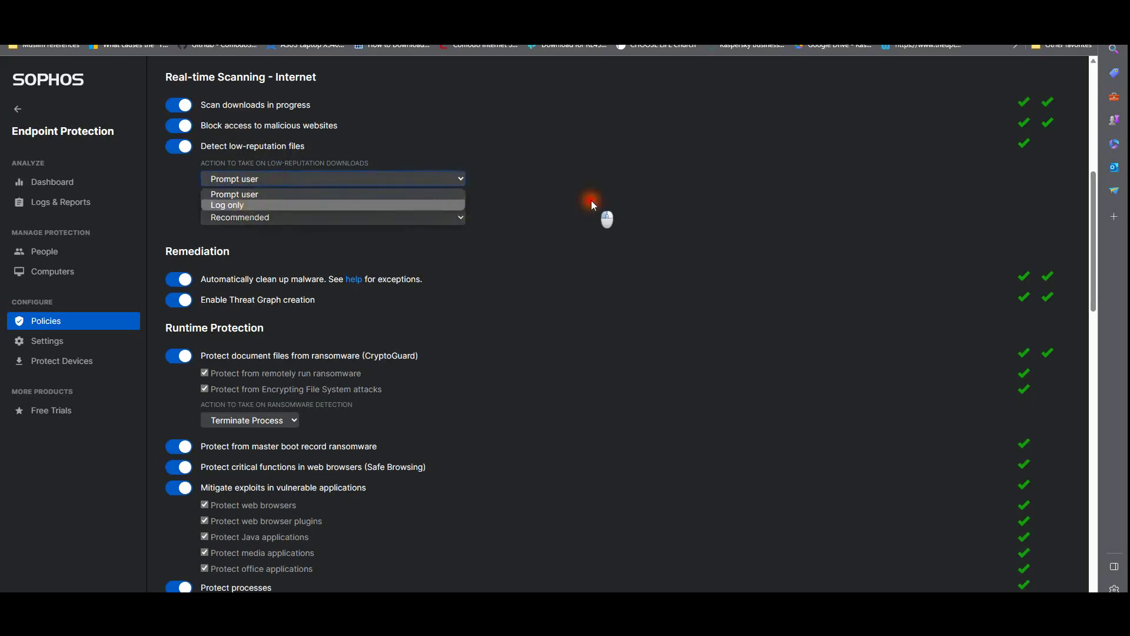
# Review the policy's remediation and runtime protection settings, including the action to take on ransomware detection
pyautogui.scroll(-6, 505, 293)
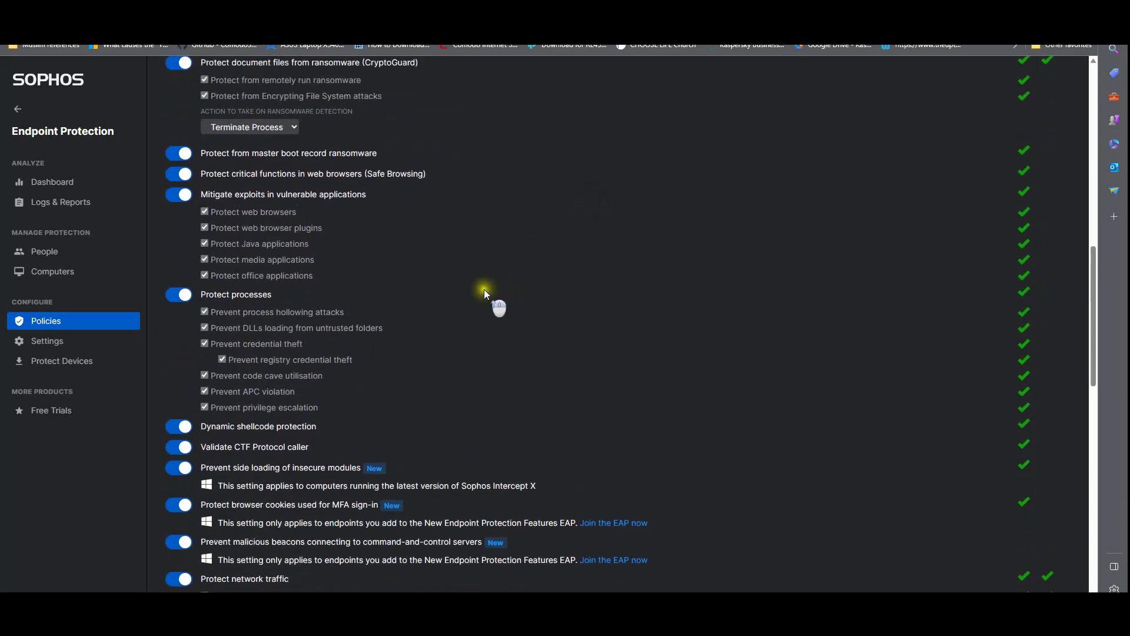
pyautogui.scroll(5, 497, 306)
pyautogui.click(274, 258)
pyautogui.click(572, 238)
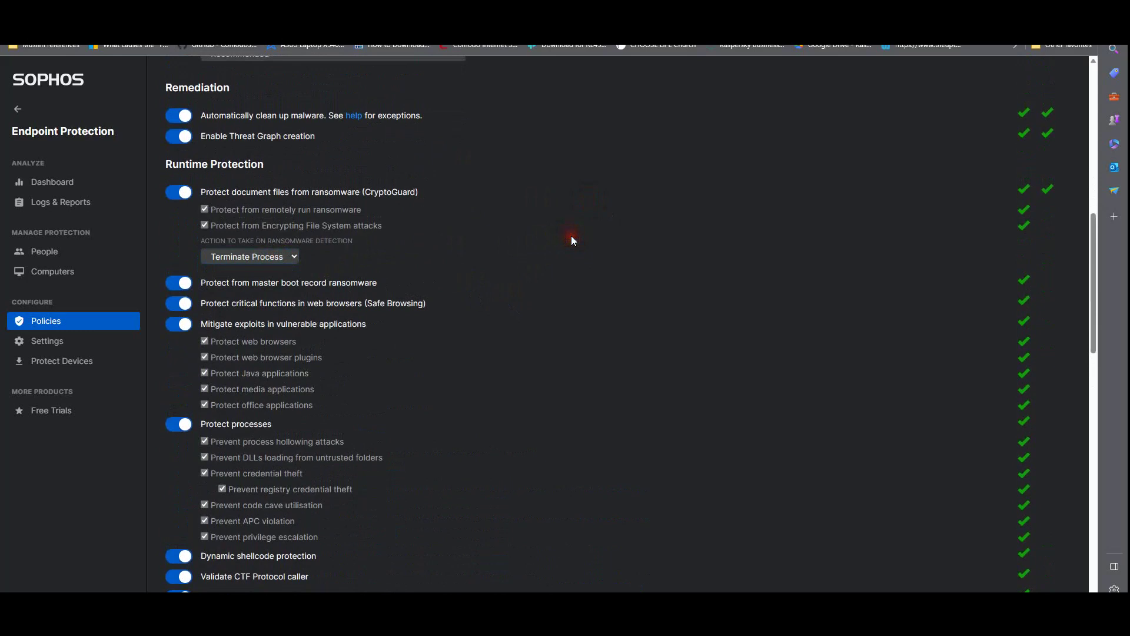
# Review the remaining runtime protection, device isolation, scheduled scanning, exclusions and desktop messaging settings, and return to the policies list
pyautogui.scroll(-7, 572, 239)
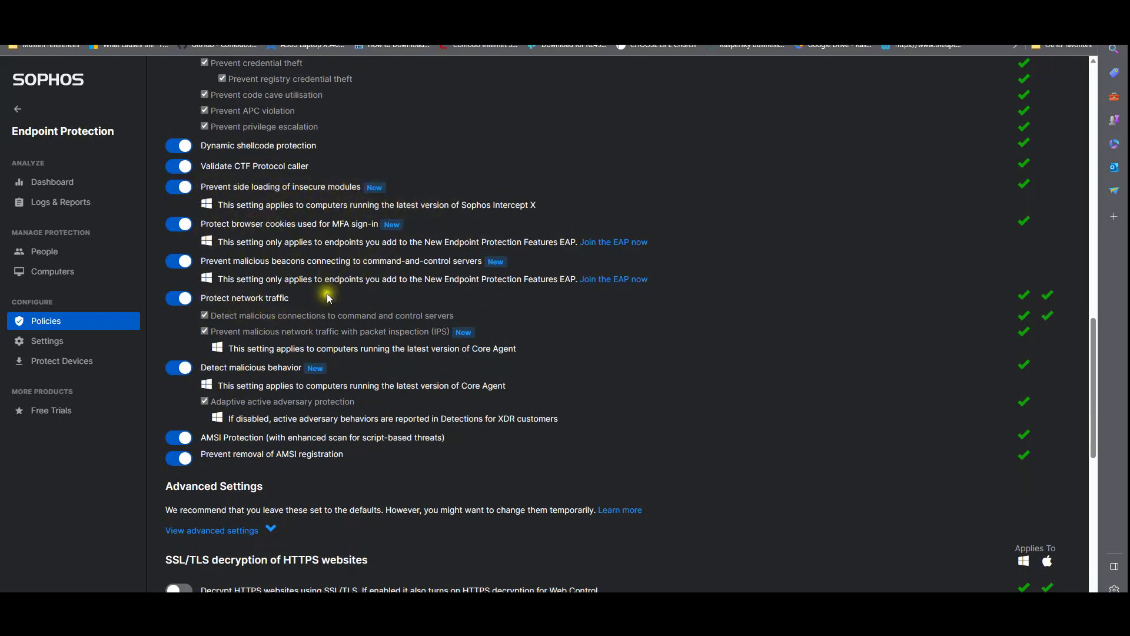
pyautogui.scroll(-9, 365, 258)
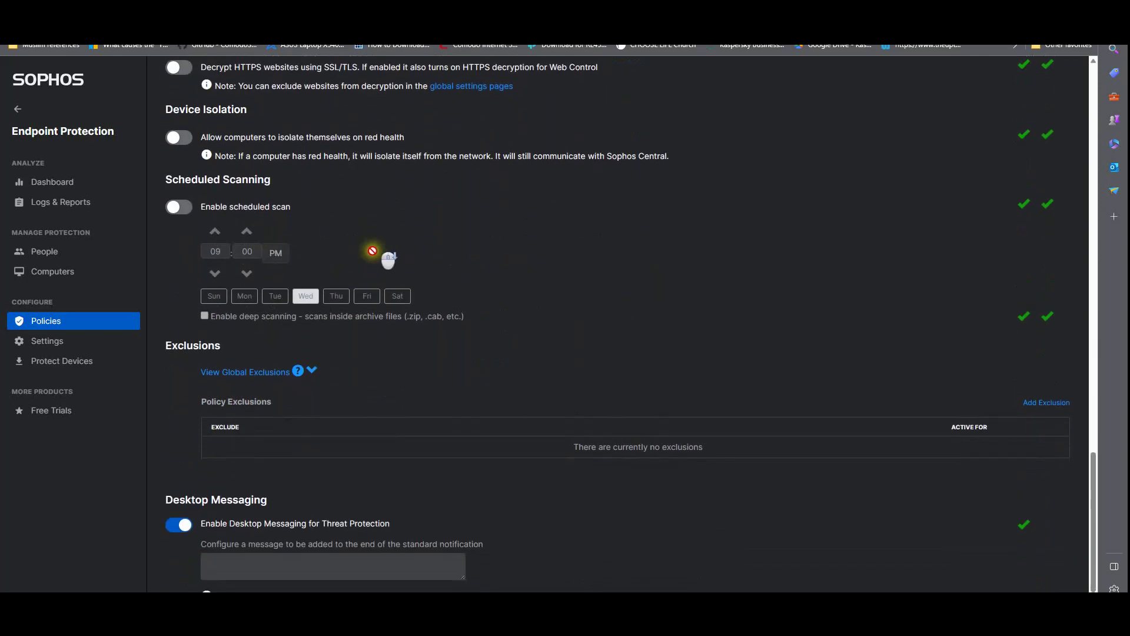
pyautogui.scroll(8, 474, 462)
pyautogui.scroll(15, 474, 462)
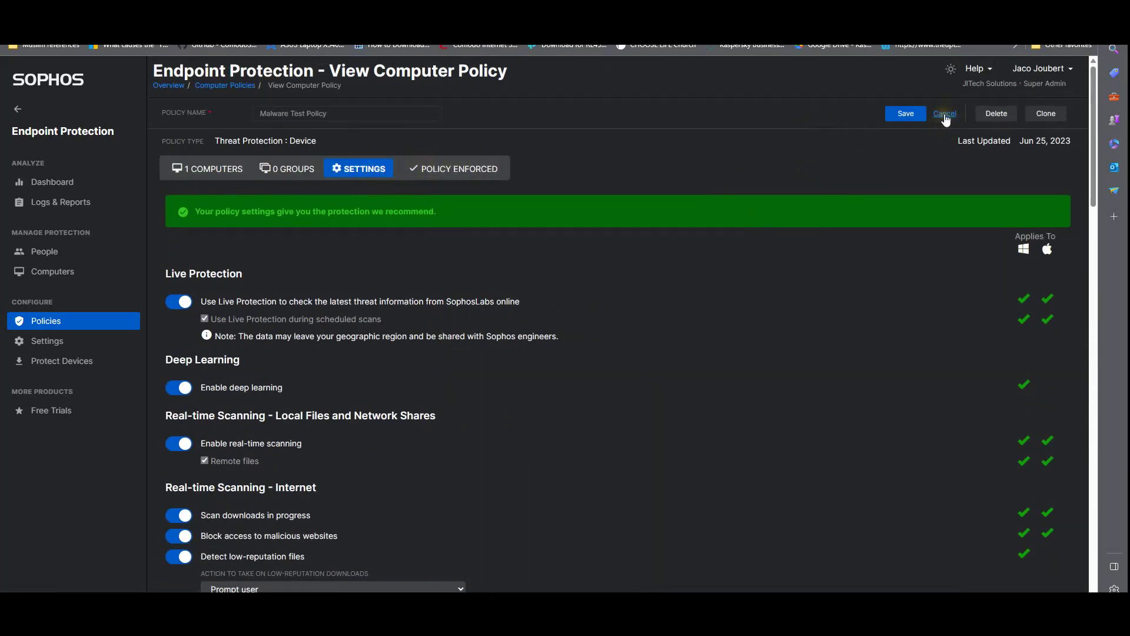
pyautogui.click(922, 118)
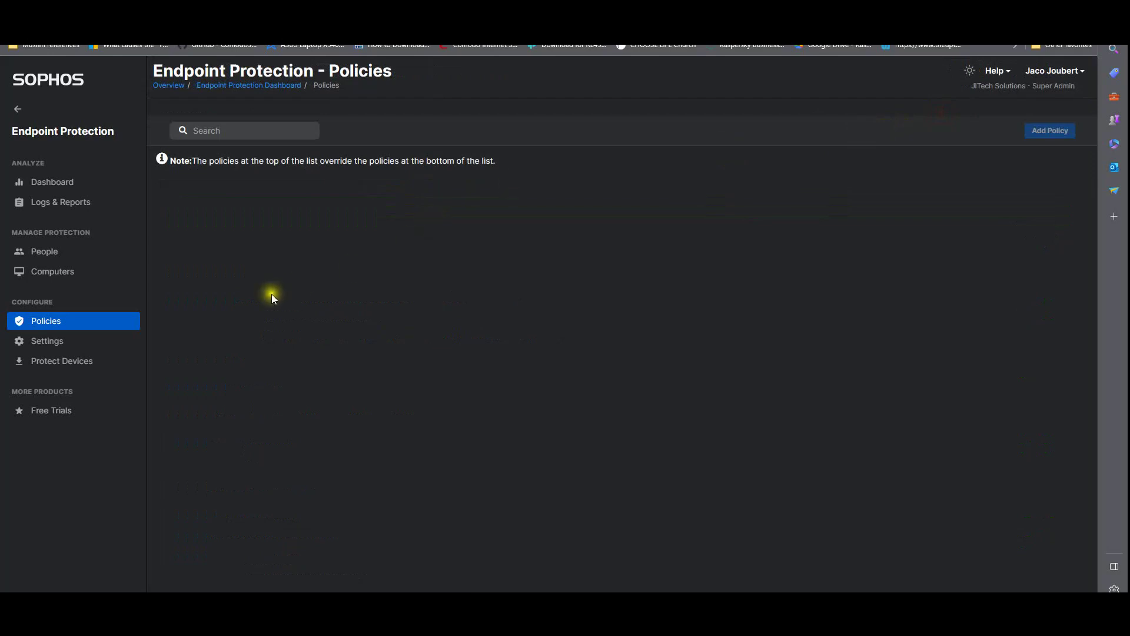
# Look through Endpoint Protection's global settings and return to the Sophos Central Dashboard
pyautogui.click(62, 344)
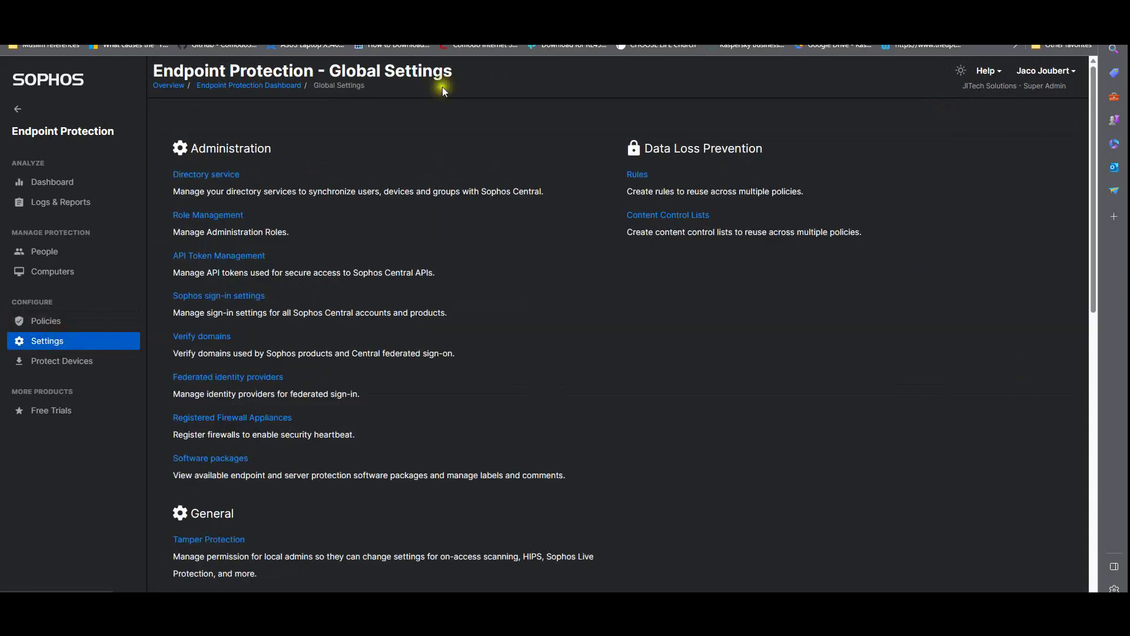
pyautogui.scroll(-7, 319, 272)
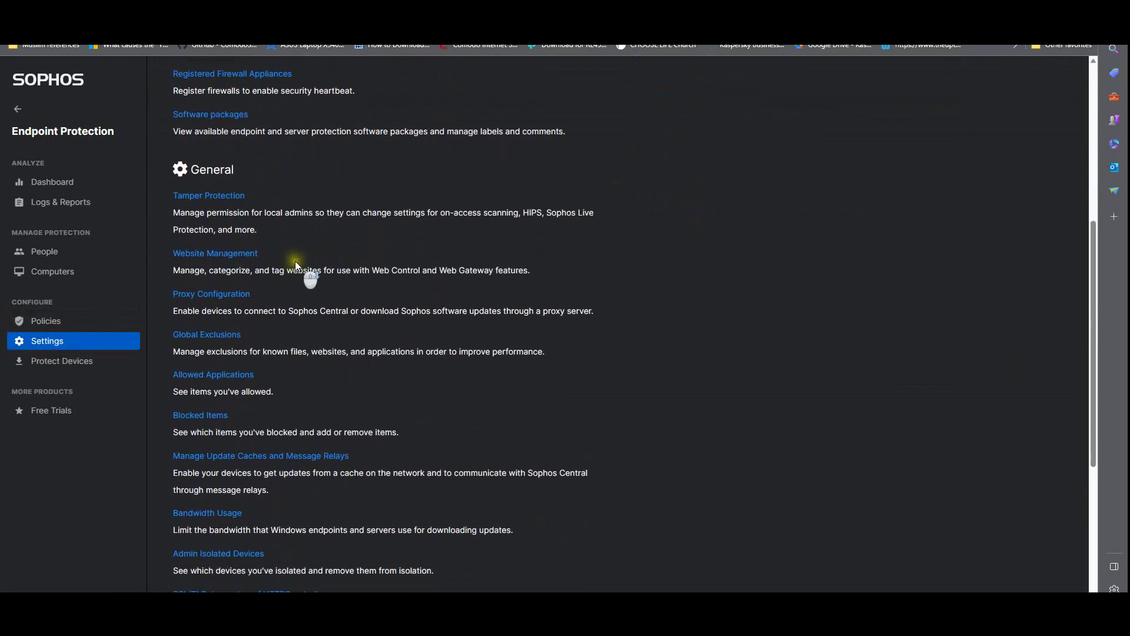
pyautogui.scroll(15, 76, 260)
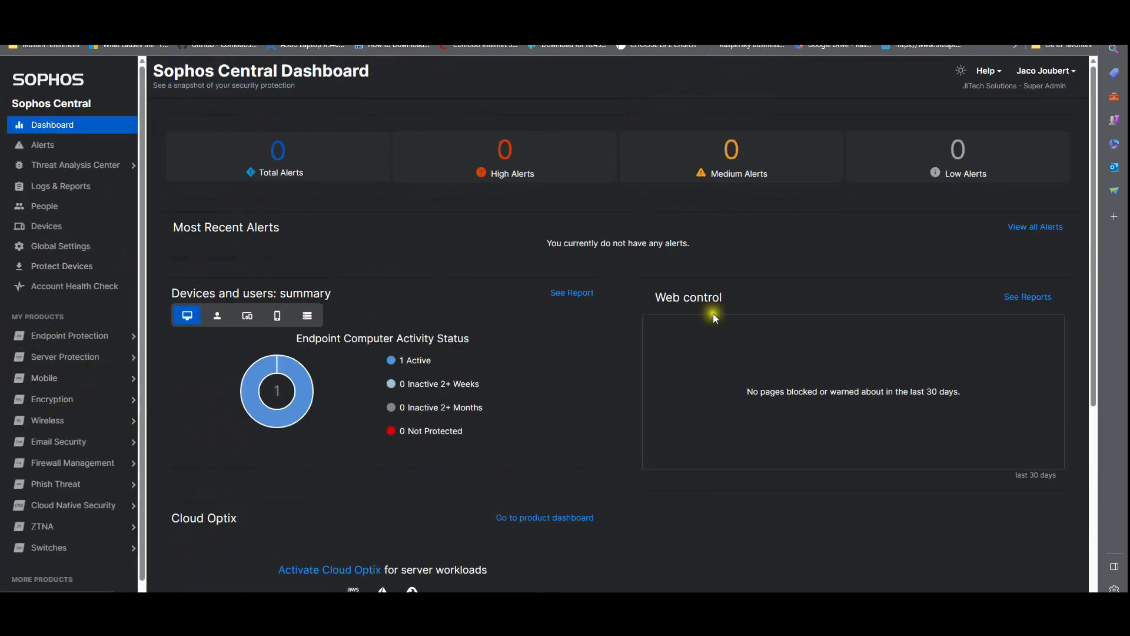
pyautogui.scroll(-1, 65, 406)
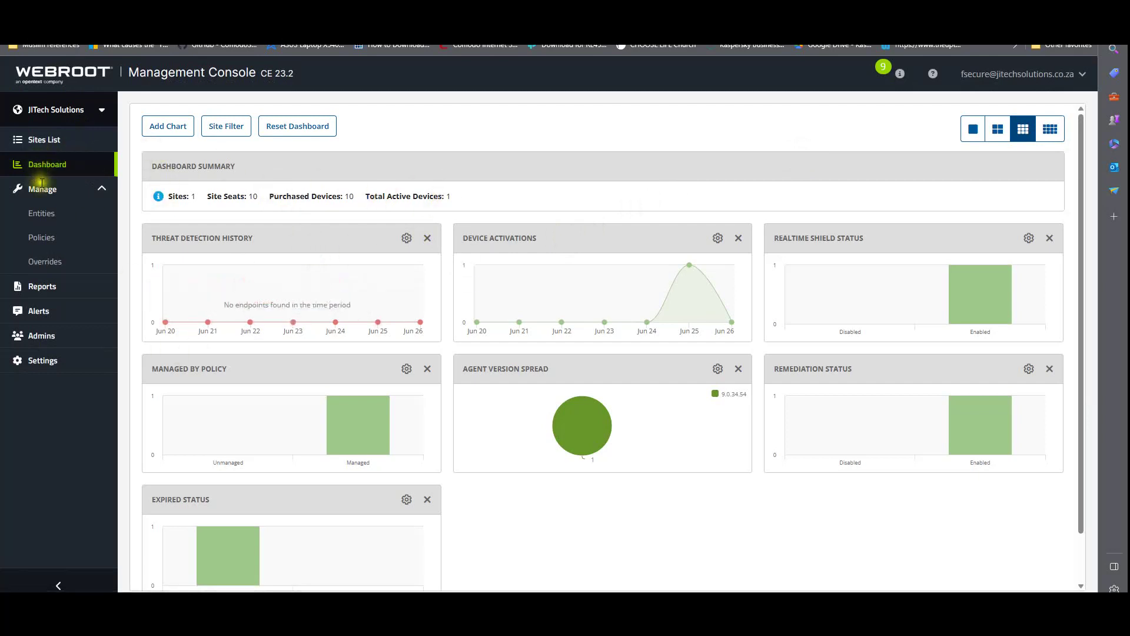
# Switch to the Webroot Management Console and view the Malware Test Site's Endpoint Protection settings
pyautogui.click(44, 140)
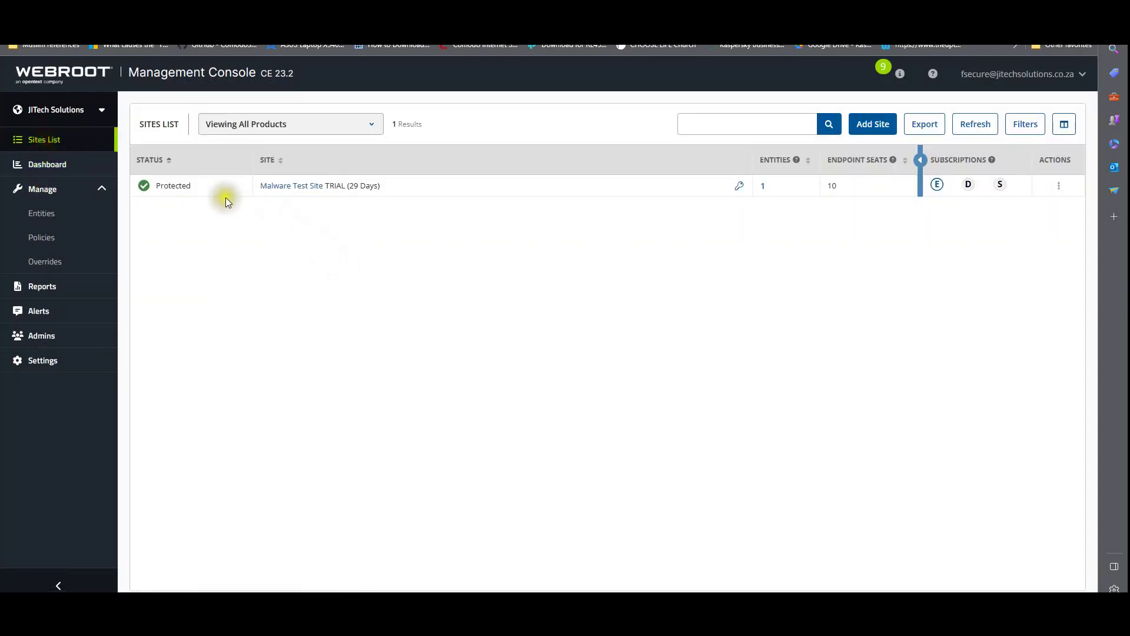
pyautogui.click(292, 186)
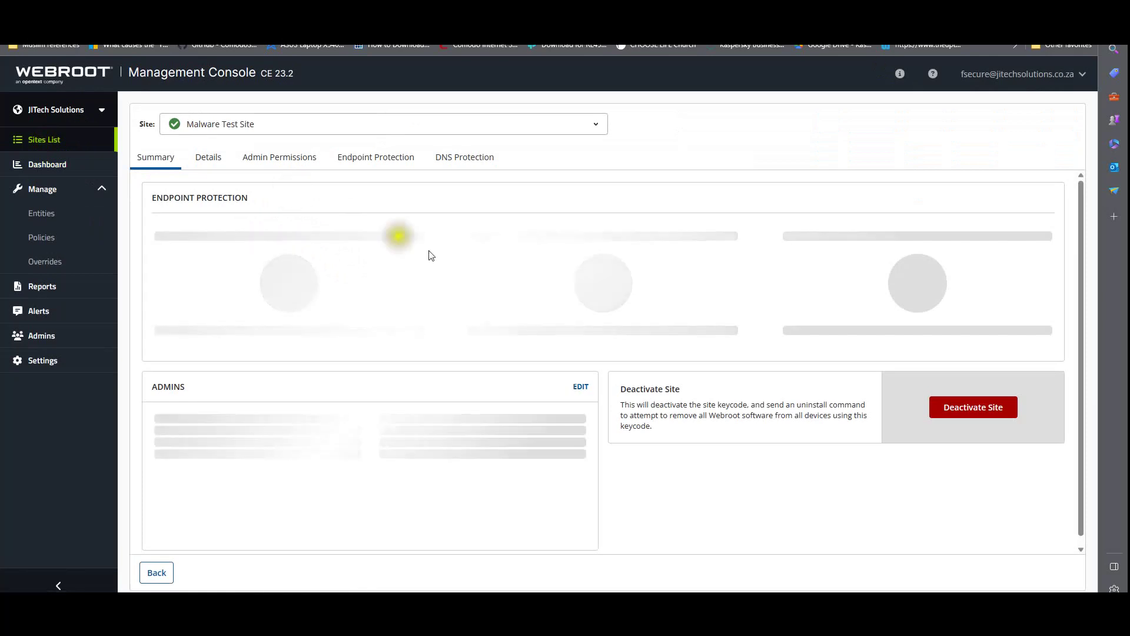
pyautogui.click(380, 155)
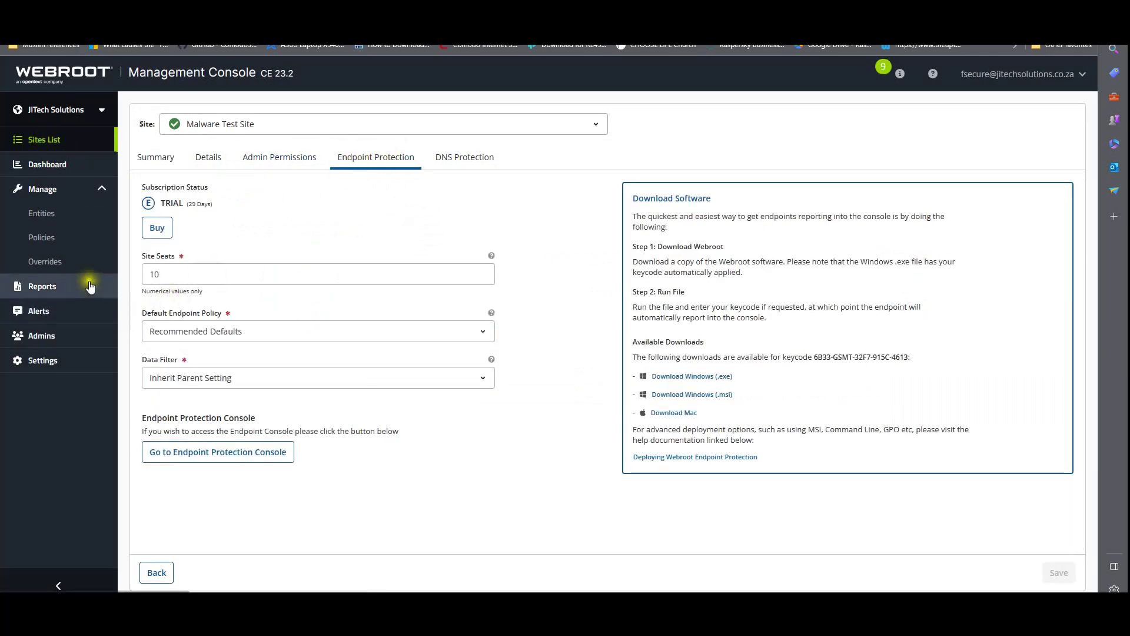
# View the managed entities, expand the Malware Test Site's groups, and check the policy assigned to DESKTOP-F0K75DK
pyautogui.click(46, 215)
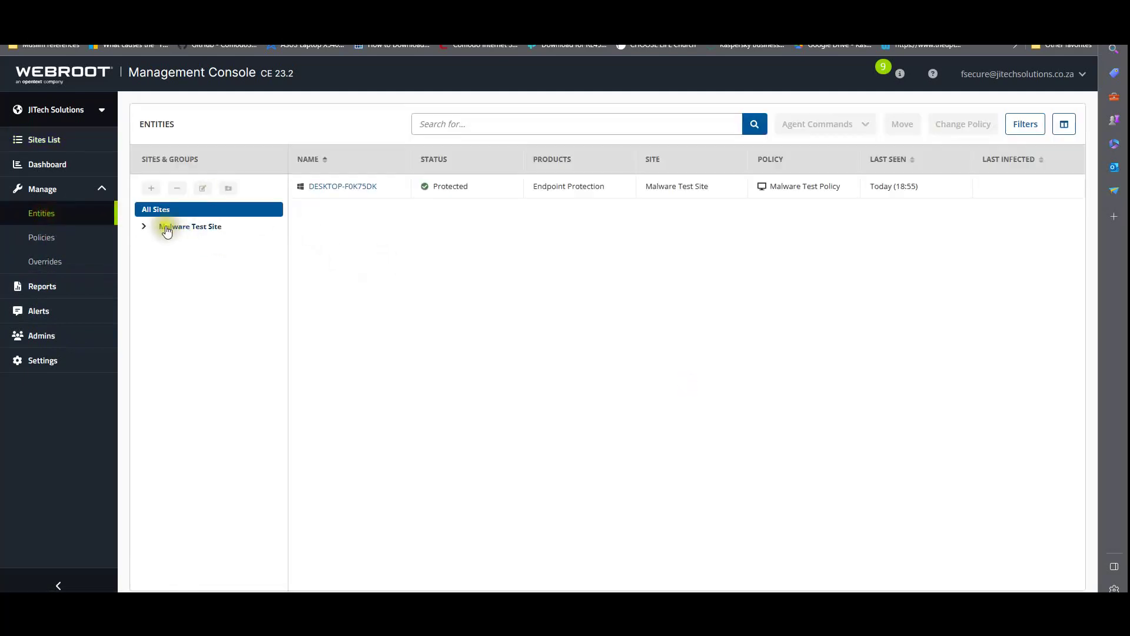
pyautogui.click(144, 226)
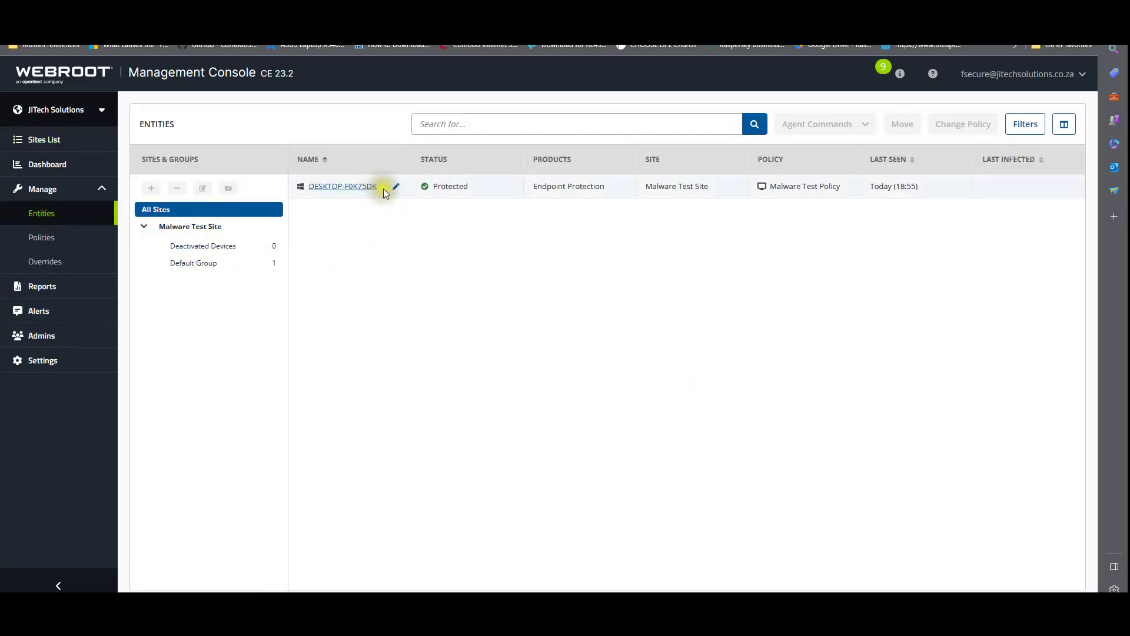
pyautogui.moveTo(813, 188)
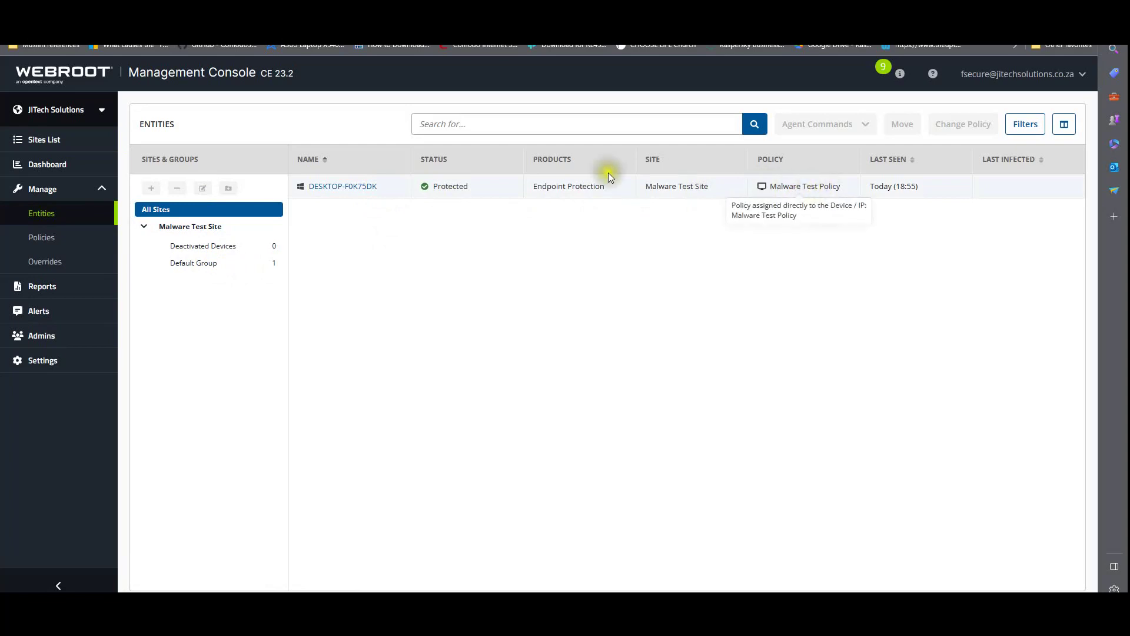
# Open Webroot's Malware Test Policy and review all of its Basic Configuration settings
pyautogui.click(98, 247)
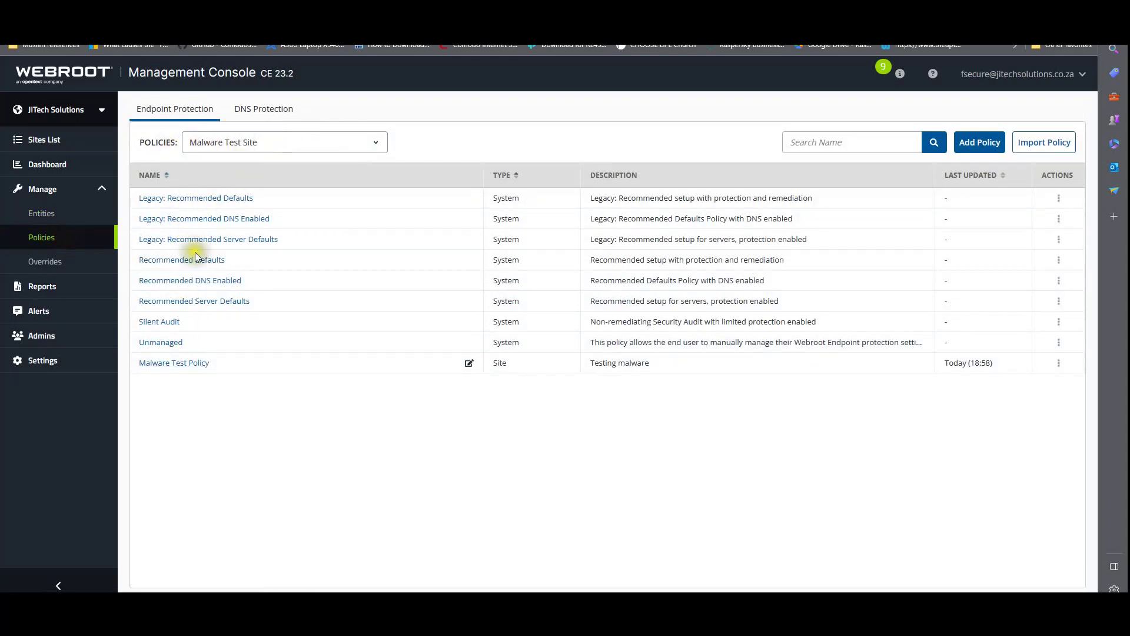
pyautogui.click(175, 363)
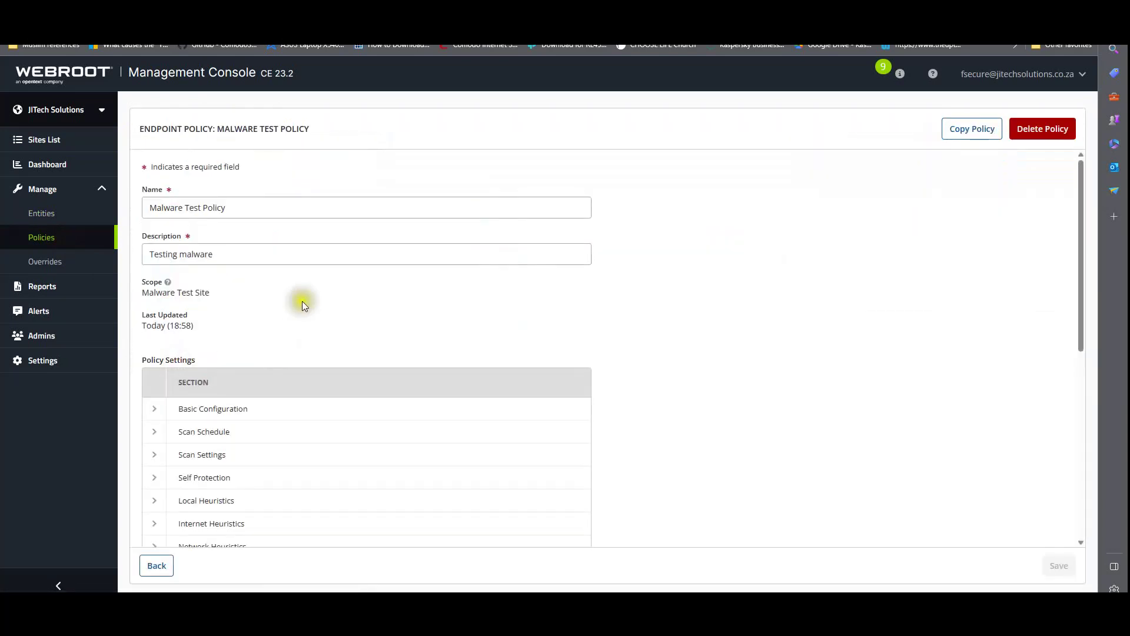
pyautogui.scroll(-3, 614, 265)
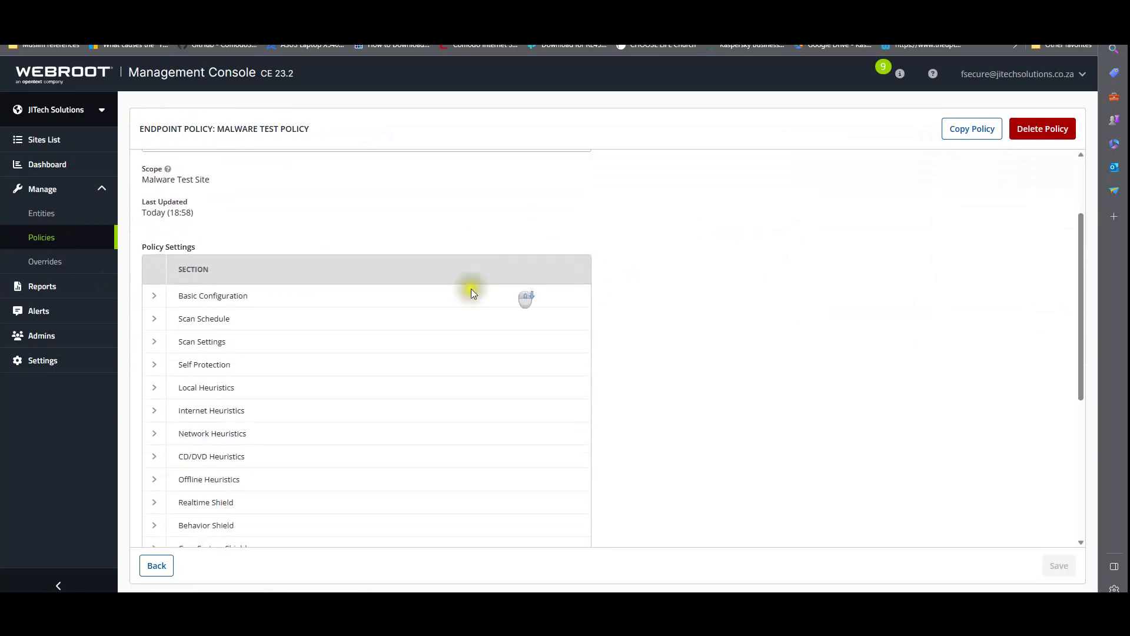
pyautogui.click(154, 229)
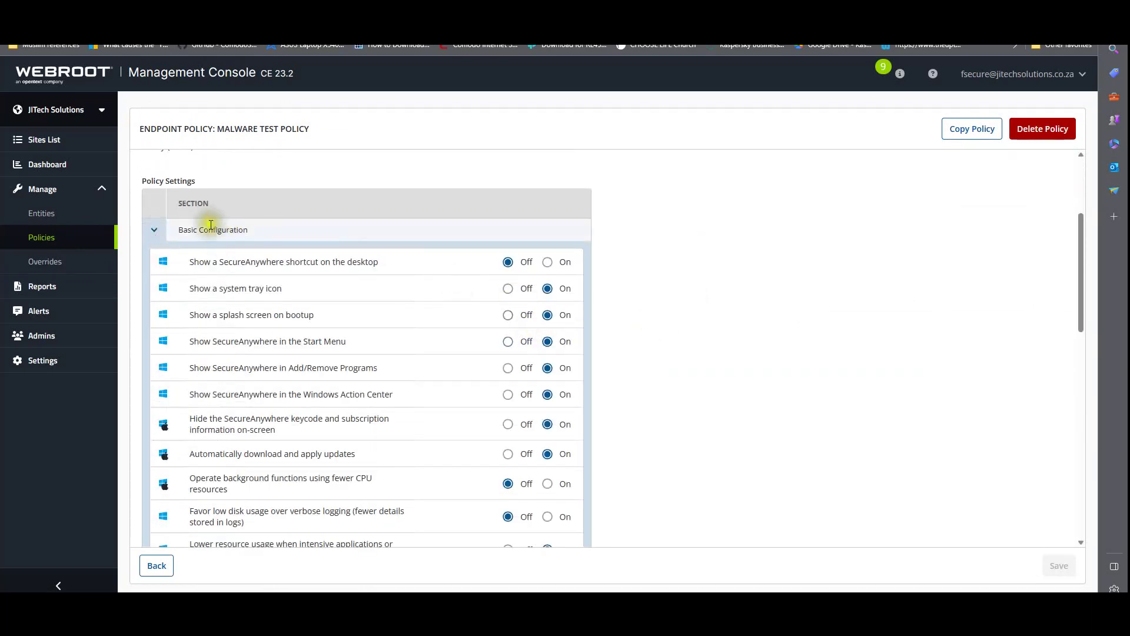
pyautogui.scroll(-1, 474, 232)
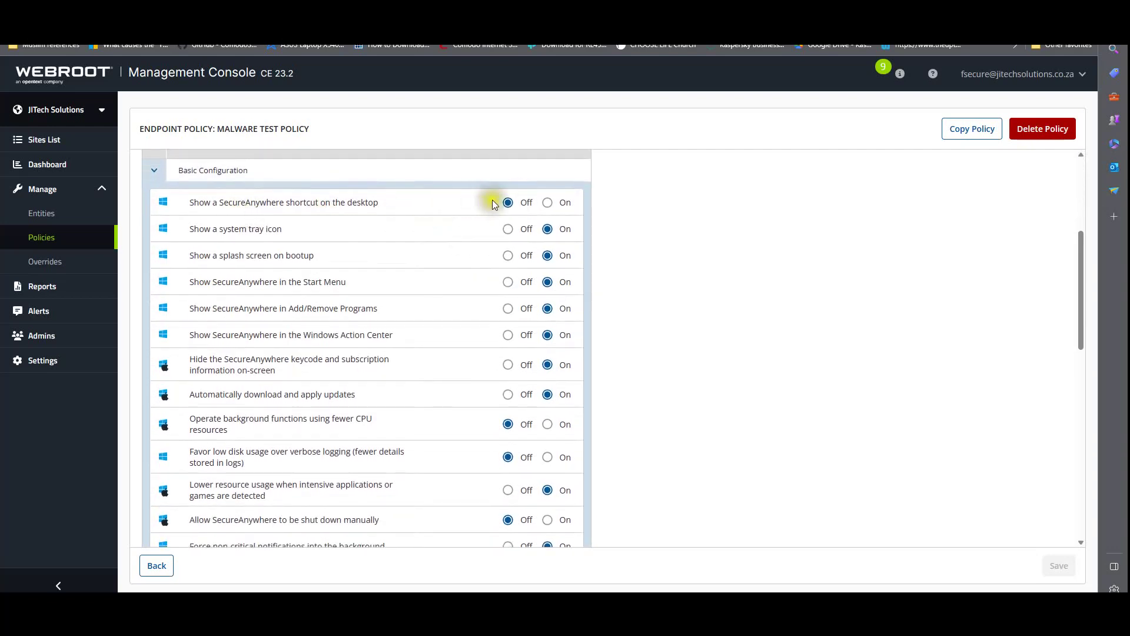
pyautogui.scroll(-3, 529, 278)
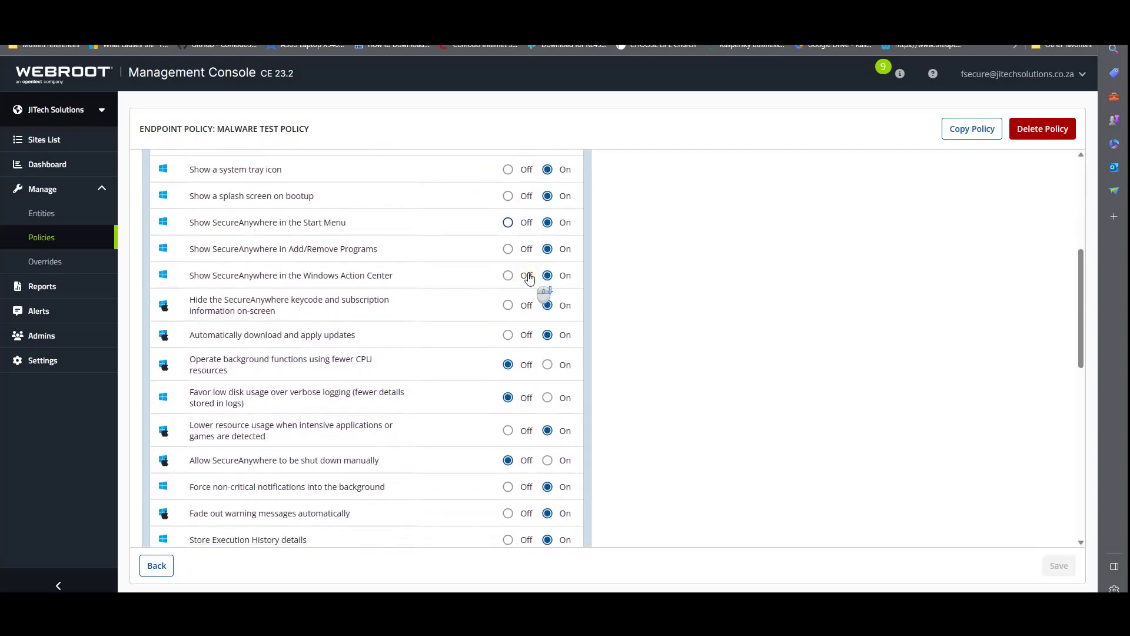
pyautogui.scroll(-3, 515, 365)
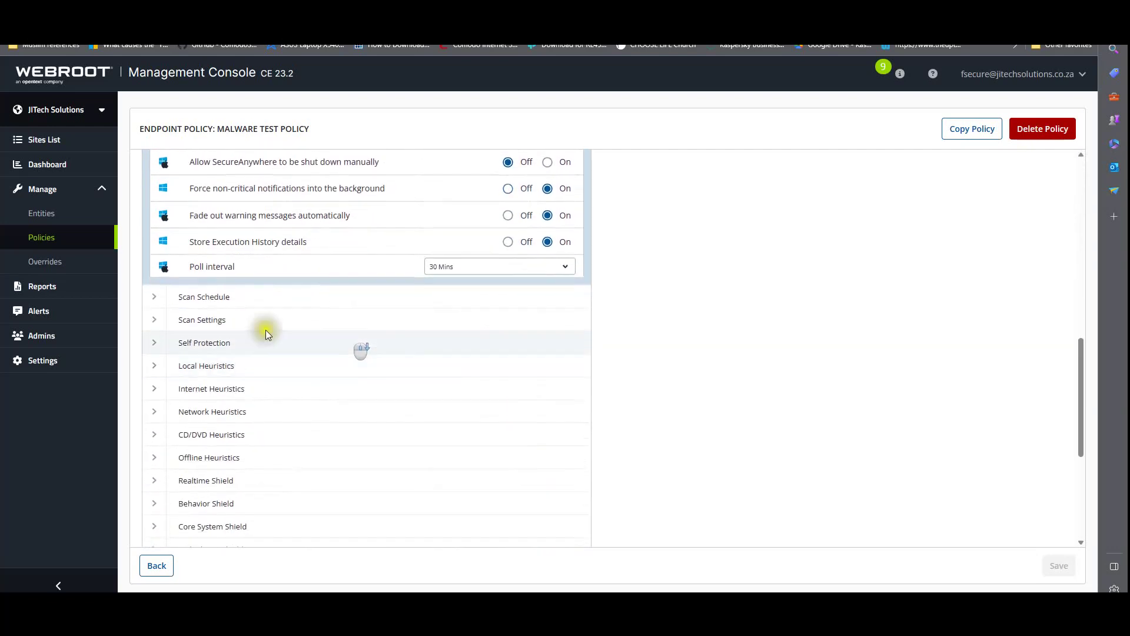
# Expand the policy's Scan Schedule section and review its scheduled scan options
pyautogui.click(209, 296)
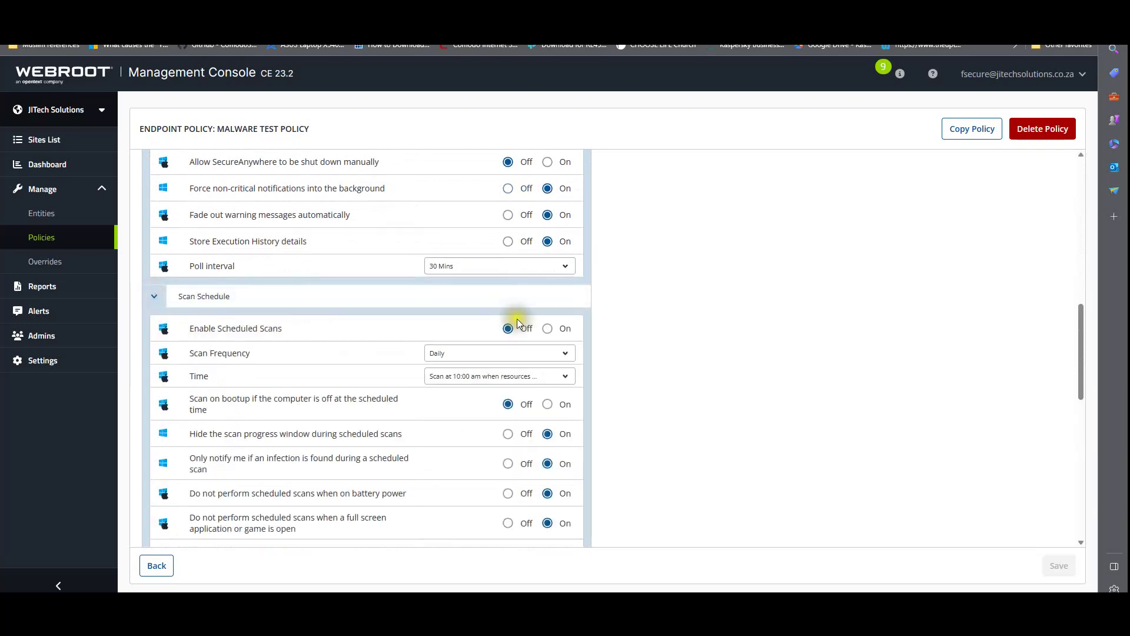
pyautogui.scroll(-1, 517, 320)
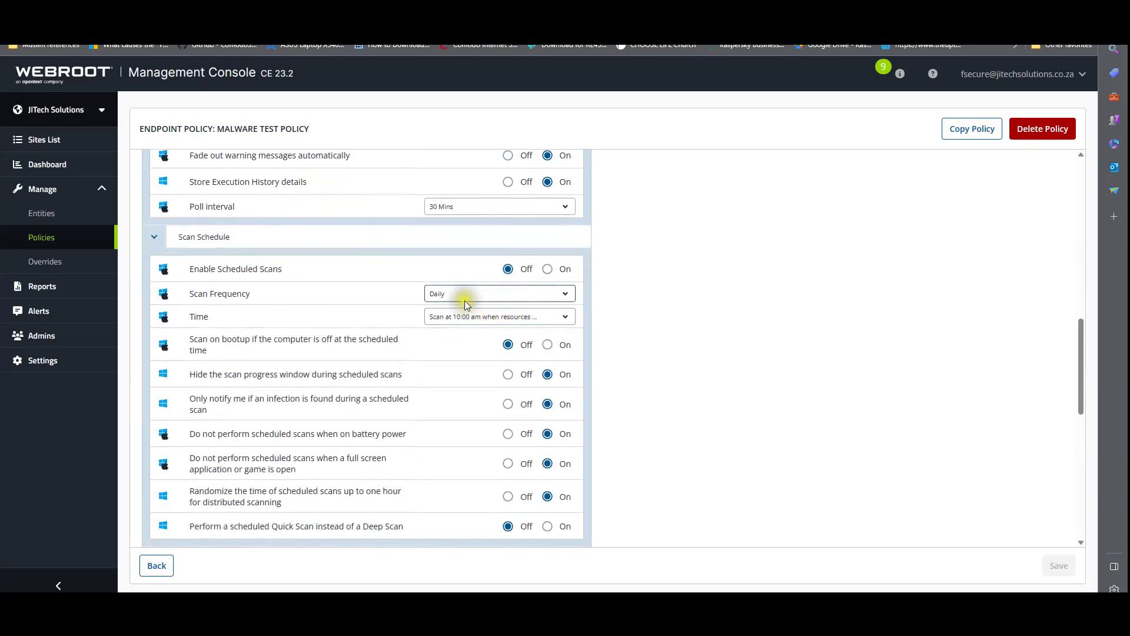
pyautogui.scroll(-4, 465, 300)
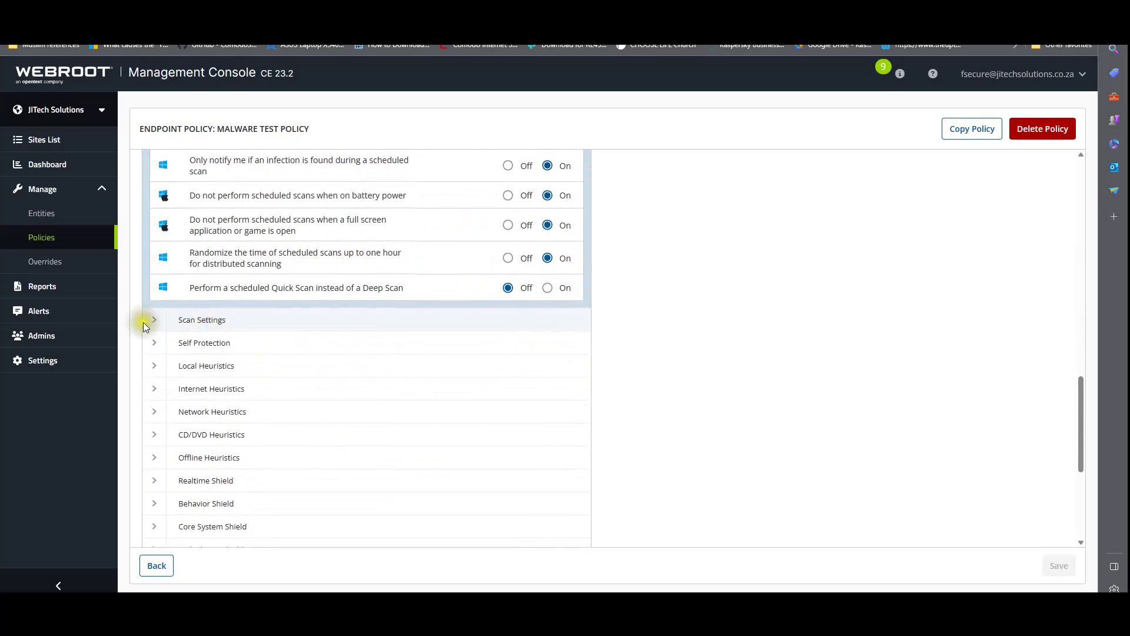
pyautogui.scroll(2, 158, 323)
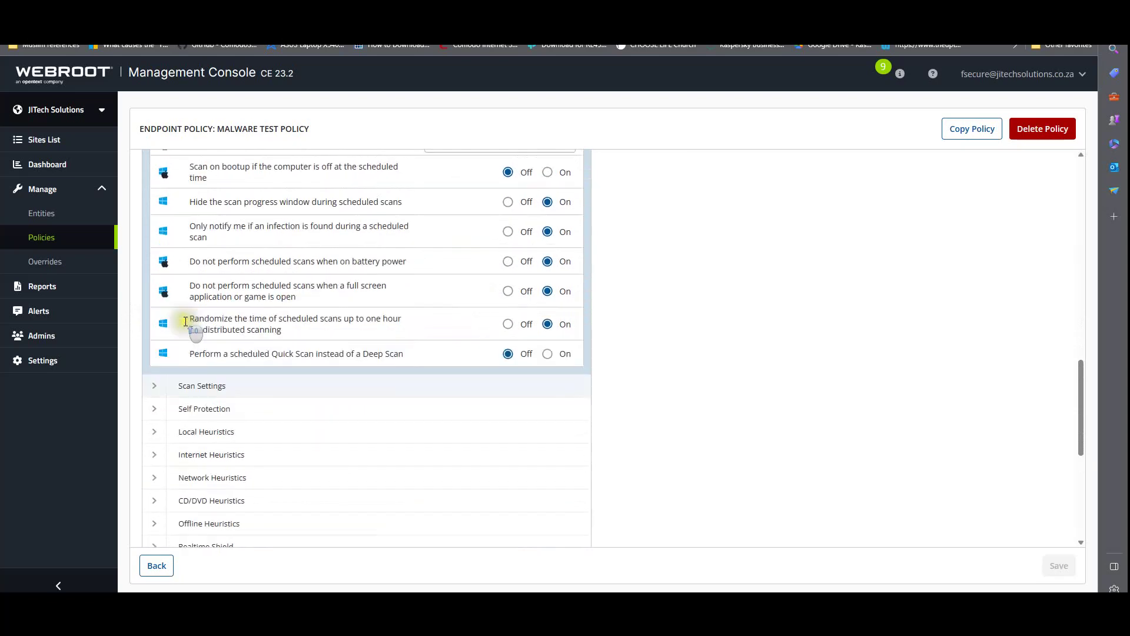
# Expand the Malware Test Policy's Scan Settings section and review all of its scan options
pyautogui.scroll(-1, 171, 371)
pyautogui.click(160, 377)
pyautogui.scroll(-1, 303, 365)
pyautogui.scroll(-2, 325, 363)
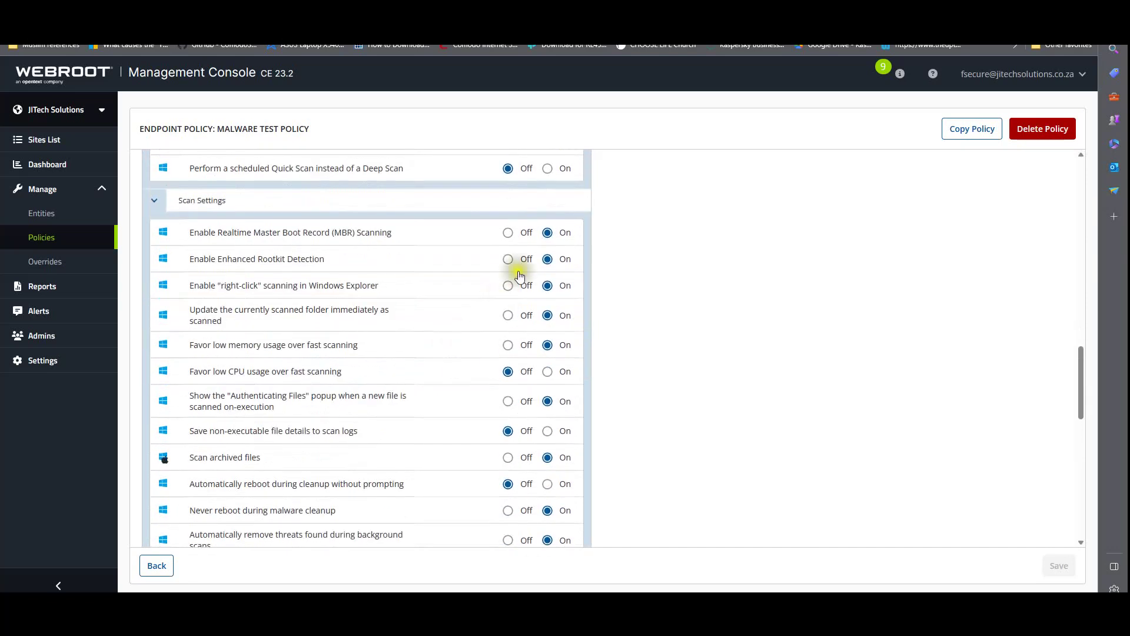
pyautogui.scroll(-6, 527, 295)
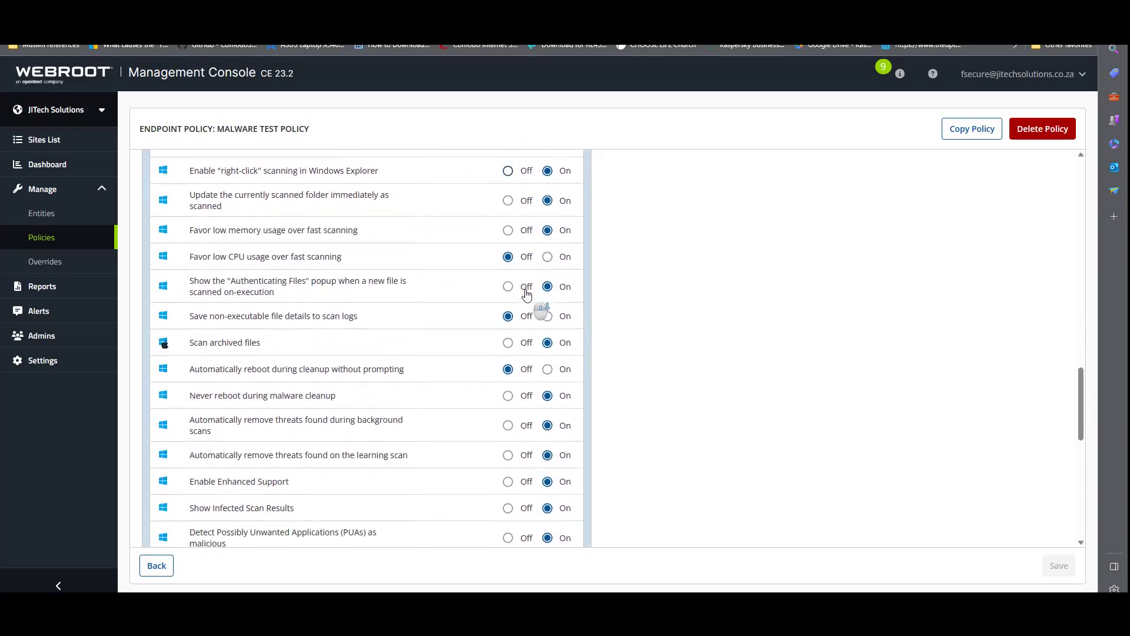
pyautogui.scroll(-3, 526, 295)
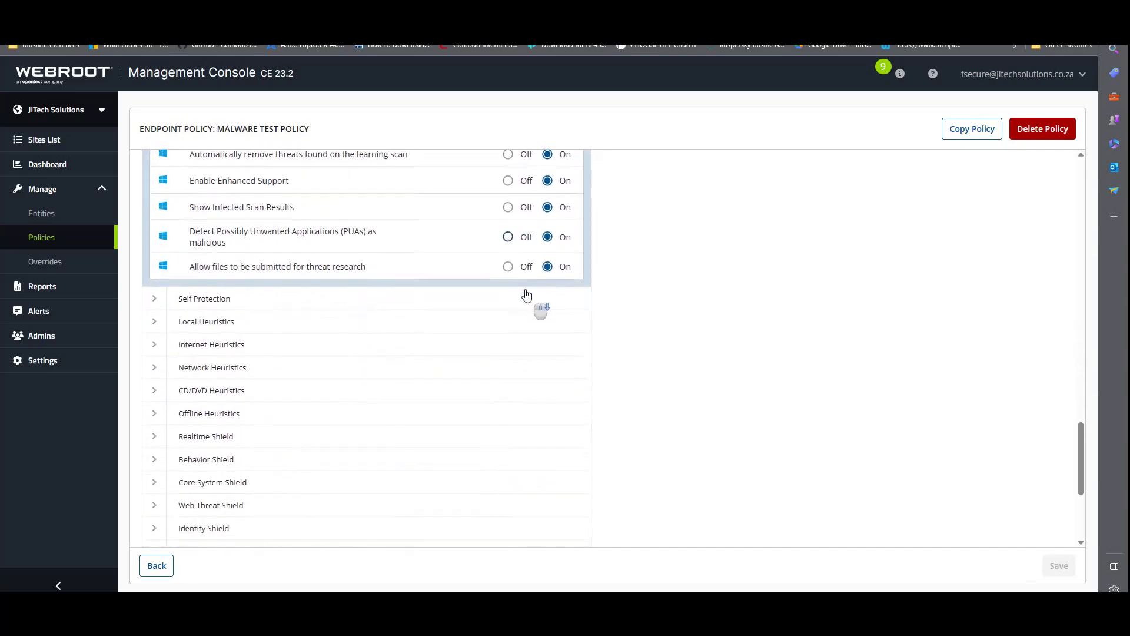
# Expand the Self Protection, Local Heuristics and Internet Heuristics sections and review their protection levels
pyautogui.click(164, 180)
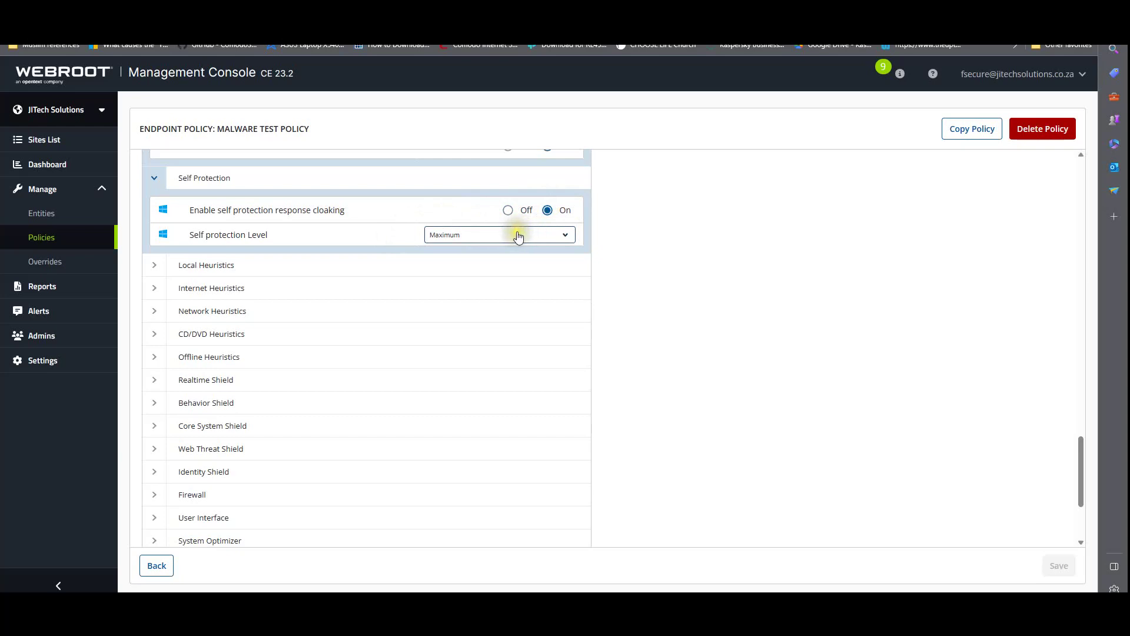
pyautogui.click(153, 265)
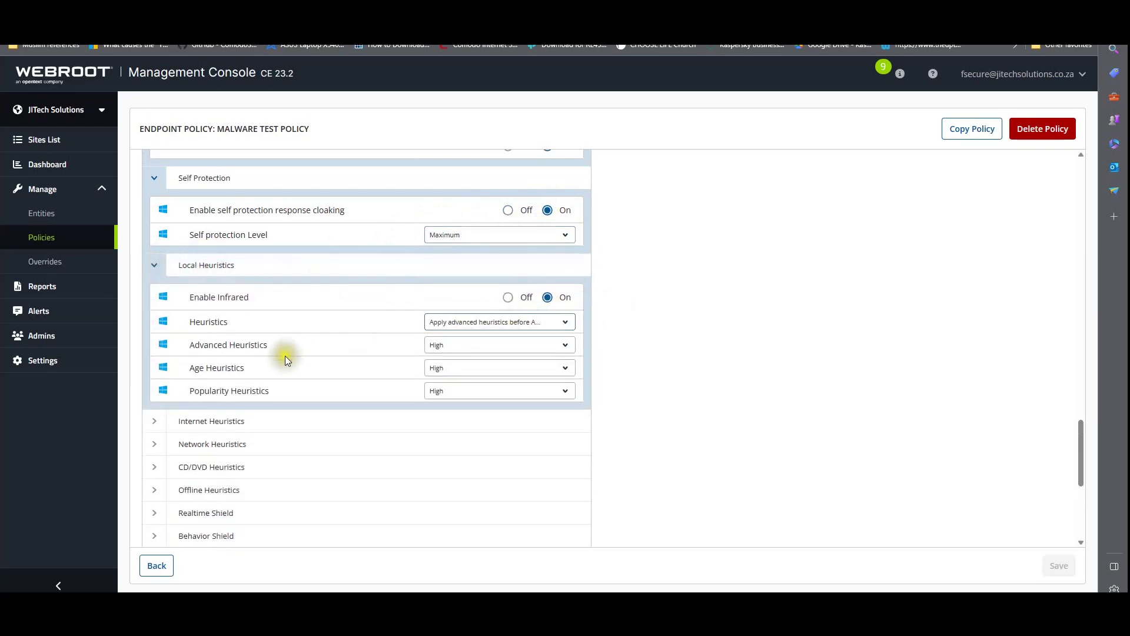
pyautogui.click(155, 423)
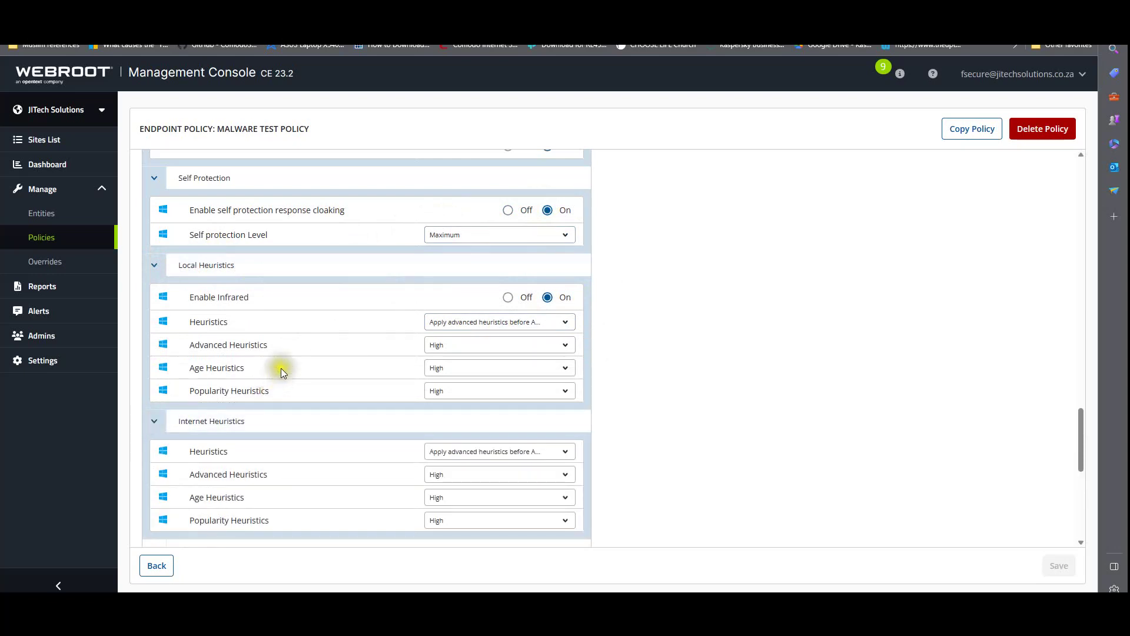
pyautogui.scroll(-2, 281, 369)
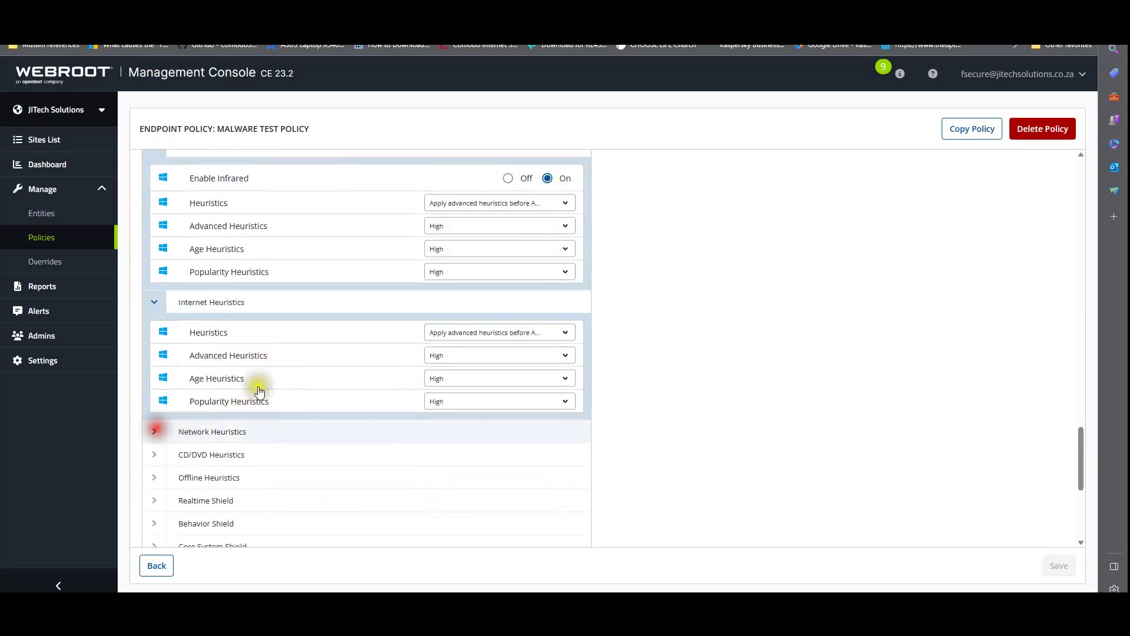
# Expand the remaining heuristics sections, including Network and Offline Heuristics, and review their levels
pyautogui.click(159, 434)
pyautogui.scroll(-3, 343, 338)
pyautogui.click(154, 286)
pyautogui.scroll(-2, 185, 297)
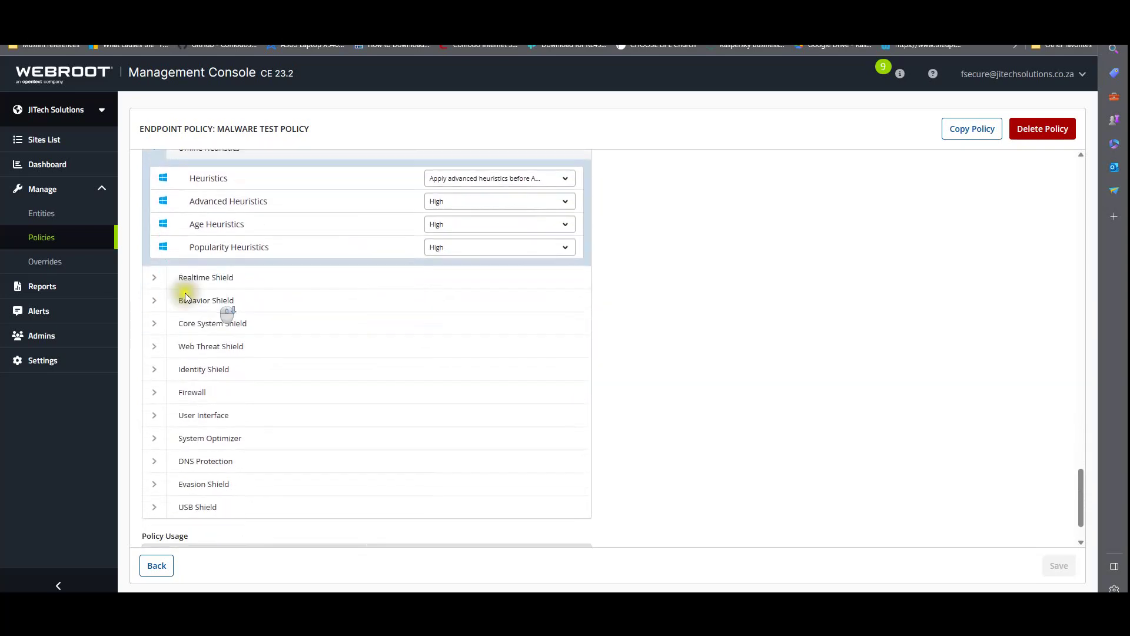
# Expand the Realtime Shield and Behavior Shield sections and review which protections are enabled
pyautogui.scroll(-1, 185, 297)
pyautogui.click(156, 240)
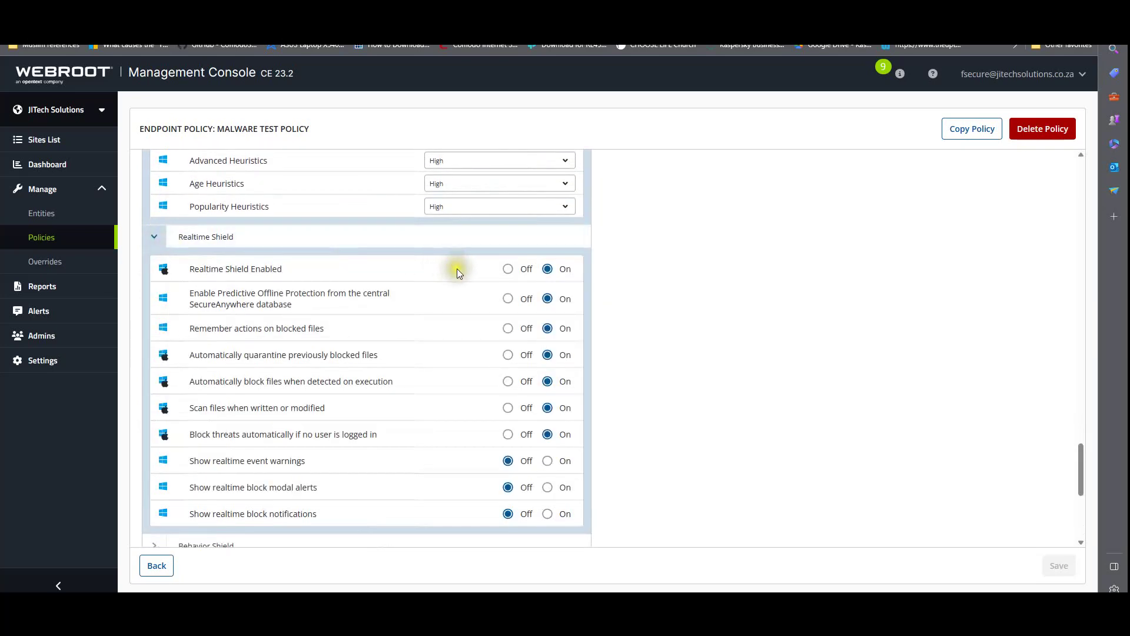
pyautogui.scroll(-2, 457, 269)
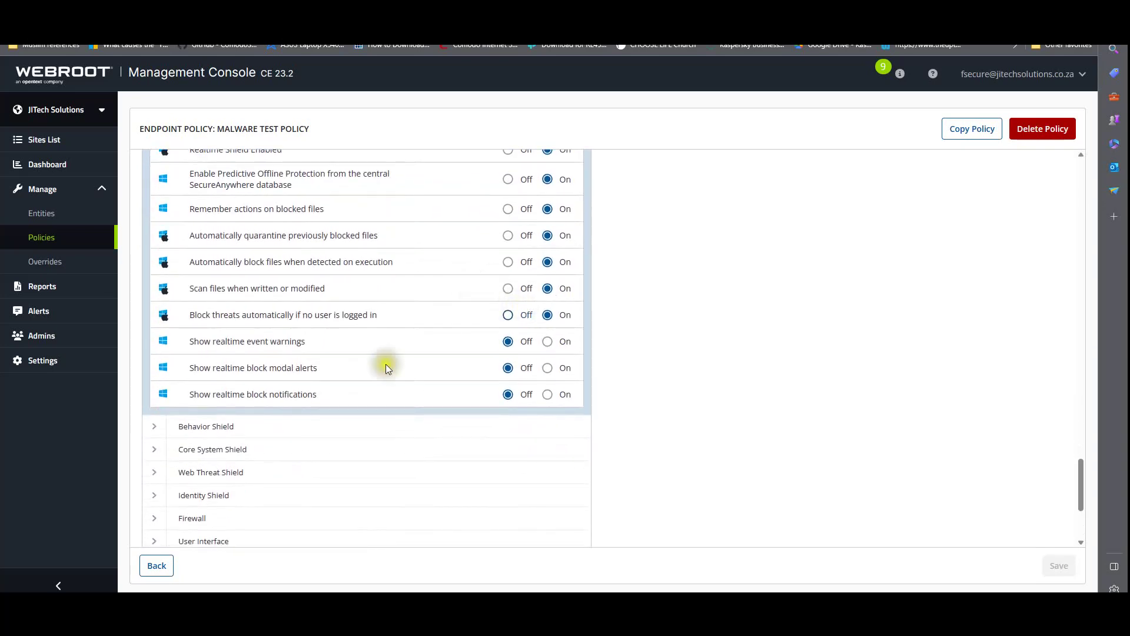
pyautogui.click(153, 426)
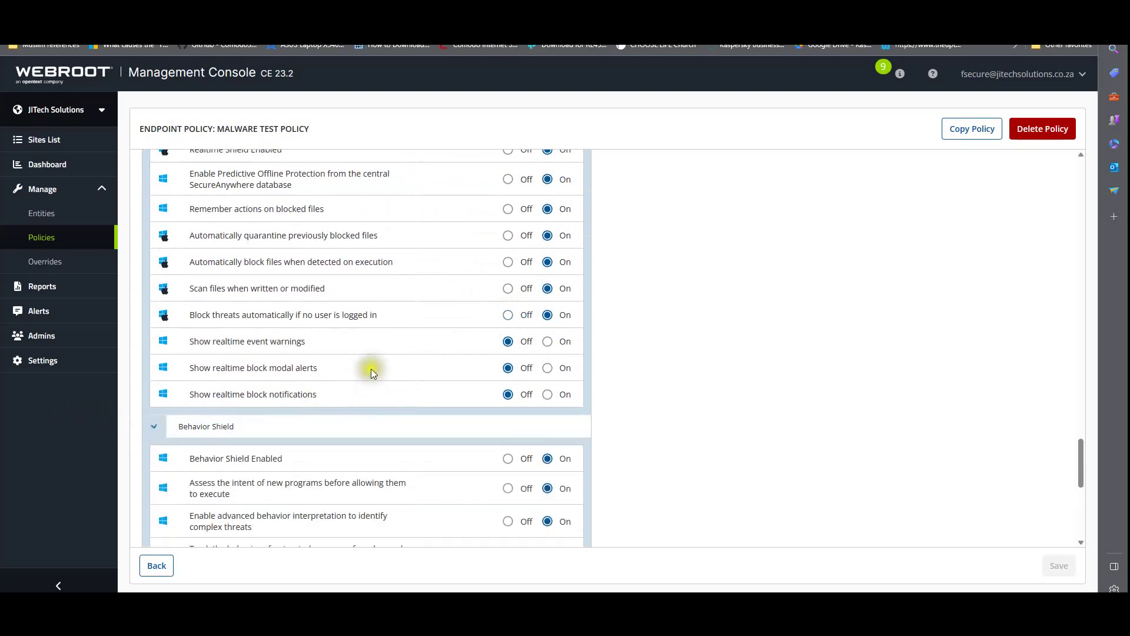
pyautogui.scroll(-4, 371, 375)
pyautogui.scroll(-3, 434, 320)
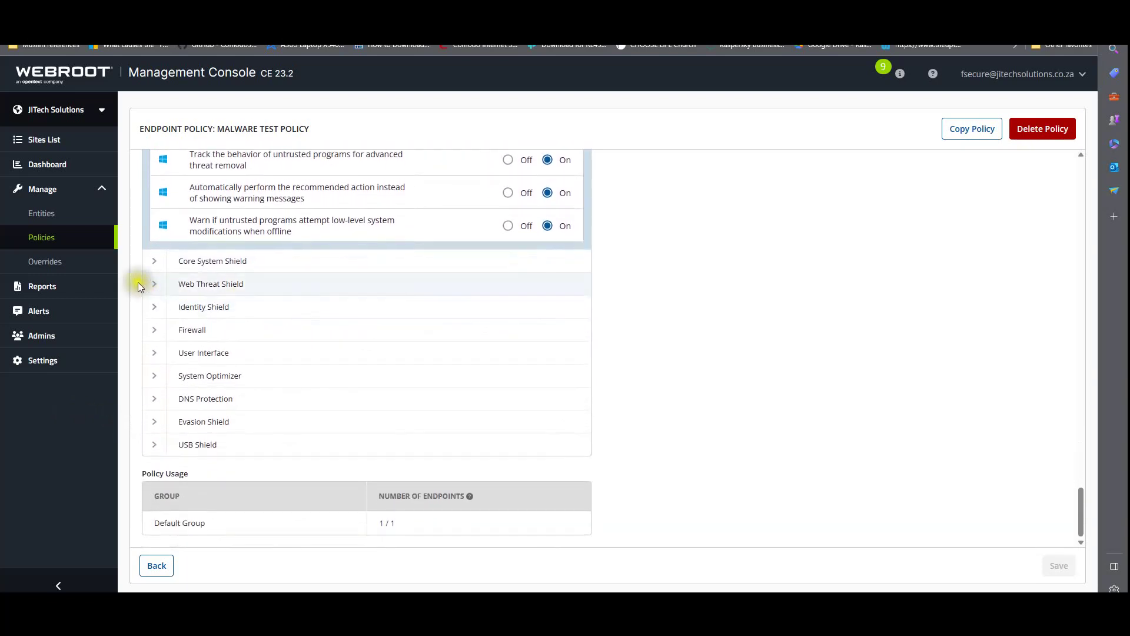
# Expand the Core System Shield and Web Threat Shield sections and review their options
pyautogui.click(153, 260)
pyautogui.scroll(-1, 497, 319)
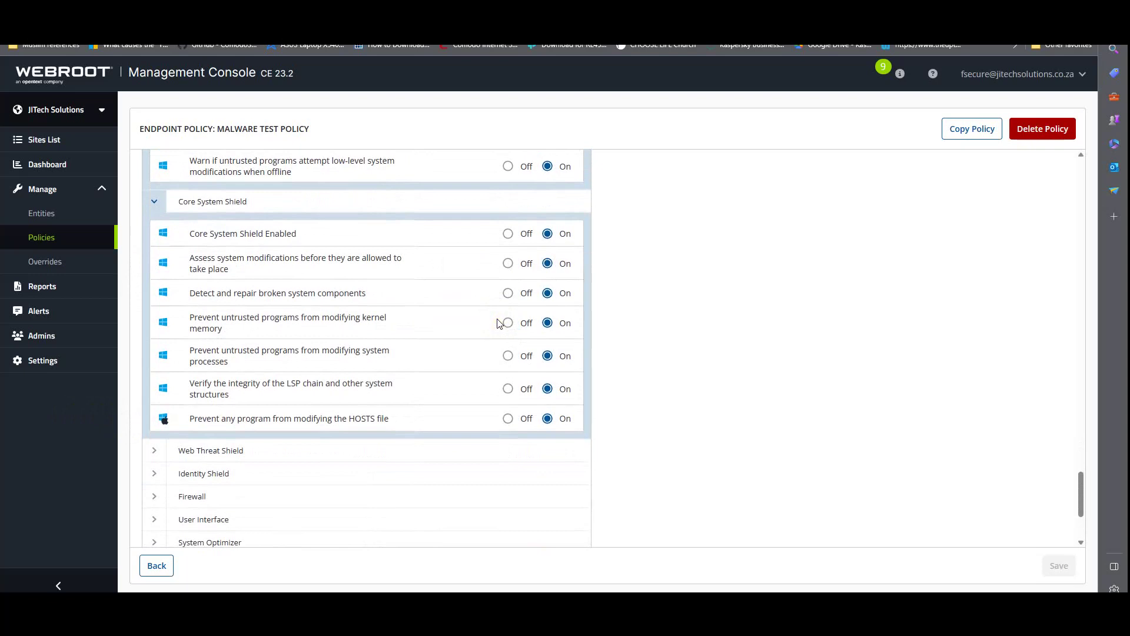
pyautogui.scroll(-1, 509, 327)
pyautogui.click(157, 390)
pyautogui.scroll(-4, 476, 302)
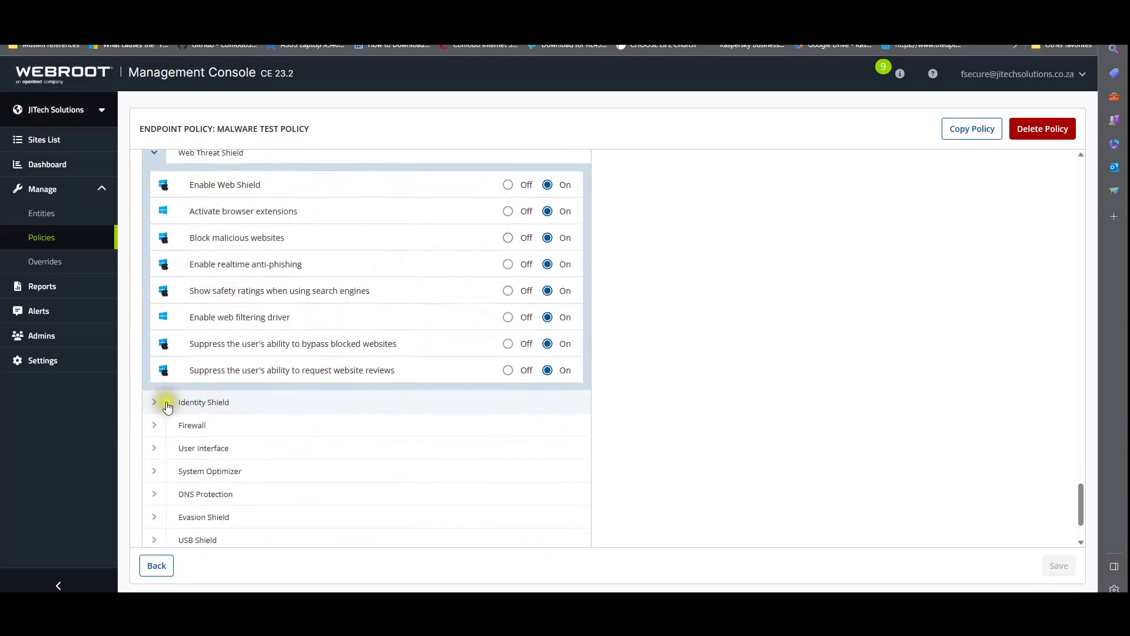
# Expand the Identity Shield and Firewall sections and review their options and the firewall level
pyautogui.scroll(-1, 162, 407)
pyautogui.click(155, 339)
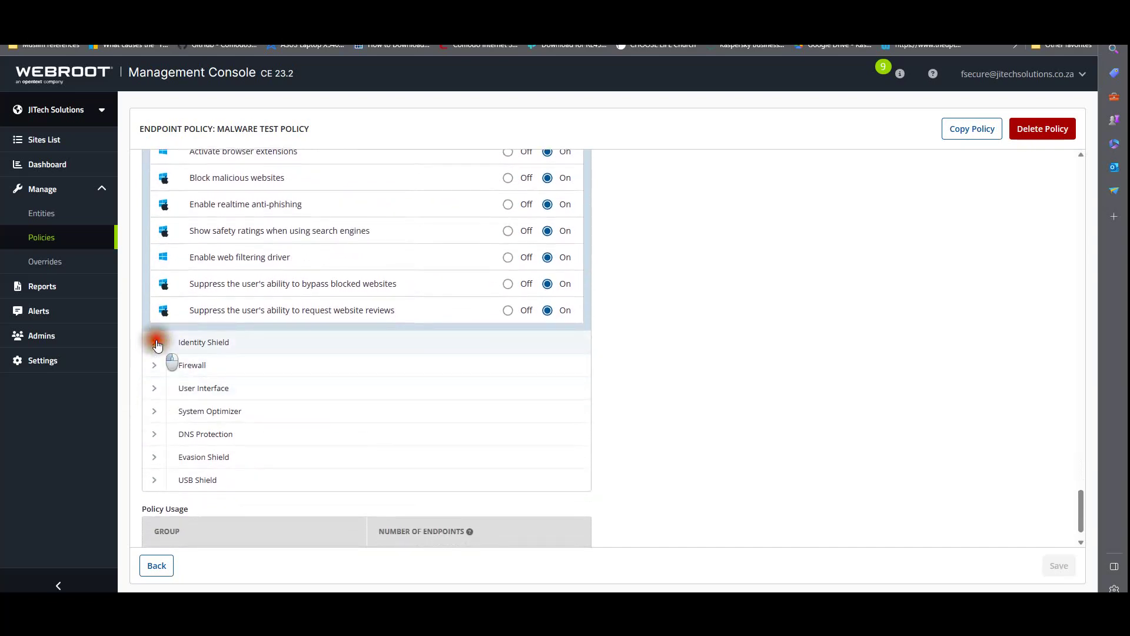
pyautogui.scroll(-6, 298, 373)
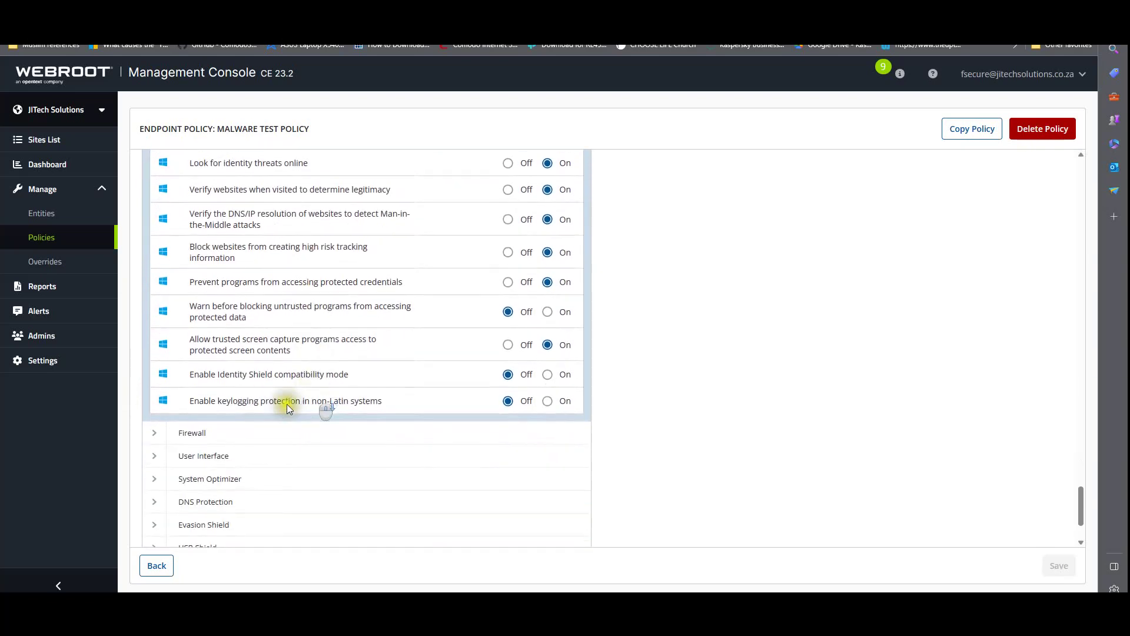
pyautogui.click(154, 329)
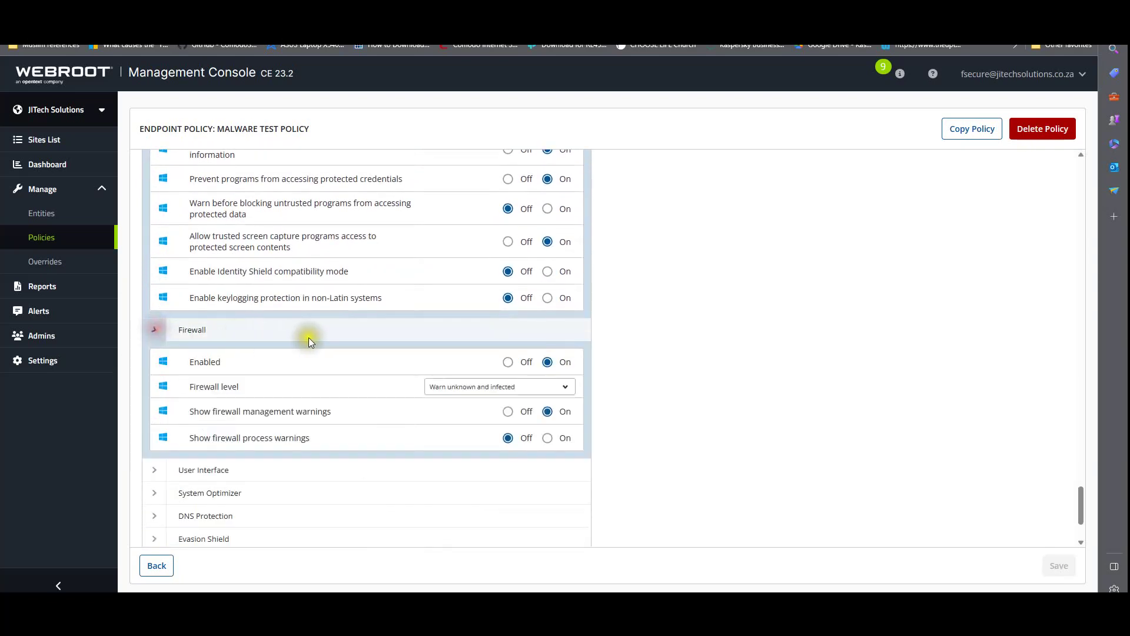
pyautogui.scroll(-2, 443, 355)
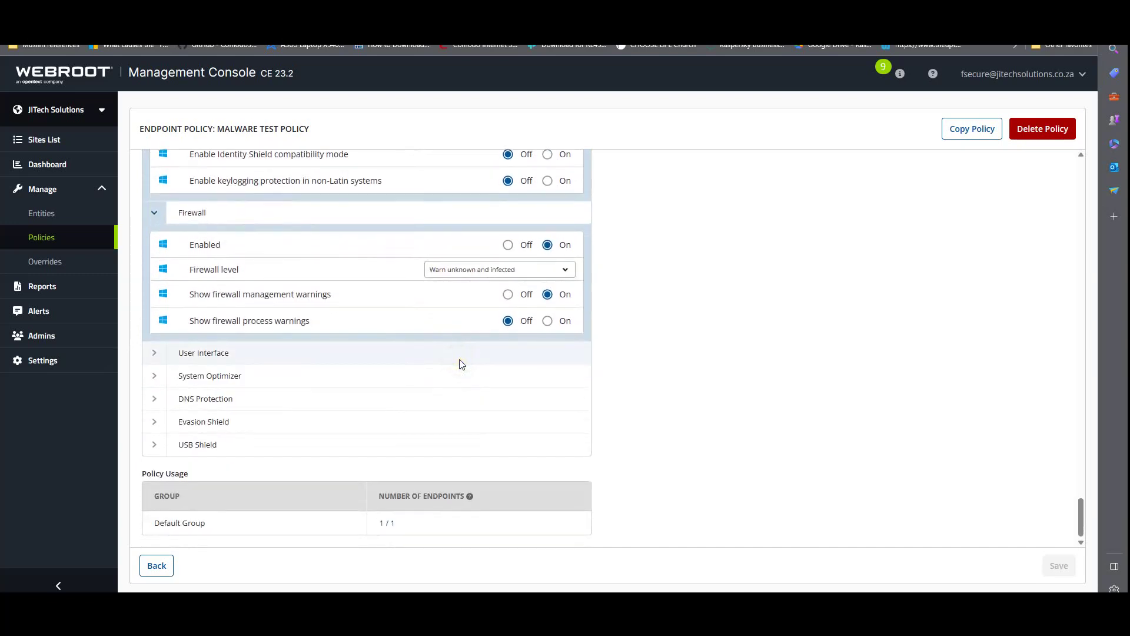
# Expand the User Interface and System Optimizer sections to check their options, and collapse System Optimizer again
pyautogui.click(154, 353)
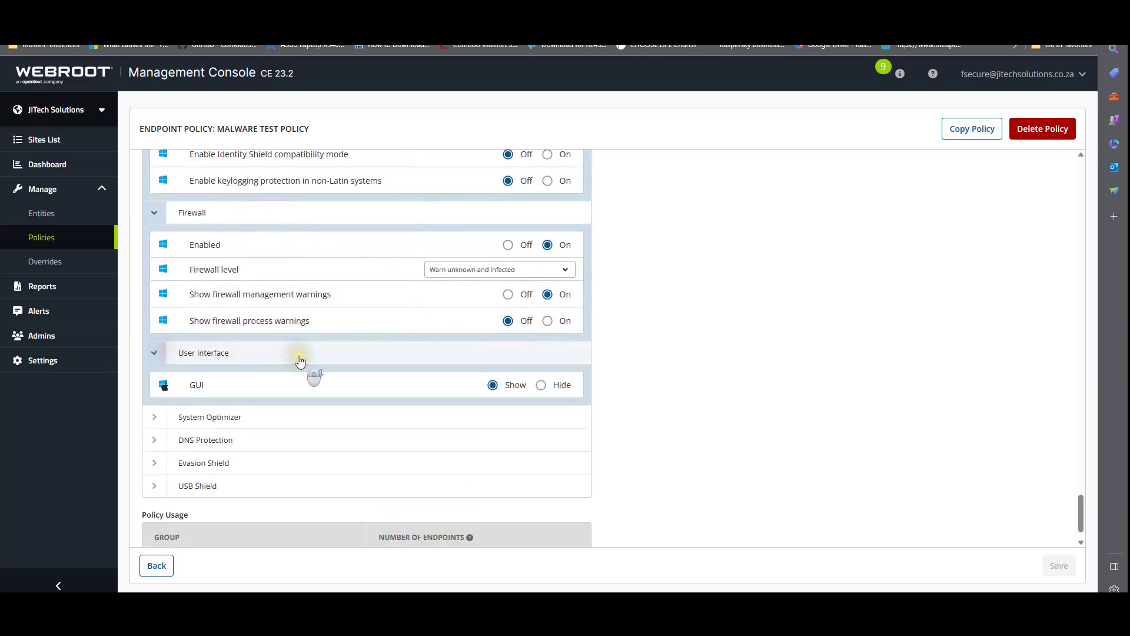
pyautogui.scroll(-1, 302, 359)
pyautogui.click(160, 377)
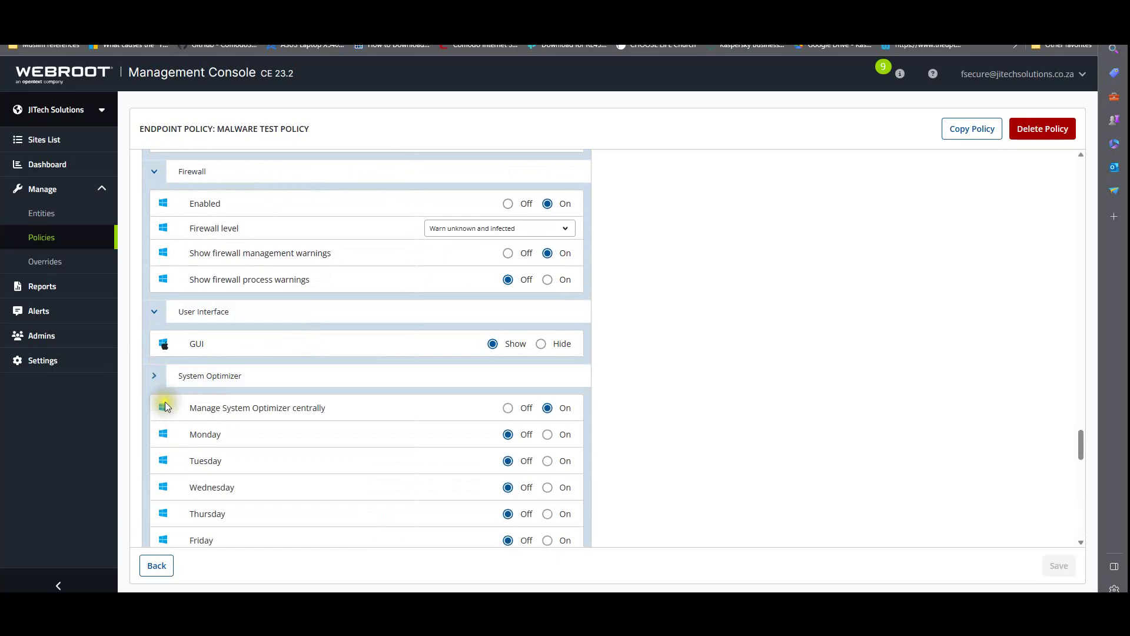
pyautogui.click(159, 376)
# Check the DNS Protection option, collapse that section, and expand Evasion Shield to review its Script Protection setting
pyautogui.click(155, 405)
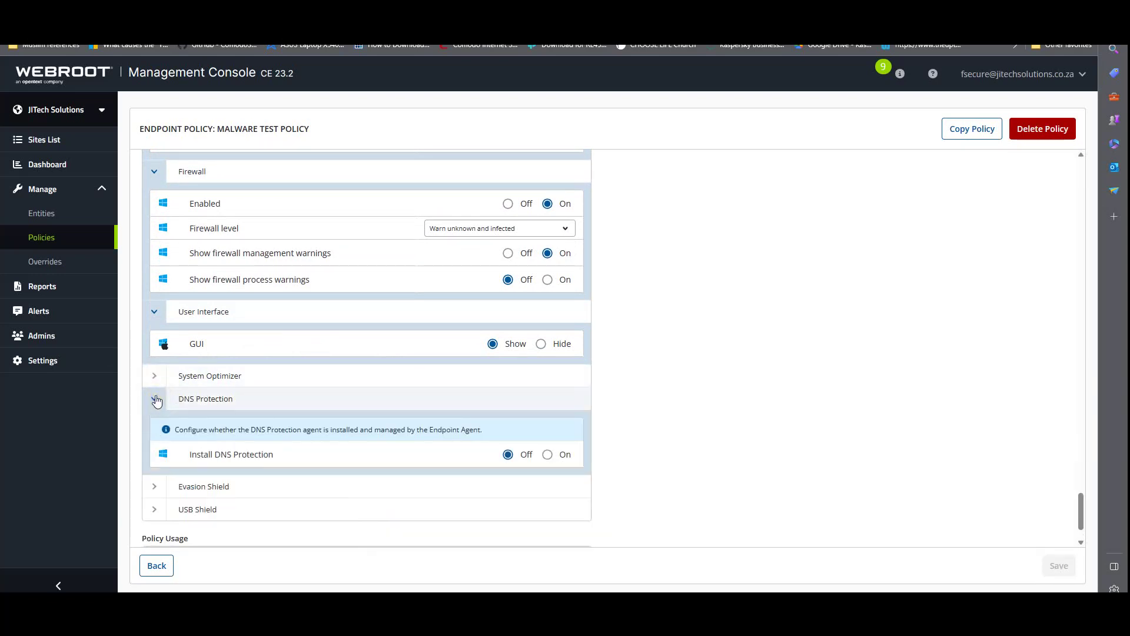
pyautogui.click(157, 401)
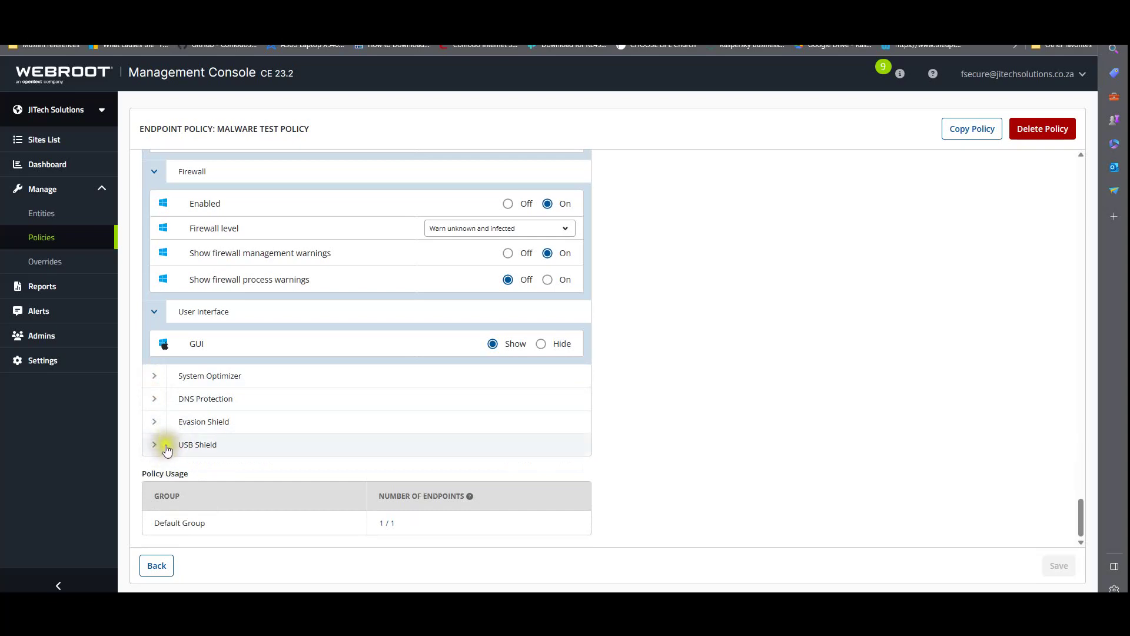
pyautogui.click(154, 420)
pyautogui.scroll(-1, 421, 385)
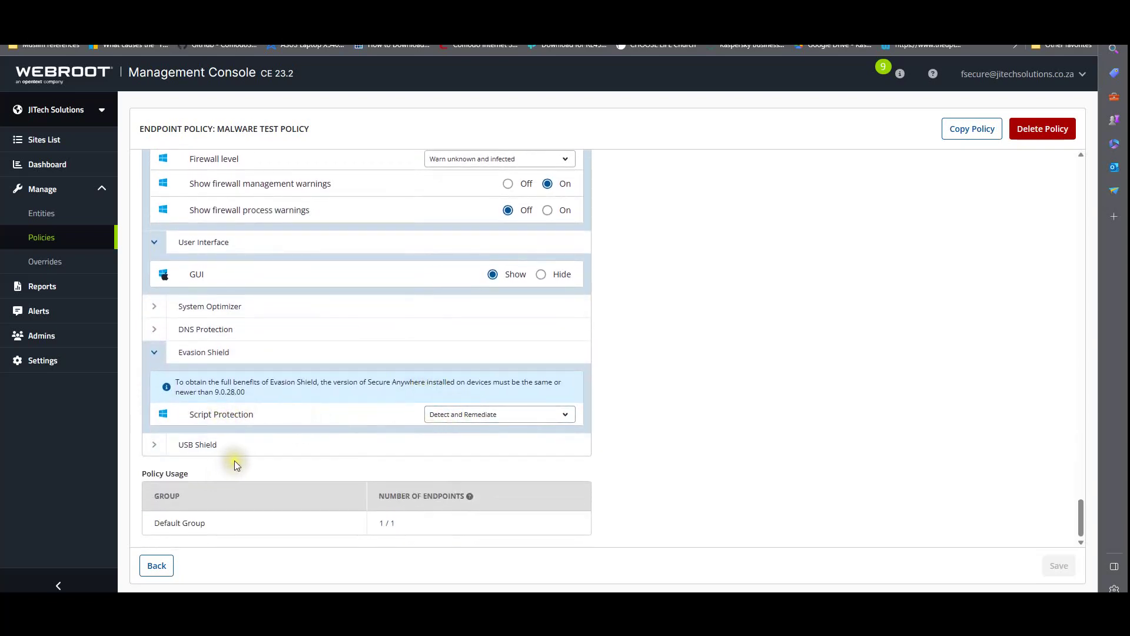
# Return to the sites list, open the Malware Test Site's Endpoint Protection settings, and launch the Endpoint Protection Console
pyautogui.scroll(1, 227, 395)
pyautogui.scroll(20, 260, 341)
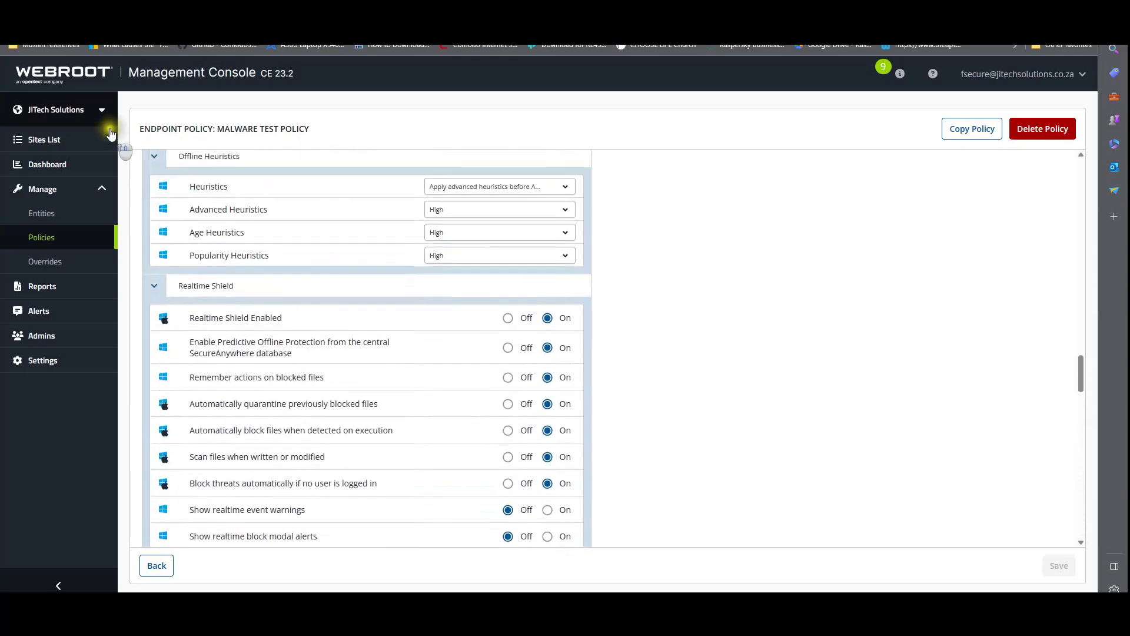
pyautogui.click(55, 140)
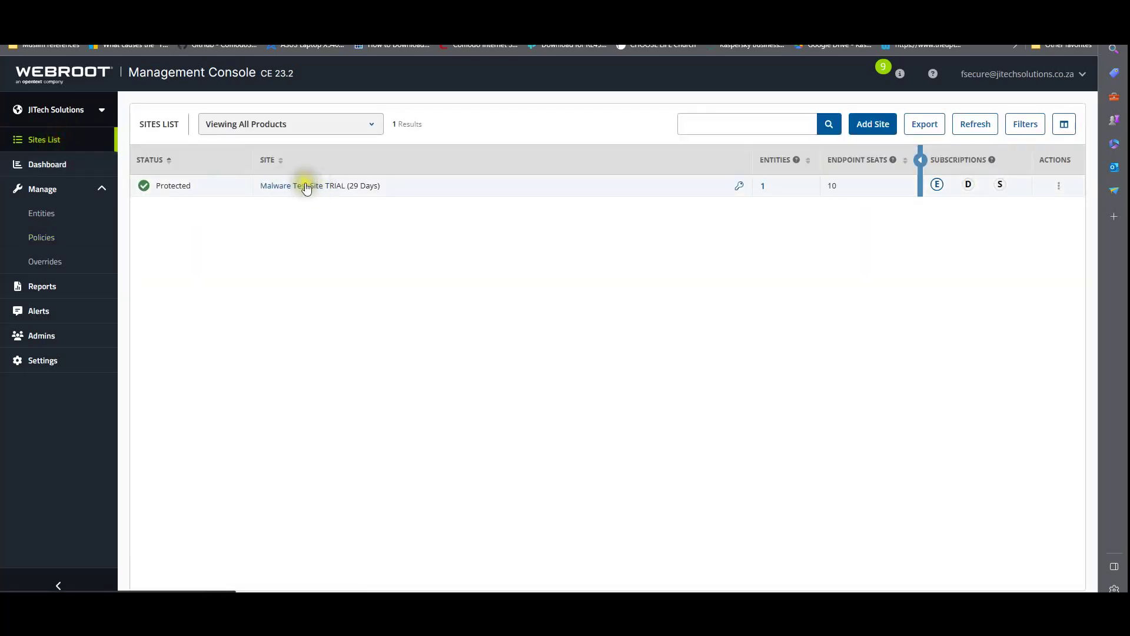
pyautogui.click(306, 186)
pyautogui.click(382, 157)
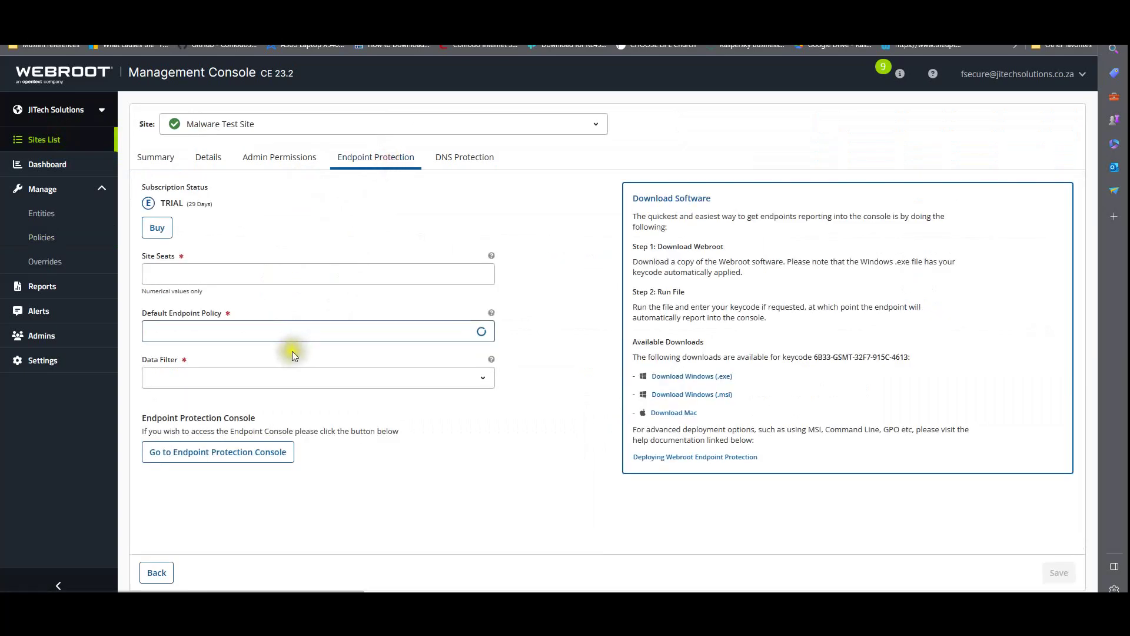
pyautogui.click(228, 452)
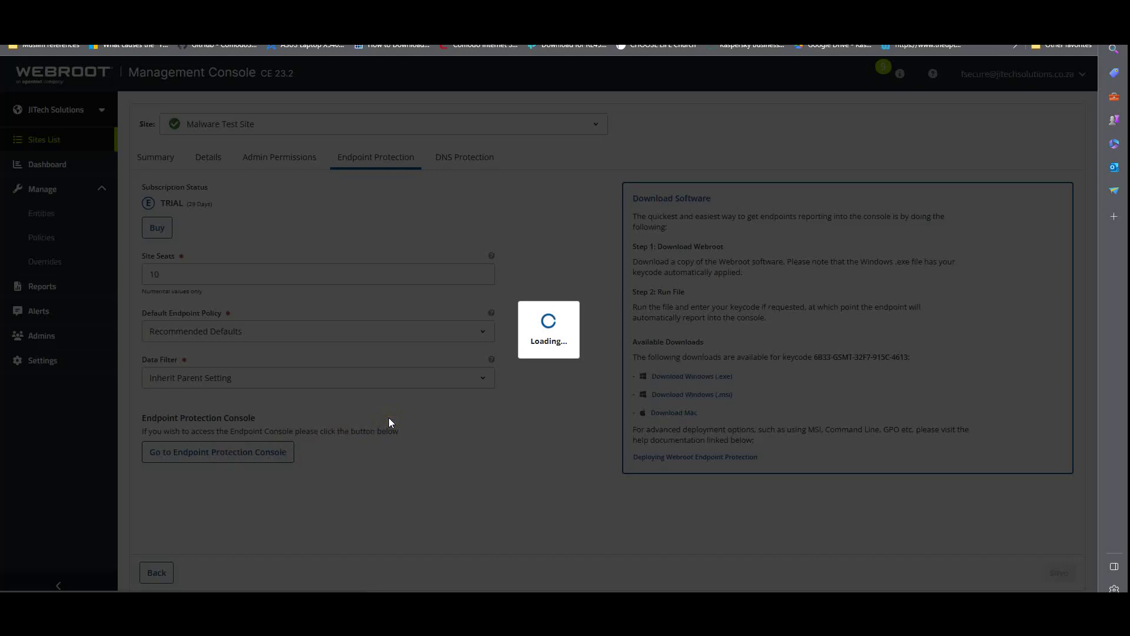
pyautogui.click(477, 428)
pyautogui.click(489, 366)
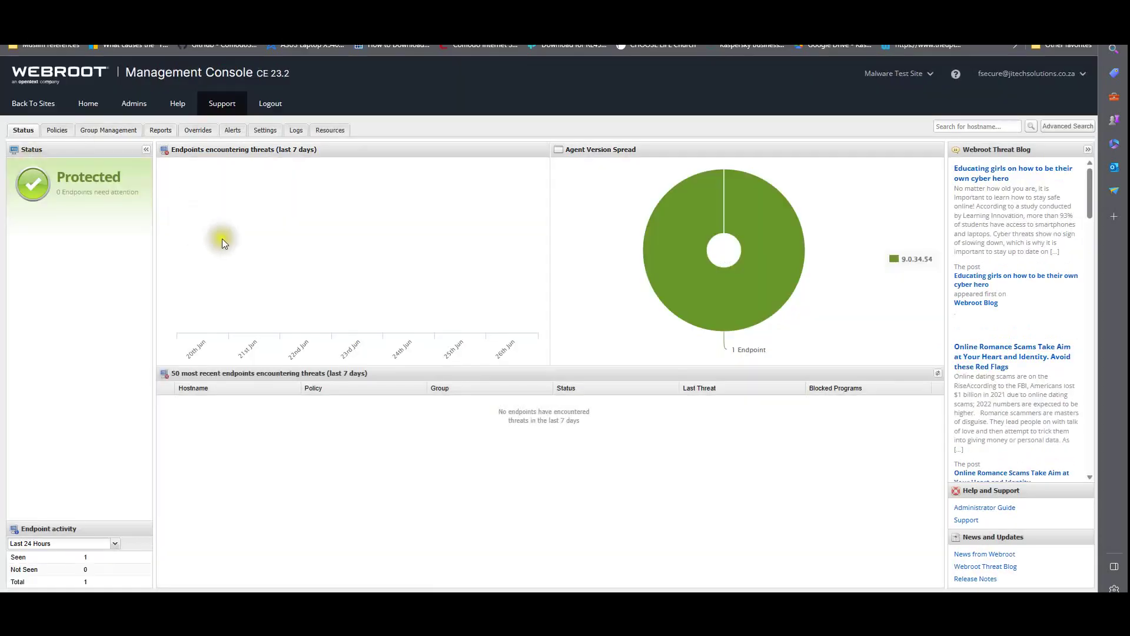
# Review the console's agent version spread, and look through its policies, group management, reports, overrides, alerts and settings pages
pyautogui.moveTo(708, 211)
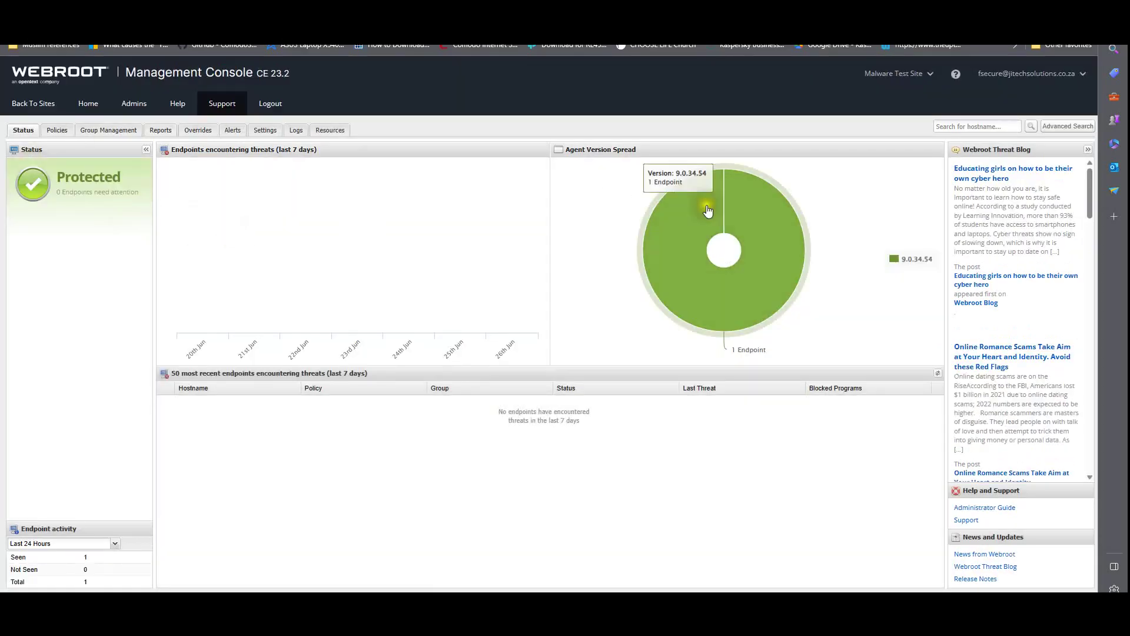
pyautogui.click(57, 130)
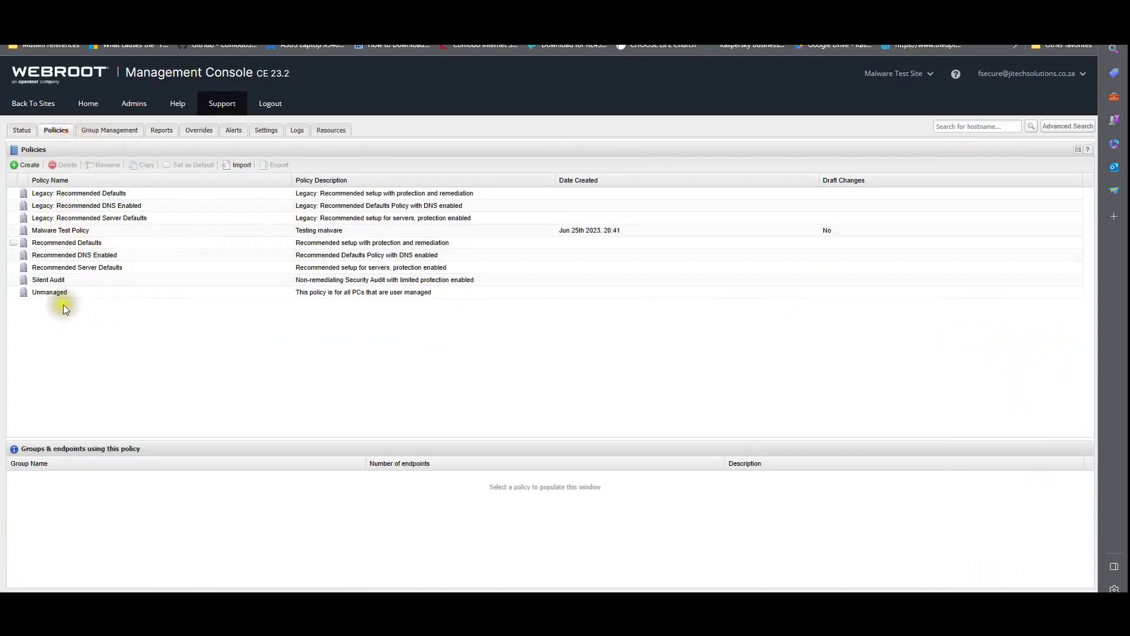
pyautogui.click(110, 130)
pyautogui.click(163, 133)
pyautogui.click(194, 131)
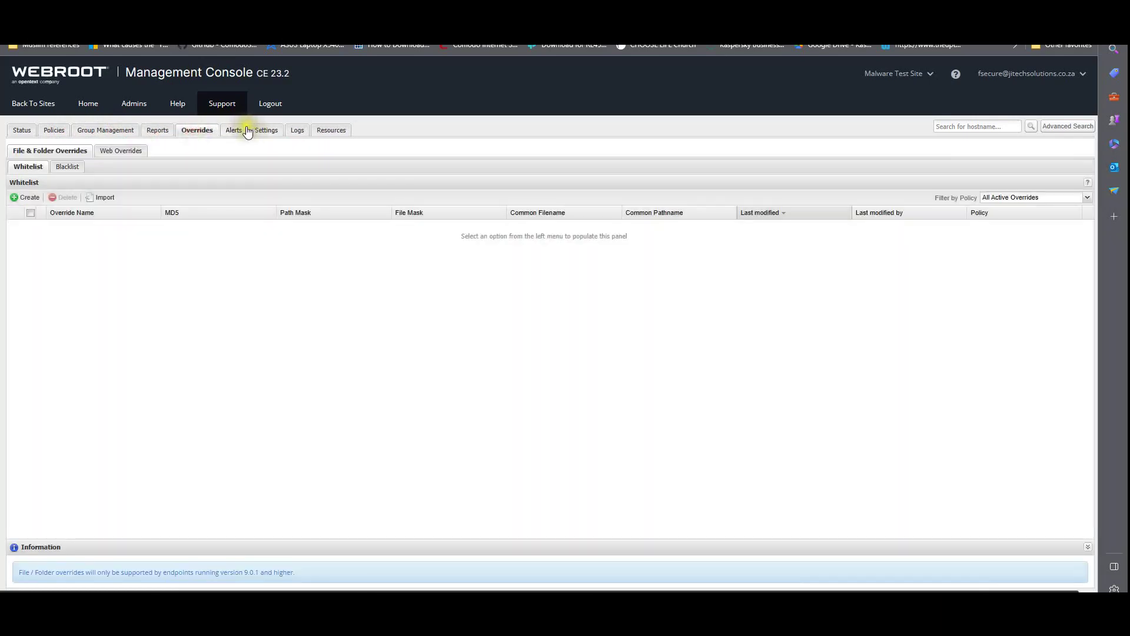
pyautogui.click(239, 130)
pyautogui.click(264, 130)
pyautogui.click(321, 131)
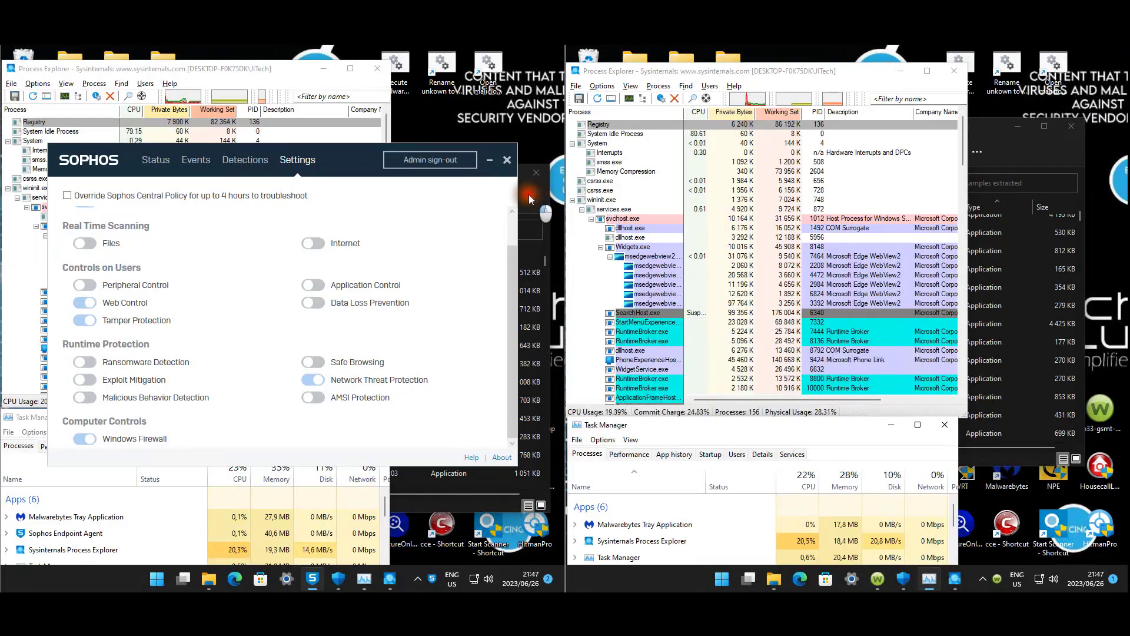
# Switch to the two test machines, look through the "new malware samples extracted" folder, and close the folder window on both
pyautogui.click(1059, 153)
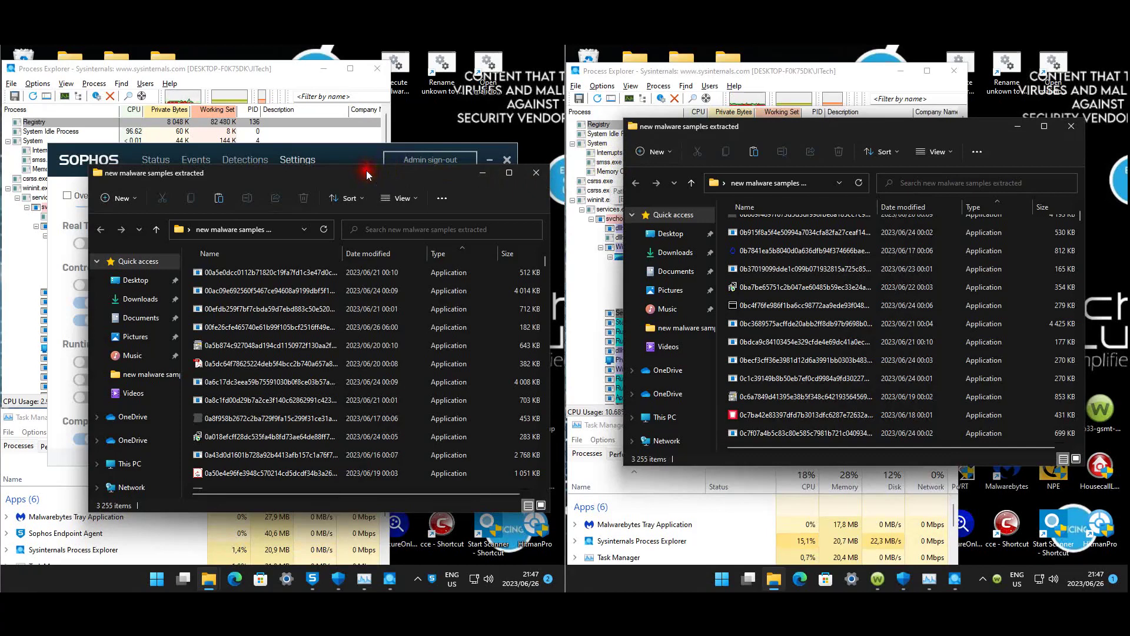
pyautogui.moveTo(546, 268); pyautogui.dragTo(551, 479)
pyautogui.click(545, 174)
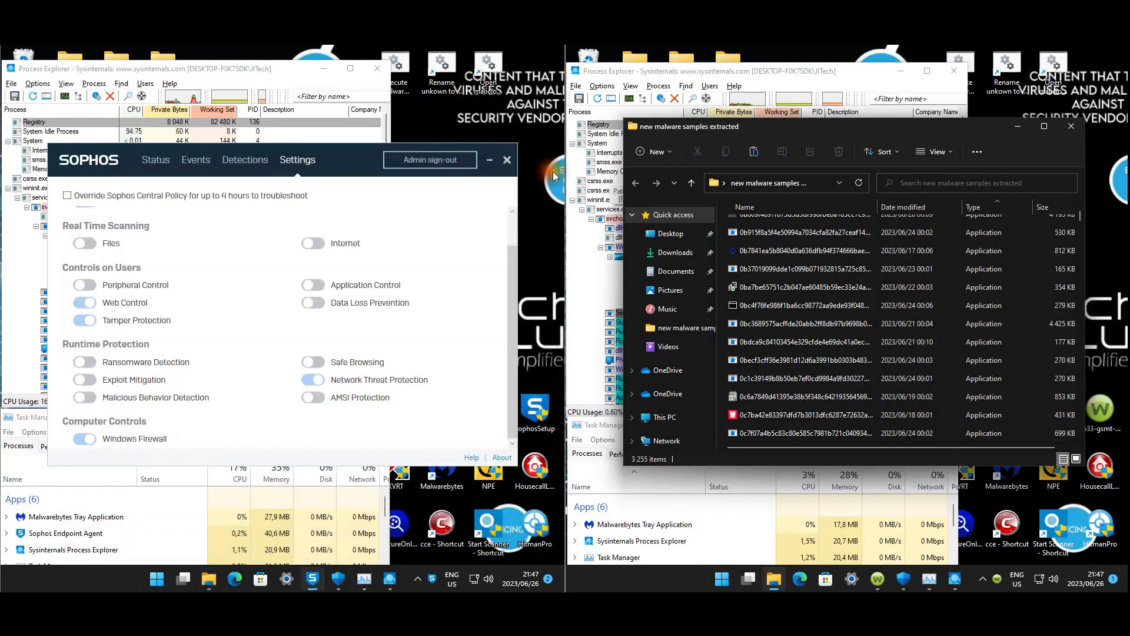
pyautogui.click(1070, 127)
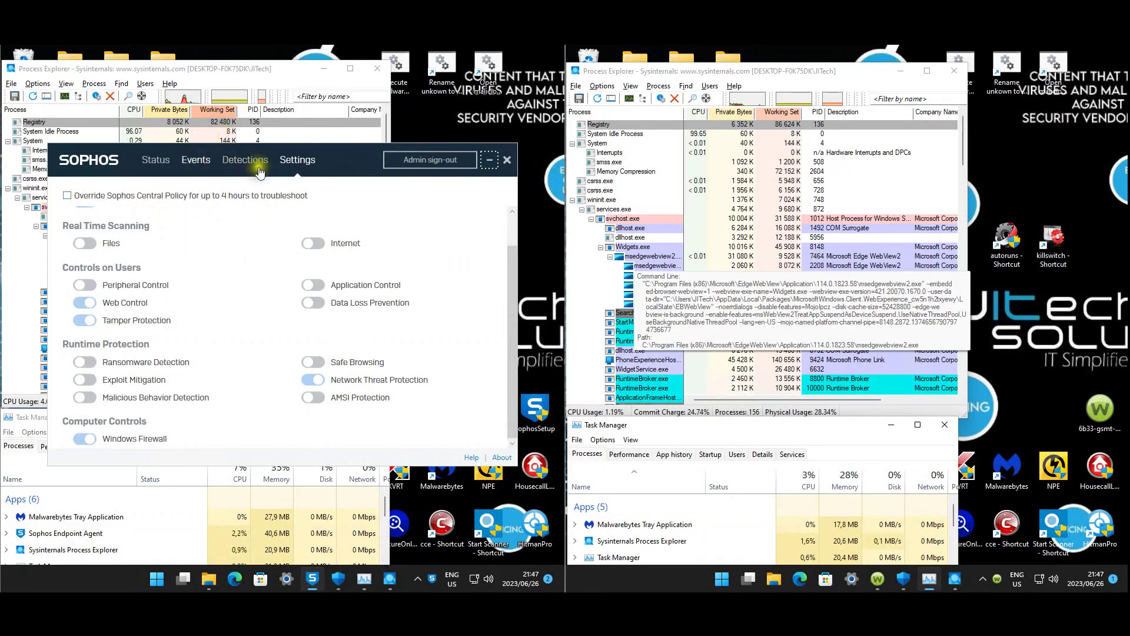
# Start an update of the Sophos agent, then check Webroot's protection status in Windows Security and close that window
pyautogui.click(156, 160)
pyautogui.click(104, 238)
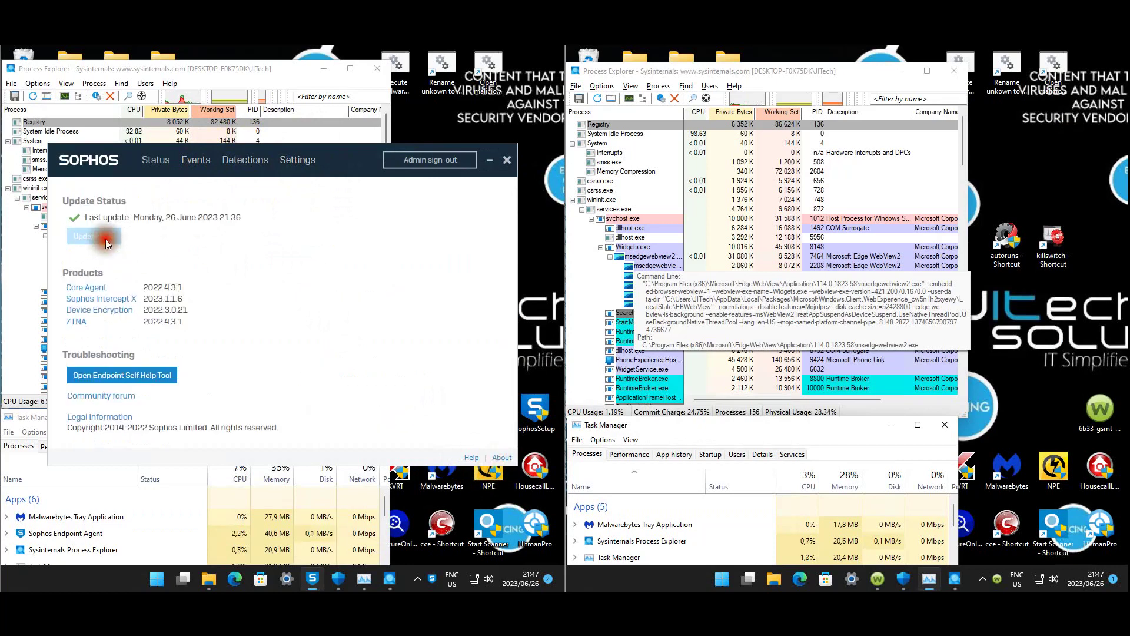
pyautogui.rightClick(998, 579)
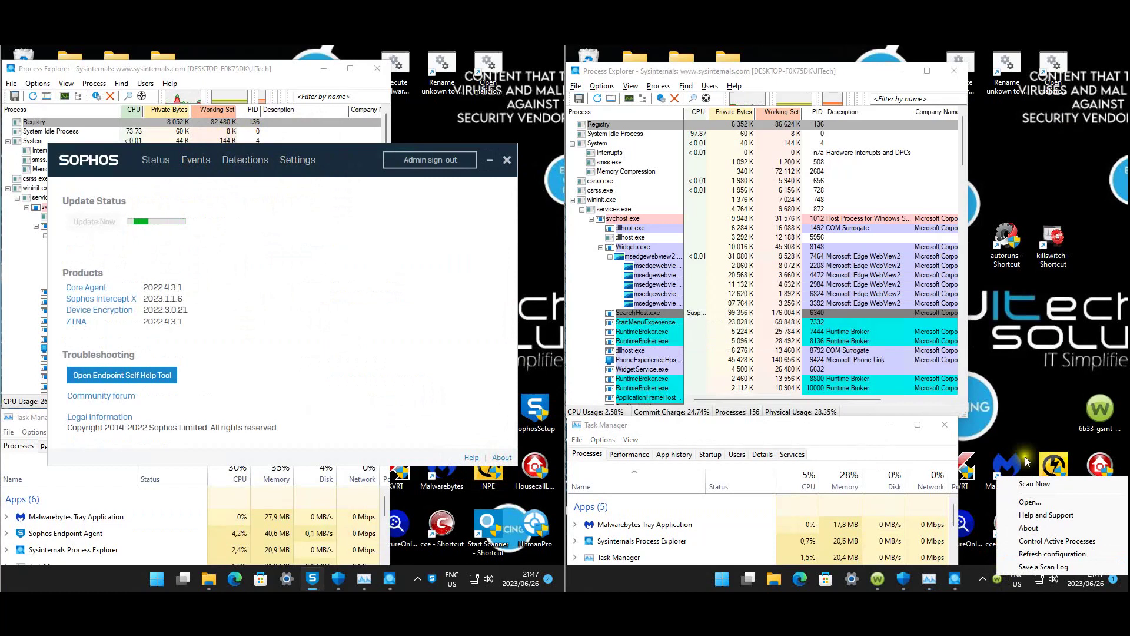
pyautogui.click(1015, 361)
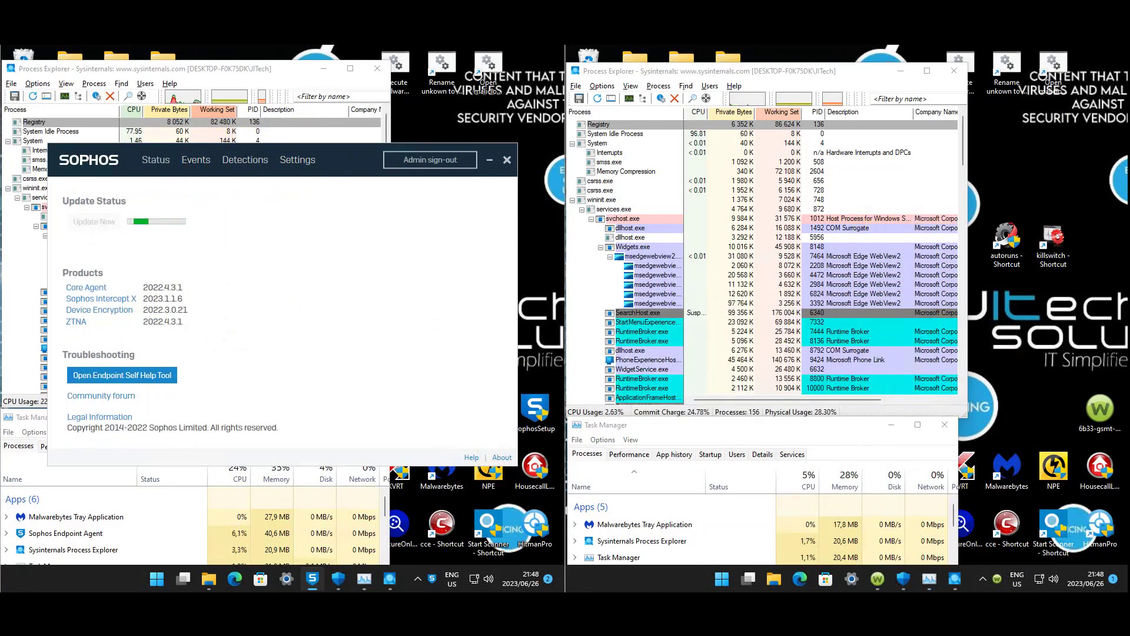
pyautogui.click(907, 579)
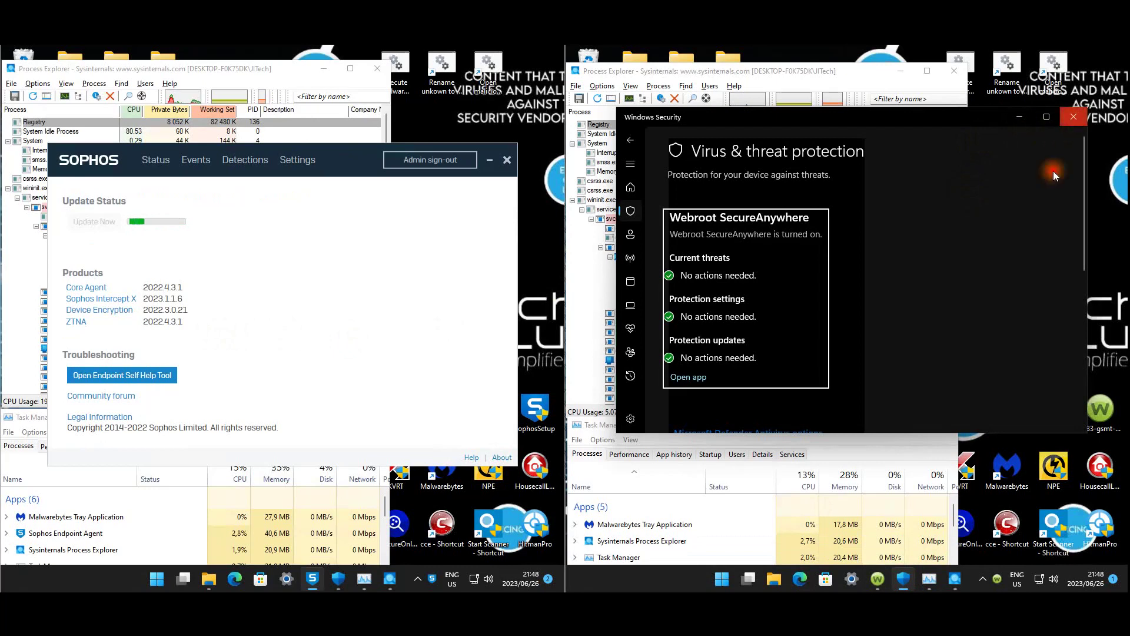
pyautogui.click(1074, 117)
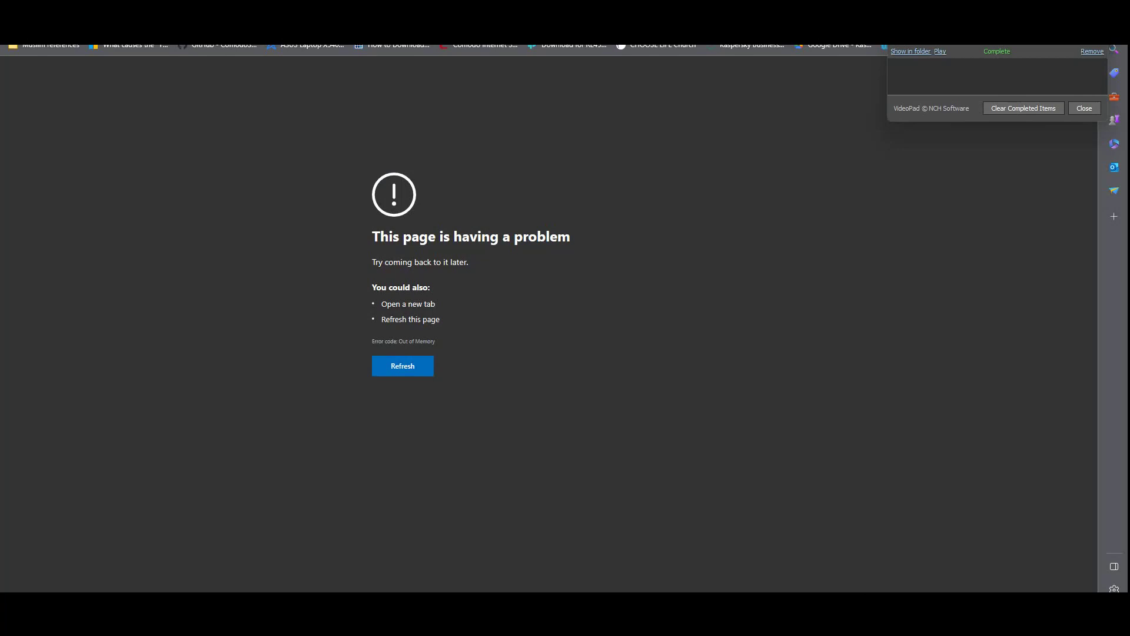
# Switch to the browser, reload the crashed Webroot console page, and open the Malware Test Policy for editing
pyautogui.click(958, 296)
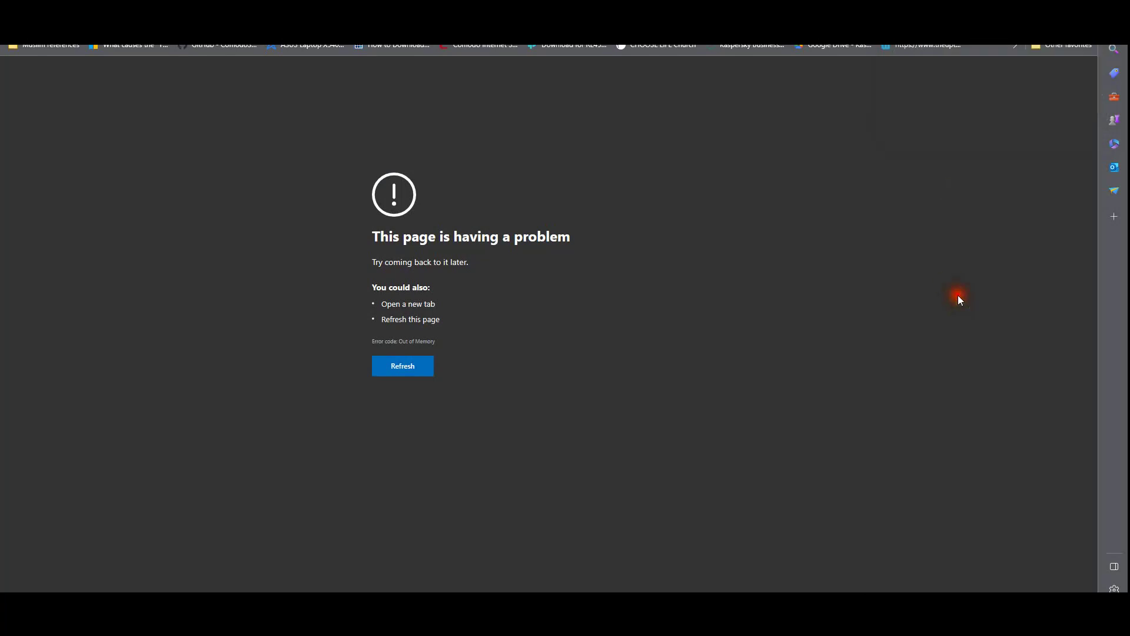
pyautogui.press('F5')
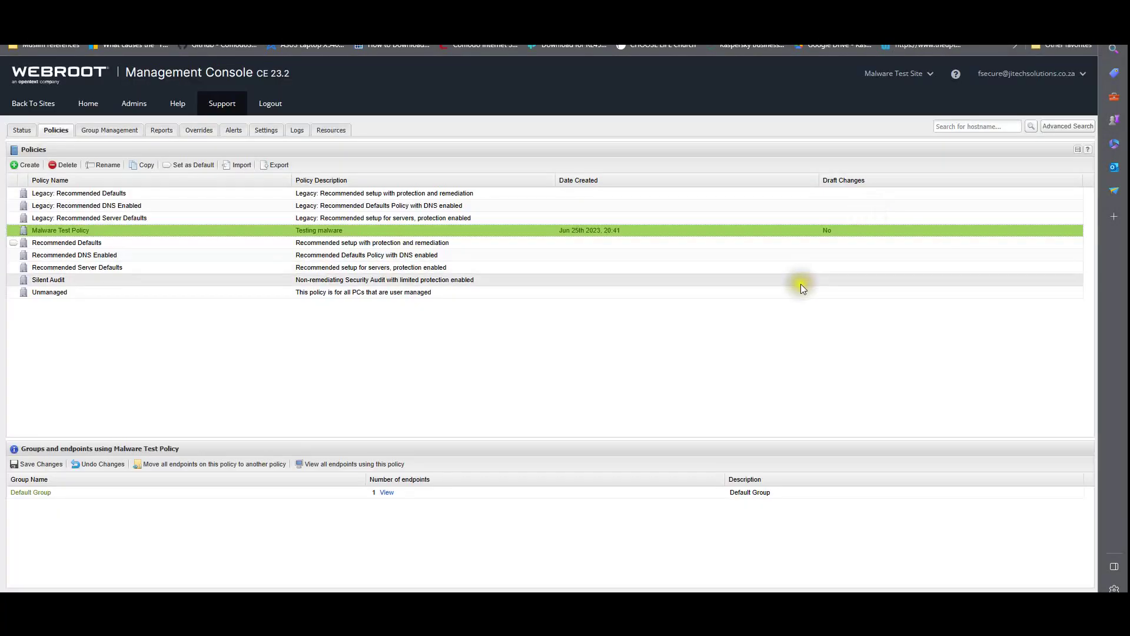
pyautogui.click(622, 348)
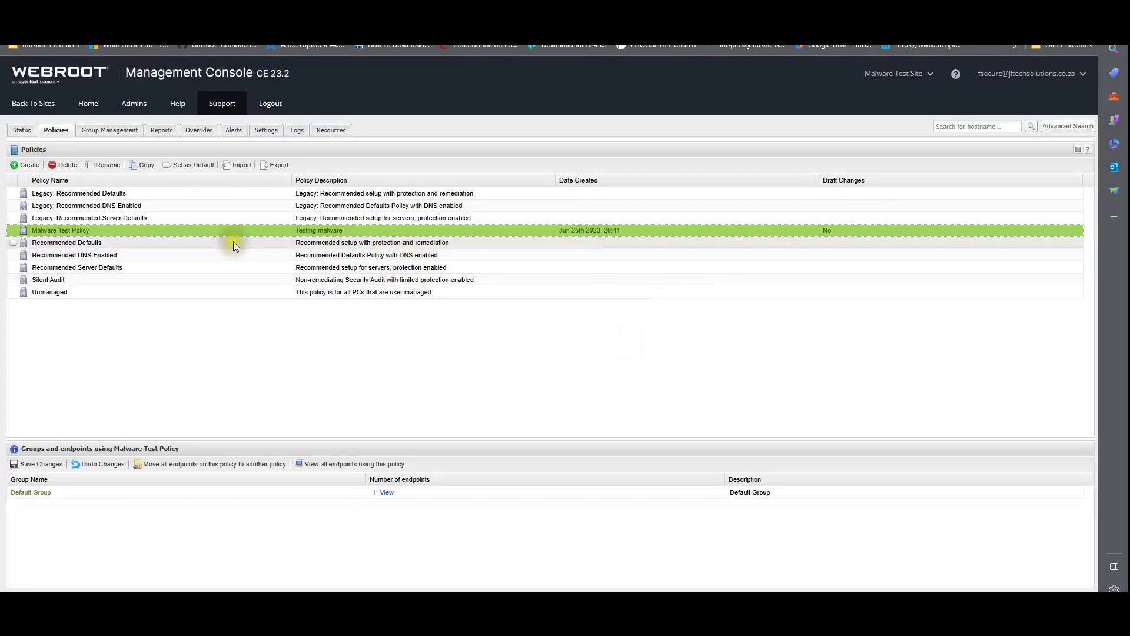
pyautogui.doubleClick(79, 231)
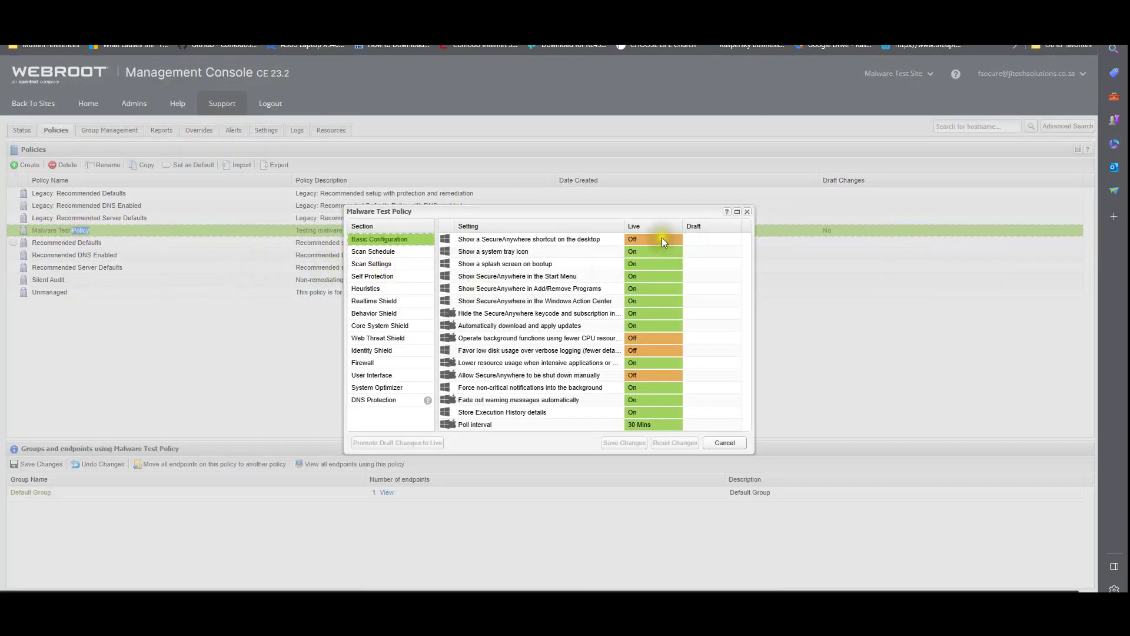
# In the policy's heuristics, enable Infrared, apply advanced heuristics, and set USB advanced, age and popularity heuristics to Maximum
pyautogui.click(371, 263)
pyautogui.click(377, 276)
pyautogui.click(394, 292)
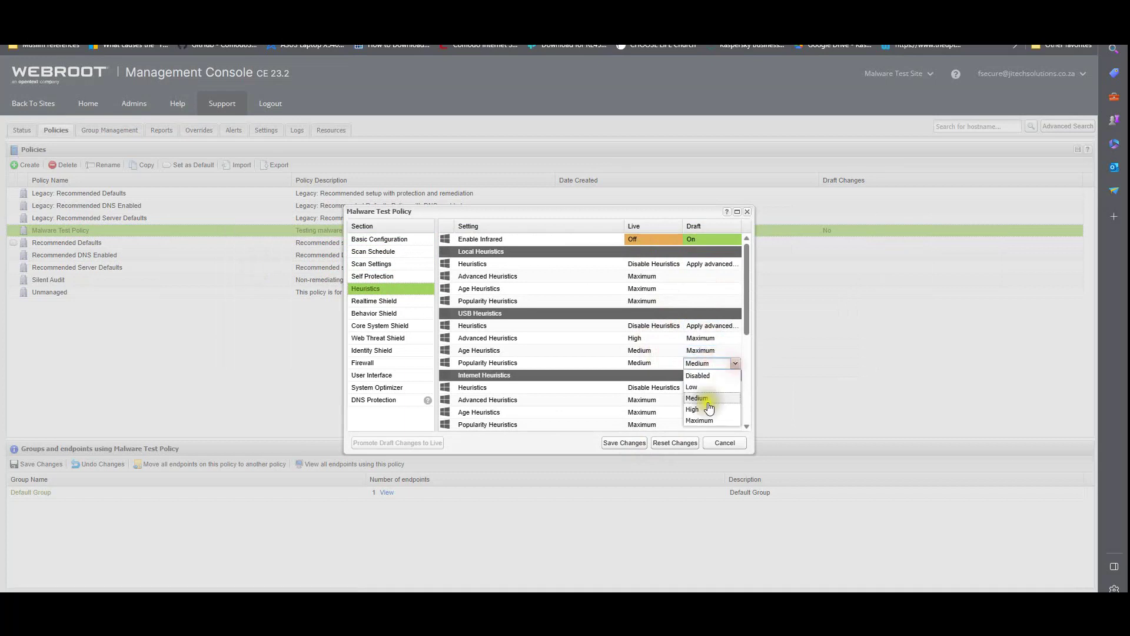
pyautogui.scroll(-5, 747, 338)
pyautogui.scroll(5, 745, 366)
# Turn on the Realtime Shield settings, including automatic blocking of files detected on execution, and go through Behavior Shield and Core System Shield
pyautogui.click(374, 301)
pyautogui.click(713, 289)
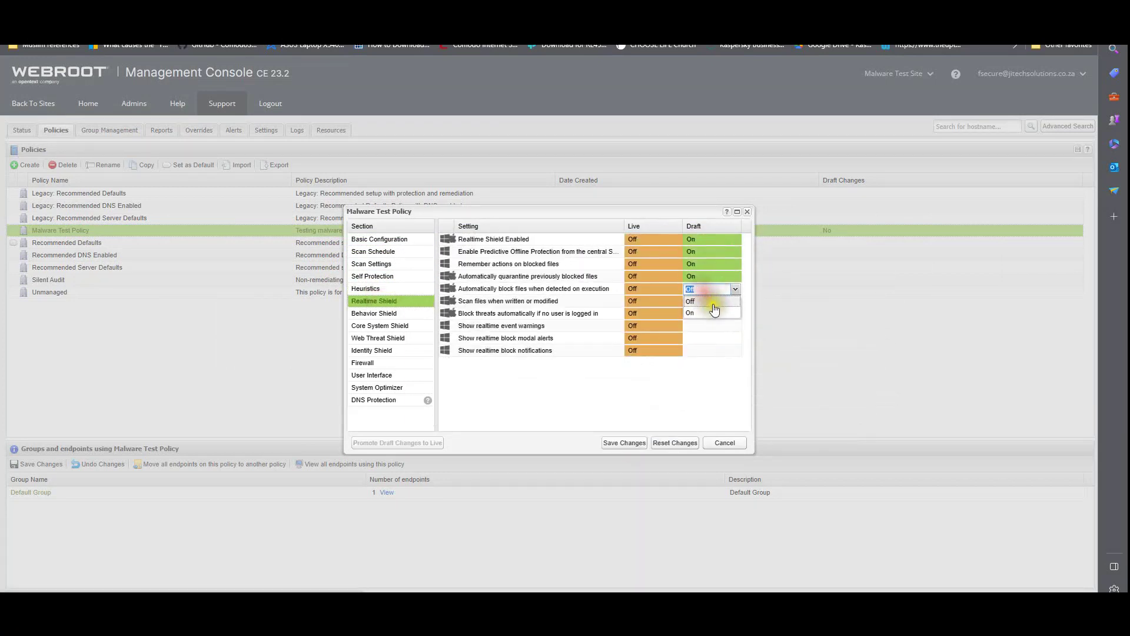
pyautogui.click(374, 314)
pyautogui.click(712, 289)
pyautogui.click(690, 312)
pyautogui.click(380, 325)
# Save the Malware Test Policy's draft changes and promote them to live
pyautogui.click(624, 442)
pyautogui.click(366, 289)
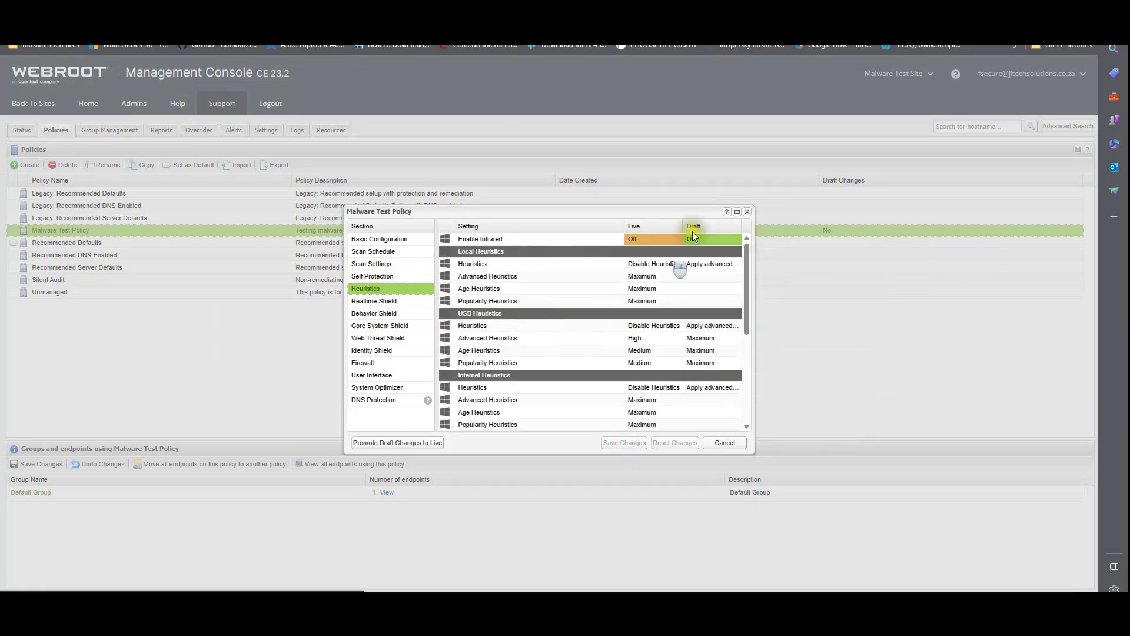
pyautogui.click(374, 251)
pyautogui.click(409, 443)
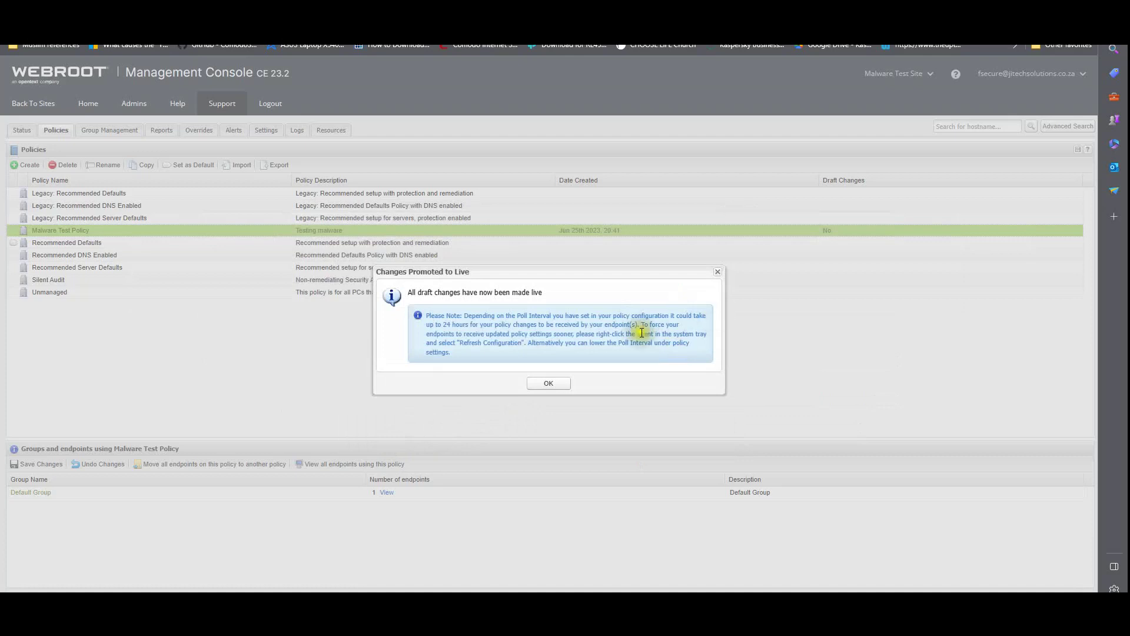
pyautogui.click(555, 384)
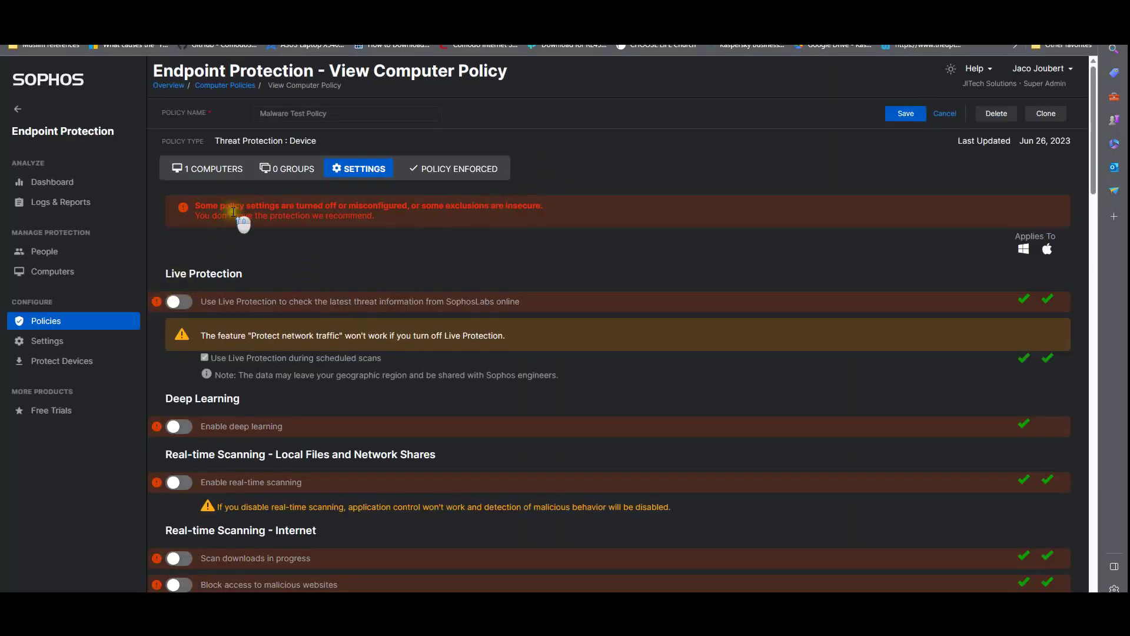
# In the Sophos Malware Test Policy, turn on Live Protection, deep learning, real-time scanning, download scanning and blocking of malicious websites
pyautogui.click(179, 301)
pyautogui.click(176, 386)
pyautogui.click(177, 447)
pyautogui.click(177, 514)
pyautogui.click(177, 537)
# Turn on CryptoGuard ransomware protection, master boot record protection, Safe Browsing and exploit mitigation for vulnerable applications
pyautogui.scroll(-9, 184, 232)
pyautogui.scroll(2, 187, 363)
pyautogui.click(176, 356)
pyautogui.click(177, 449)
pyautogui.click(177, 471)
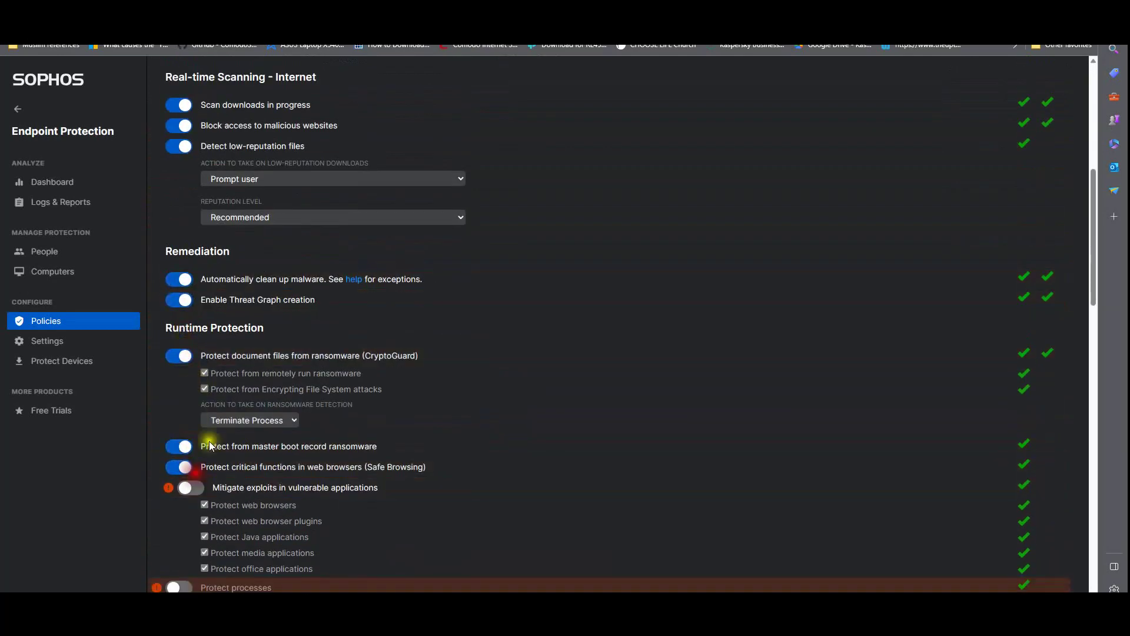
pyautogui.click(176, 487)
# Turn on the remaining runtime protections, including process protection, network traffic protection, malicious behavior detection and AMSI Protection
pyautogui.scroll(-6, 182, 460)
pyautogui.click(177, 462)
pyautogui.click(176, 444)
pyautogui.click(179, 441)
pyautogui.click(177, 514)
pyautogui.scroll(-6, 227, 471)
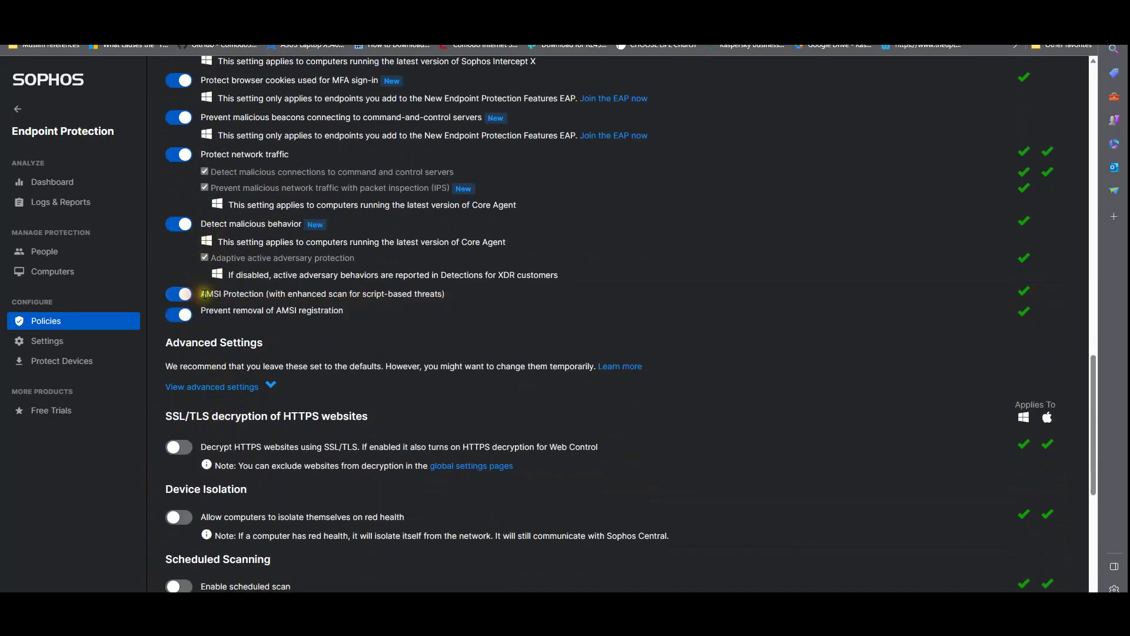
# Expand the policy's advanced settings and review them, including the deep learning detection level, along with the options below
pyautogui.click(241, 386)
pyautogui.scroll(-3, 320, 371)
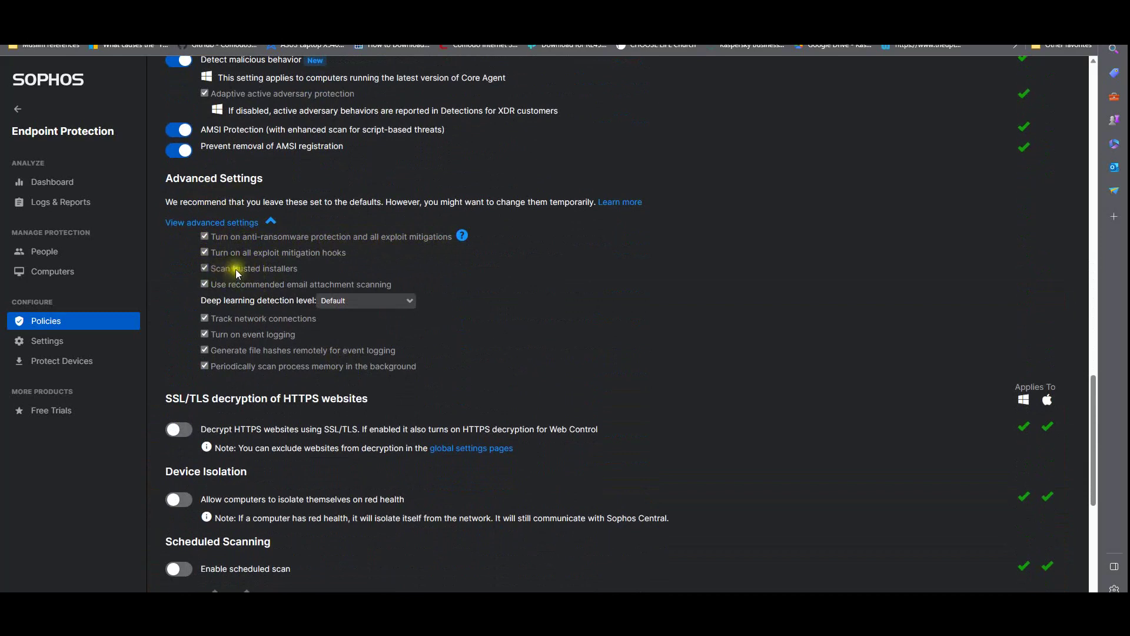
pyautogui.click(351, 302)
pyautogui.click(492, 303)
pyautogui.scroll(-5, 200, 394)
pyautogui.scroll(-1, 240, 353)
# Save the Sophos Malware Test Policy, then switch to the Webroot console and return to its sites list
pyautogui.scroll(15, 247, 454)
pyautogui.scroll(10, 238, 421)
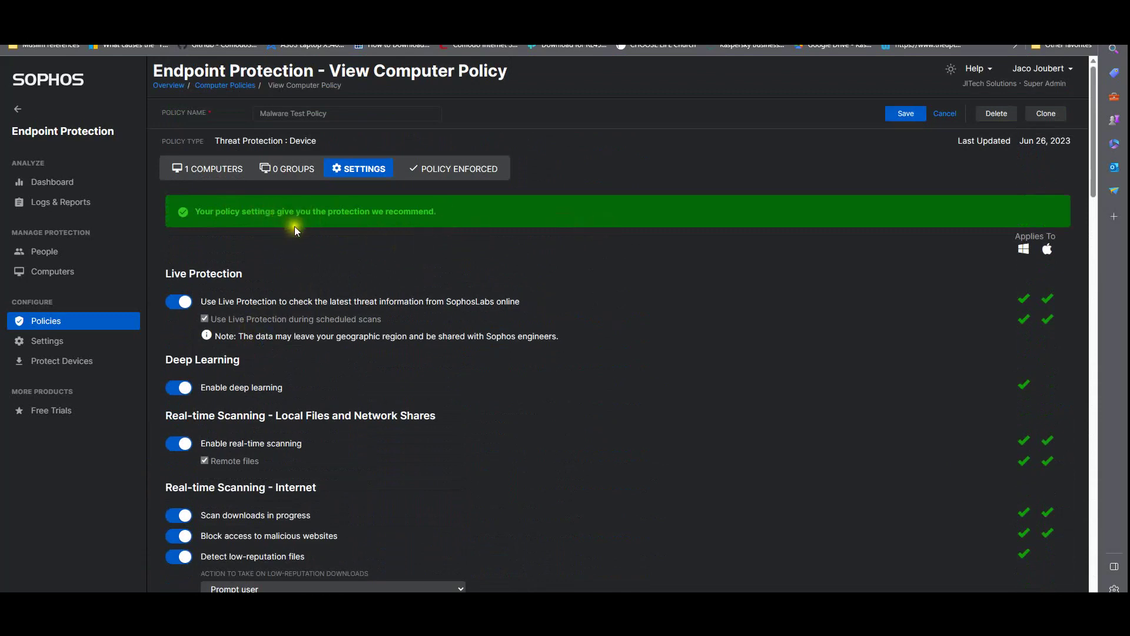
pyautogui.click(901, 116)
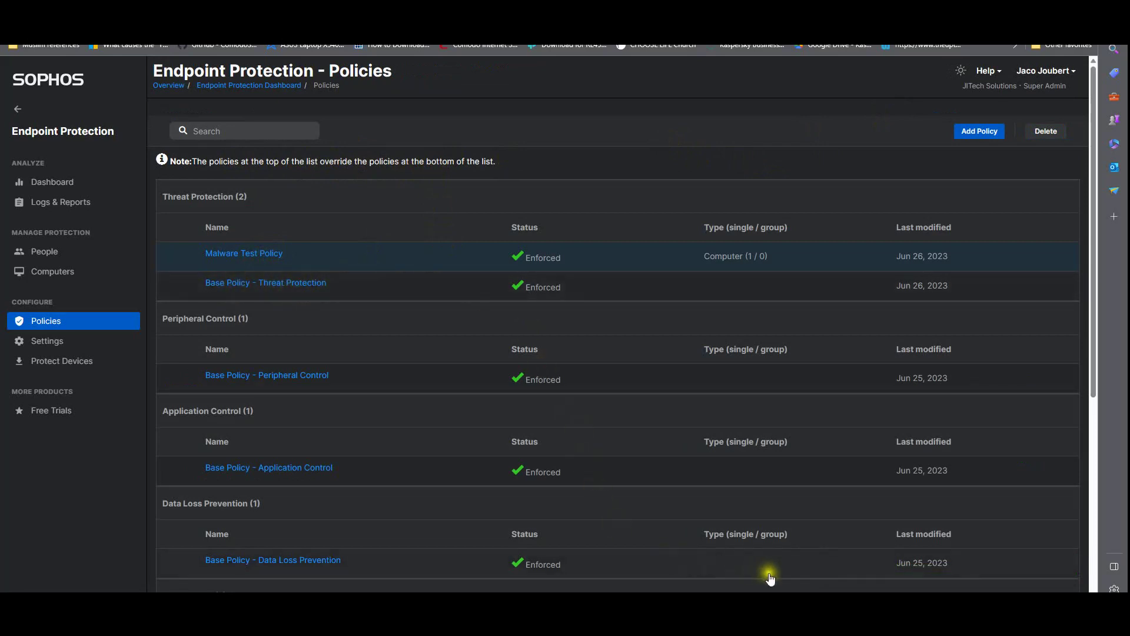
pyautogui.hotkey('ctrl', 'Tab')
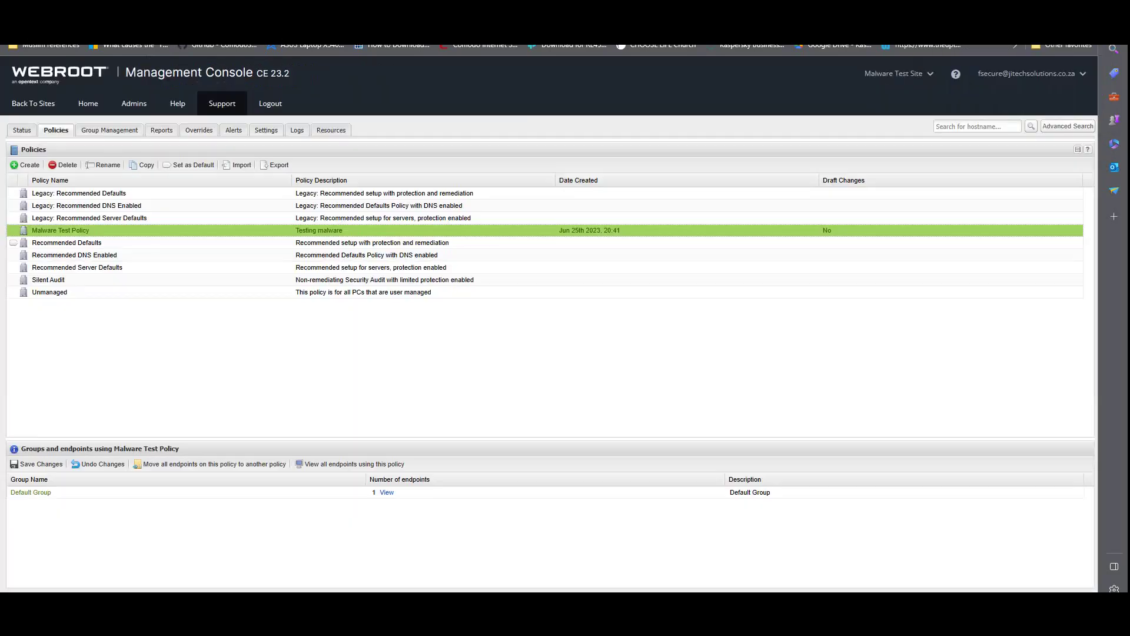
pyautogui.click(35, 104)
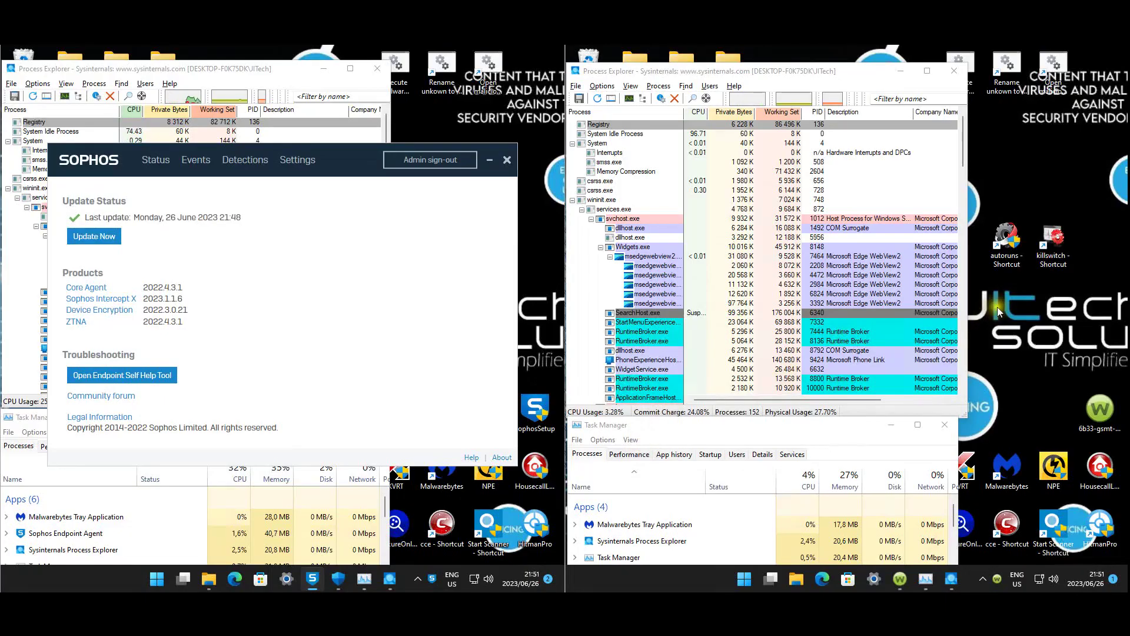
# On the Webroot test machine, open the Endpoint Protection agent and refresh its configuration
pyautogui.click(997, 579)
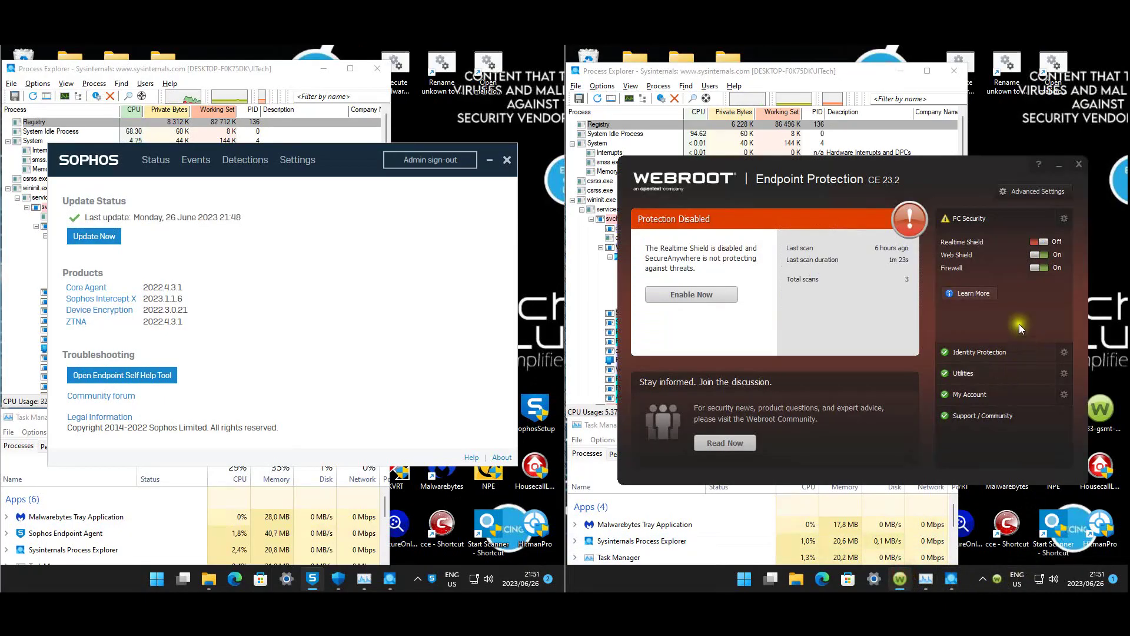
pyautogui.rightClick(999, 581)
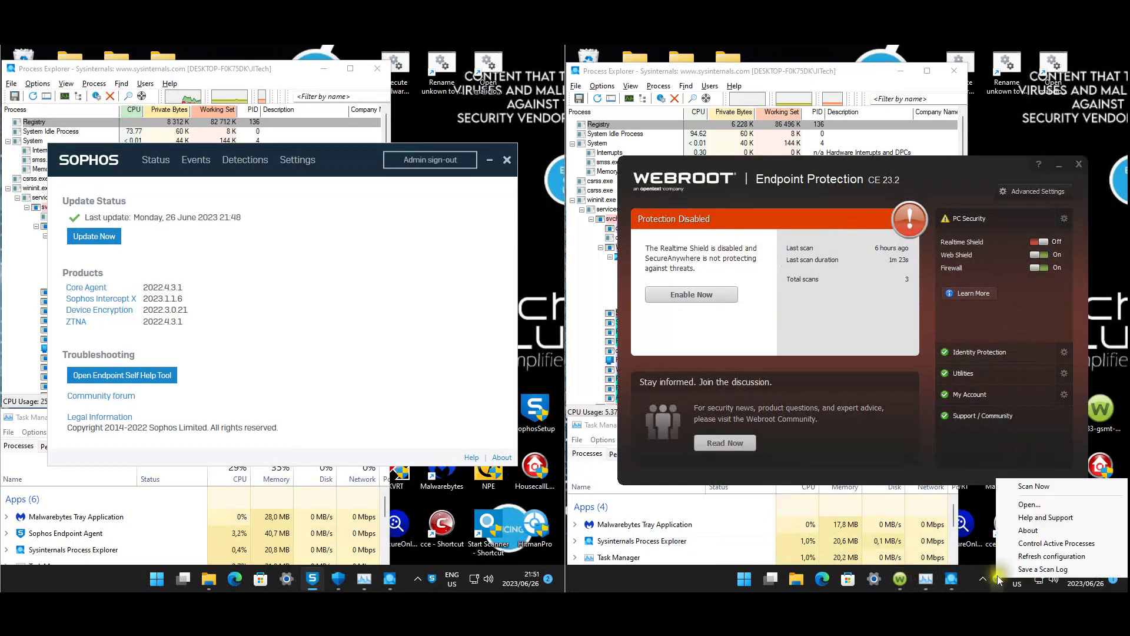
pyautogui.click(1031, 556)
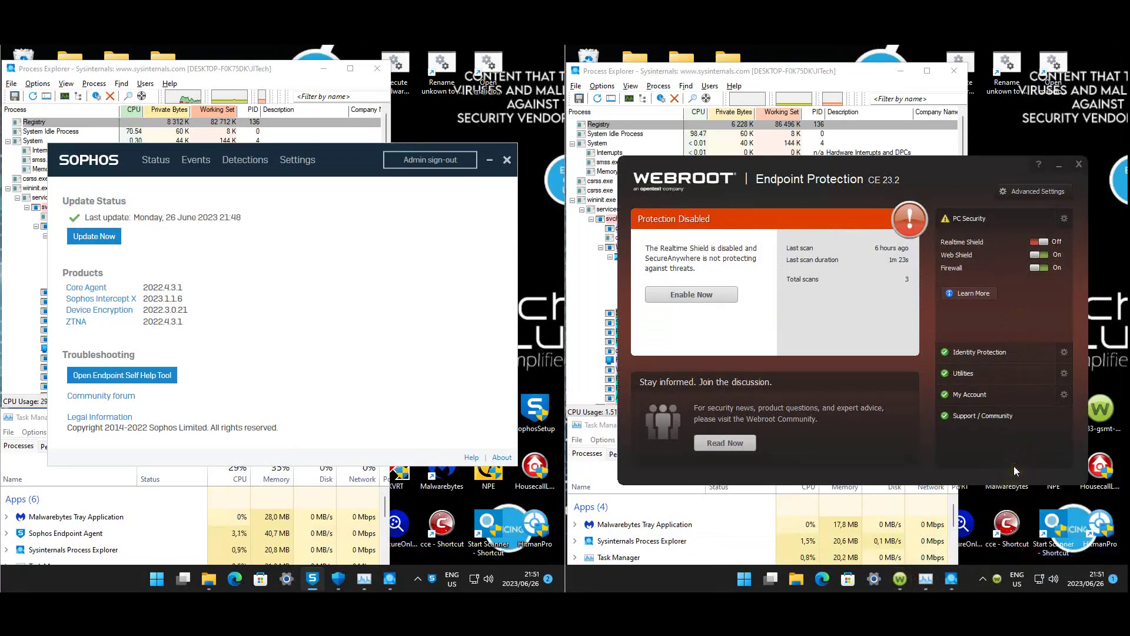
# Open the Sophos agent's settings on its test machine and check which protection features are enabled
pyautogui.click(377, 263)
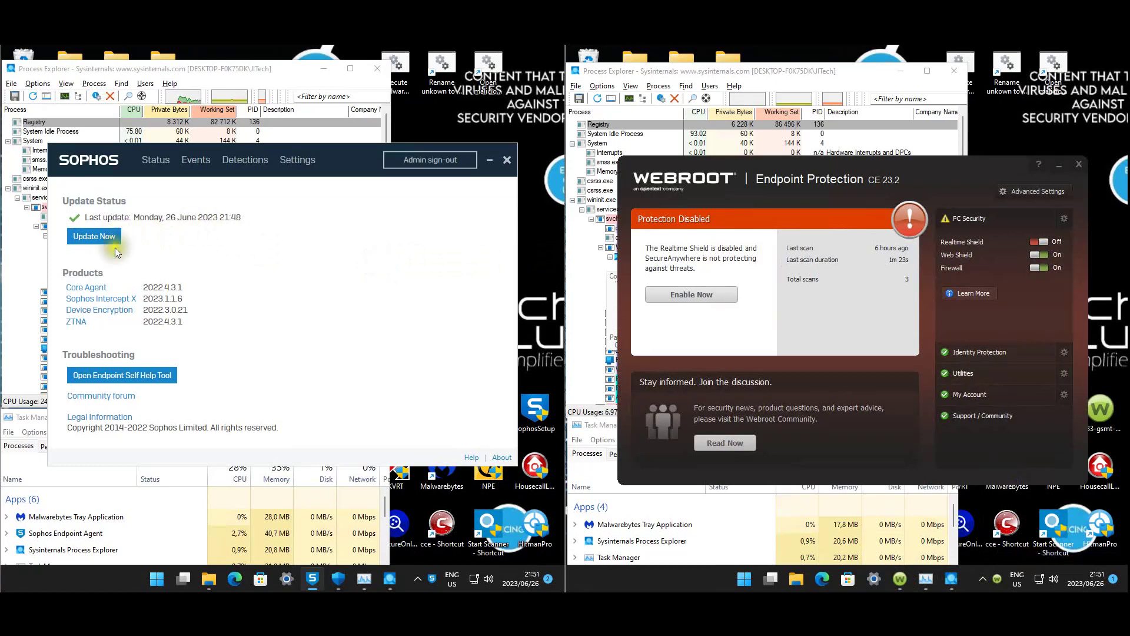
pyautogui.click(295, 238)
pyautogui.click(297, 161)
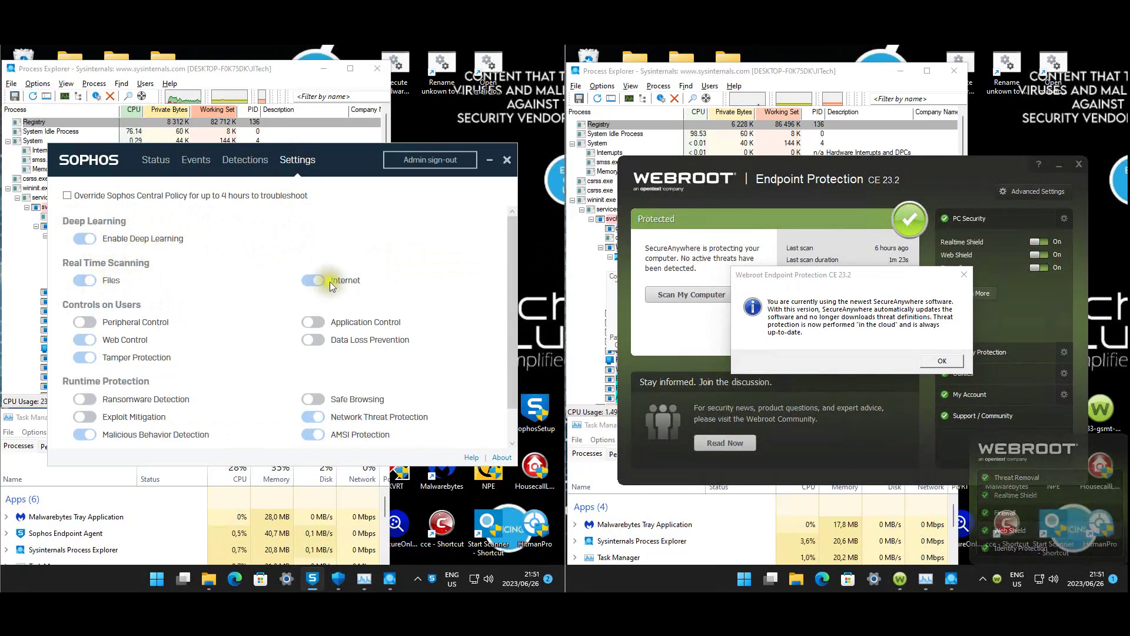
pyautogui.scroll(-1, 233, 318)
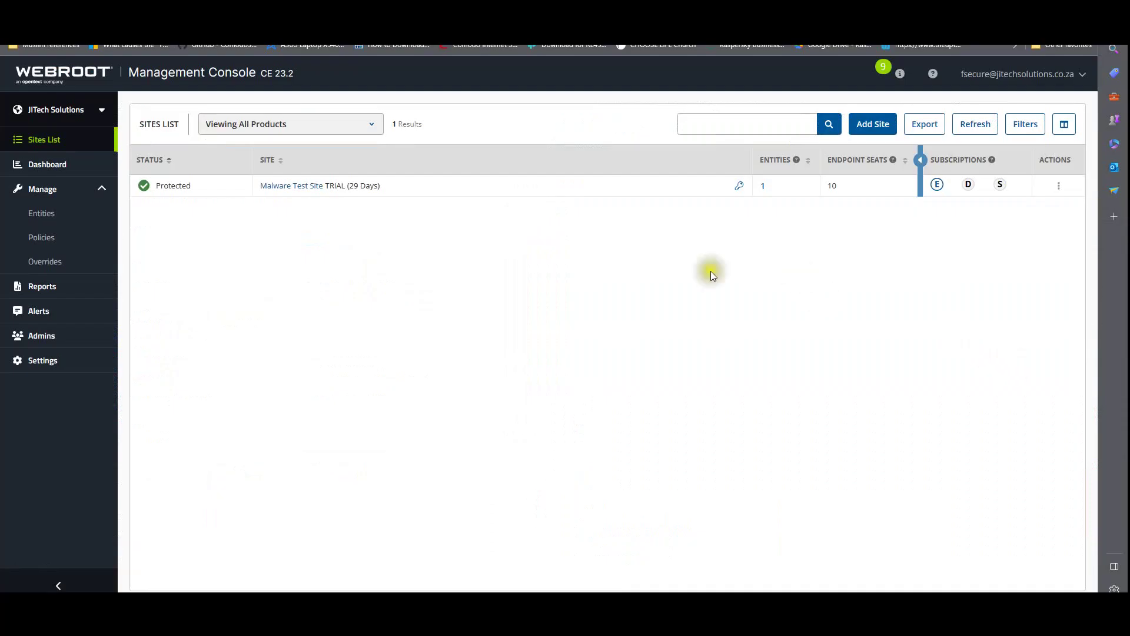
# Switch to Sophos Central in the browser and look through the Endpoint Protection policies list
pyautogui.click(380, 235)
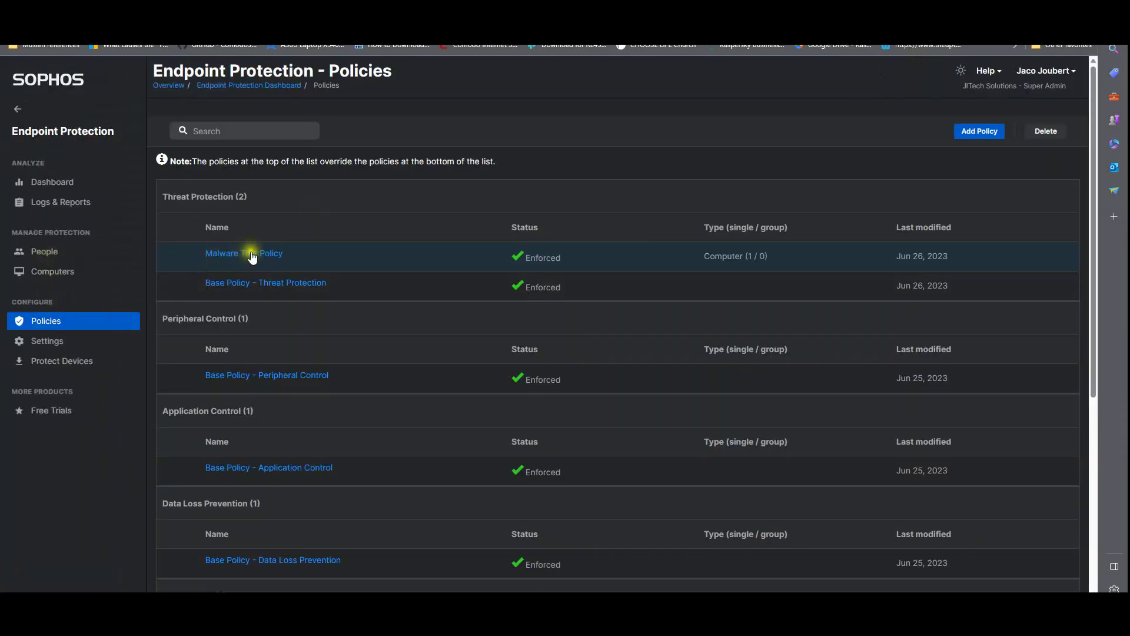
pyautogui.scroll(-4, 249, 317)
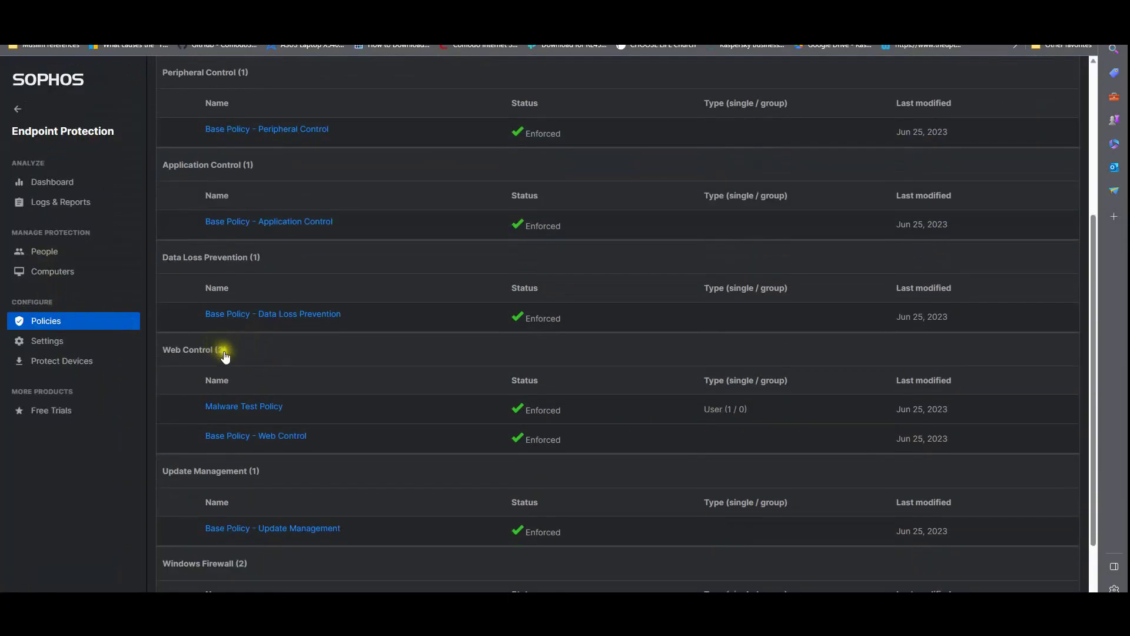
pyautogui.scroll(-1, 224, 356)
pyautogui.scroll(6, 263, 459)
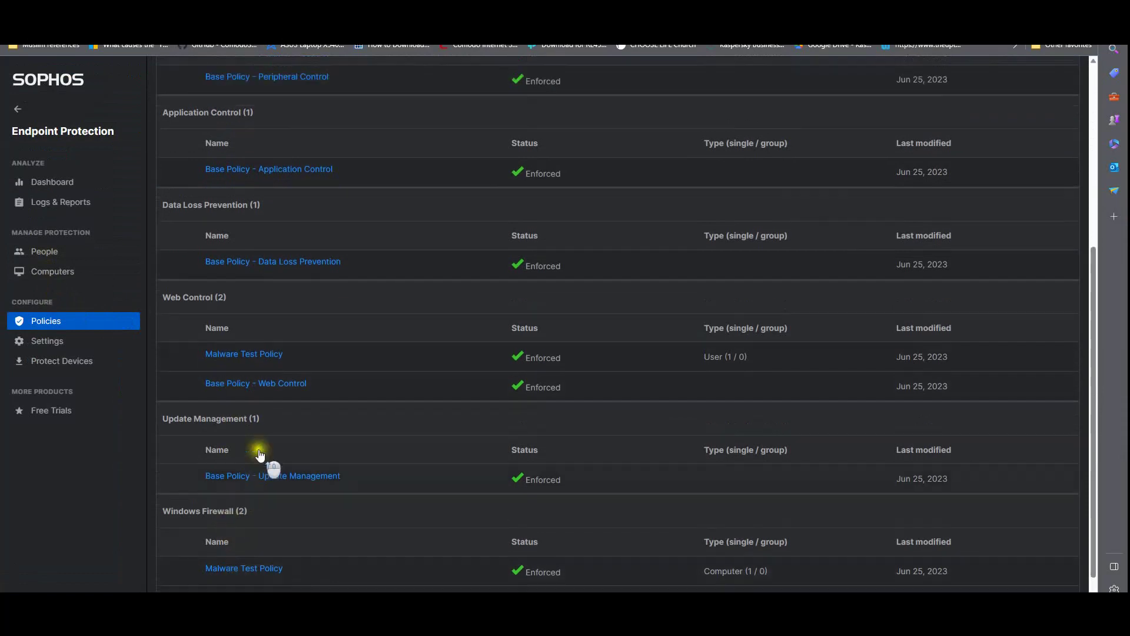
# Open the Threat Protection Malware Test Policy and review its settings from Live Protection through Runtime Protection
pyautogui.click(247, 254)
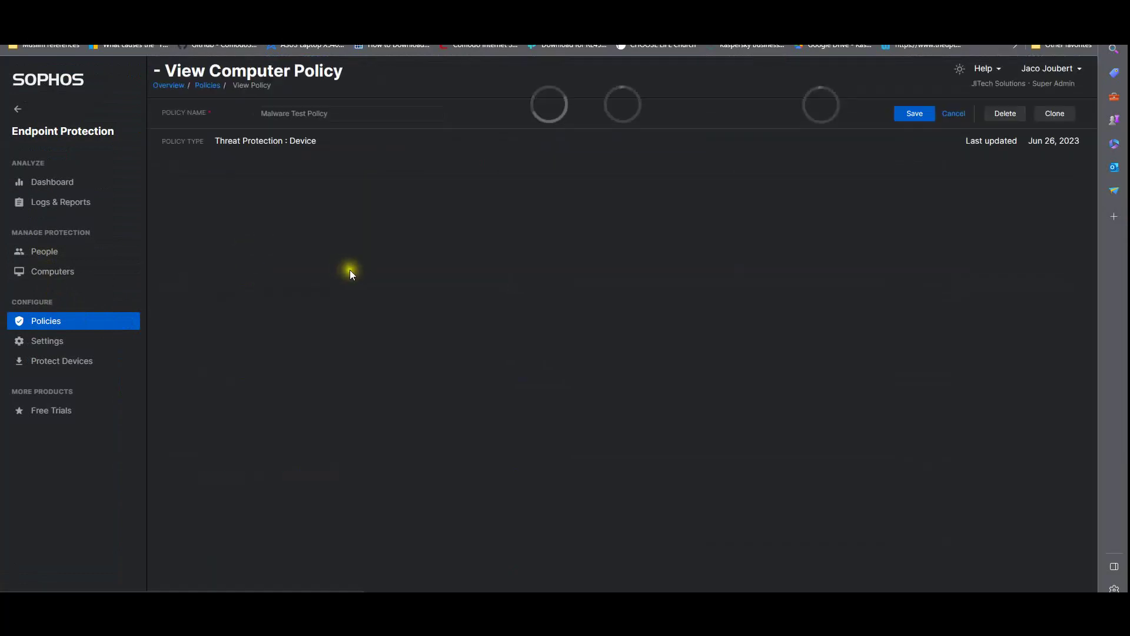
pyautogui.click(502, 295)
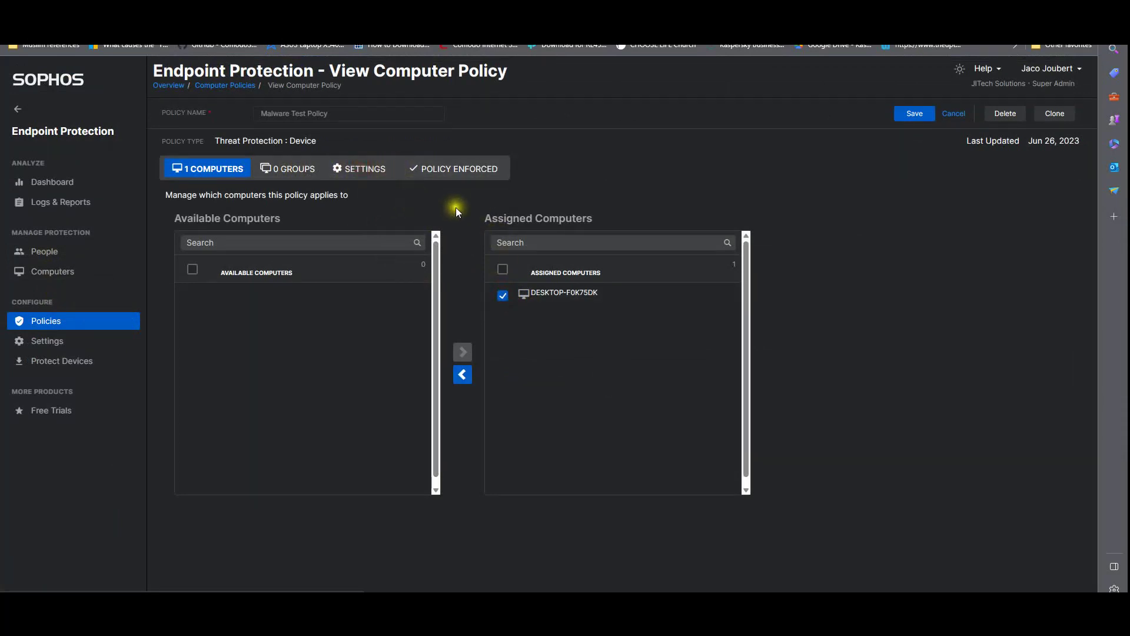
pyautogui.scroll(-3, 467, 296)
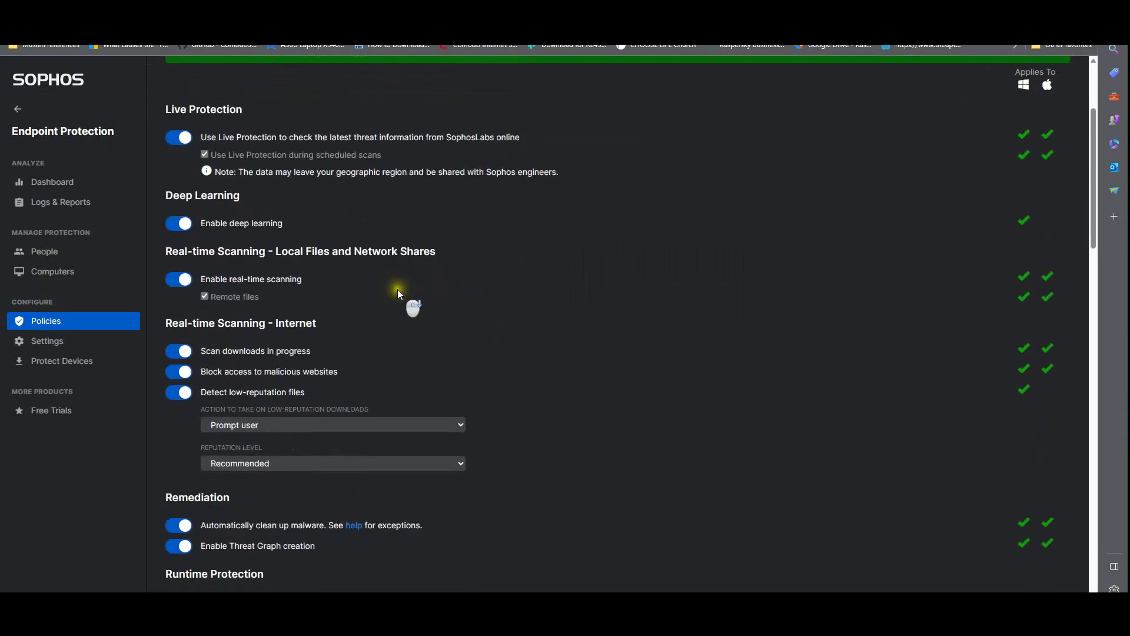
pyautogui.scroll(-3, 215, 309)
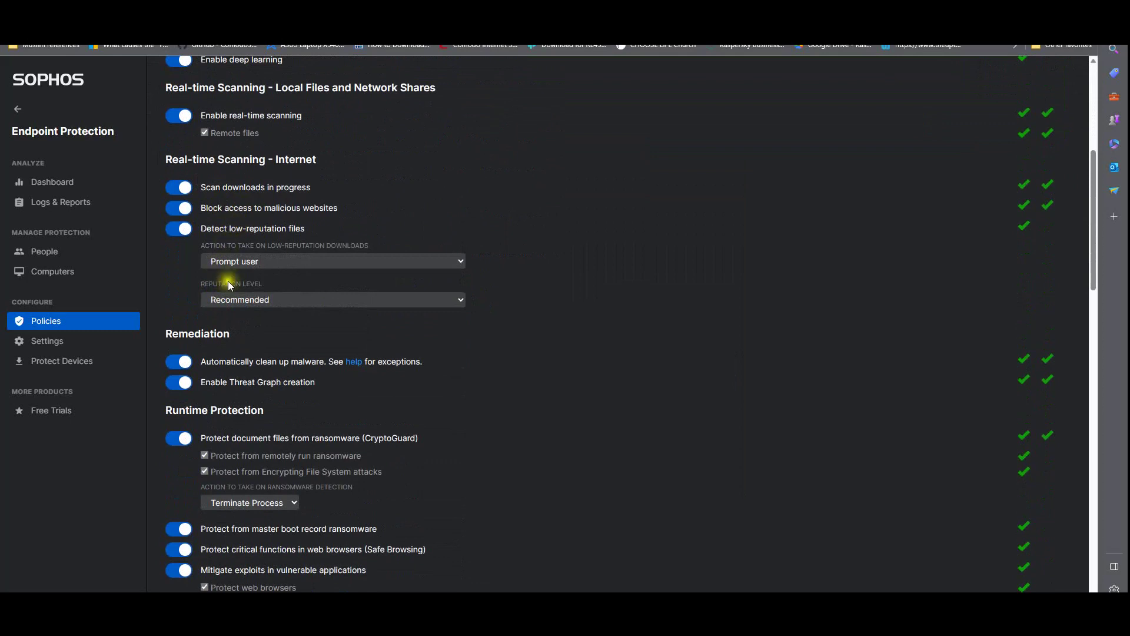
pyautogui.scroll(-3, 239, 331)
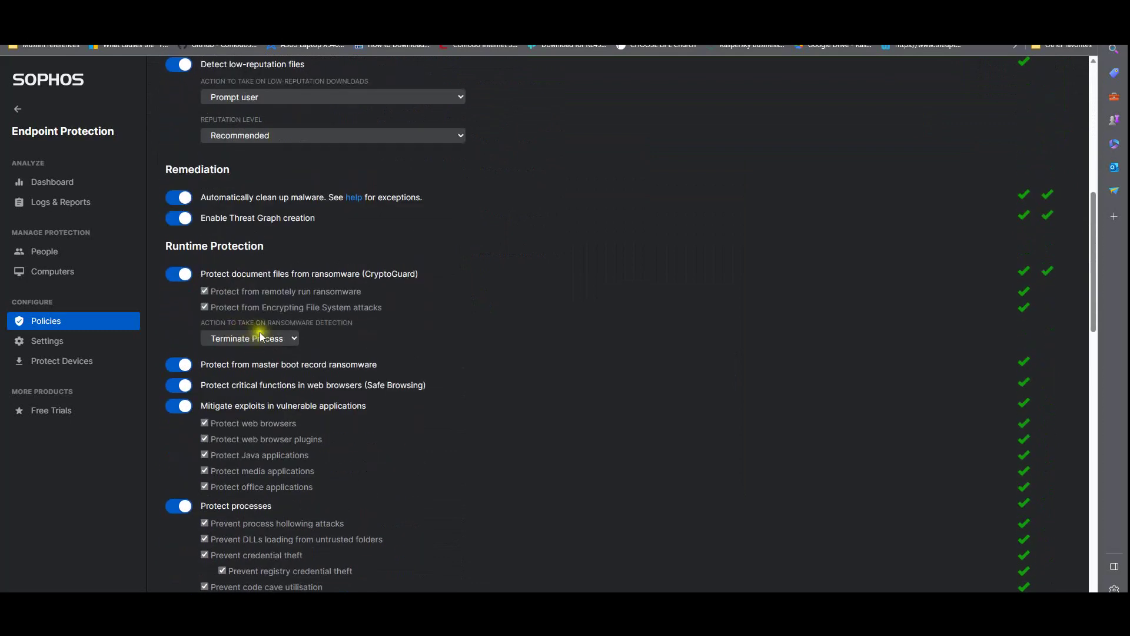
pyautogui.scroll(-3, 331, 347)
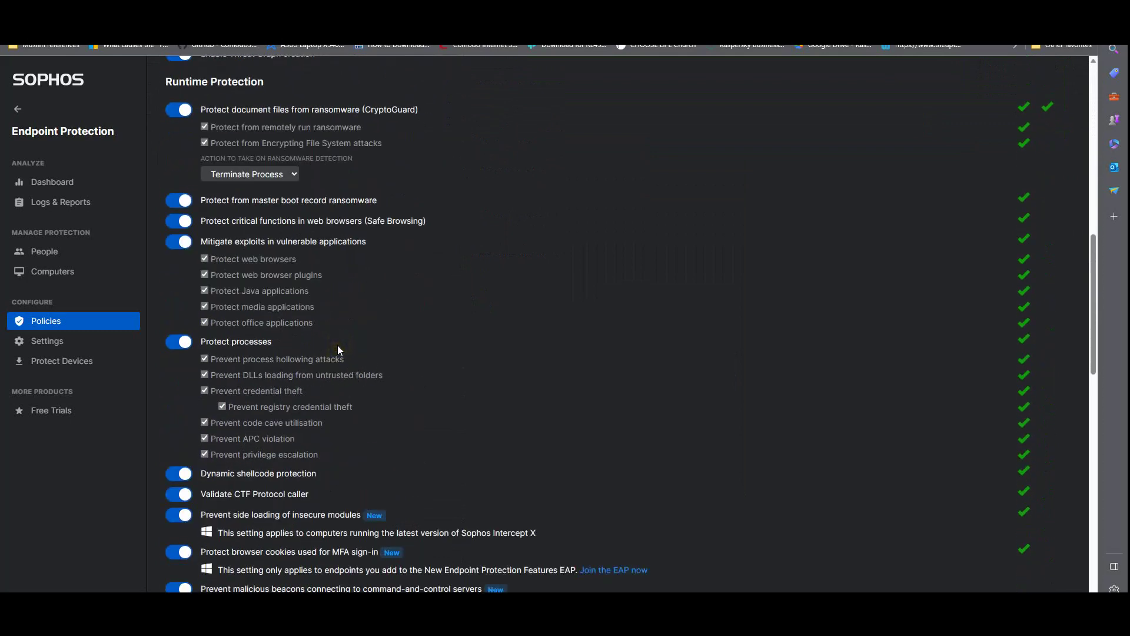
pyautogui.scroll(-4, 337, 345)
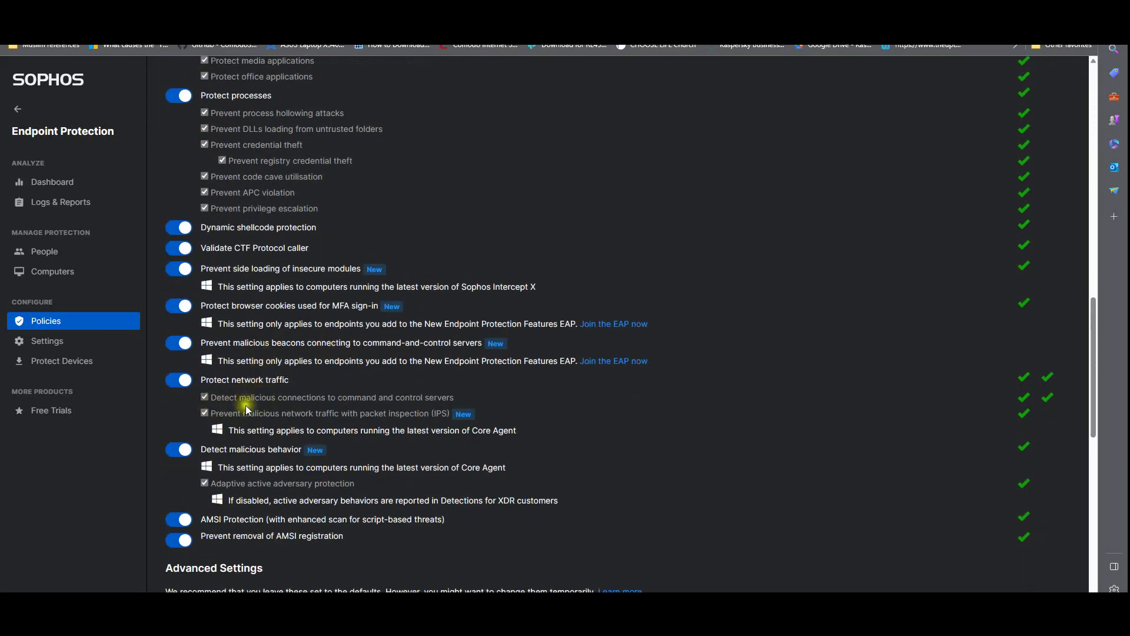
pyautogui.scroll(-4, 353, 407)
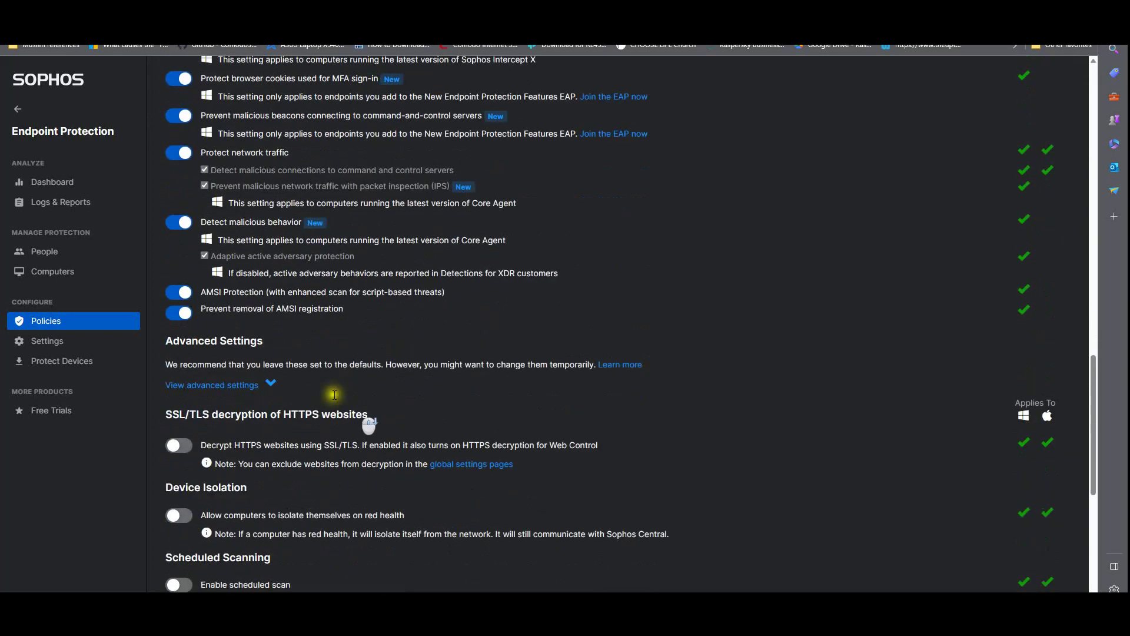
# Expand the policy's advanced settings and review them along with SSL/TLS decryption, device isolation, scheduled scanning and exclusions
pyautogui.click(261, 365)
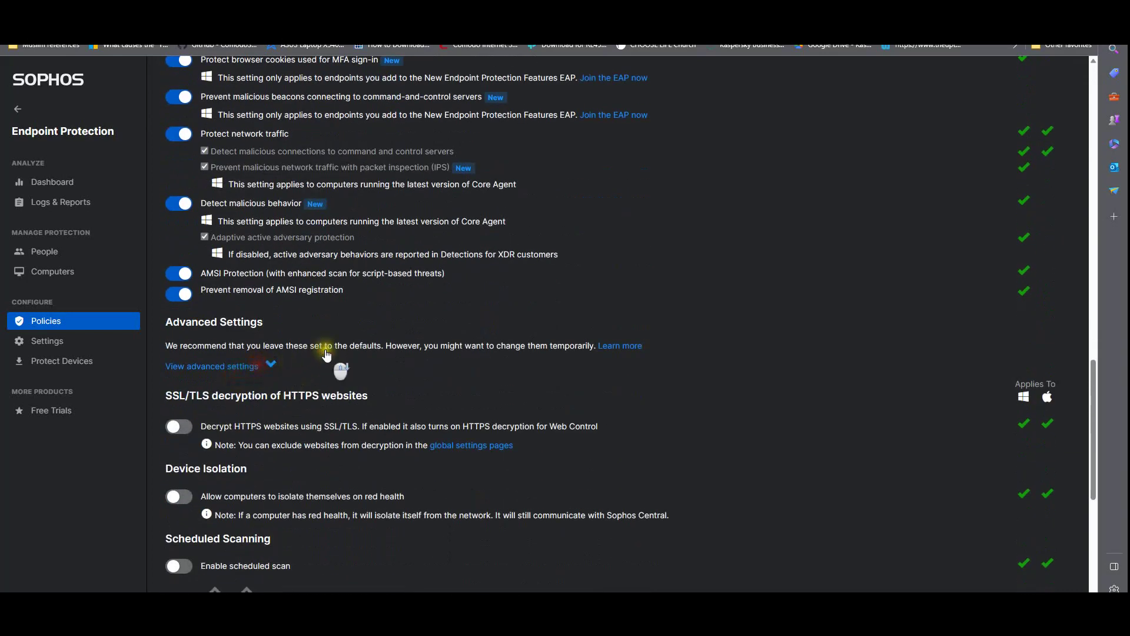
pyautogui.scroll(-5, 336, 370)
pyautogui.scroll(3, 333, 365)
pyautogui.scroll(1, 325, 339)
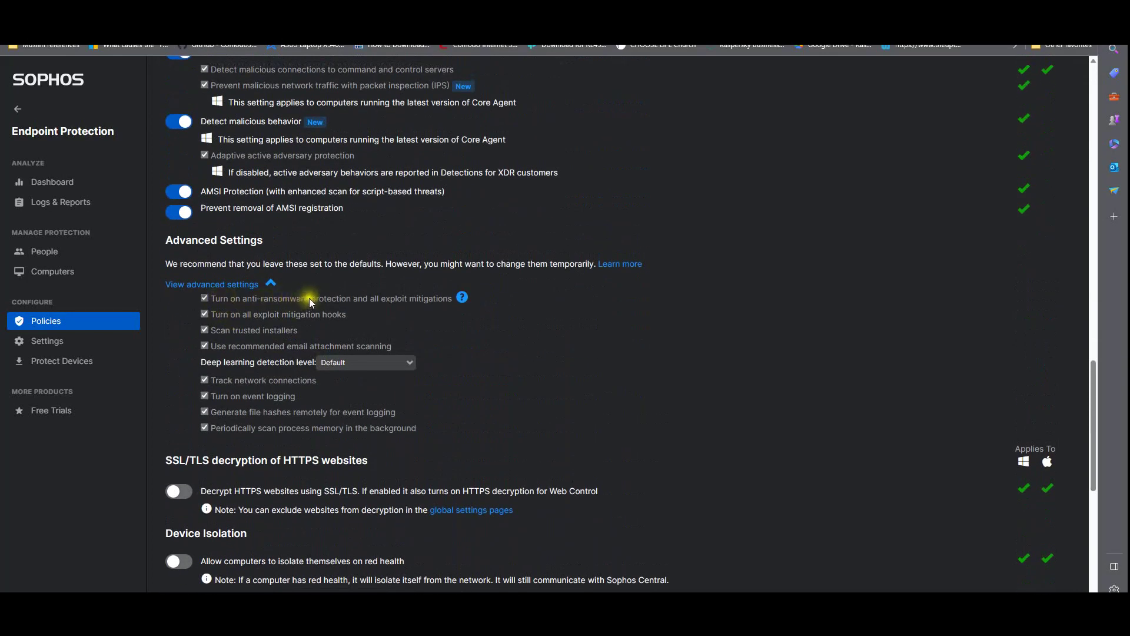
pyautogui.moveTo(462, 298)
pyautogui.scroll(-1, 370, 397)
pyautogui.scroll(-1, 246, 318)
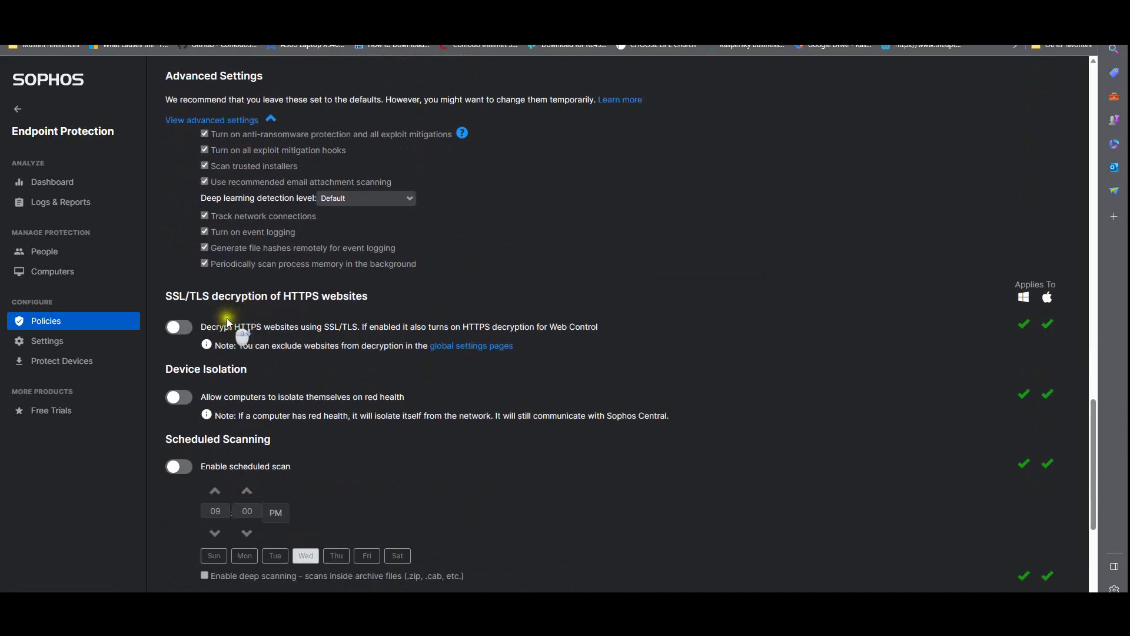
pyautogui.scroll(-3, 210, 433)
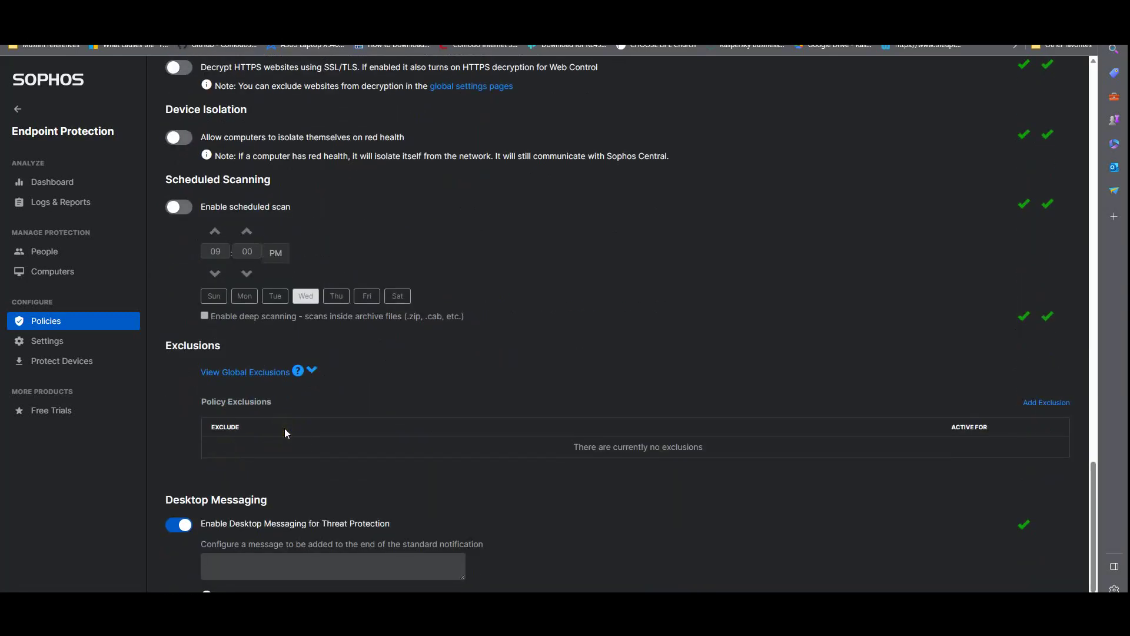
# Recheck the protection settings, save the Malware Test Policy and return to the policies list
pyautogui.scroll(8, 285, 392)
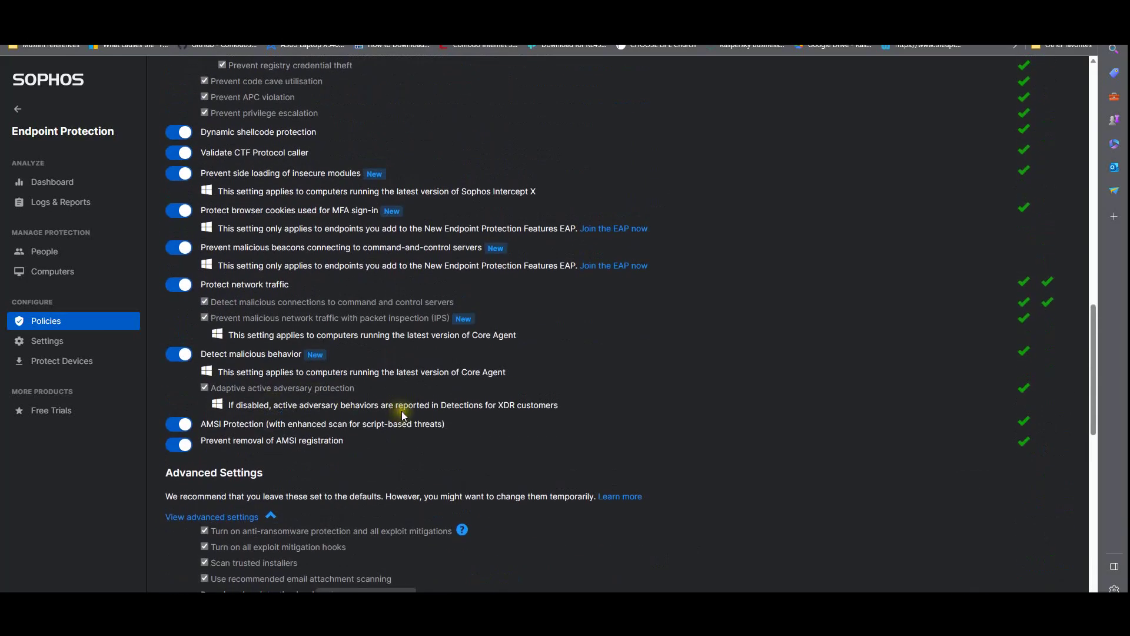
pyautogui.scroll(2, 402, 419)
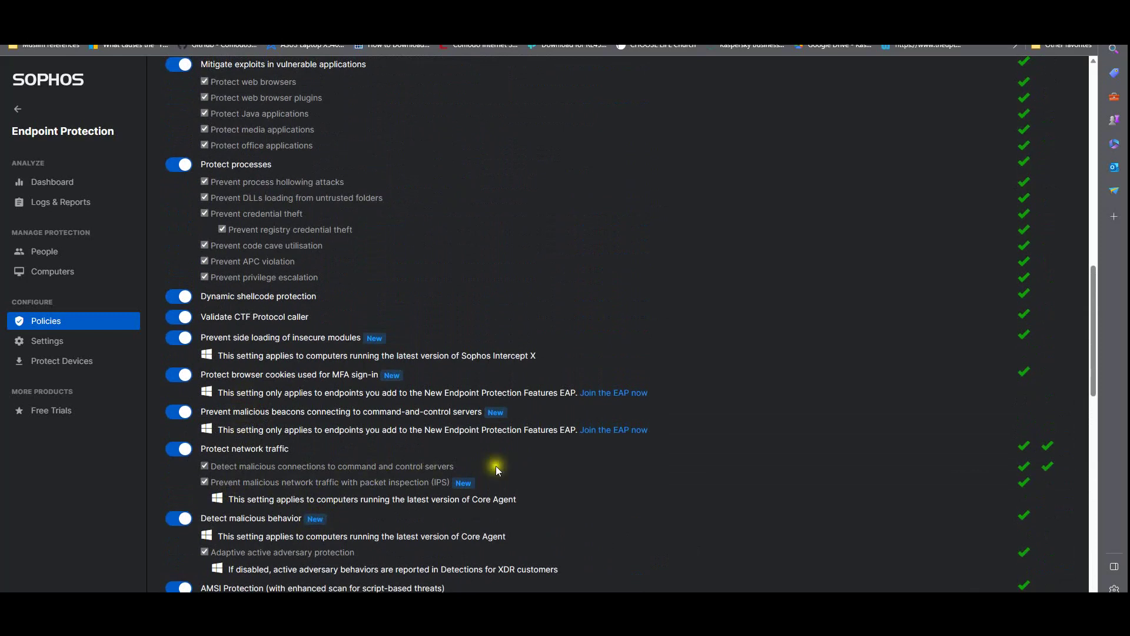
pyautogui.scroll(4, 426, 409)
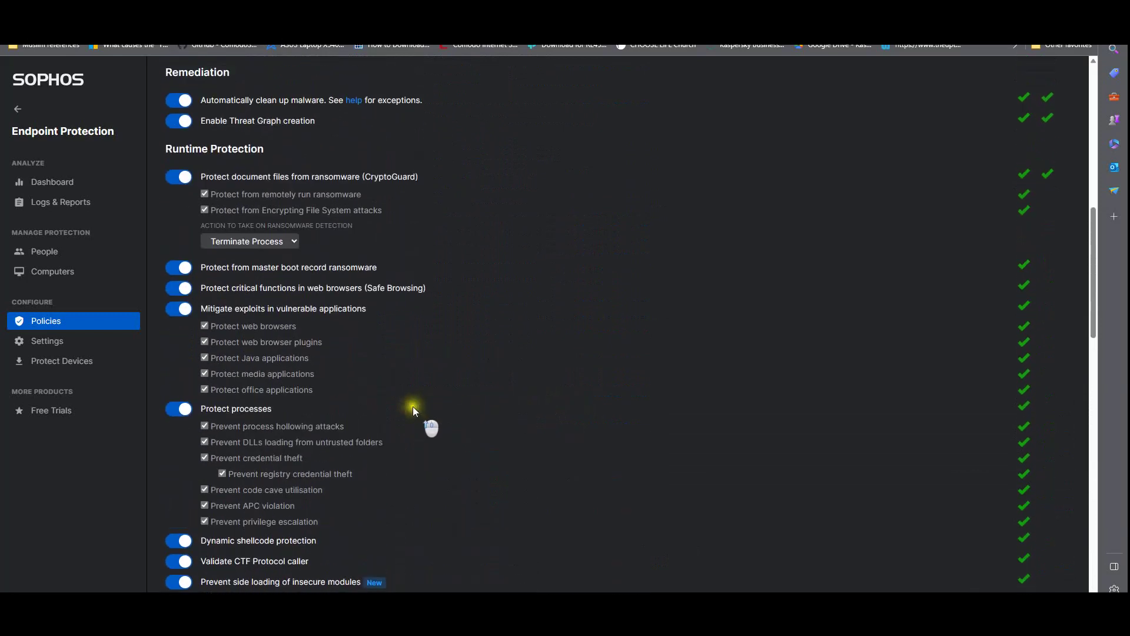
pyautogui.scroll(5, 277, 372)
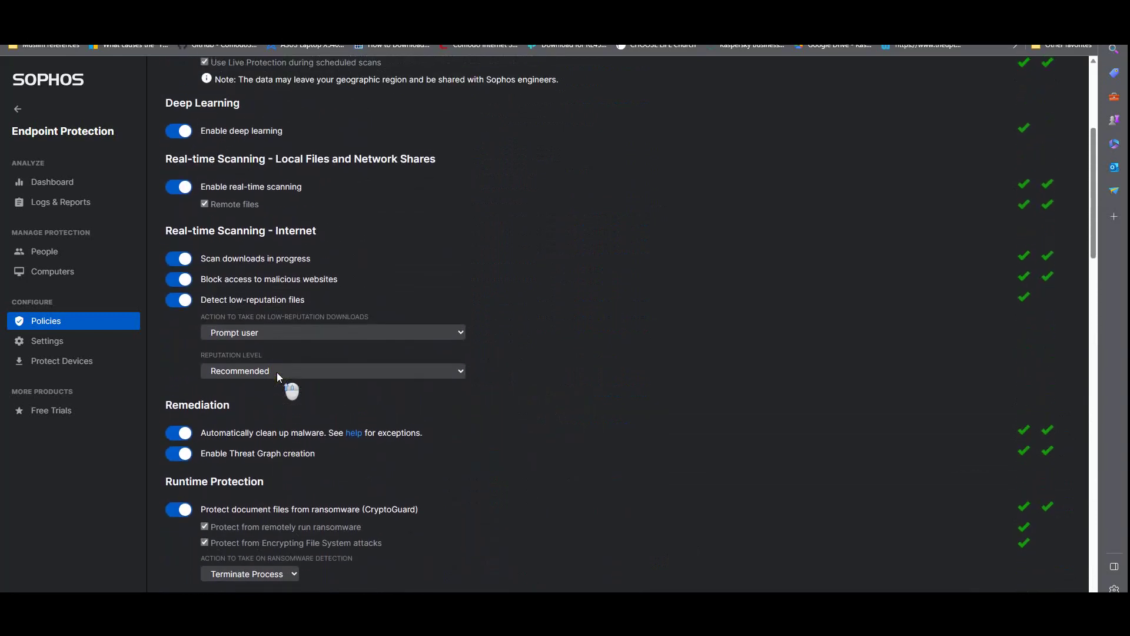
pyautogui.scroll(2, 279, 377)
pyautogui.click(890, 115)
pyautogui.click(45, 323)
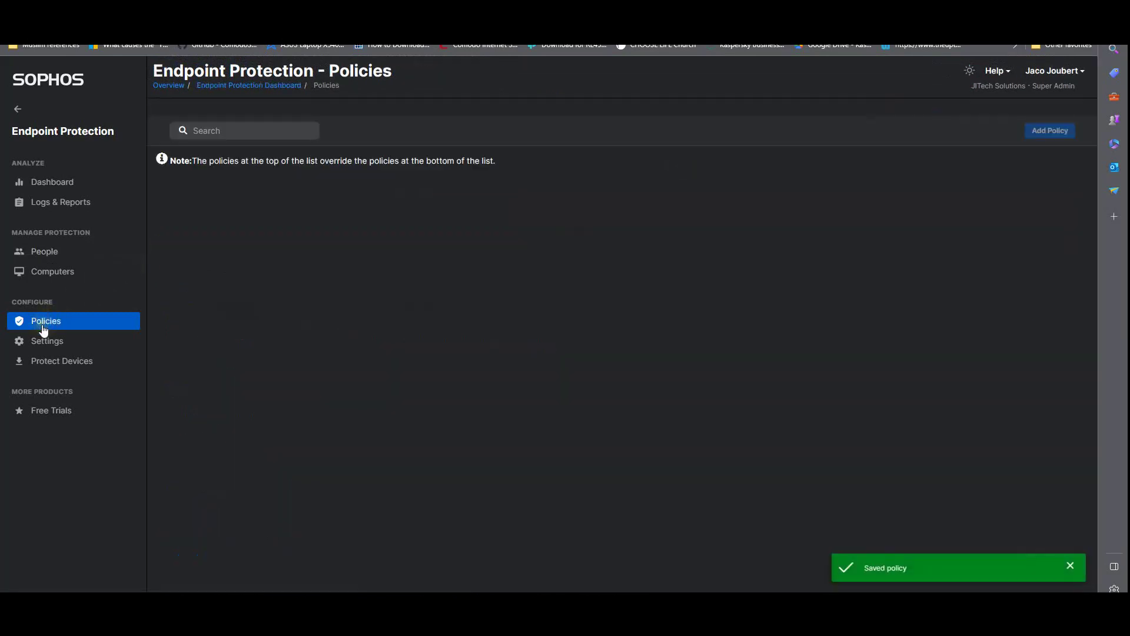
# Look through the policies list and reopen the Malware Test Policy under Threat Protection
pyautogui.scroll(-2, 217, 324)
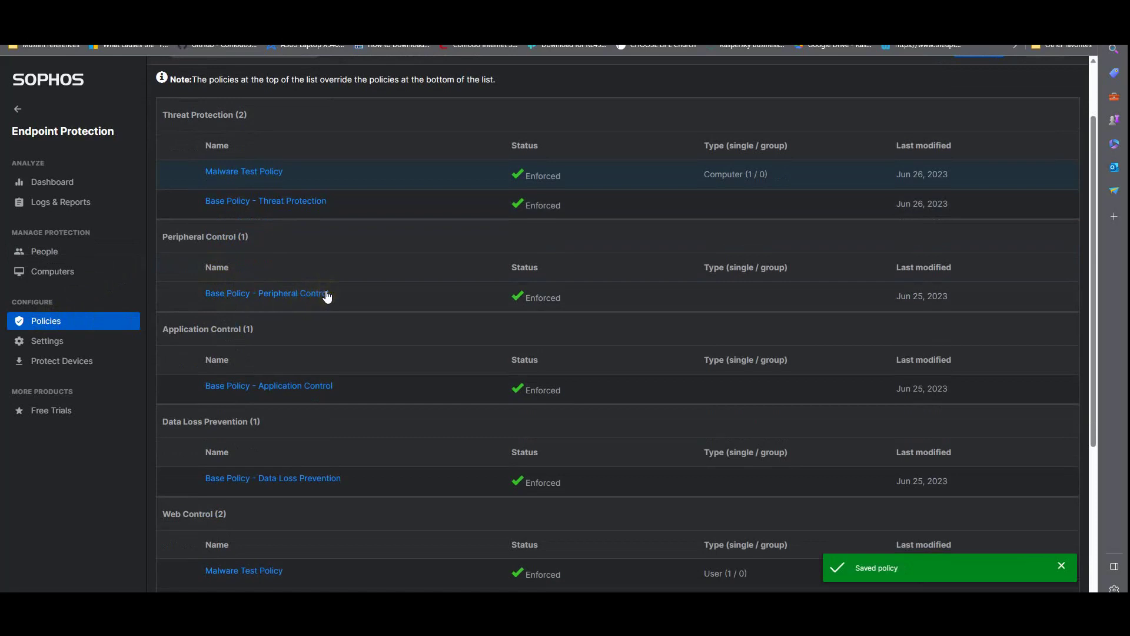
pyautogui.scroll(-2, 307, 396)
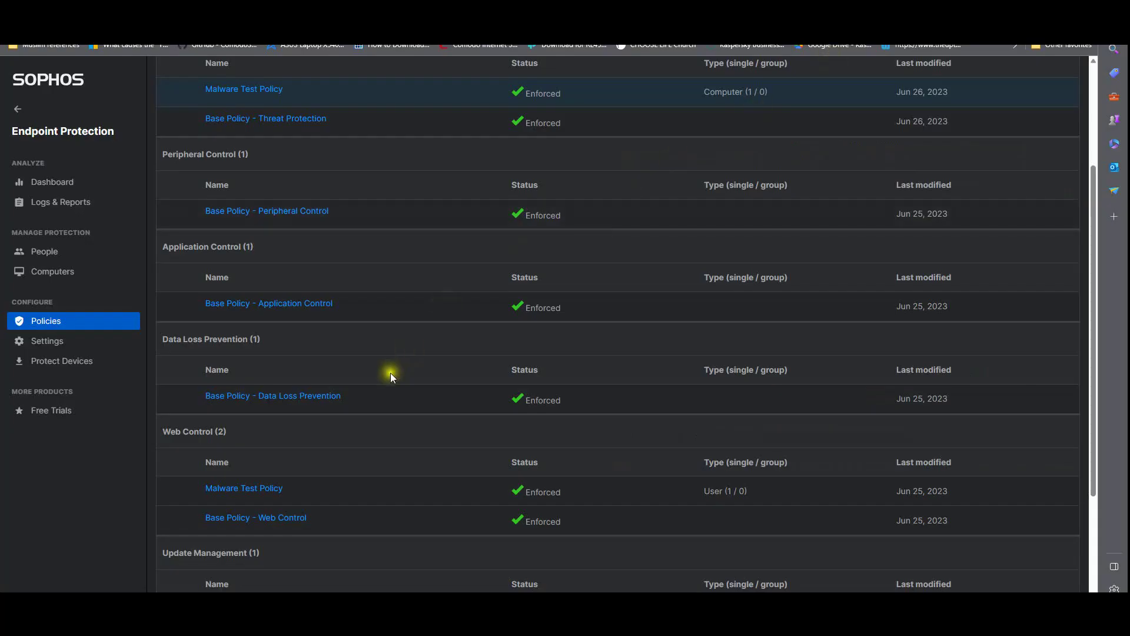
pyautogui.scroll(-3, 392, 377)
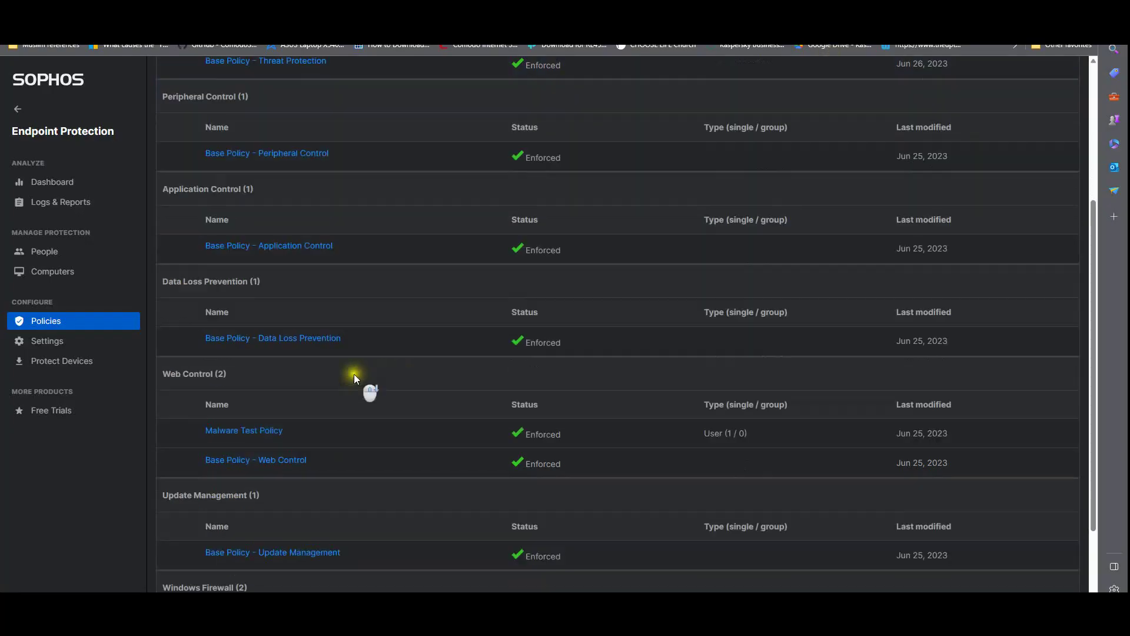
pyautogui.scroll(6, 268, 449)
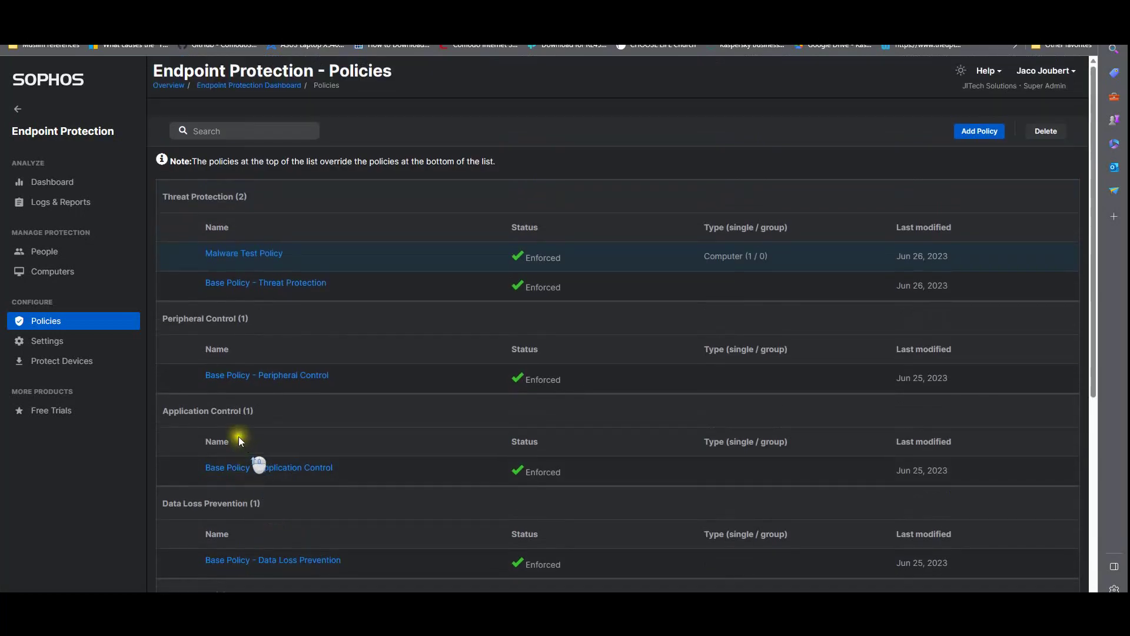
pyautogui.click(240, 255)
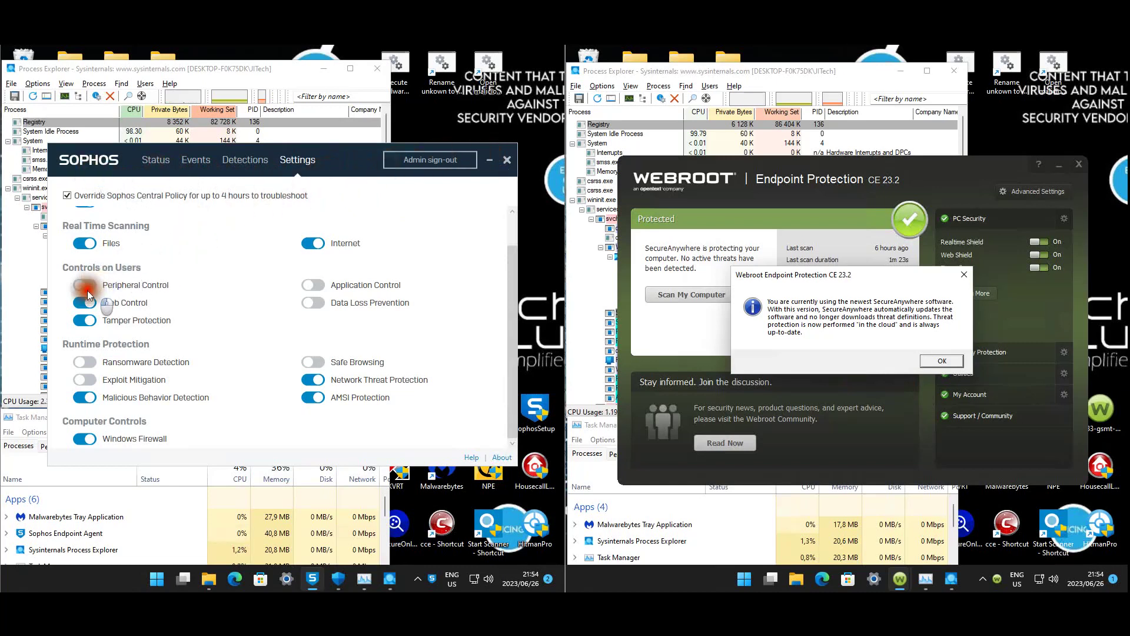
# In the Sophos agent's settings, try enabling Ransomware Detection, toggle Malicious Behavior Detection and turn off the Sophos Central Policy override
pyautogui.click(85, 362)
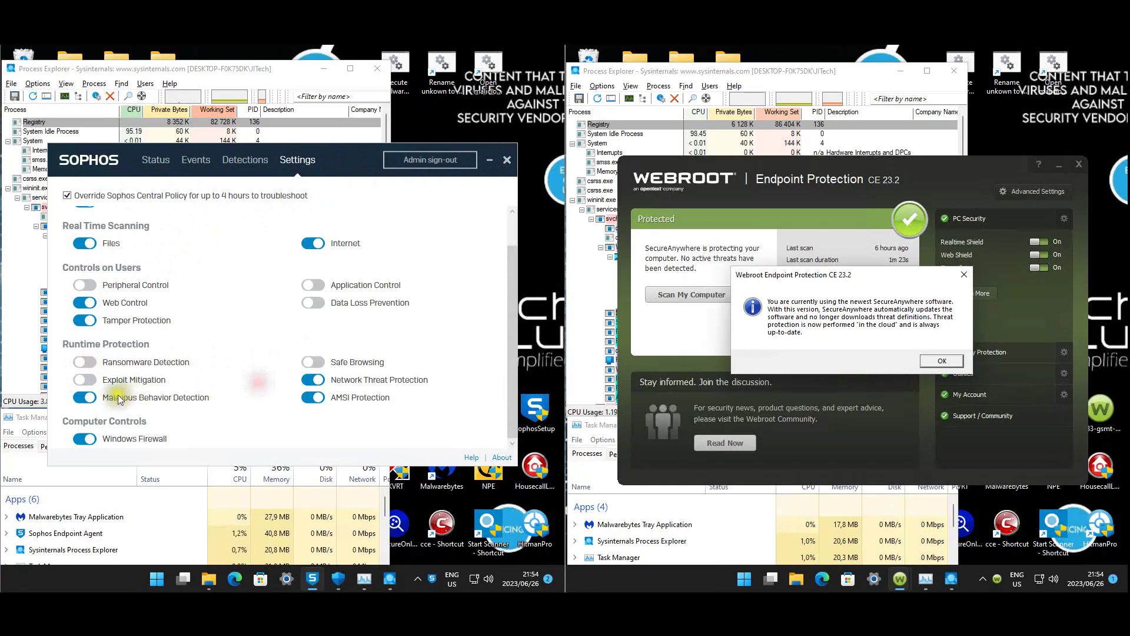
pyautogui.click(83, 399)
pyautogui.click(87, 400)
pyautogui.click(87, 399)
pyautogui.click(69, 198)
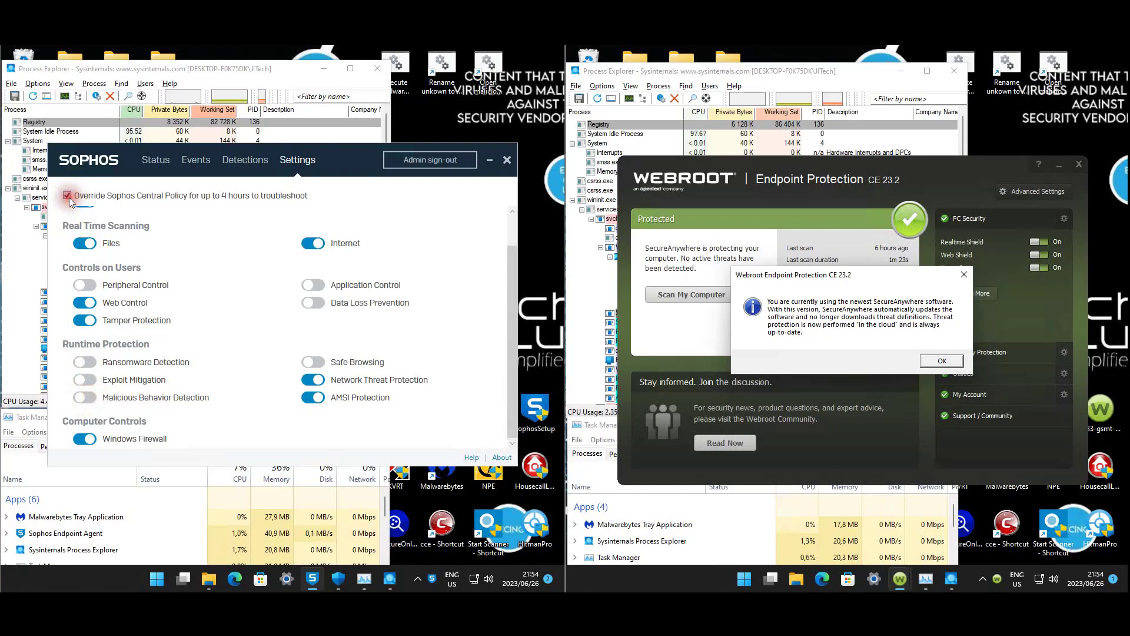
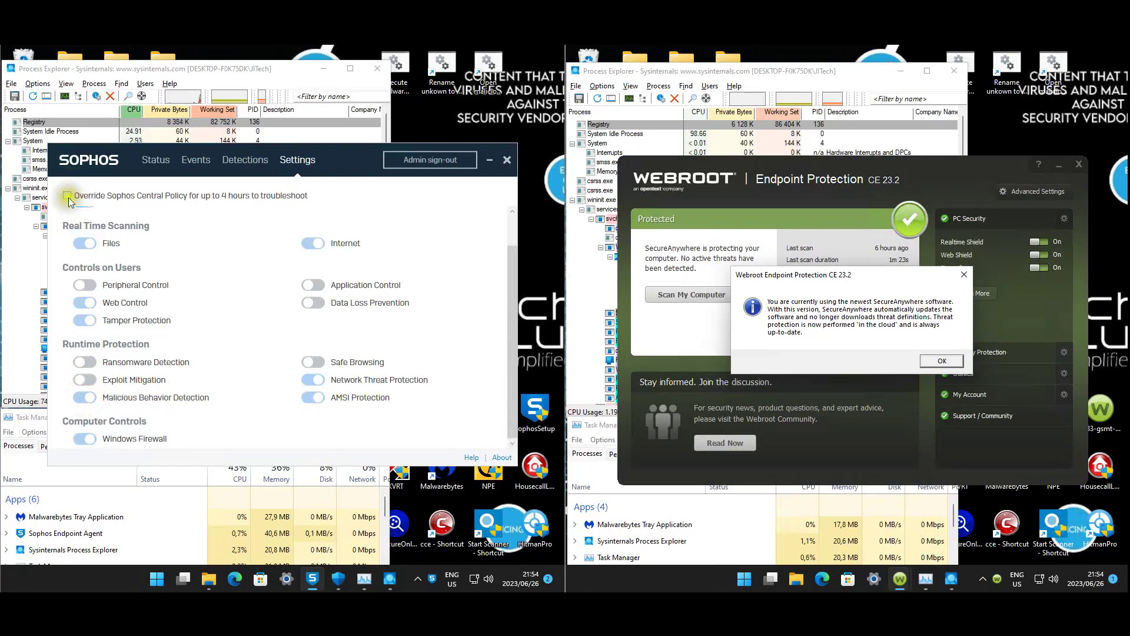
# Re-enable the Sophos Central Policy override, test toggling Network Threat Protection, and turn the override off again
pyautogui.click(68, 197)
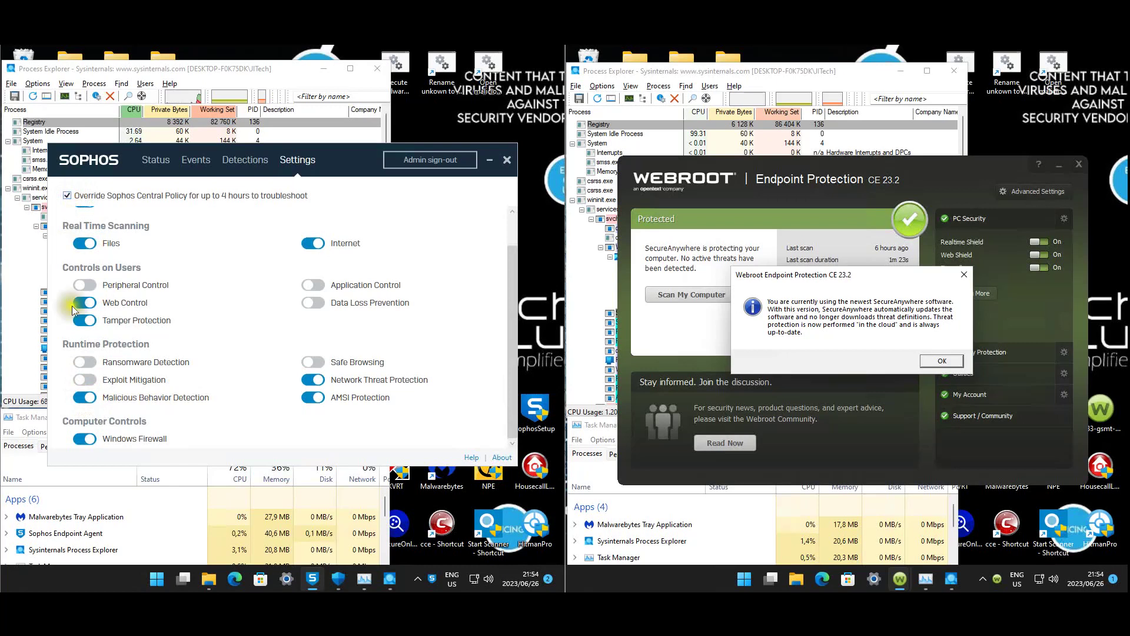
pyautogui.click(316, 380)
pyautogui.click(316, 381)
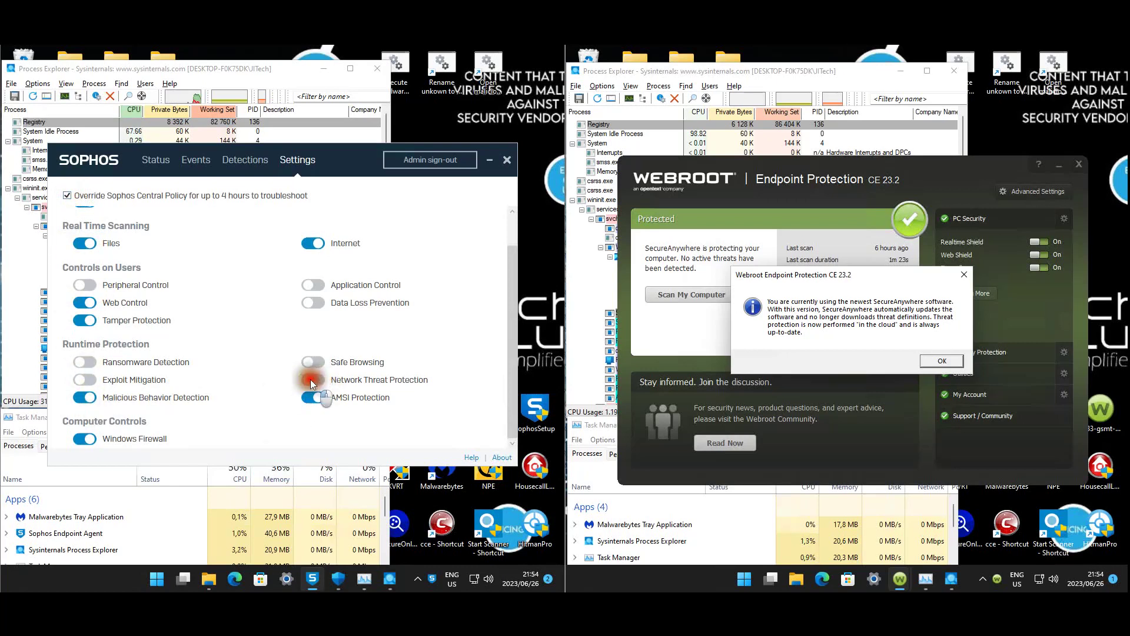
pyautogui.click(316, 383)
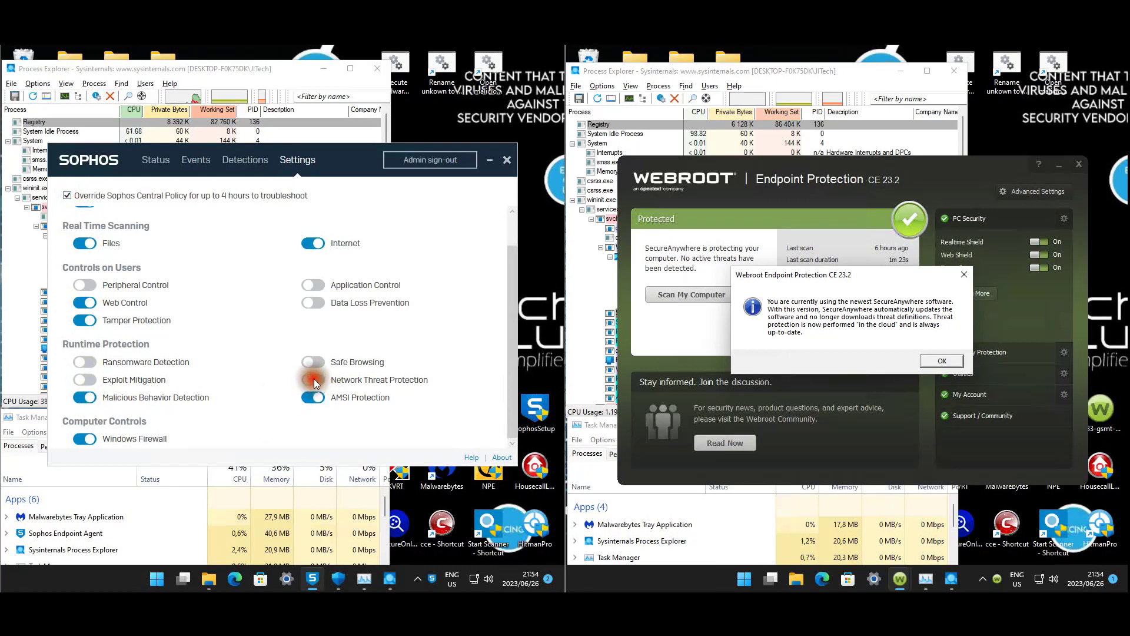
pyautogui.click(68, 196)
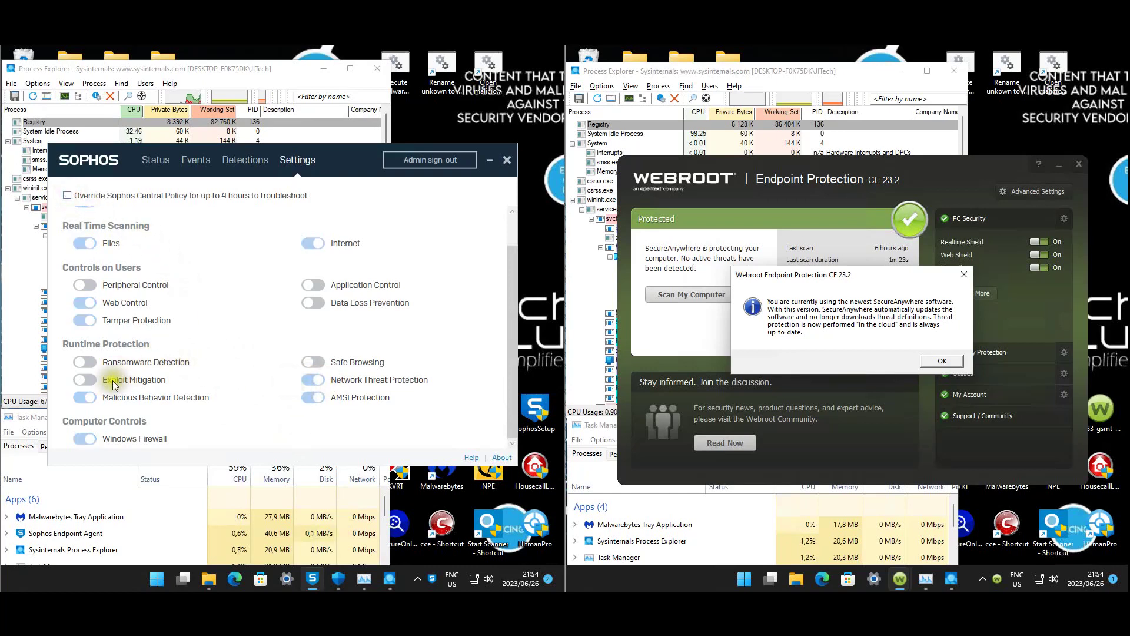
pyautogui.click(87, 362)
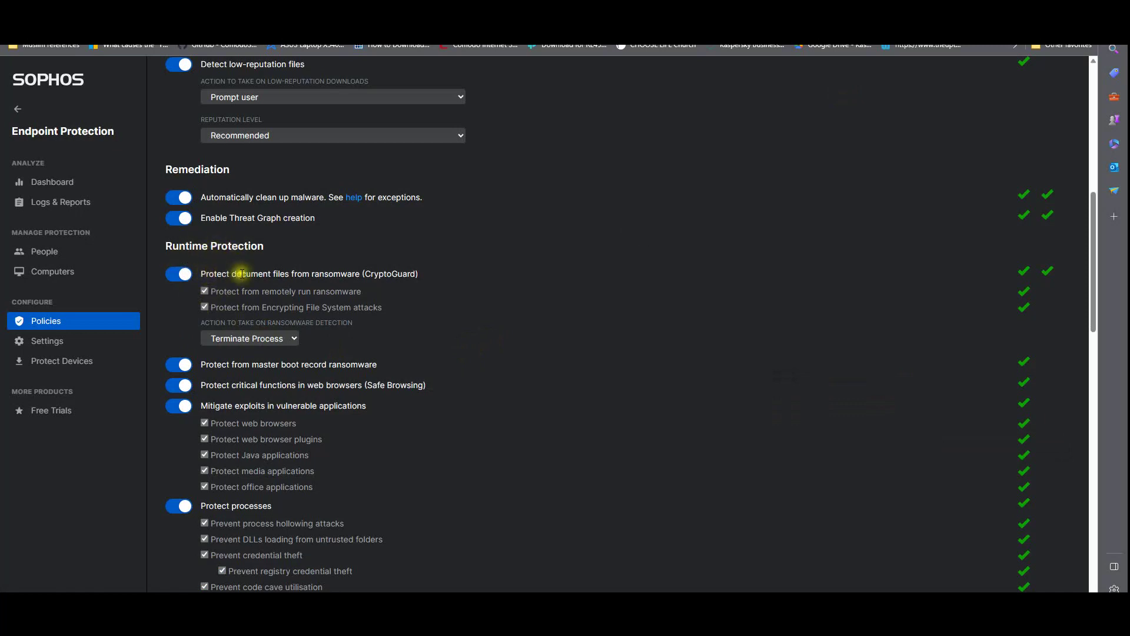
# Switch to Sophos Central, toggle CryptoGuard ransomware protection off and on, and compare the Malware Test Policy's Runtime Protection settings with the agent's
pyautogui.click(180, 279)
pyautogui.click(186, 278)
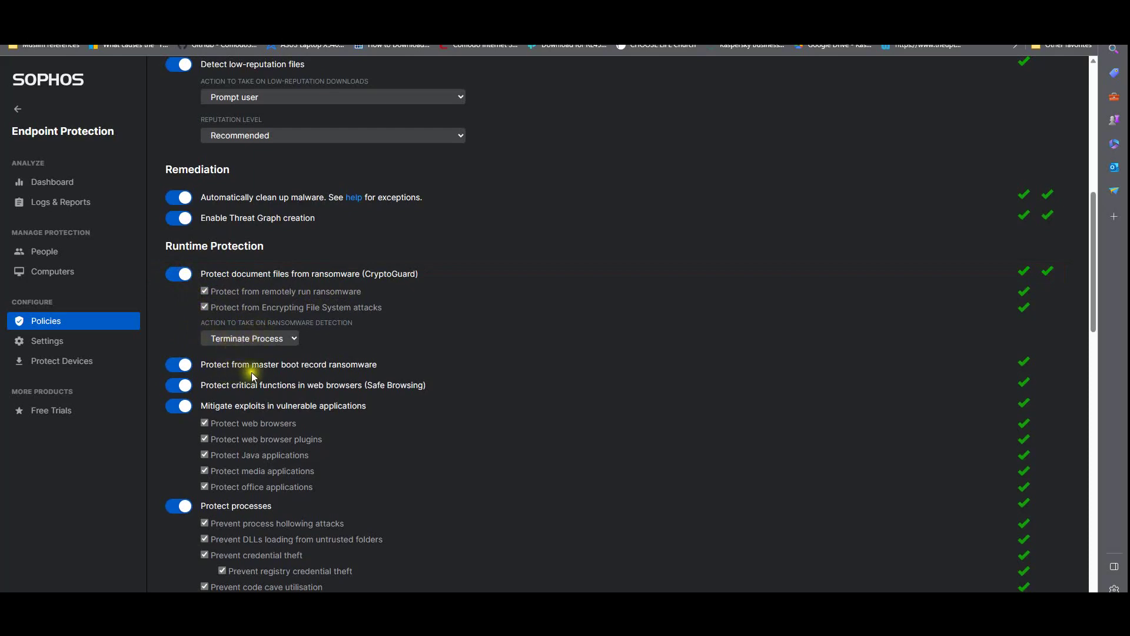
pyautogui.scroll(-1, 176, 256)
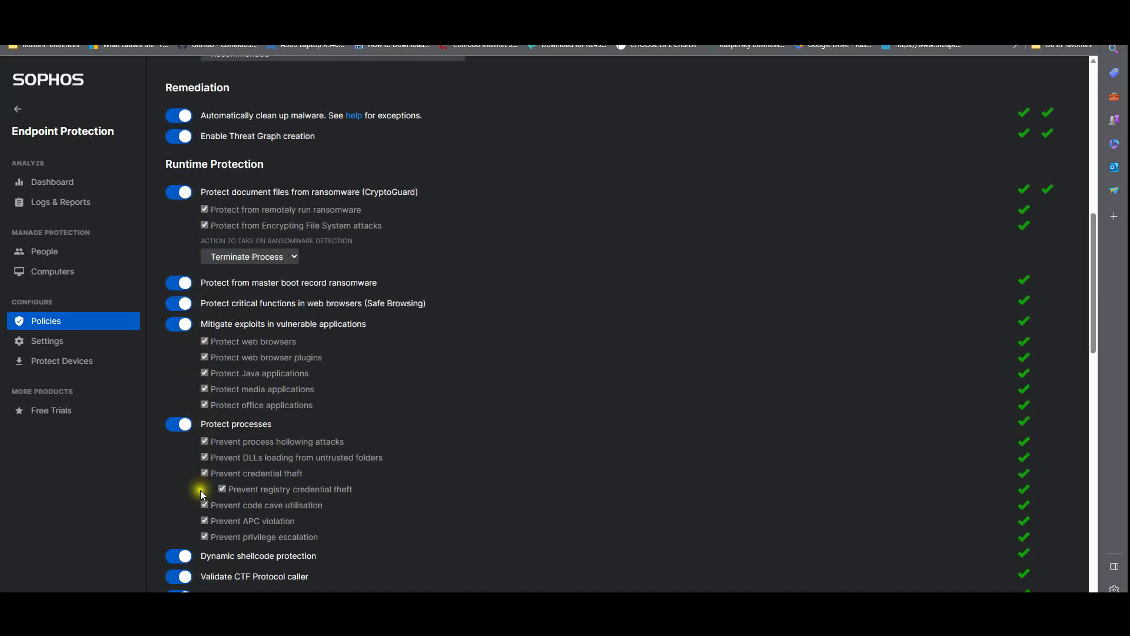
pyautogui.scroll(-1, 232, 353)
pyautogui.scroll(1, 226, 253)
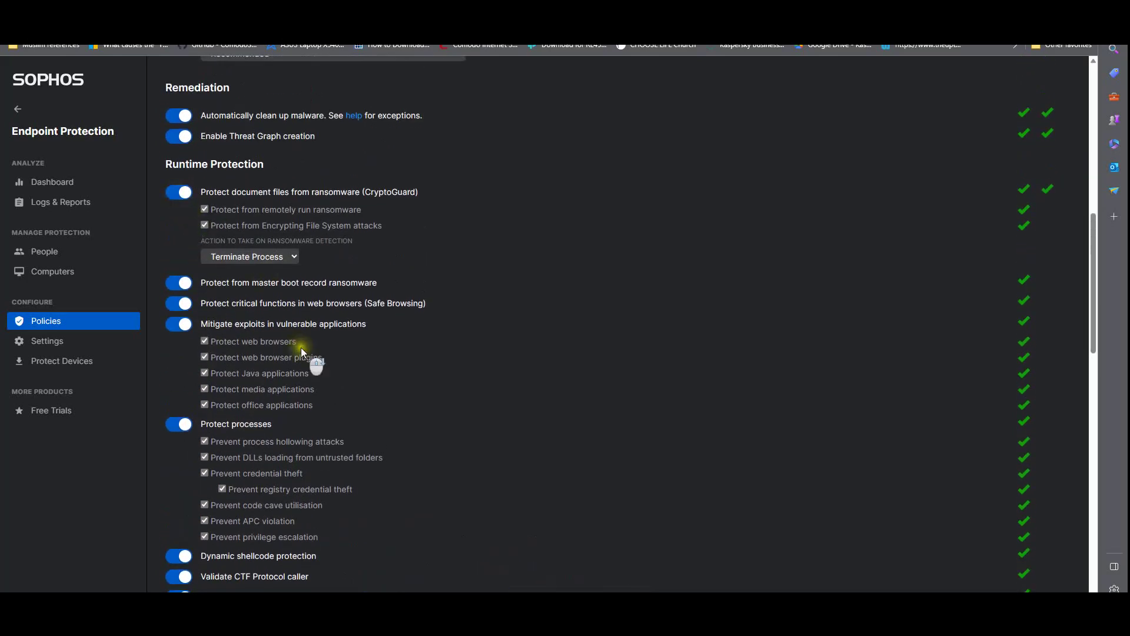
pyautogui.scroll(-3, 299, 352)
pyautogui.scroll(-3, 213, 436)
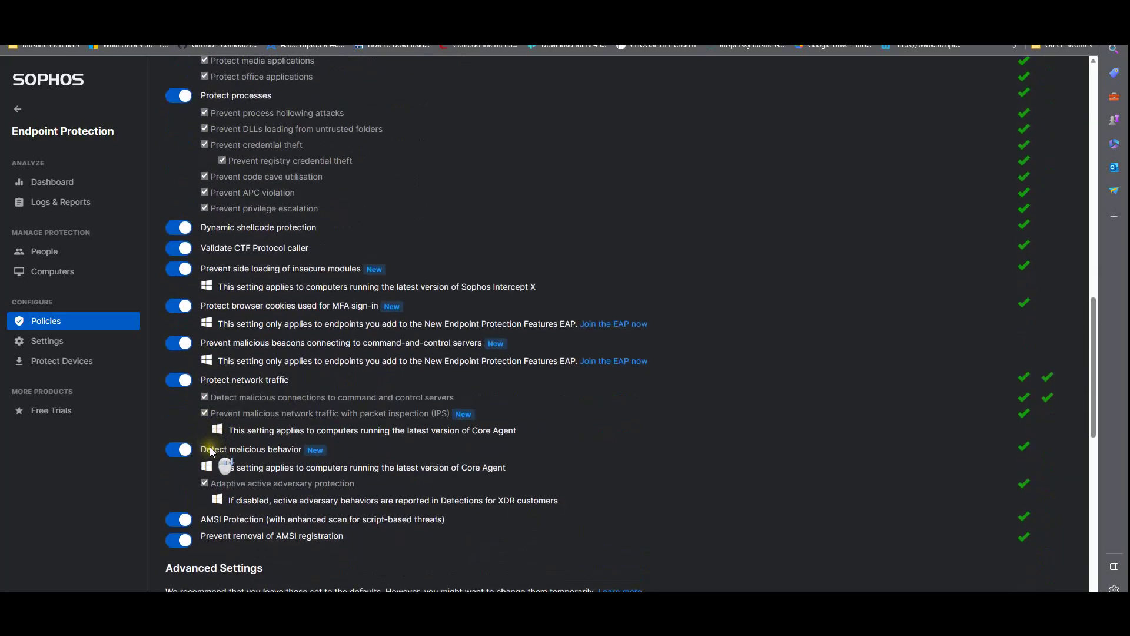
pyautogui.scroll(6, 263, 419)
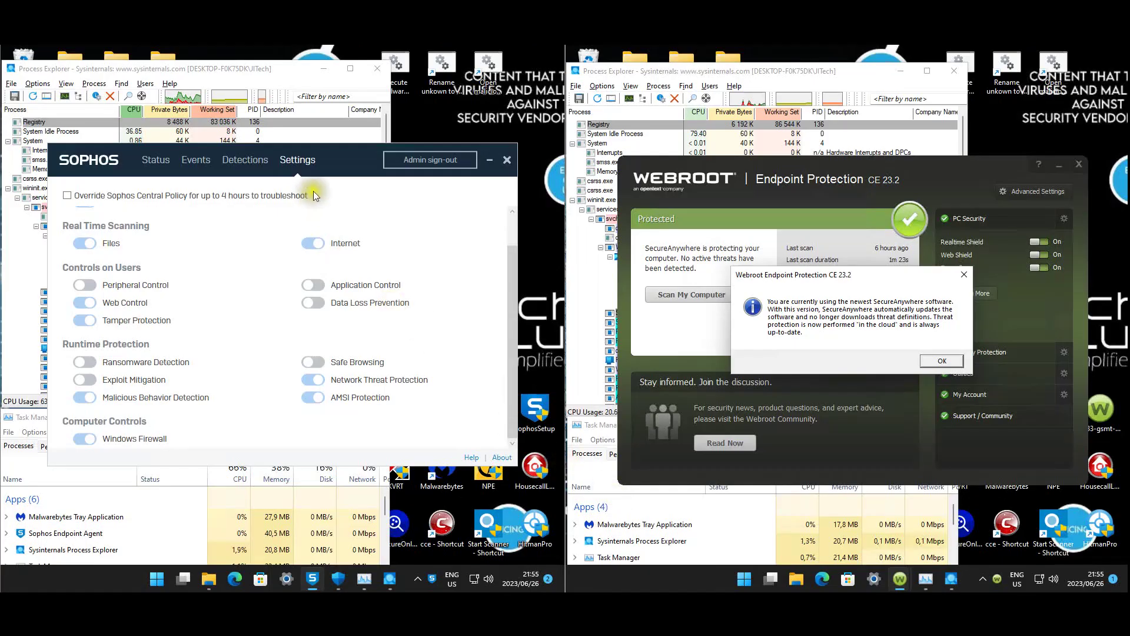
# Enable the Sophos Central Policy override and try turning on Ransomware Detection and Safe Browsing under Runtime Protection
pyautogui.click(67, 195)
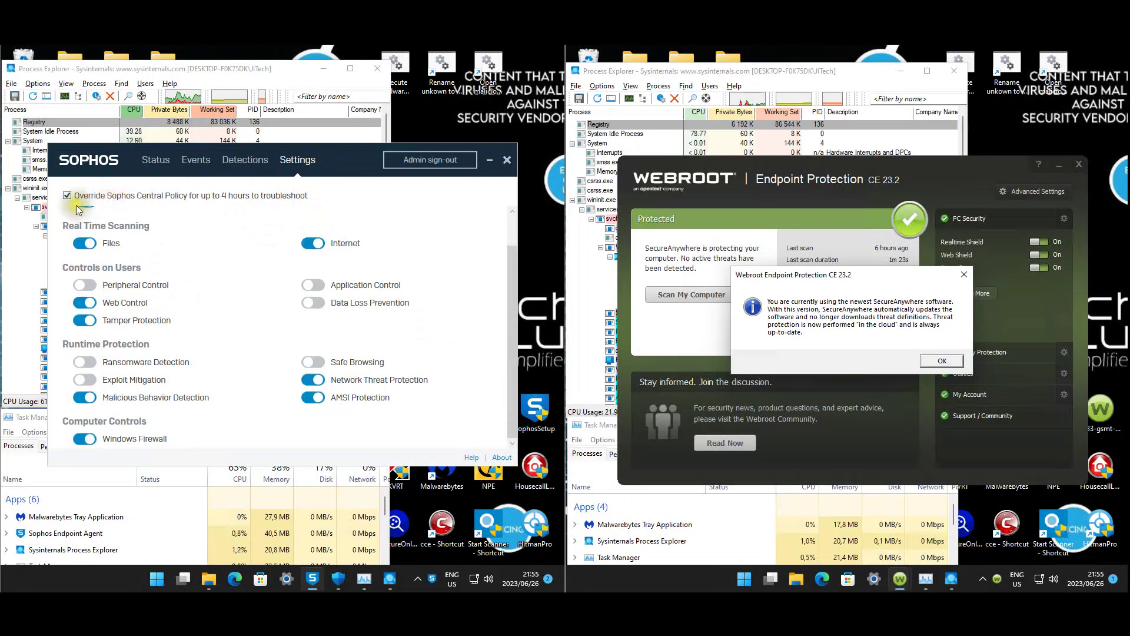
pyautogui.click(93, 361)
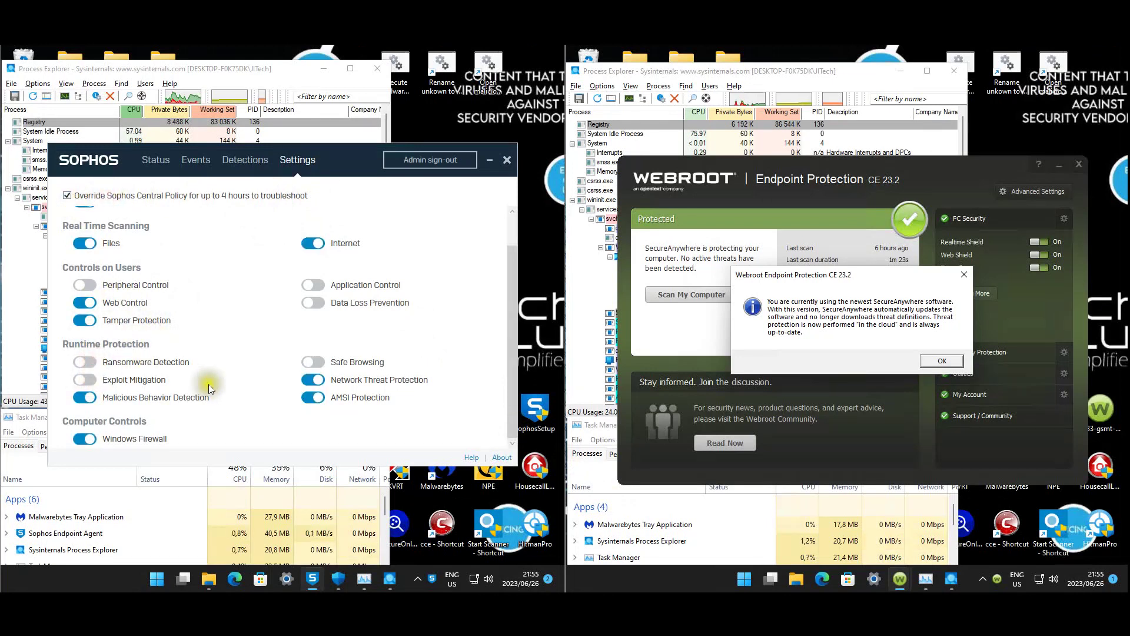
pyautogui.click(318, 363)
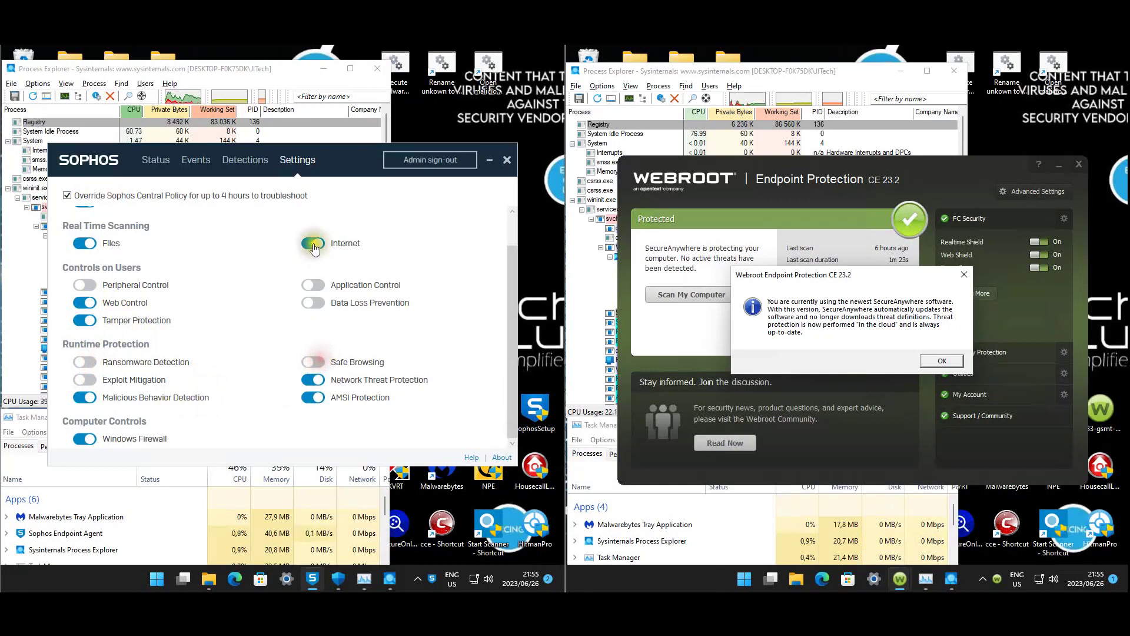
pyautogui.scroll(1, 259, 256)
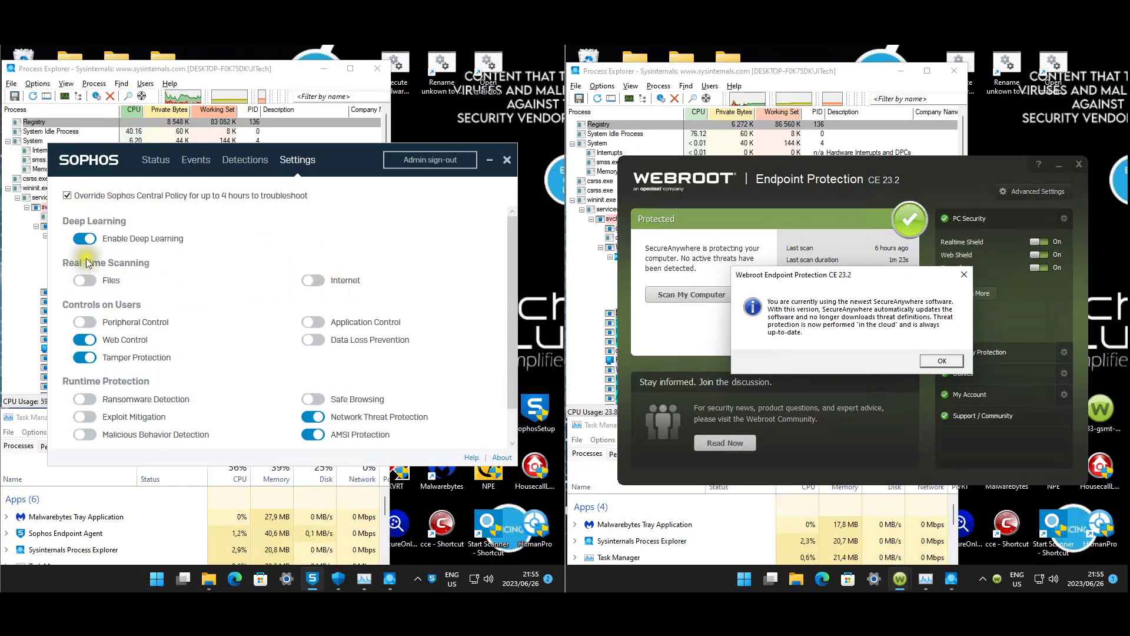
# Turn off the Sophos Central Policy override, sign out of the Sophos agent's admin mode and return to its Status page
pyautogui.click(67, 196)
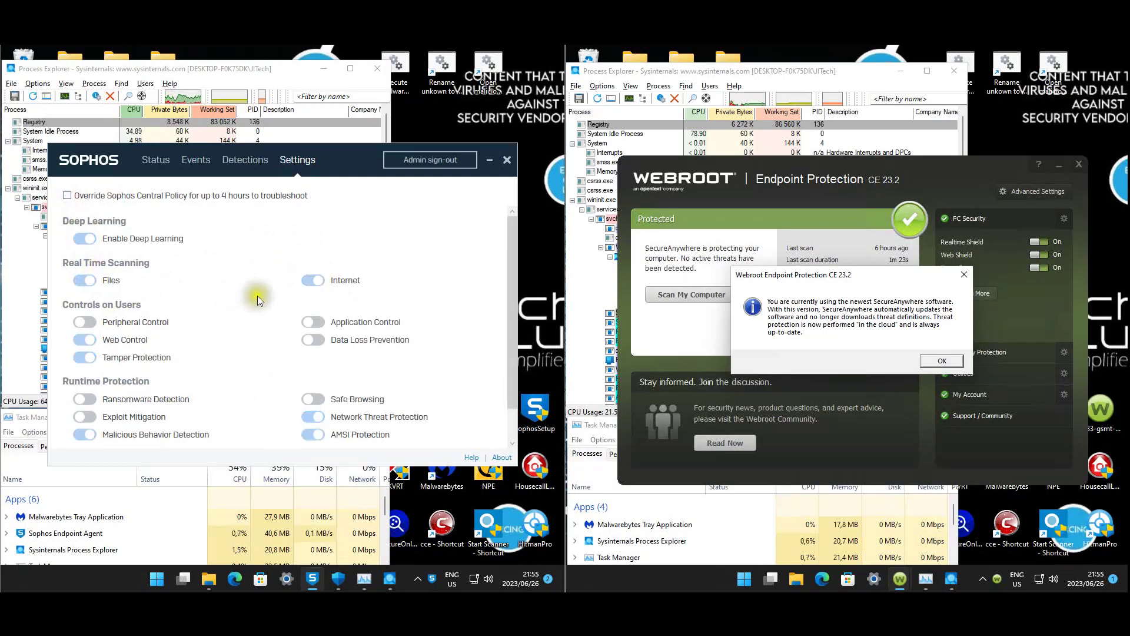
pyautogui.click(84, 399)
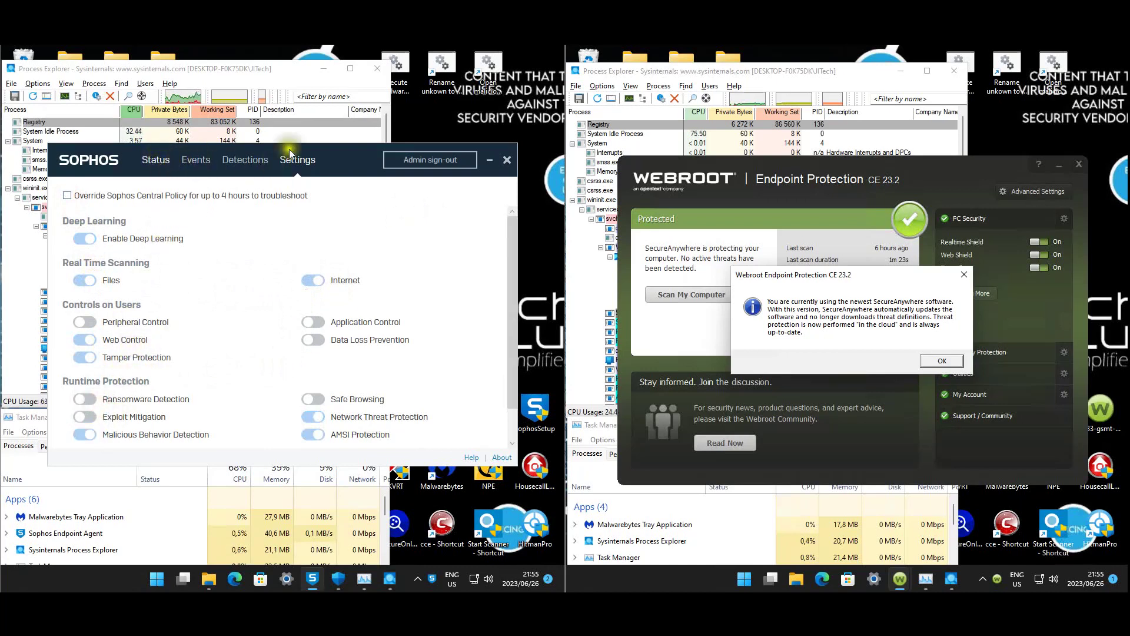
pyautogui.click(424, 160)
pyautogui.click(155, 161)
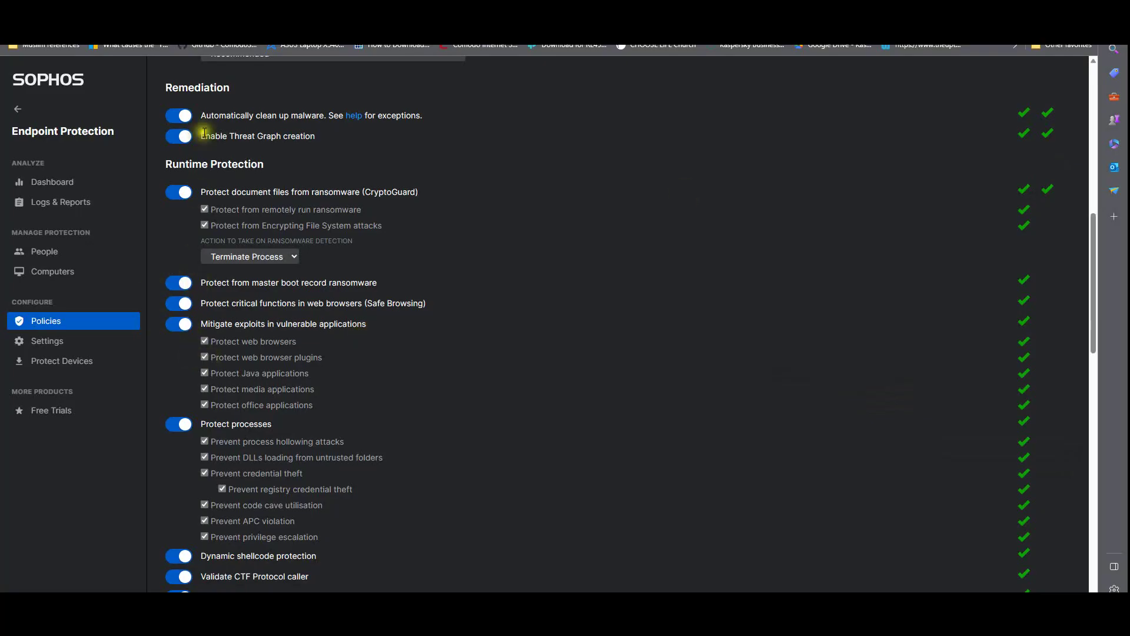
# Look back over the Malware Test Policy in Sophos Central and open the Entities list in the Webroot Management Console
pyautogui.scroll(2, 206, 176)
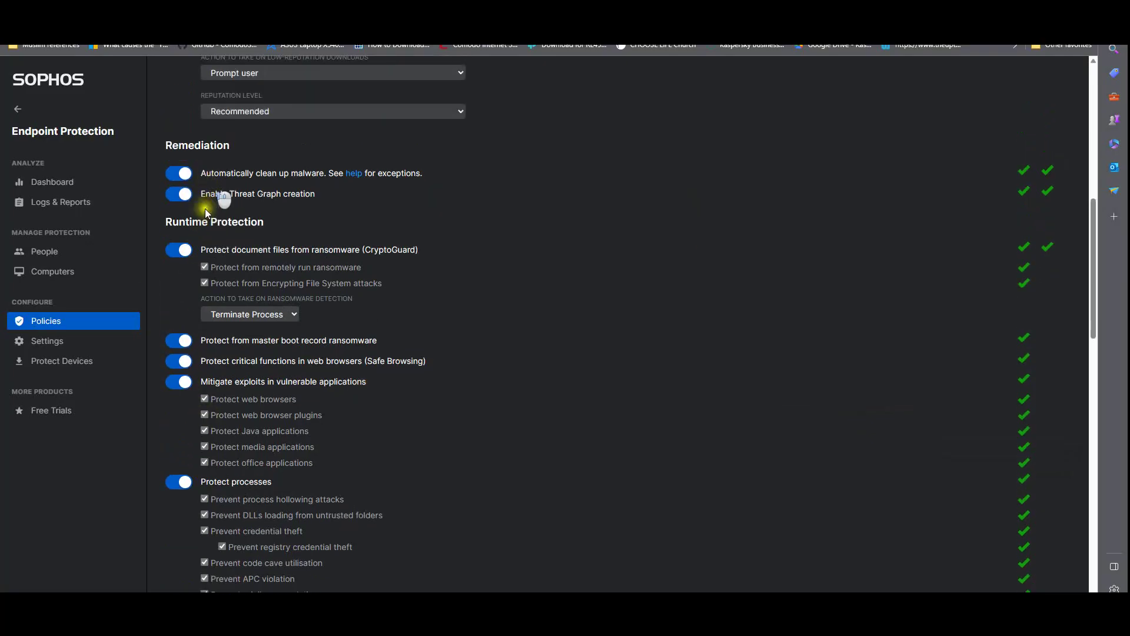
pyautogui.scroll(7, 671, 408)
pyautogui.click(901, 112)
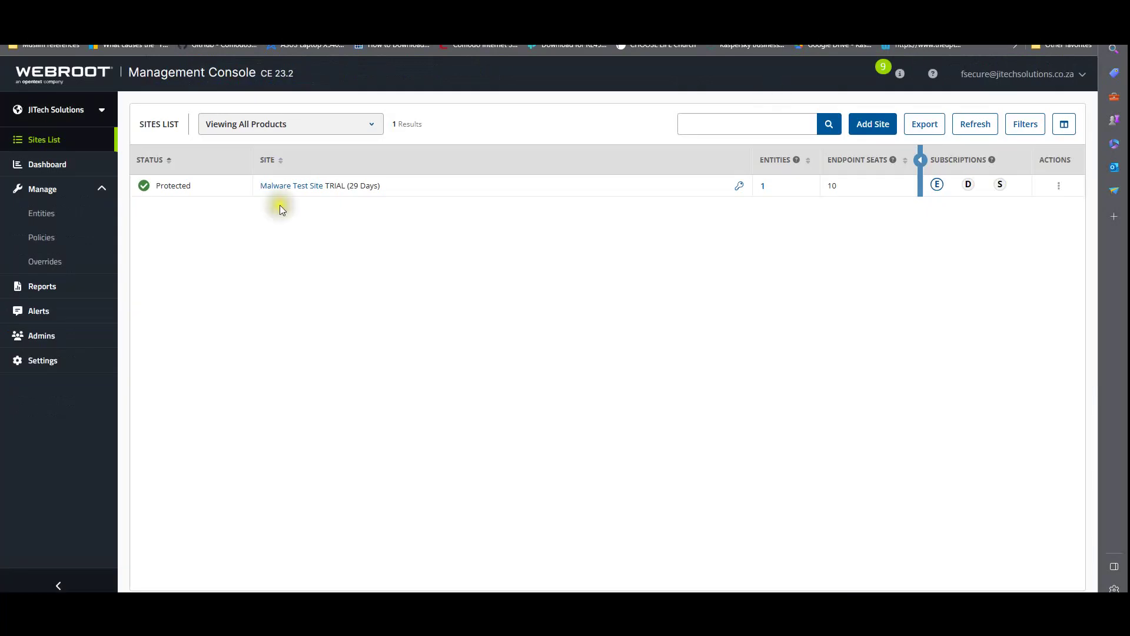
pyautogui.click(43, 212)
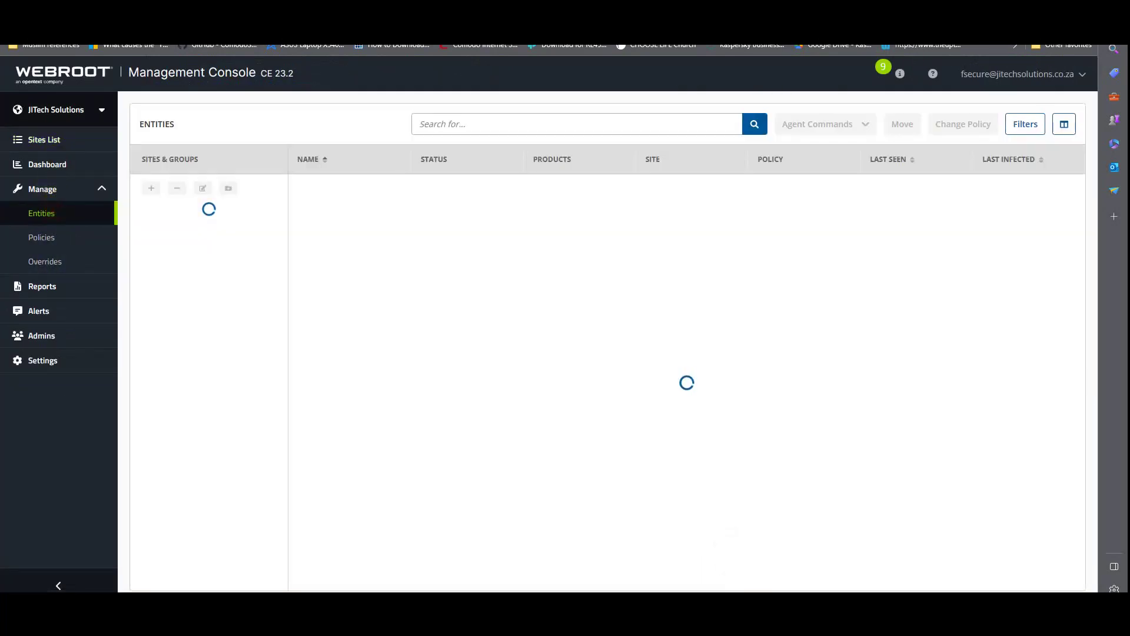
pyautogui.click(684, 525)
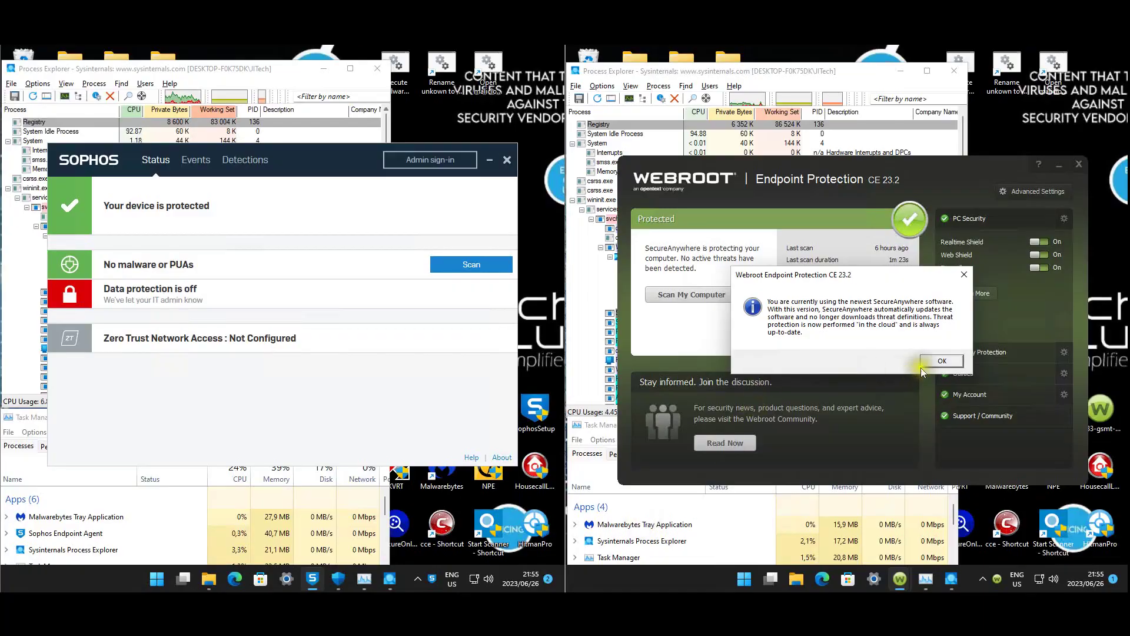
# Dismiss the Webroot update message and examine the agent's advanced settings, including Scheduler, Shields, Access Control and Heuristics, leaving them without saving
pyautogui.click(937, 359)
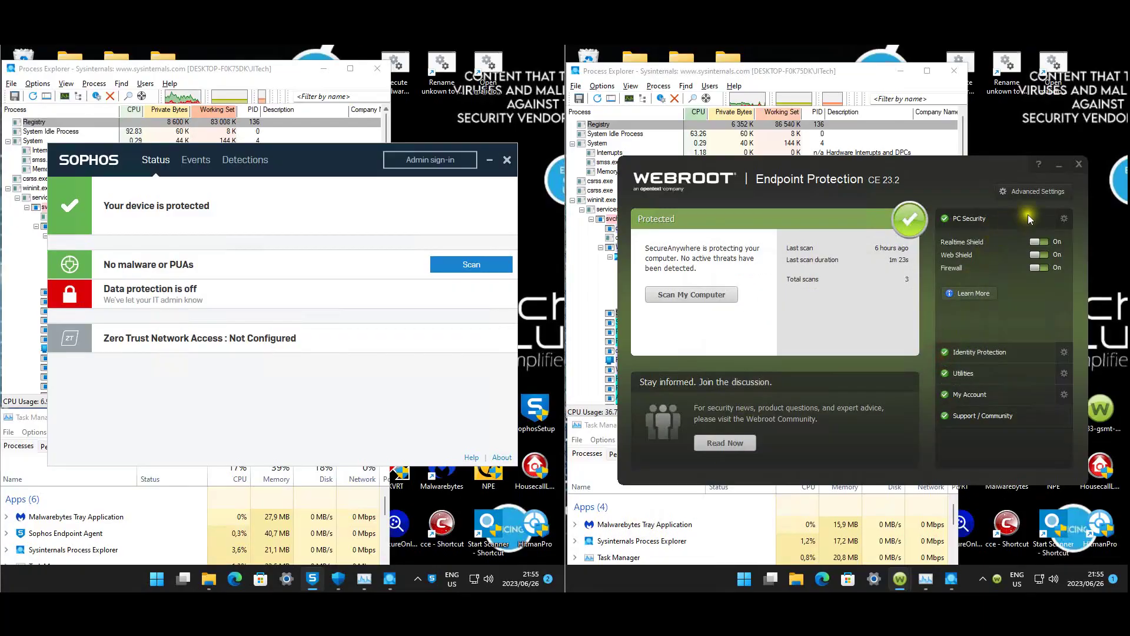
pyautogui.click(1046, 195)
pyautogui.click(665, 236)
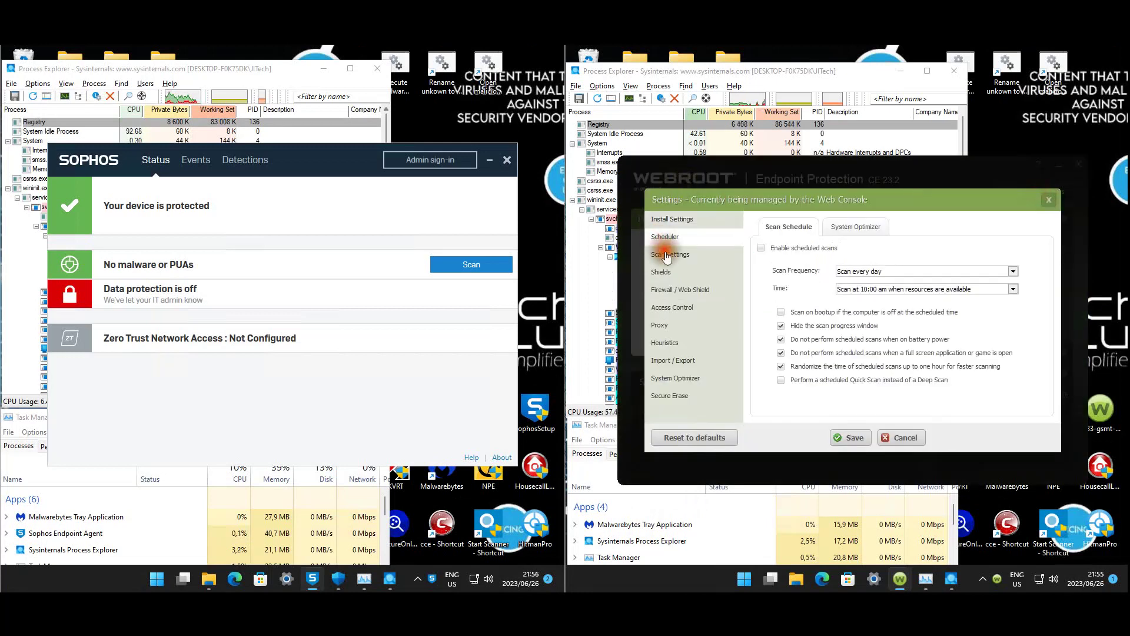
pyautogui.click(674, 255)
pyautogui.click(663, 272)
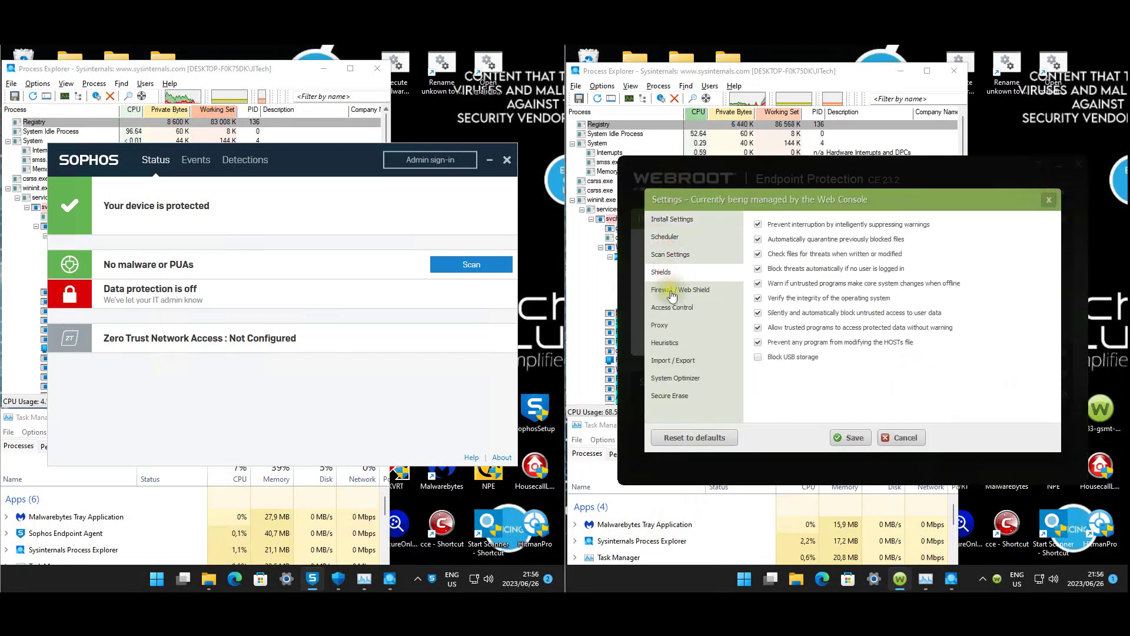
pyautogui.click(674, 290)
pyautogui.click(675, 308)
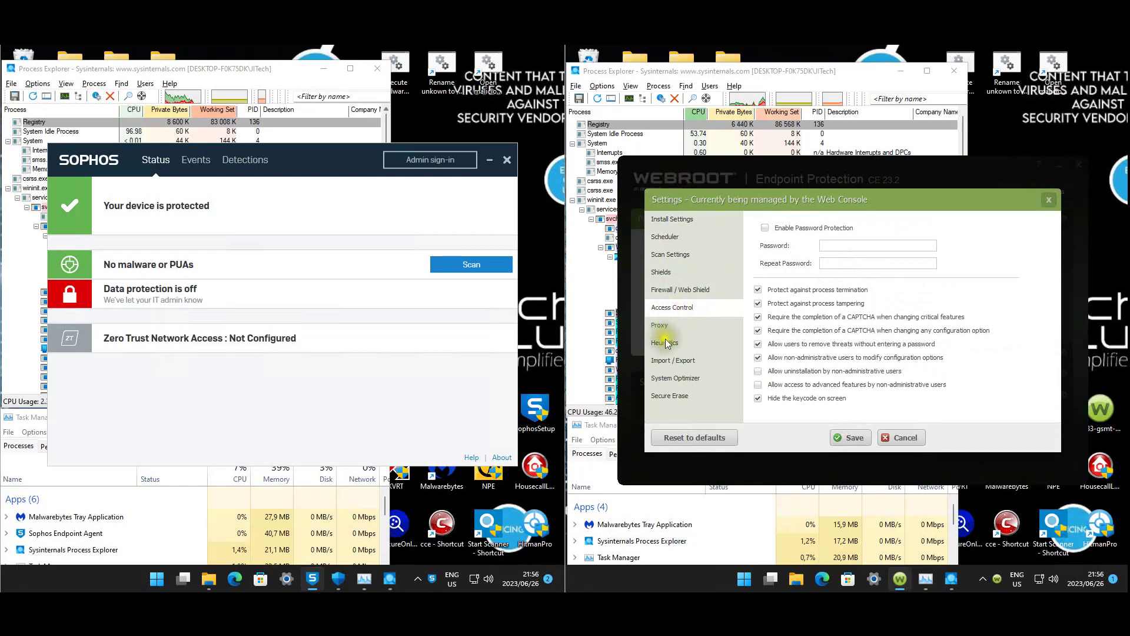
pyautogui.click(673, 344)
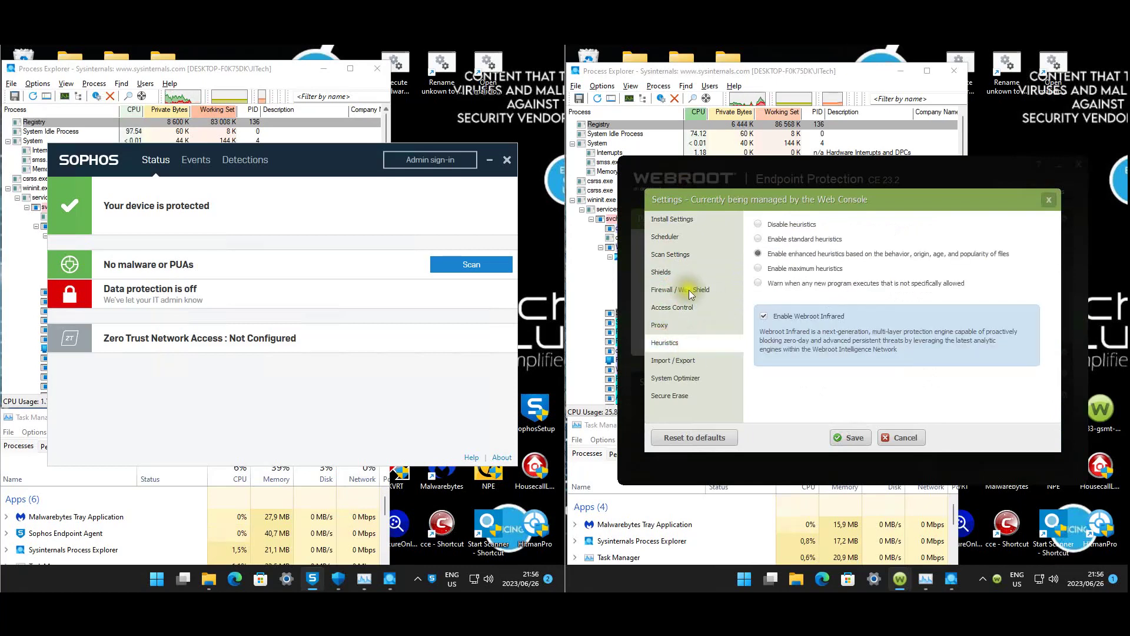
pyautogui.click(886, 436)
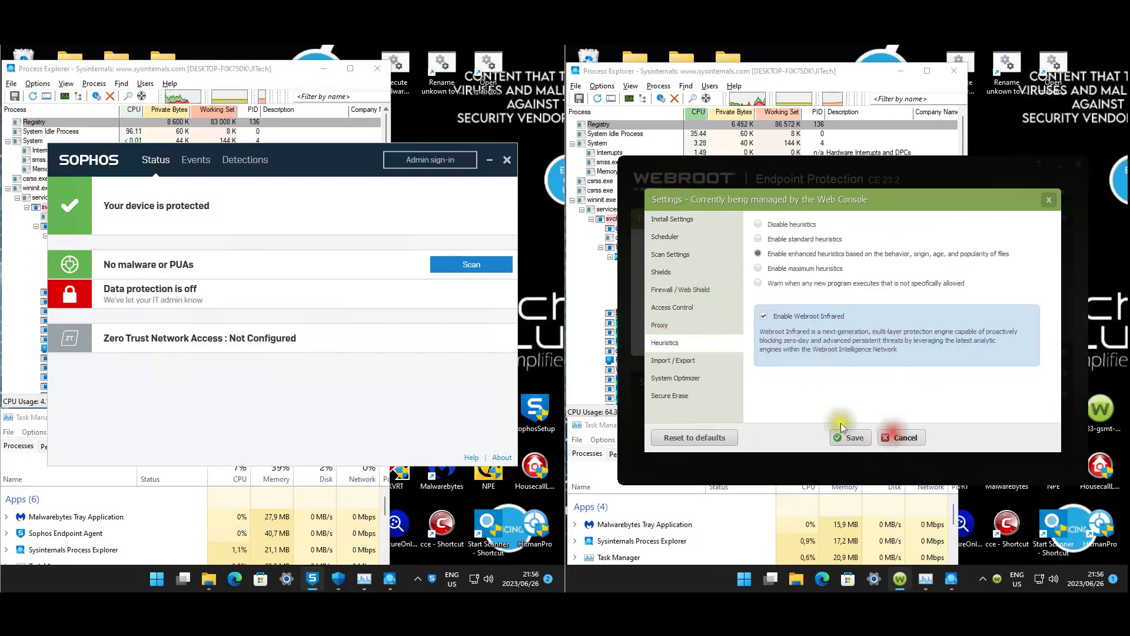
# Close the Sophos agent, launch the desktop shortcut that opens the test websites on both machines, and dismiss the Edge recommendation and app prompts
pyautogui.click(506, 159)
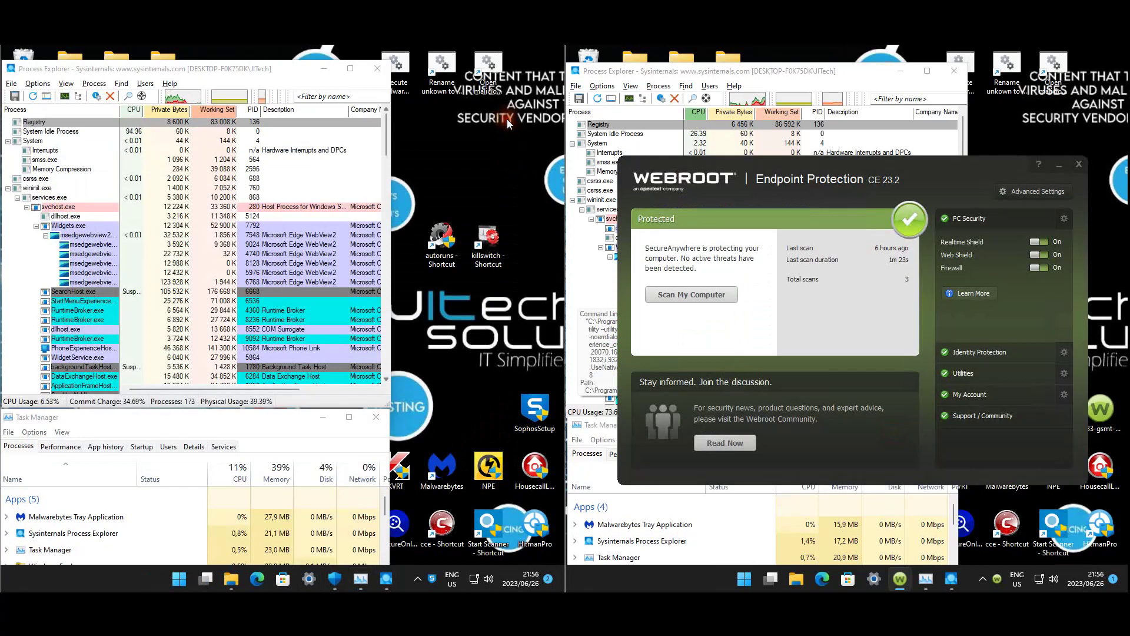
pyautogui.doubleClick(489, 72)
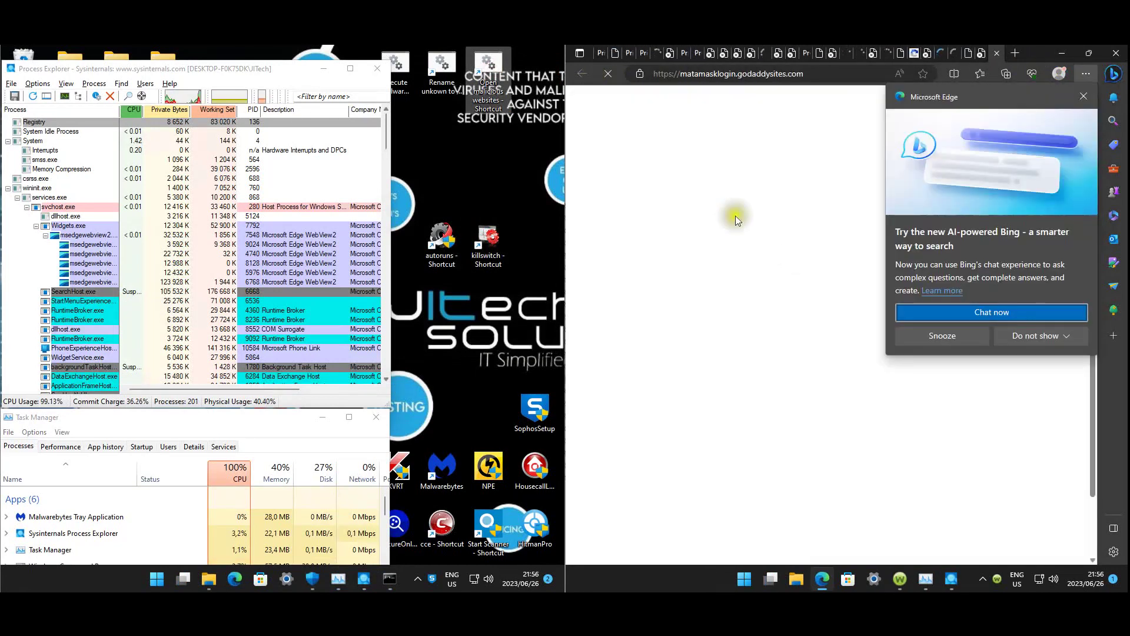
pyautogui.click(1045, 337)
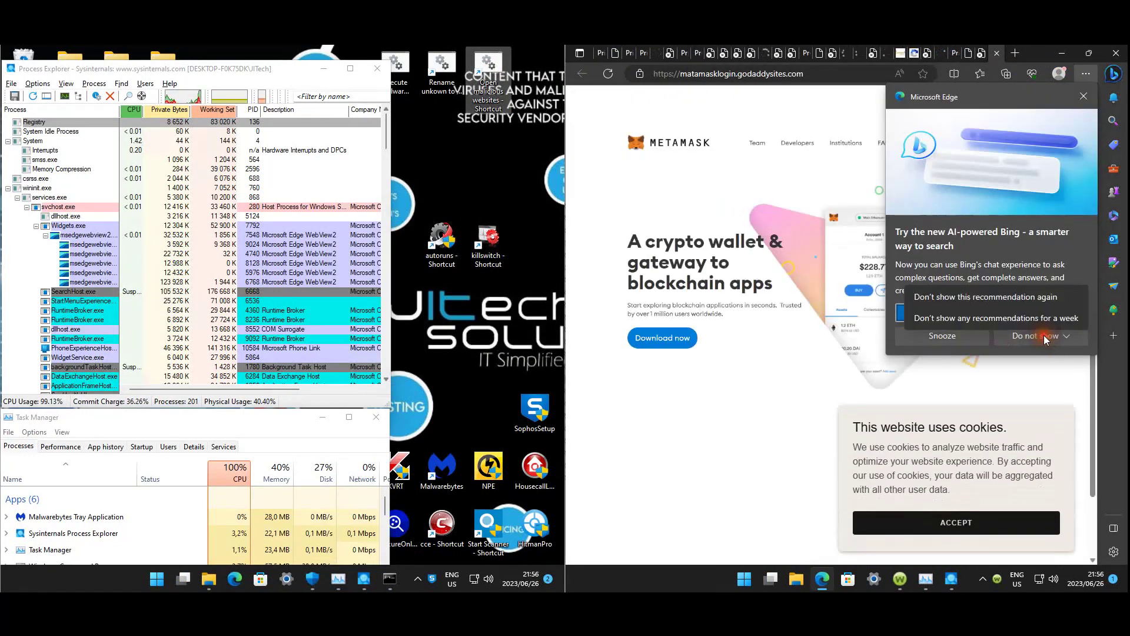
pyautogui.click(1000, 297)
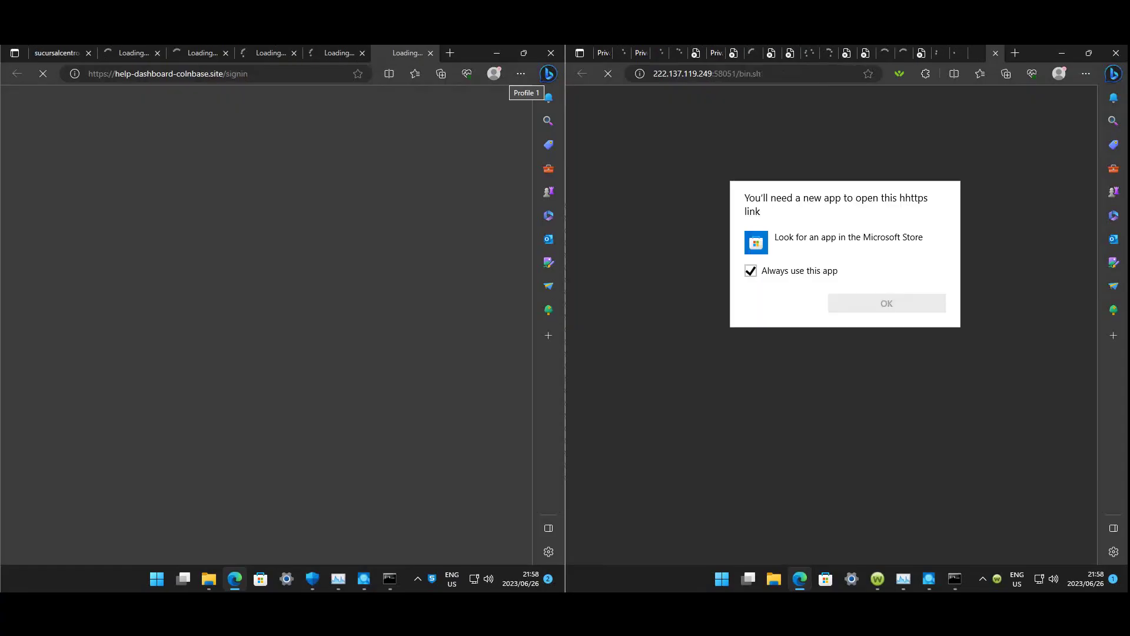
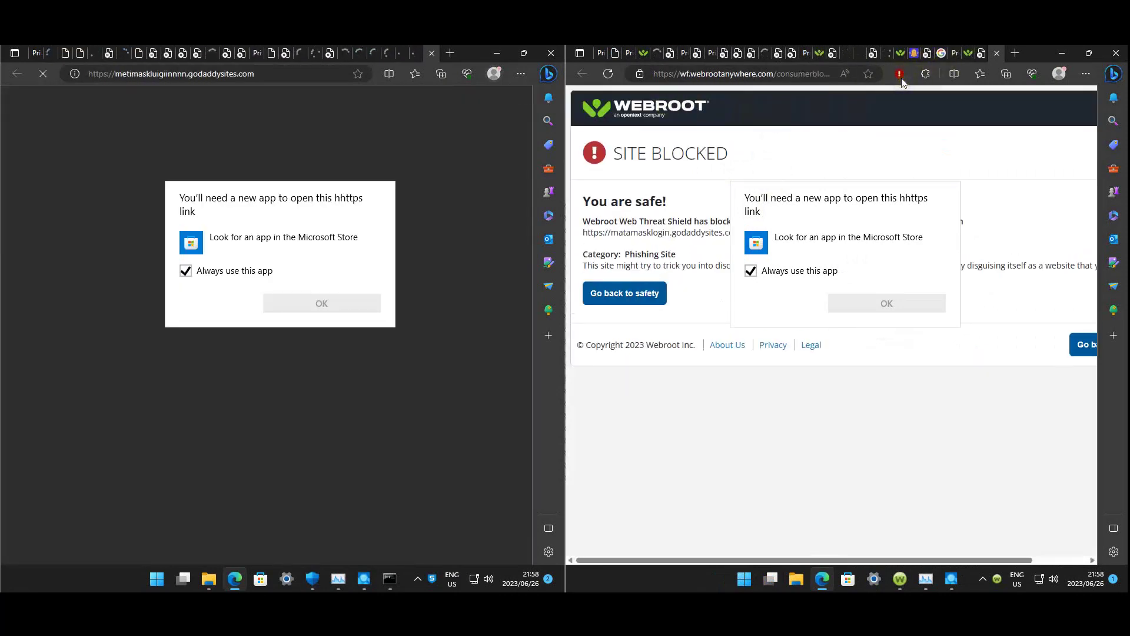
pyautogui.click(444, 154)
pyautogui.click(873, 412)
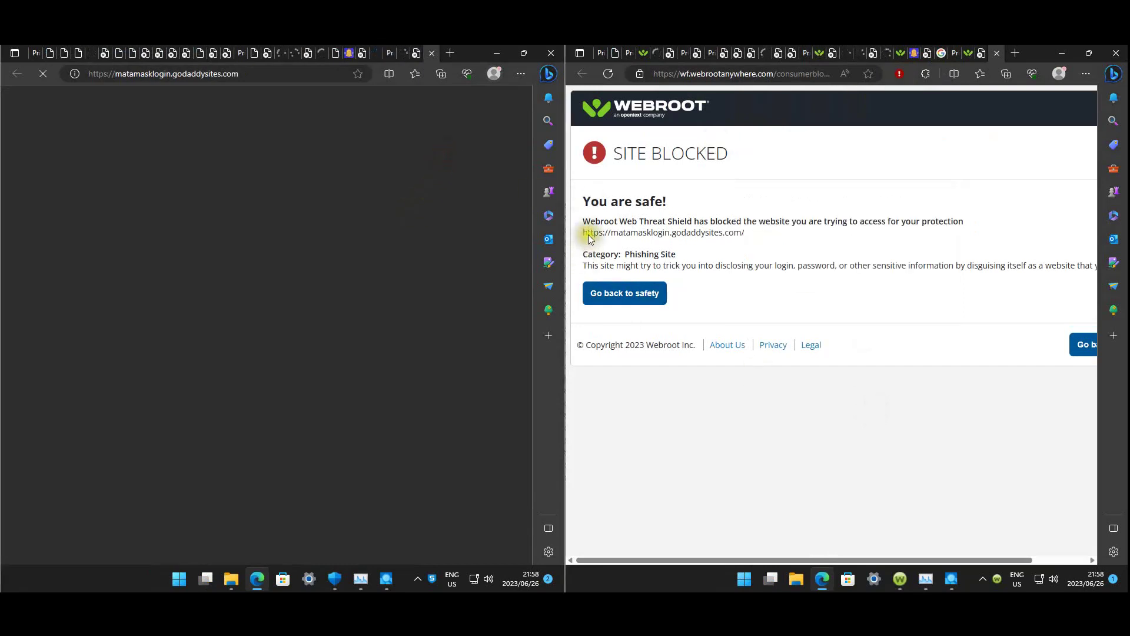
# Continue past the certificate warning for sucursalcentroapp.brizy.site in the Sophos machine's first browser tab
pyautogui.click(46, 54)
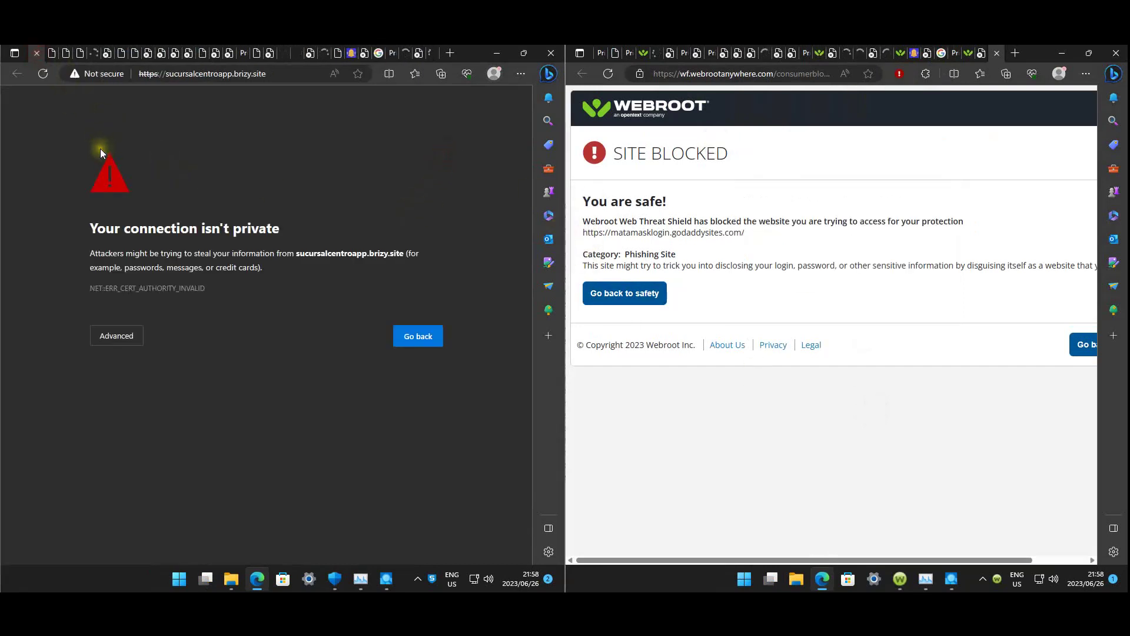
pyautogui.click(128, 339)
pyautogui.click(146, 428)
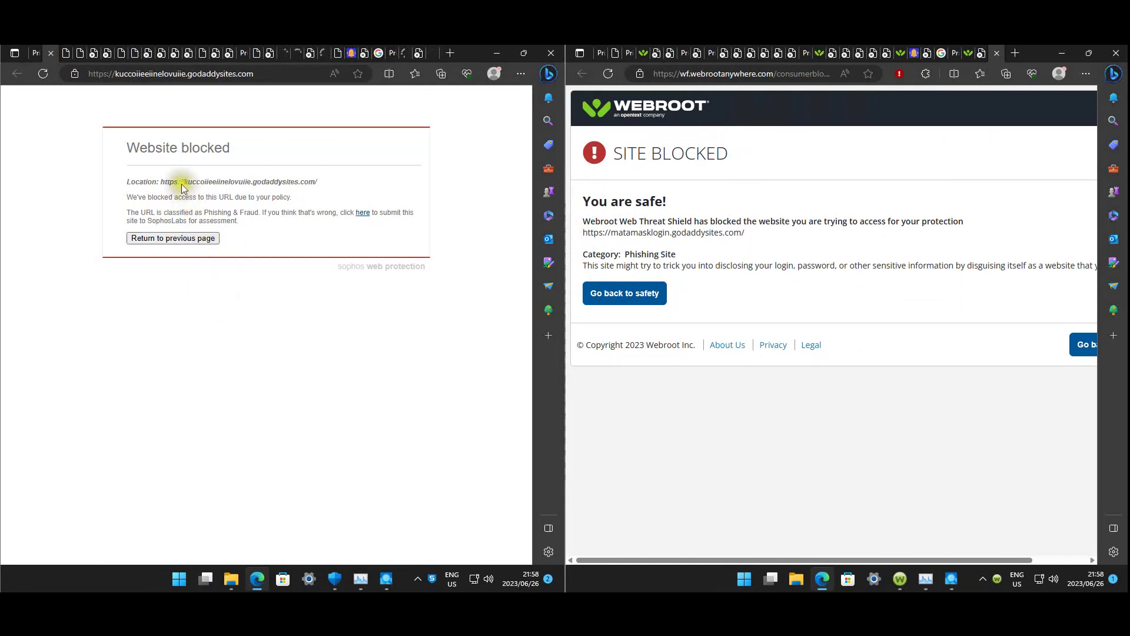
# Go through all the open website tabs on the Sophos machine and examine which pages are blocked or unreachable
pyautogui.hotkey('ctrl', 'Tab')
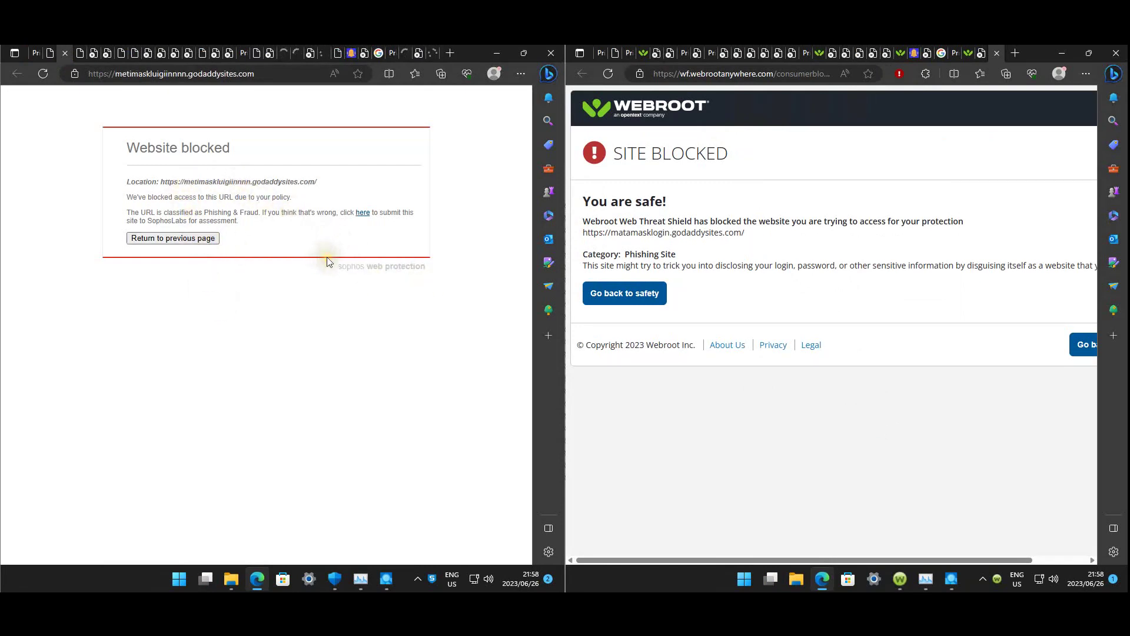
pyautogui.hotkey('ctrl', 'Tab')
pyautogui.hotkey('ctrl', 'Tab')
pyautogui.hotkey('ctrl', 'Tab')
pyautogui.hotkey('ctrl', 'Tab')
pyautogui.hotkey('ctrl', 'Tab')
pyautogui.hotkey('ctrl', 'Tab')
pyautogui.hotkey('ctrl', 'Tab')
pyautogui.hotkey('ctrl', 'Tab')
pyautogui.hotkey('ctrl', 'Tab')
pyautogui.hotkey('ctrl', 'Tab')
pyautogui.hotkey('ctrl', 'Tab')
pyautogui.hotkey('ctrl', 'Tab')
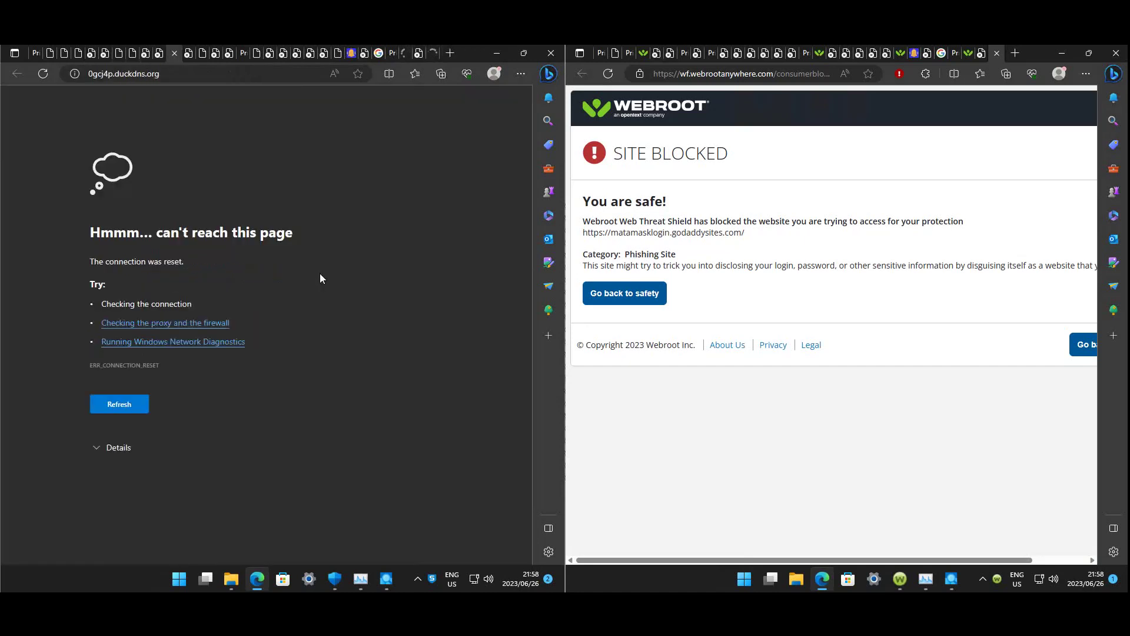
pyautogui.hotkey('ctrl', 'Tab')
pyautogui.hotkey('ctrl', 'Tab')
pyautogui.hotkey('ctrl', 'Tab')
pyautogui.hotkey('ctrl', 'Tab')
pyautogui.hotkey('ctrl', 'Tab')
pyautogui.hotkey('ctrl', 'Tab')
pyautogui.hotkey('ctrl', 'Tab')
pyautogui.hotkey('ctrl', 'Tab')
pyautogui.hotkey('ctrl', 'Tab')
pyautogui.hotkey('ctrl', 'Tab')
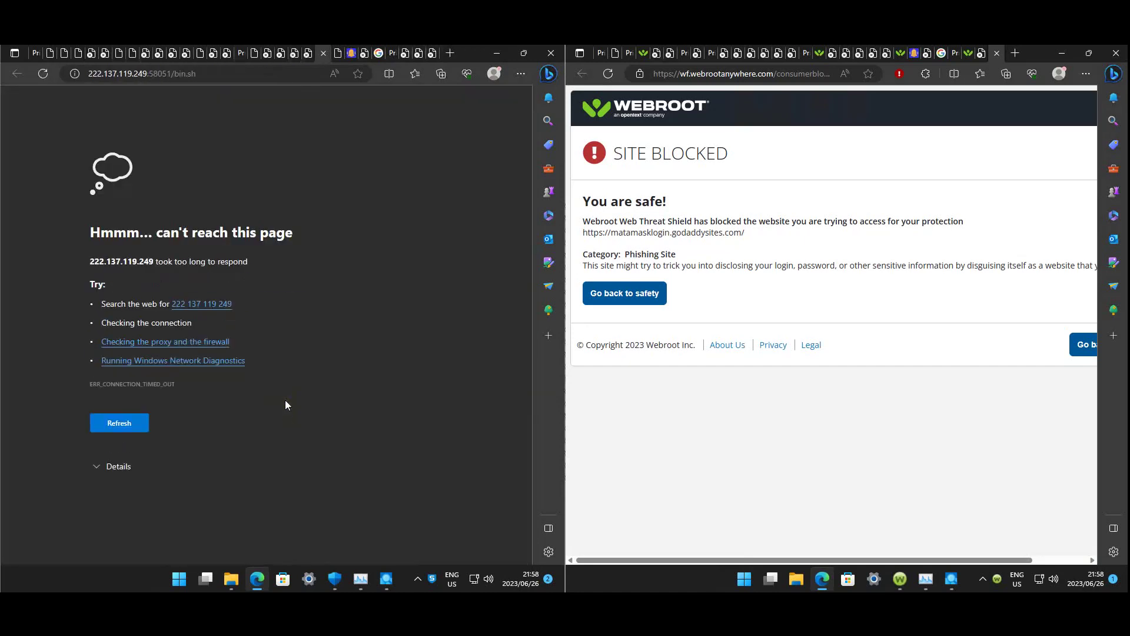
pyautogui.hotkey('ctrl', 'Tab')
pyautogui.hotkey('ctrl', 'Tab')
pyautogui.hotkey('ctrl', 'Tab')
pyautogui.hotkey('ctrl', 'Tab')
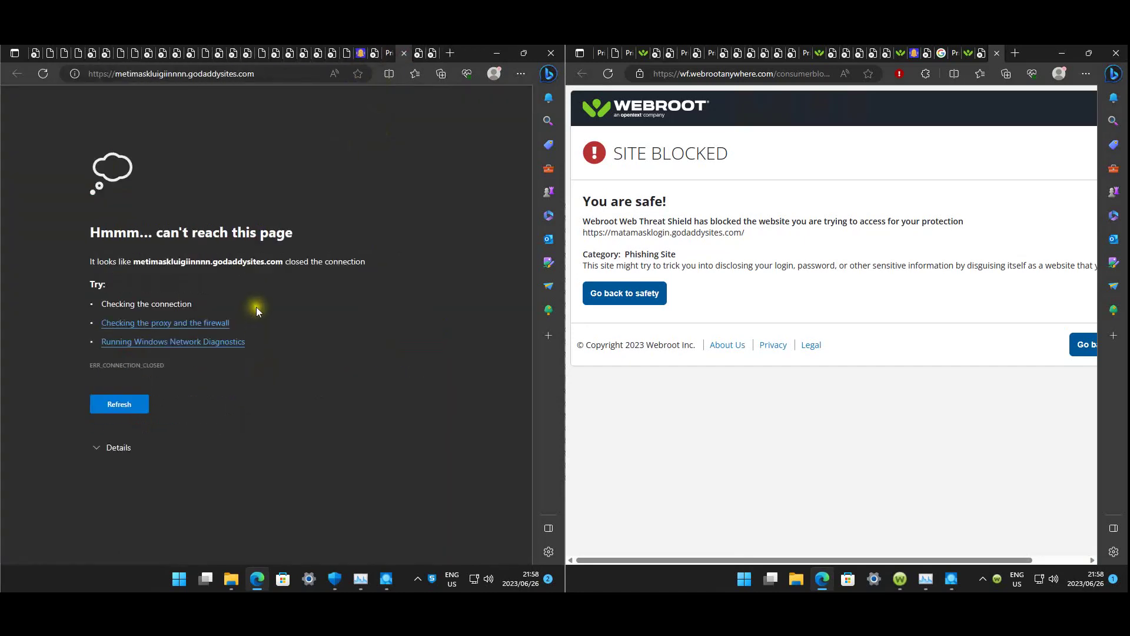
pyautogui.hotkey('ctrl', 'Tab')
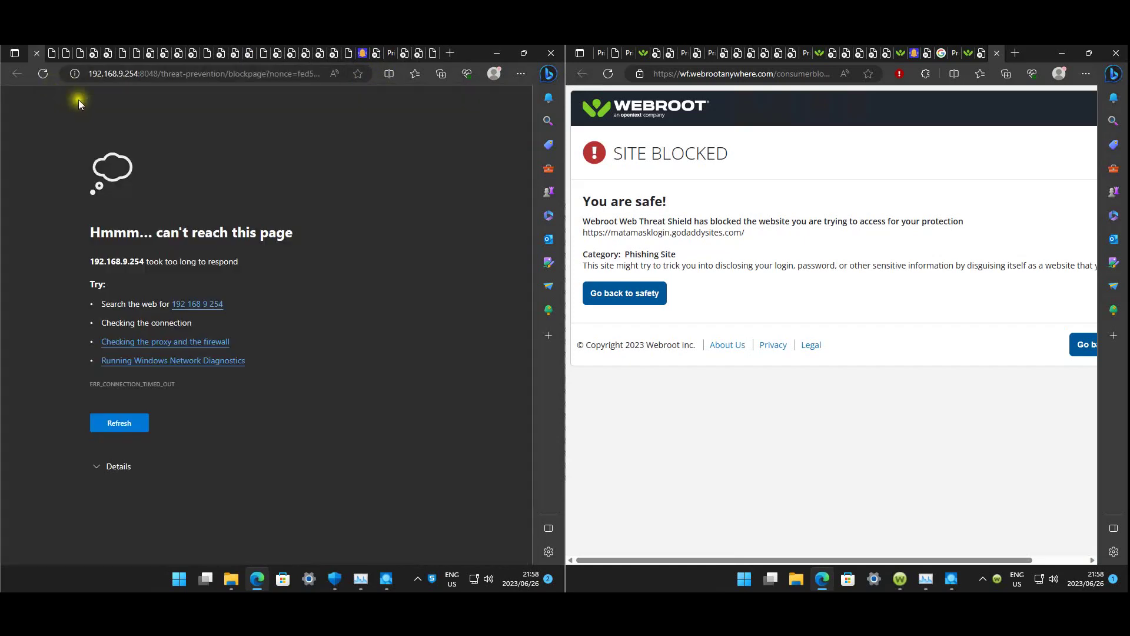
# Cycle through the Sophos machine's website tabs once more and examine which pages are blocked, unreachable or still loading
pyautogui.hotkey('ctrl', 'Tab')
pyautogui.hotkey('ctrl', 'Tab')
pyautogui.hotkey('ctrl', 'Tab')
pyautogui.hotkey('ctrl', 'Tab')
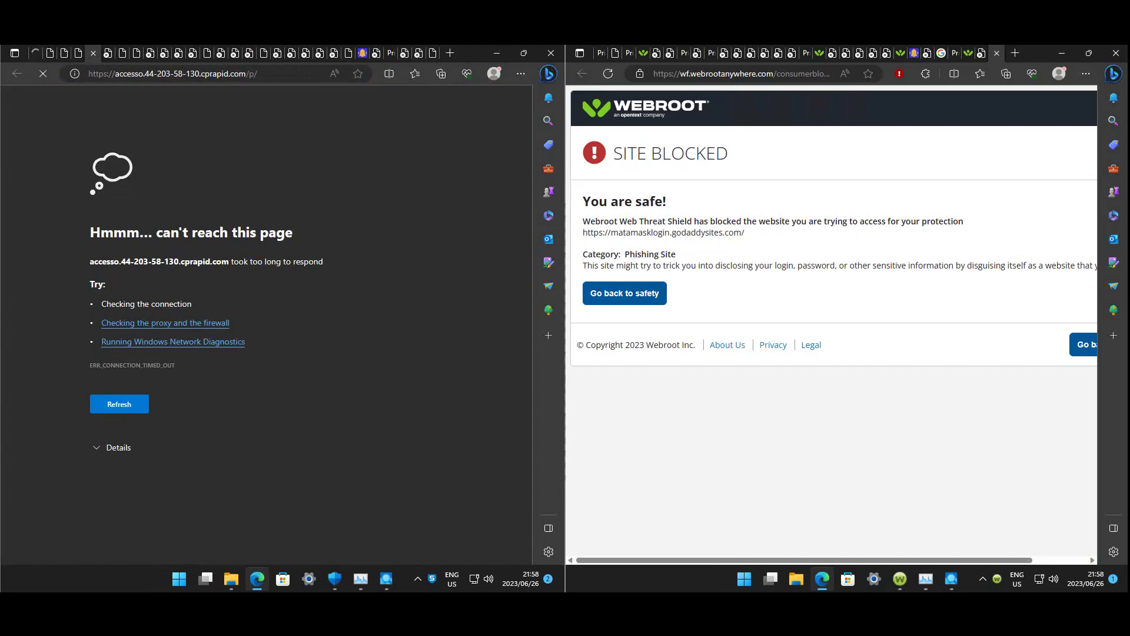
pyautogui.hotkey('ctrl', 'Tab')
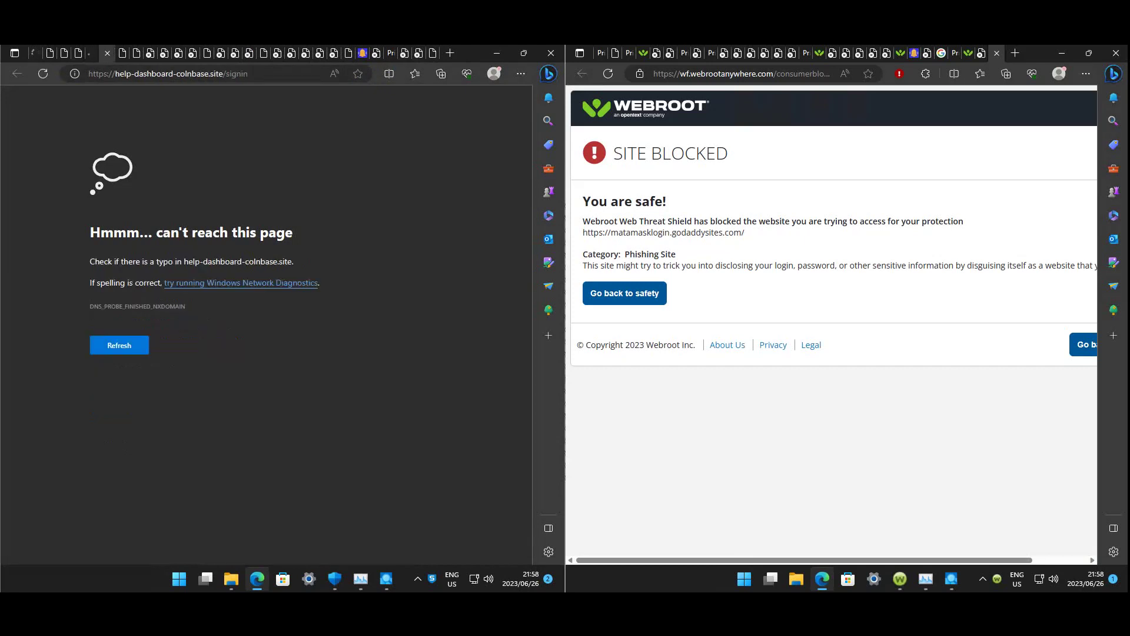
pyautogui.hotkey('ctrl', 'Tab')
pyautogui.hotkey('ctrl', 'Tab')
pyautogui.hotkey('ctrl', 'Tab')
pyautogui.hotkey('ctrl', 'Tab')
pyautogui.hotkey('ctrl', 'Tab')
pyautogui.hotkey('ctrl', 'Tab')
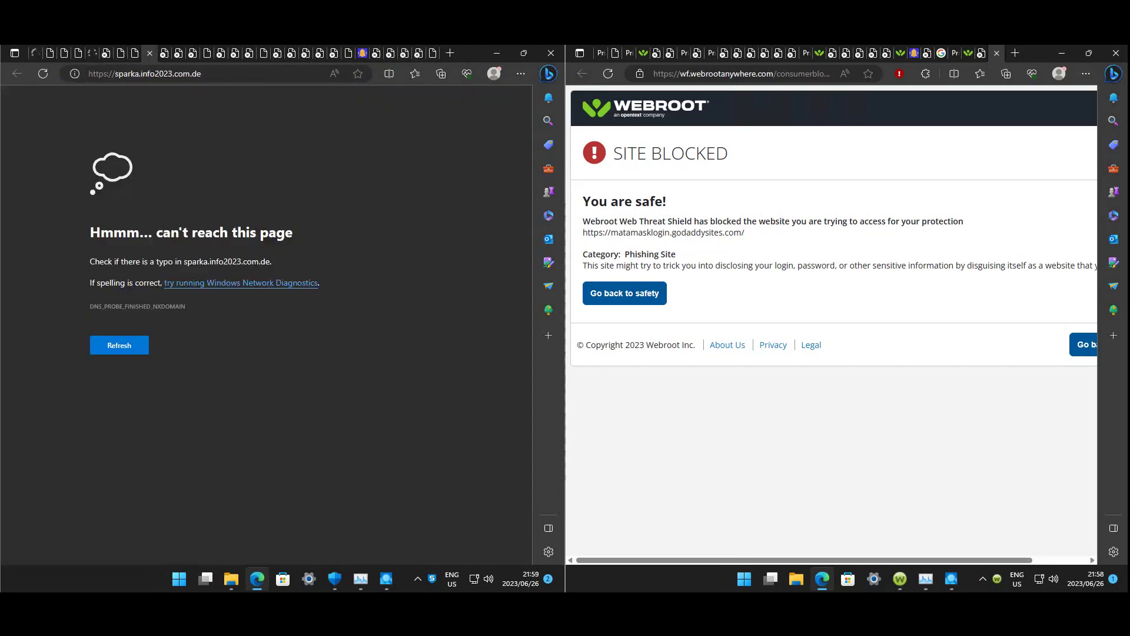
pyautogui.hotkey('ctrl', 'Tab')
pyautogui.hotkey('ctrl', 'Tab')
pyautogui.hotkey('ctrl', 'Tab')
pyautogui.hotkey('ctrl', 'Tab')
pyautogui.hotkey('ctrl', 'Tab')
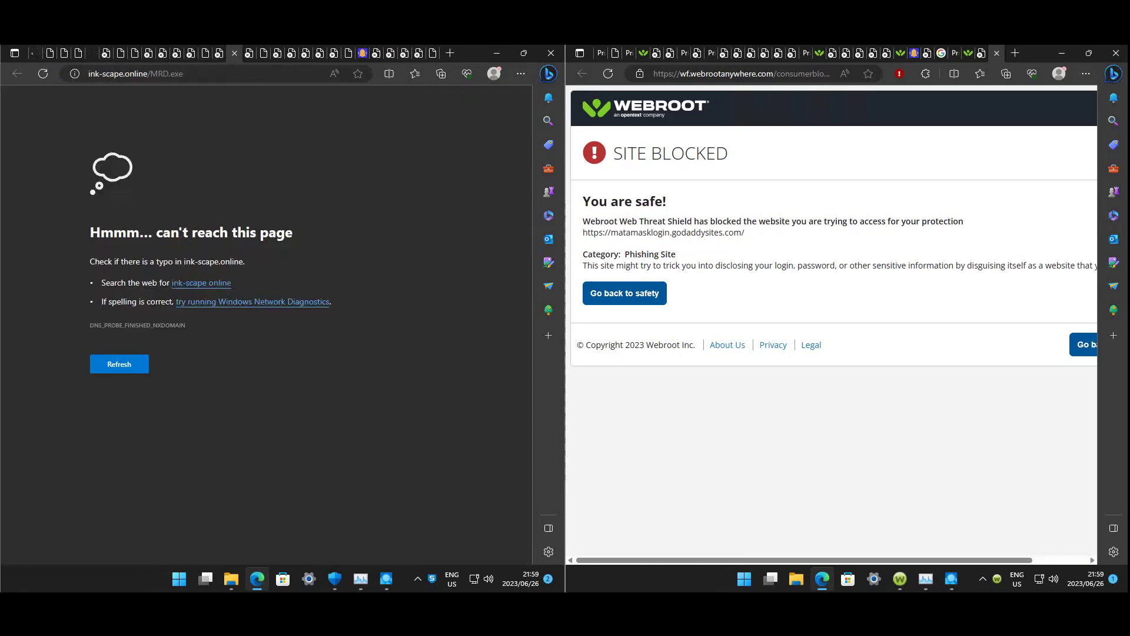
pyautogui.hotkey('ctrl', 'Tab')
pyautogui.hotkey('ctrl', 'Tab')
pyautogui.hotkey('ctrl', 'Tab')
pyautogui.hotkey('ctrl', 'Tab')
pyautogui.hotkey('ctrl', 'Tab')
pyautogui.hotkey('ctrl', 'Tab')
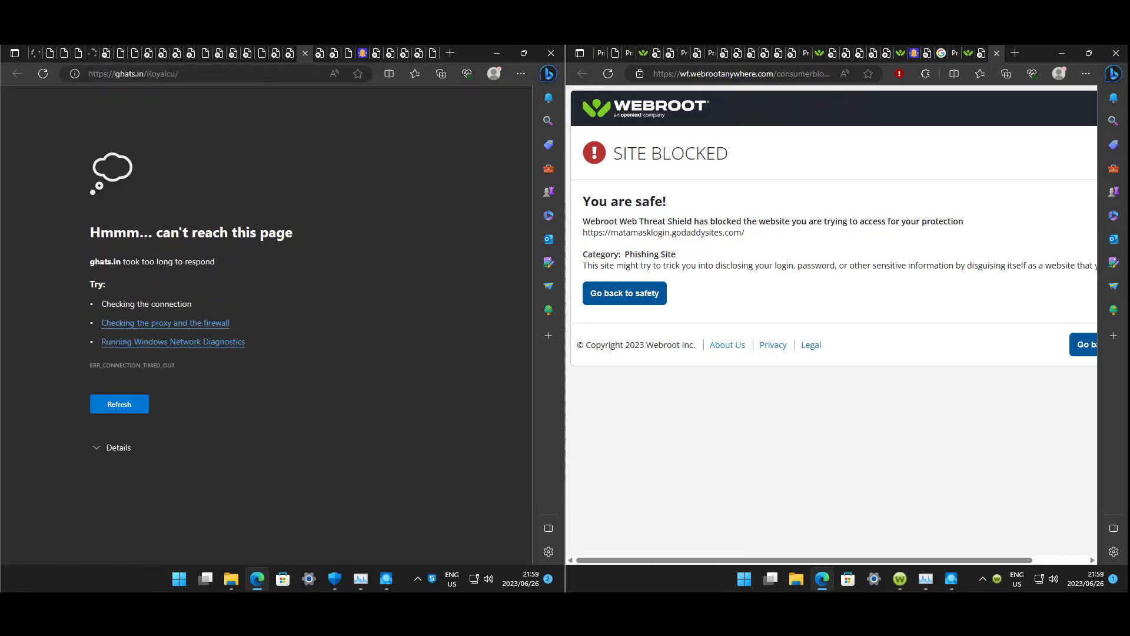
pyautogui.hotkey('ctrl', 'Tab')
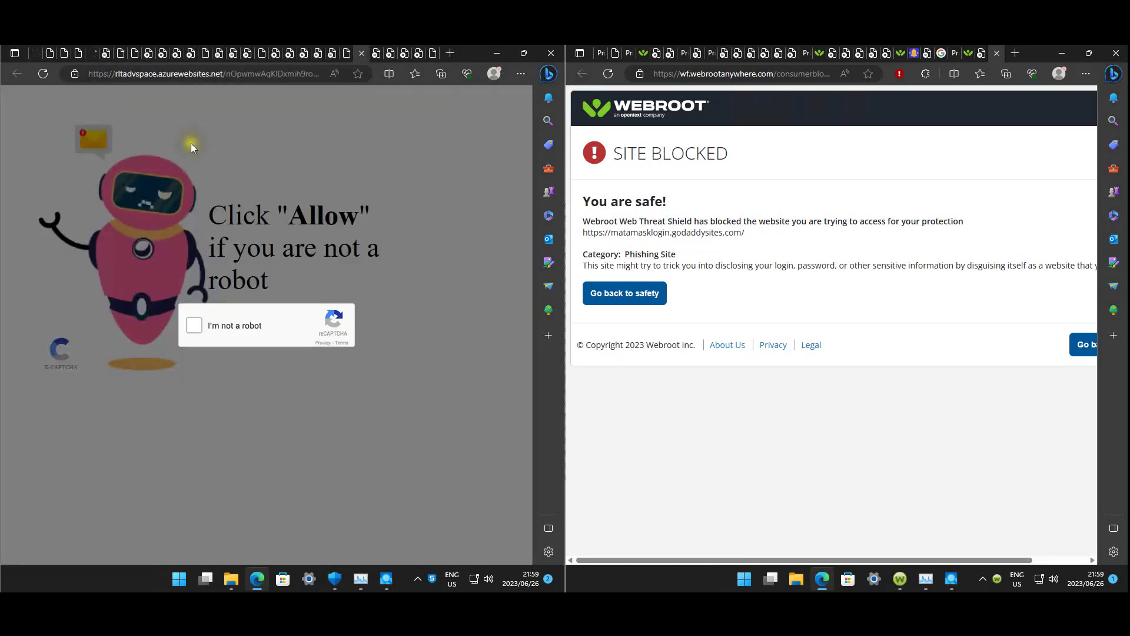
pyautogui.hotkey('ctrl', 'Tab')
pyautogui.hotkey('ctrl', 'Tab')
pyautogui.hotkey('ctrl', 'Tab')
pyautogui.hotkey('ctrl', 'Tab')
pyautogui.hotkey('ctrl', 'Tab')
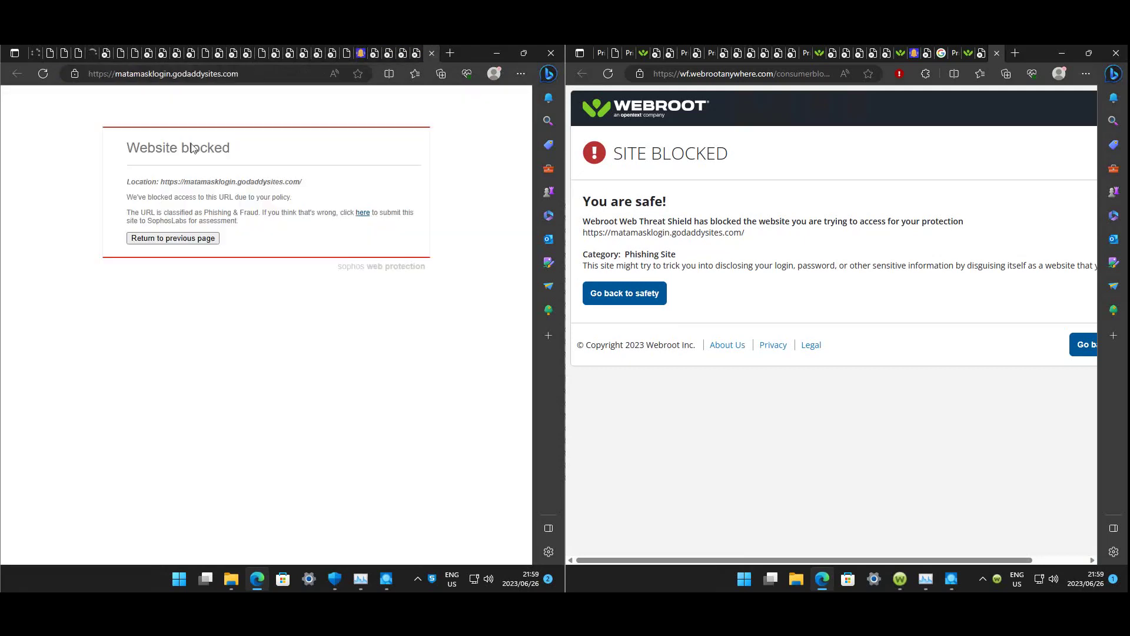
pyautogui.hotkey('ctrl', 'Tab')
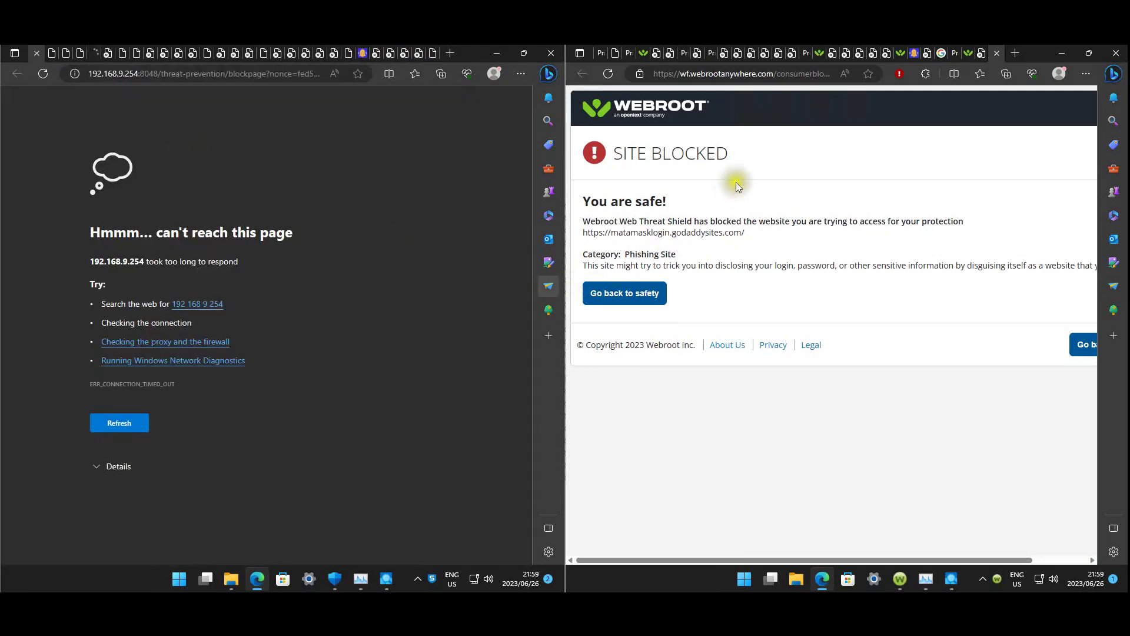
# Continue past the certificate warnings in the Webroot machine's browser tabs, including sucursalcentroapp.brizy.site and transfer.sh
pyautogui.click(603, 48)
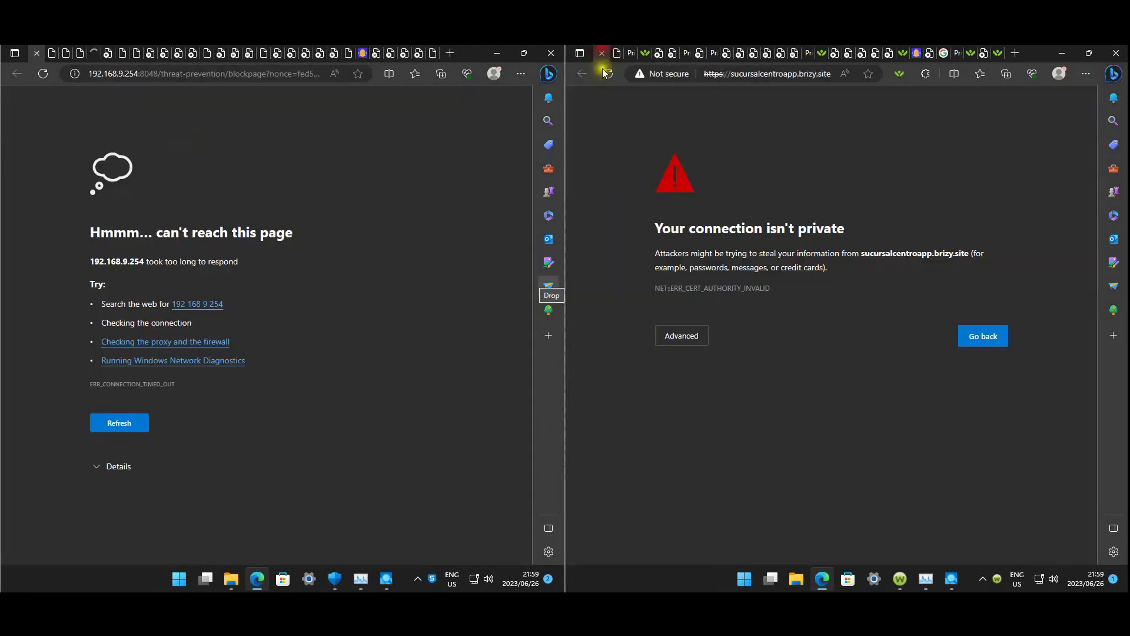
pyautogui.click(691, 348)
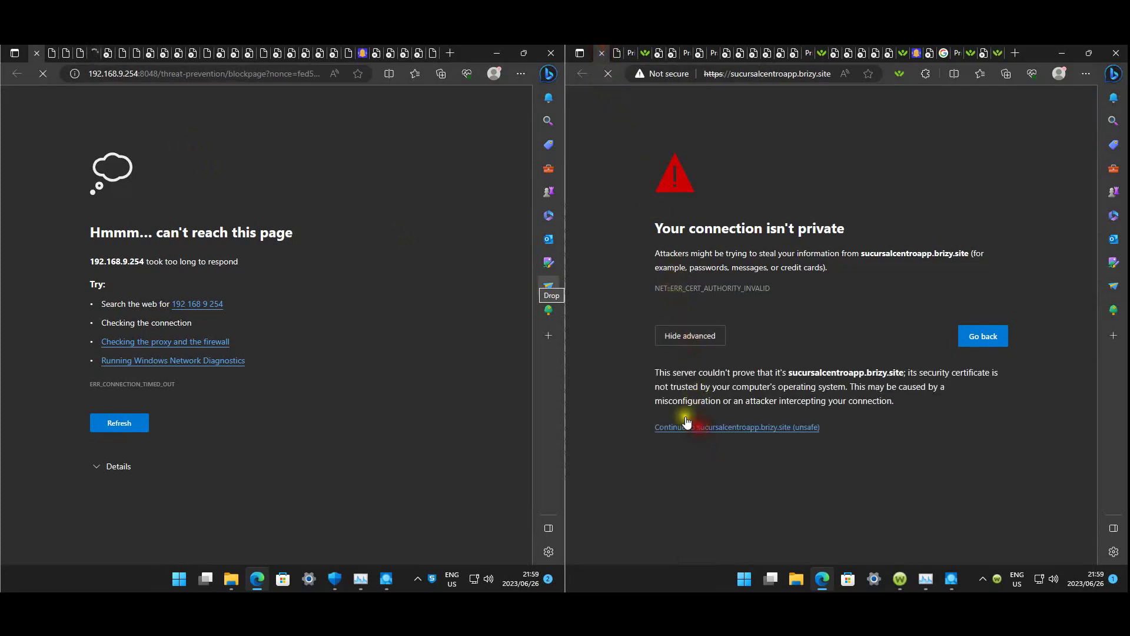
pyautogui.hotkey('ctrl', 'Tab')
pyautogui.hotkey('ctrl', 'Tab')
pyautogui.hotkey('ctrl', 'Tab')
pyautogui.hotkey('ctrl', 'Tab')
pyautogui.hotkey('ctrl', 'Tab')
pyautogui.hotkey('ctrl', 'Tab')
pyautogui.hotkey('ctrl', 'Tab')
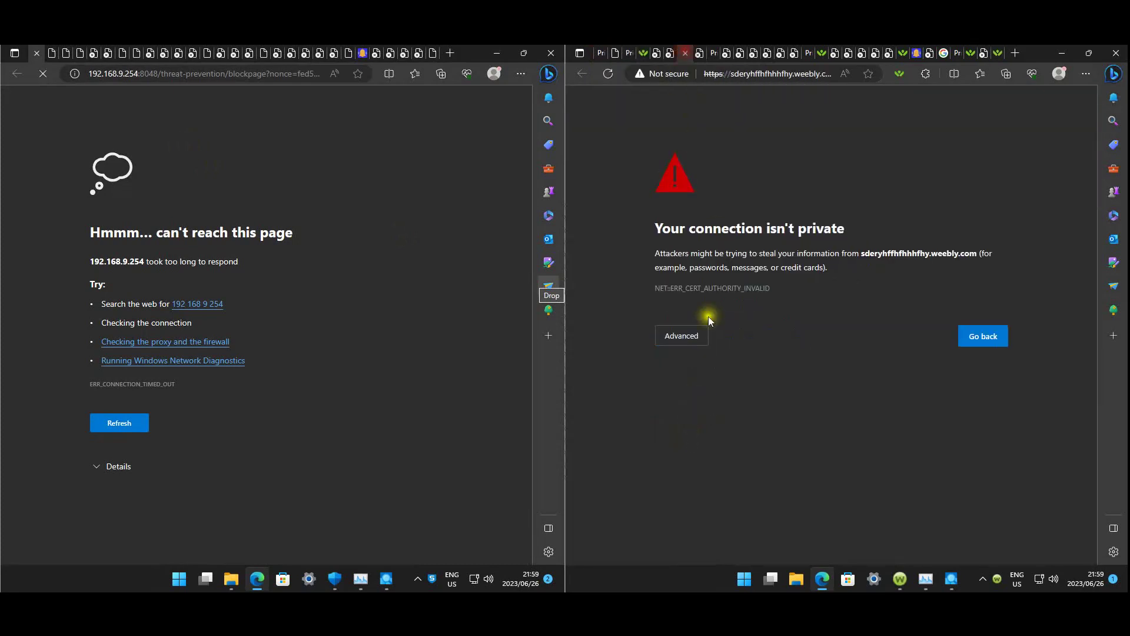
pyautogui.hotkey('ctrl', 'Tab')
pyautogui.hotkey('ctrl', 'Tab')
pyautogui.hotkey('ctrl', 'Tab')
pyautogui.hotkey('ctrl', 'Tab')
pyautogui.hotkey('ctrl', 'Tab')
pyautogui.hotkey('ctrl', 'Tab')
pyautogui.hotkey('ctrl', 'Tab')
pyautogui.hotkey('ctrl', 'Tab')
pyautogui.hotkey('ctrl', 'Tab')
pyautogui.hotkey('ctrl', 'Tab')
pyautogui.hotkey('ctrl', 'Tab')
pyautogui.hotkey('ctrl', 'Tab')
pyautogui.hotkey('ctrl', 'Tab')
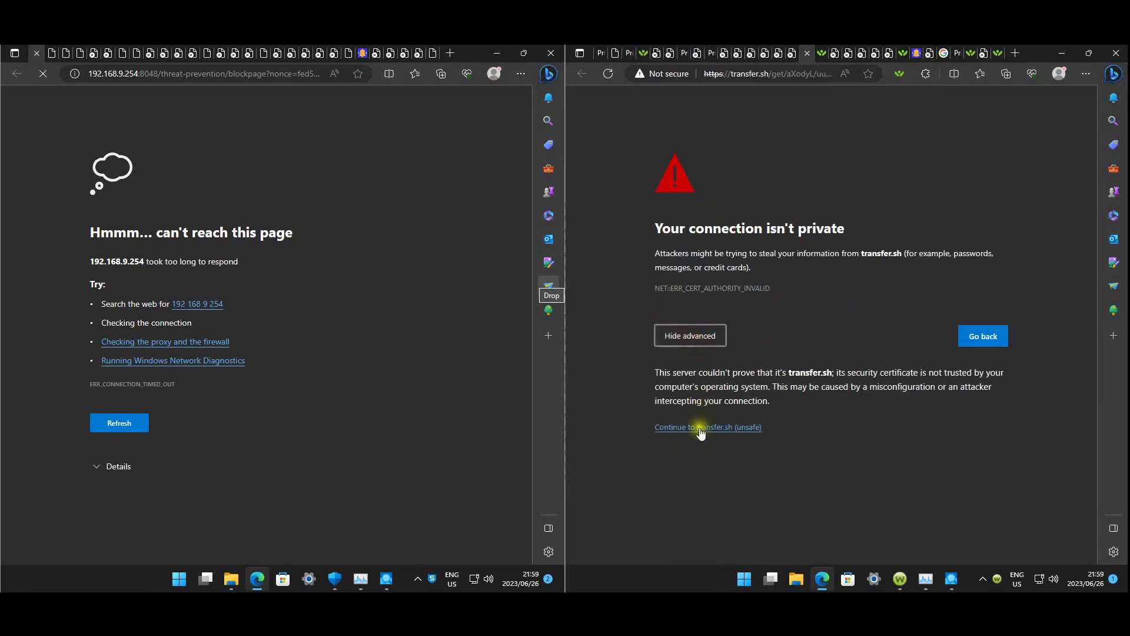
pyautogui.hotkey('ctrl', 'Tab')
pyautogui.hotkey('ctrl', 'Tab')
pyautogui.hotkey('ctrl', 'Tab')
pyautogui.hotkey('ctrl', 'Tab')
pyautogui.hotkey('ctrl', 'Tab')
pyautogui.hotkey('ctrl', 'Tab')
pyautogui.hotkey('ctrl', 'Tab')
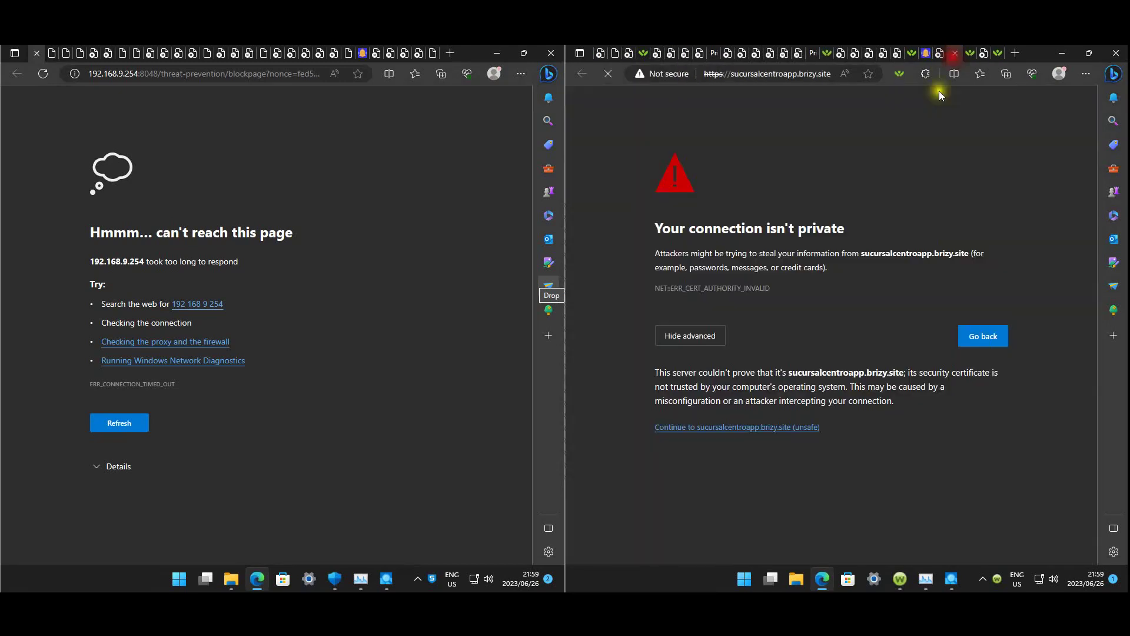
# Go through all the website tabs on the Webroot machine and examine which pages are blocked or unreachable
pyautogui.hotkey('ctrl', 'Tab')
pyautogui.hotkey('ctrl', 'Tab')
pyautogui.hotkey('ctrl', 'Tab')
pyautogui.hotkey('ctrl', 'Tab')
pyautogui.hotkey('ctrl', 'Tab')
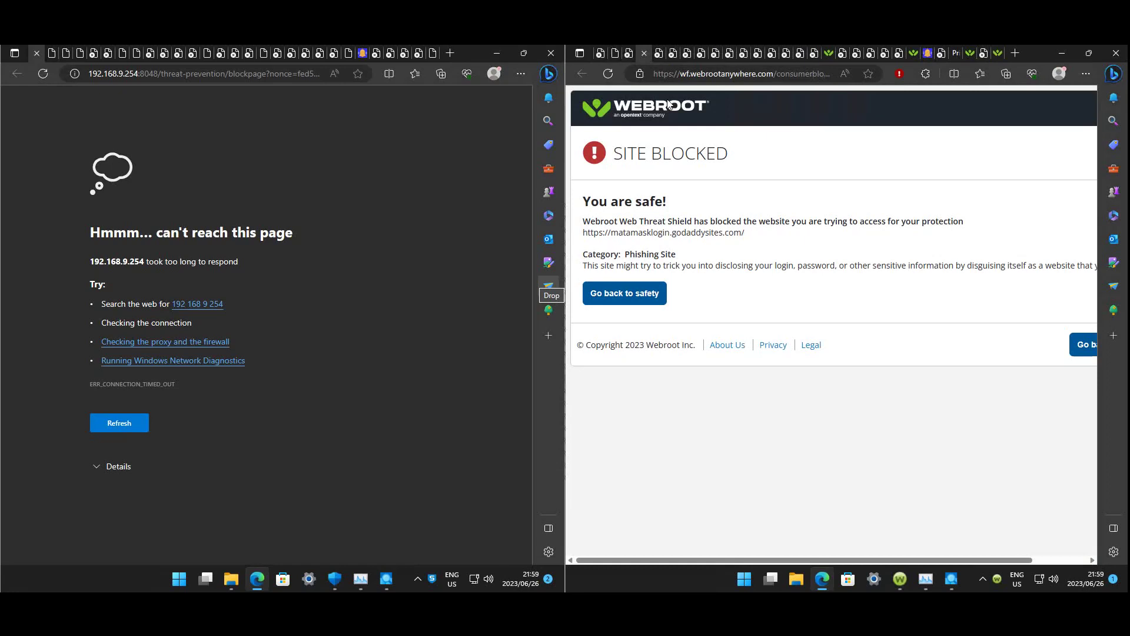
pyautogui.hotkey('ctrl', 'Tab')
pyautogui.hotkey('ctrl', 'Tab')
pyautogui.hotkey('ctrl', 'Tab')
pyautogui.hotkey('ctrl', 'Tab')
pyautogui.hotkey('ctrl', 'Tab')
pyautogui.hotkey('ctrl', 'Tab')
pyautogui.hotkey('ctrl', 'Tab')
pyautogui.hotkey('ctrl', 'Tab')
pyautogui.hotkey('ctrl', 'Tab')
pyautogui.hotkey('ctrl', 'Tab')
pyautogui.hotkey('ctrl', 'Tab')
pyautogui.hotkey('ctrl', 'Tab')
pyautogui.hotkey('ctrl', 'Tab')
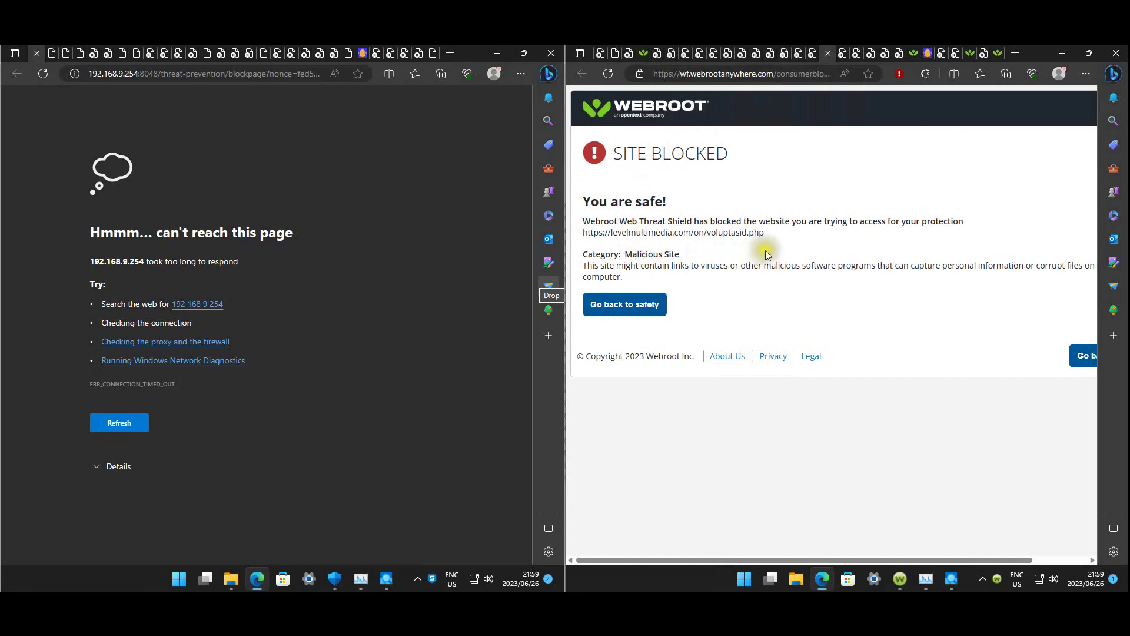
pyautogui.hotkey('ctrl', 'Tab')
pyautogui.hotkey('ctrl', 'Tab')
pyautogui.hotkey('ctrl', 'Tab')
pyautogui.hotkey('ctrl', 'Tab')
pyautogui.hotkey('ctrl', 'Tab')
pyautogui.hotkey('ctrl', 'Tab')
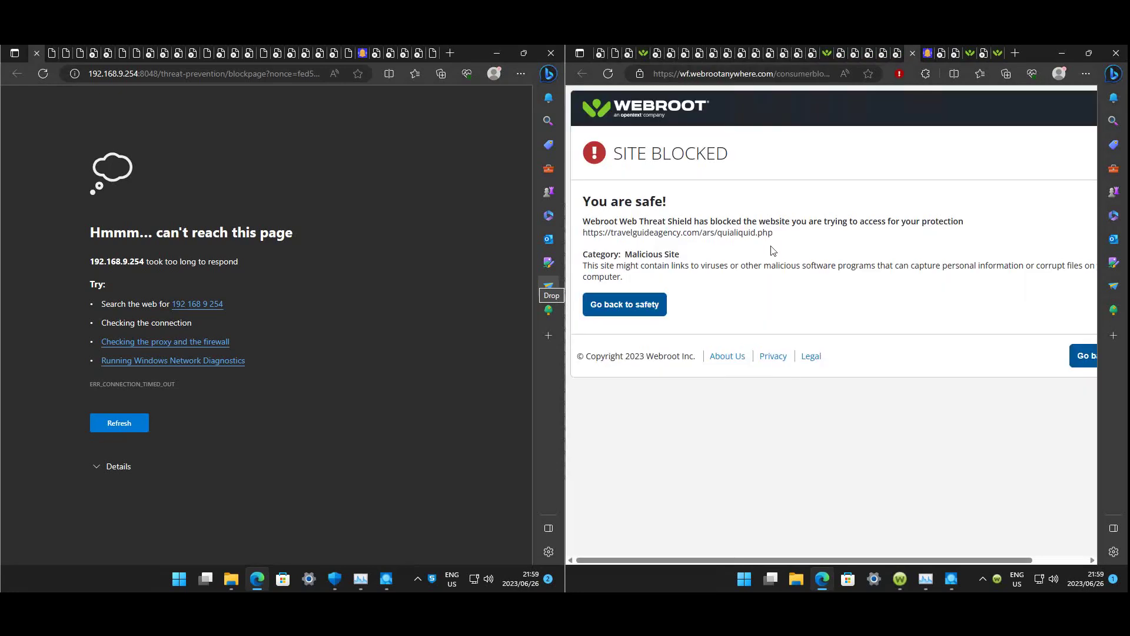
pyautogui.hotkey('ctrl', 'Tab')
pyautogui.hotkey('ctrl', 'Tab')
pyautogui.hotkey('ctrl', 'Tab')
pyautogui.hotkey('ctrl', 'Tab')
pyautogui.hotkey('ctrl', 'Tab')
pyautogui.hotkey('ctrl', 'Tab')
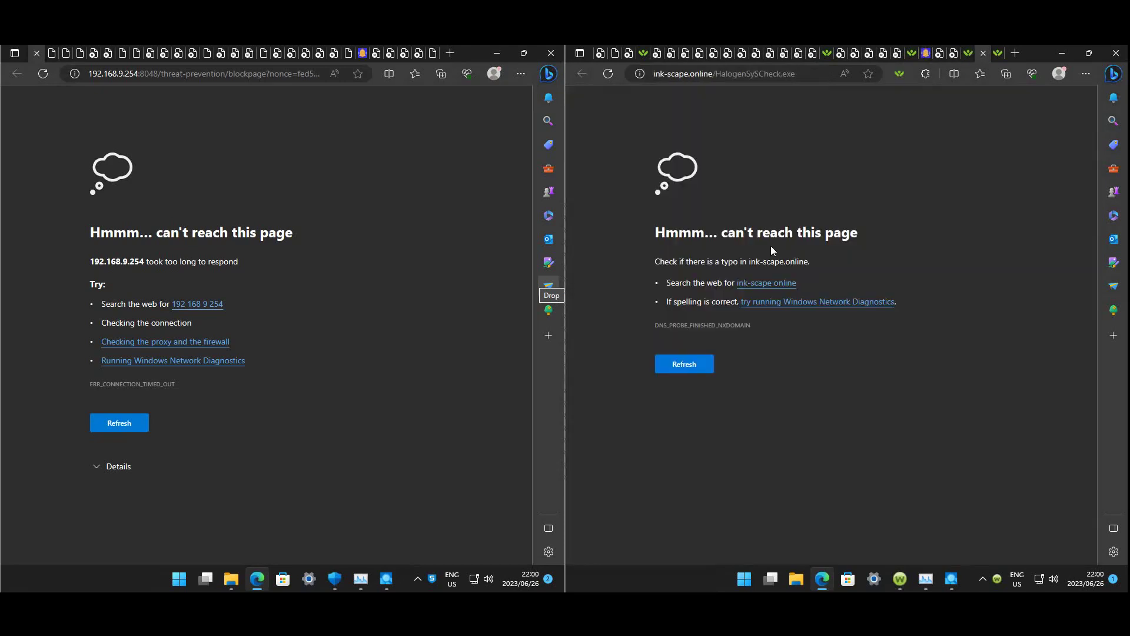
pyautogui.hotkey('ctrl', 'Tab')
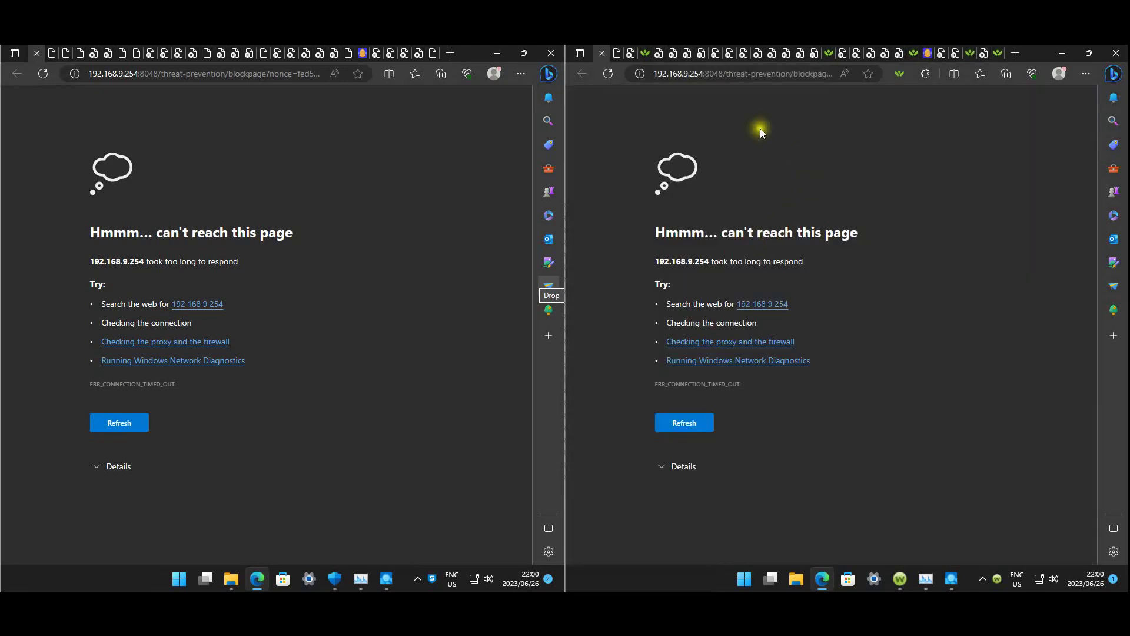
# Close the browsers on both machines, check the Sophos agent's status, and close the open security windows
pyautogui.click(932, 53)
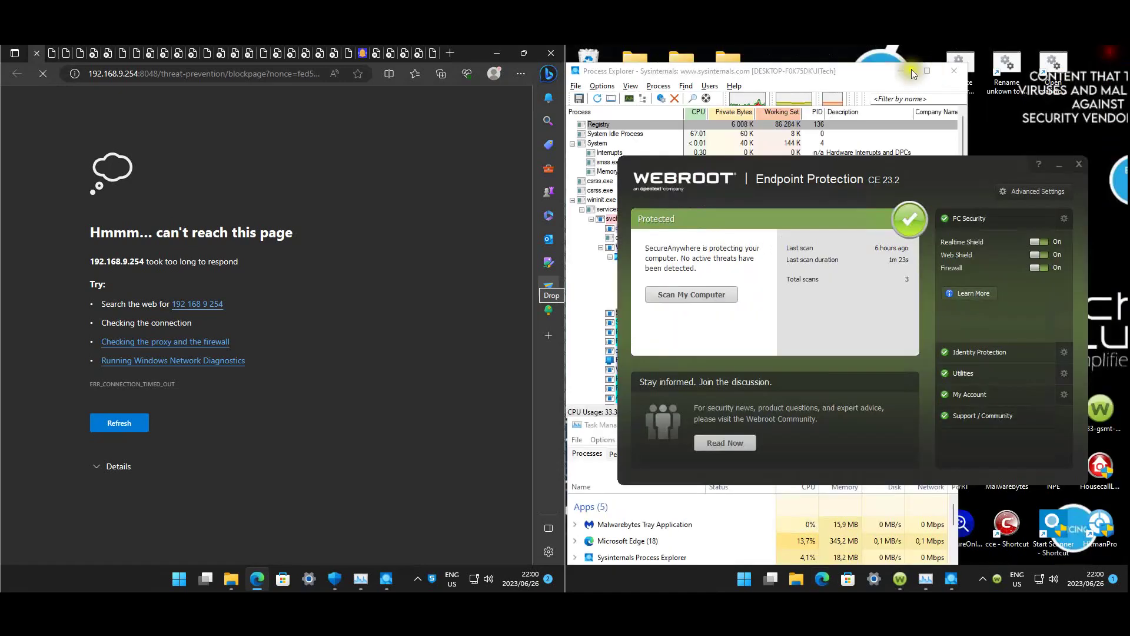
pyautogui.click(545, 55)
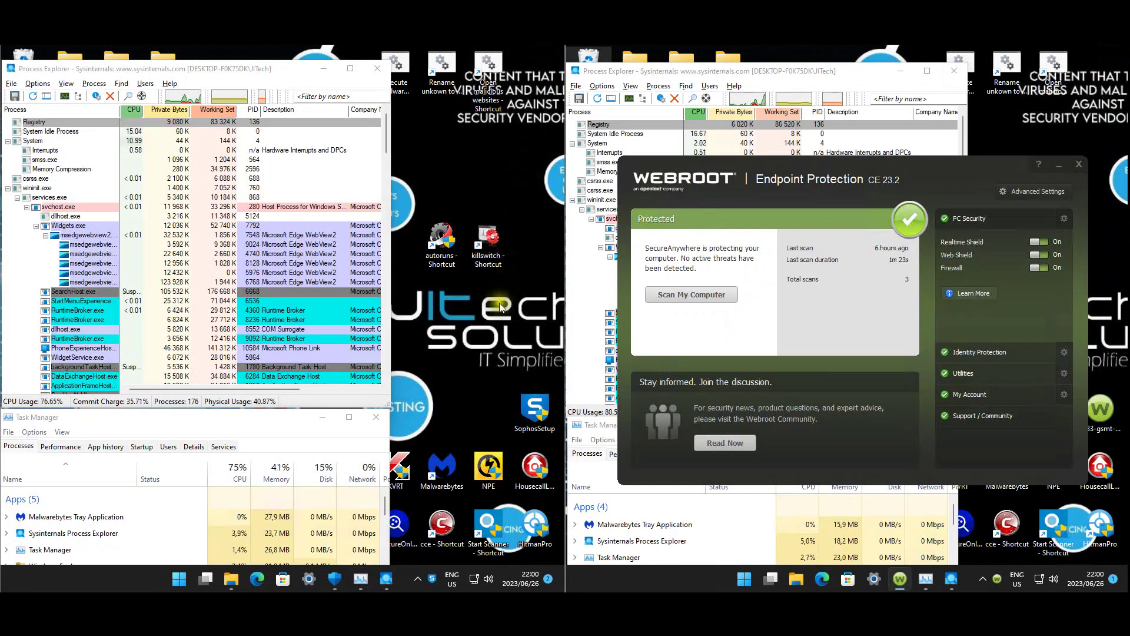
pyautogui.click(432, 580)
pyautogui.click(314, 580)
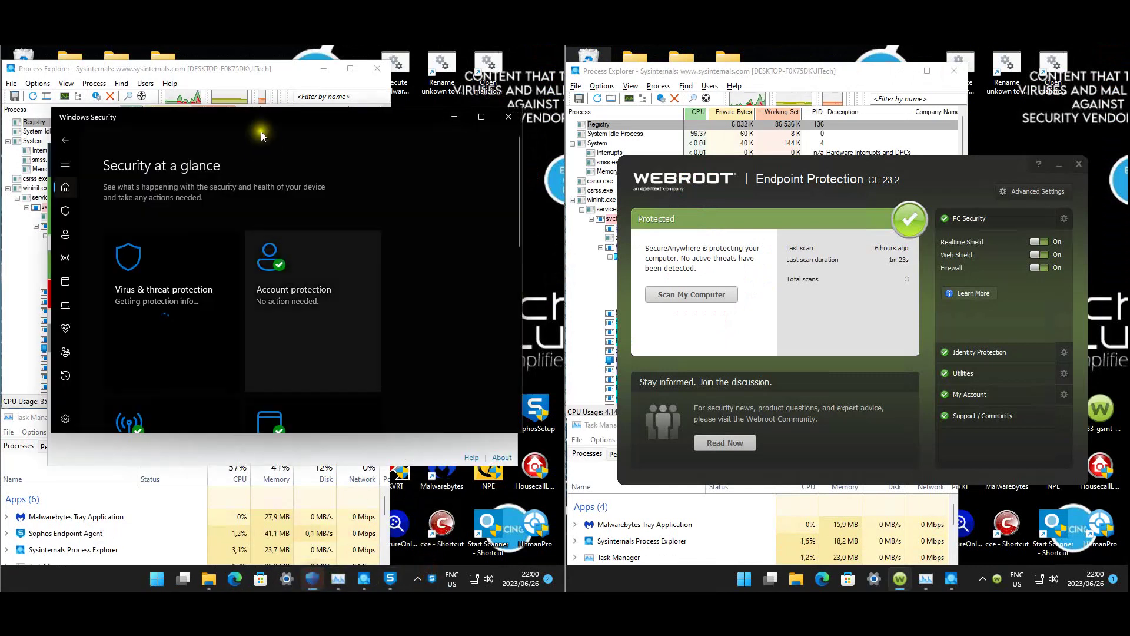
pyautogui.click(510, 118)
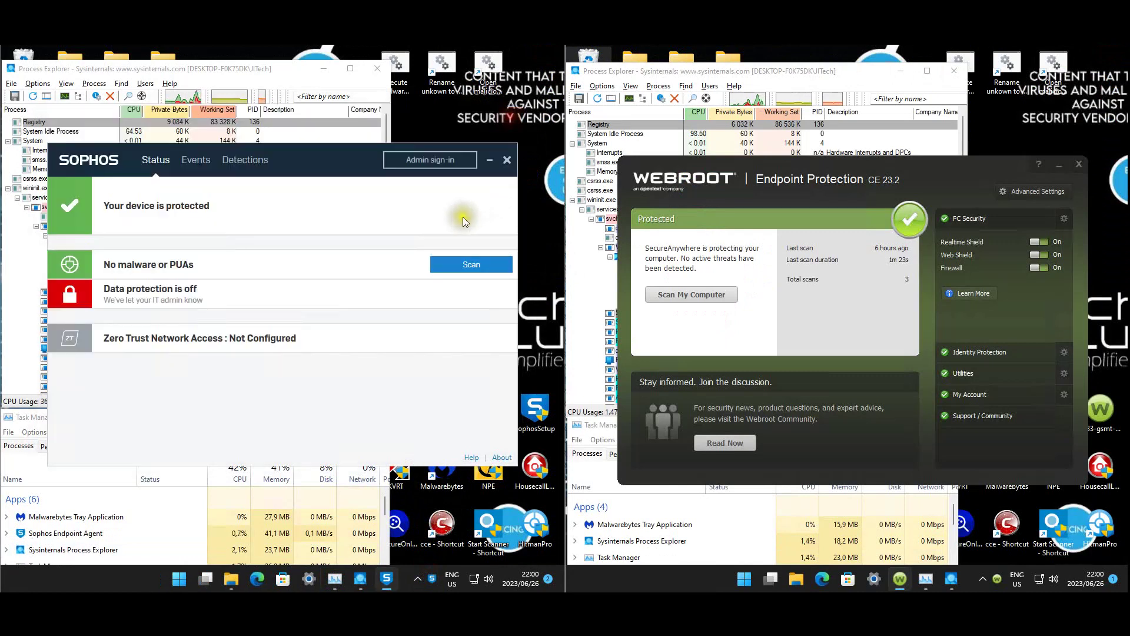
pyautogui.click(505, 161)
pyautogui.click(1079, 165)
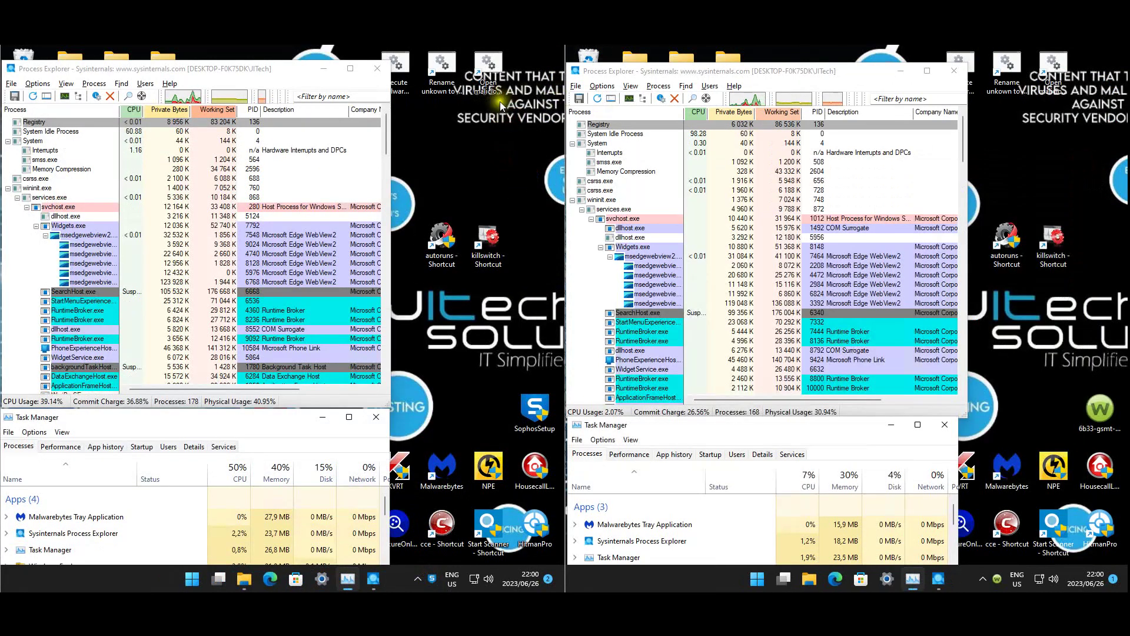
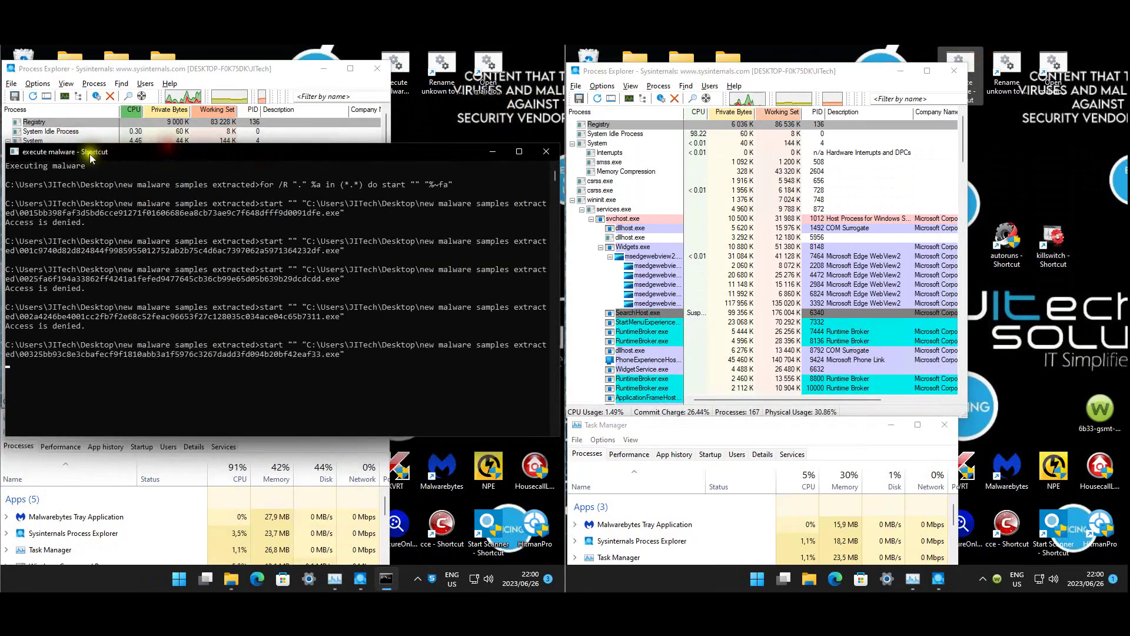
# Run the execute malware desktop shortcut on both machines to launch the extracted malware samples
pyautogui.doubleClick(976, 59)
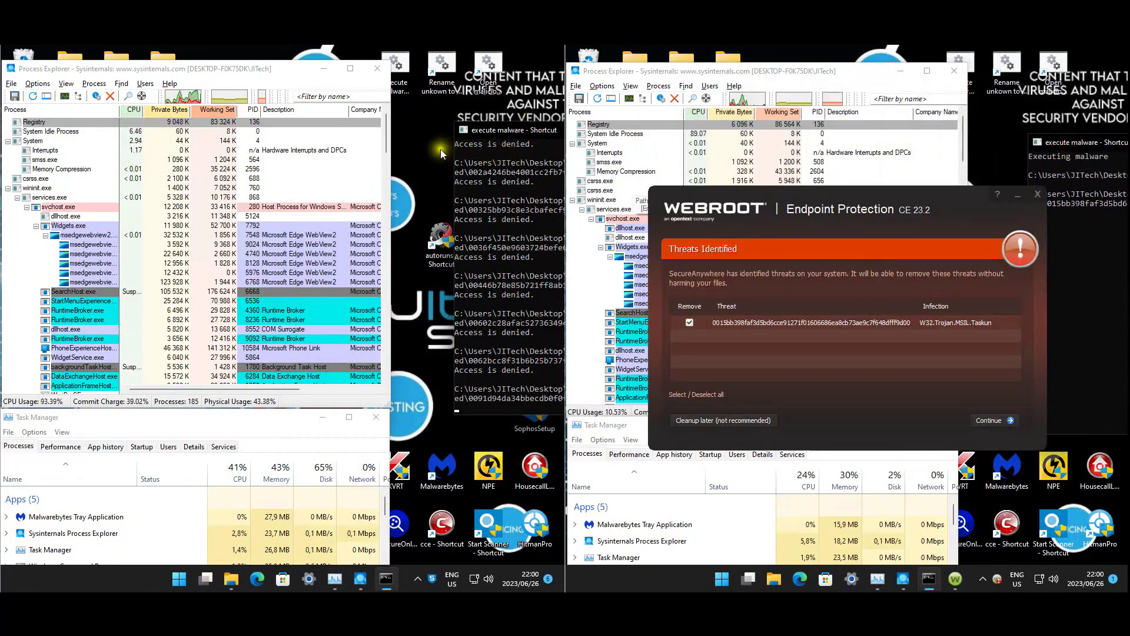
pyautogui.click(433, 146)
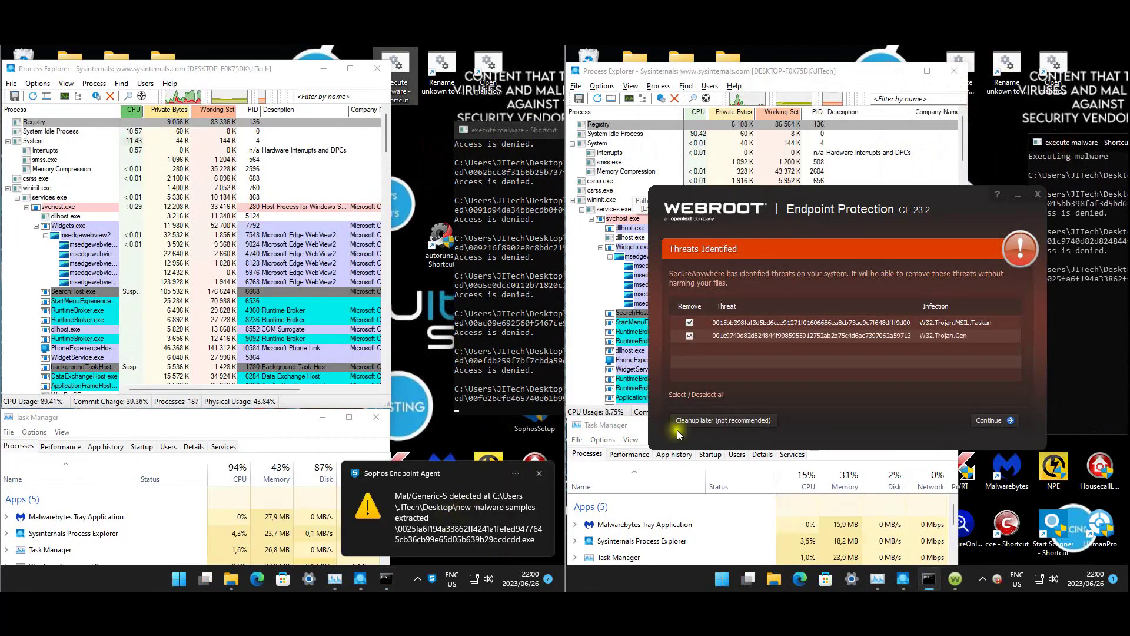
# Remove the first threats identified by Webroot and complete the cleanup through its follow-up scan
pyautogui.click(822, 147)
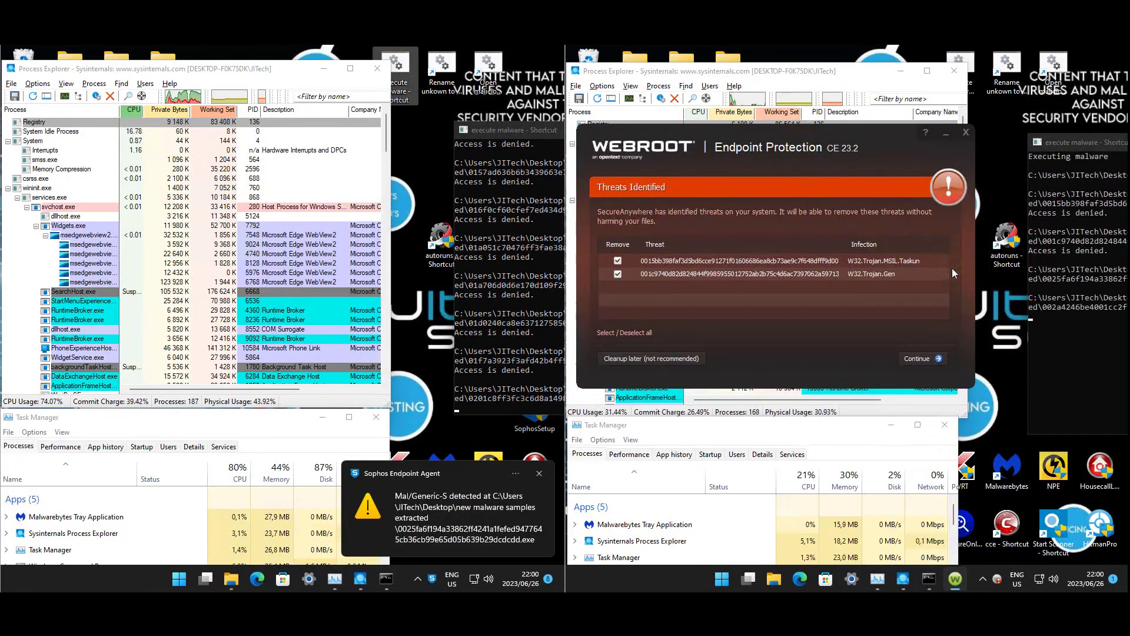
pyautogui.click(919, 361)
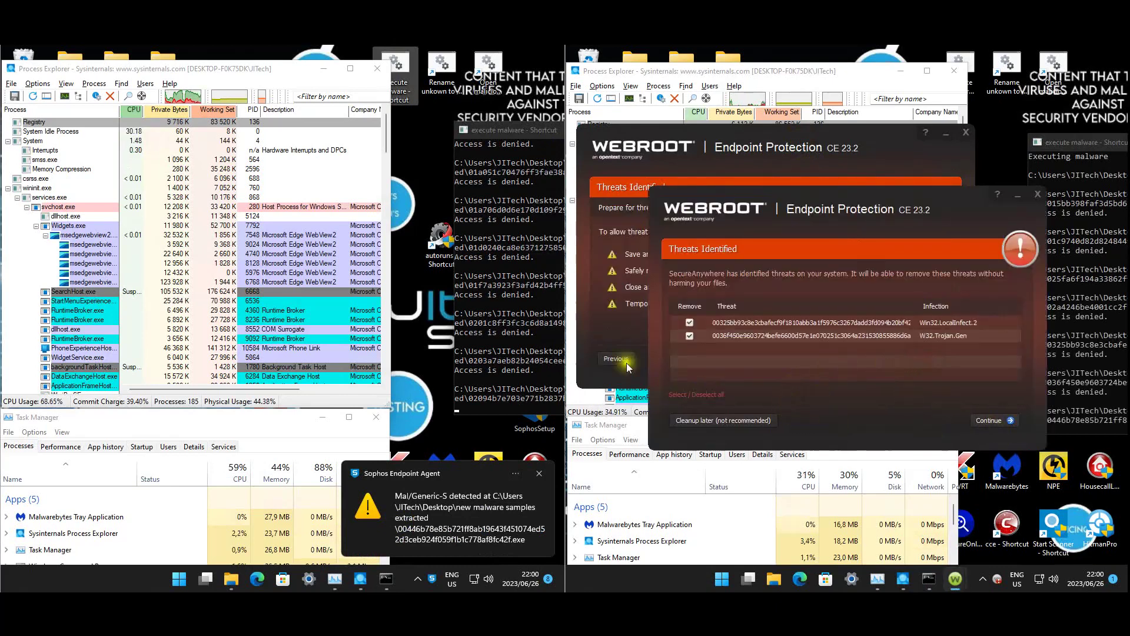
pyautogui.click(639, 334)
pyautogui.click(918, 359)
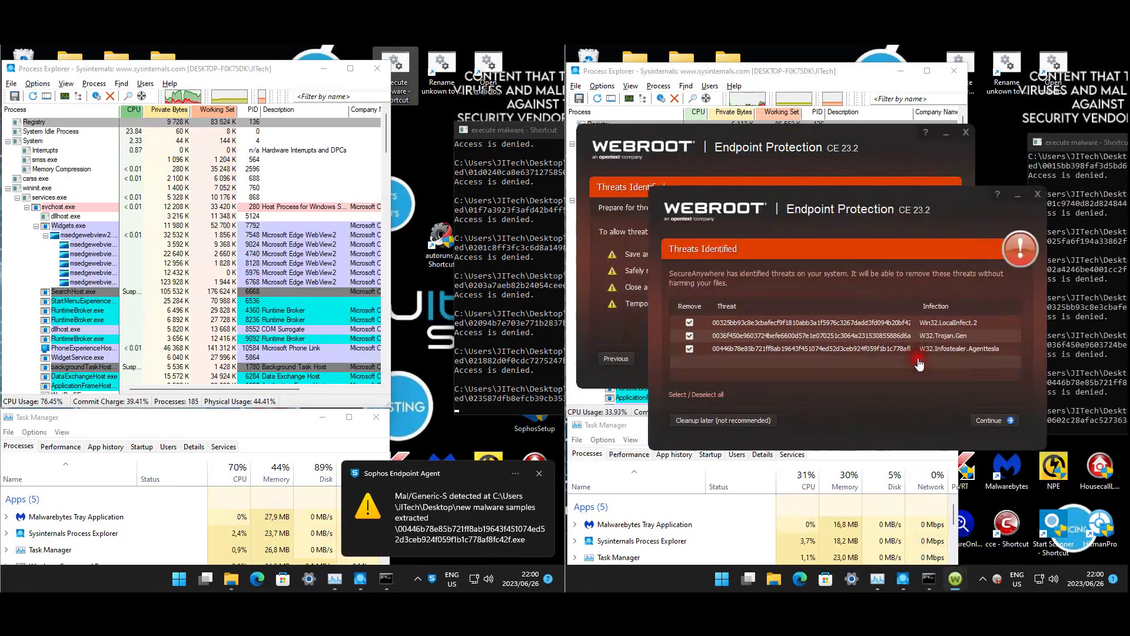
pyautogui.click(623, 335)
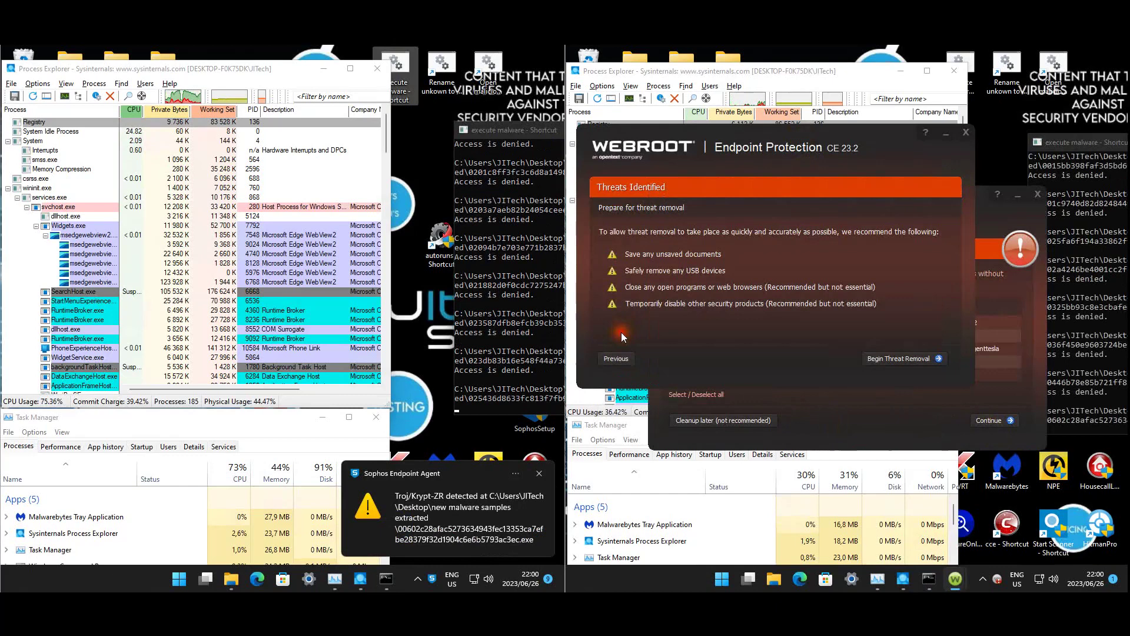
pyautogui.click(907, 358)
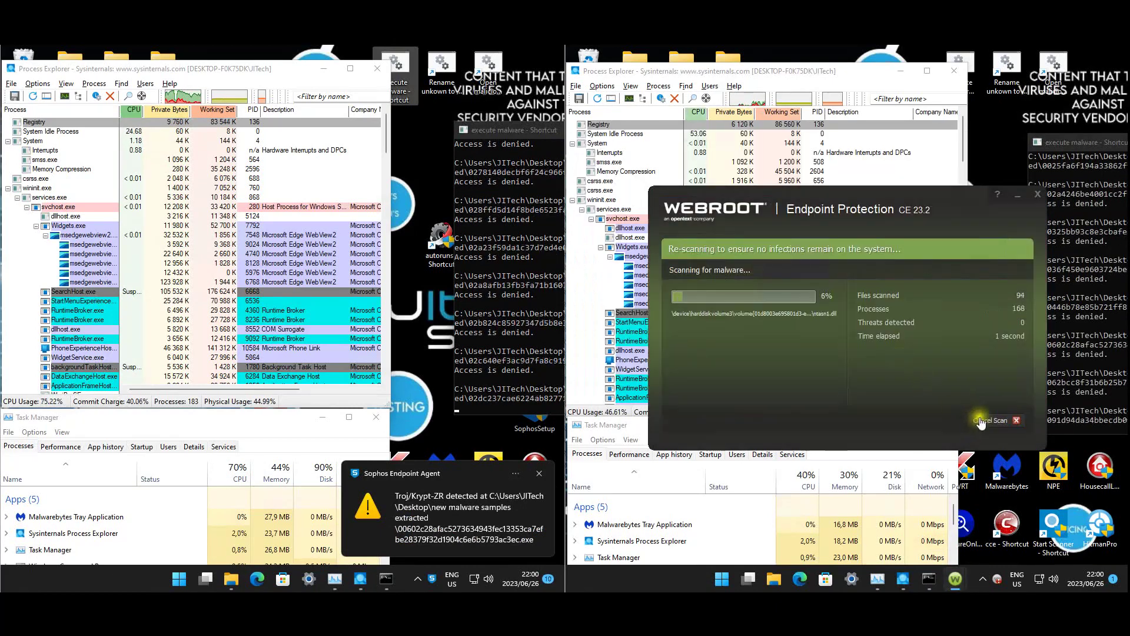
pyautogui.click(981, 421)
pyautogui.click(909, 353)
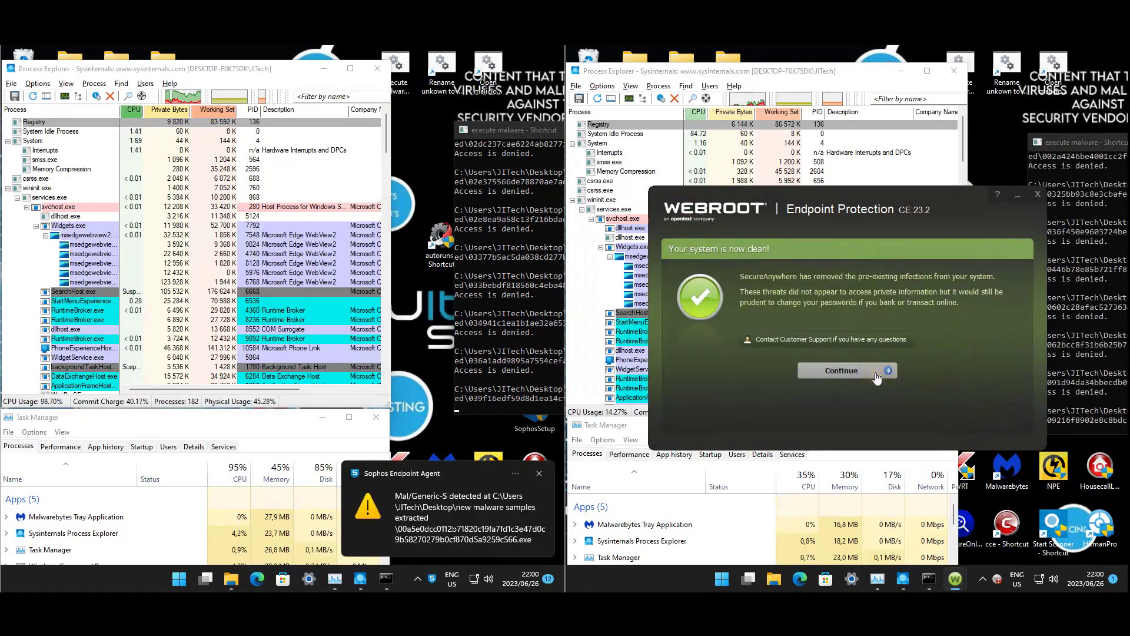
pyautogui.click(877, 371)
# Move Webroot's new threat alert aside and bring Process Explorer's VirusTotal column into view on the Webroot machine
pyautogui.moveTo(901, 153); pyautogui.dragTo(870, 130)
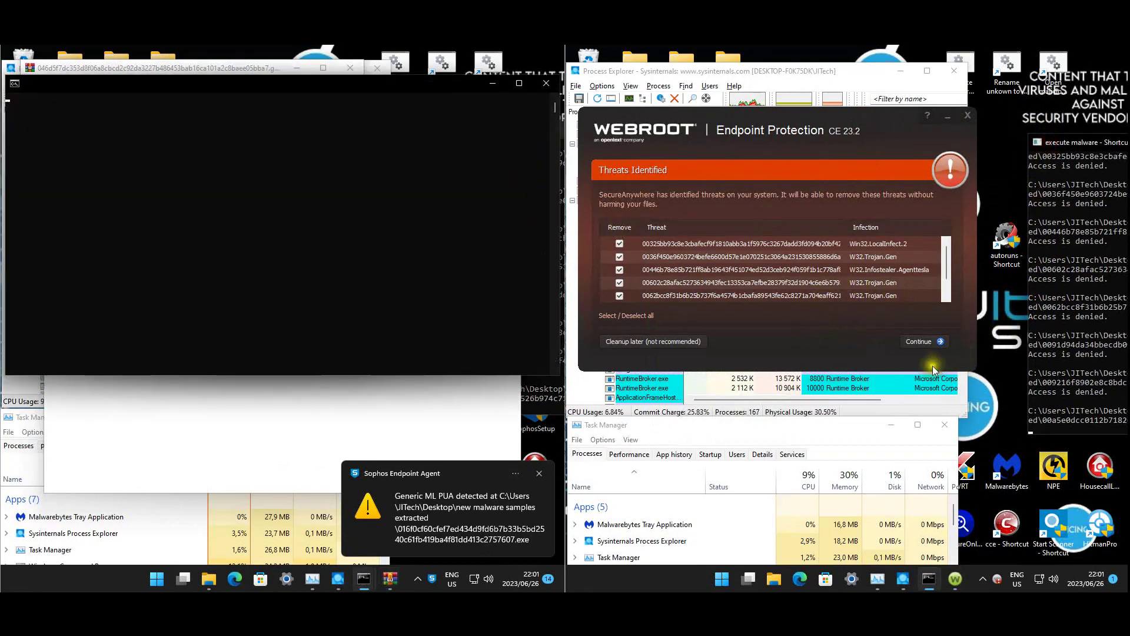
pyautogui.click(917, 402)
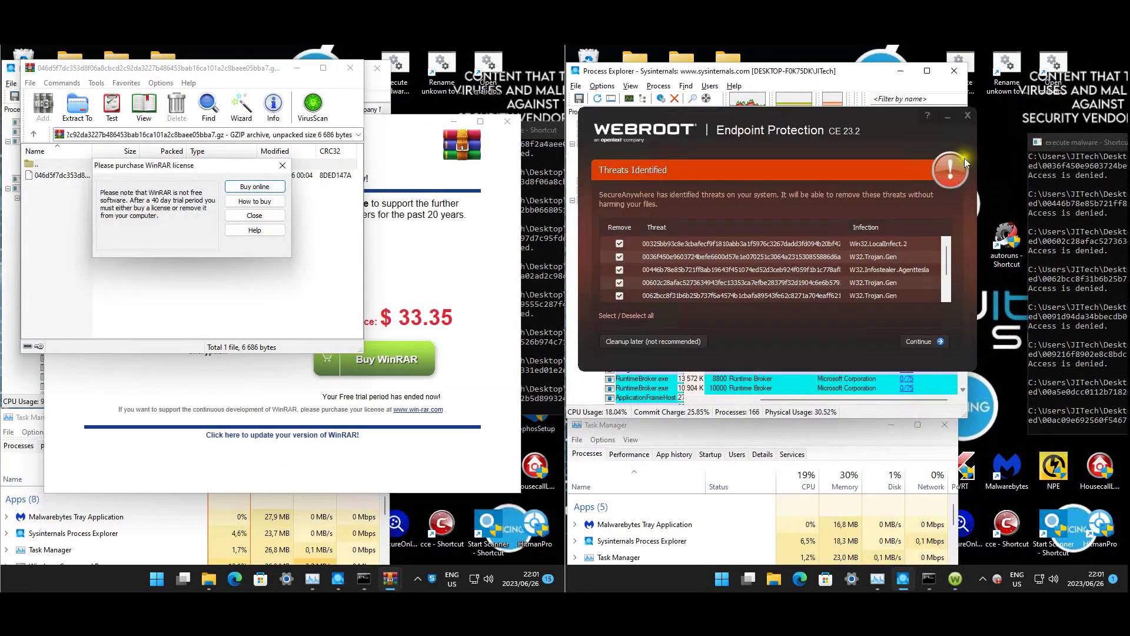
pyautogui.click(860, 87)
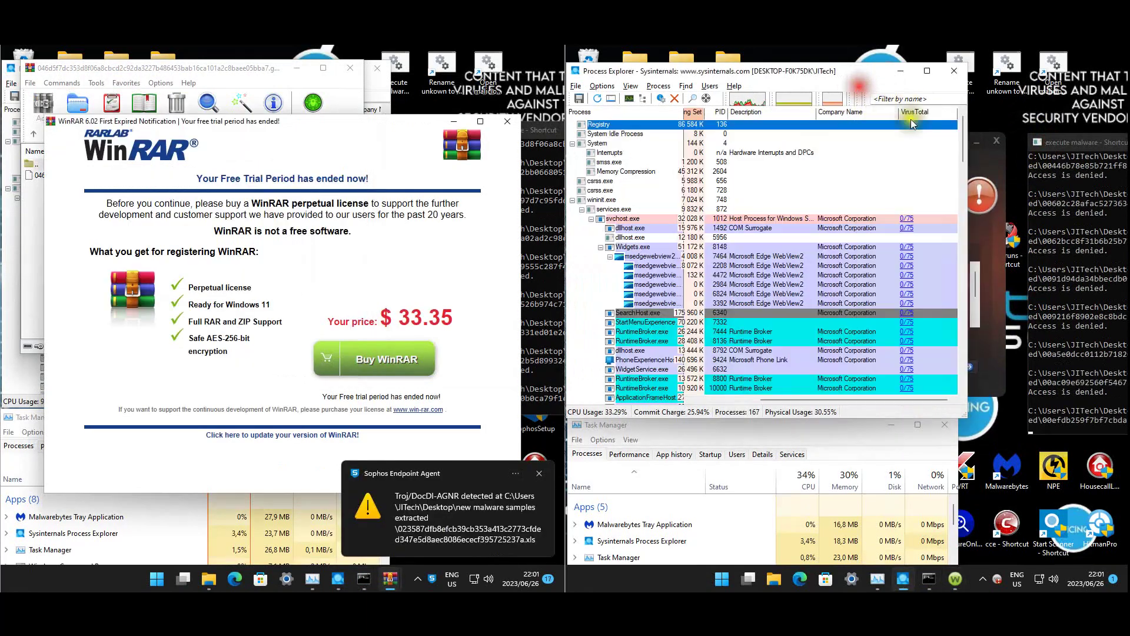
# Scroll the Webroot machine's process list, and close the WinRAR notices, the lega error message and the GZIP archive on the Sophos machine
pyautogui.moveTo(966, 139); pyautogui.dragTo(964, 361)
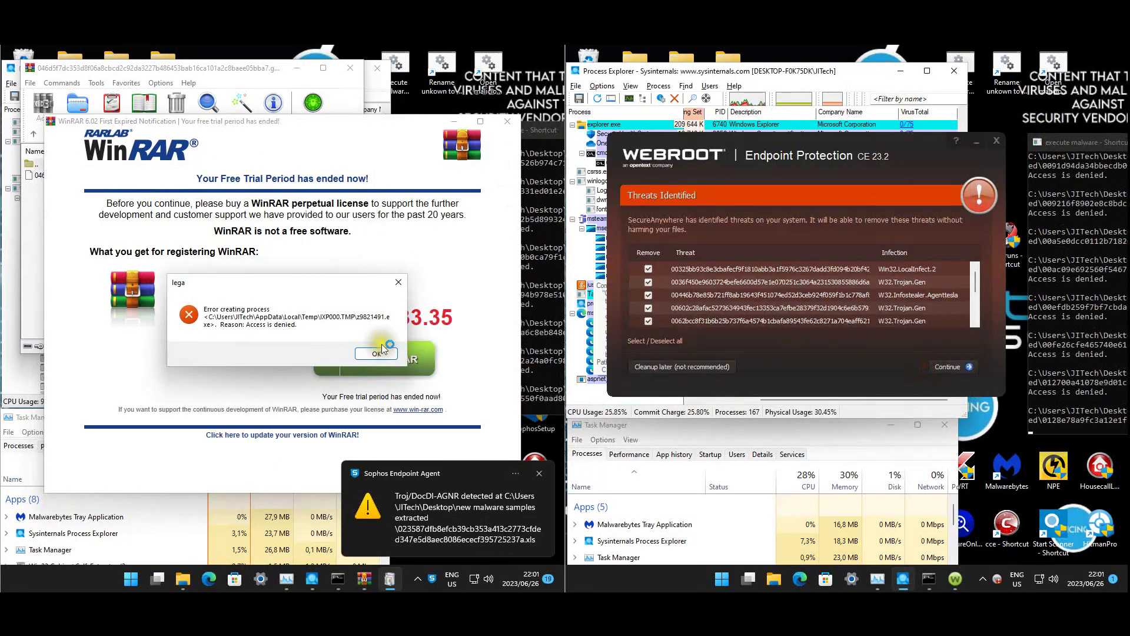
pyautogui.click(507, 125)
pyautogui.click(376, 353)
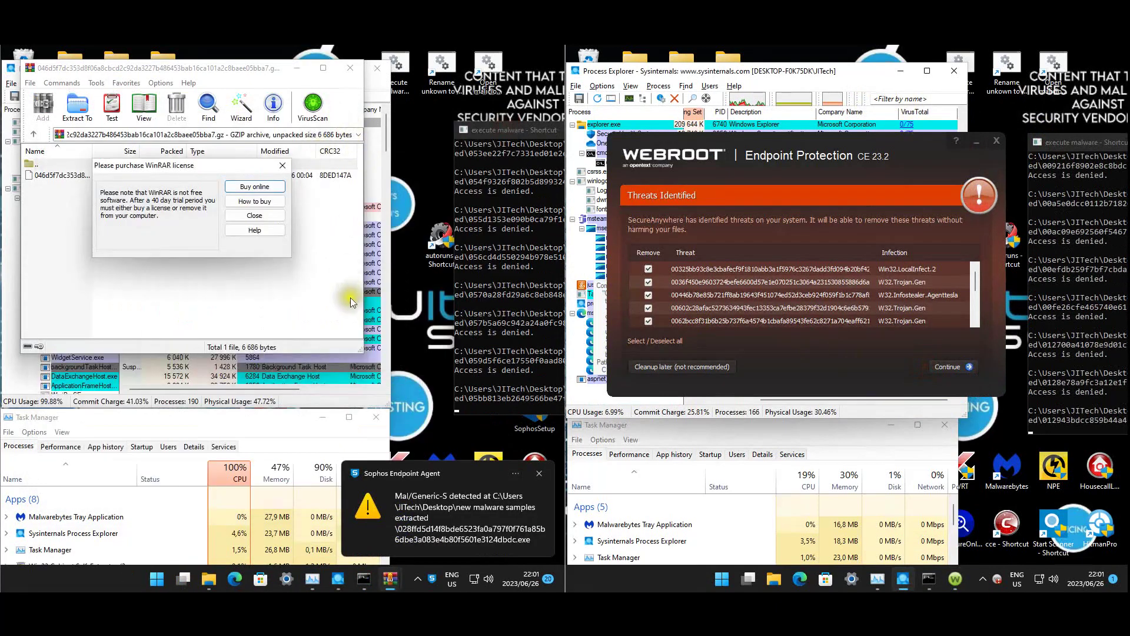
pyautogui.click(258, 215)
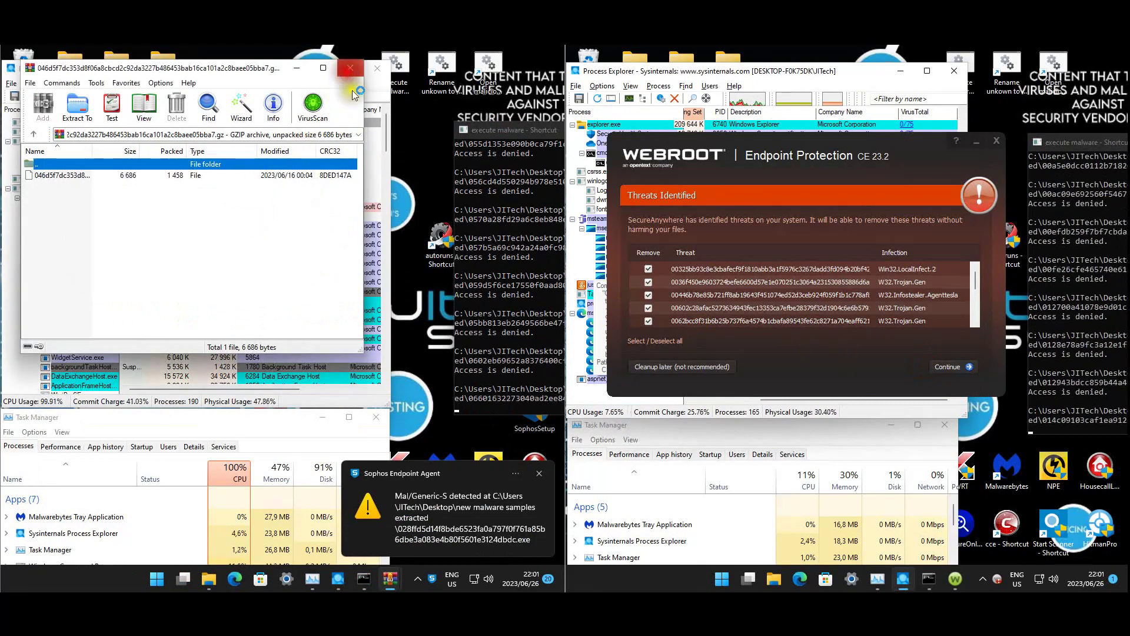
pyautogui.click(350, 67)
# Try to run the Revised DEBIT application from the RAR archive on the Sophos machine, and close the archive and diagnostic windows
pyautogui.doubleClick(227, 178)
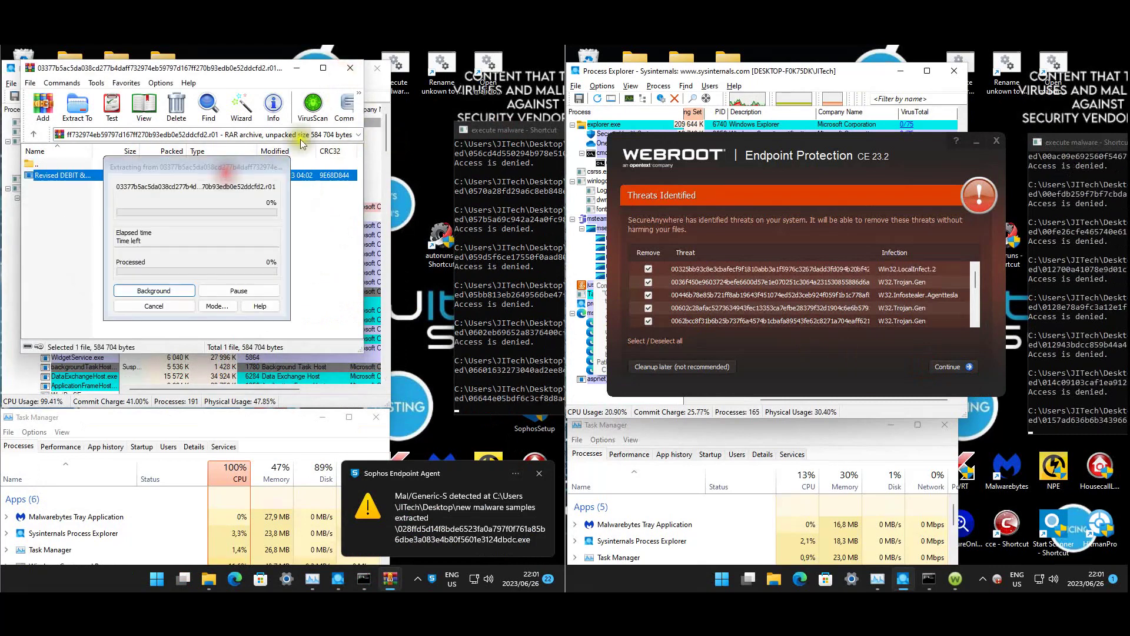
pyautogui.click(351, 68)
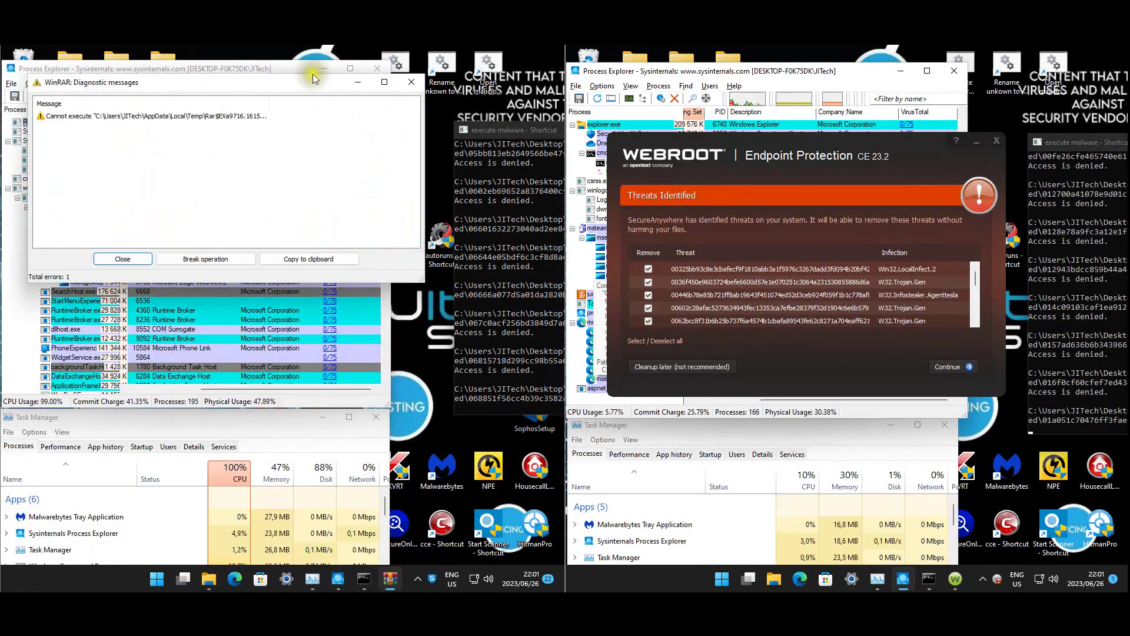
pyautogui.click(411, 82)
# Bring the malware processes under explorer.exe into view in the Sophos machine's Process Explorer and dismiss the samples' error messages
pyautogui.moveTo(390, 131); pyautogui.dragTo(387, 253)
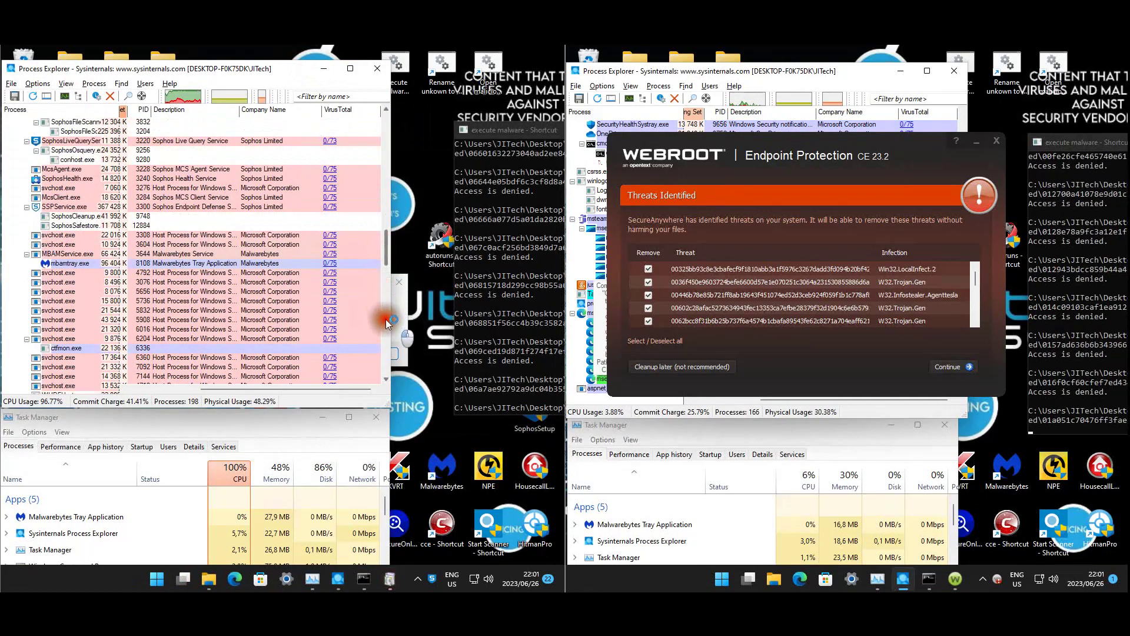
pyautogui.moveTo(387, 323); pyautogui.dragTo(387, 322)
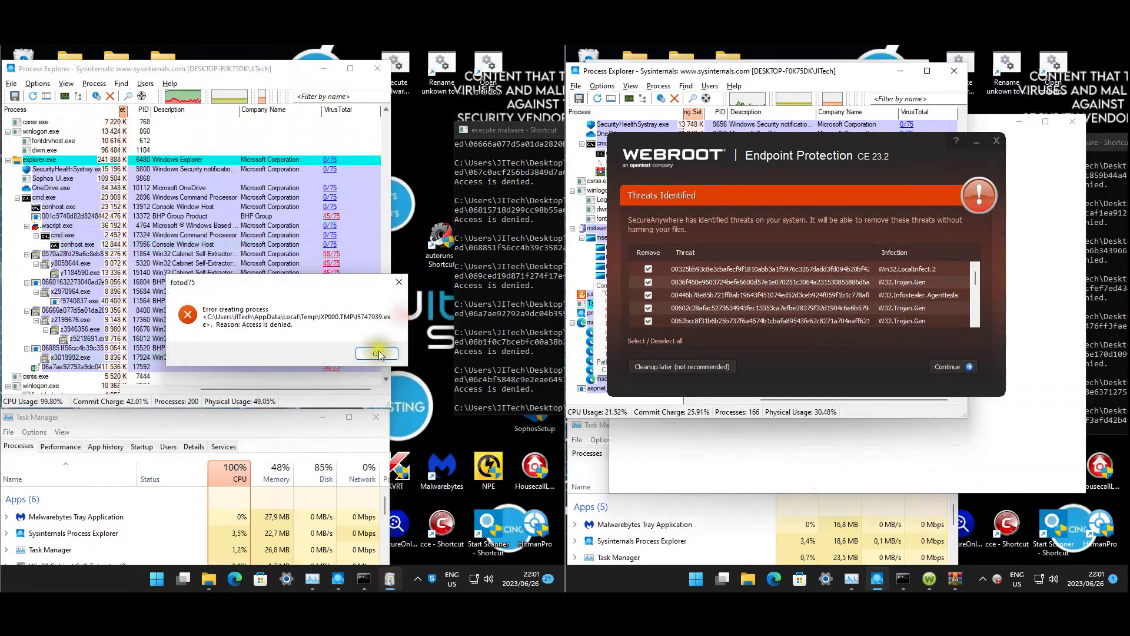
pyautogui.click(403, 401)
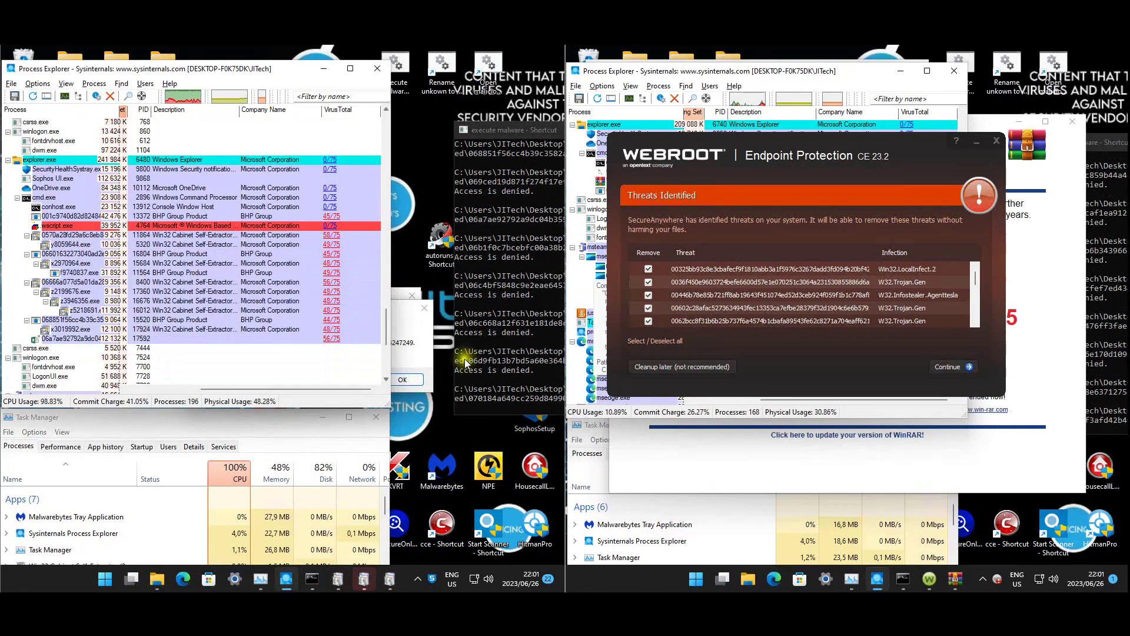
pyautogui.click(417, 384)
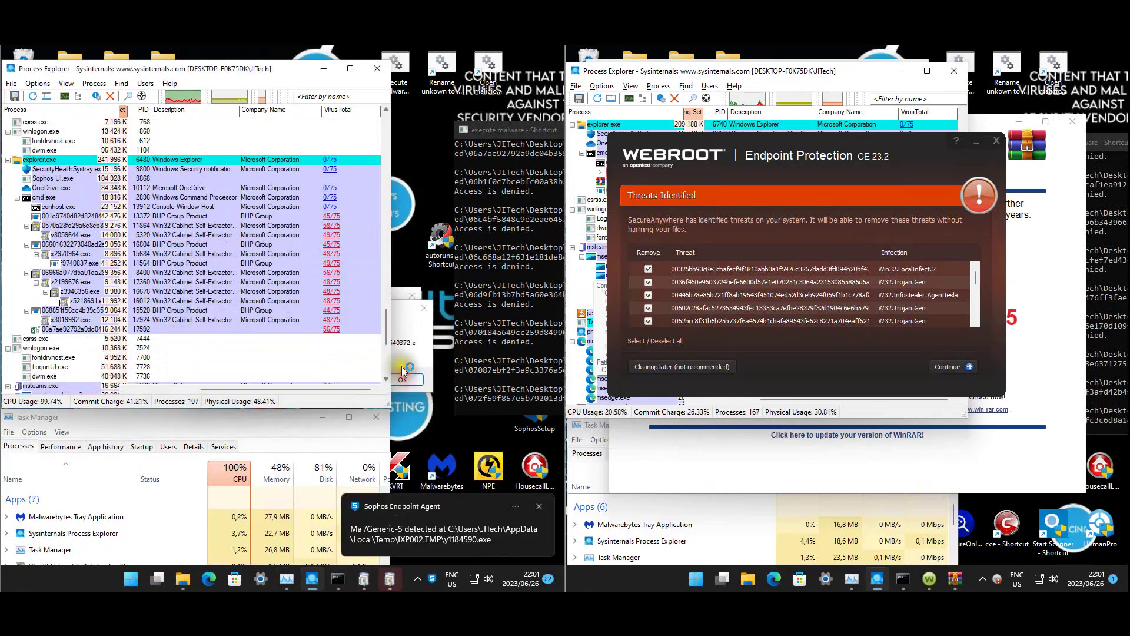
pyautogui.click(404, 377)
pyautogui.click(372, 407)
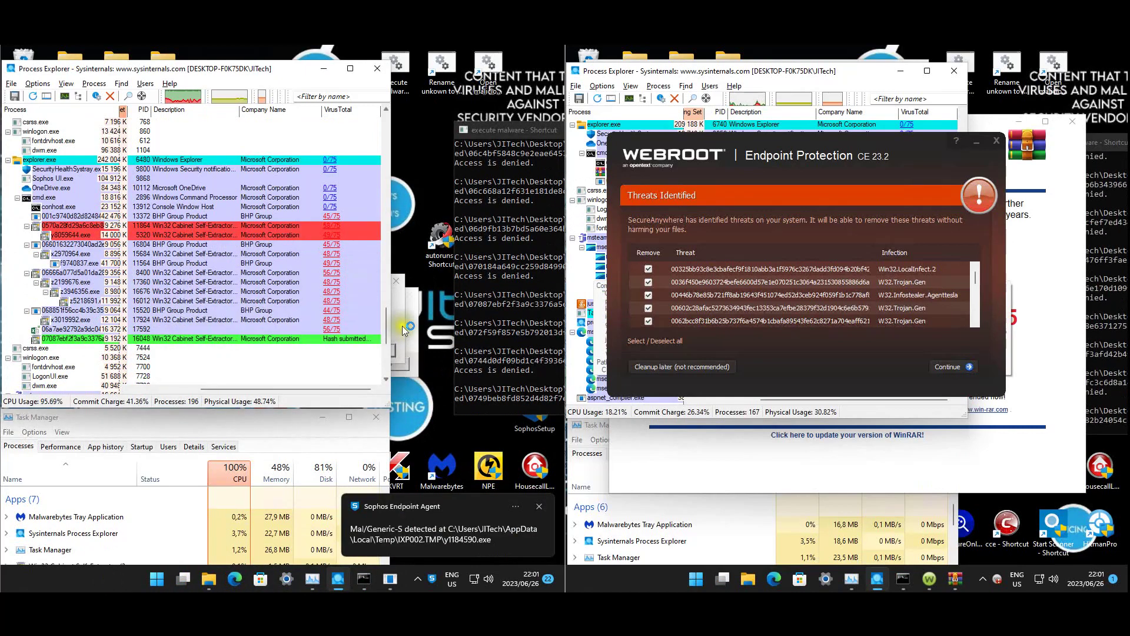
pyautogui.click(380, 370)
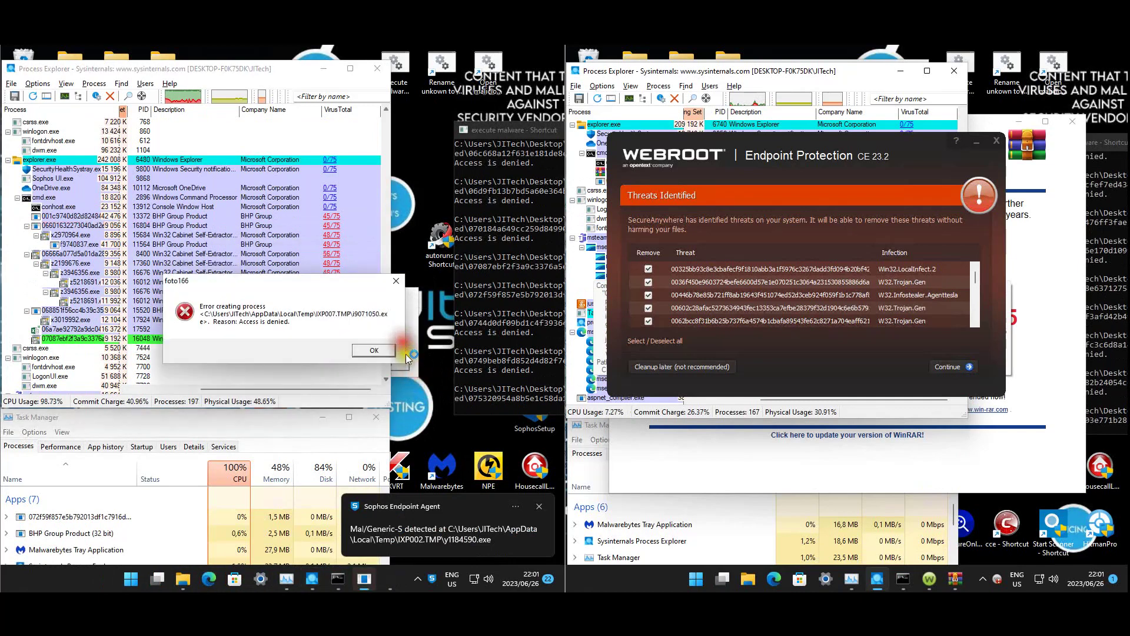
pyautogui.click(387, 352)
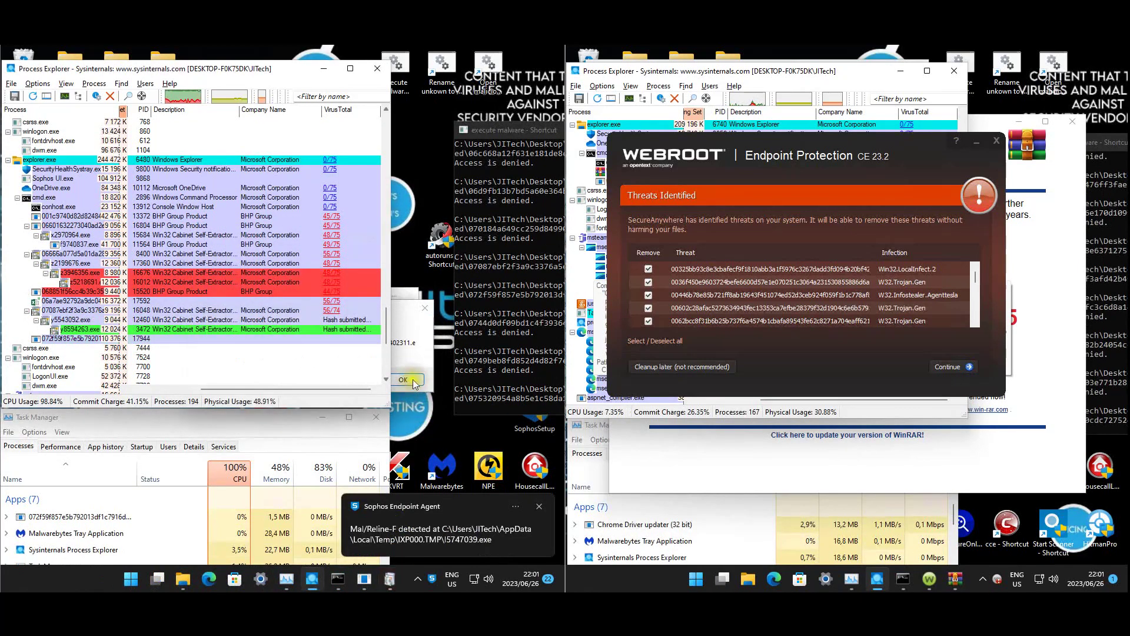
pyautogui.click(400, 375)
pyautogui.click(405, 377)
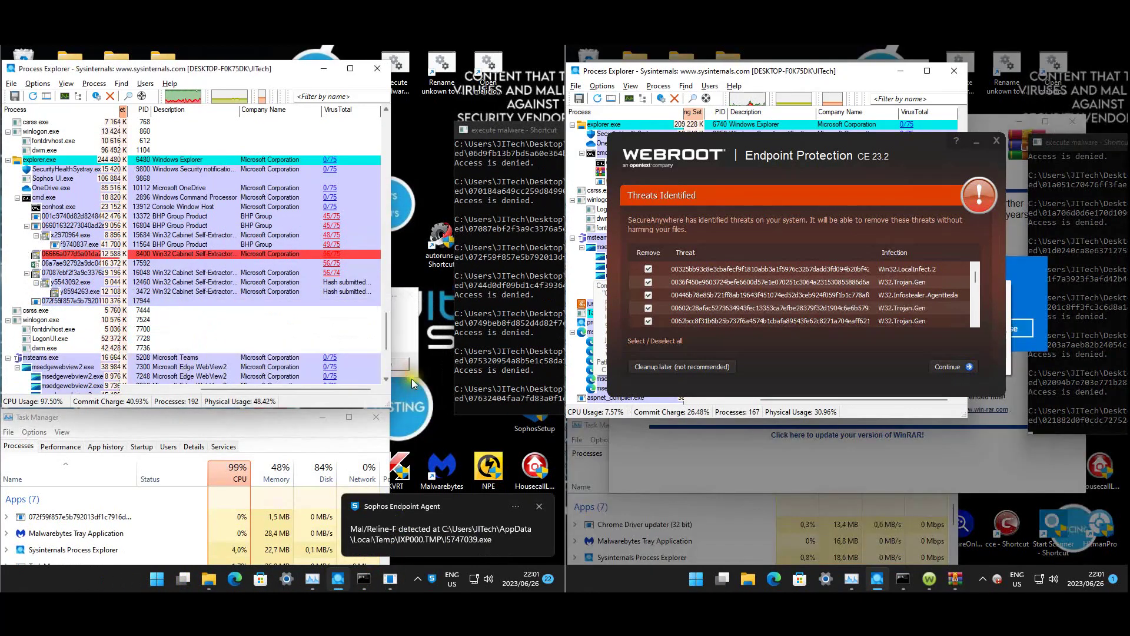
pyautogui.click(401, 371)
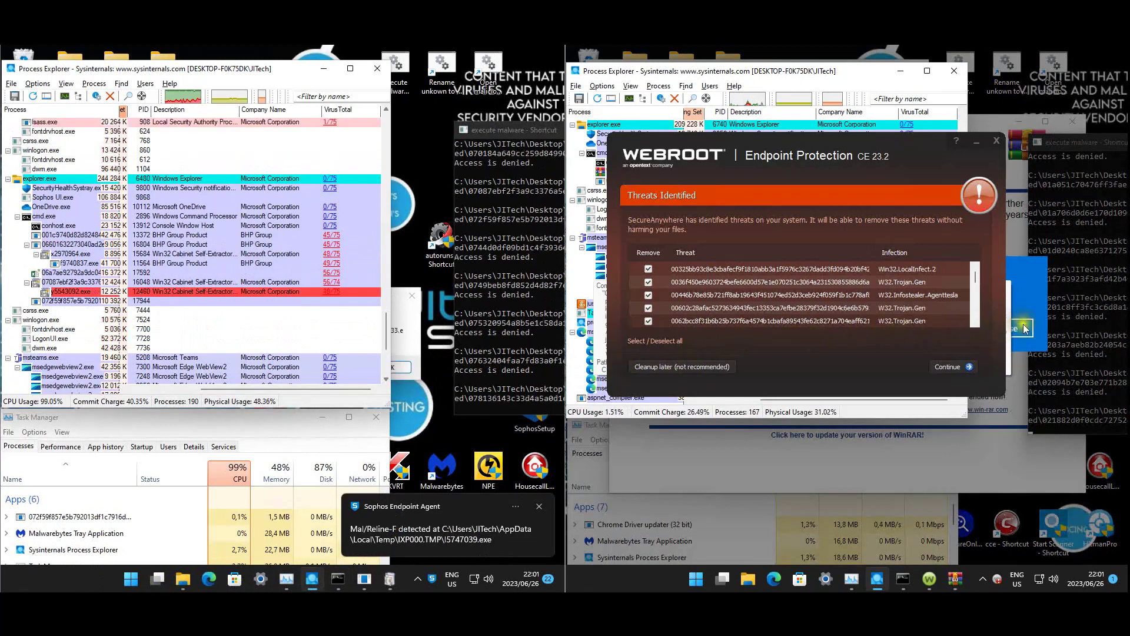
# Close the WinRAR trial notice on the Webroot machine, and move the execute malware window and the Webroot alert lower
pyautogui.click(1073, 120)
pyautogui.moveTo(1061, 140); pyautogui.dragTo(1067, 195)
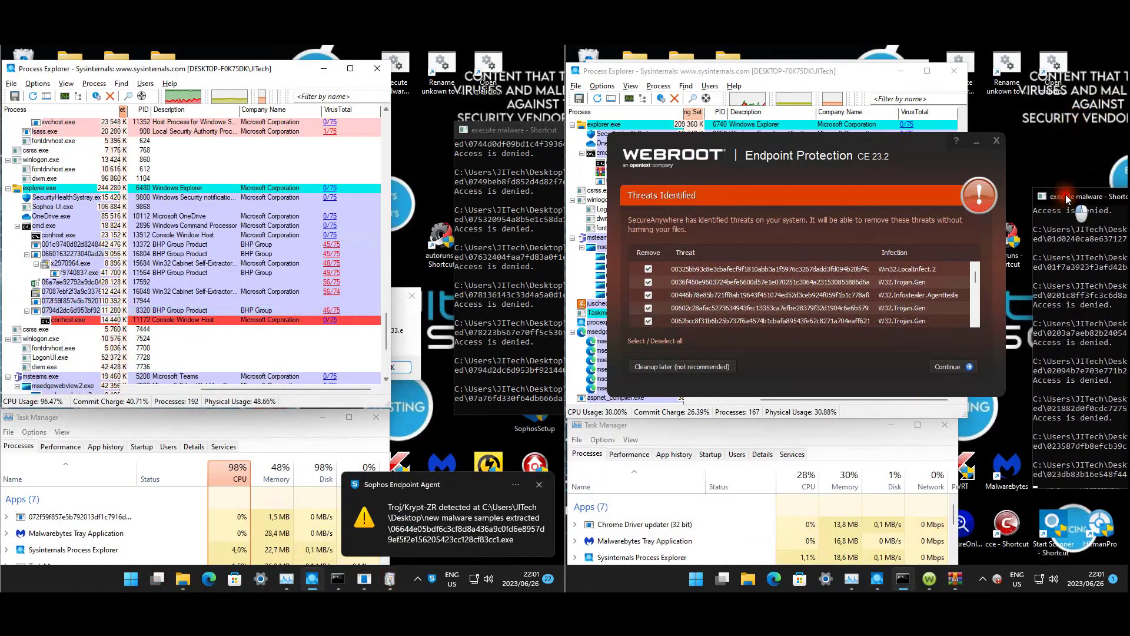
pyautogui.moveTo(807, 144); pyautogui.dragTo(811, 196)
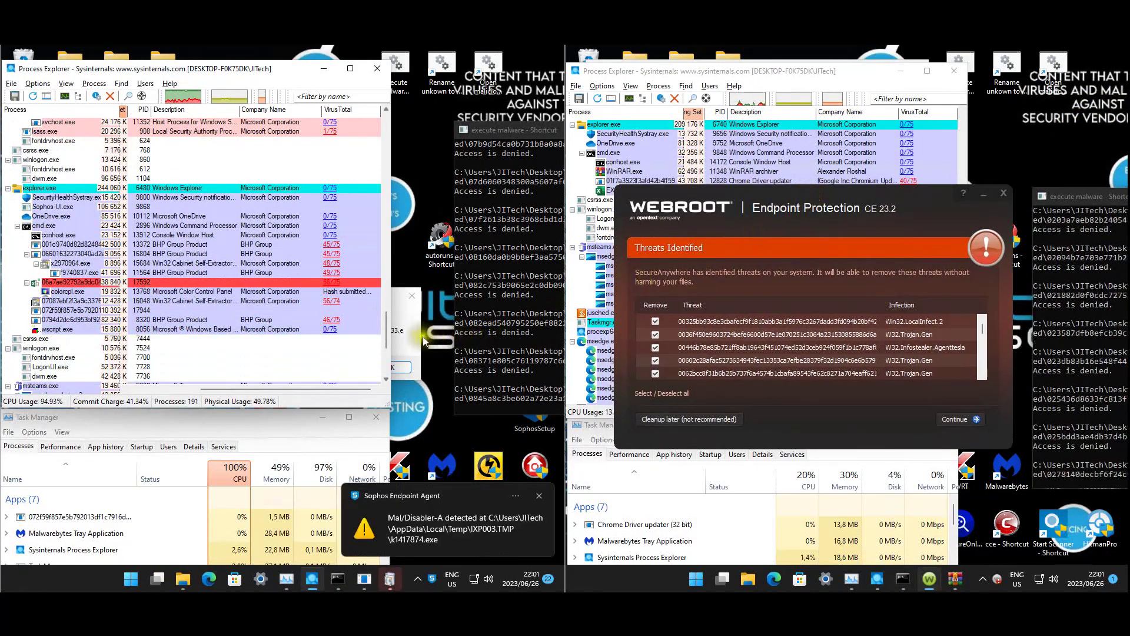
# Dismiss the remaining sample error messages on the Sophos machine, declining to view information about the application start issue
pyautogui.click(405, 370)
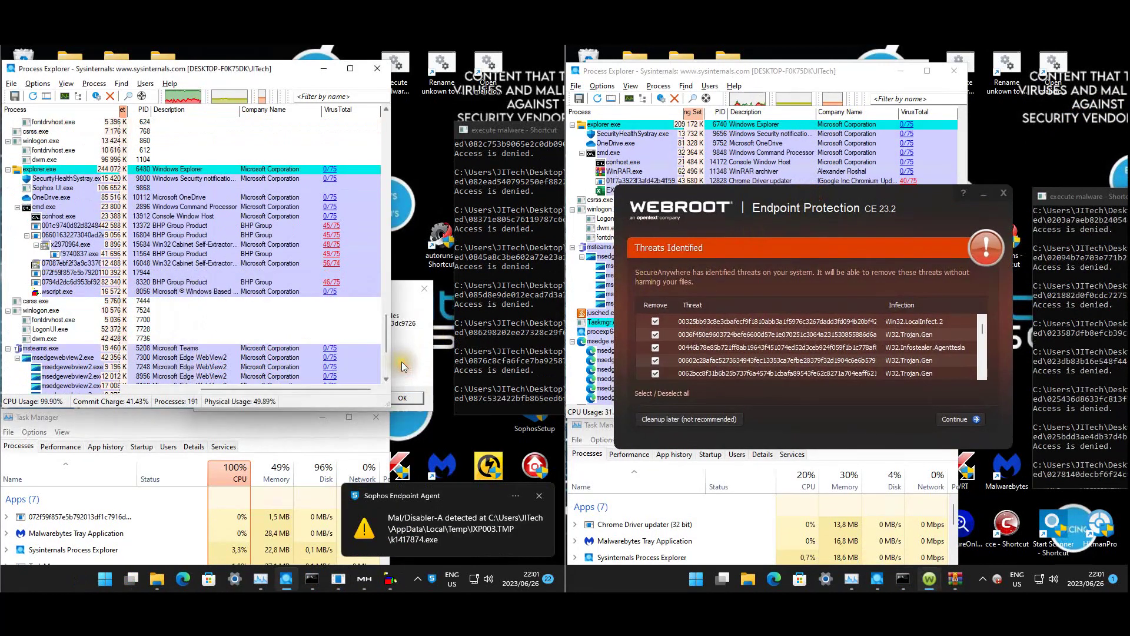
pyautogui.click(414, 399)
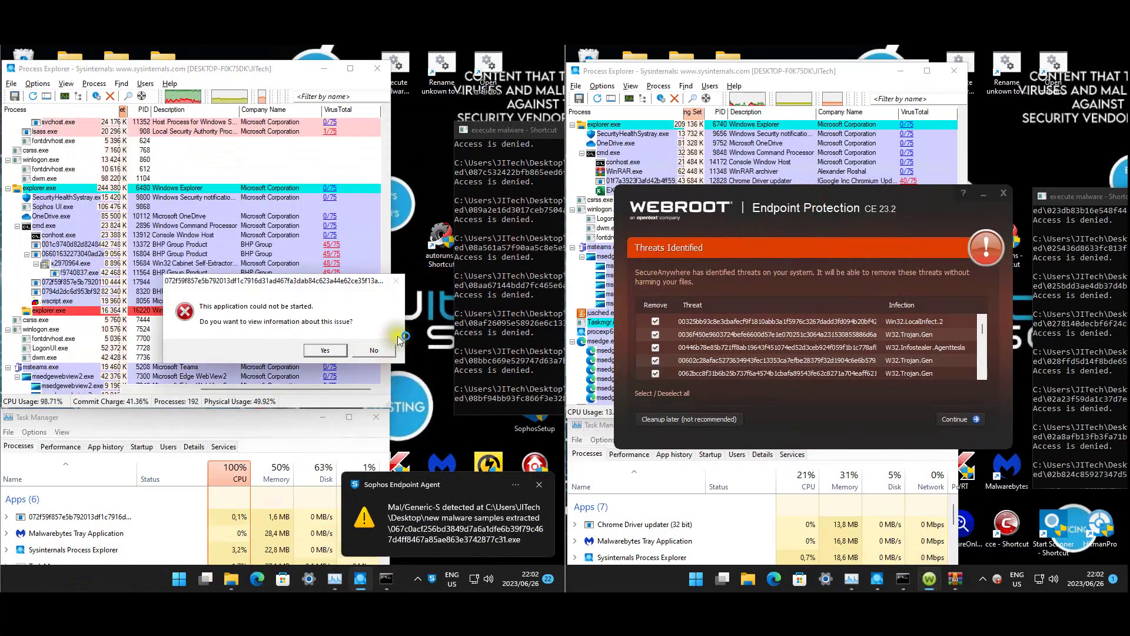
pyautogui.click(375, 351)
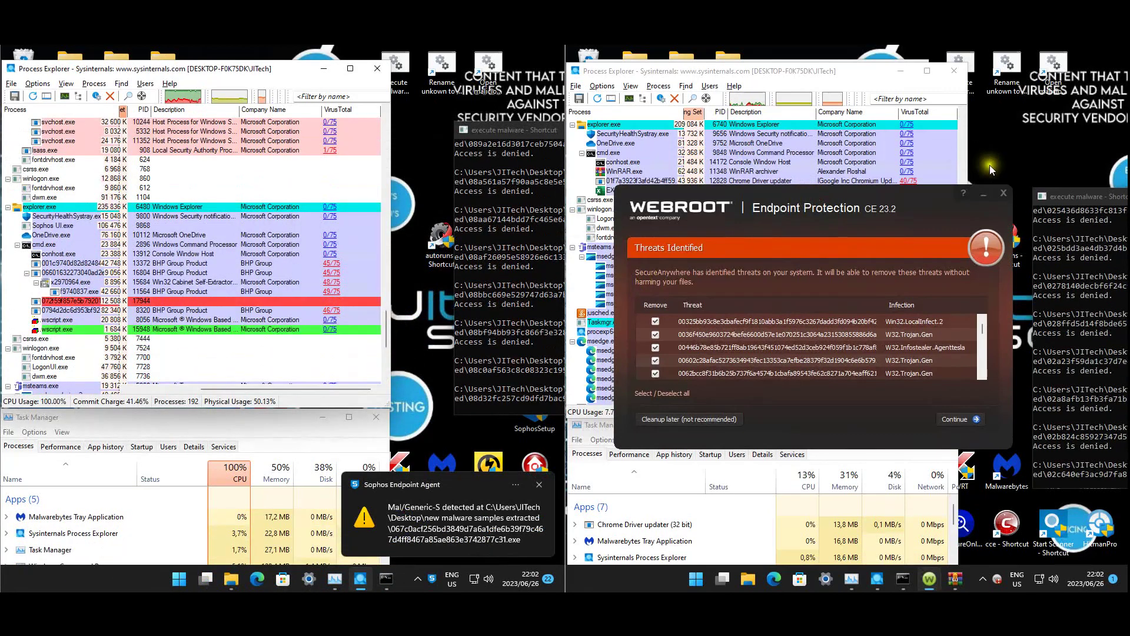
# Check the Webroot machine's process list behind the threat alert, and start removing all the threats selected in the alert
pyautogui.moveTo(936, 205); pyautogui.dragTo(927, 443)
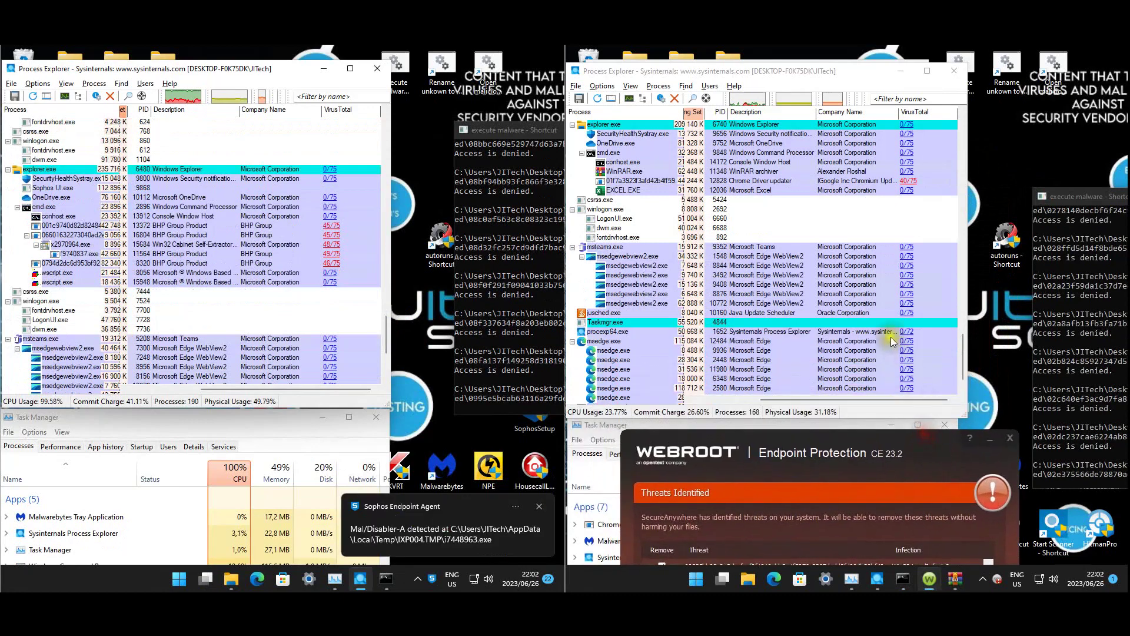
pyautogui.moveTo(831, 455); pyautogui.dragTo(795, 234)
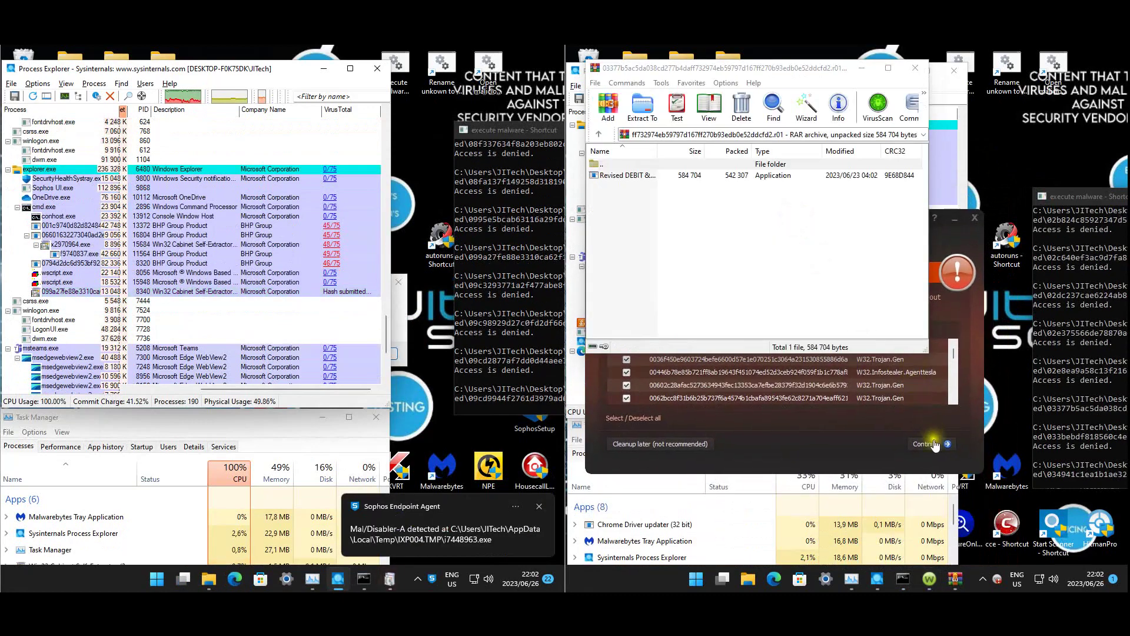
pyautogui.click(936, 443)
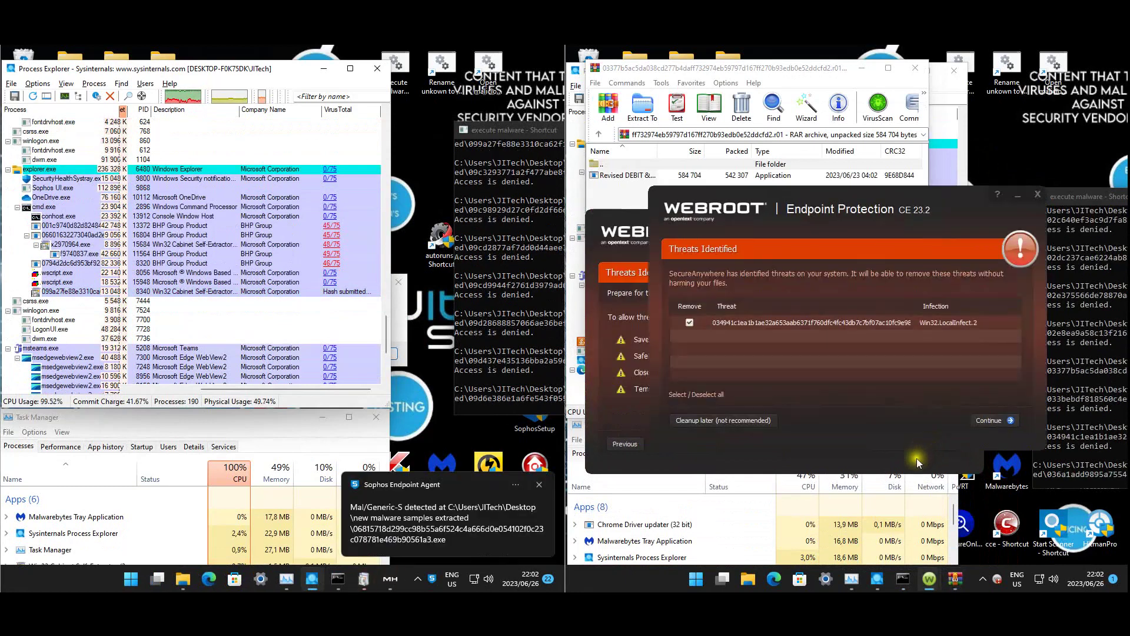
pyautogui.click(922, 459)
pyautogui.click(916, 447)
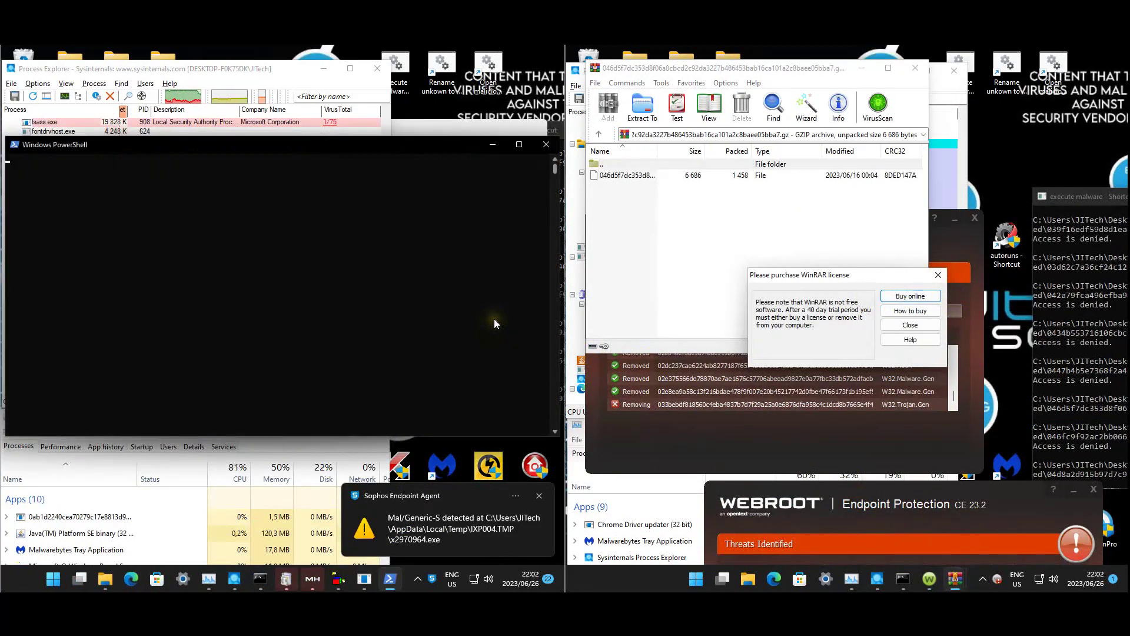
# Close the WinRAR licence prompt and GZIP archive on the Webroot machine, and close Webroot's follow-up scan results
pyautogui.click(905, 326)
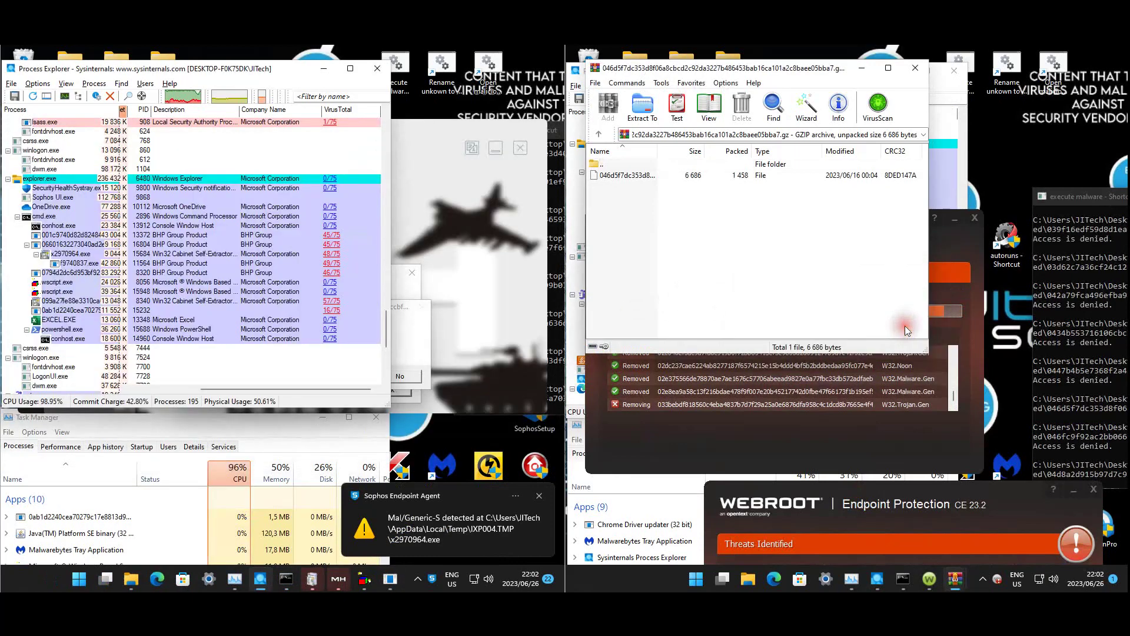
pyautogui.click(915, 68)
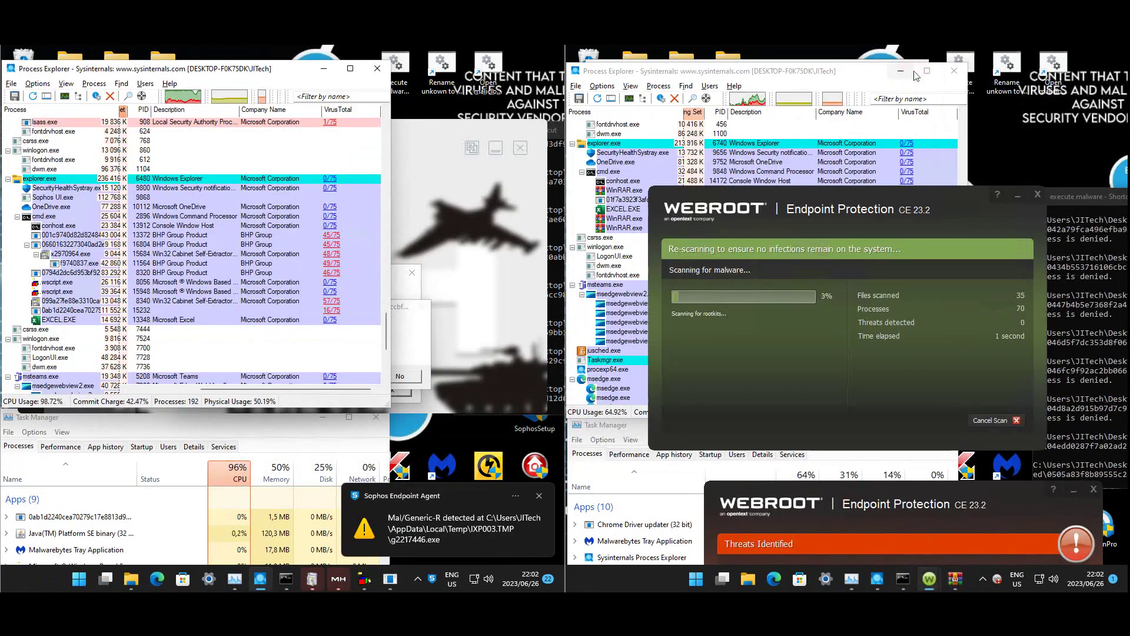
pyautogui.click(980, 419)
pyautogui.click(882, 352)
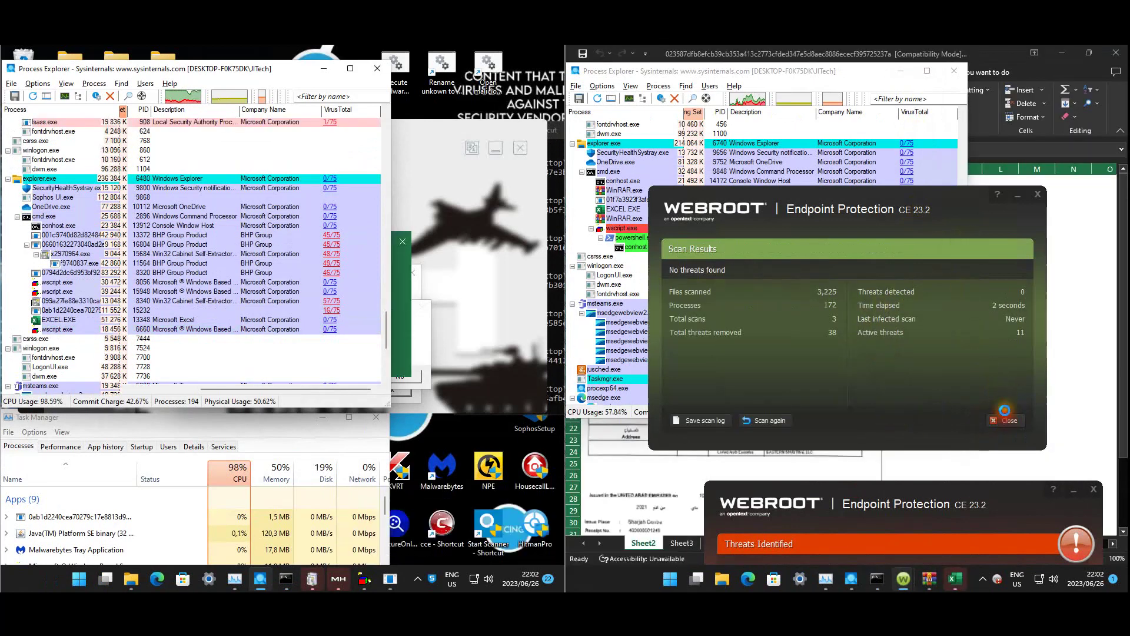
pyautogui.click(1005, 420)
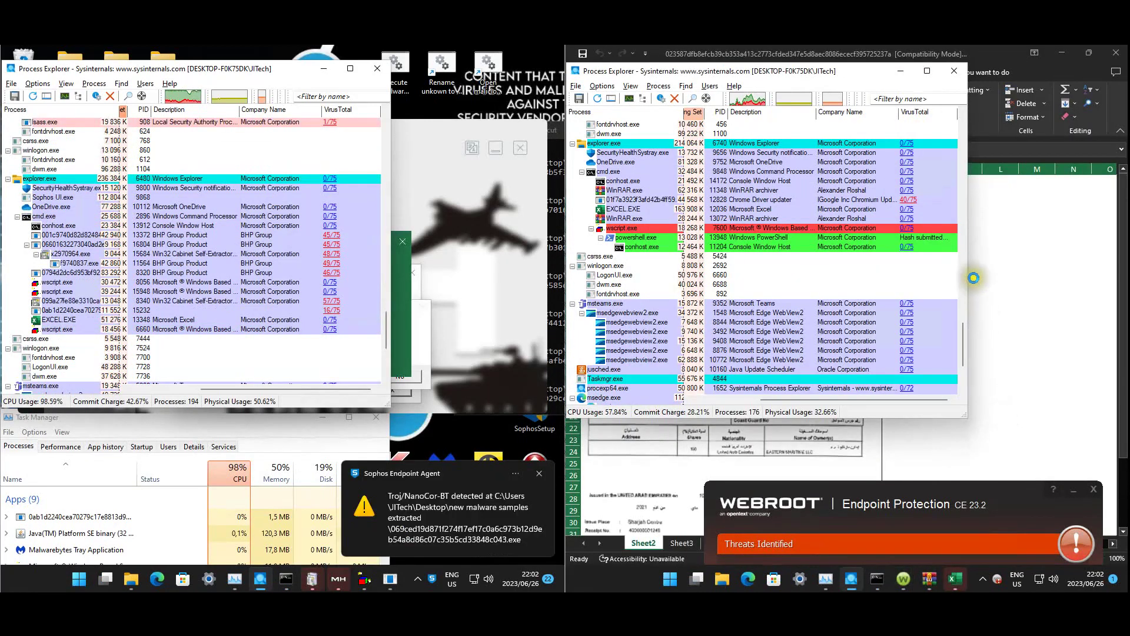
# Select the embedded Word object on Sheet2 of the malicious workbook on the Webroot machine and examine the sheet's content
pyautogui.click(555, 135)
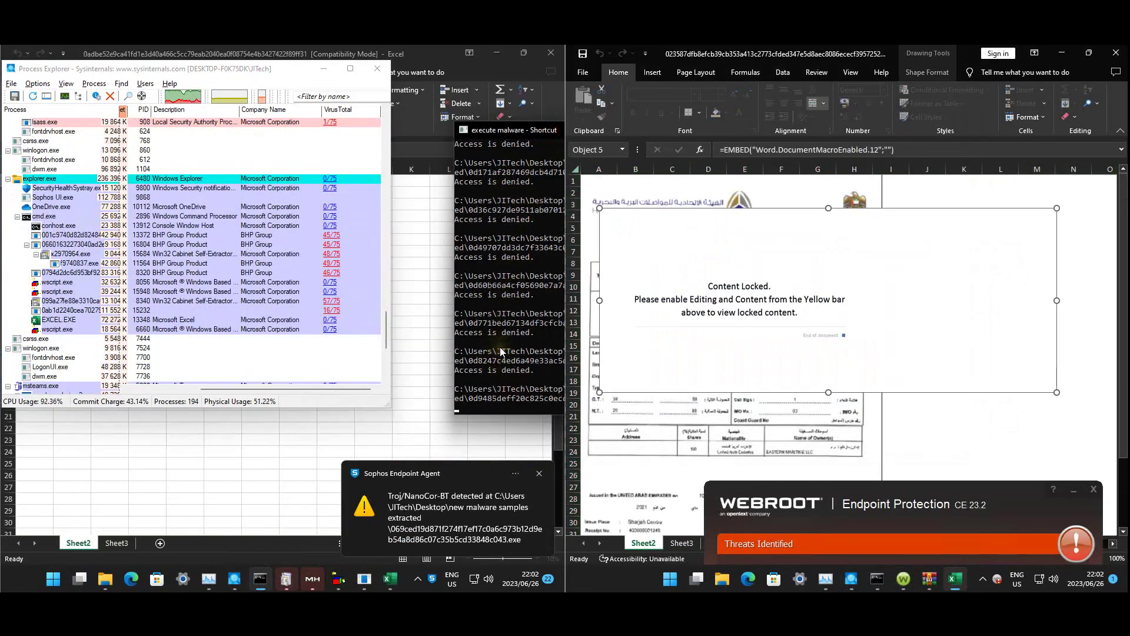
pyautogui.click(962, 189)
pyautogui.click(918, 271)
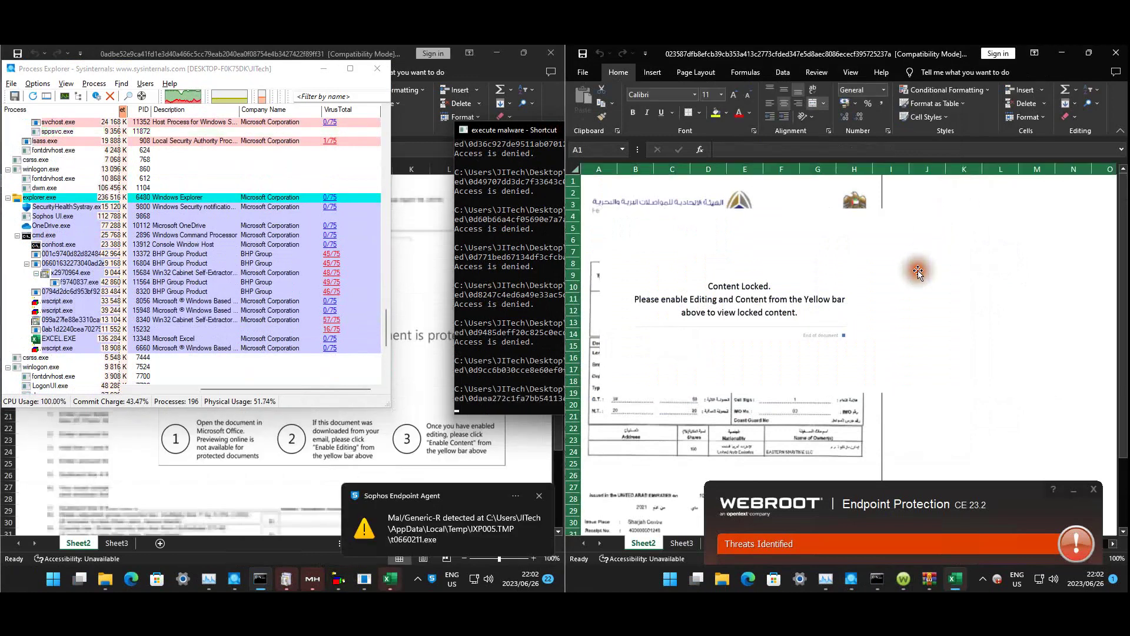
pyautogui.click(918, 271)
pyautogui.scroll(-3, 916, 272)
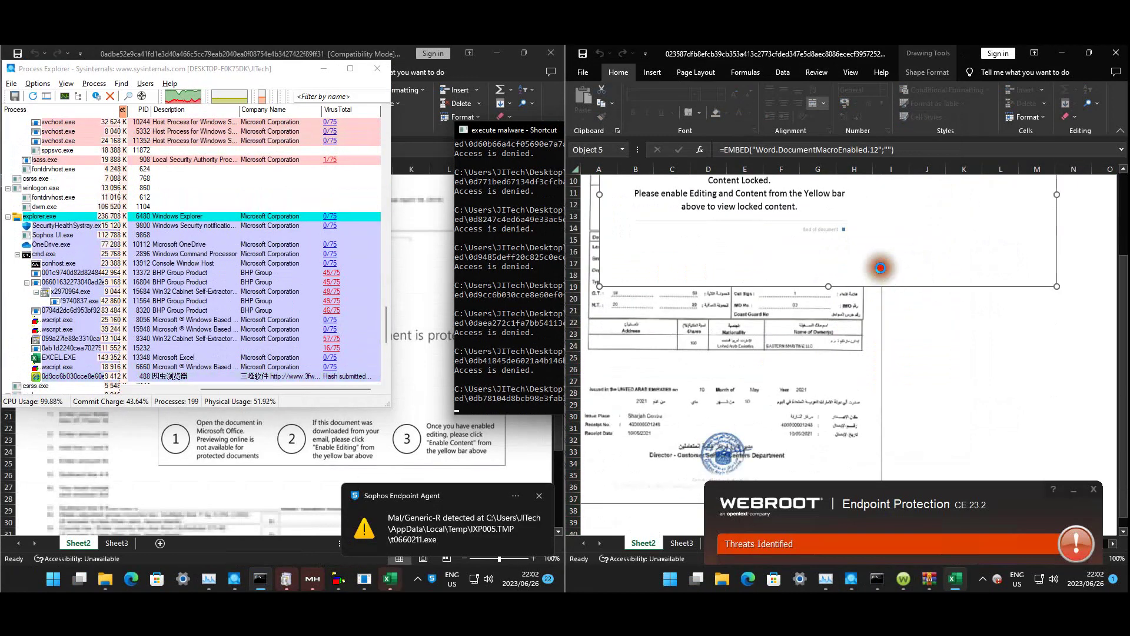
pyautogui.click(935, 349)
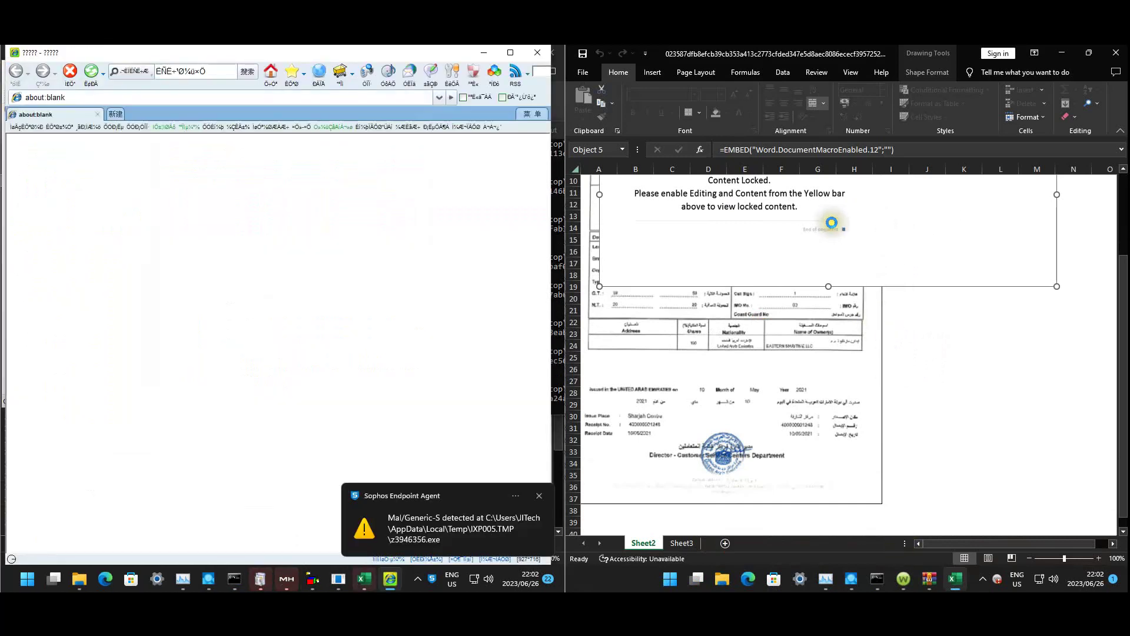
# Switch to the RAR archive on the Webroot machine, try to run its Revised DEBIT application, and close the archive window
pyautogui.click(932, 582)
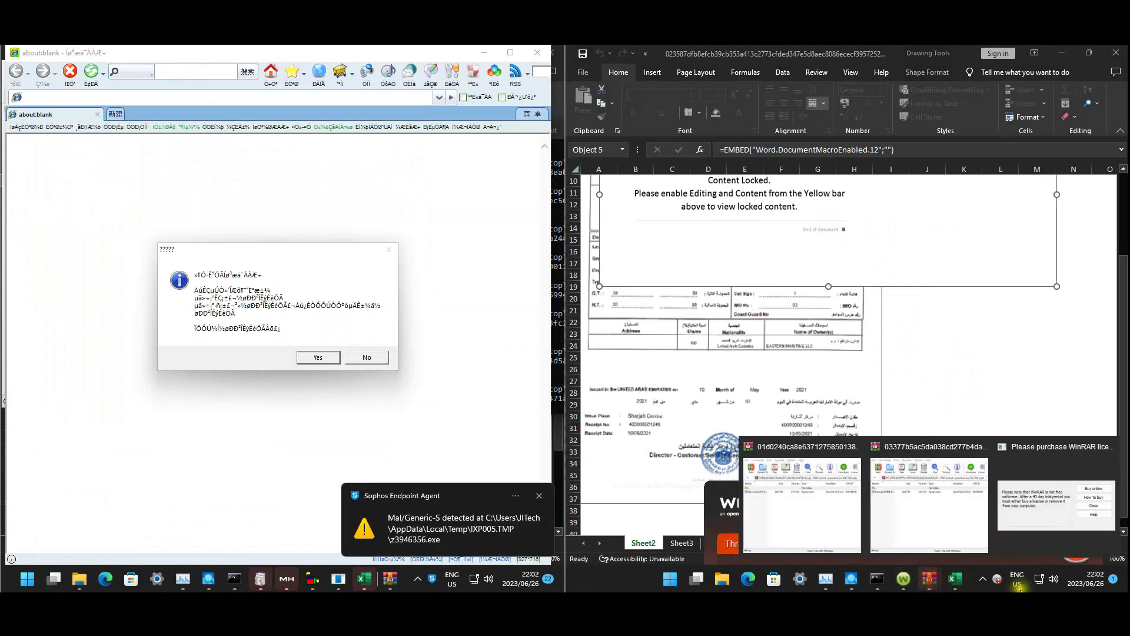
pyautogui.click(932, 517)
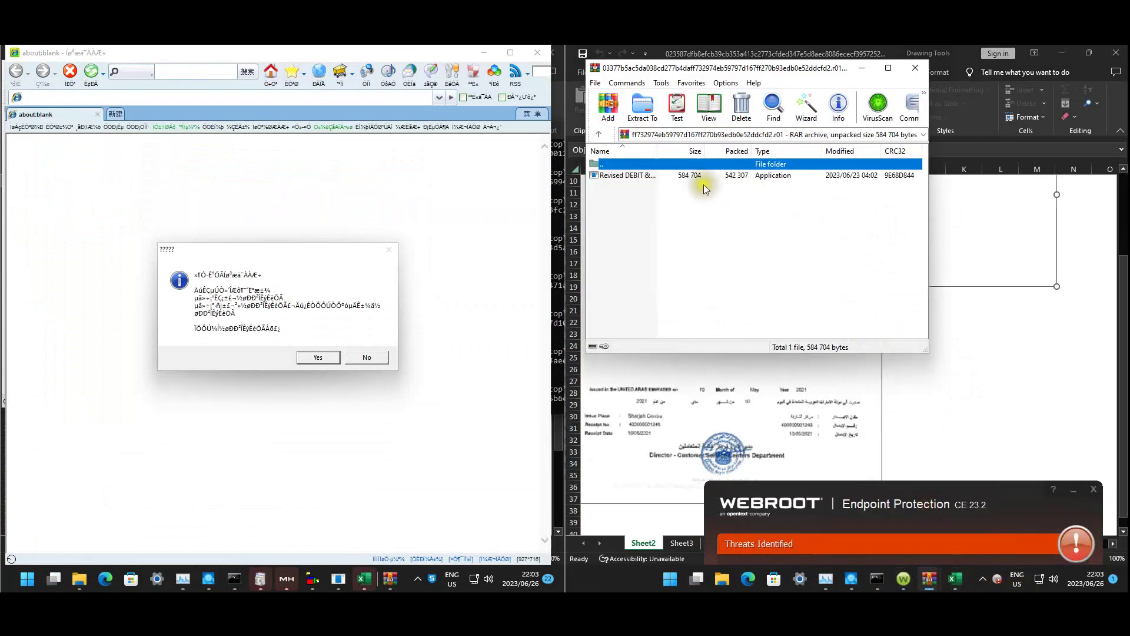
pyautogui.click(690, 175)
pyautogui.click(918, 68)
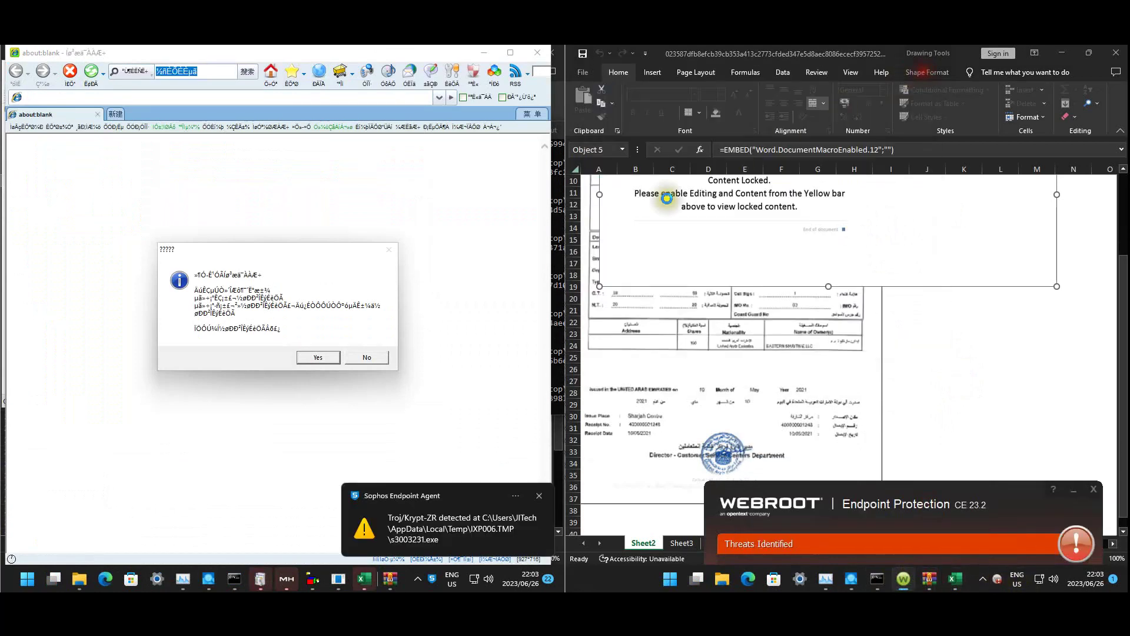
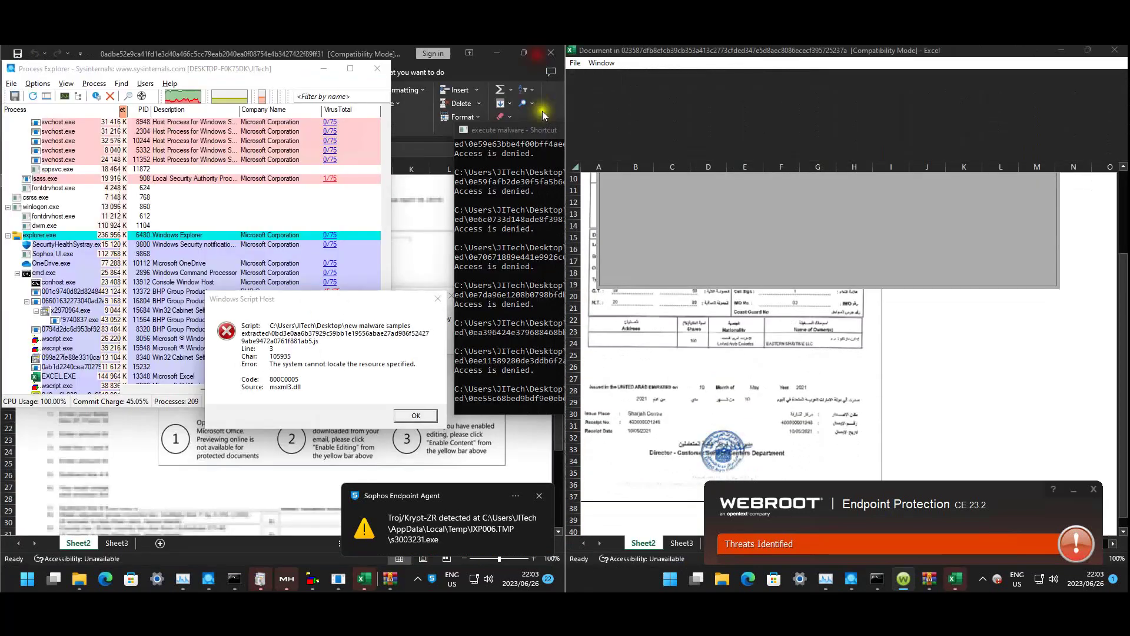
# Dismiss the Windows Script Host error and Excel's licence verification error on the Sophos machine
pyautogui.click(419, 411)
pyautogui.click(440, 419)
pyautogui.click(428, 256)
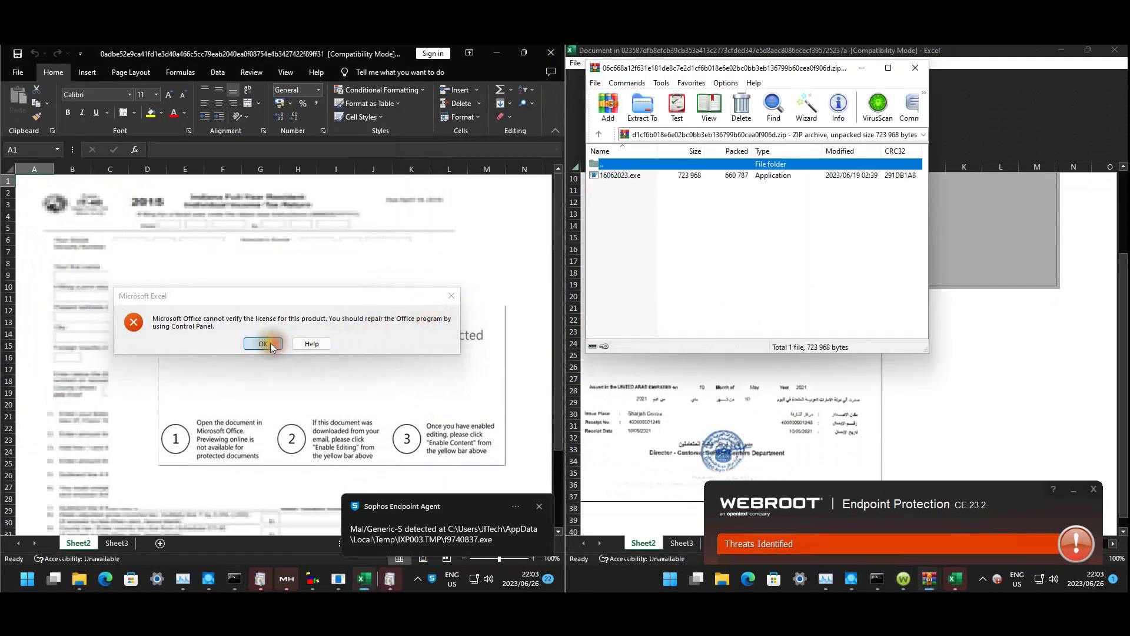
pyautogui.click(270, 343)
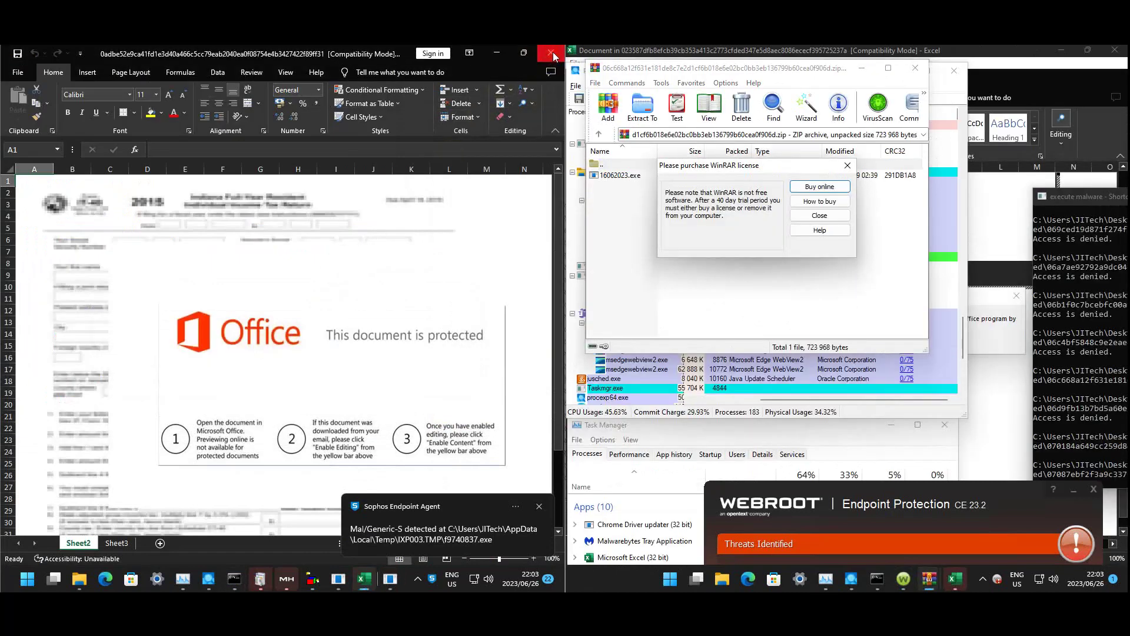
# Try to run 16062023.exe from the ZIP archive on the Webroot machine, and close the malicious Excel workbook on the Sophos machine
pyautogui.click(803, 216)
pyautogui.click(648, 177)
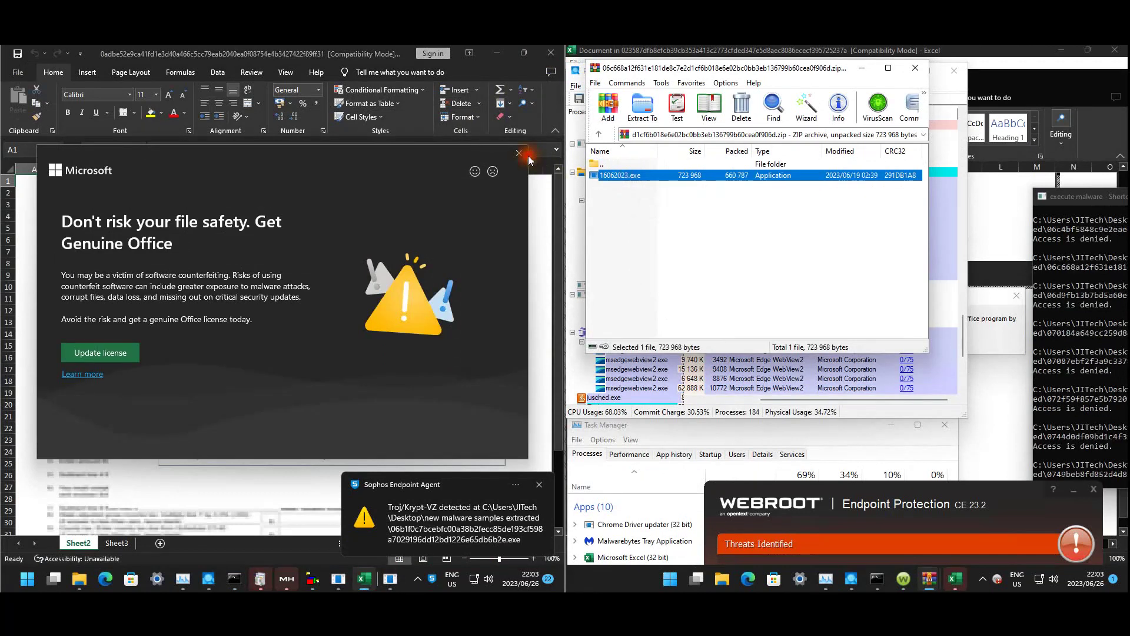
pyautogui.click(520, 153)
pyautogui.click(564, 56)
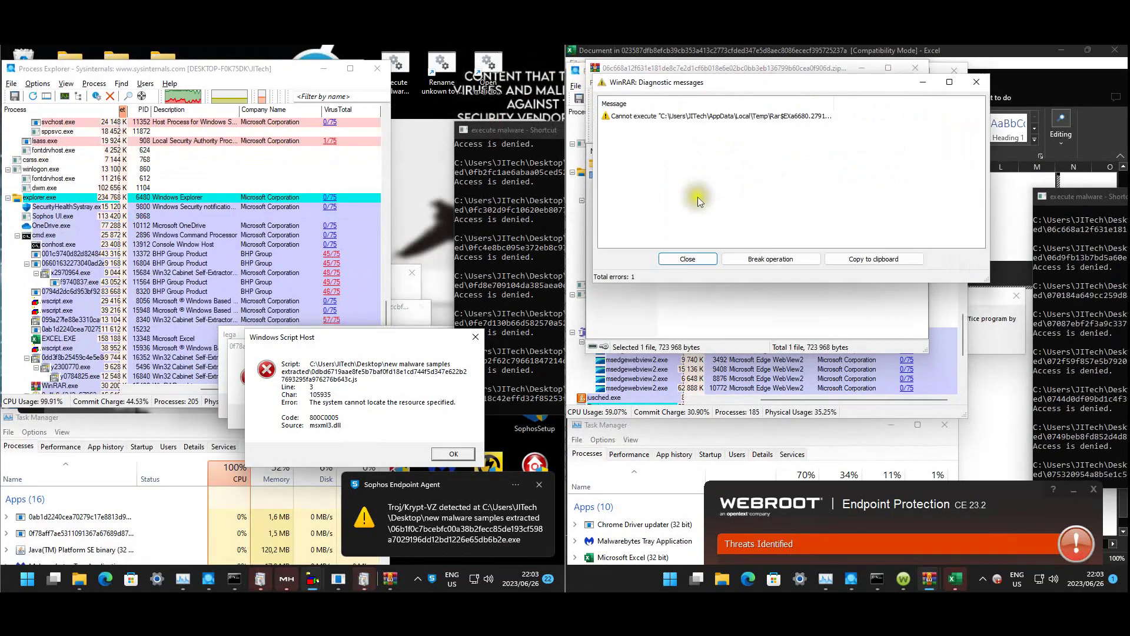
pyautogui.click(912, 69)
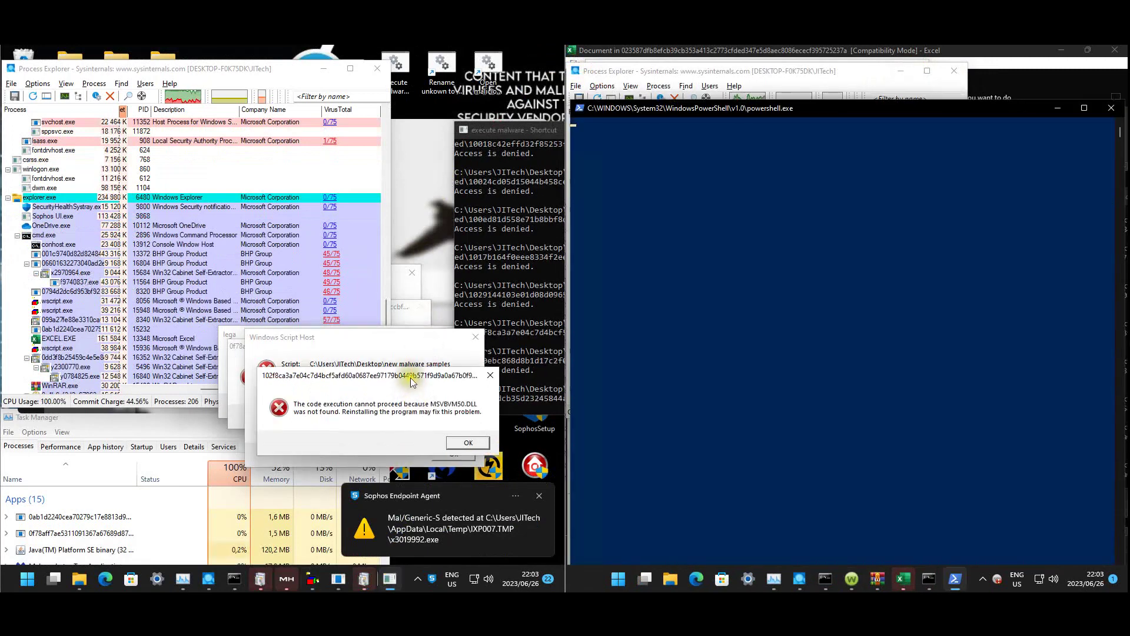
# Dismiss the application start-up, file access and fotod85 process creation errors on the Sophos machine, declining to view issue information
pyautogui.click(414, 337)
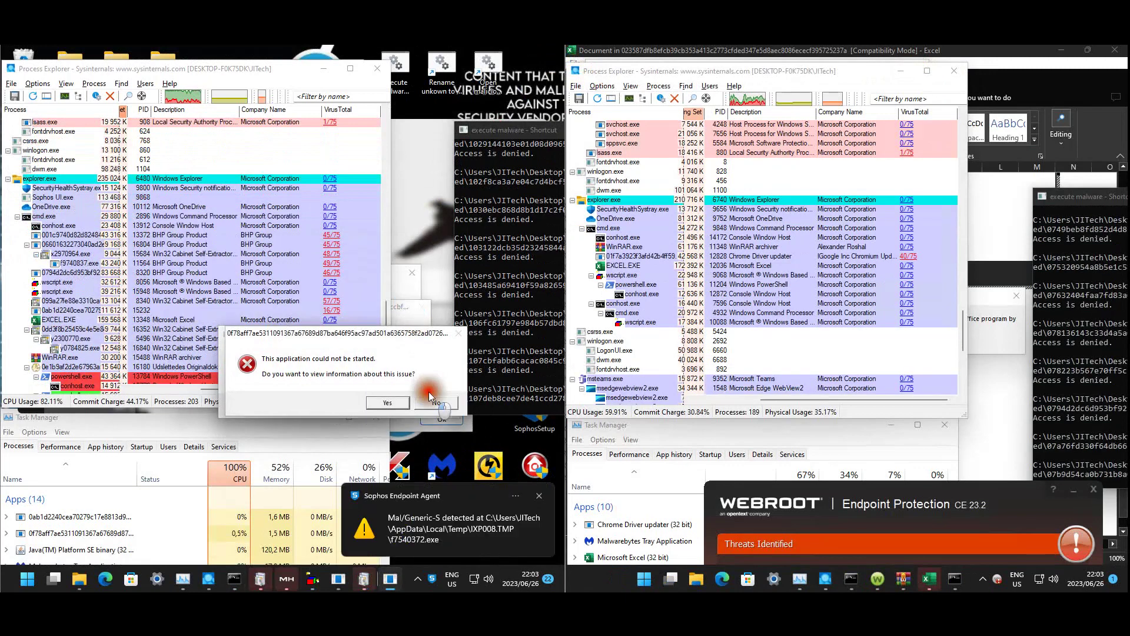
pyautogui.click(427, 403)
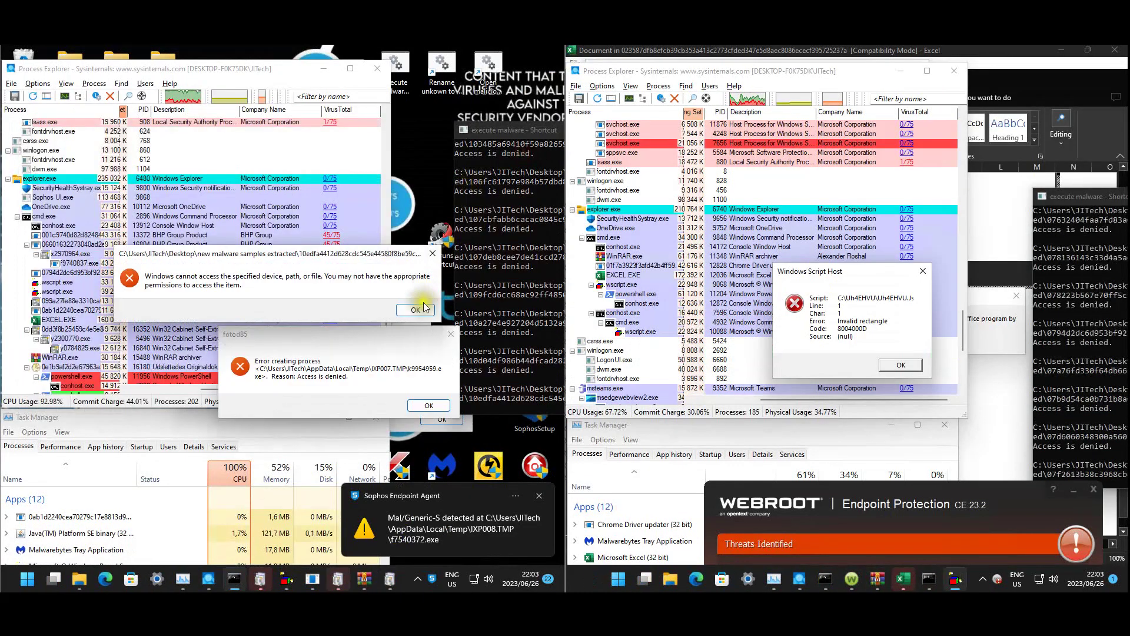
pyautogui.click(416, 309)
pyautogui.click(429, 405)
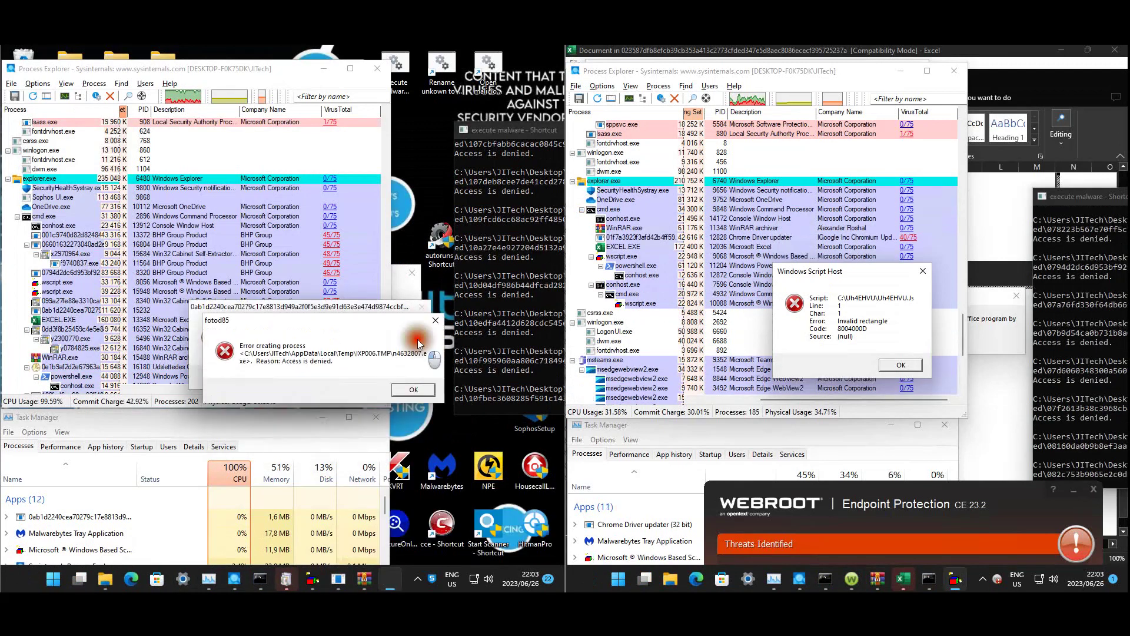
pyautogui.click(414, 390)
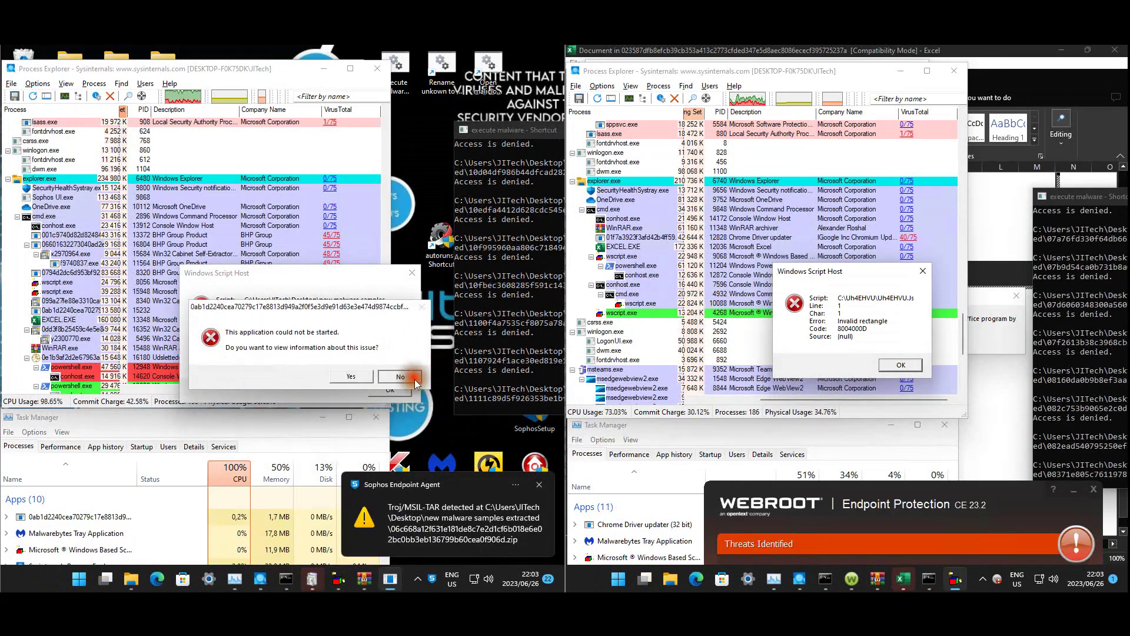
pyautogui.click(414, 380)
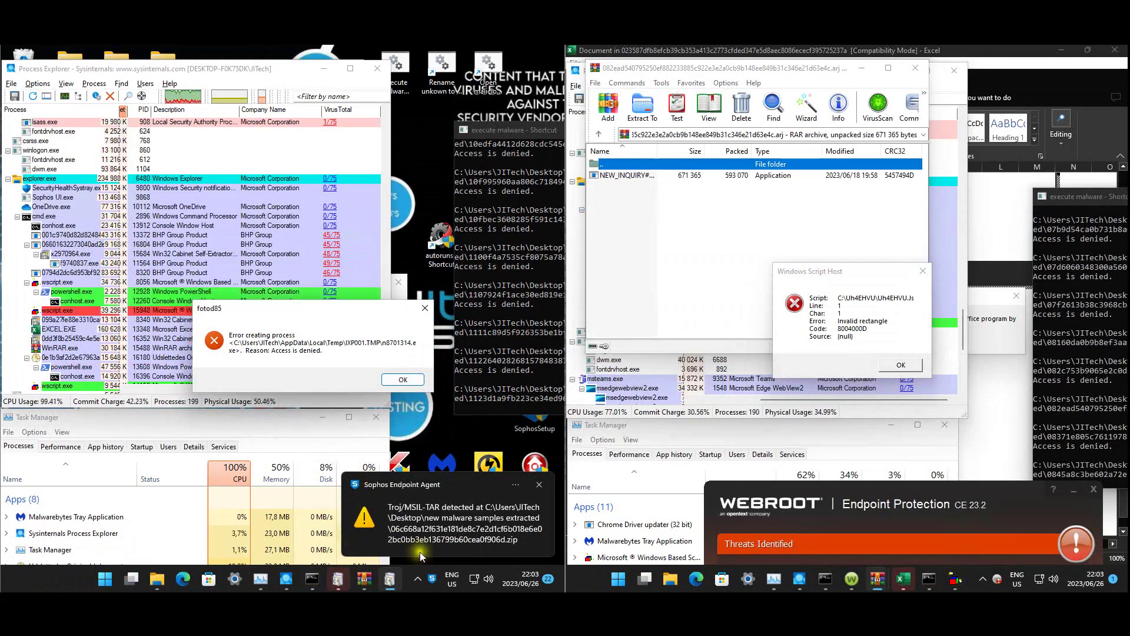
# Dismiss the Windows Script Host error on the Webroot machine, and try to run the NEW_INQUIRY application from its RAR archive before closing the archive
pyautogui.click(901, 365)
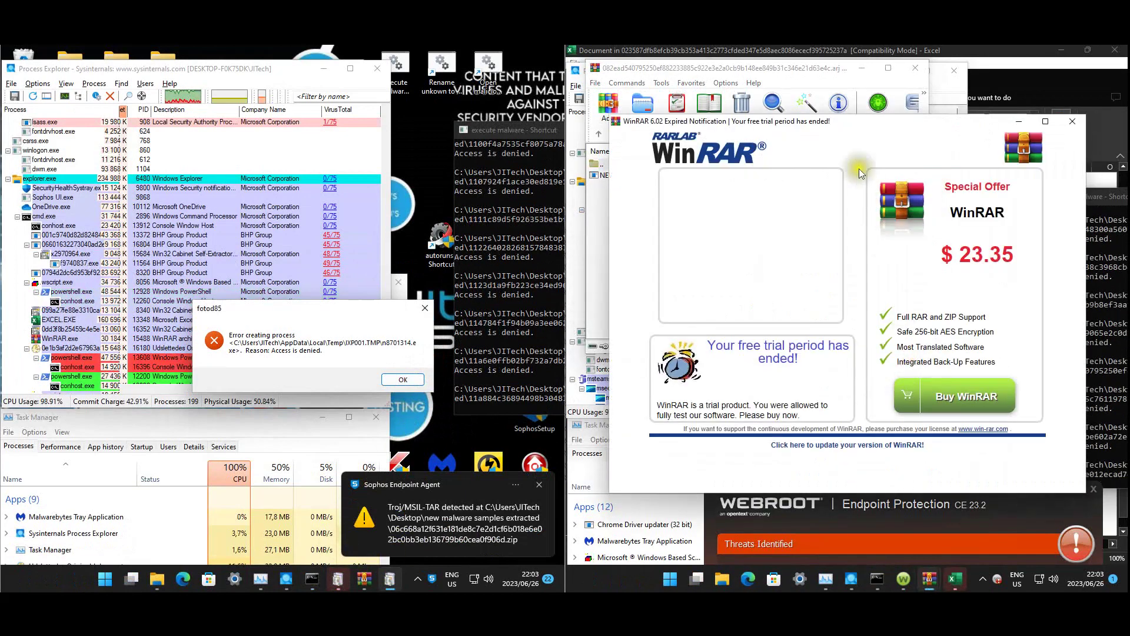
pyautogui.click(771, 66)
pyautogui.click(700, 176)
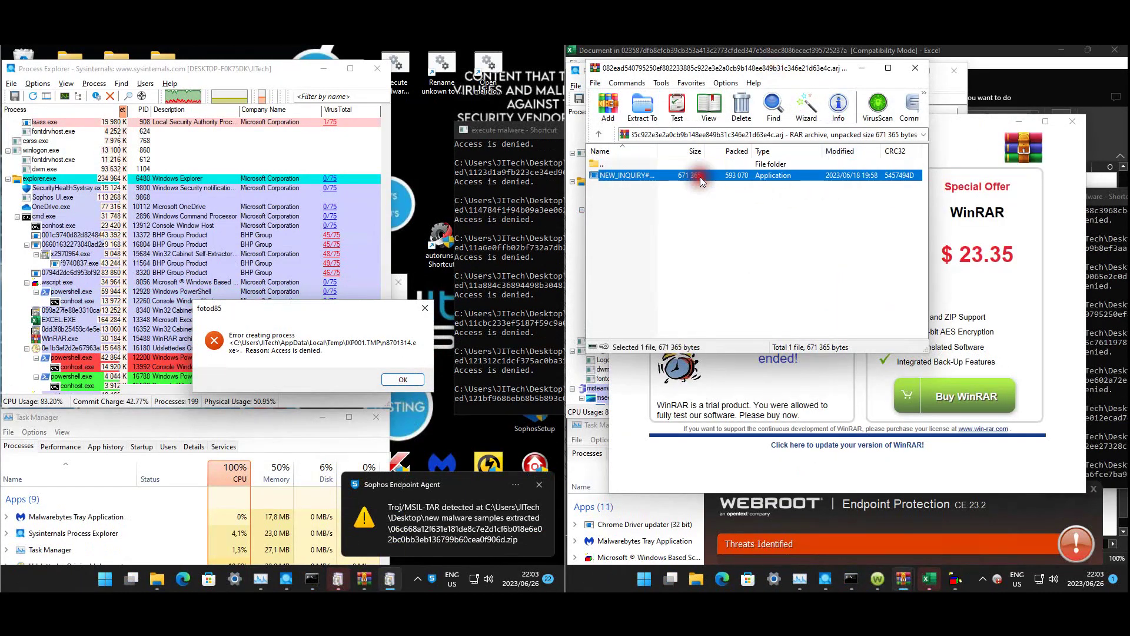
pyautogui.doubleClick(700, 177)
pyautogui.click(886, 325)
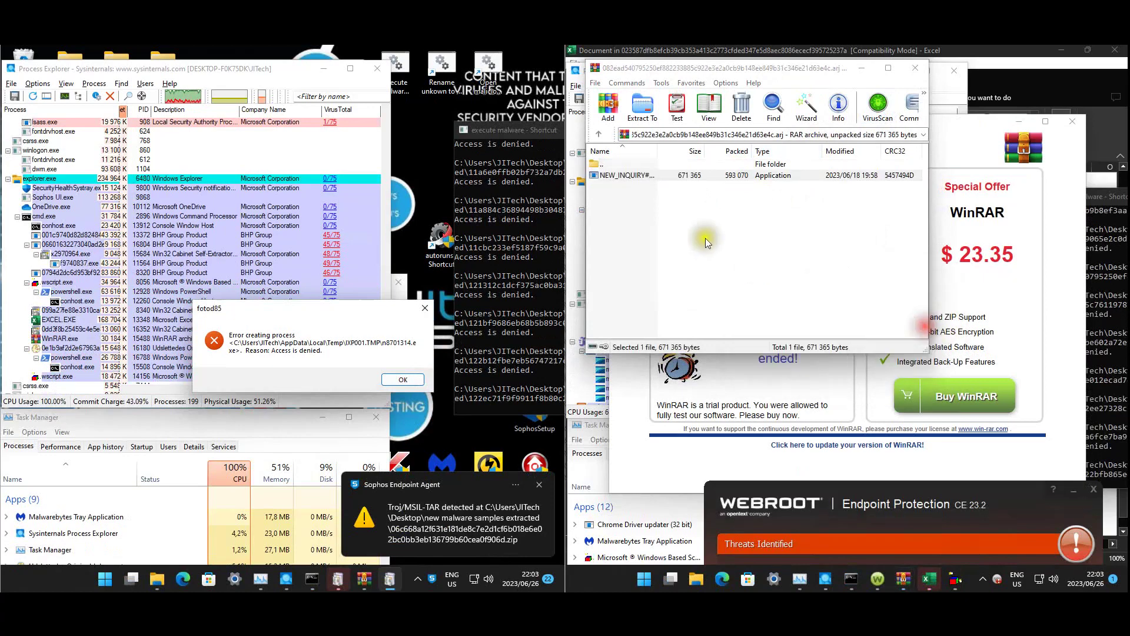
pyautogui.doubleClick(655, 178)
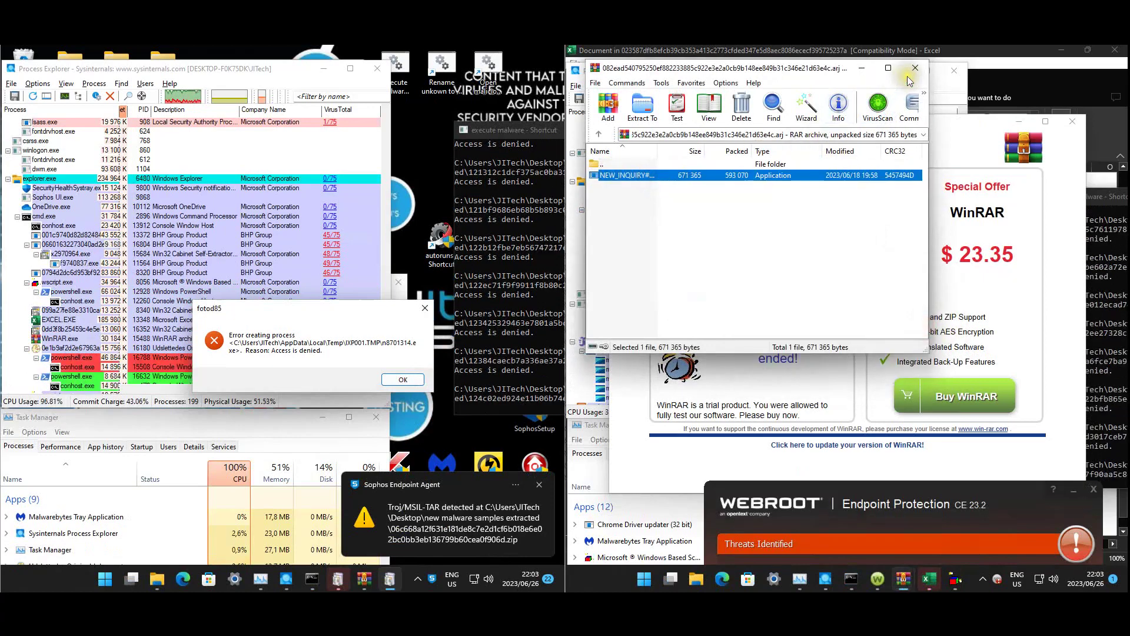
pyautogui.click(915, 67)
# Try to run the application in the .z archive on the Webroot machine, and close the diagnostic messages and archive window
pyautogui.doubleClick(659, 178)
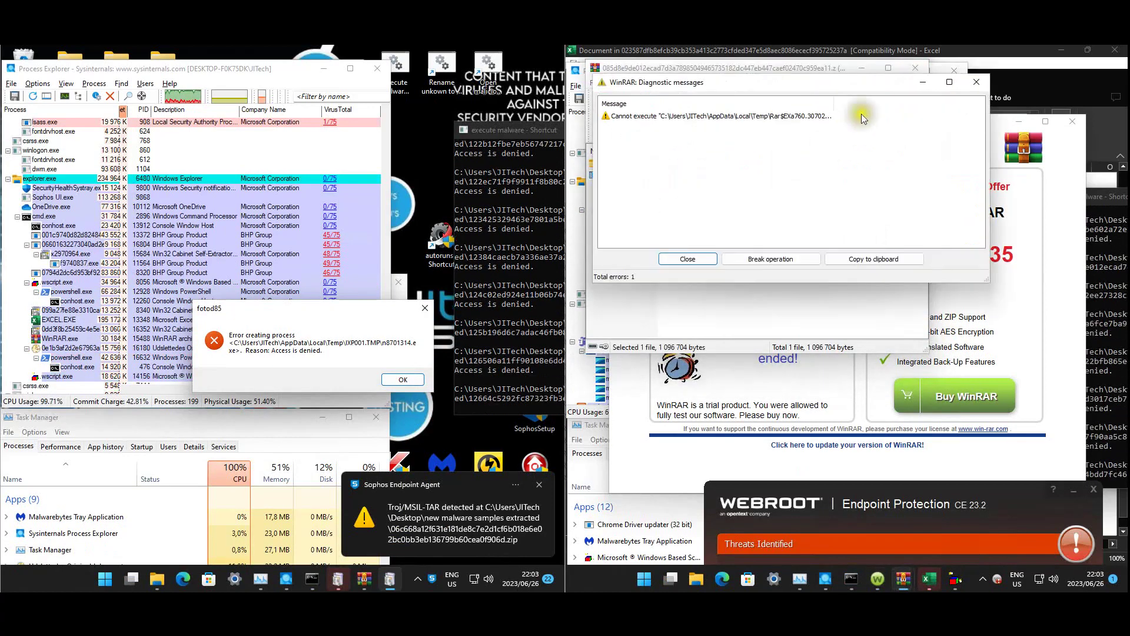
pyautogui.click(977, 82)
pyautogui.click(915, 67)
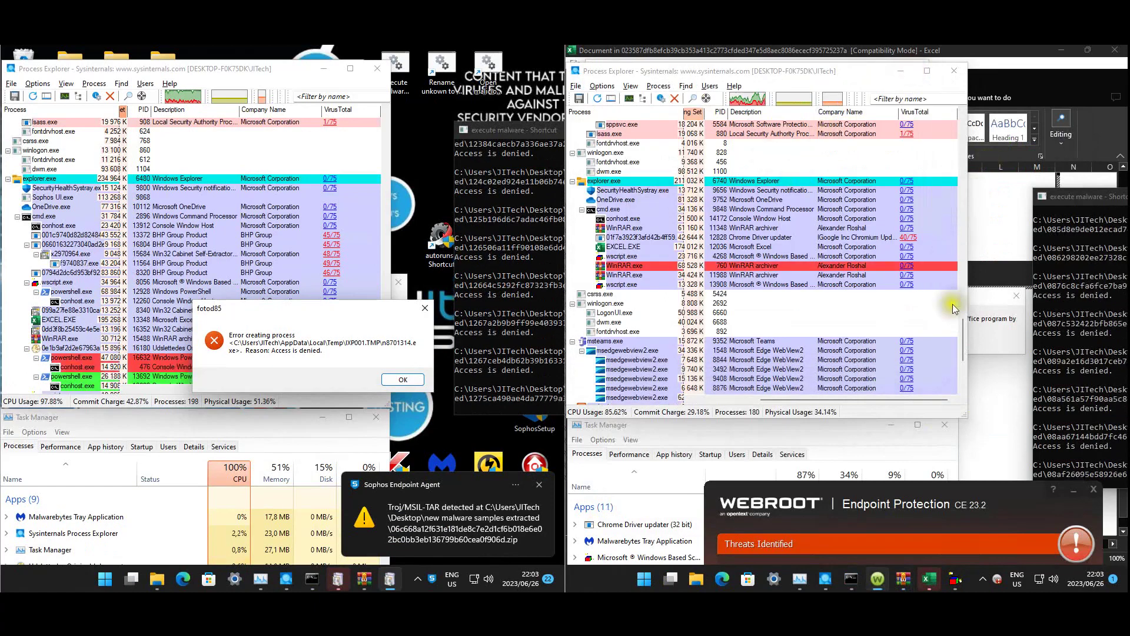
# Check the running malware processes on both machines, closing the missing MSVBVM50.DLL and Windows Script Host errors that cover the Sophos machine's process list
pyautogui.click(962, 324)
pyautogui.scroll(3, 963, 321)
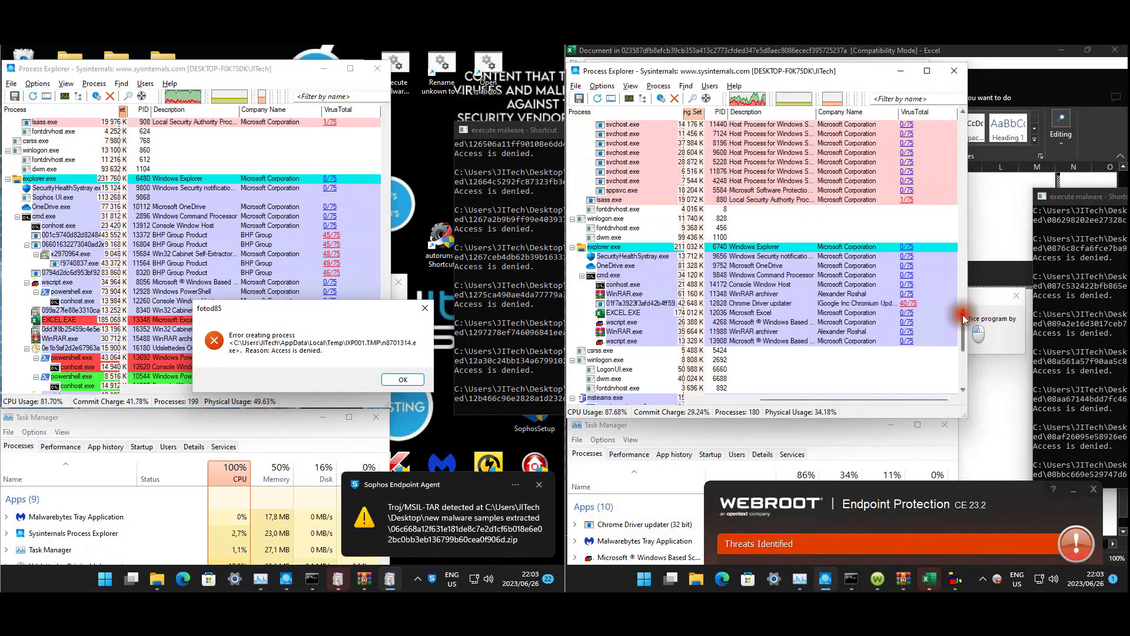
pyautogui.click(253, 68)
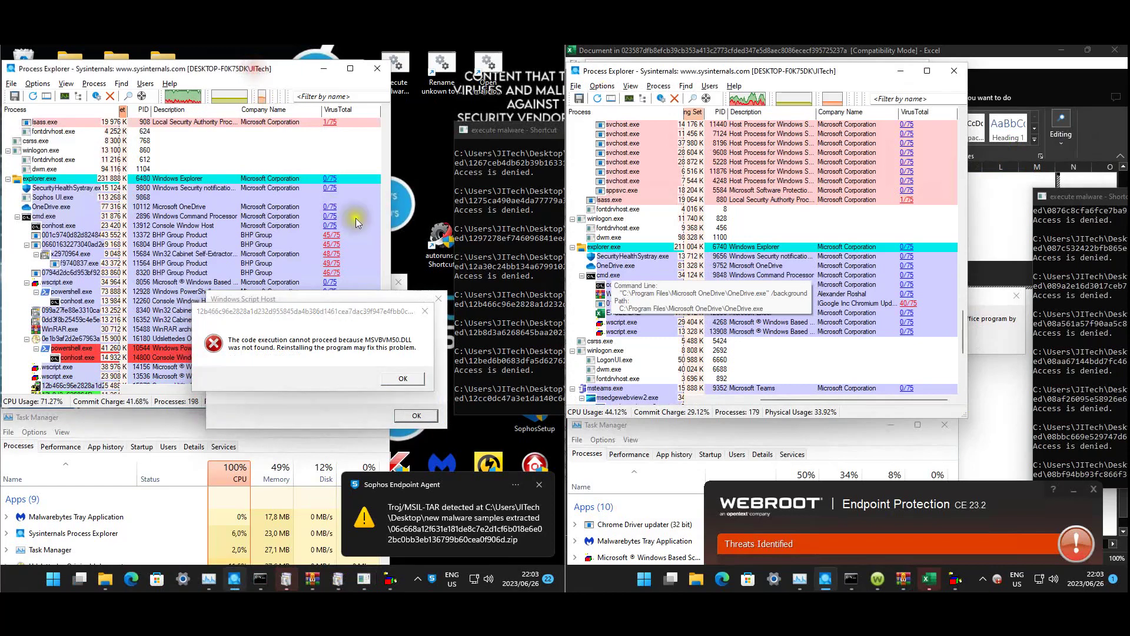
pyautogui.click(422, 312)
pyautogui.click(438, 299)
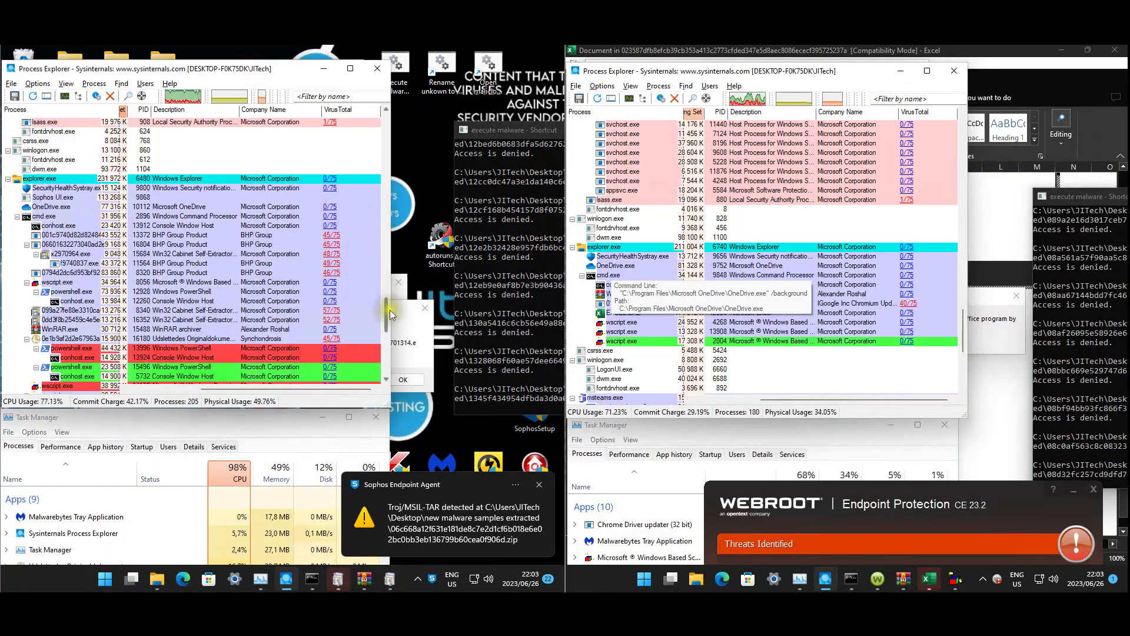
pyautogui.moveTo(390, 312)
pyautogui.mouseDown()
pyautogui.moveTo(390, 341)
pyautogui.moveTo(390, 313)
pyautogui.mouseUp()
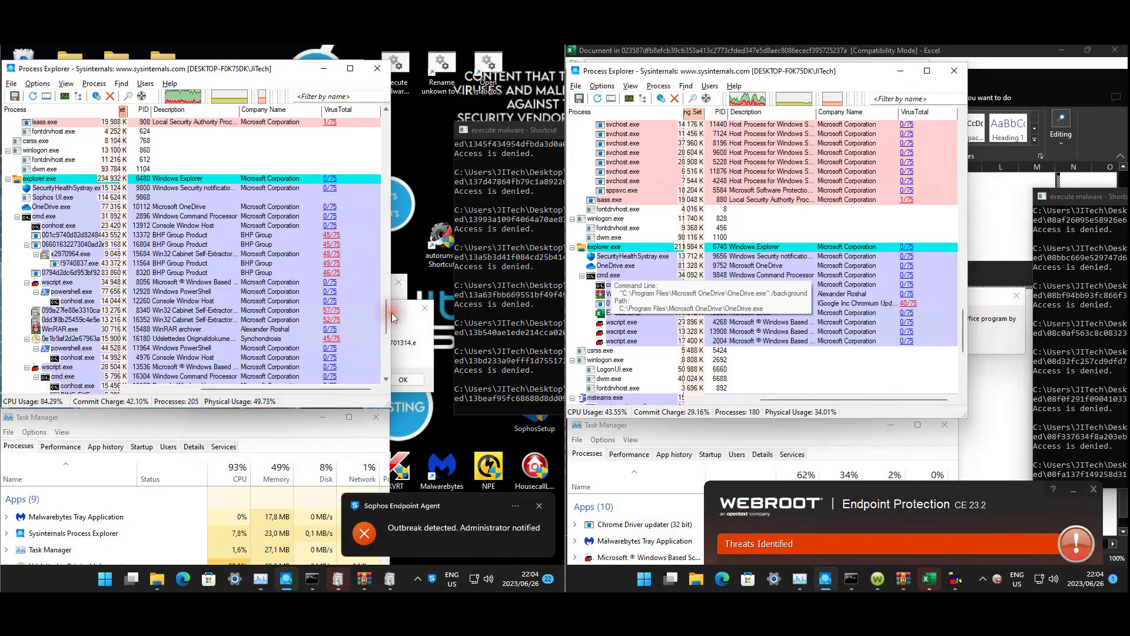
# Dismiss the malware error dialogs on the Sophos machine and the Windows Script Host error on the Webroot machine
pyautogui.click(406, 375)
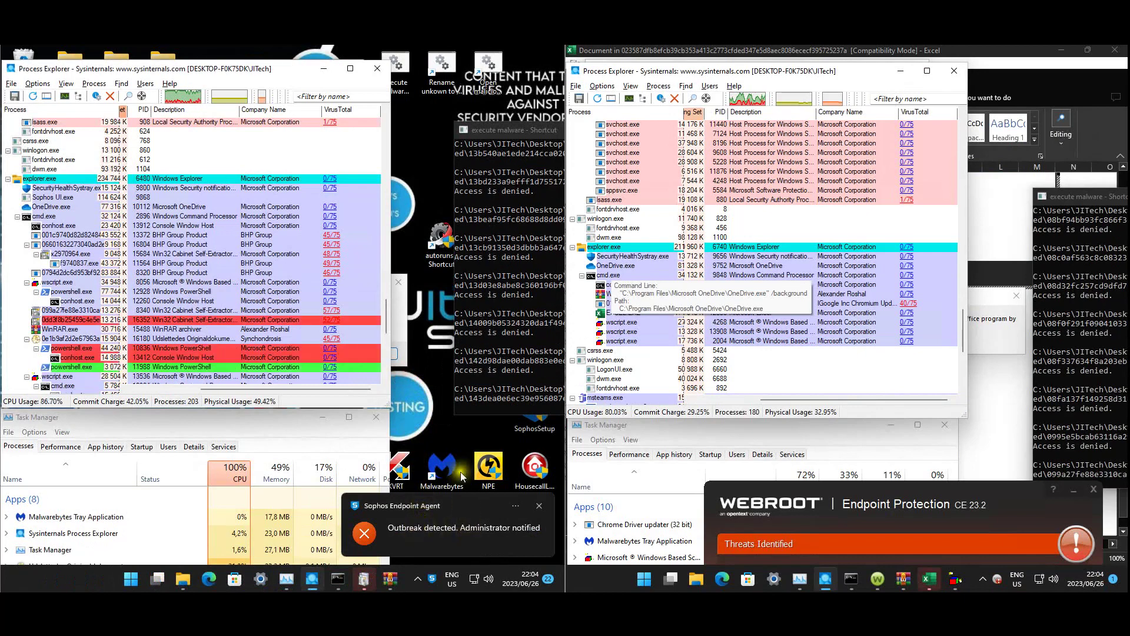
pyautogui.click(387, 356)
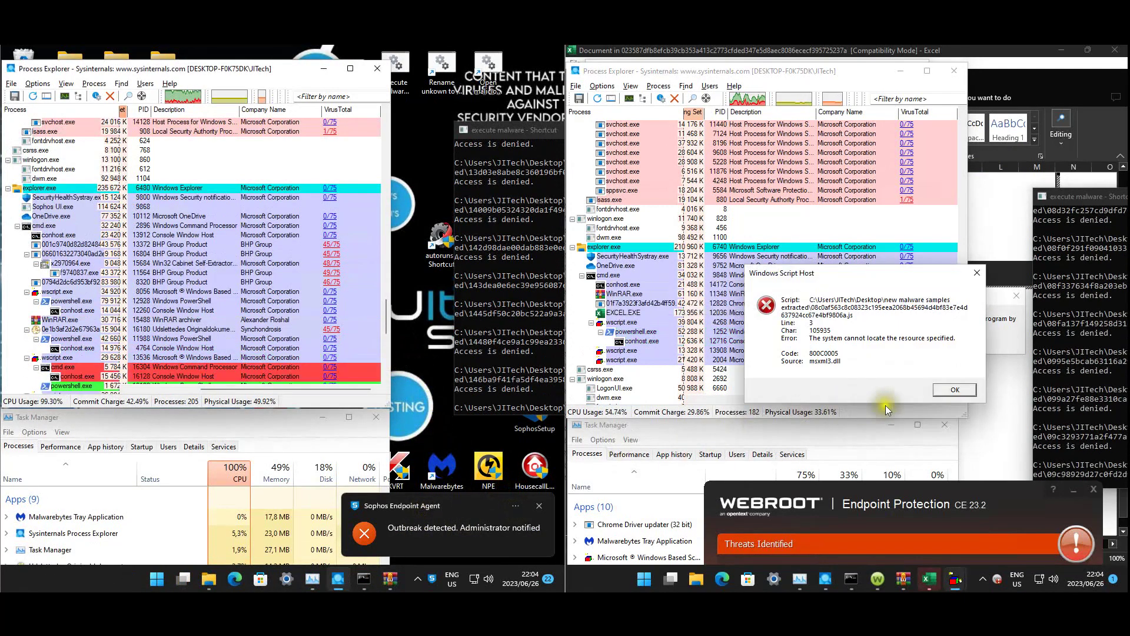
pyautogui.click(974, 390)
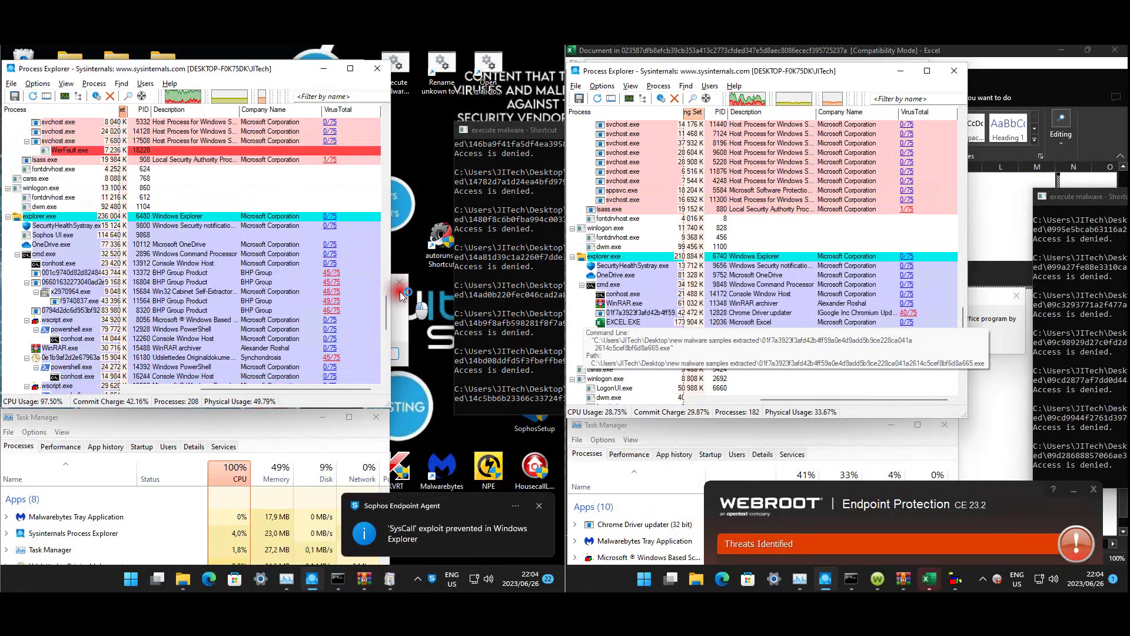
pyautogui.click(399, 285)
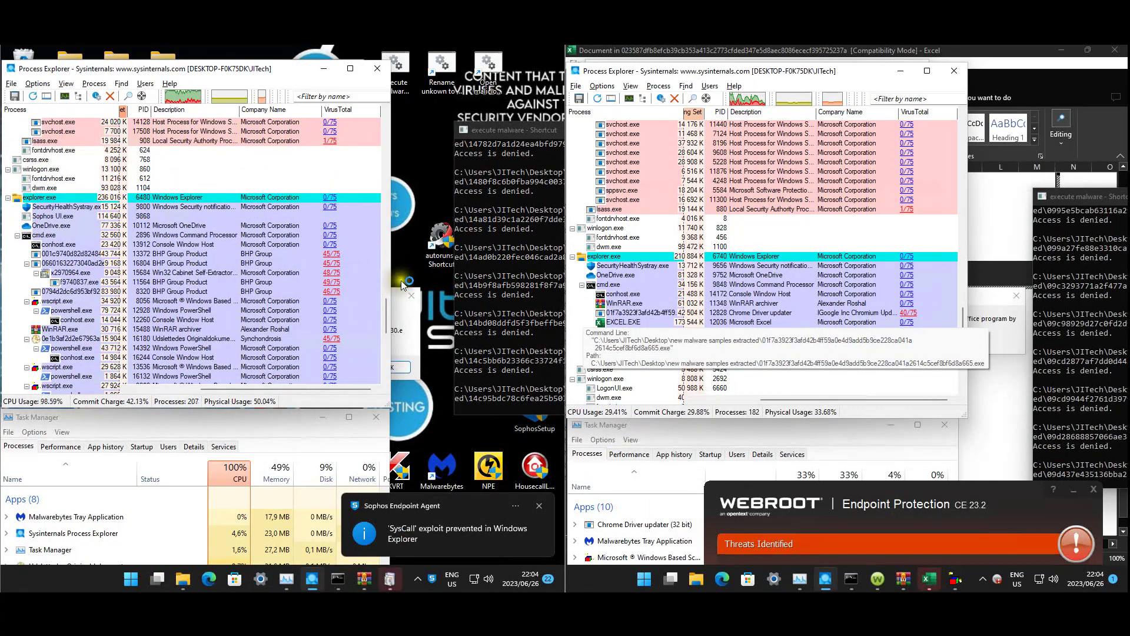
pyautogui.click(401, 371)
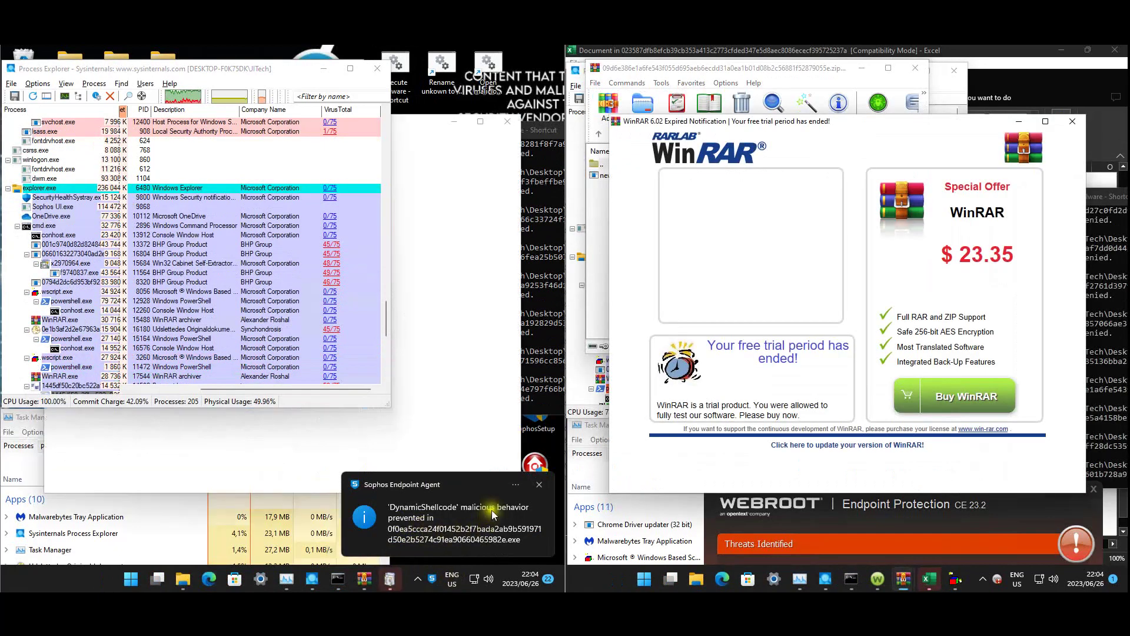
# Close the WinRAR trial notices, and try twice to run the new purchase order application from the ZIP archive on the Webroot machine
pyautogui.click(1075, 122)
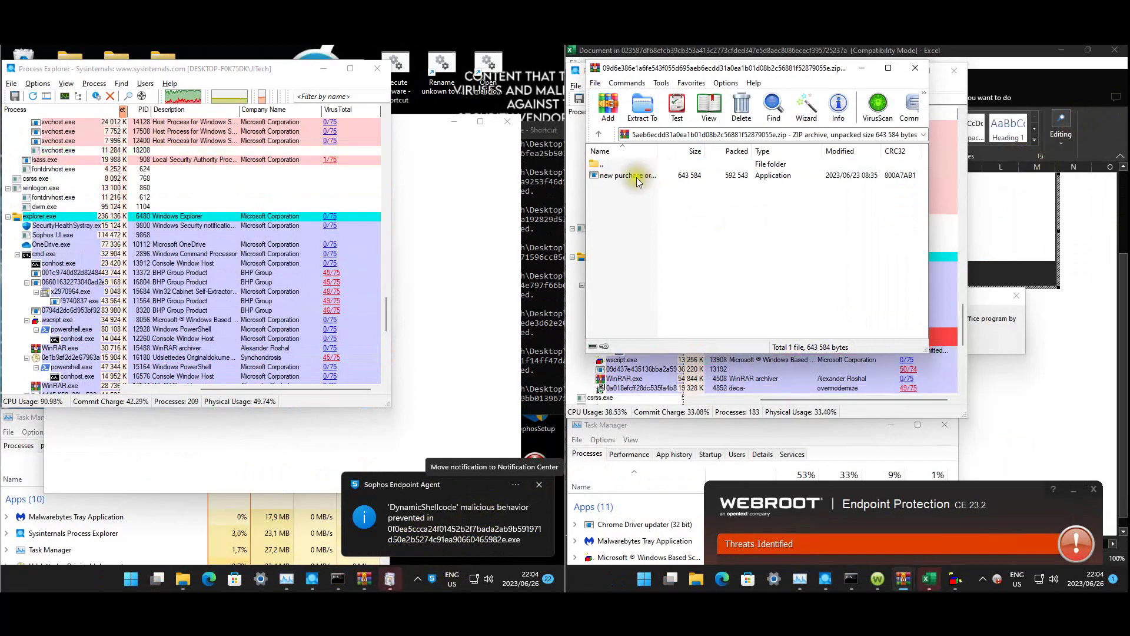
pyautogui.doubleClick(627, 175)
pyautogui.click(644, 224)
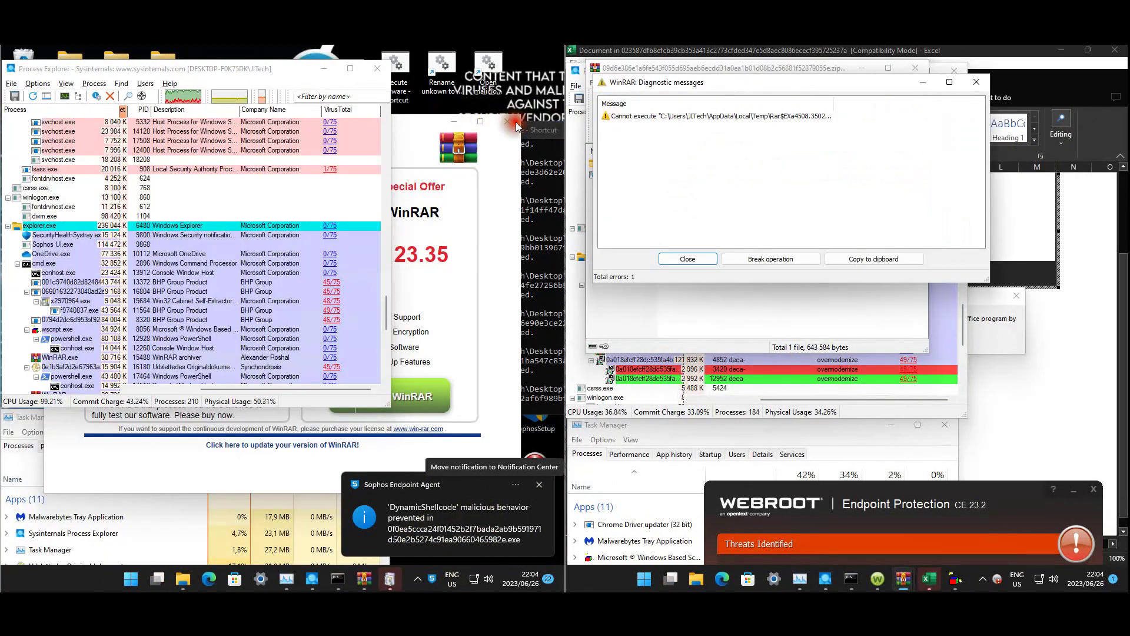
pyautogui.click(856, 311)
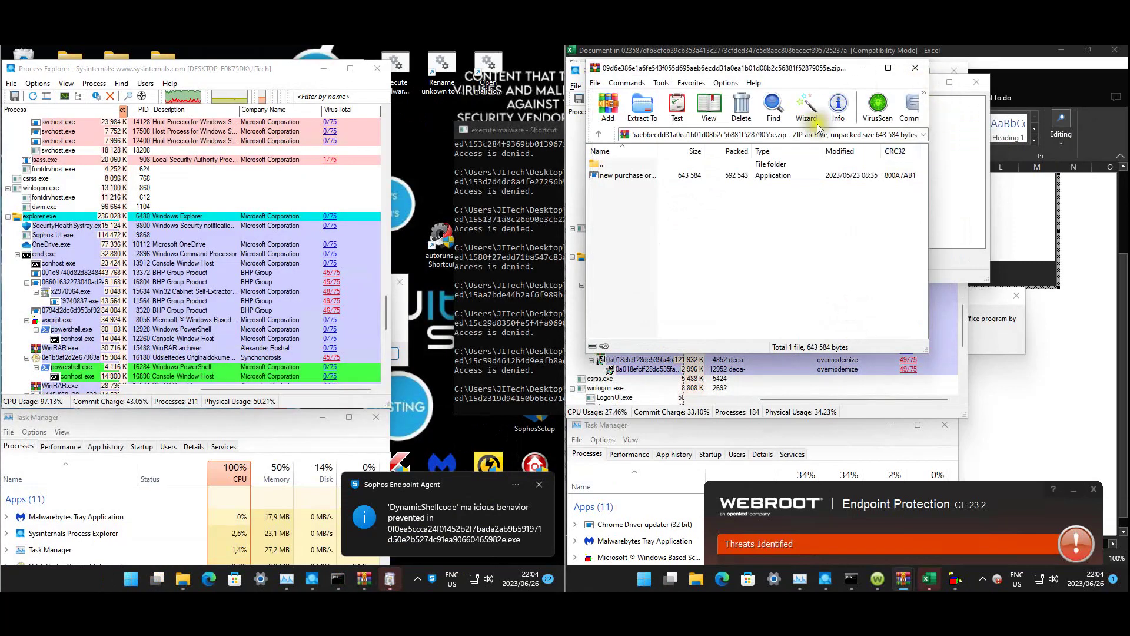
pyautogui.doubleClick(662, 175)
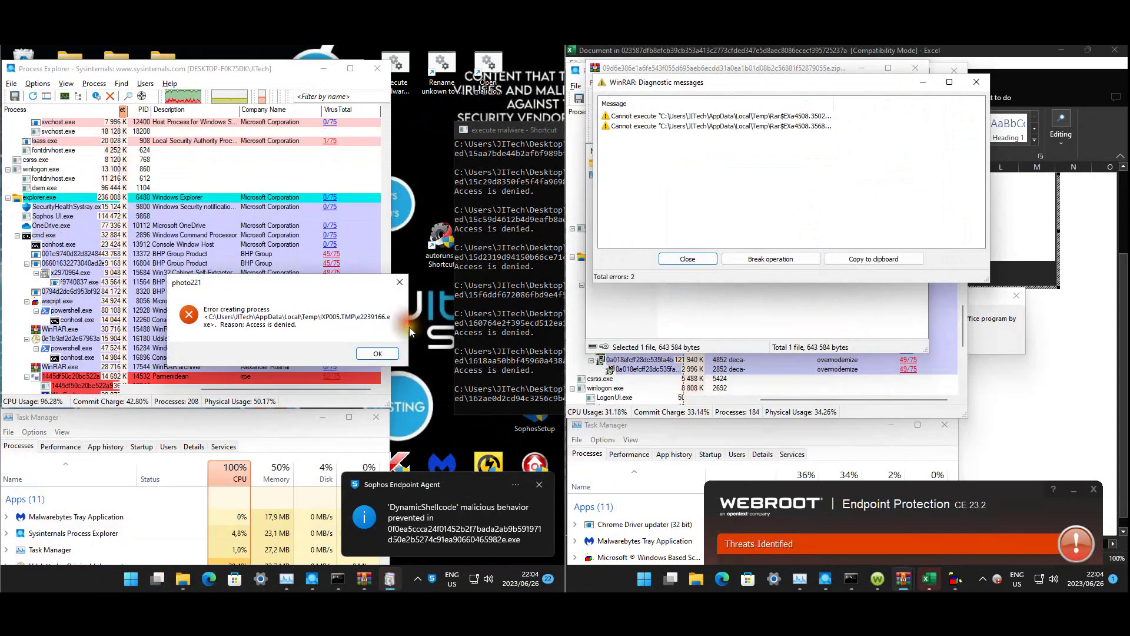
# Dismiss the photo221 and successive fotod85 process creation errors on the Sophos machine
pyautogui.click(383, 361)
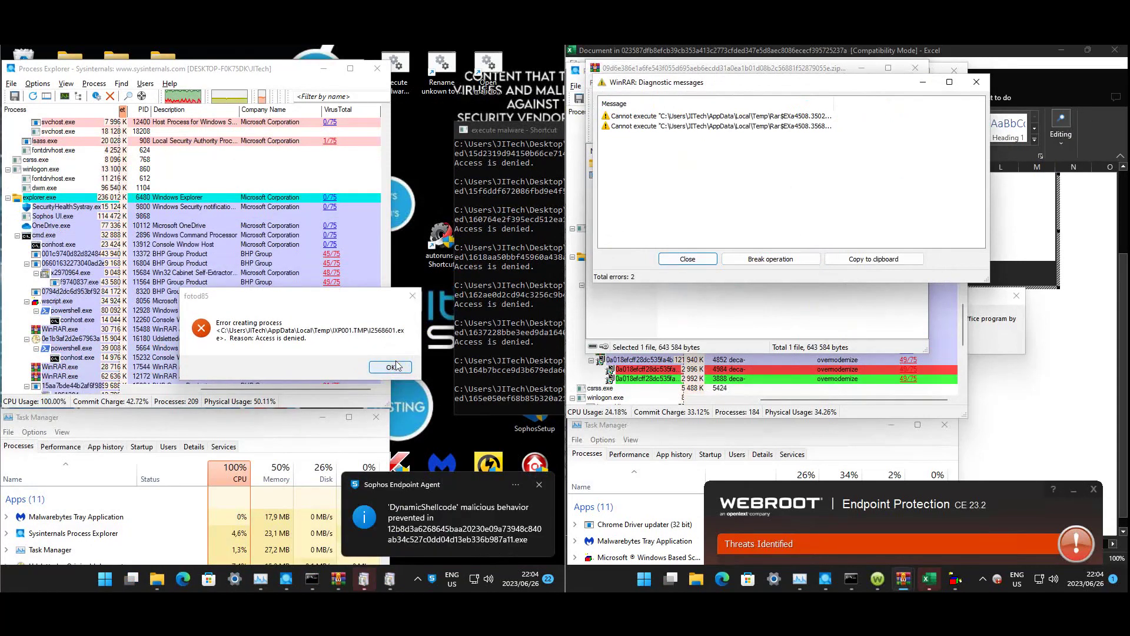
pyautogui.click(398, 365)
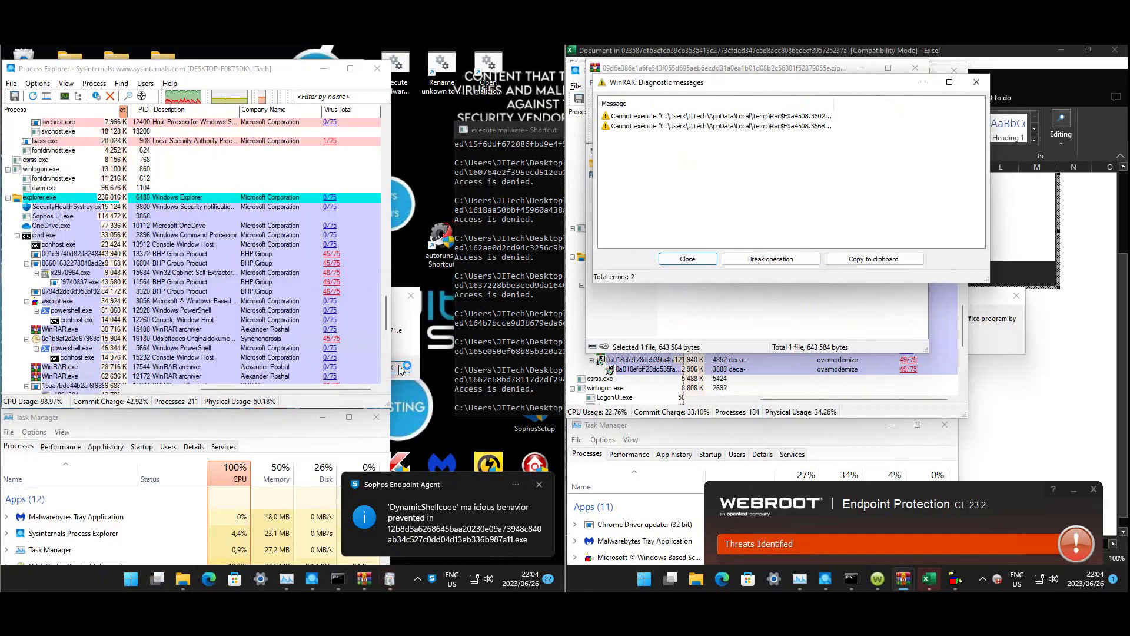
pyautogui.click(400, 369)
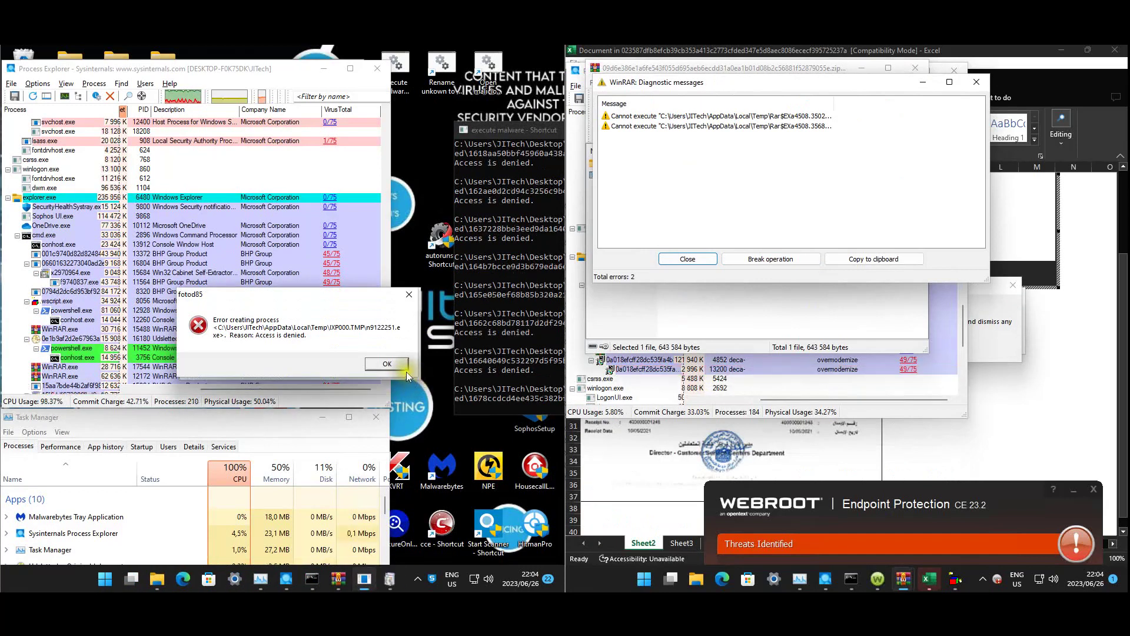
pyautogui.click(404, 368)
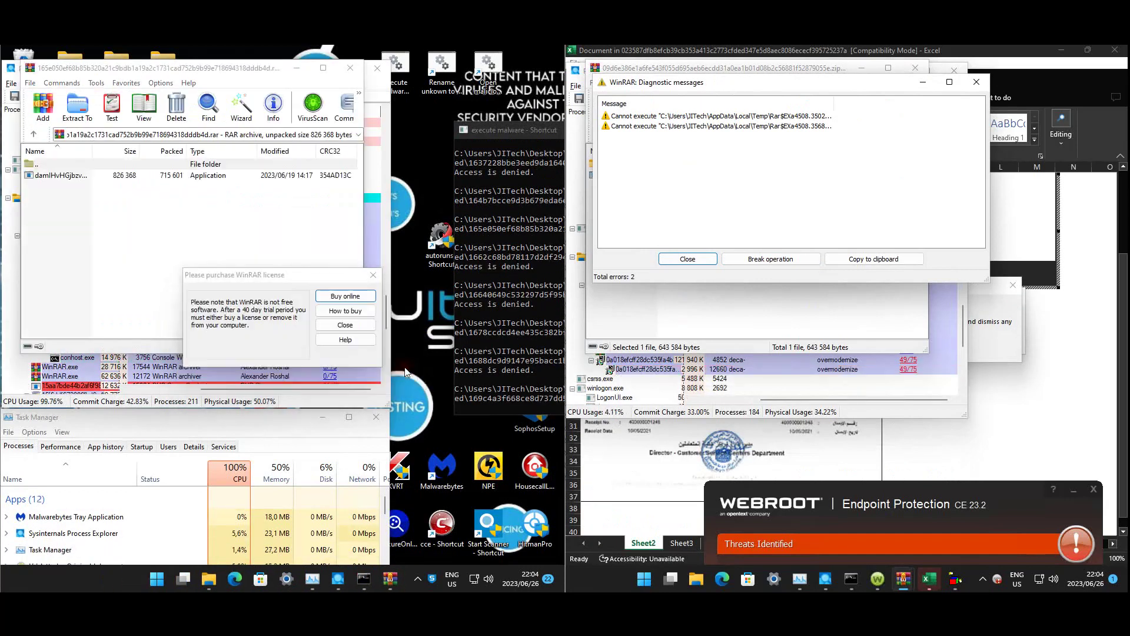
# Close the WinRAR licence prompt on the Sophos machine and try to run the damIHvHGjbzv application from the RAR archive
pyautogui.click(365, 326)
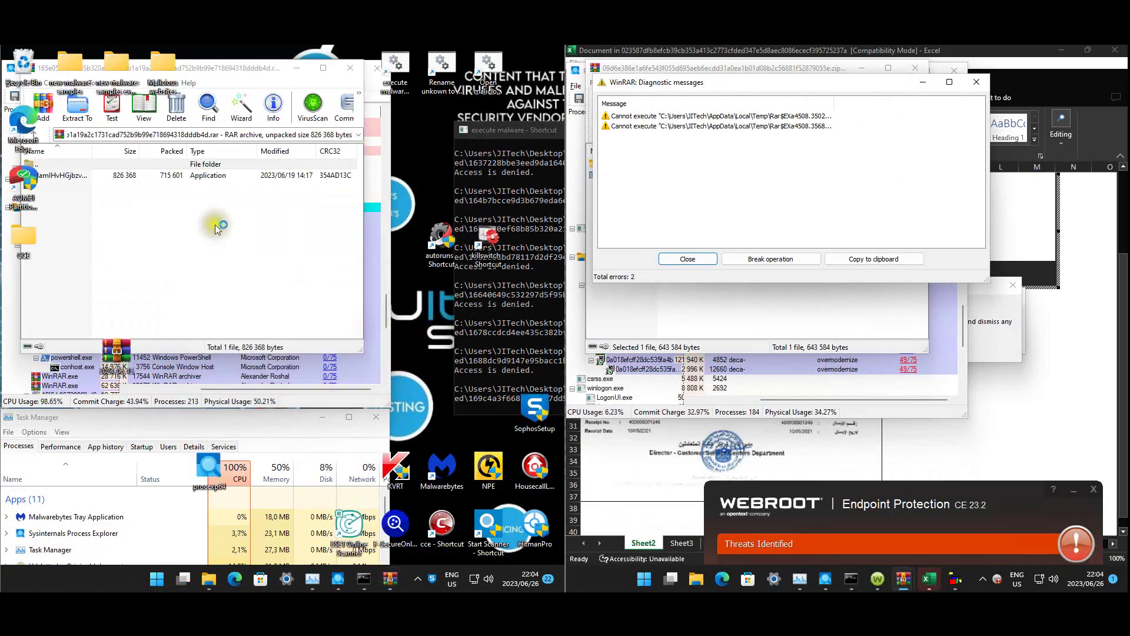
pyautogui.click(200, 179)
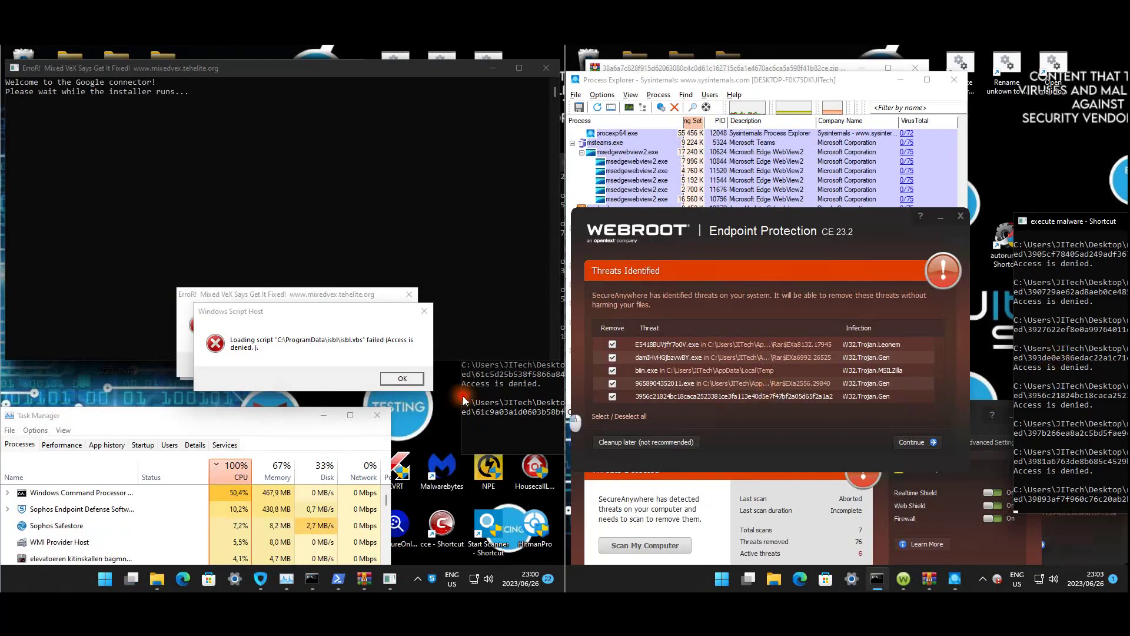
# Dismiss the script and process creation errors, and minimize the Google connector installer console on the Sophos machine
pyautogui.click(396, 382)
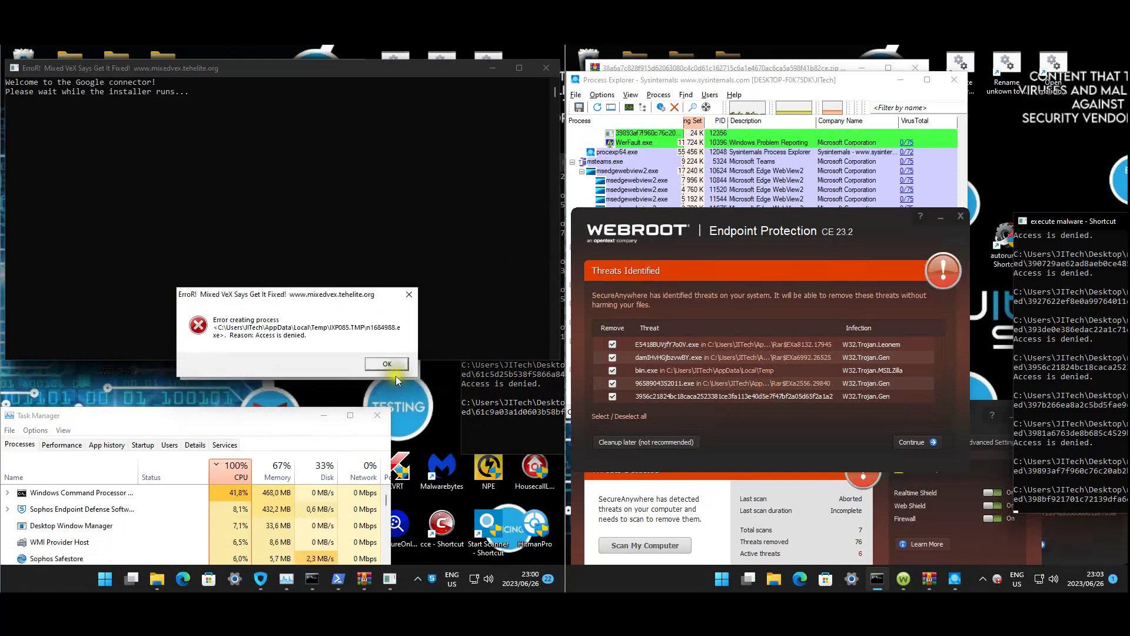
pyautogui.click(396, 365)
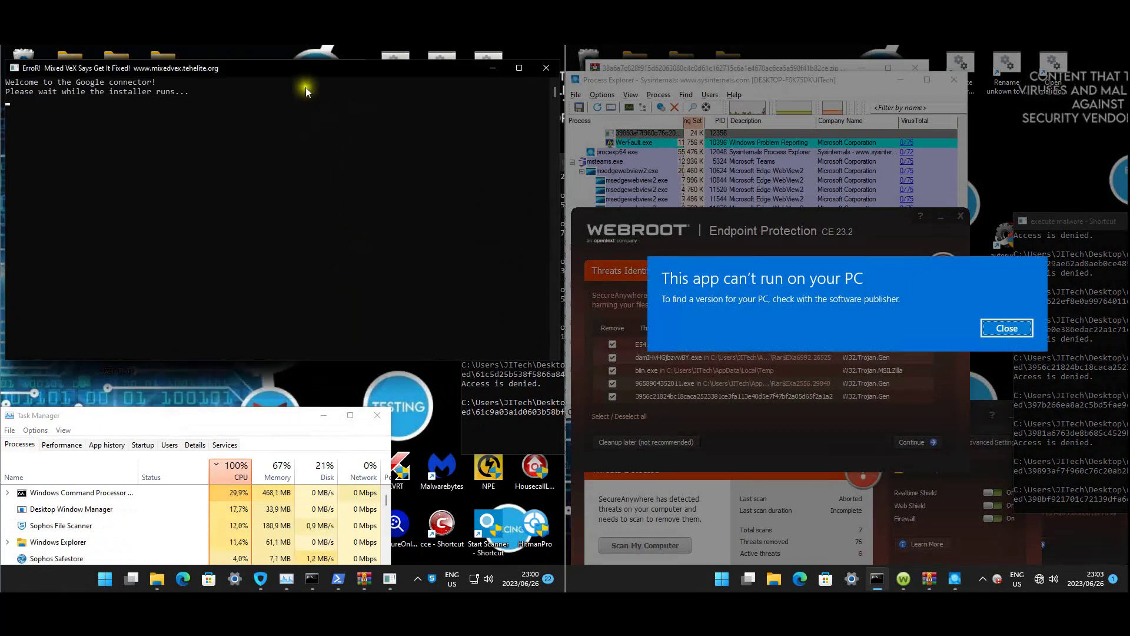
pyautogui.moveTo(341, 69); pyautogui.dragTo(342, 81)
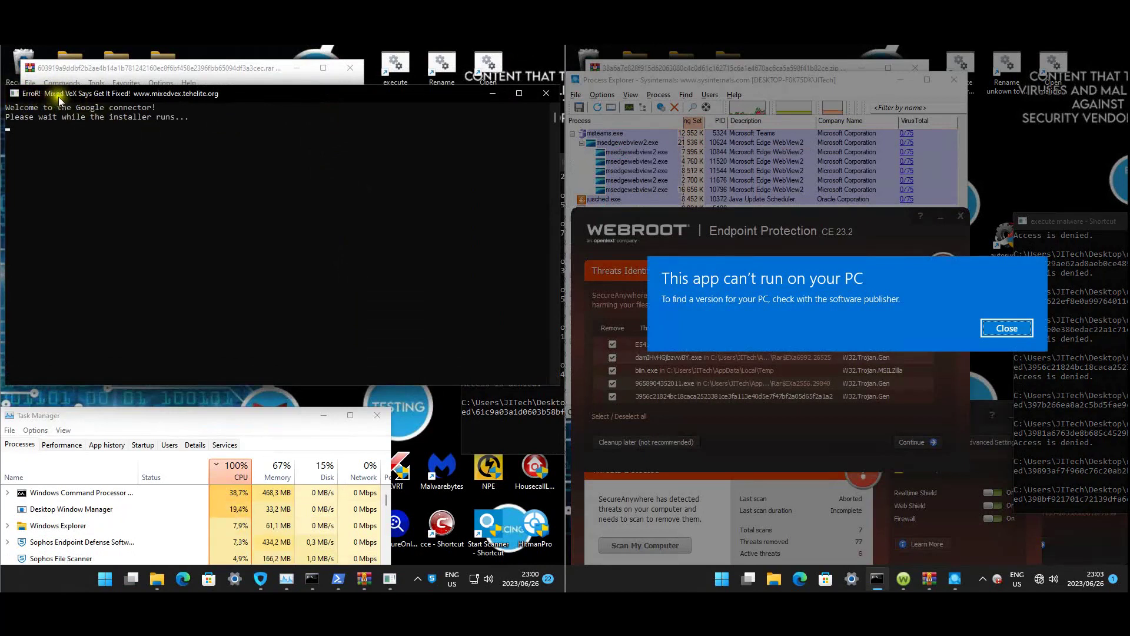
pyautogui.click(492, 93)
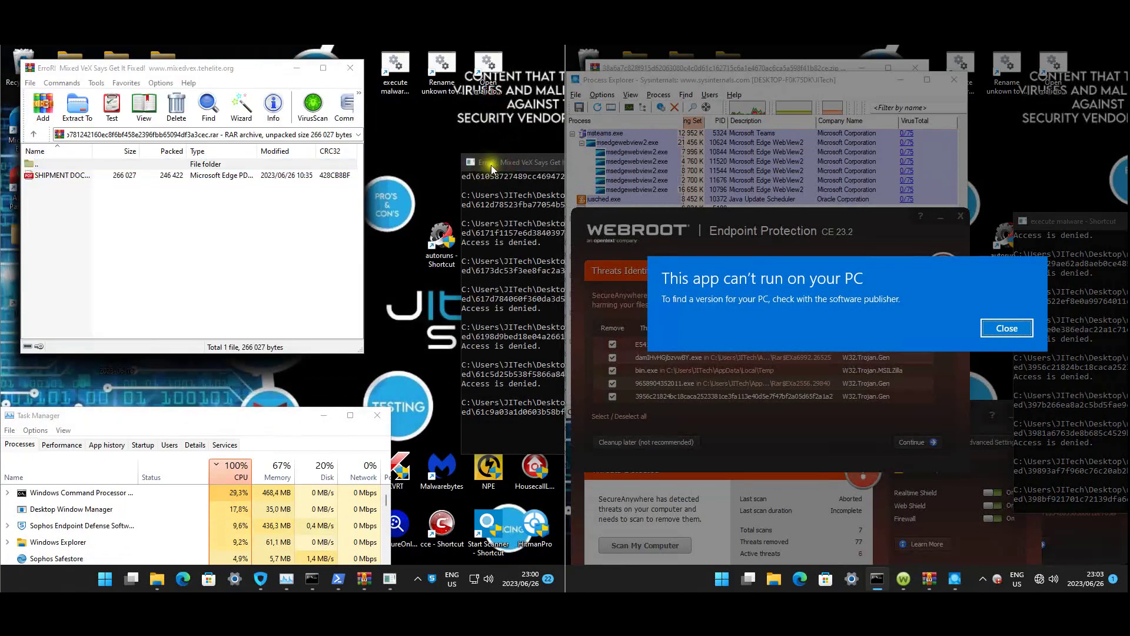
# Try to open the SHIPMENT DOC file from the RAR archive on the Sophos machine
pyautogui.click(242, 206)
pyautogui.click(118, 178)
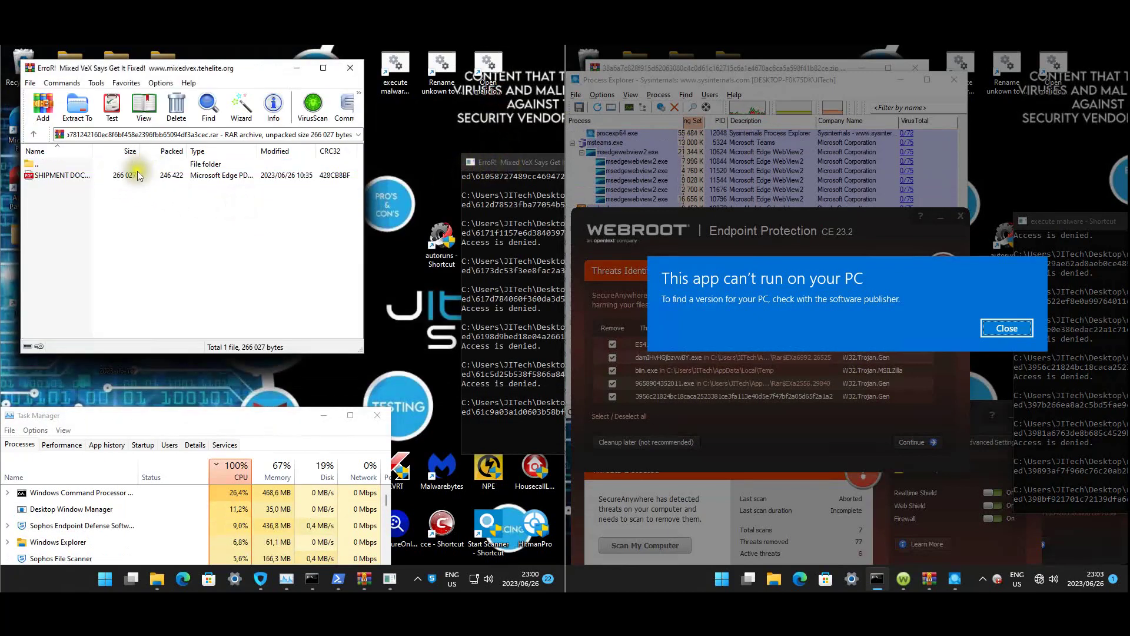
pyautogui.click(137, 178)
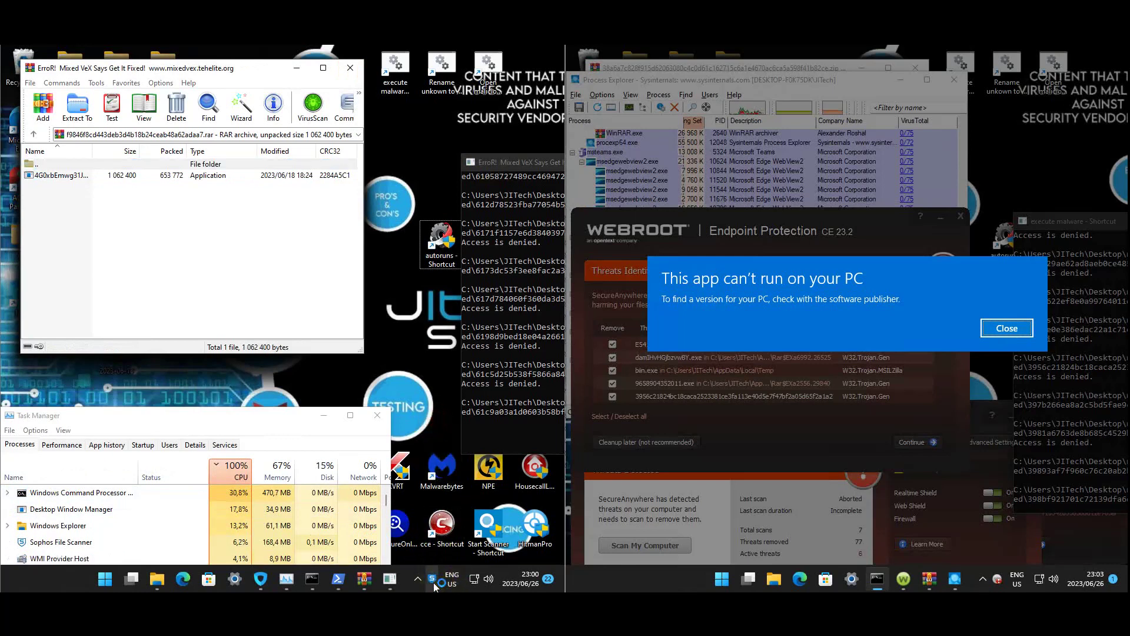
# Dismiss the incompatible app notices on the Webroot machine and continue with removing all selected threats
pyautogui.click(996, 333)
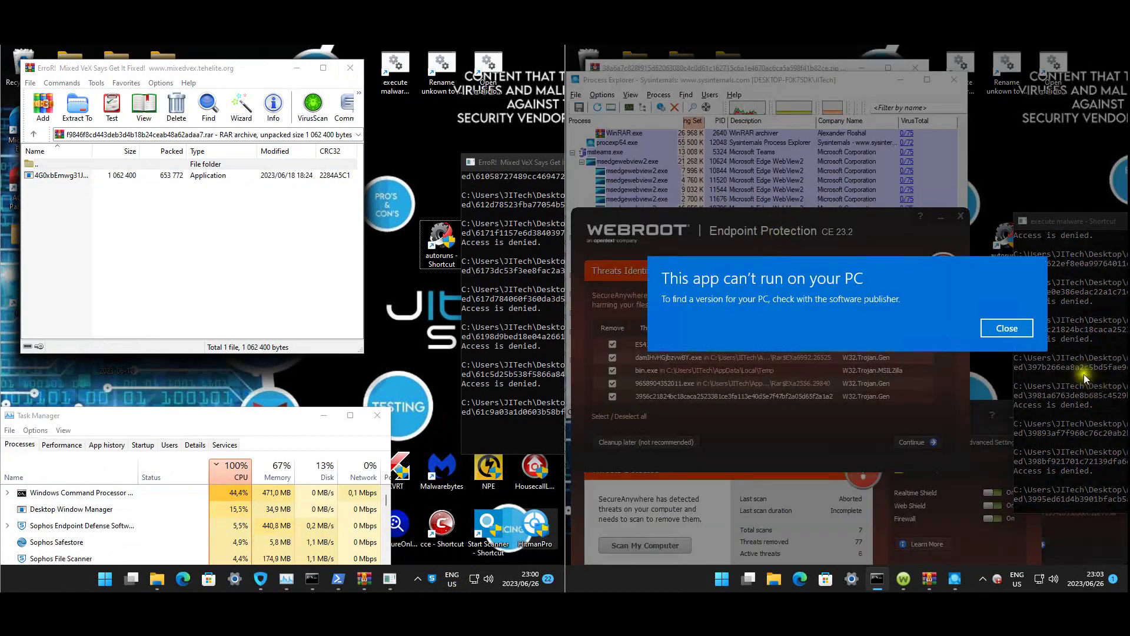
pyautogui.click(1024, 336)
pyautogui.moveTo(830, 229); pyautogui.dragTo(831, 209)
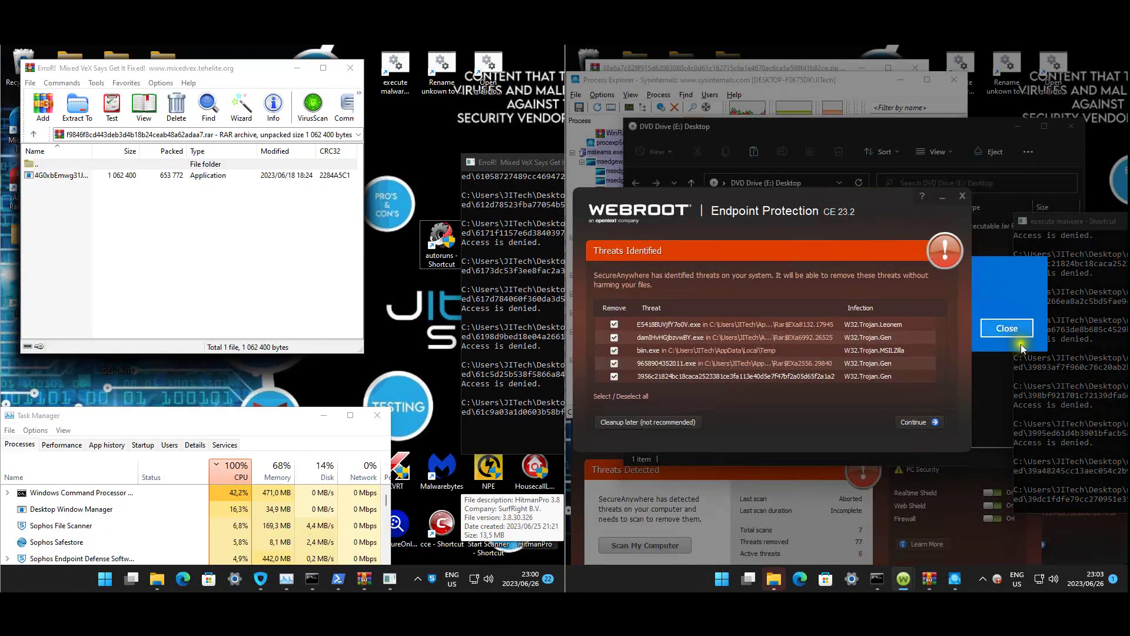
pyautogui.click(1016, 334)
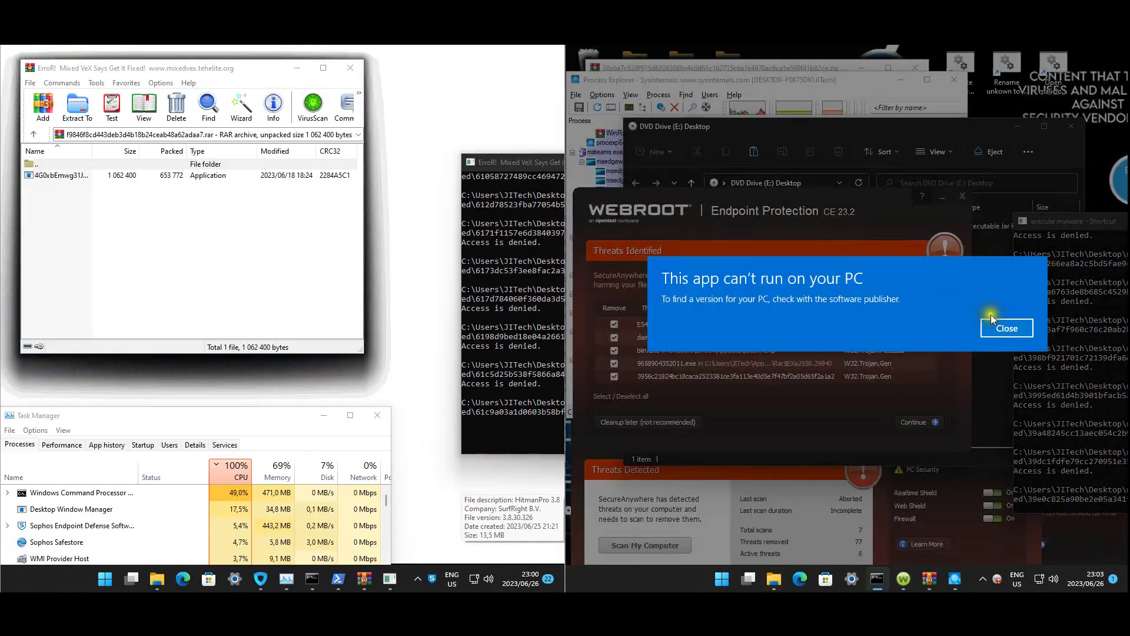
pyautogui.click(995, 327)
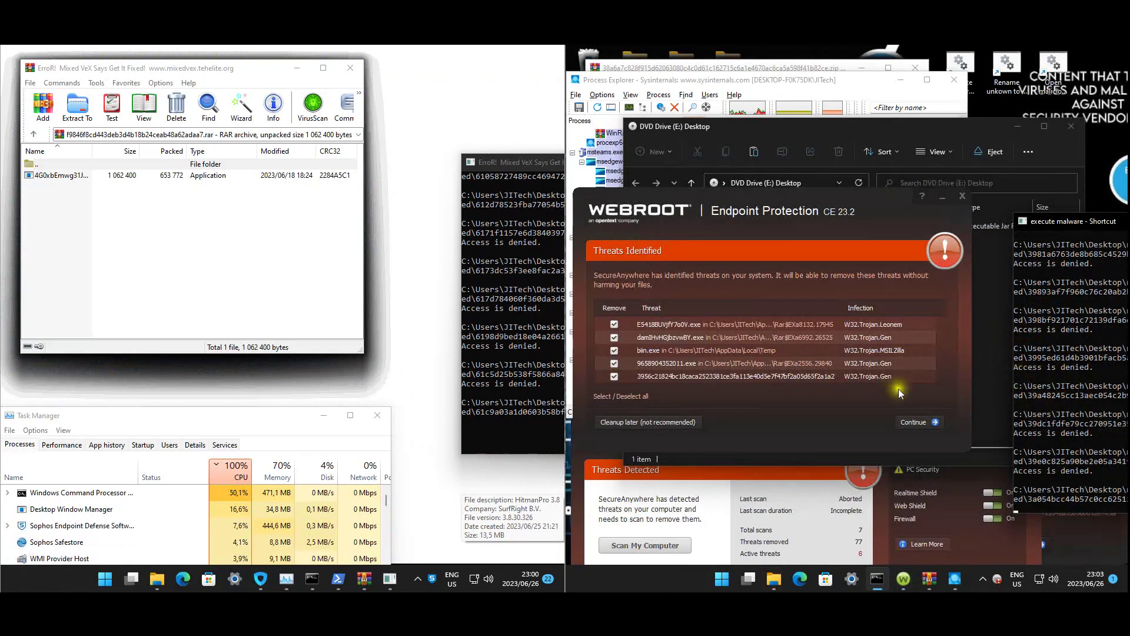
pyautogui.click(926, 424)
pyautogui.click(927, 430)
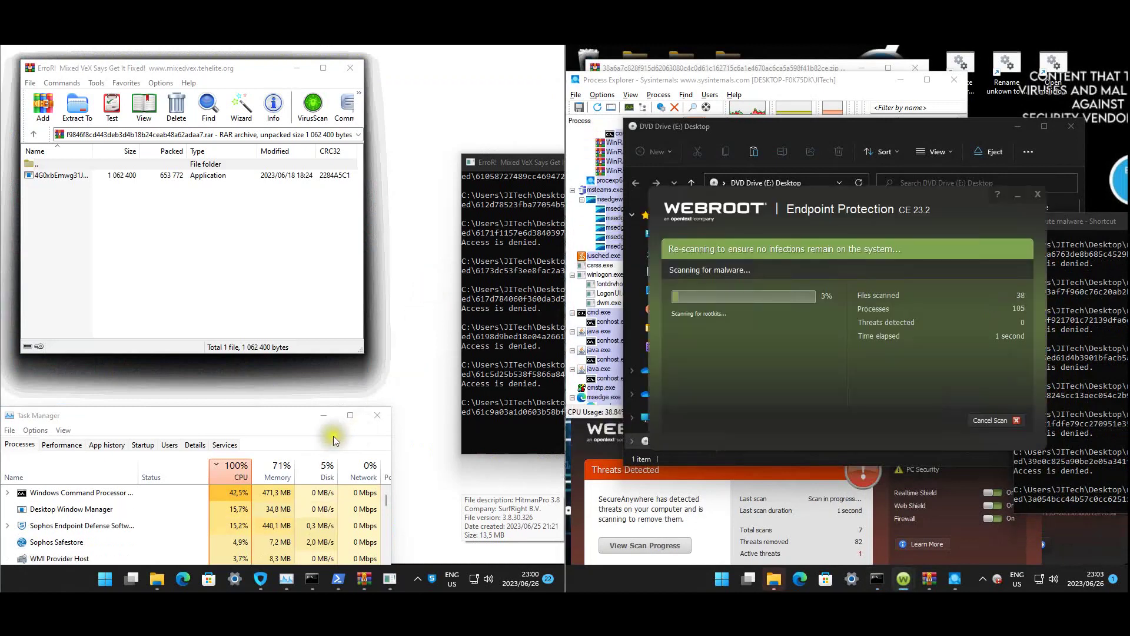
# Select the 4G0xbEmwg31J application in the RAR archive on the Sophos machine, and cancel the Webroot re-scan
pyautogui.click(278, 432)
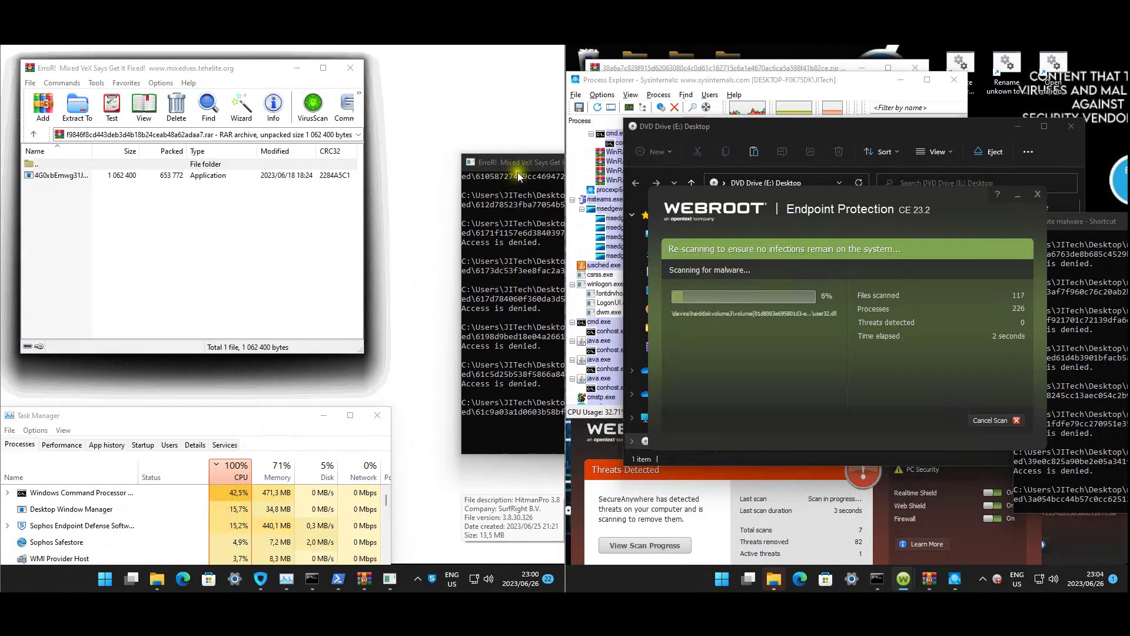
pyautogui.click(170, 174)
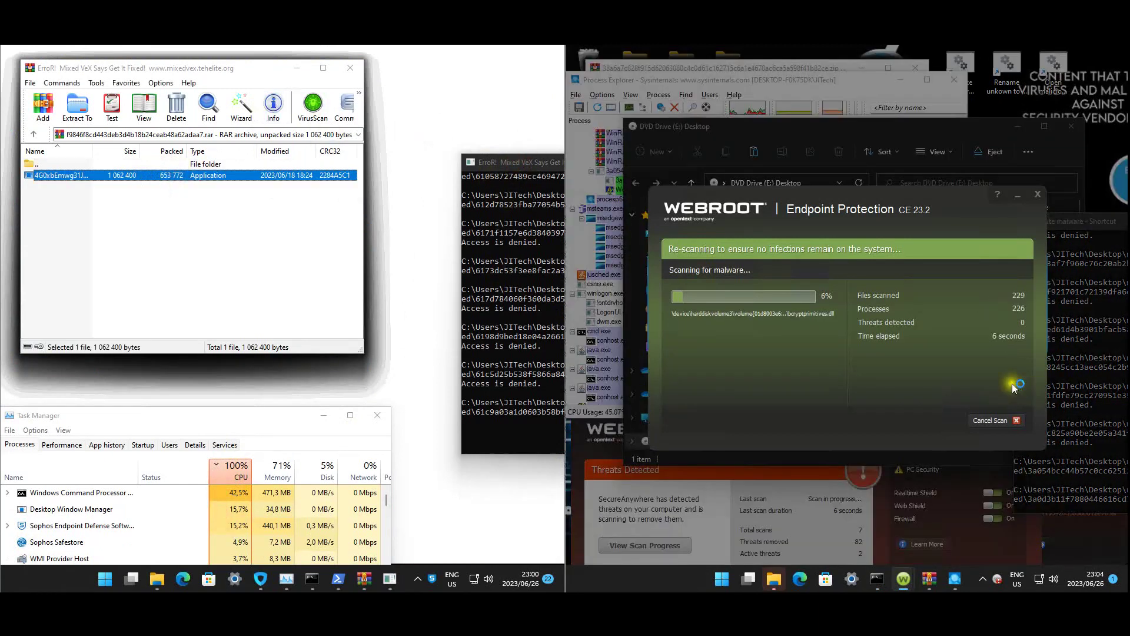
pyautogui.click(1008, 421)
pyautogui.click(894, 353)
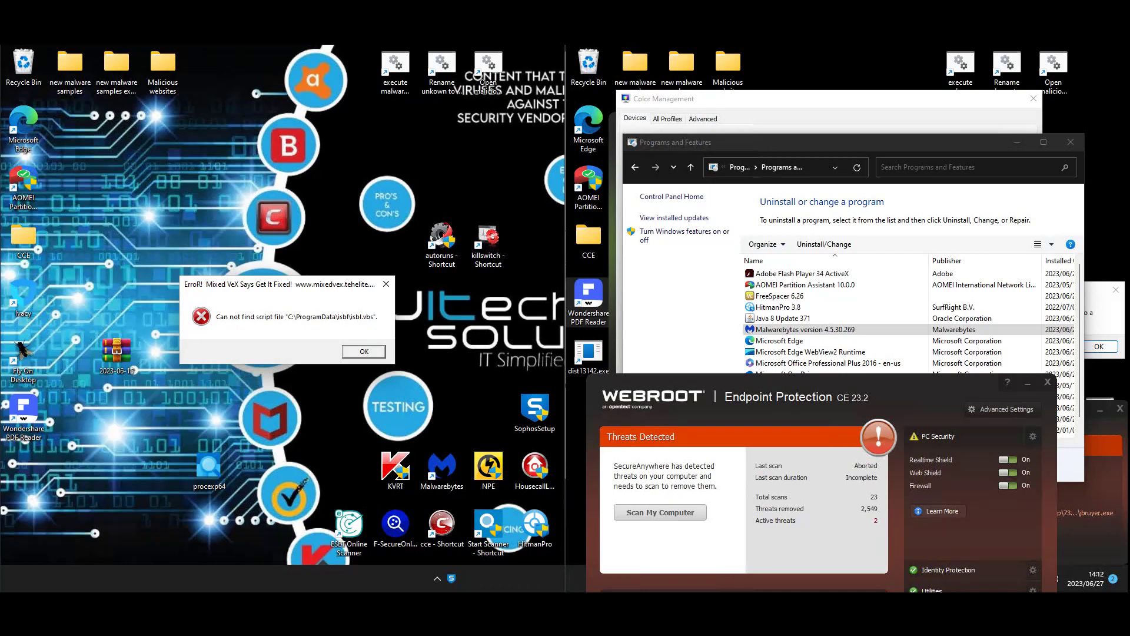
# Dismiss the missing isbl.vbs script error on the Sophos machine and shift the Webroot window slightly on the other machine
pyautogui.click(364, 351)
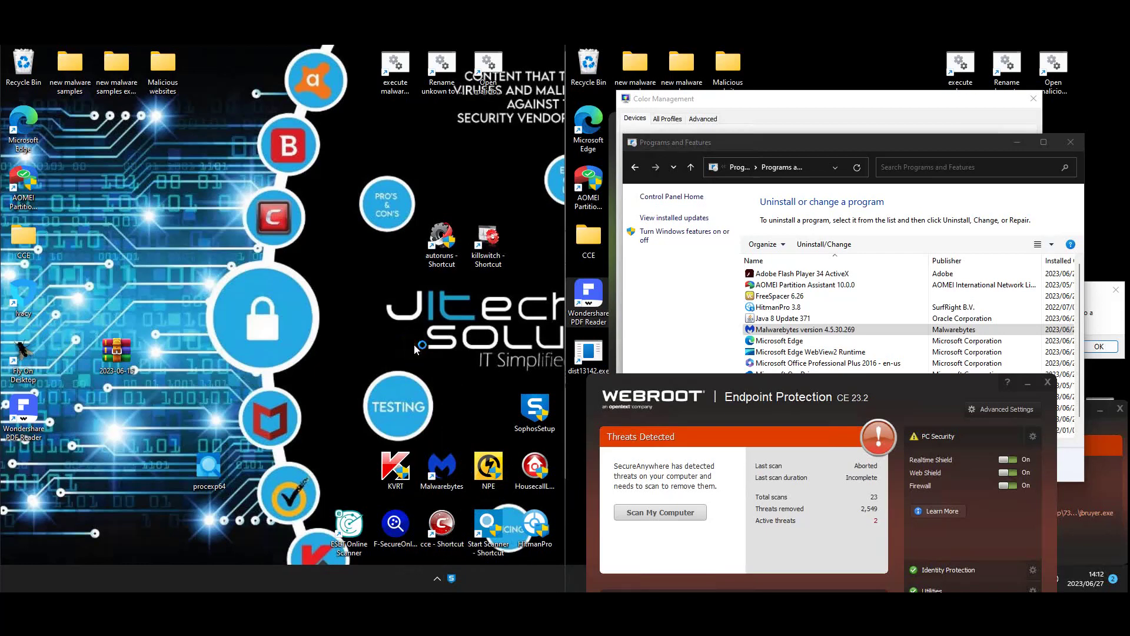
pyautogui.click(390, 307)
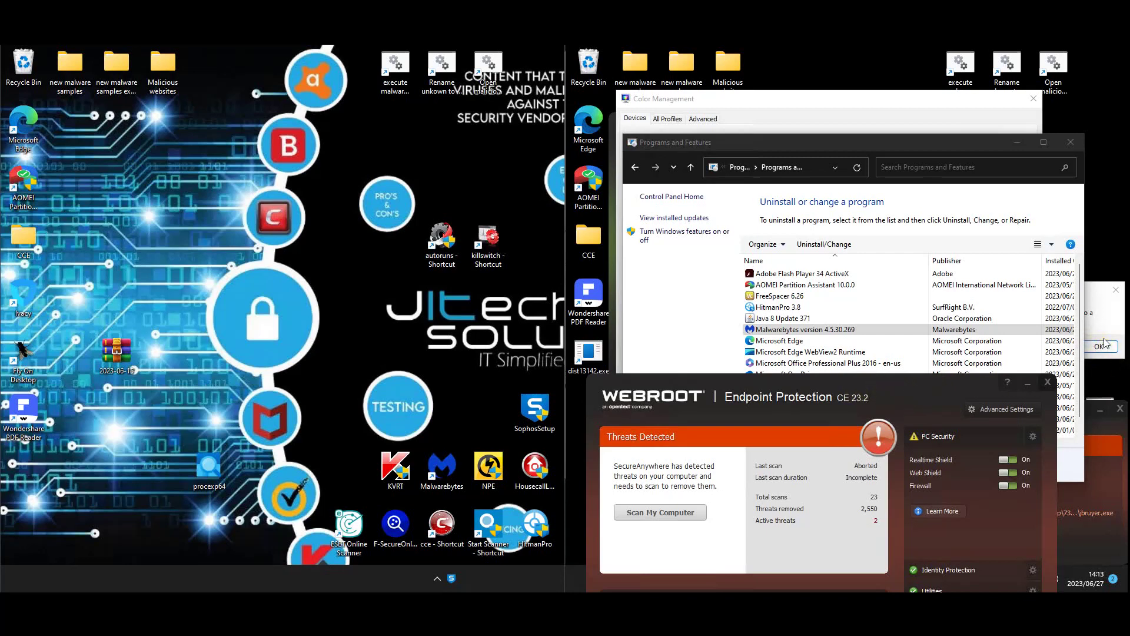
pyautogui.click(798, 399)
pyautogui.moveTo(797, 399)
pyautogui.mouseDown()
pyautogui.moveTo(812, 190)
pyautogui.moveTo(801, 405)
pyautogui.mouseUp()
pyautogui.click(390, 213)
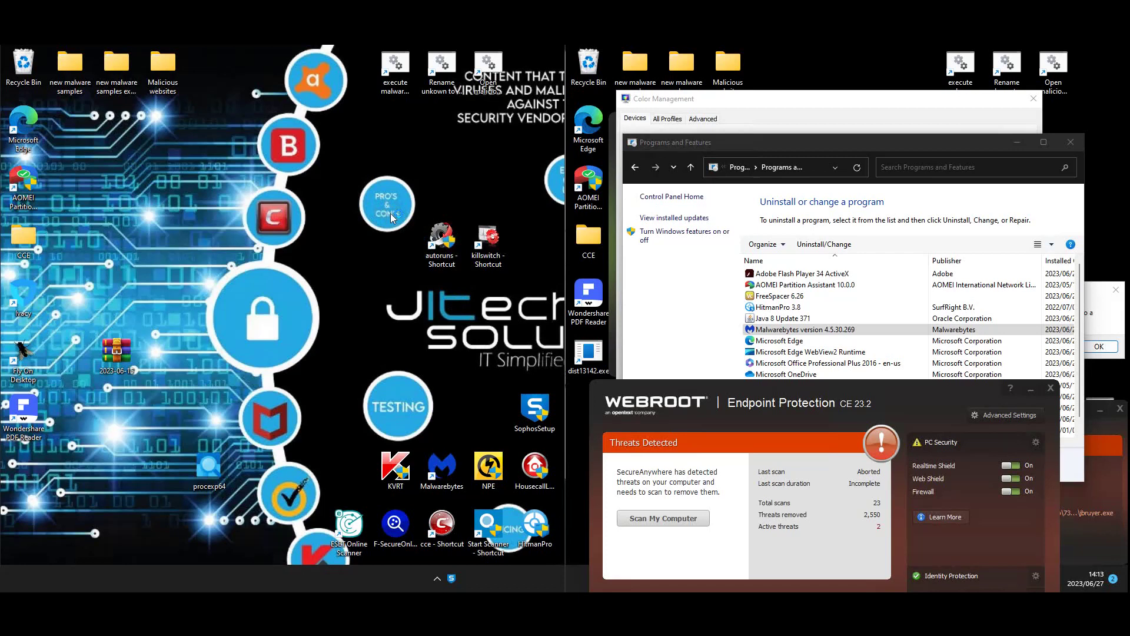
# Open Task Manager on the Sophos machine and examine the startup entries for suspicious programs
pyautogui.hotkey('ctrl', 'shift', 'Escape')
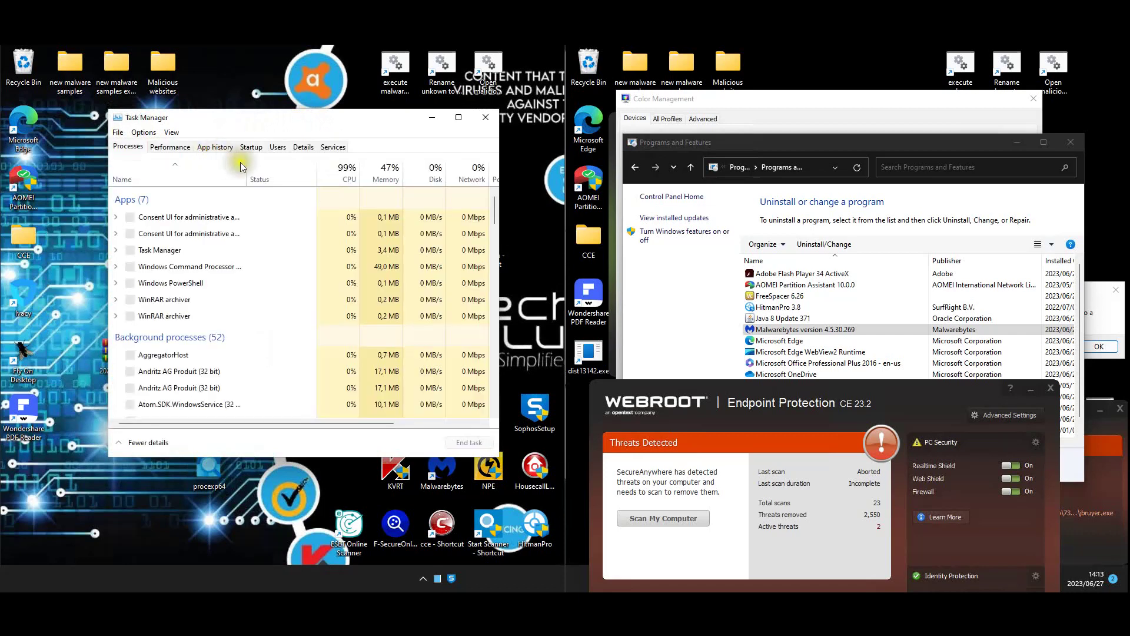
pyautogui.click(250, 147)
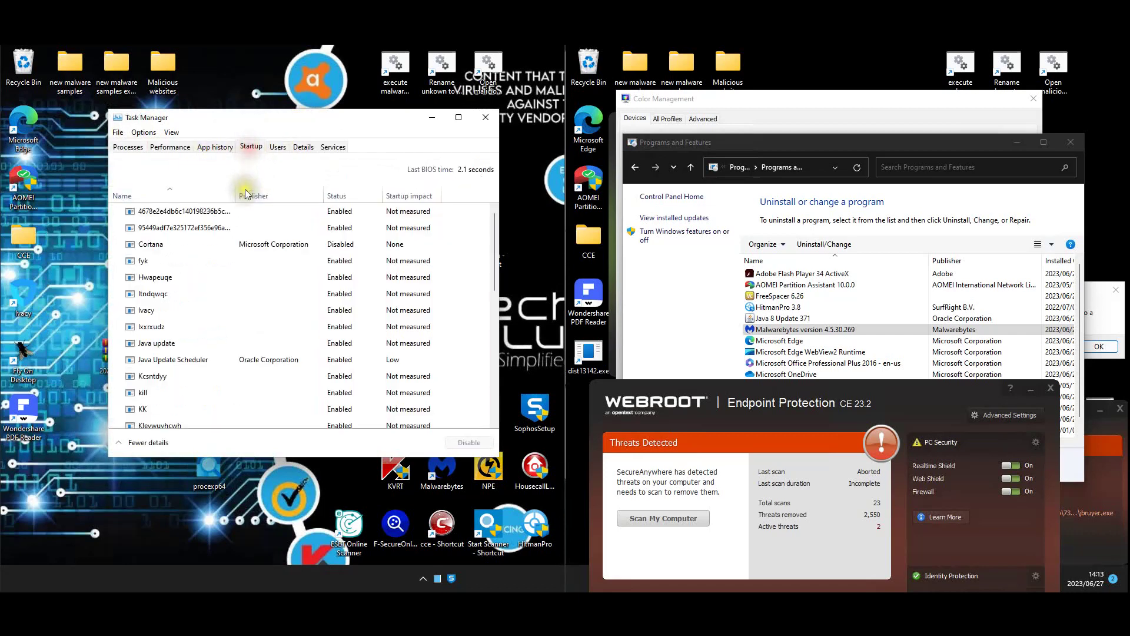
pyautogui.scroll(-3, 234, 277)
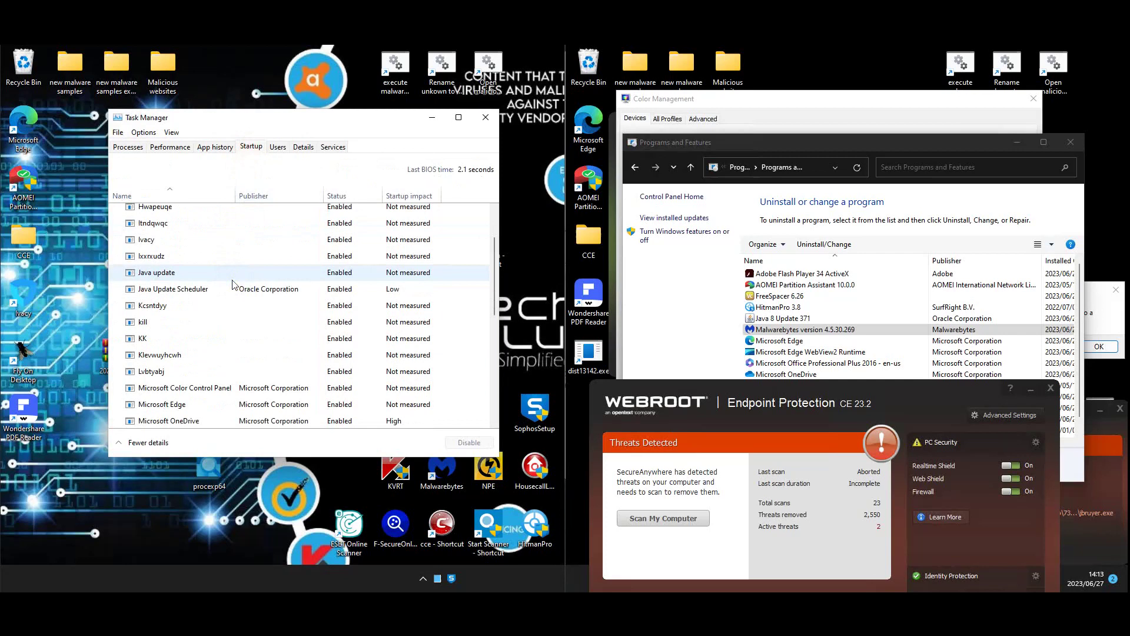
pyautogui.scroll(-2, 234, 285)
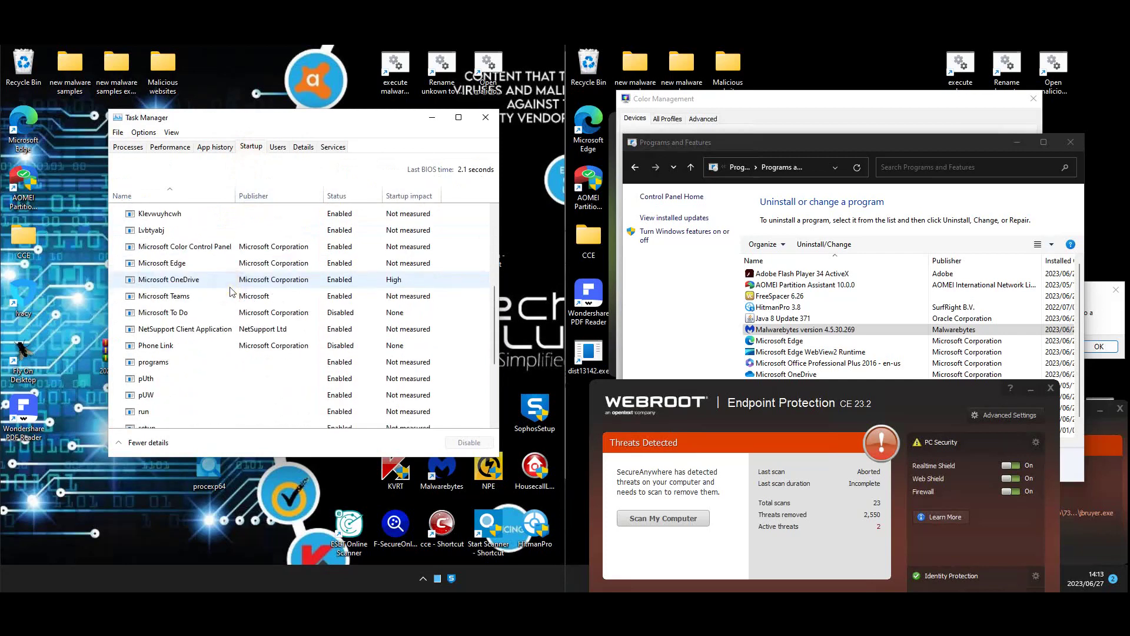
pyautogui.scroll(-2, 232, 289)
pyautogui.scroll(-2, 230, 290)
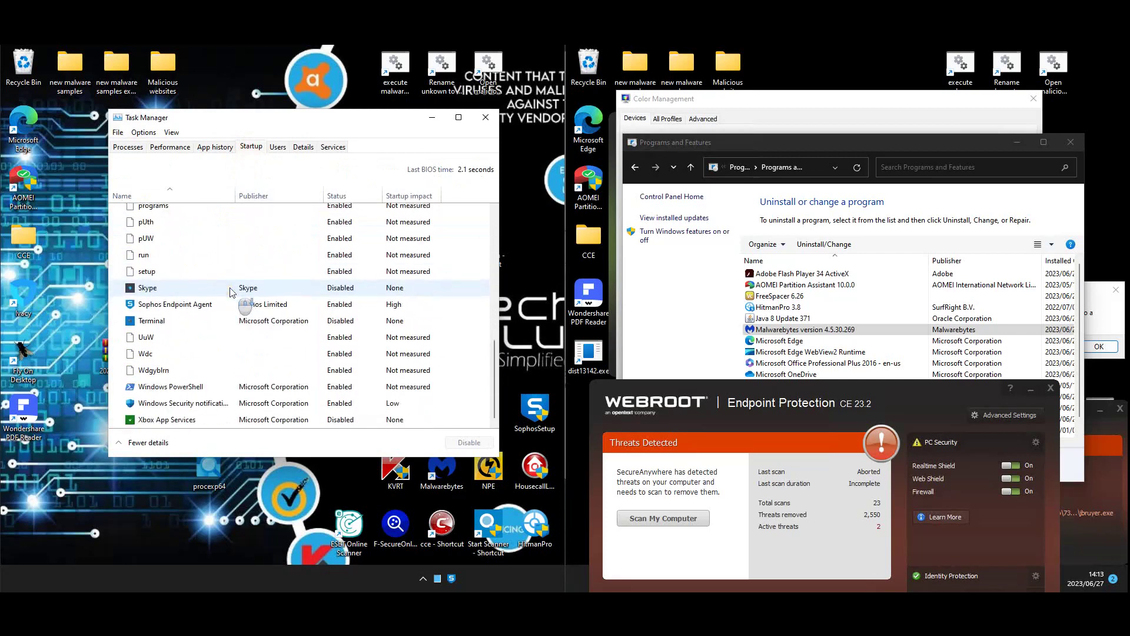
pyautogui.click(222, 303)
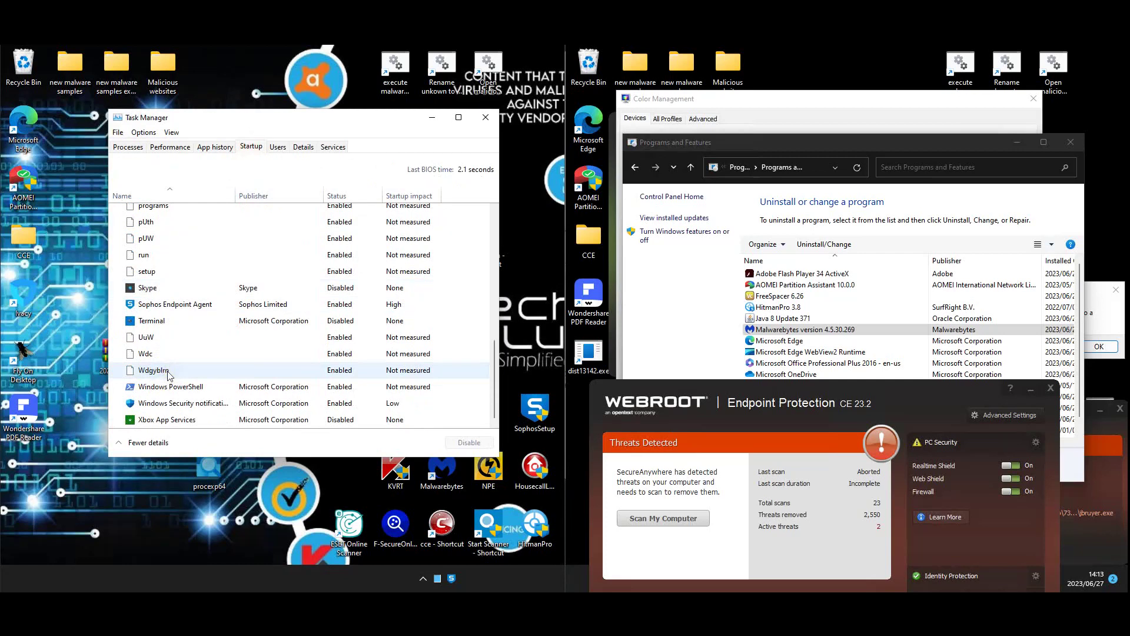
pyautogui.scroll(1, 169, 375)
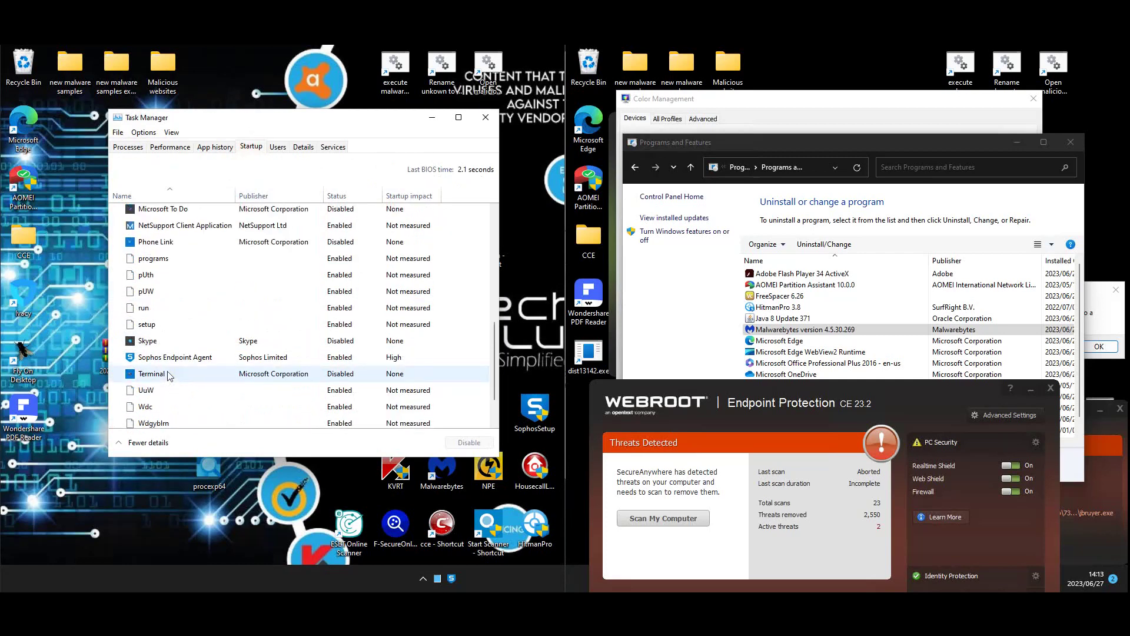
pyautogui.scroll(1, 170, 371)
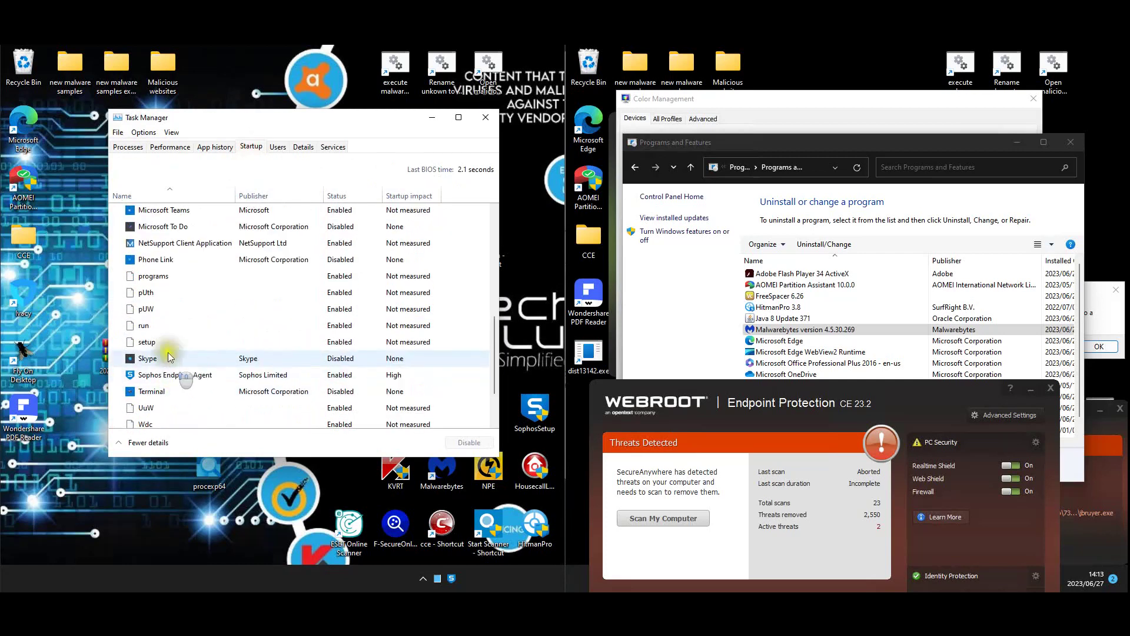
# View the properties of the pUW startup entry, check its full file location, and close the properties
pyautogui.click(140, 306)
pyautogui.rightClick(149, 314)
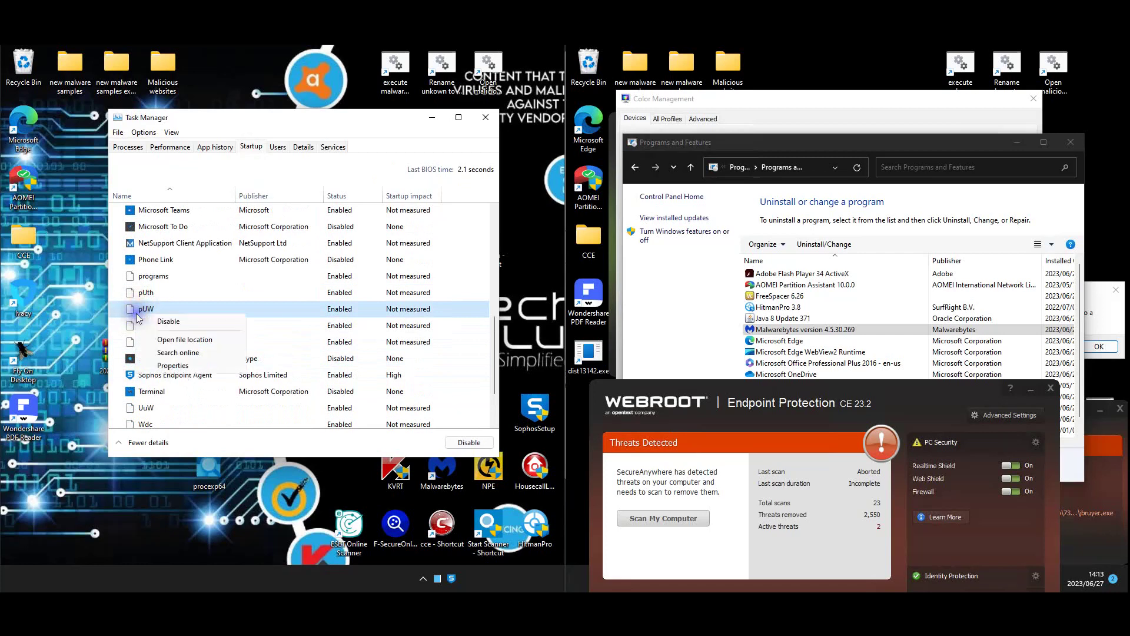
pyautogui.click(165, 365)
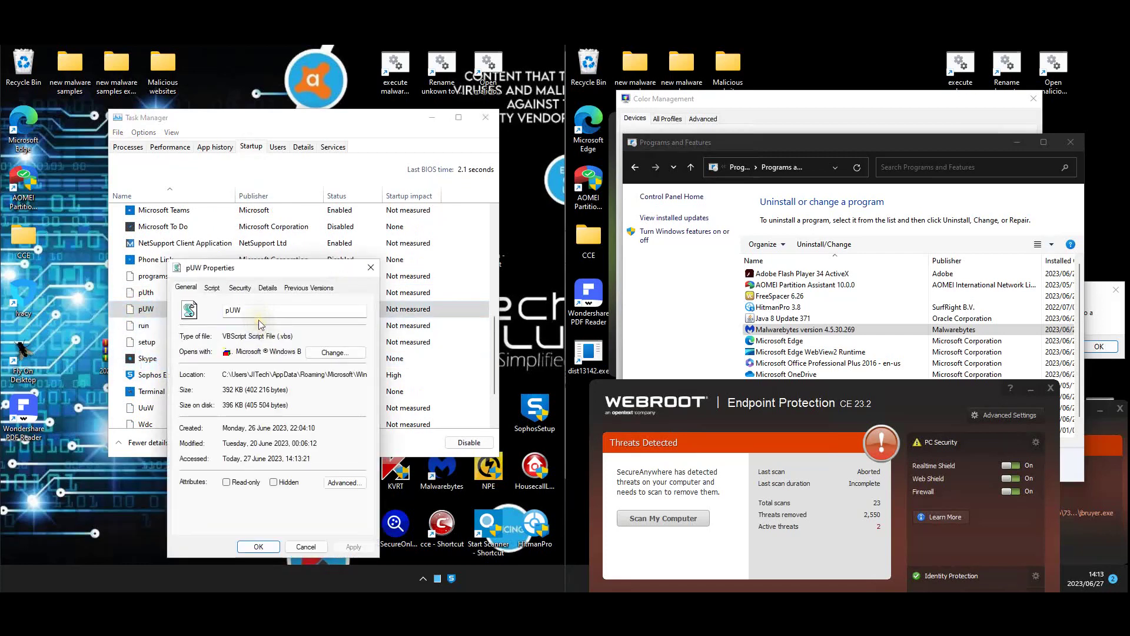
pyautogui.moveTo(287, 369); pyautogui.dragTo(421, 376)
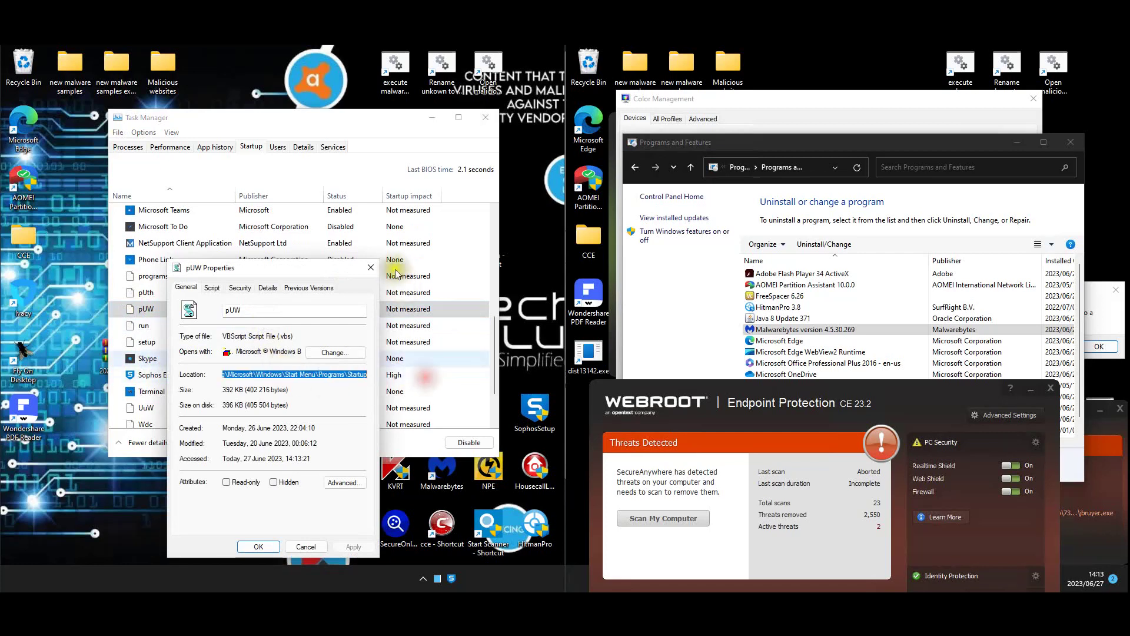
pyautogui.click(373, 269)
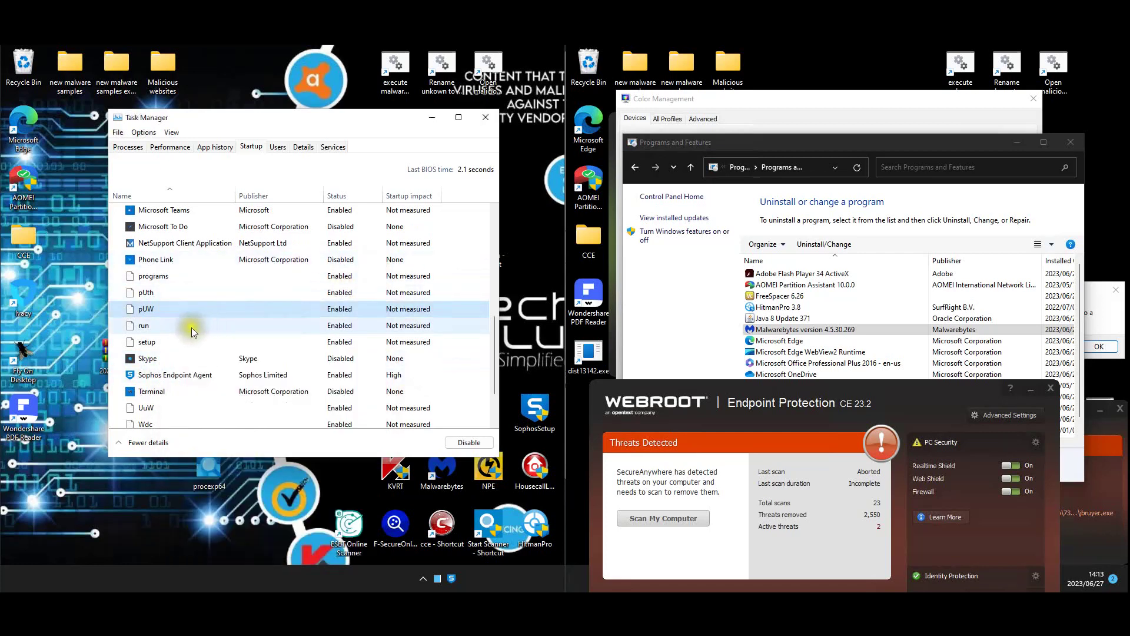
# Highlight the NetSupport Client Application startup entry, and check which file the Lvbtyabj entry points to in its properties
pyautogui.scroll(1, 181, 302)
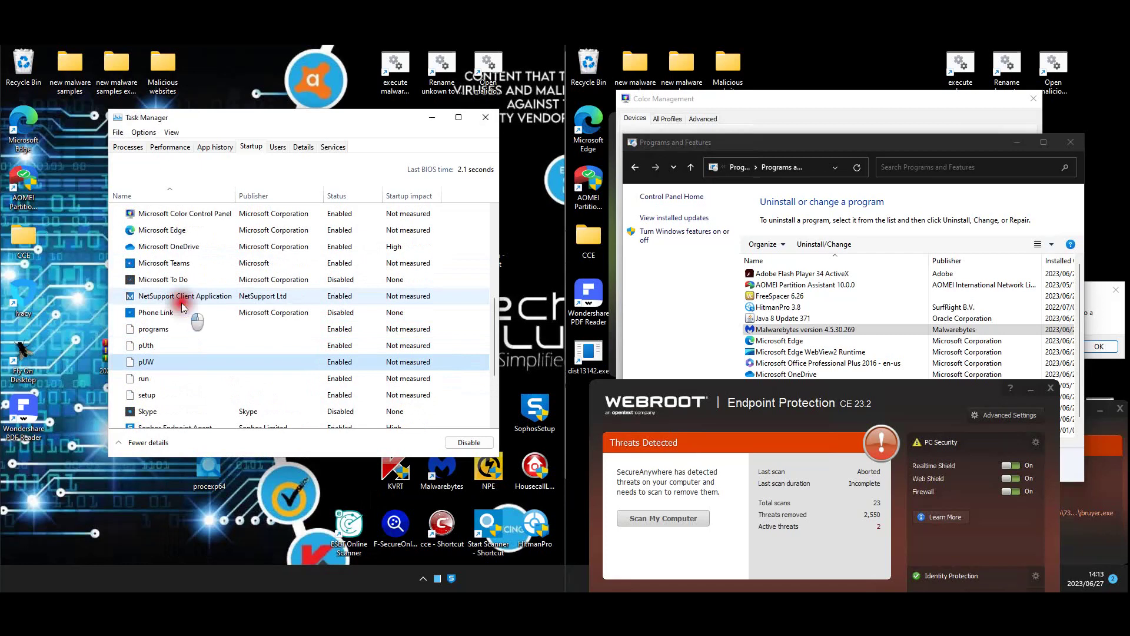
pyautogui.click(181, 302)
pyautogui.scroll(2, 181, 302)
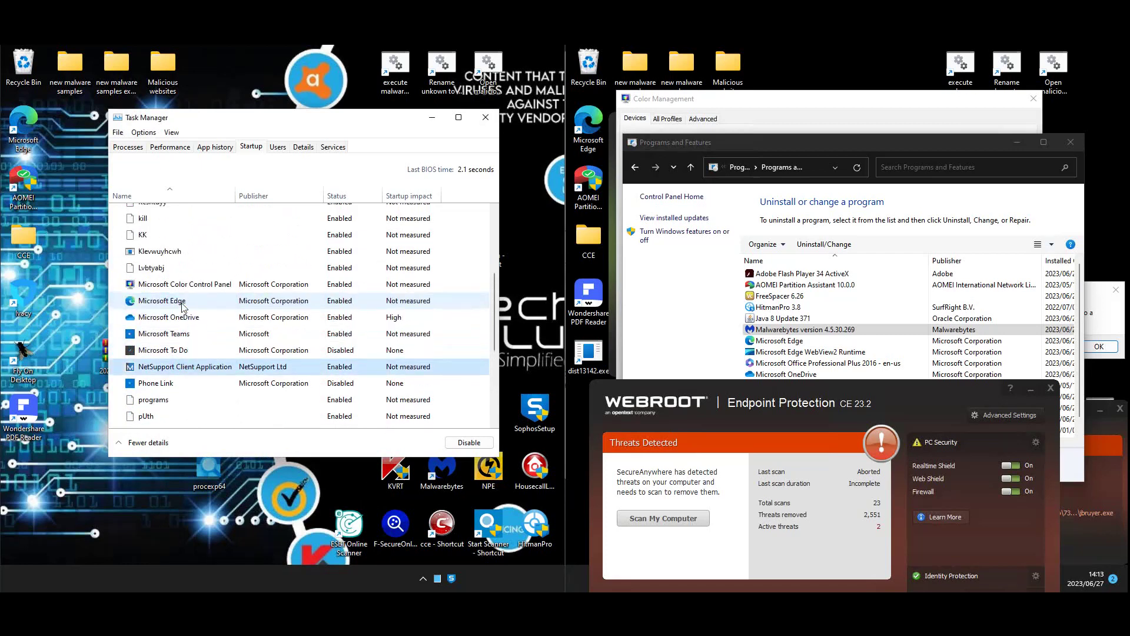
pyautogui.scroll(1, 183, 306)
pyautogui.rightClick(160, 320)
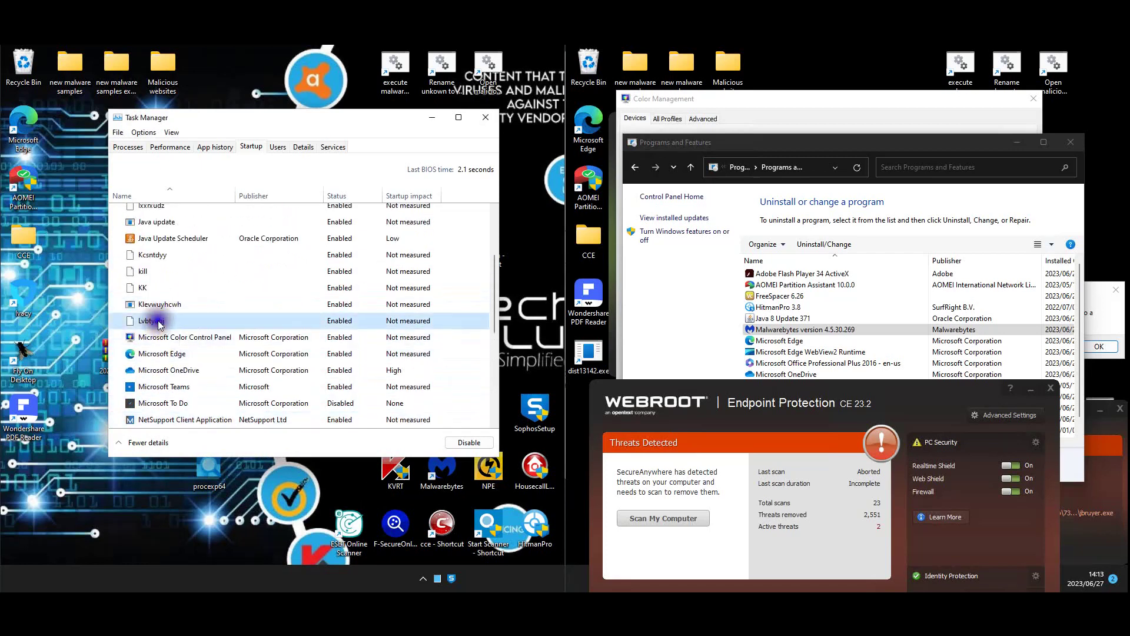
pyautogui.click(183, 375)
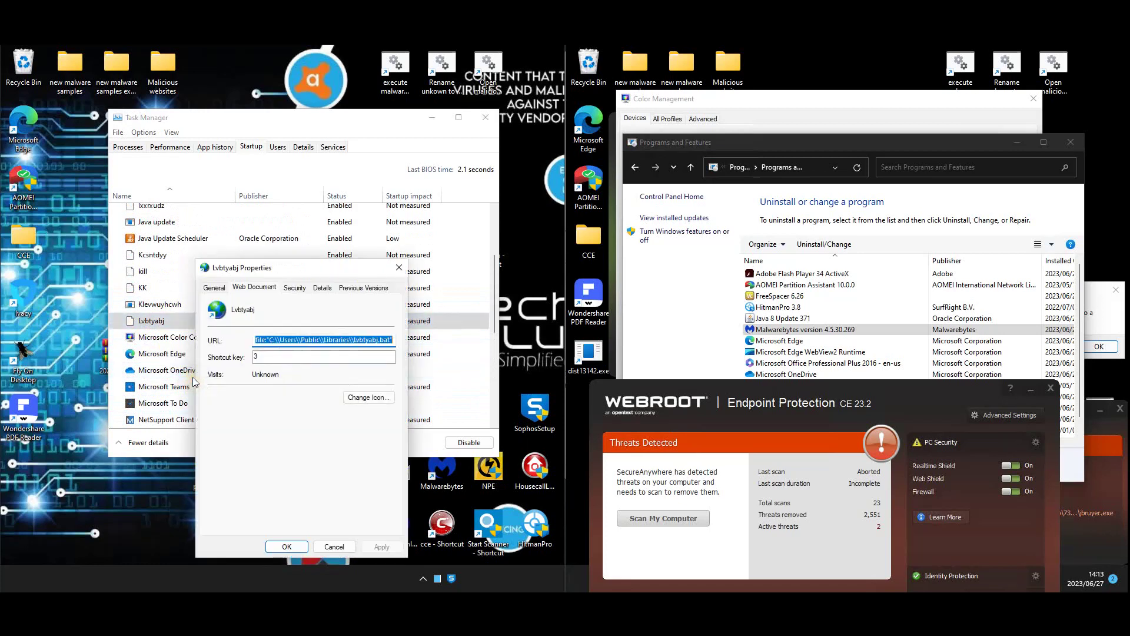
pyautogui.click(399, 268)
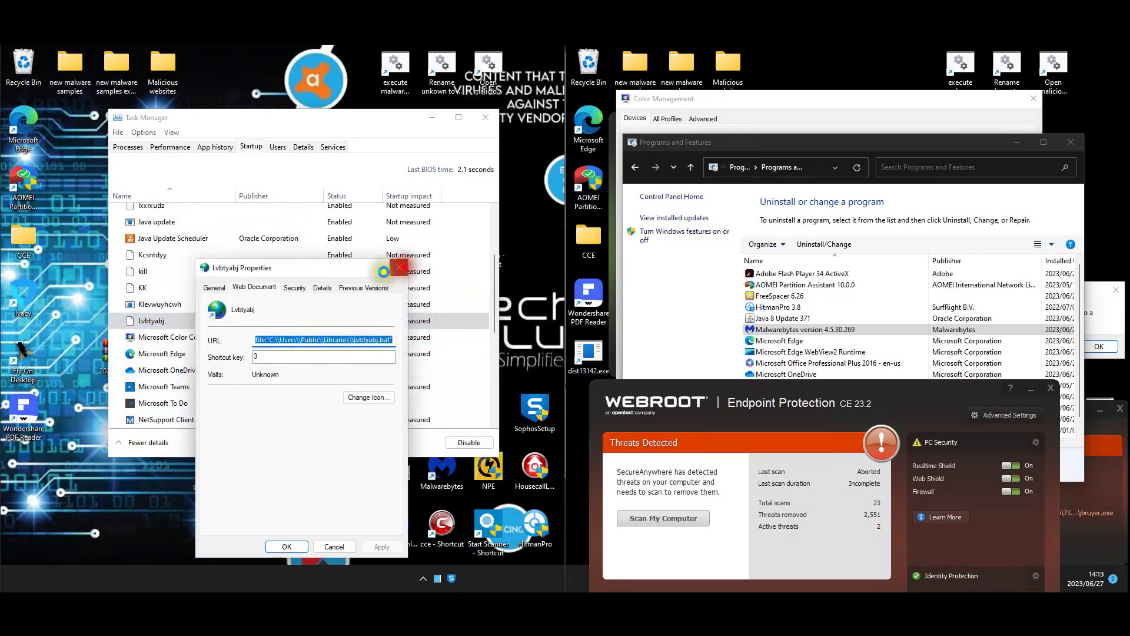
# Check the kill startup entry's file location in its properties, and look through the whole startup list again
pyautogui.rightClick(147, 277)
pyautogui.click(180, 328)
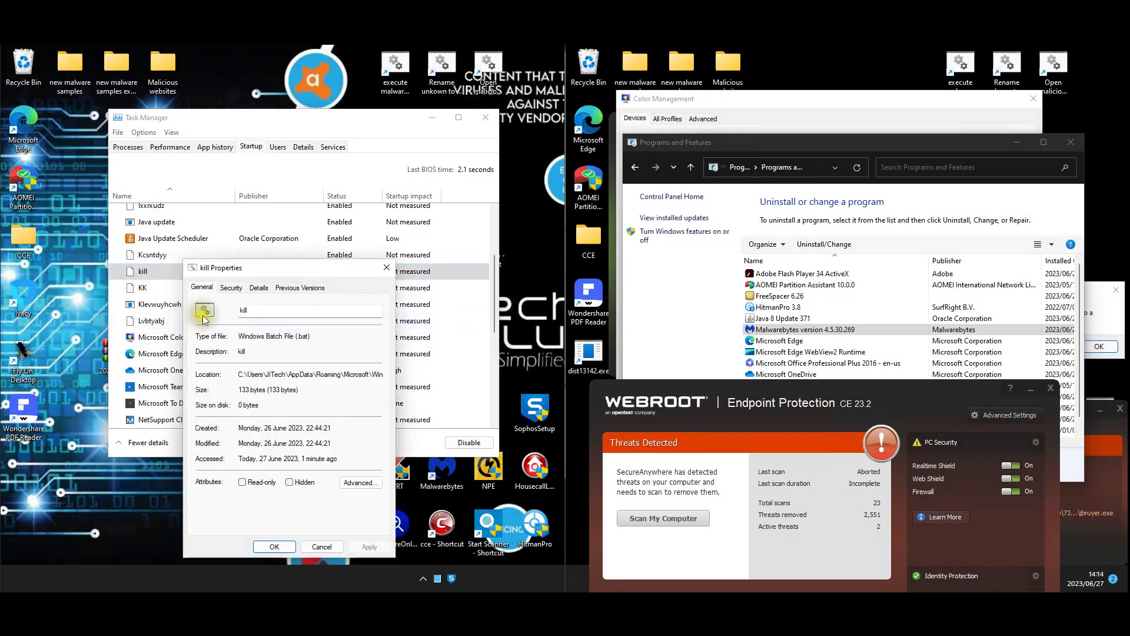
pyautogui.moveTo(240, 375); pyautogui.dragTo(412, 372)
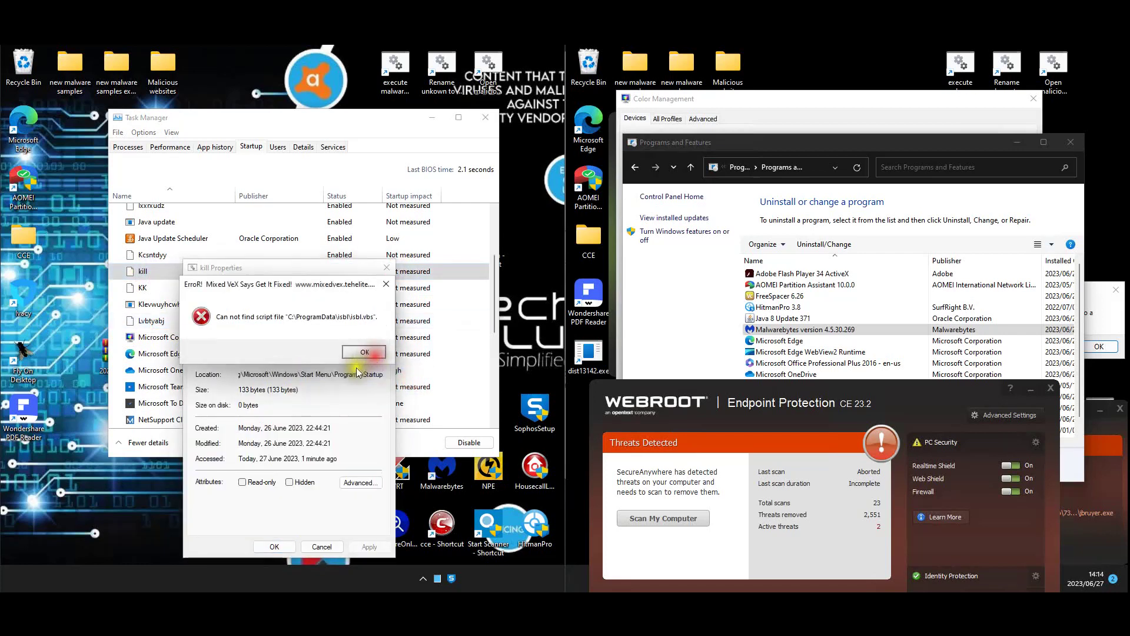
pyautogui.click(386, 267)
pyautogui.scroll(3, 200, 282)
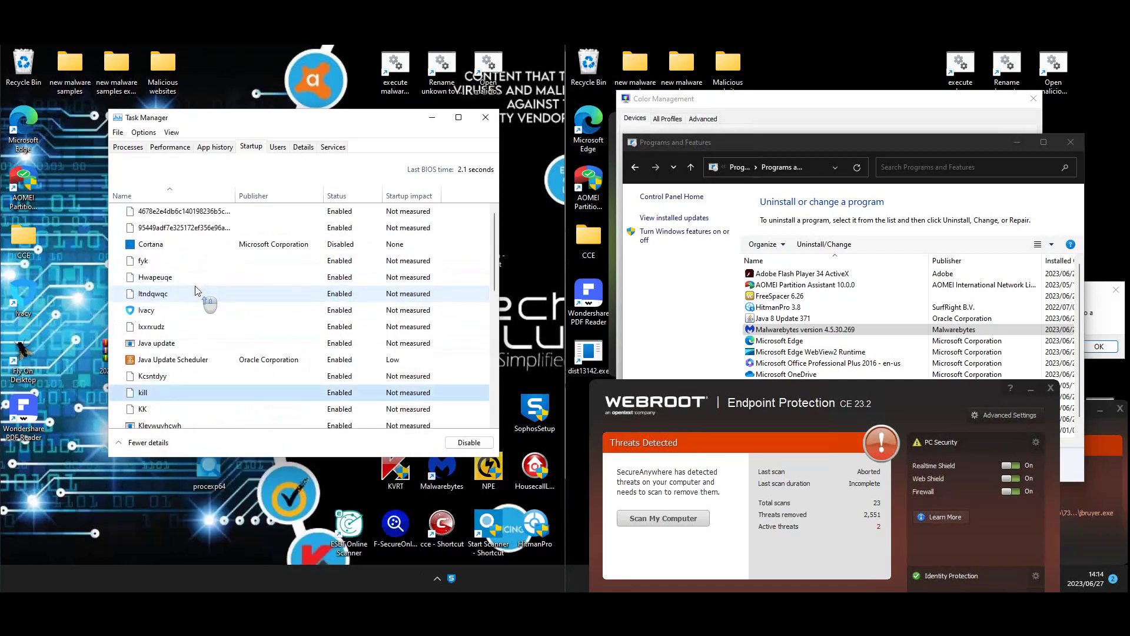
pyautogui.scroll(-10, 195, 290)
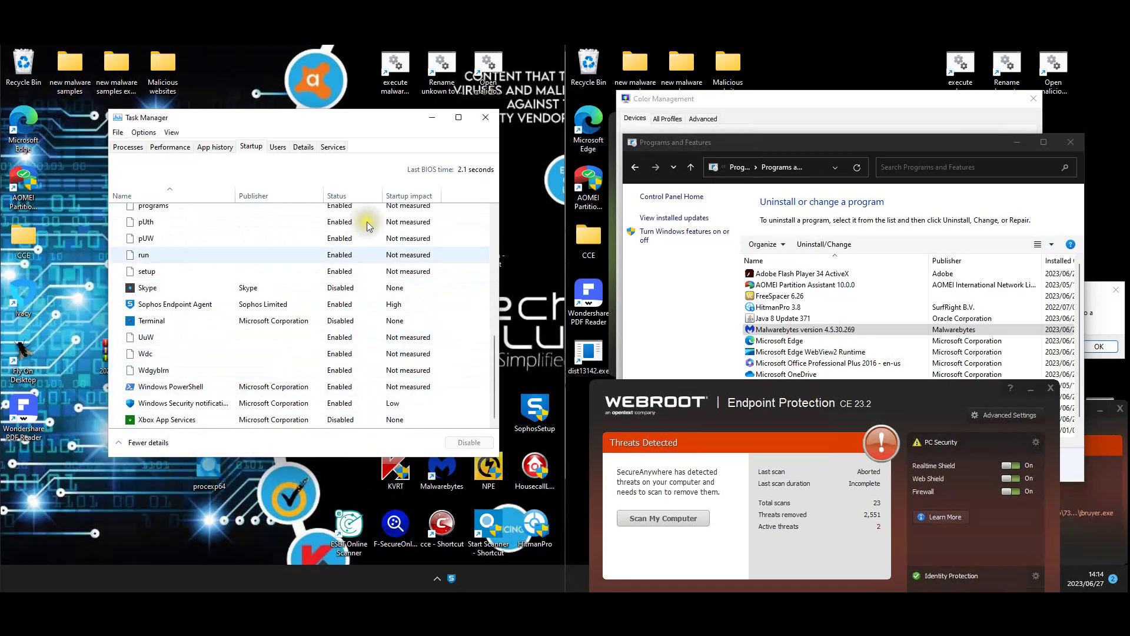
# Open File Explorer on the Sophos machine and reposition its window over Task Manager
pyautogui.click(392, 131)
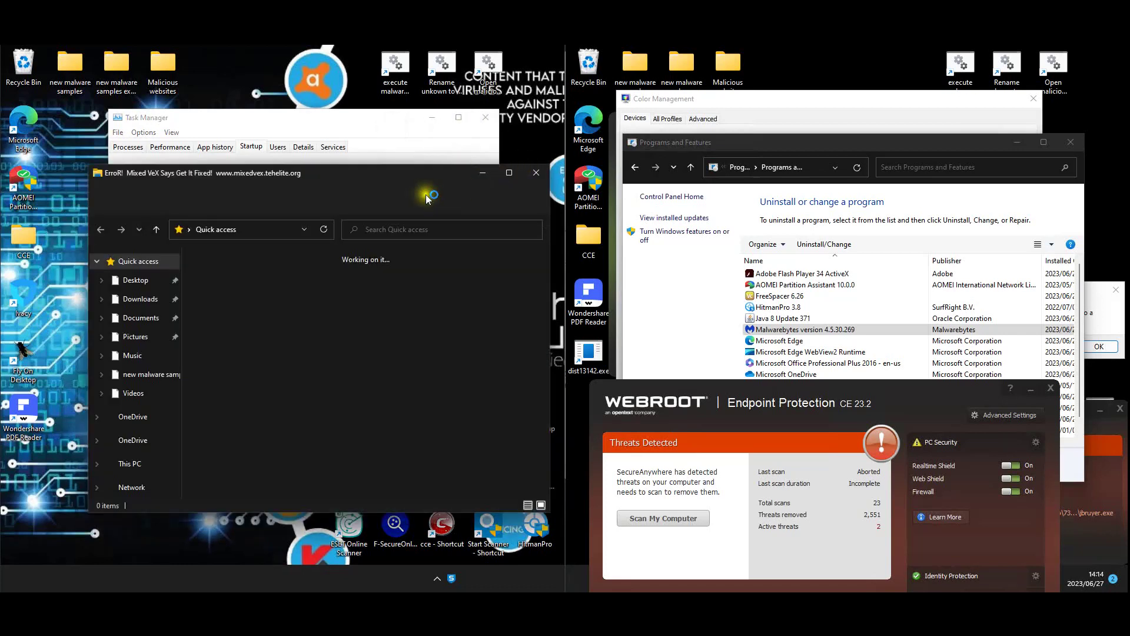
pyautogui.click(312, 168)
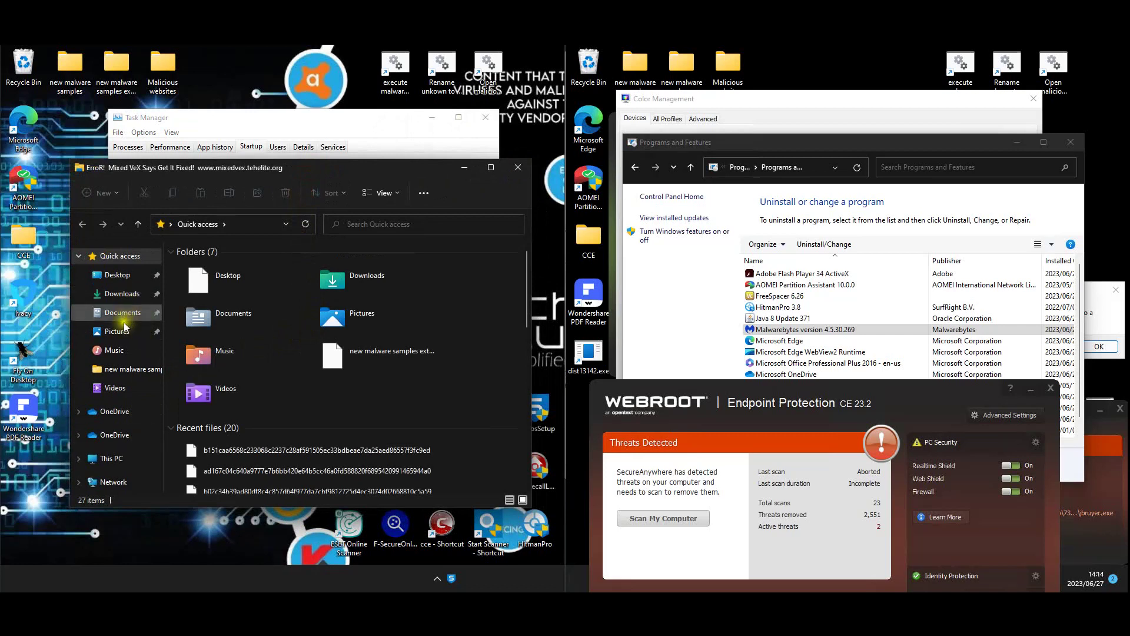
# Open the Desktop folder in the file window and launch procexp64 from it
pyautogui.click(224, 284)
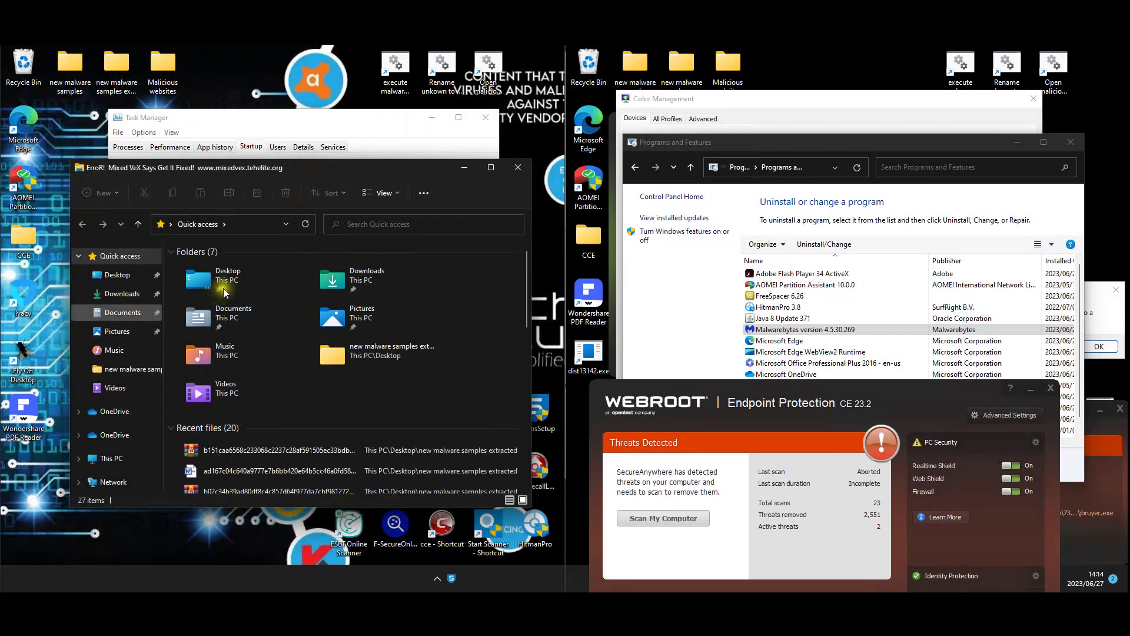
pyautogui.click(224, 286)
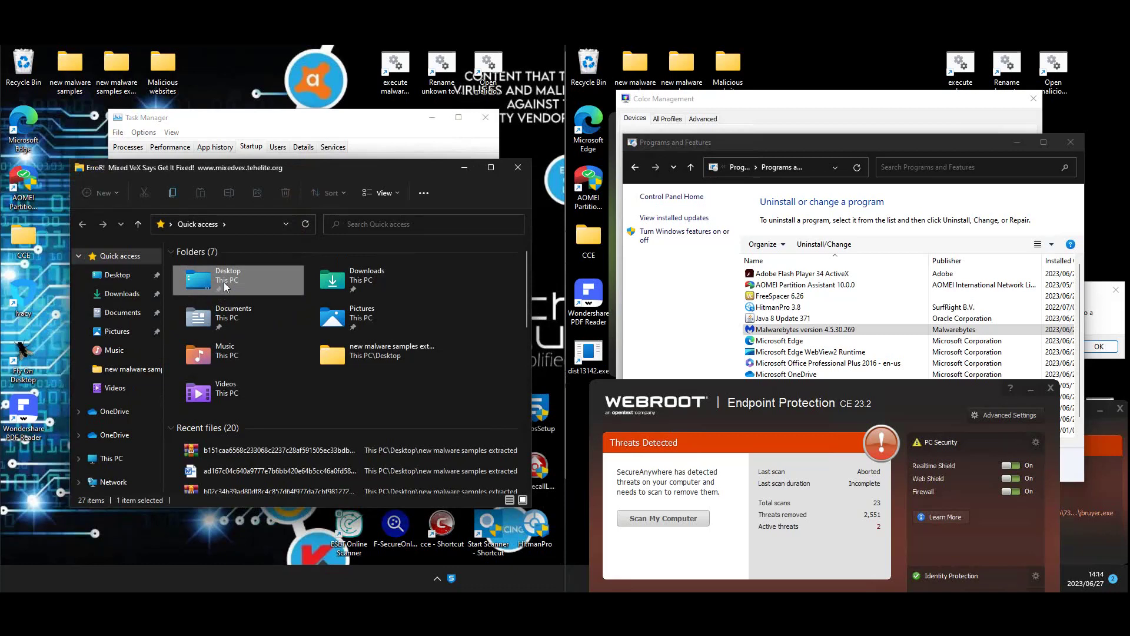
pyautogui.doubleClick(223, 282)
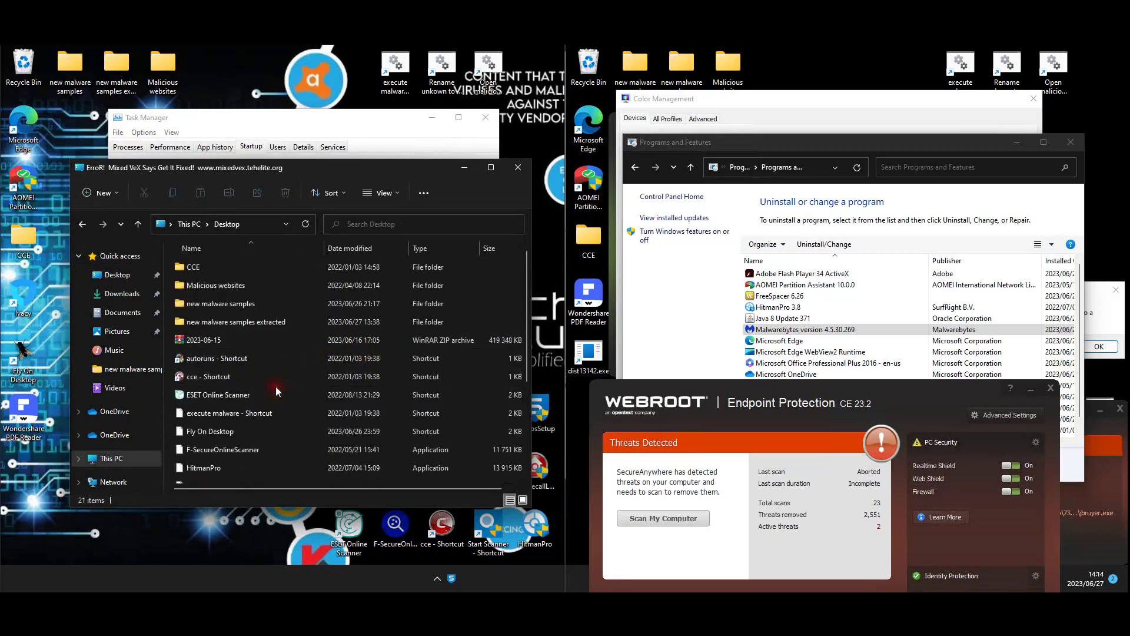
pyautogui.press('p')
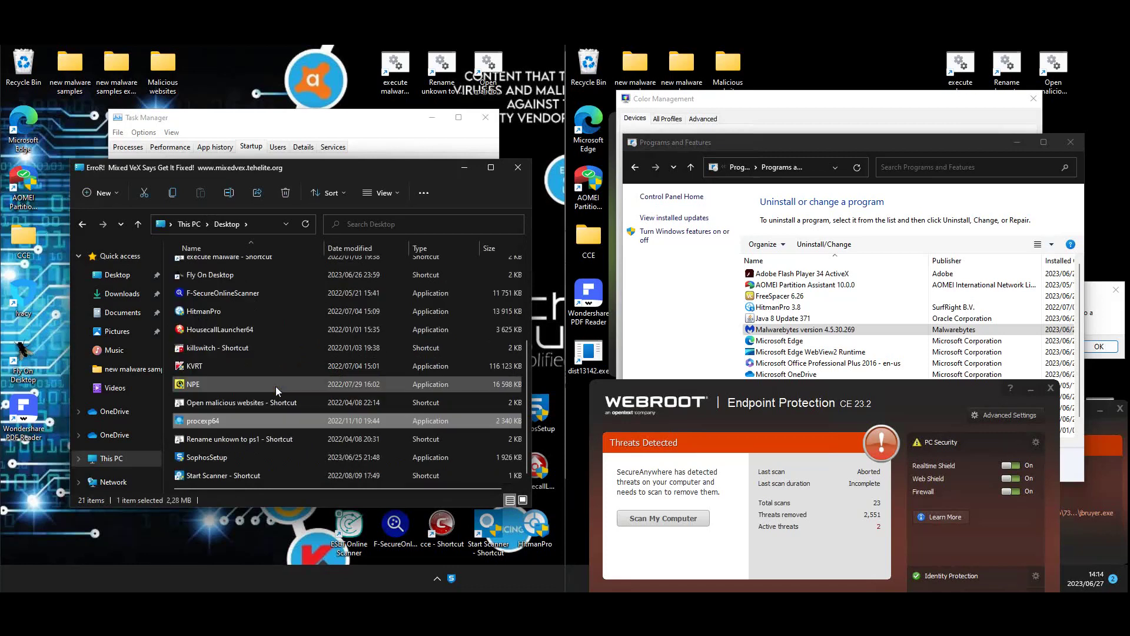
# Dismiss the Webroot threat alert for Win32.LocalInfect.2 on the Webroot desktop
pyautogui.click(764, 403)
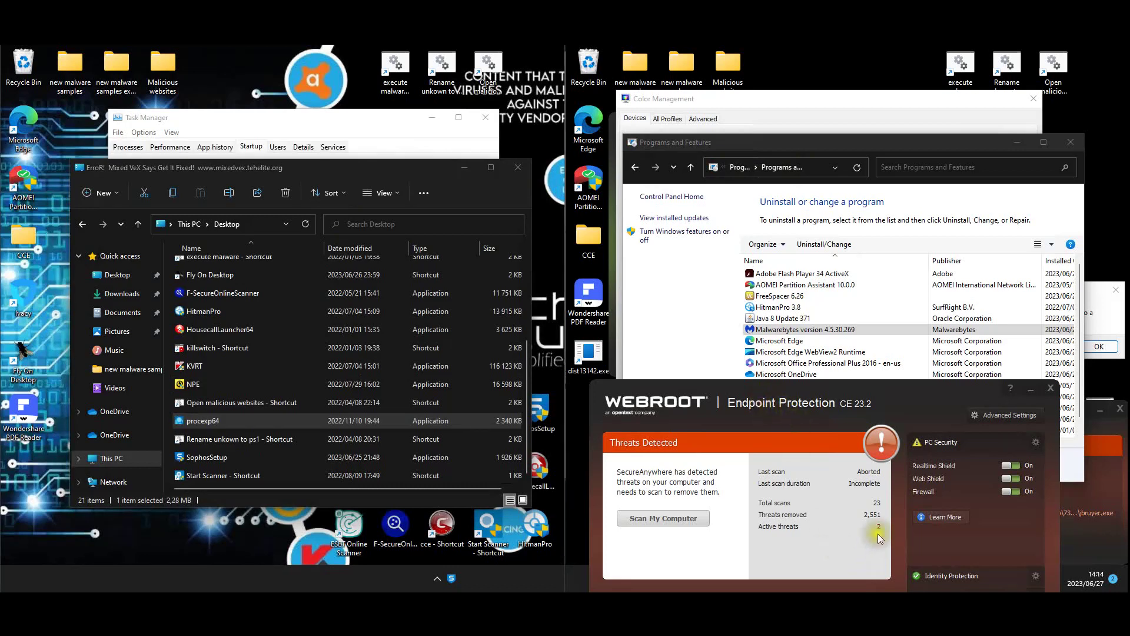
pyautogui.click(1097, 488)
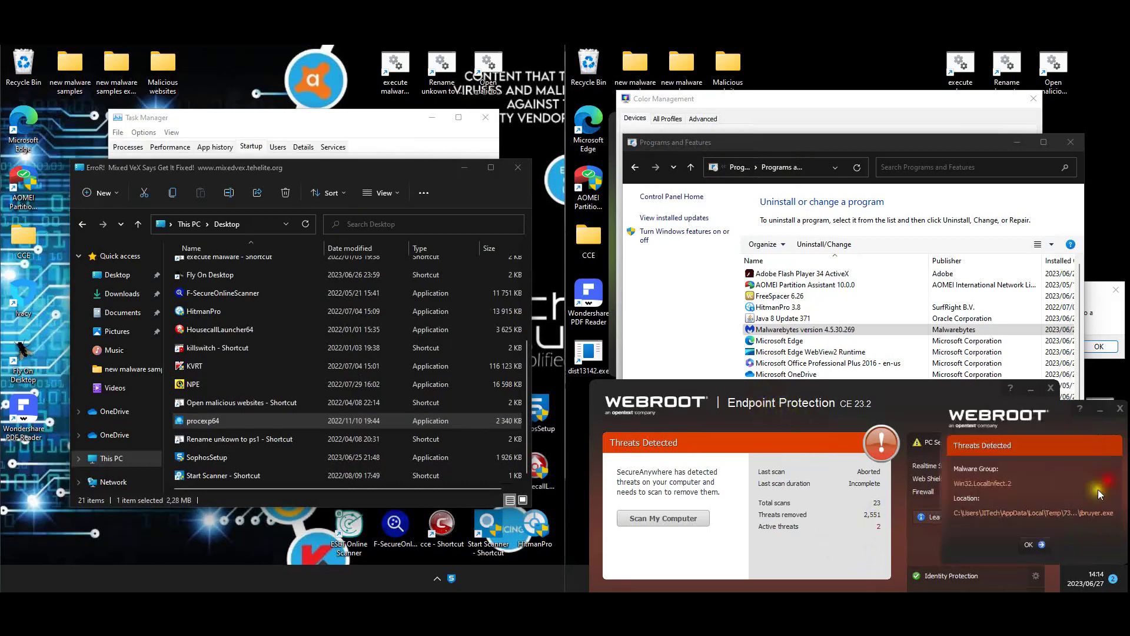
pyautogui.click(1045, 546)
# Examine FreeSpacer 6.26 and Setup among the installed programs on the Webroot desktop, and close Programs and Features
pyautogui.click(723, 311)
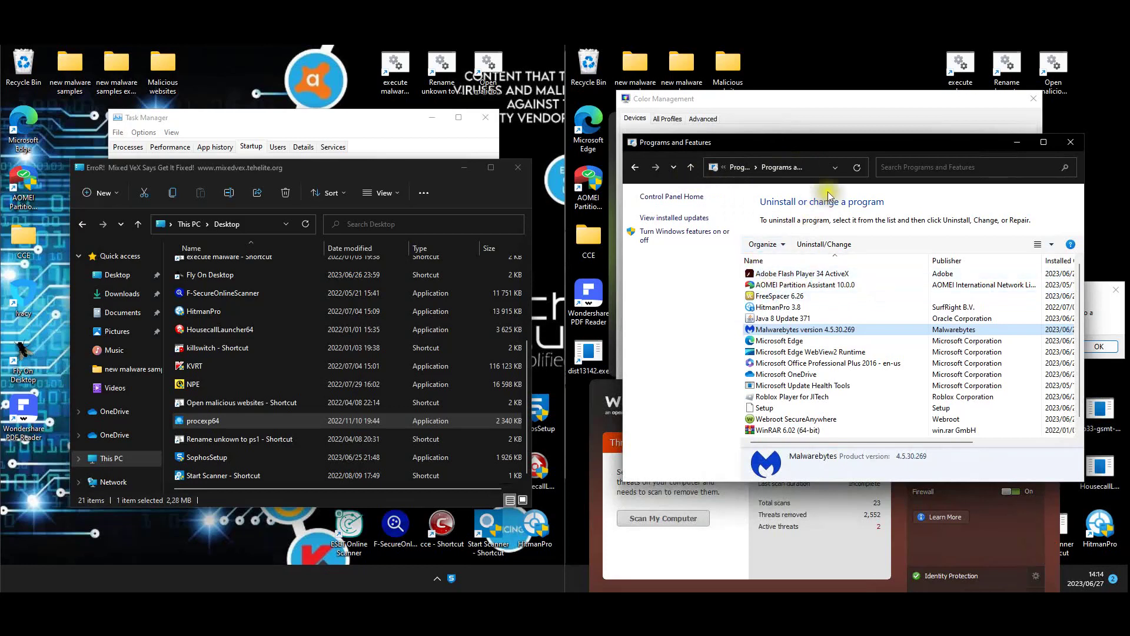
pyautogui.click(777, 296)
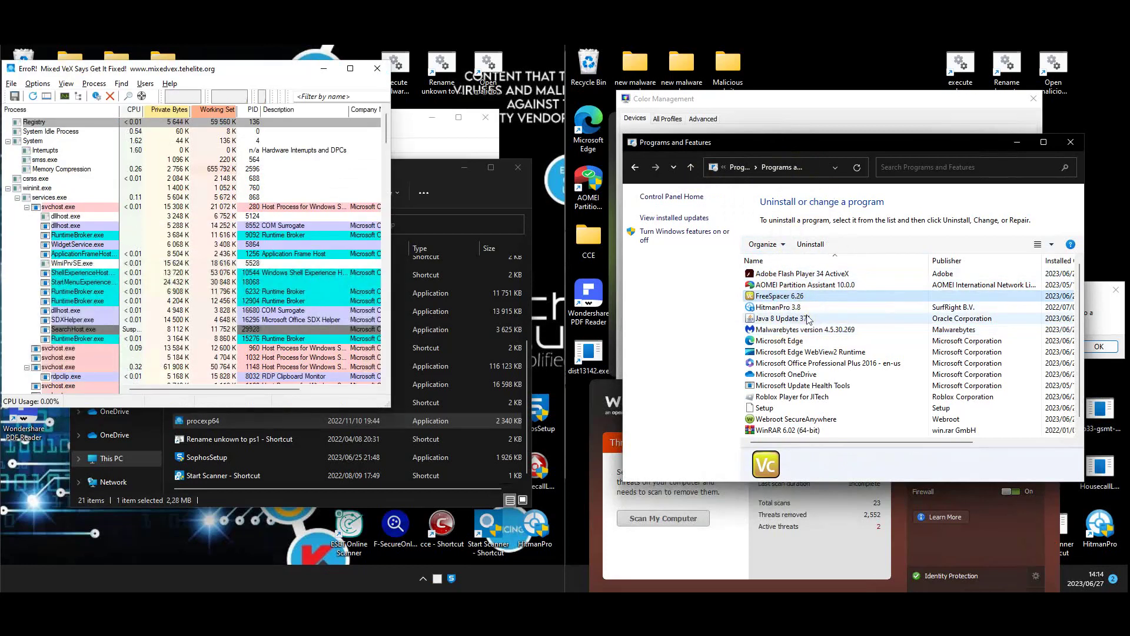
pyautogui.scroll(-1, 808, 321)
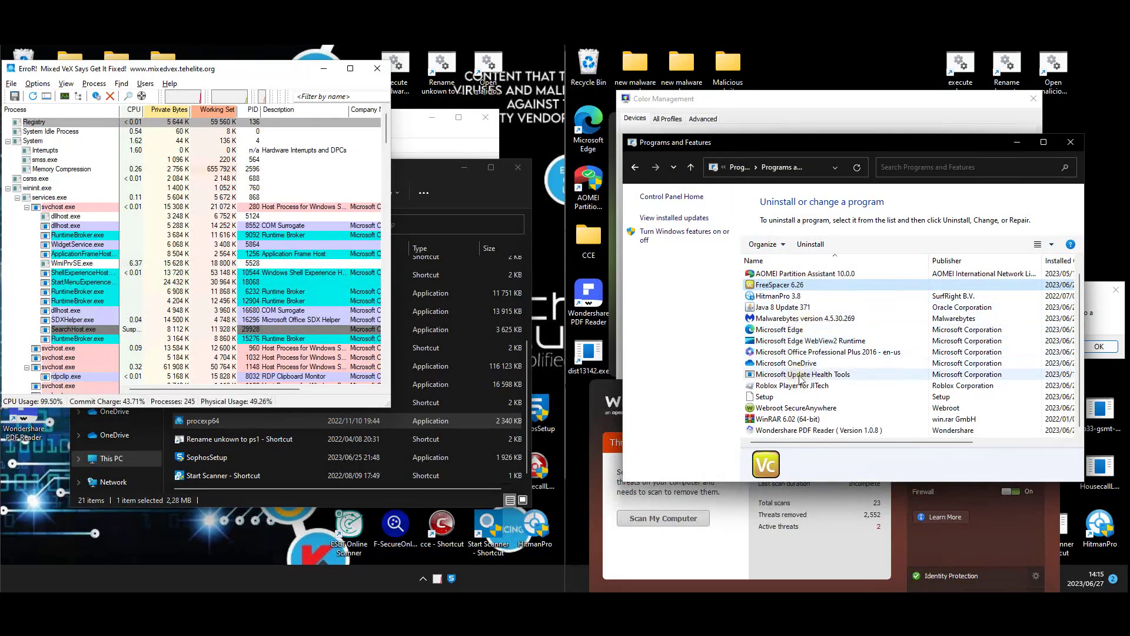
pyautogui.click(777, 397)
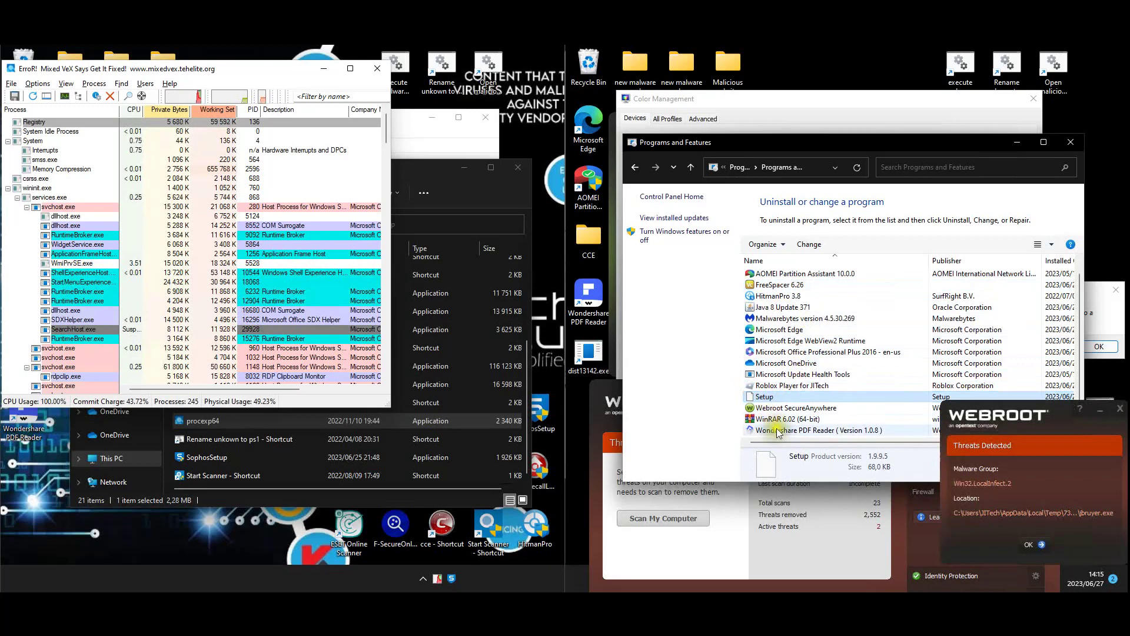
pyautogui.scroll(1, 778, 357)
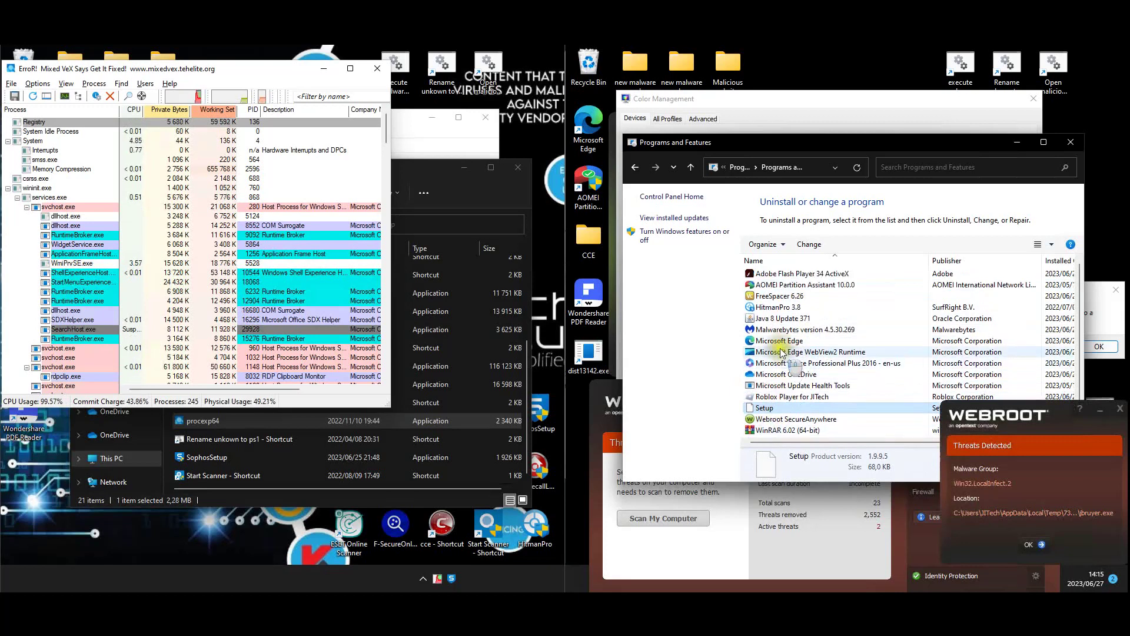
pyautogui.click(1071, 141)
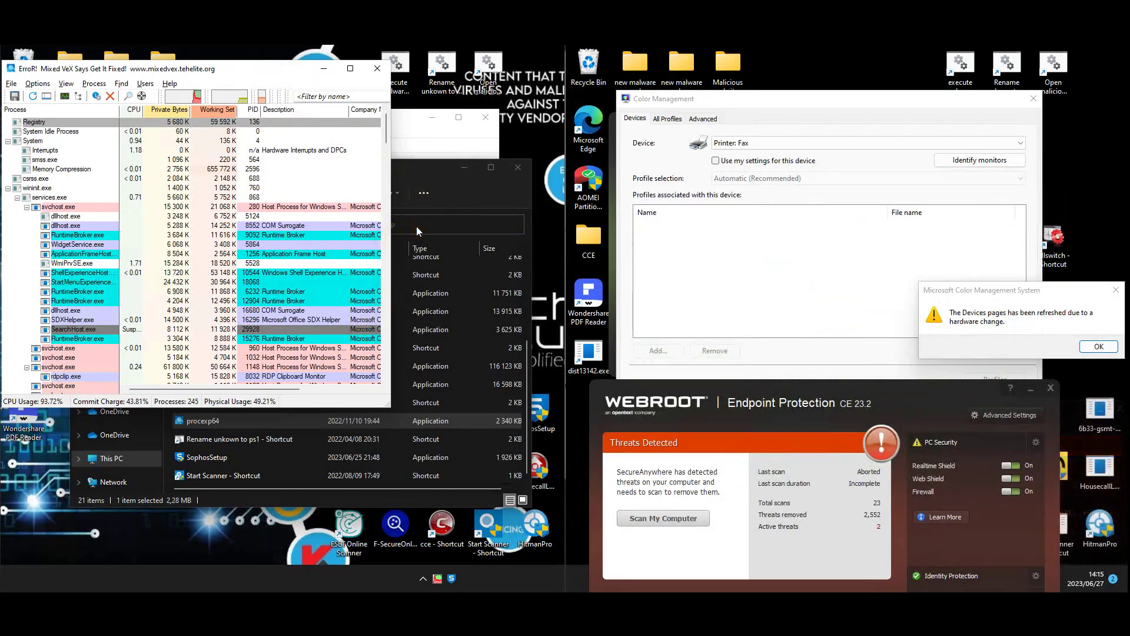
# Check the VirusTotal.com options of the process viewer and leave them as they are
pyautogui.click(461, 199)
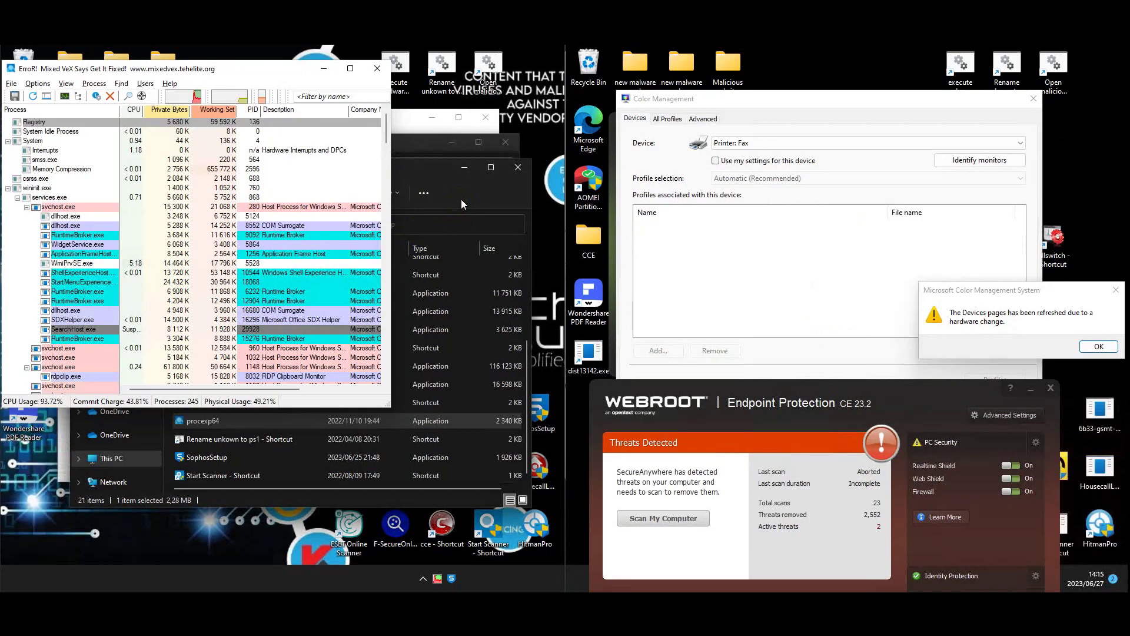
pyautogui.click(360, 169)
pyautogui.click(429, 230)
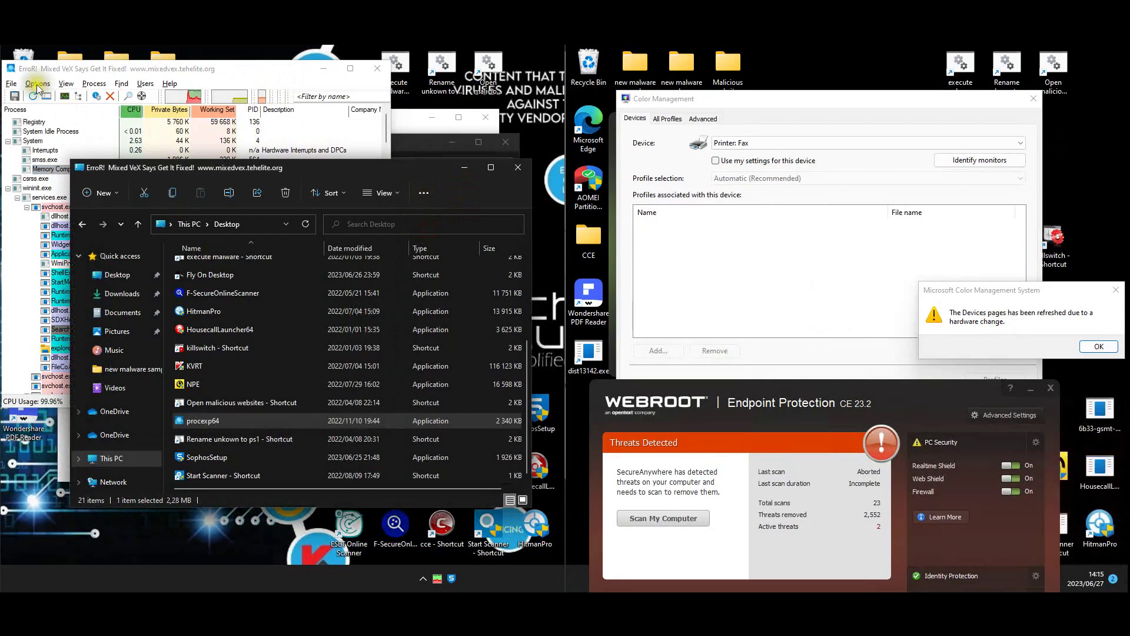
pyautogui.click(38, 83)
pyautogui.moveTo(69, 128)
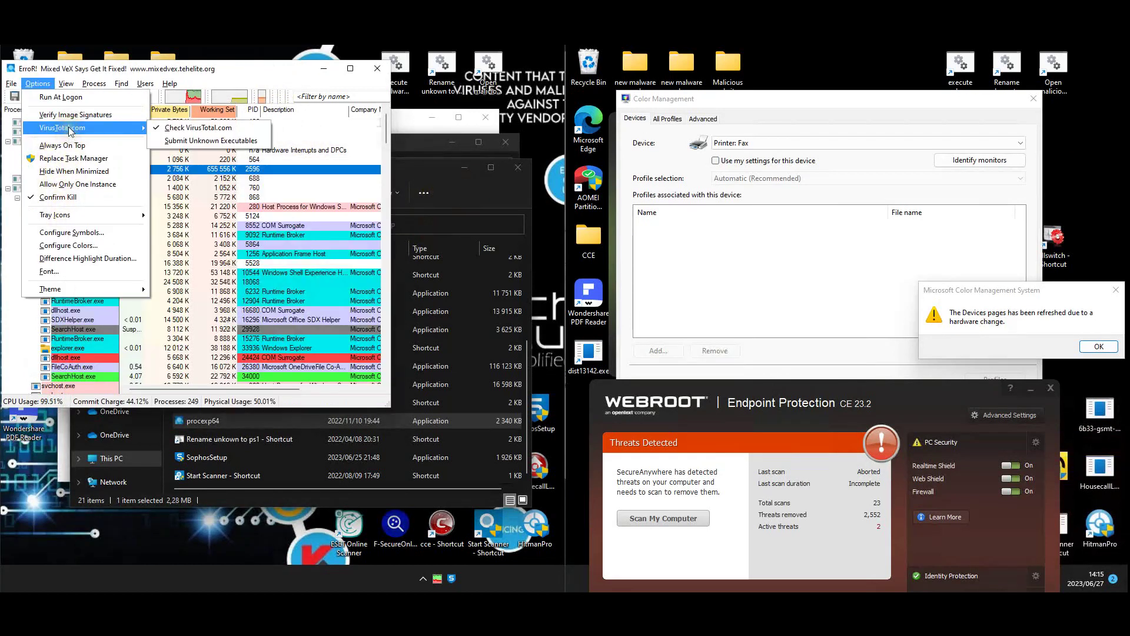
pyautogui.moveTo(146, 135)
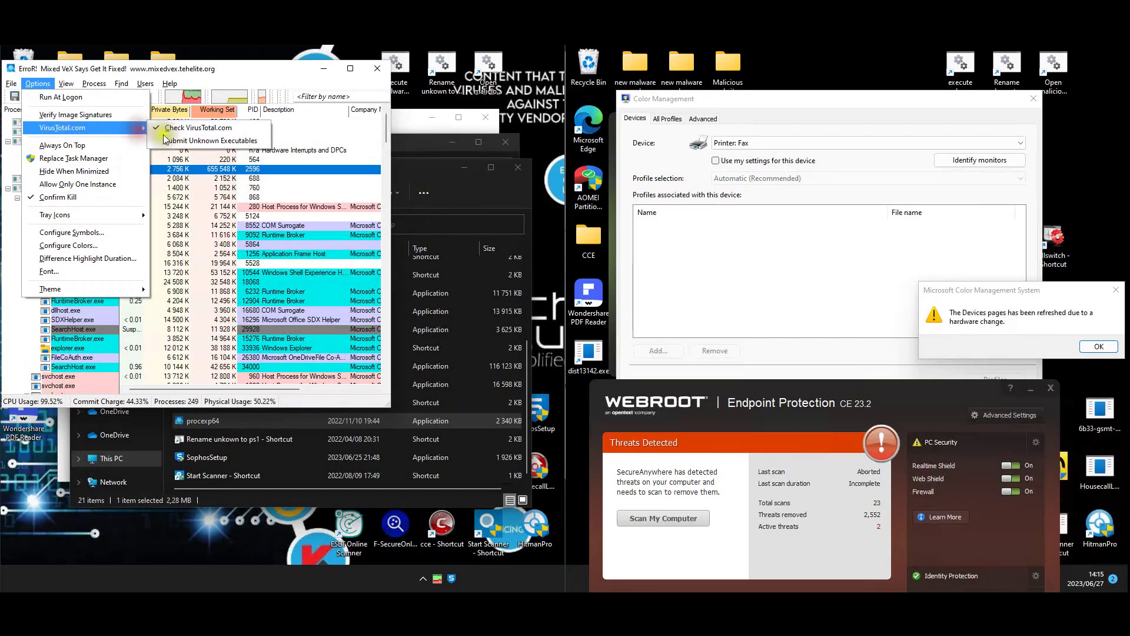
pyautogui.click(472, 192)
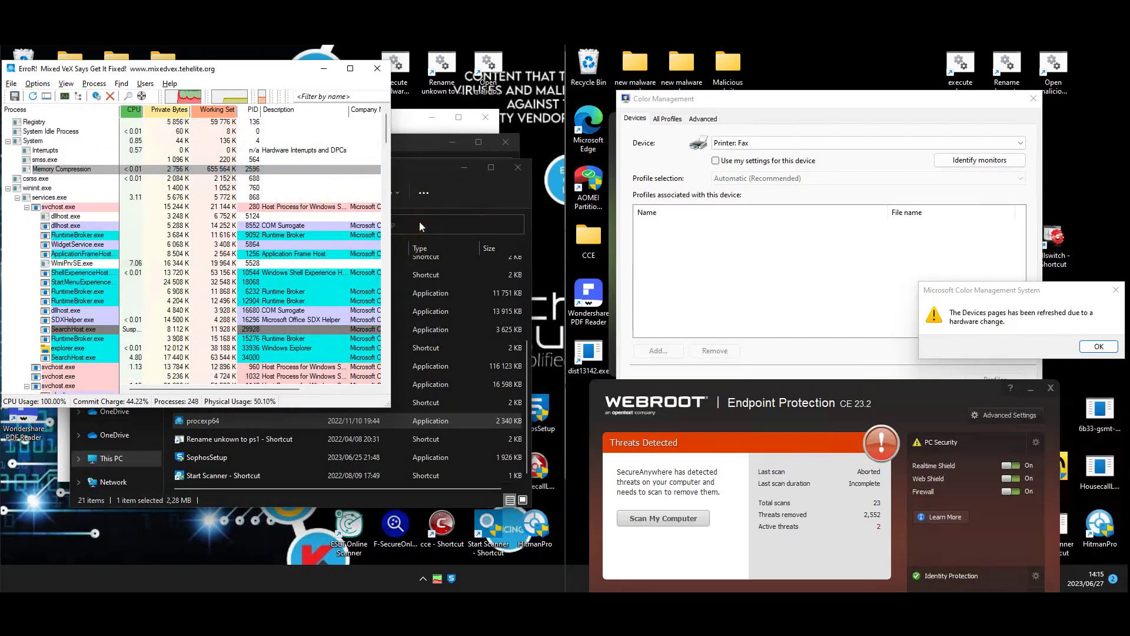
# Go to control panel in the Desktop file window and open the list of programs to uninstall
pyautogui.click(253, 224)
pyautogui.write('control panel')
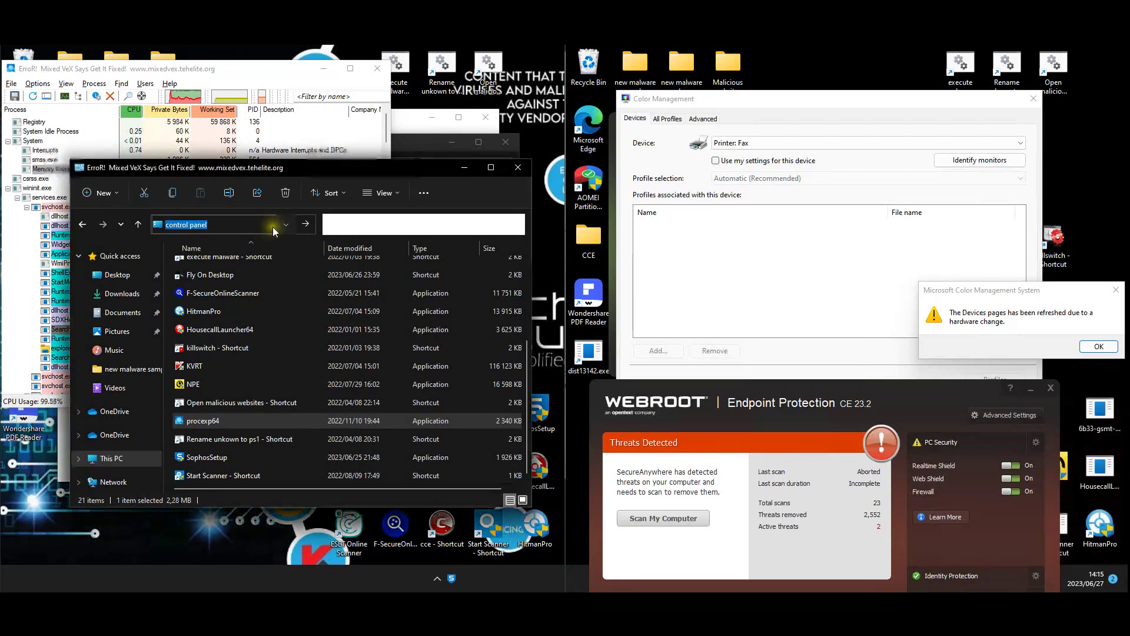
pyautogui.press('Return')
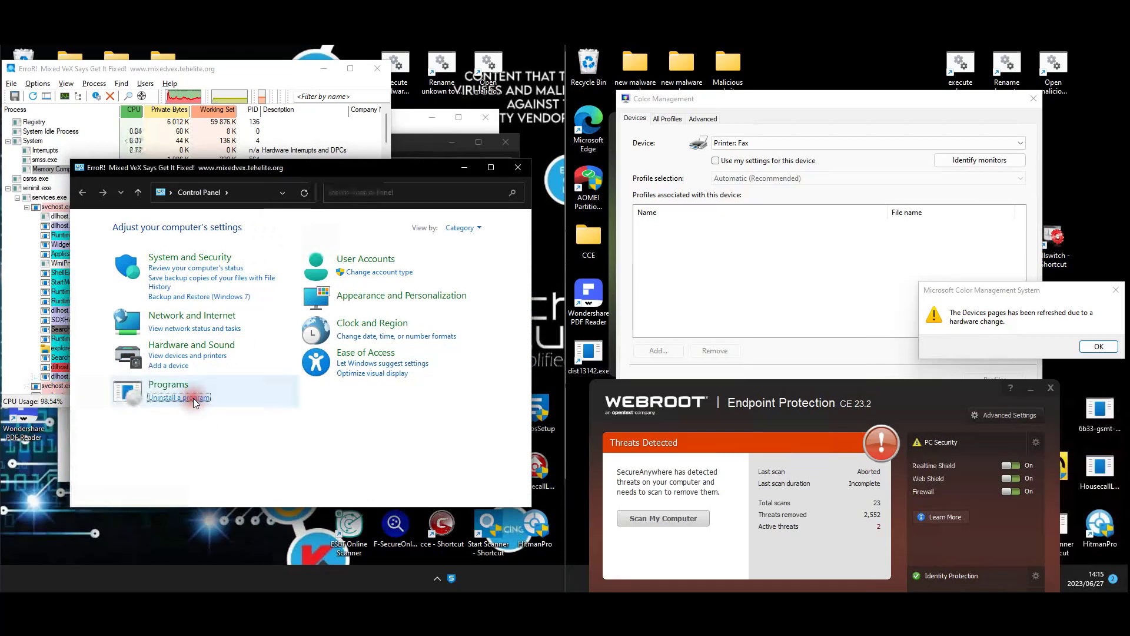
pyautogui.click(195, 398)
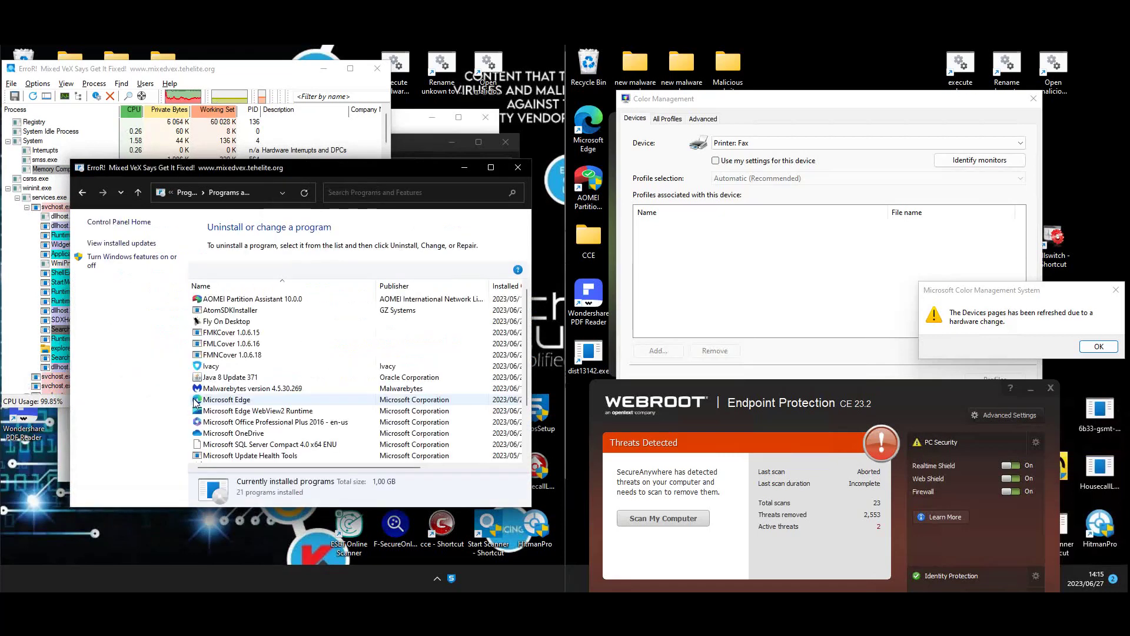
# Examine the AtomSDKInstaller, Fly On Desktop and FMNCover 1.0.6.18 entries, dismissing the script file error
pyautogui.click(260, 312)
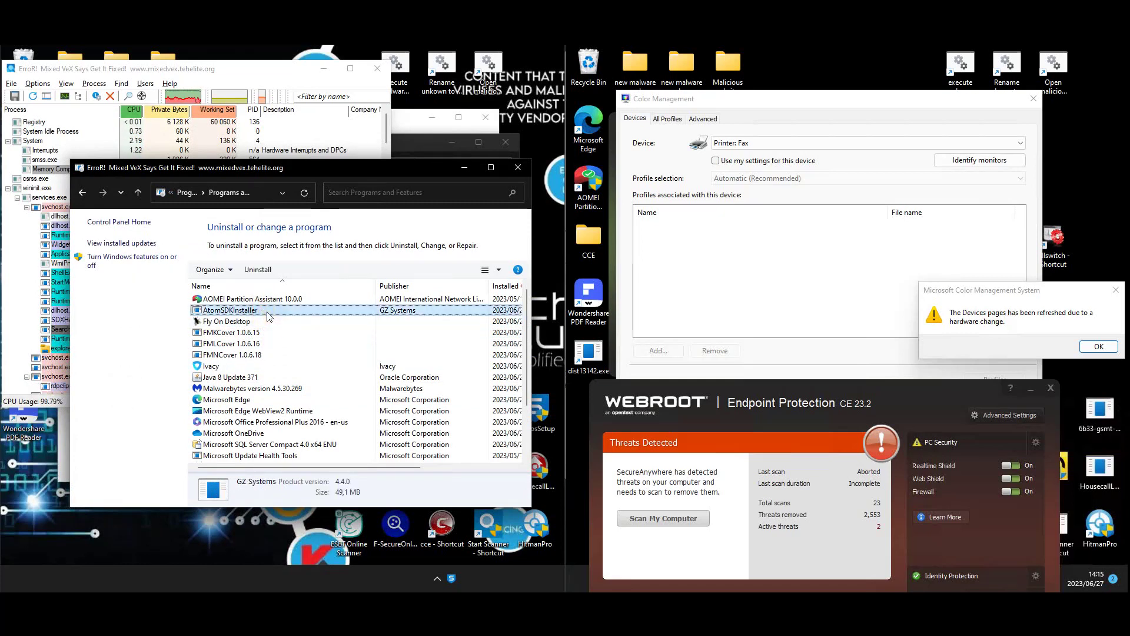
pyautogui.click(267, 321)
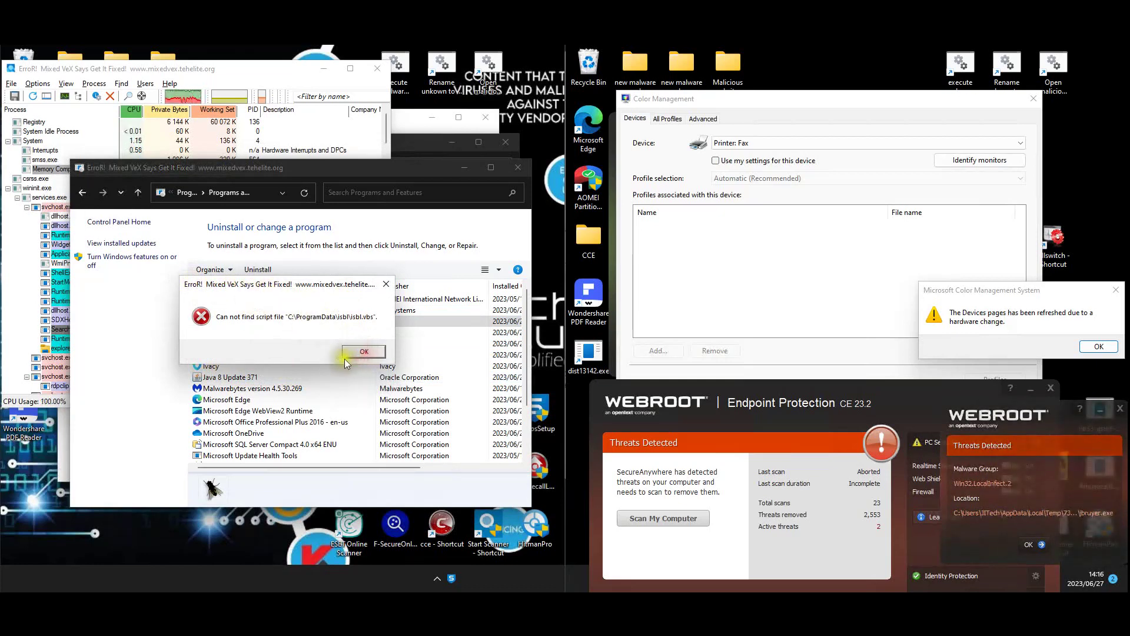
pyautogui.click(363, 352)
pyautogui.click(253, 355)
# Examine the Microsoft SQL Server Compact, Setup and Wondershare PDF Reader entries, and close the program list
pyautogui.scroll(-2, 247, 353)
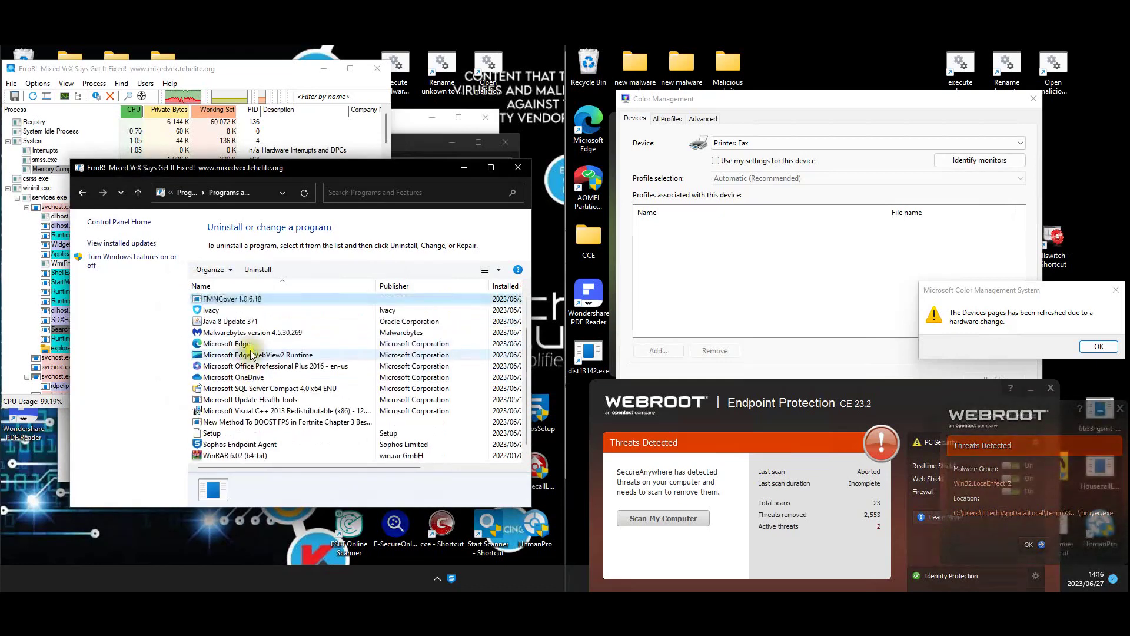
pyautogui.scroll(-1, 259, 359)
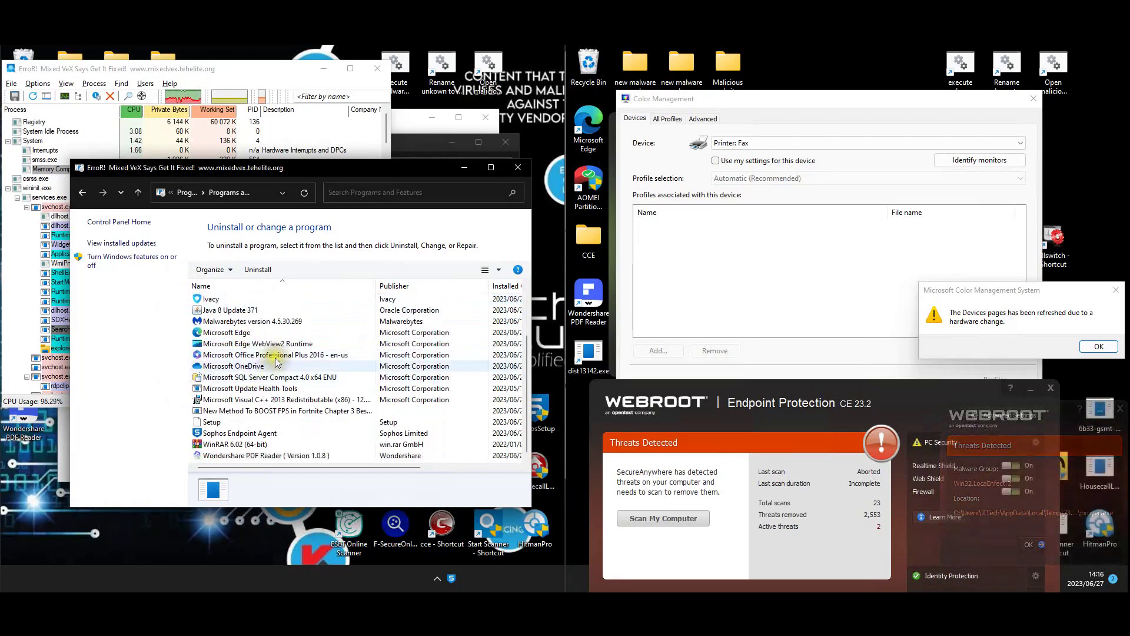
pyautogui.click(268, 378)
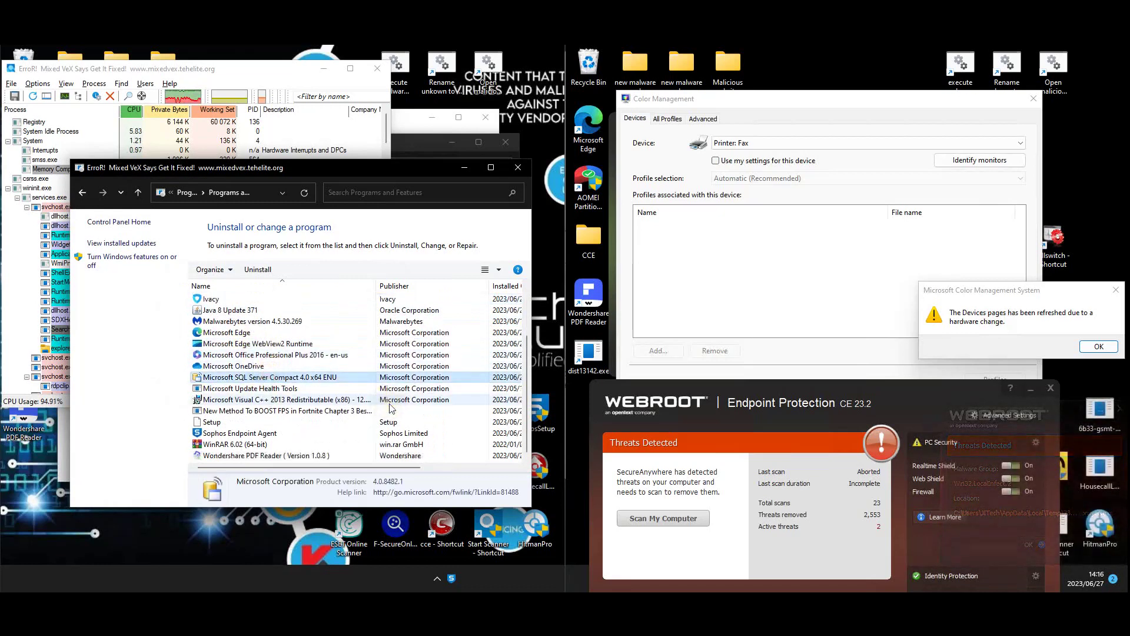
pyautogui.click(226, 422)
pyautogui.click(219, 455)
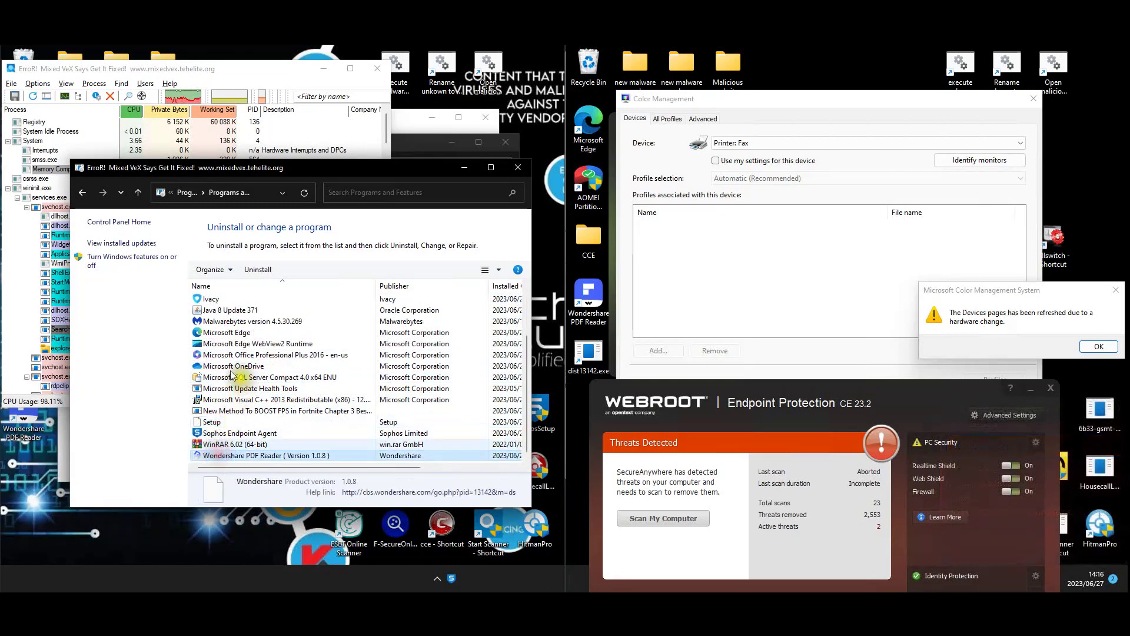
pyautogui.scroll(2, 223, 435)
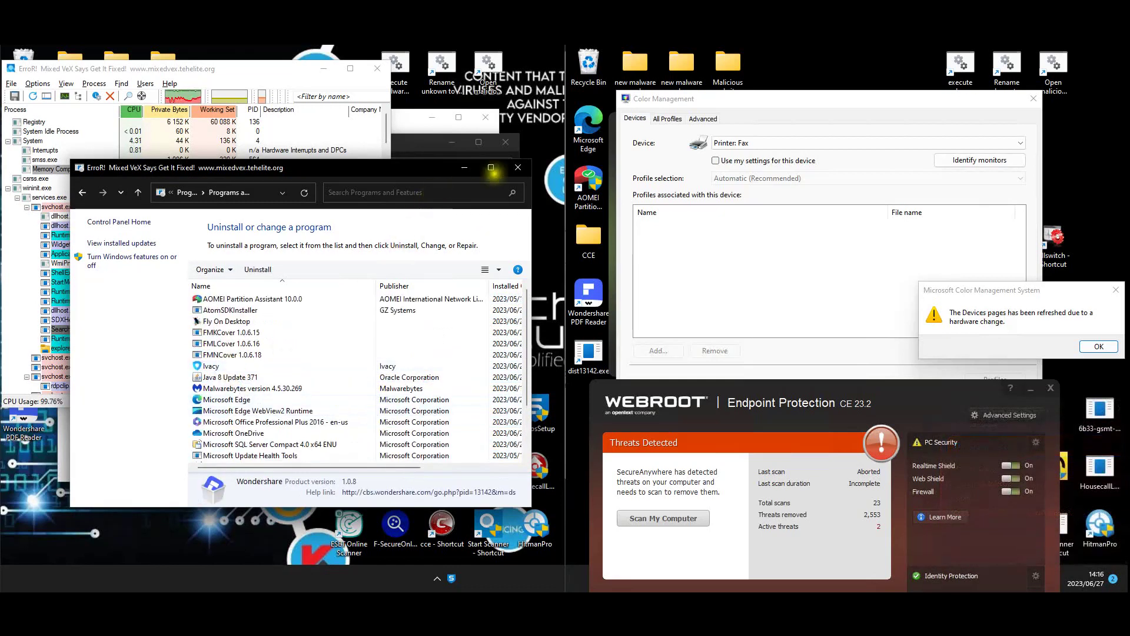
pyautogui.click(518, 167)
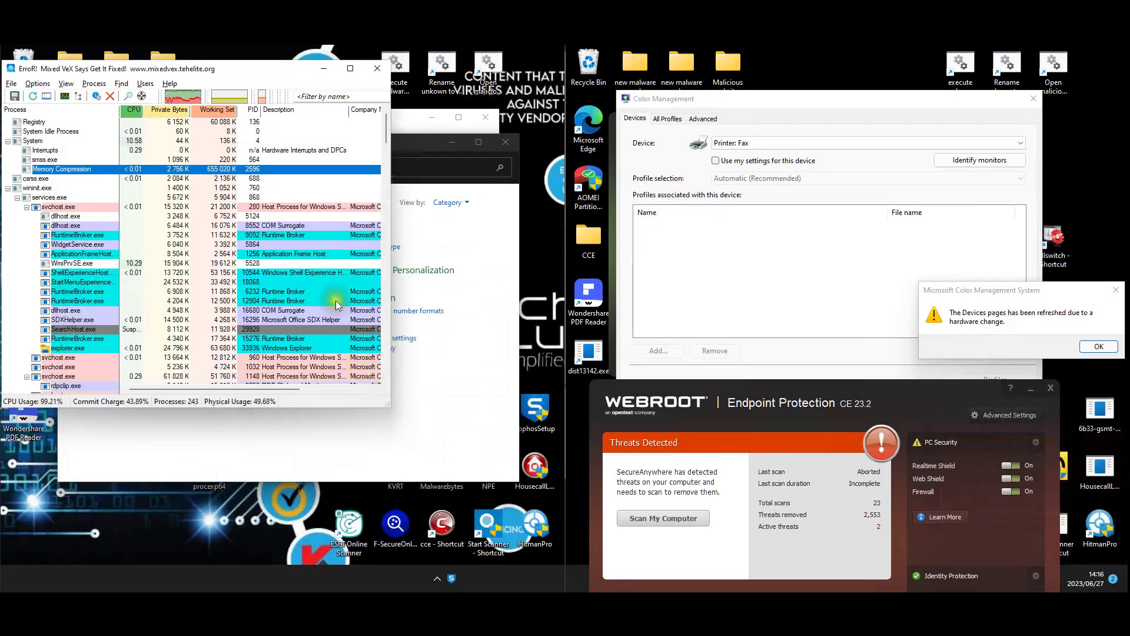
# Close Color Management with its message and the Webroot scan results, leaving only the main Webroot window on that desktop
pyautogui.click(721, 279)
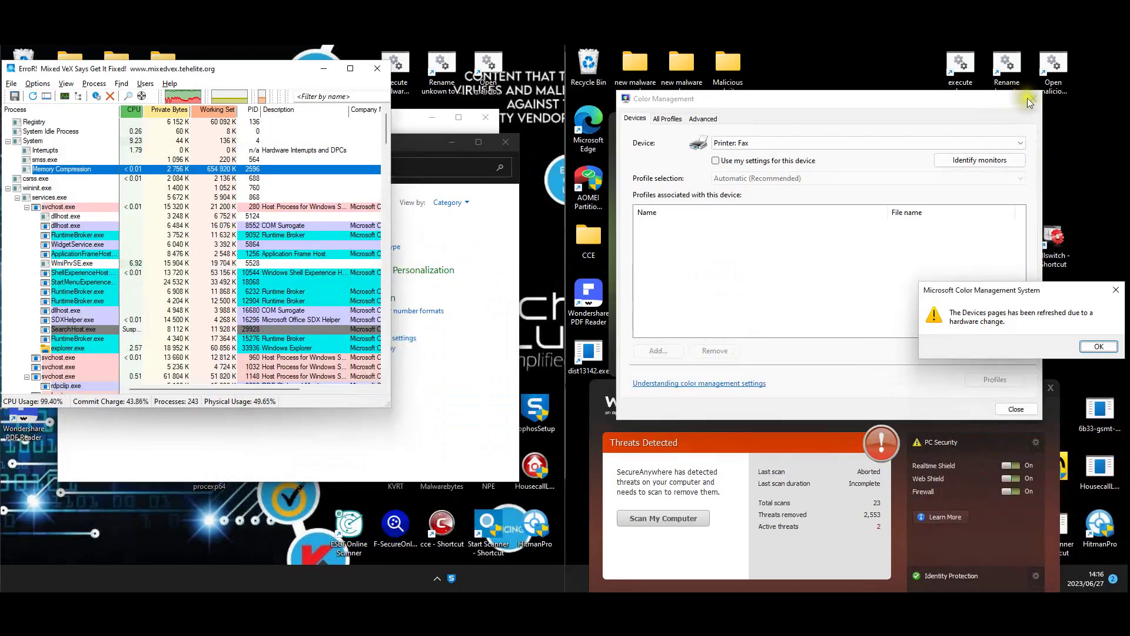
pyautogui.click(1096, 347)
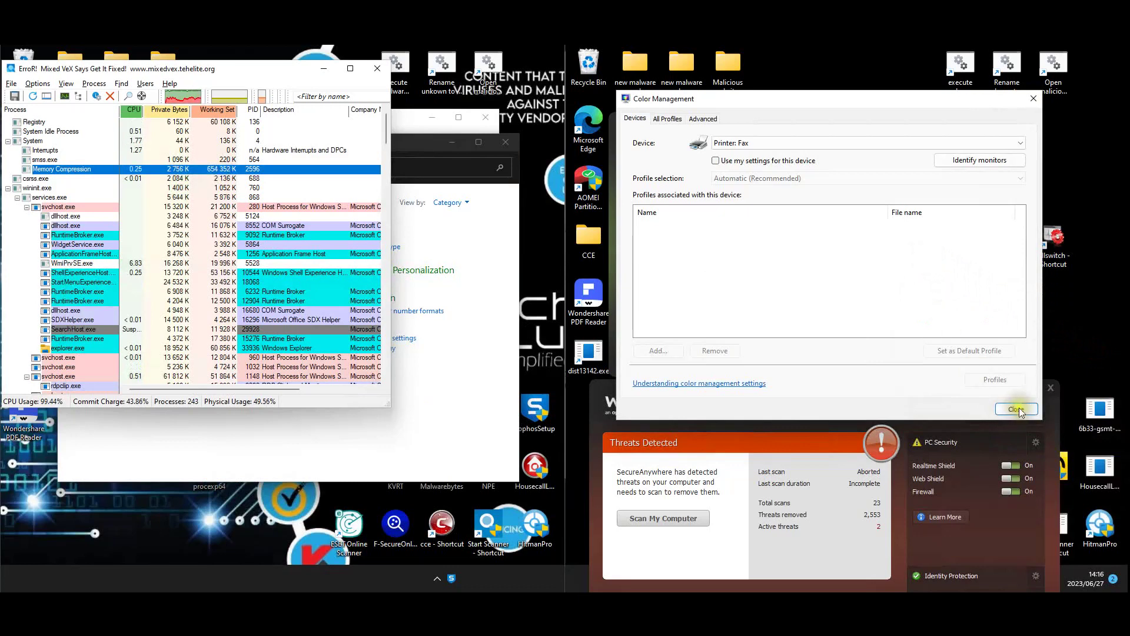
pyautogui.click(1013, 408)
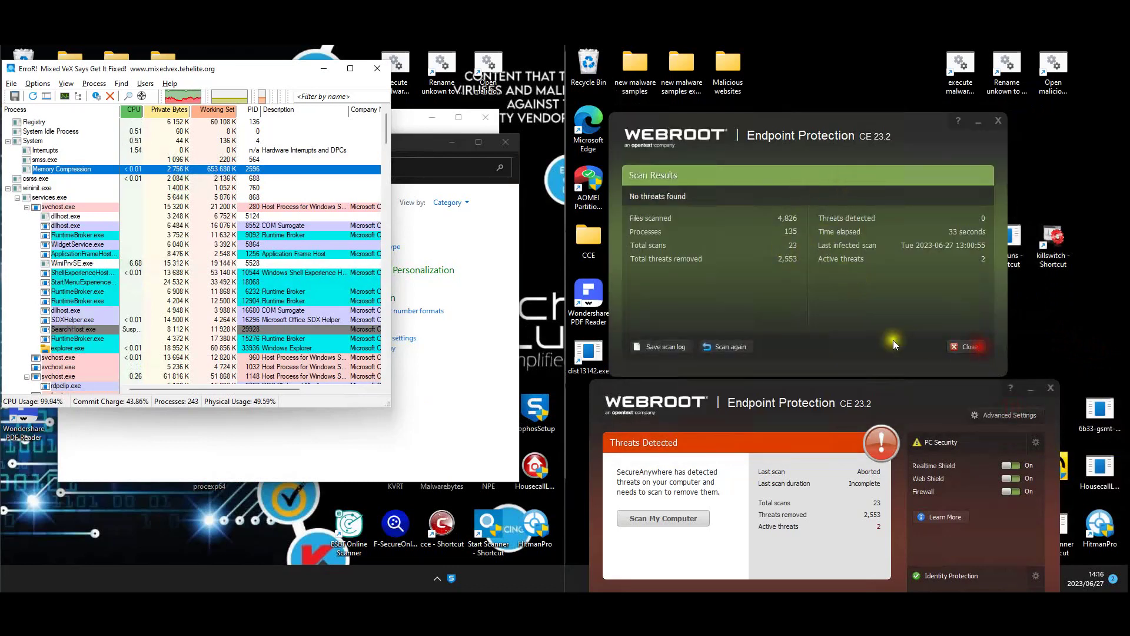
pyautogui.click(987, 355)
pyautogui.click(799, 192)
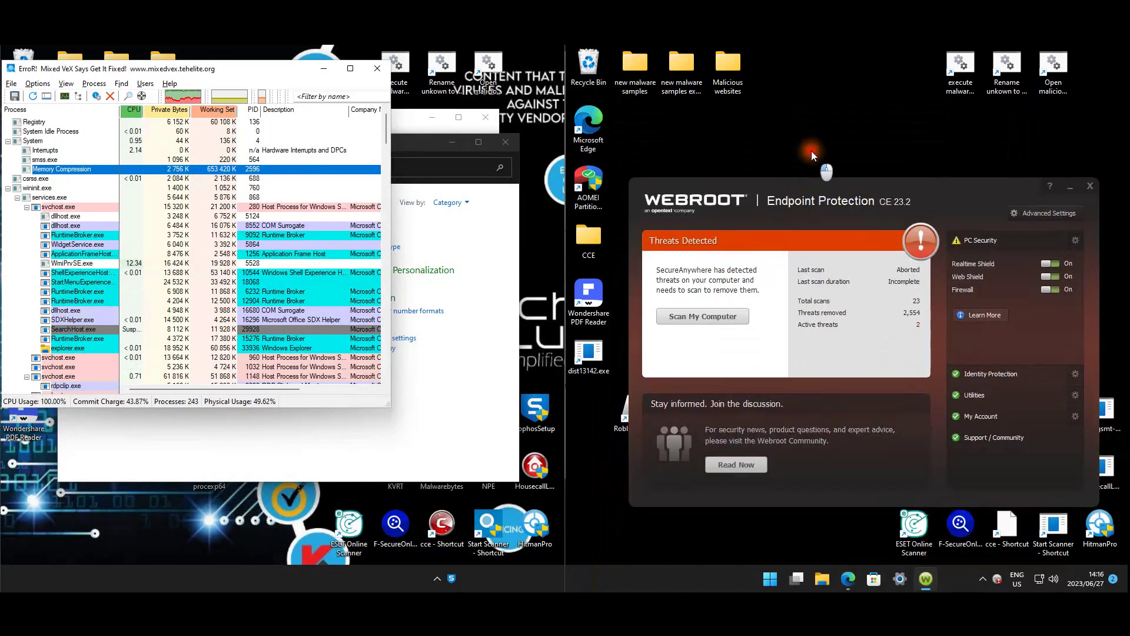
# Launch procexp64 on the Webroot desktop and bring the VirusTotal column into view in the other desktop's process list
pyautogui.click(430, 405)
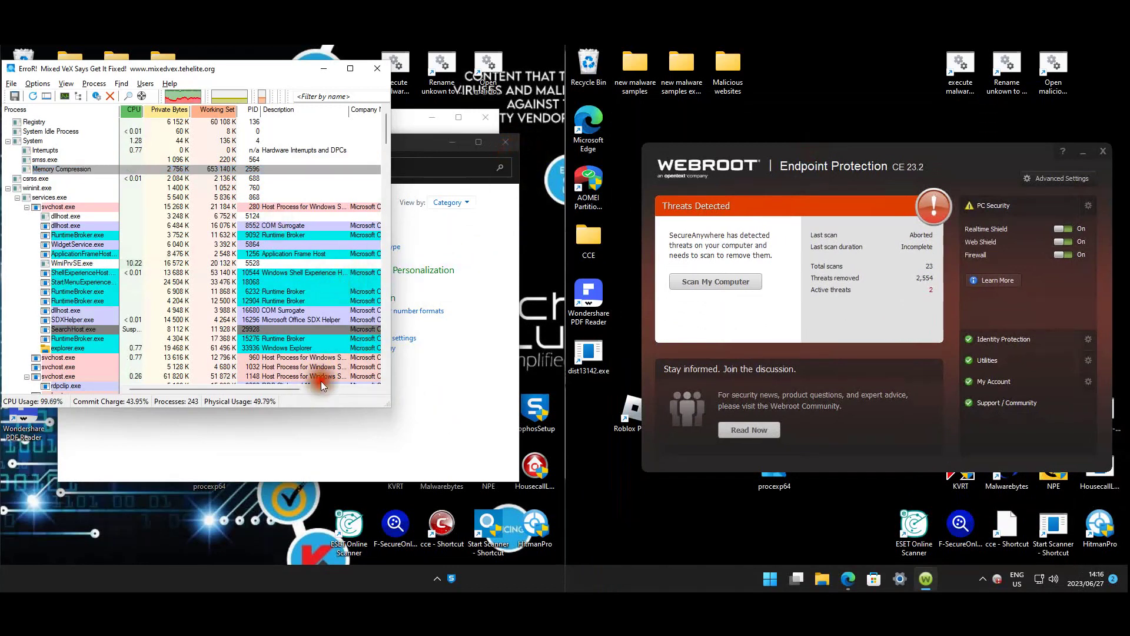
pyautogui.click(789, 493)
pyautogui.click(360, 413)
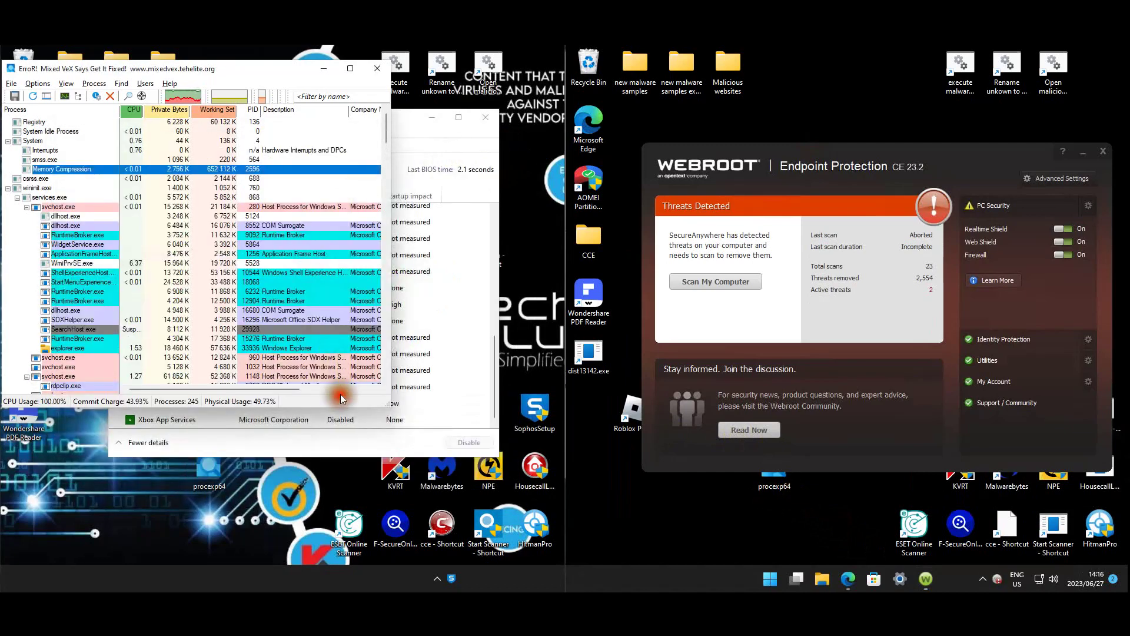
pyautogui.click(341, 391)
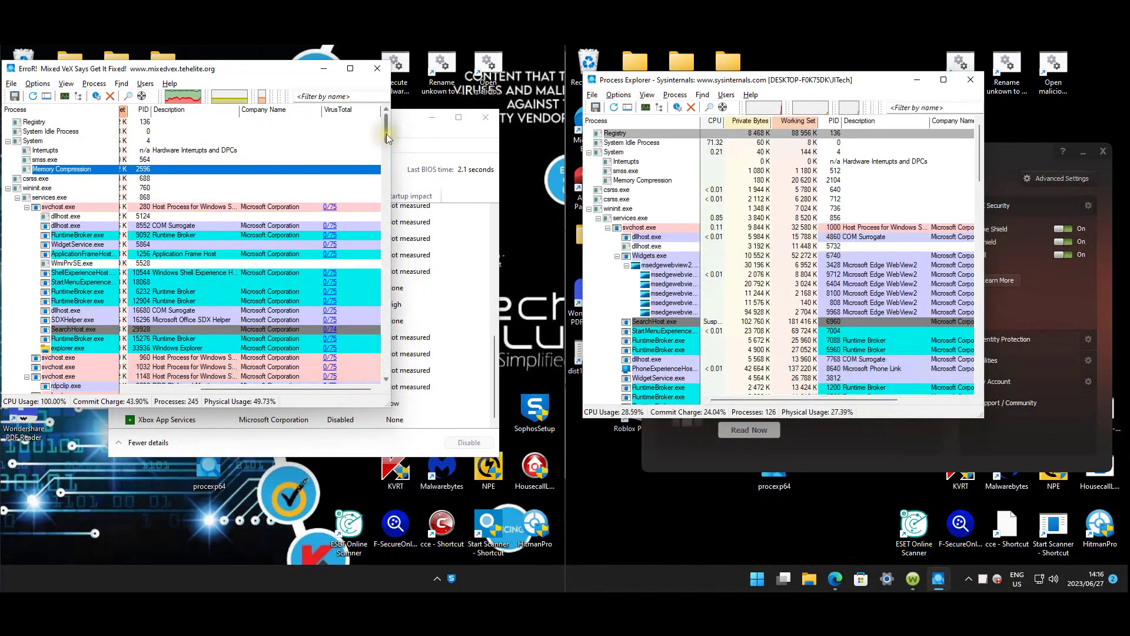
# Examine the VirusTotal ratings in the Sophos machine's process list, from the svchost.exe services down to the client32.exe and cabinet self-extractor entries
pyautogui.moveTo(386, 133); pyautogui.dragTo(394, 203)
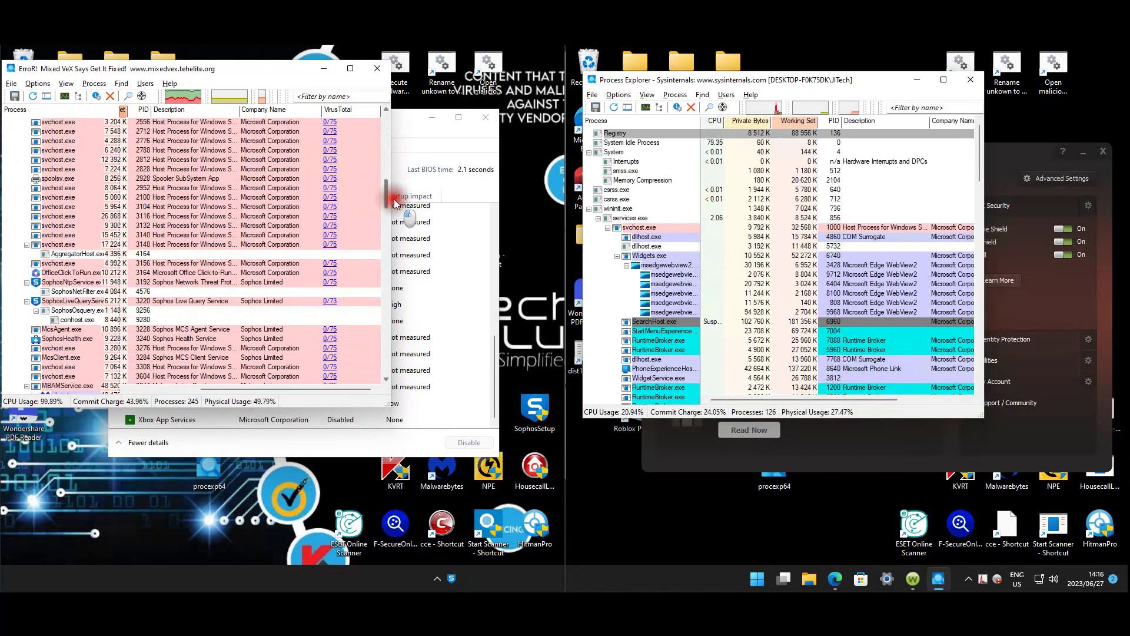
pyautogui.click(387, 251)
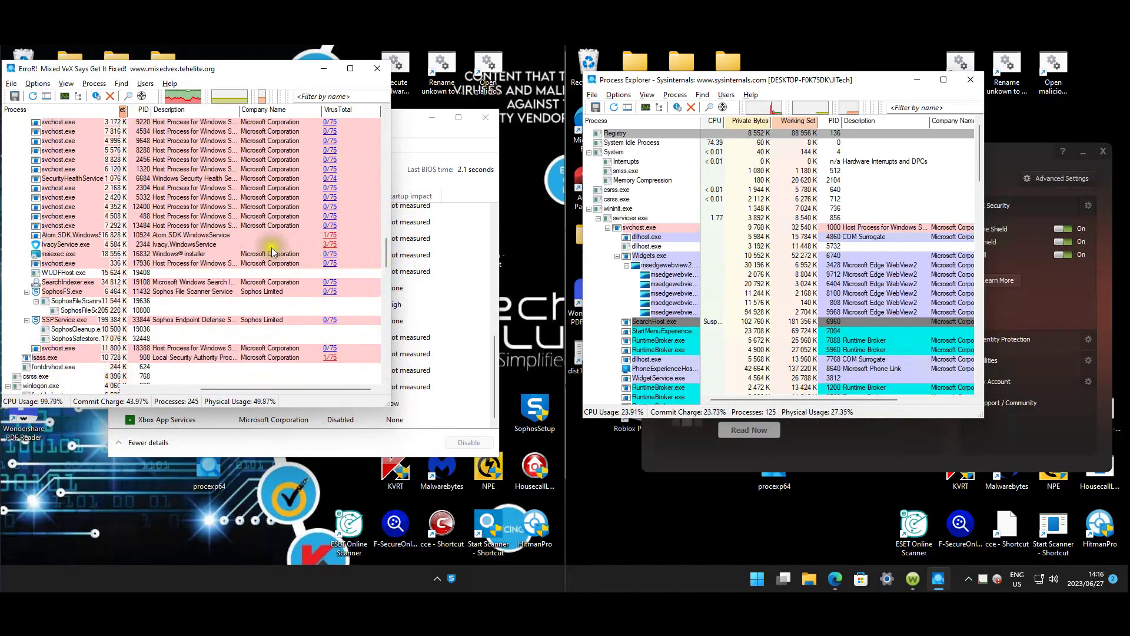
pyautogui.scroll(-4, 289, 259)
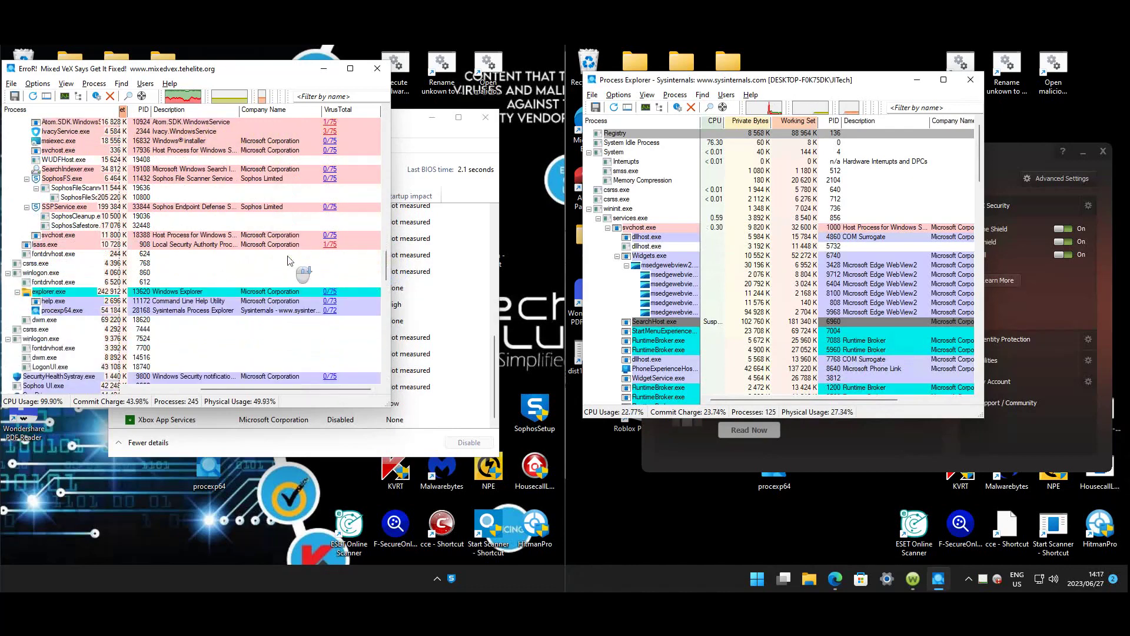
pyautogui.scroll(-8, 288, 261)
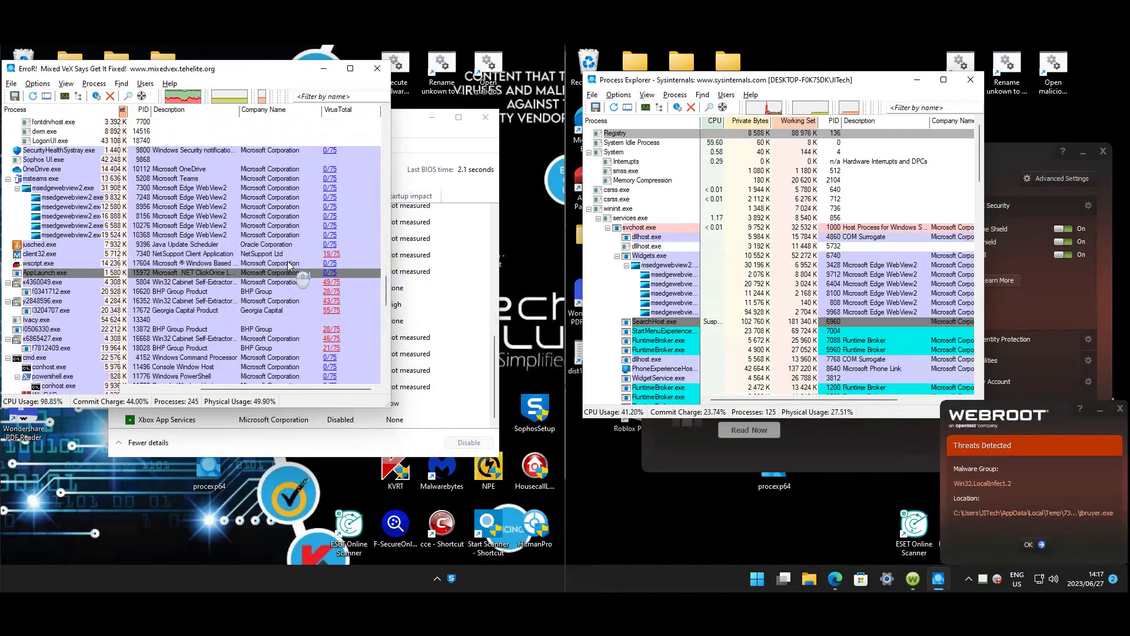
pyautogui.scroll(-1, 288, 263)
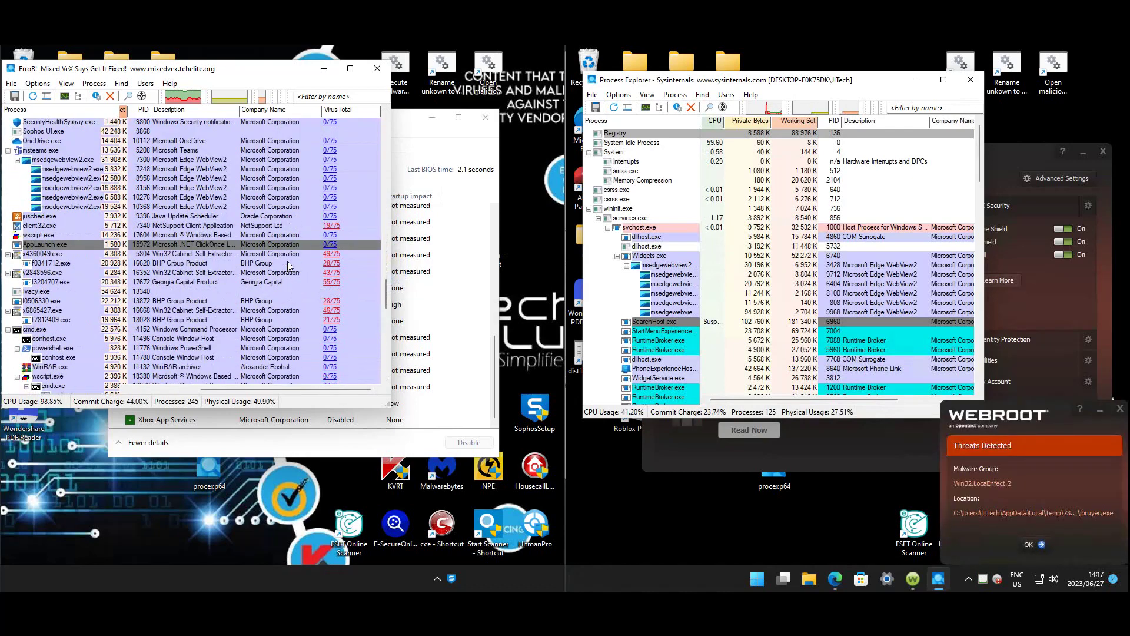
# Open the VirusTotal reports for client32.exe and other flagged processes, including the one whose name begins with 603e7e
pyautogui.click(331, 227)
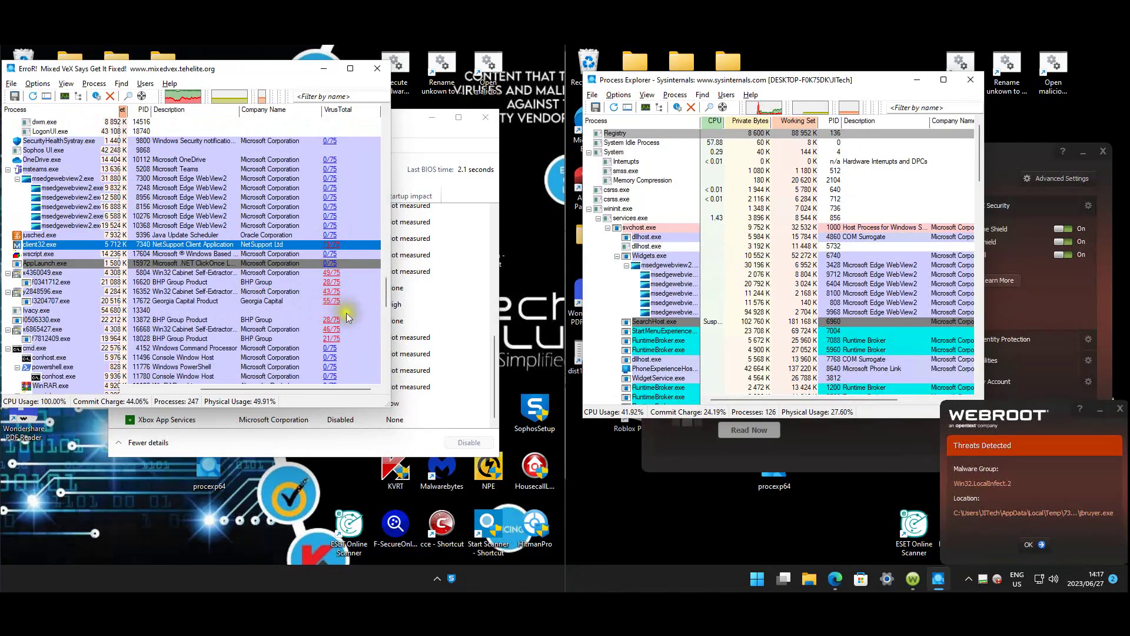
pyautogui.click(332, 340)
pyautogui.scroll(-7, 332, 302)
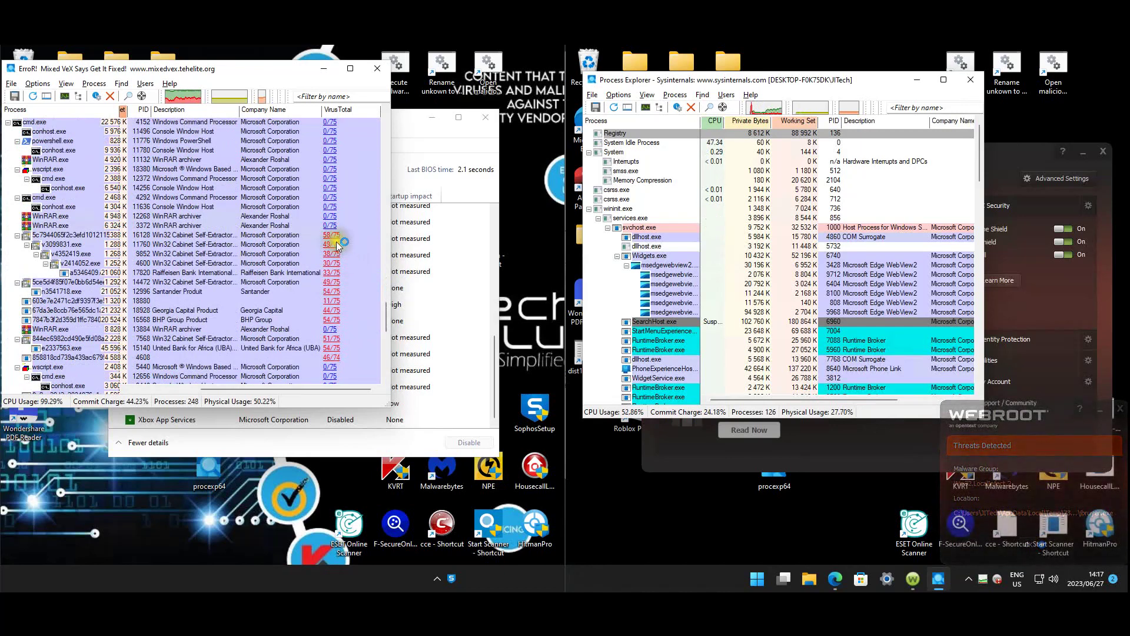
pyautogui.click(329, 312)
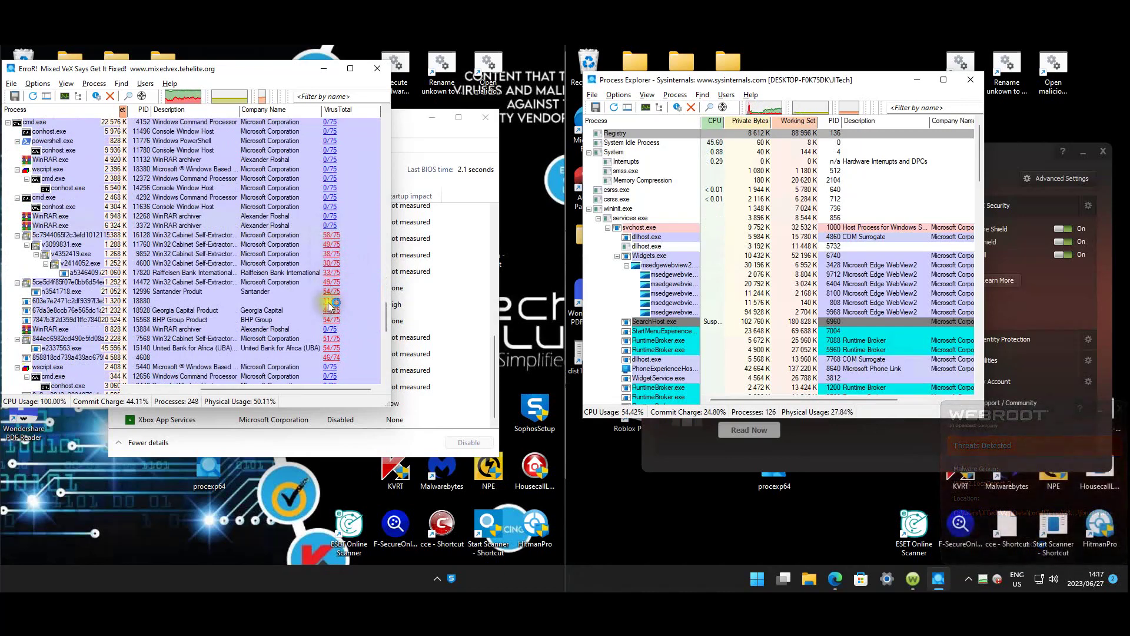
pyautogui.click(330, 303)
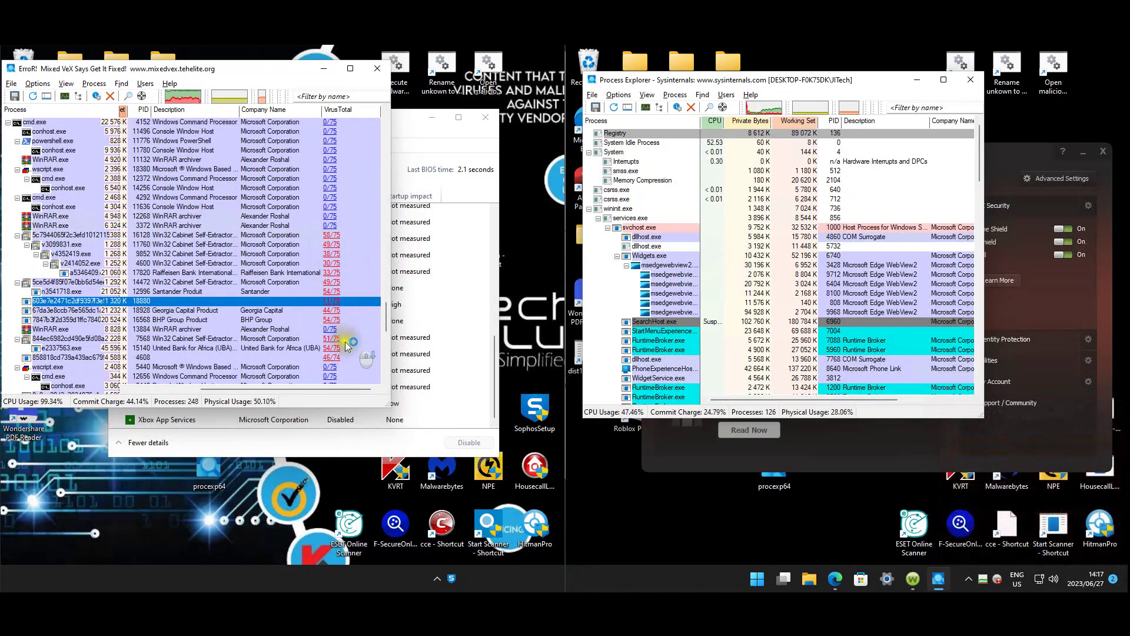
# Examine the remaining VirusTotal ratings on the Sophos machine down to the Microsoft Edge and Taskmgr.exe entries
pyautogui.scroll(-2, 348, 347)
pyautogui.scroll(-4, 348, 348)
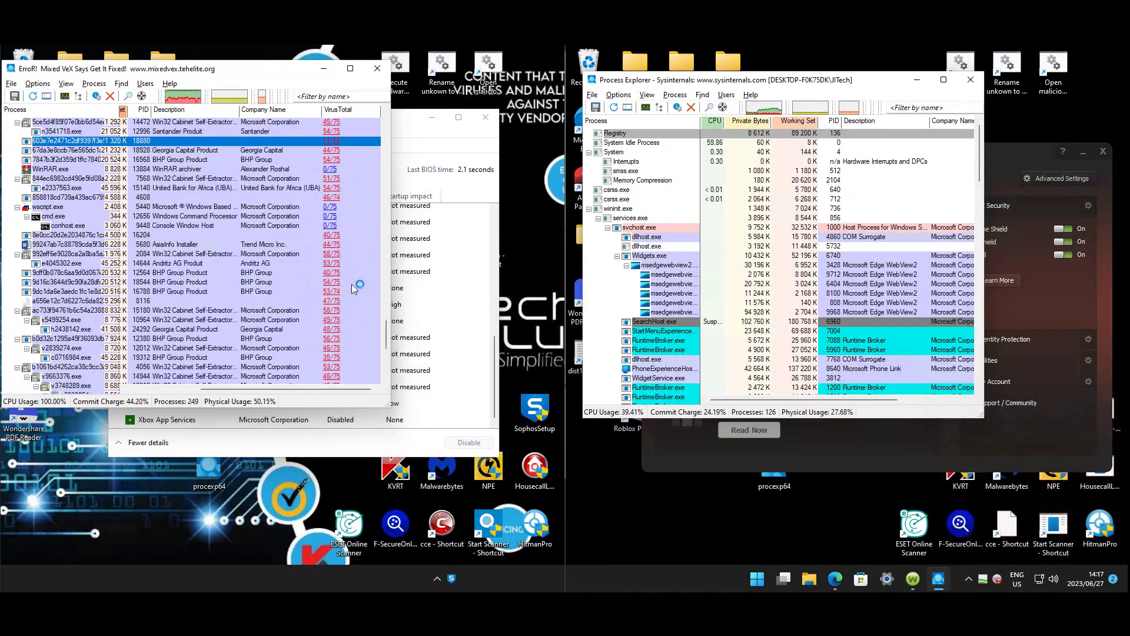
pyautogui.scroll(-2, 349, 242)
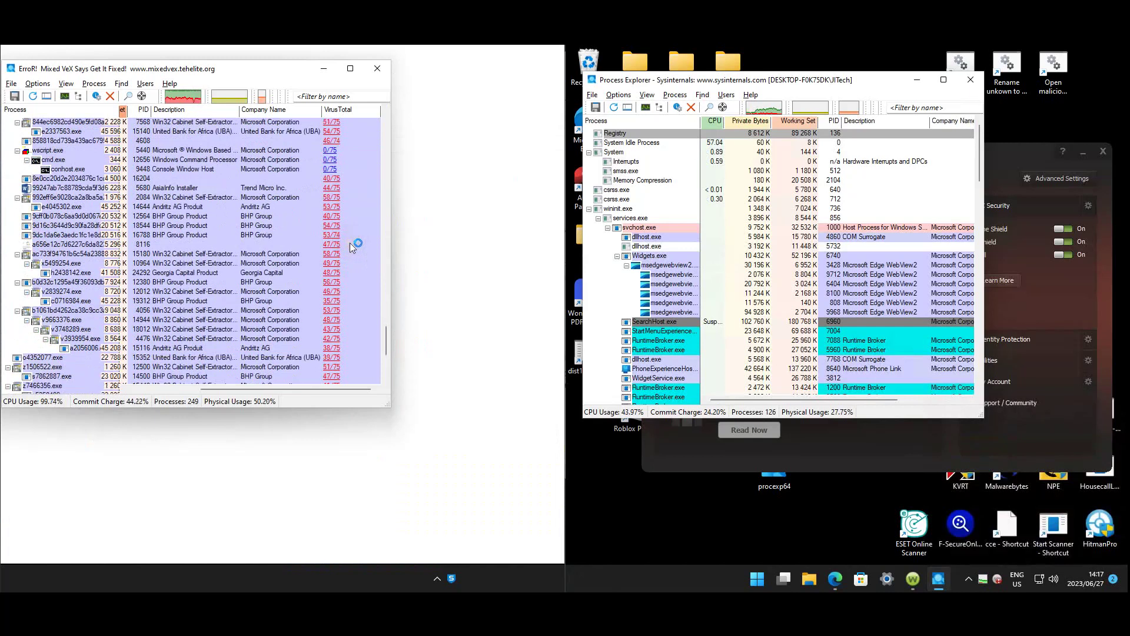
pyautogui.scroll(-3, 350, 242)
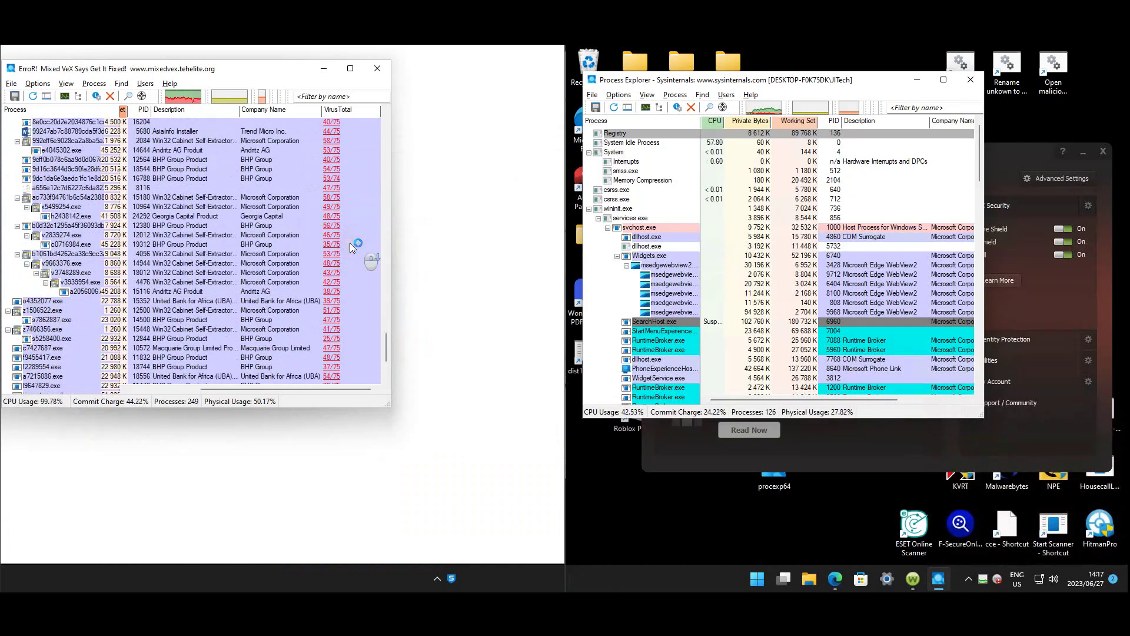
pyautogui.scroll(-4, 347, 242)
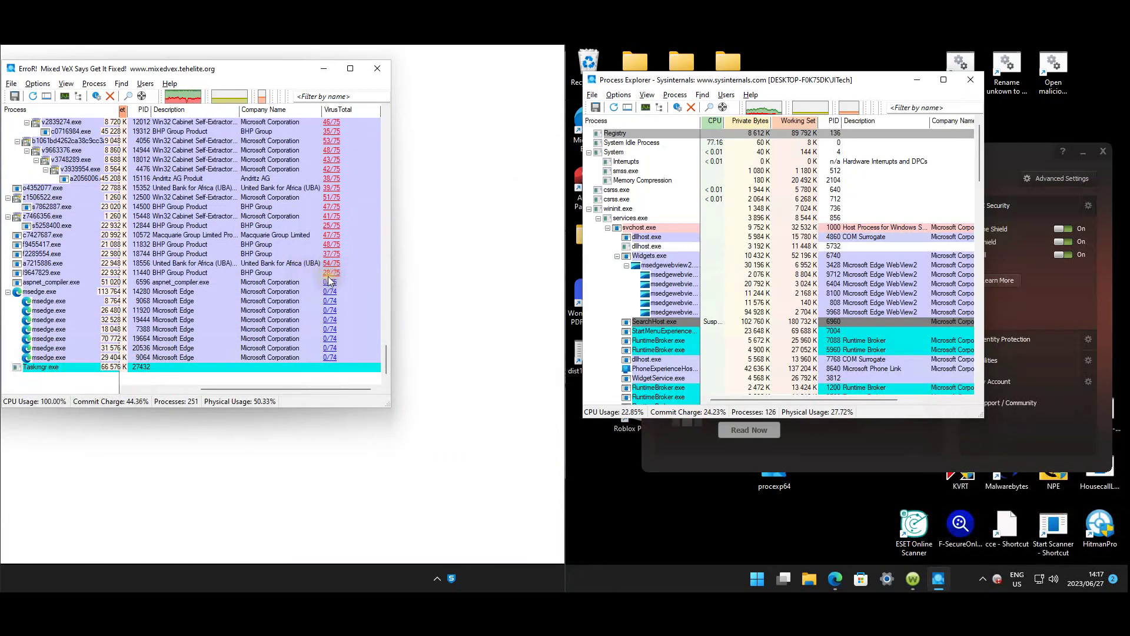
# Bring the VirusTotal column into view in the Webroot machine's process list and examine the ratings down to RegSvcs.exe
pyautogui.click(916, 401)
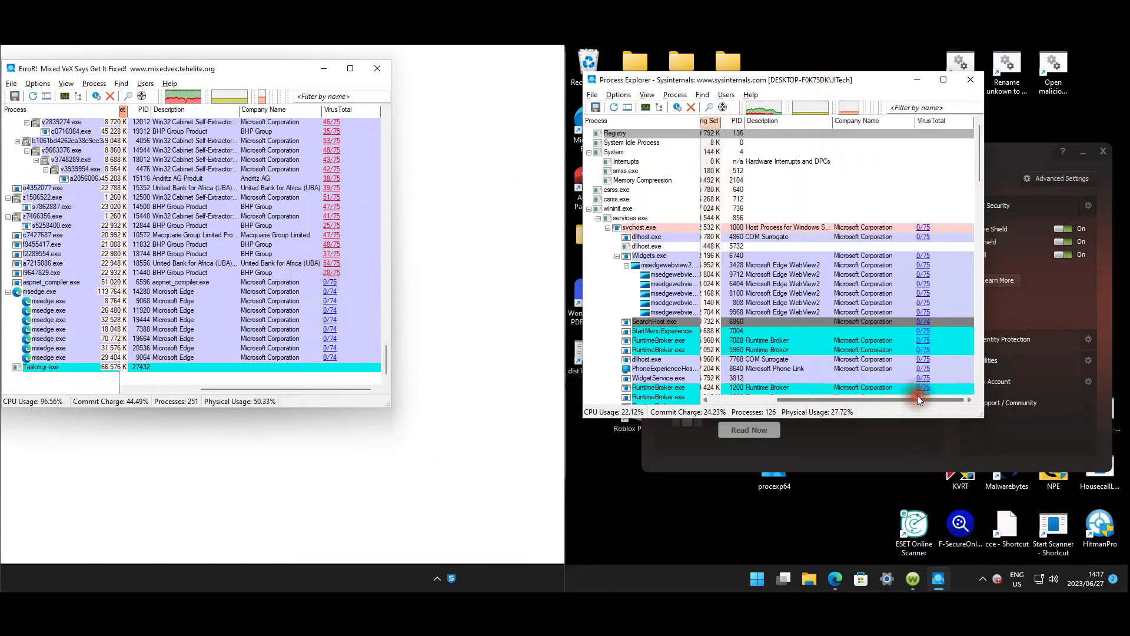
pyautogui.scroll(-4, 969, 200)
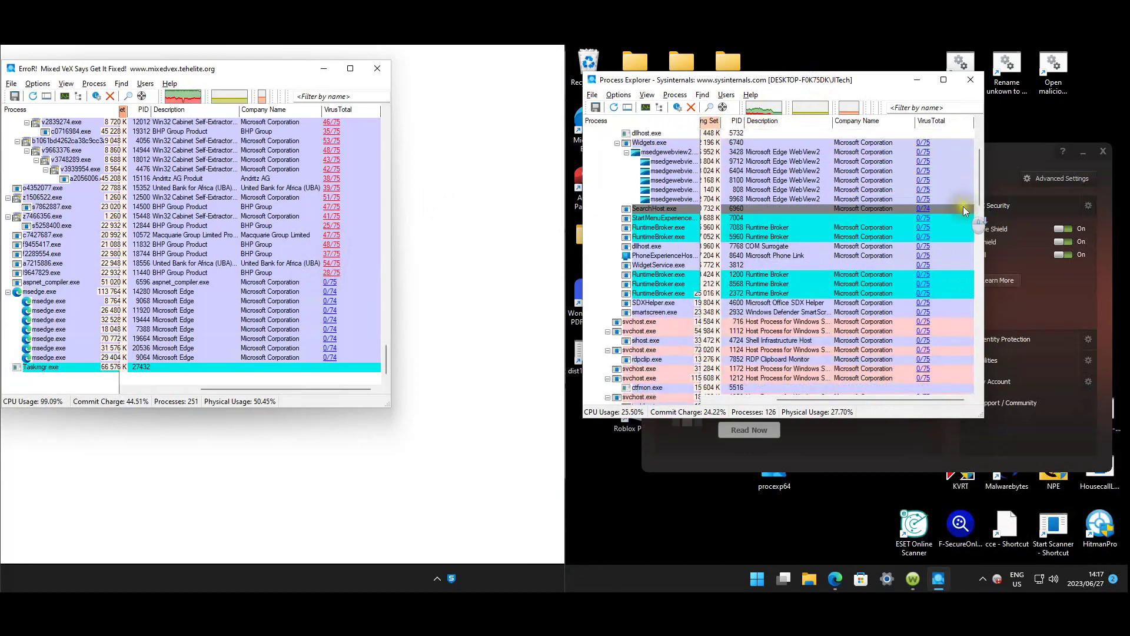
pyautogui.scroll(-10, 963, 206)
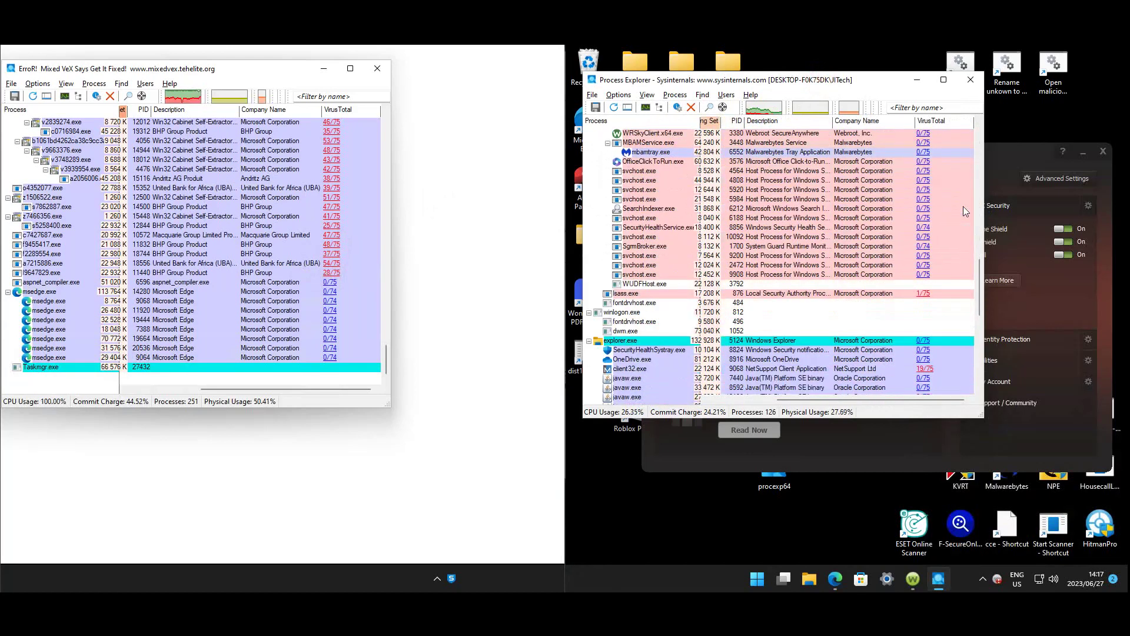
pyautogui.scroll(-3, 963, 206)
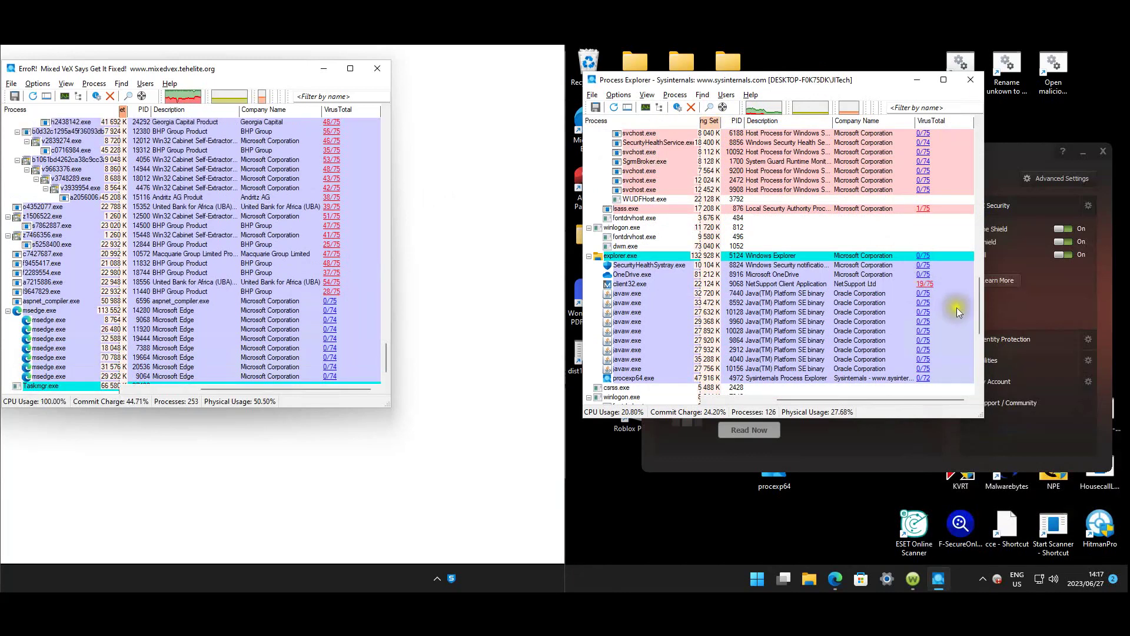
pyautogui.scroll(-3, 968, 315)
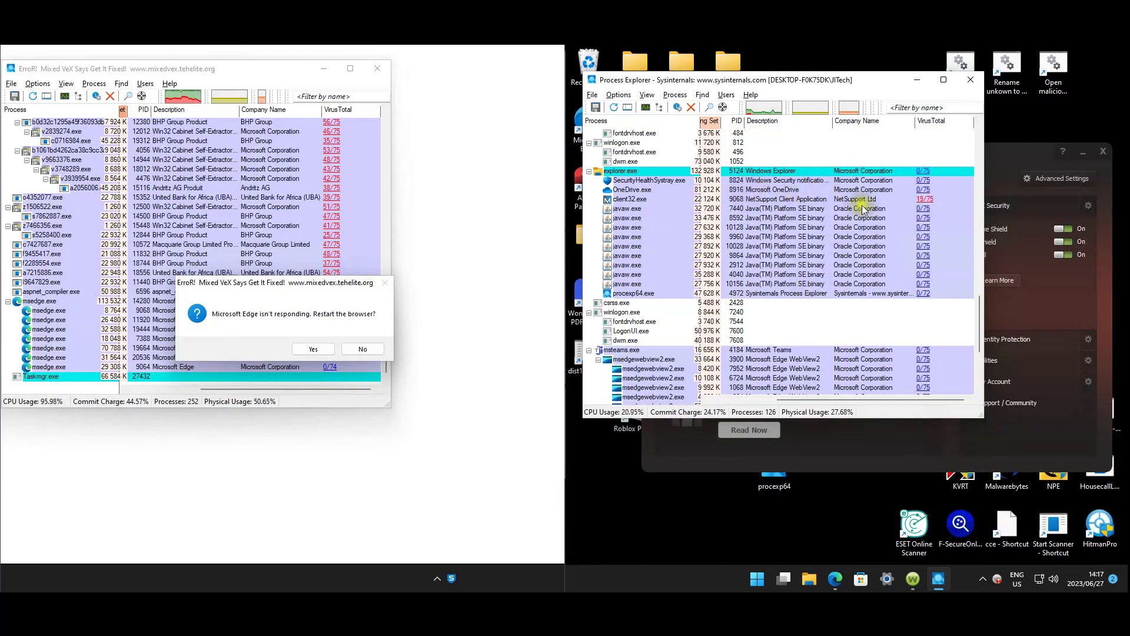
pyautogui.scroll(-3, 914, 286)
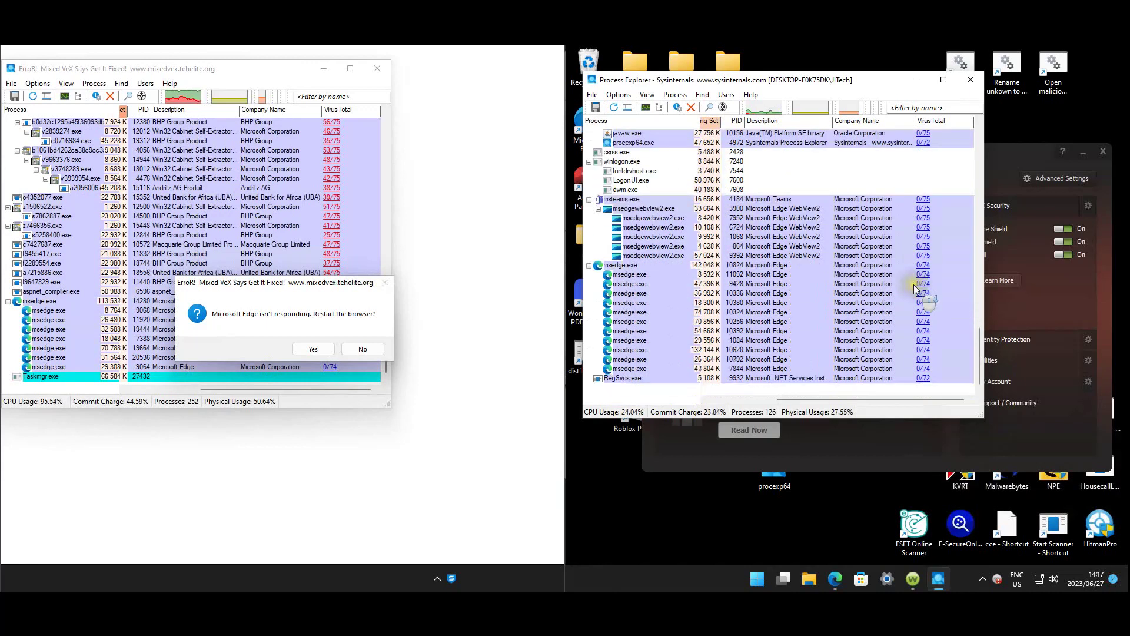
# Re-examine the client32.exe and javaw.exe entries under explorer.exe on the Webroot machine
pyautogui.scroll(3, 916, 288)
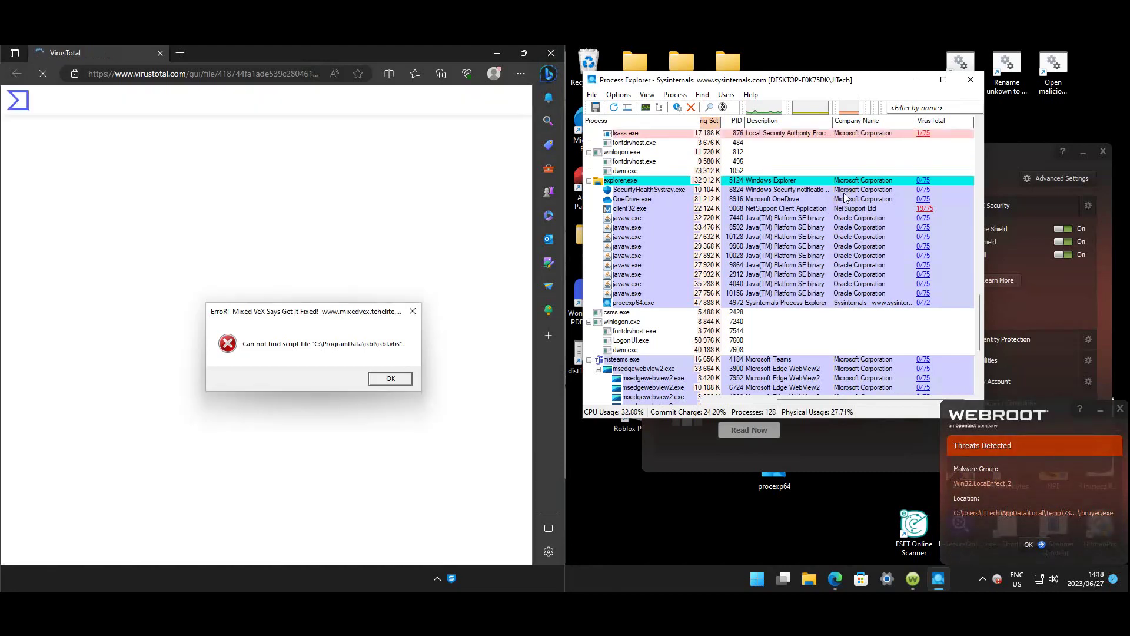
pyautogui.scroll(-2, 894, 282)
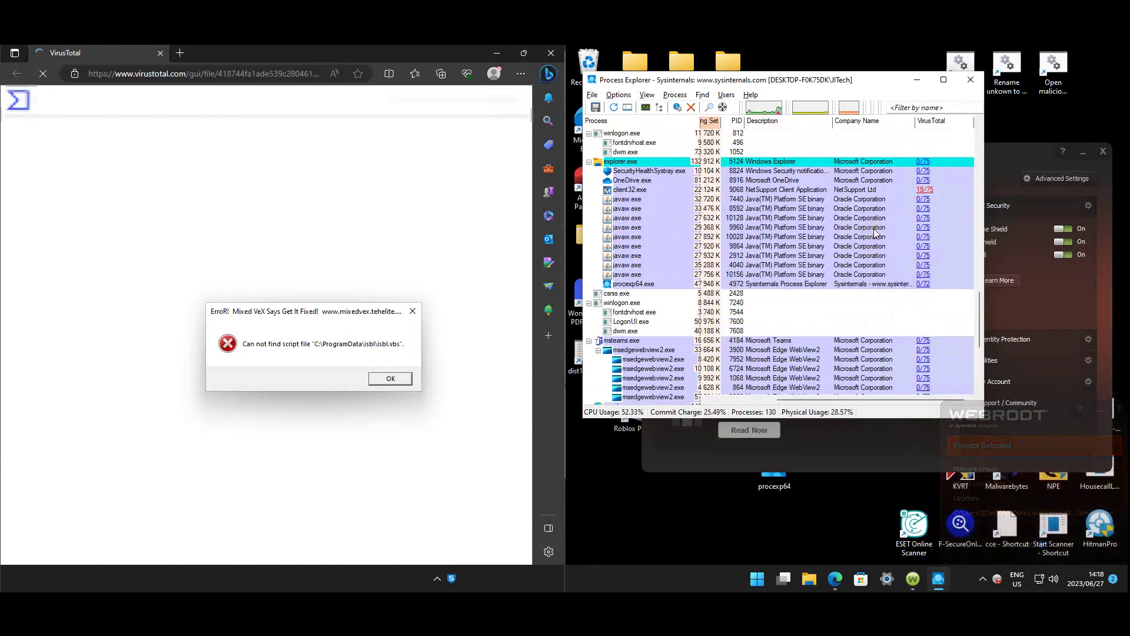
pyautogui.scroll(-1, 875, 233)
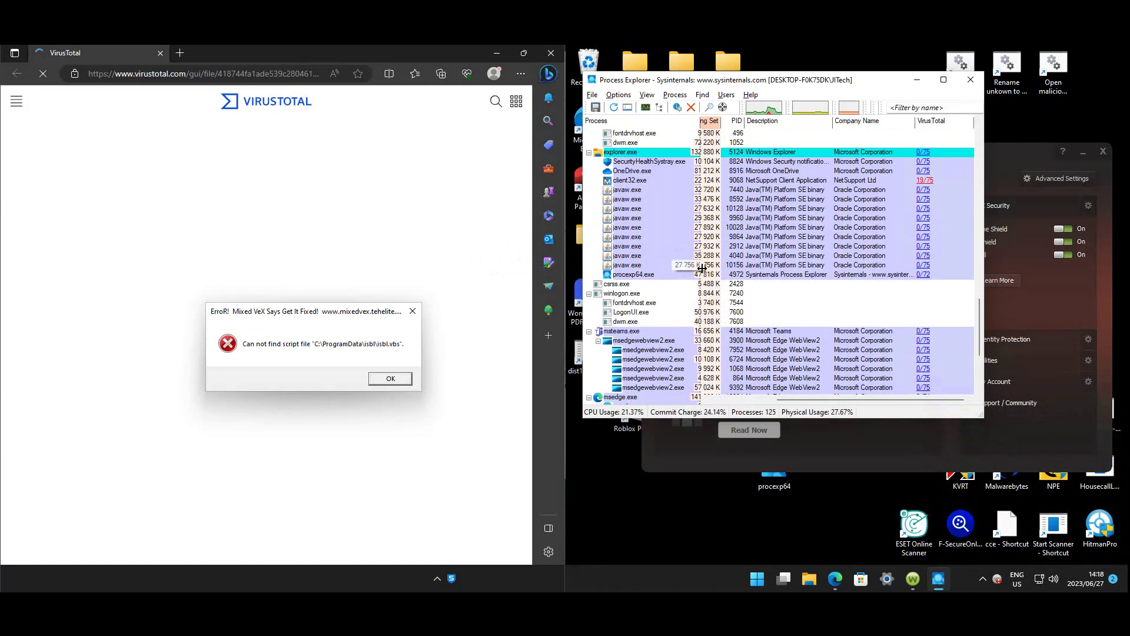
# Dismiss the missing isbl.vbs script file error covering the VirusTotal page
pyautogui.click(398, 379)
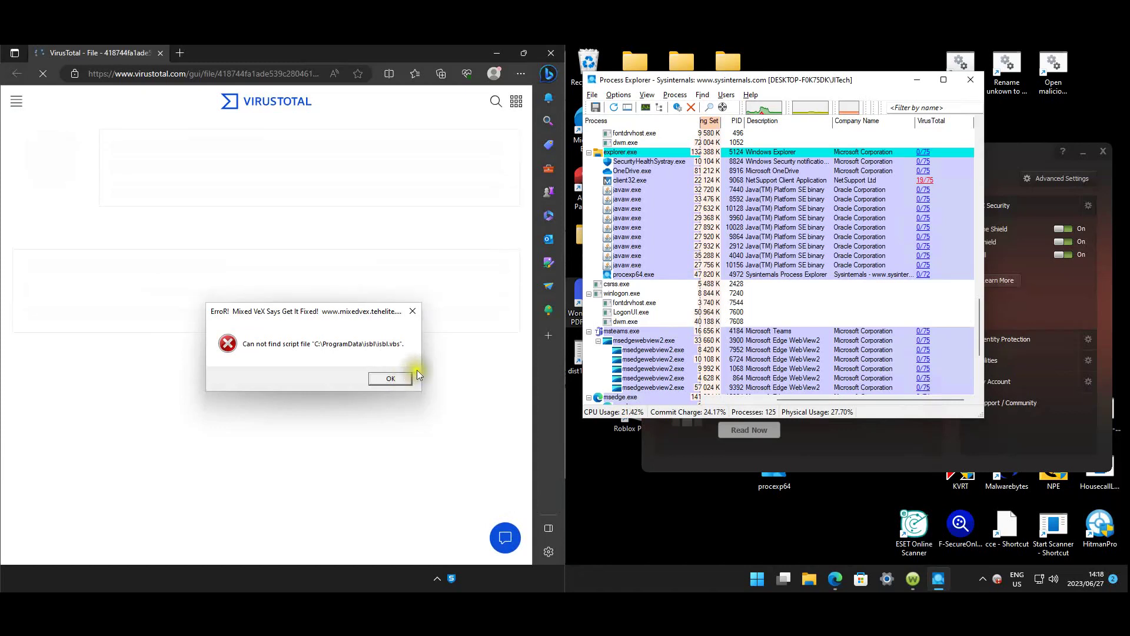
pyautogui.click(453, 398)
pyautogui.click(391, 378)
pyautogui.click(391, 378)
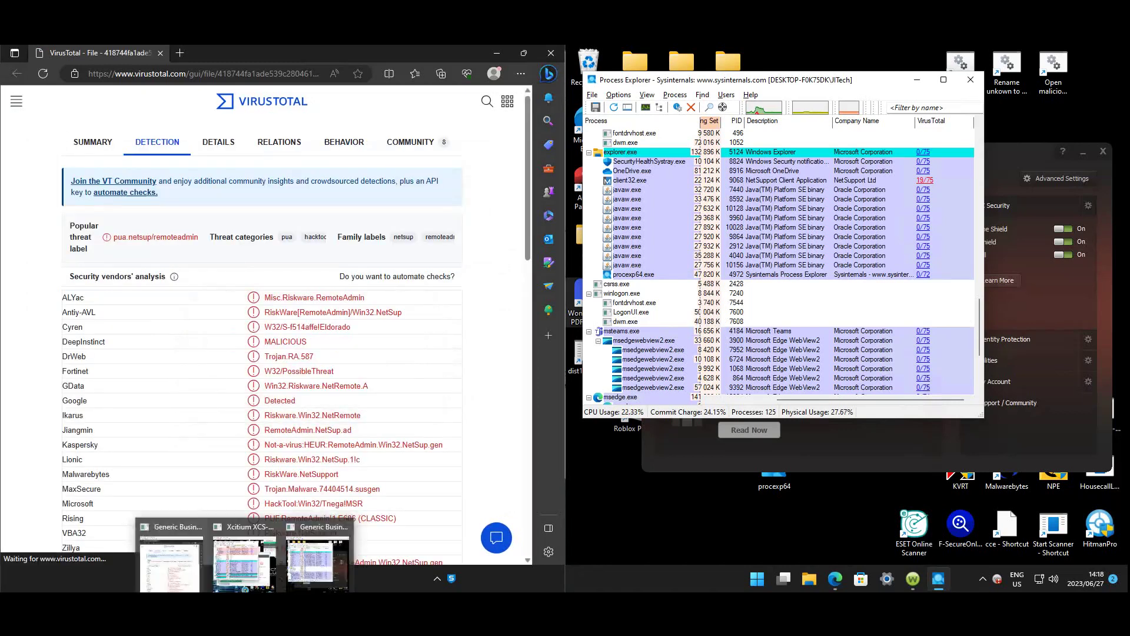
# Switch to the Xcitium machine's desktop and return its process list to the first entries
pyautogui.click(266, 577)
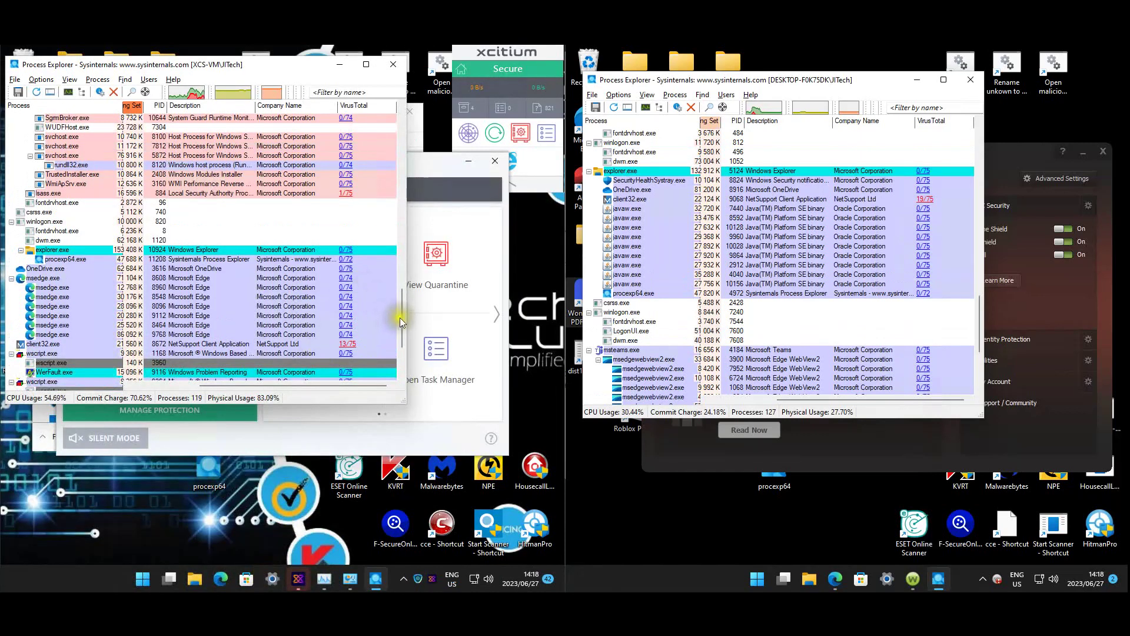
pyautogui.moveTo(402, 316); pyautogui.dragTo(426, 118)
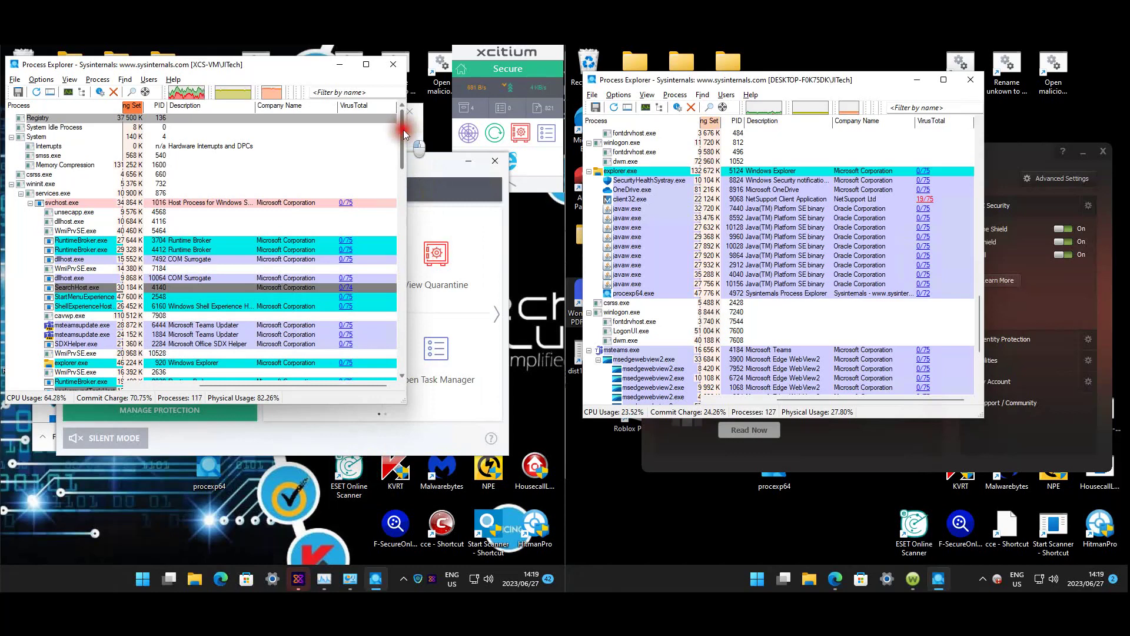
# Check the Xcitium client's protection status window and return to Process Explorer on the same desktop
pyautogui.click(433, 168)
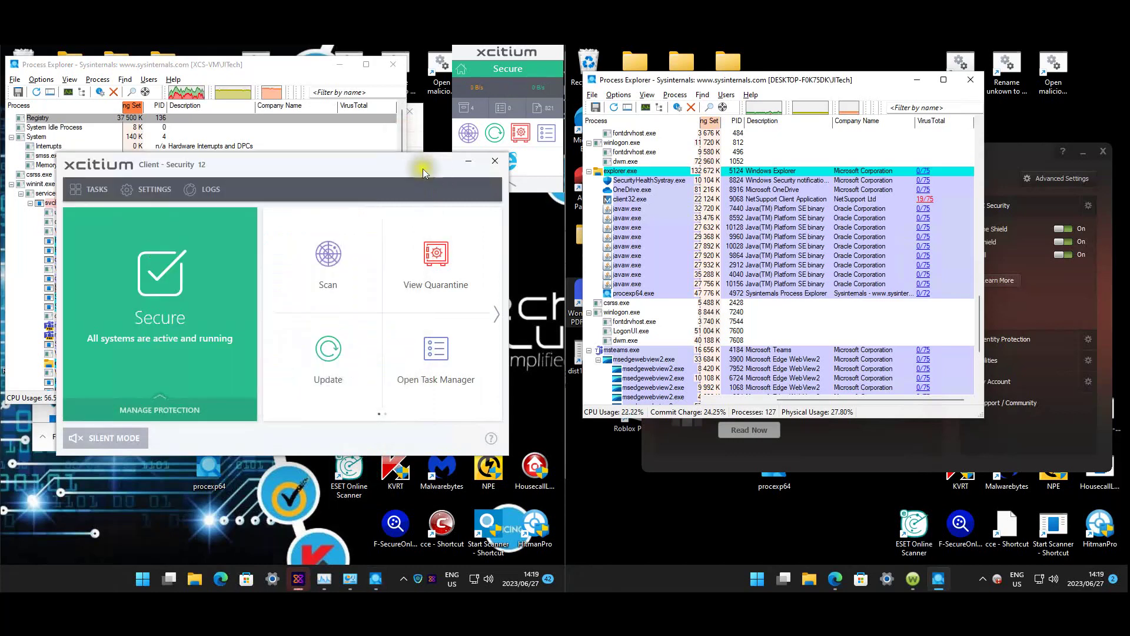
pyautogui.click(261, 65)
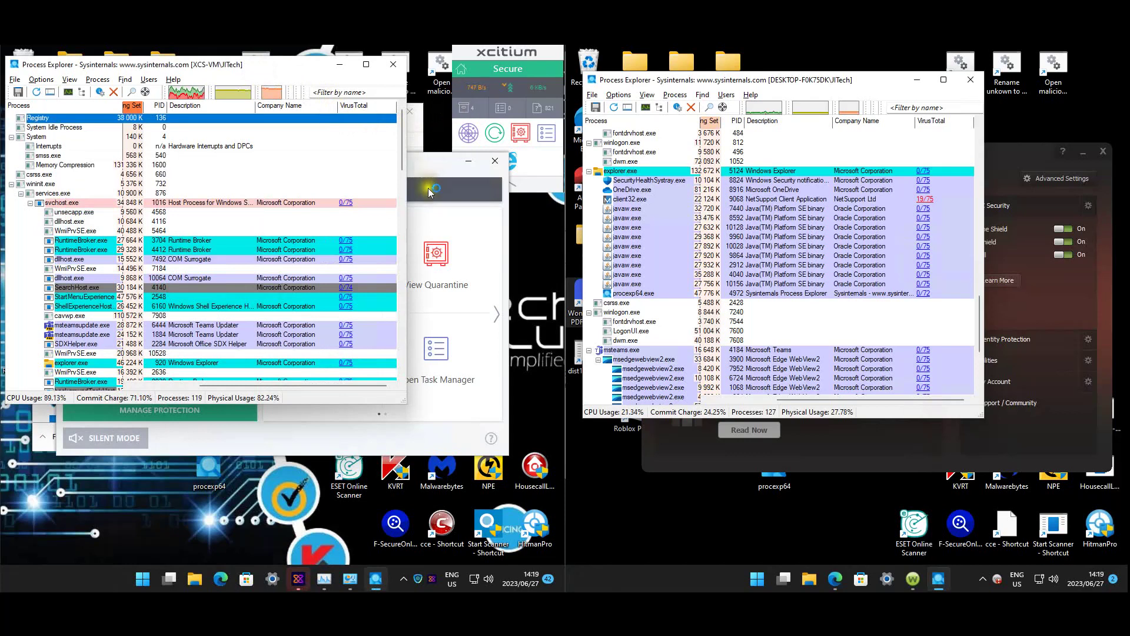
pyautogui.click(419, 228)
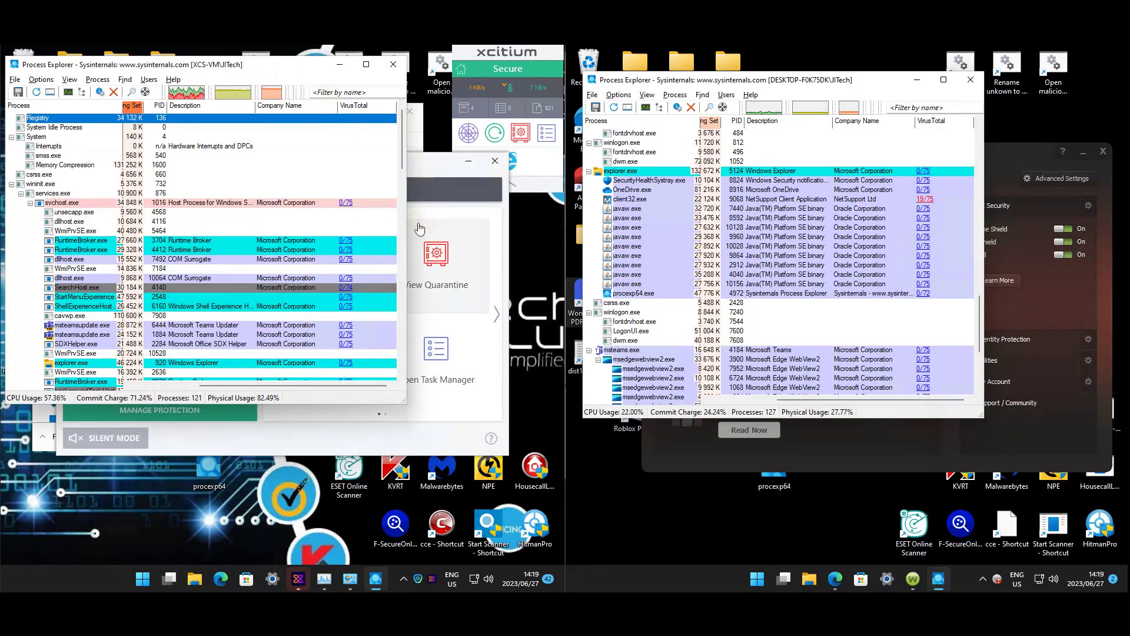
pyautogui.click(425, 172)
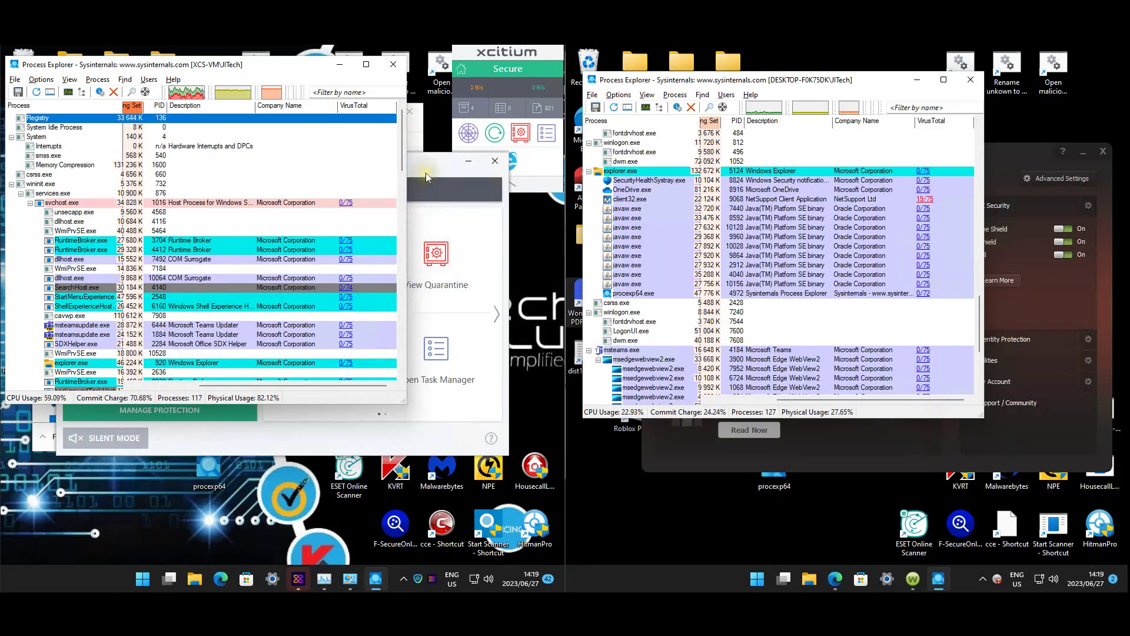
pyautogui.click(426, 172)
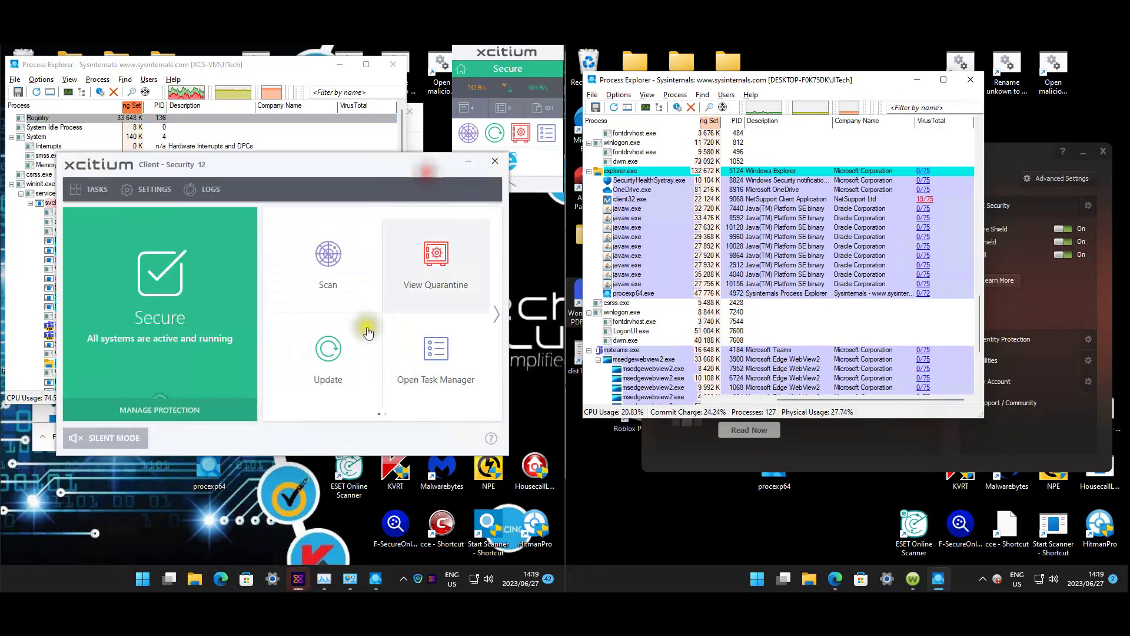
pyautogui.click(313, 144)
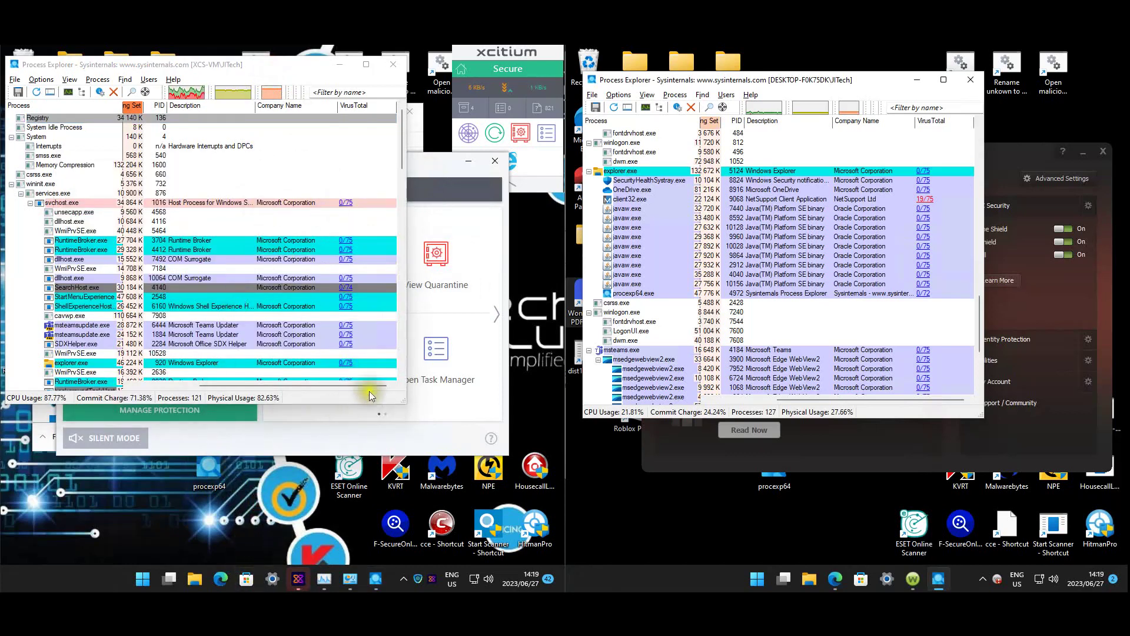
# Examine the Xcitium machine's client32.exe, wscript.exe and final process entries, and close its Process Explorer
pyautogui.moveTo(403, 129); pyautogui.dragTo(328, 314)
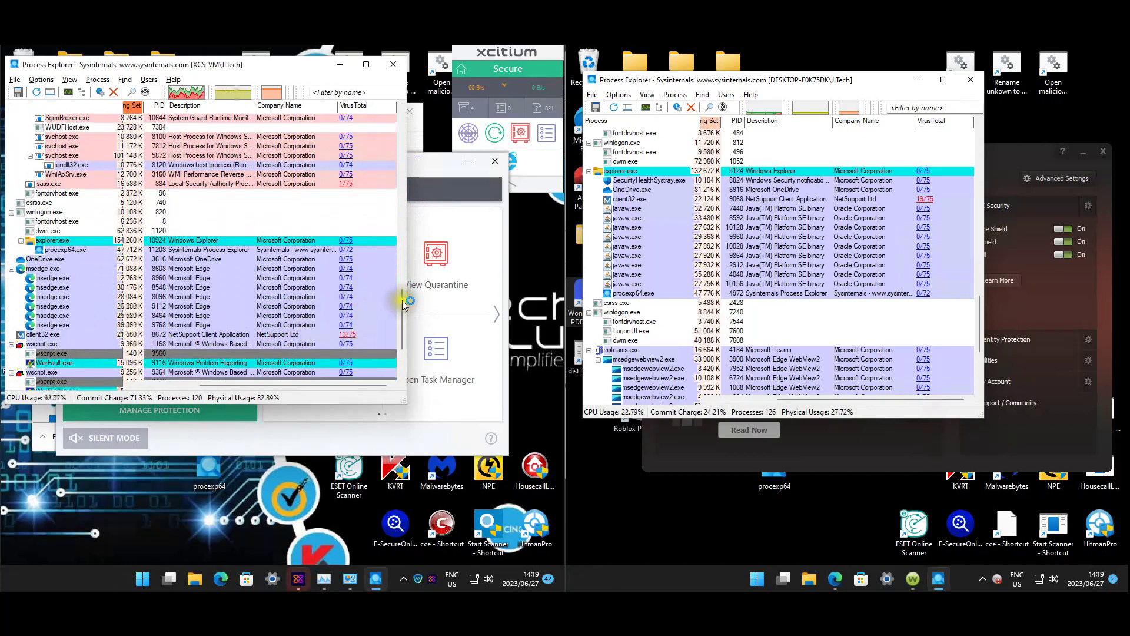
pyautogui.moveTo(406, 315); pyautogui.dragTo(405, 352)
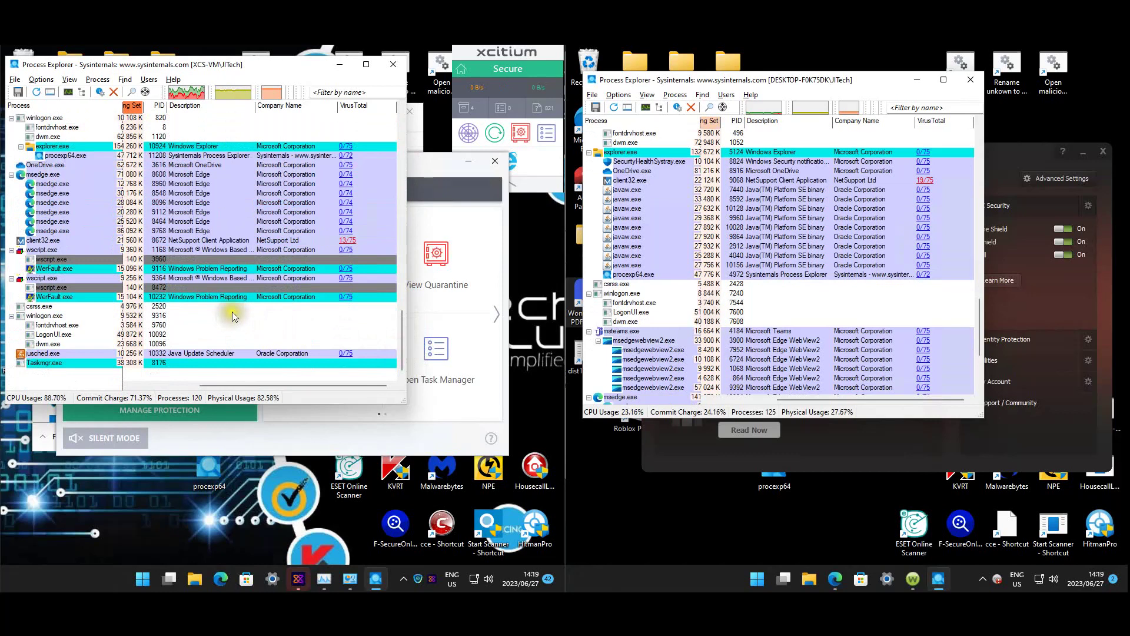
pyautogui.click(393, 64)
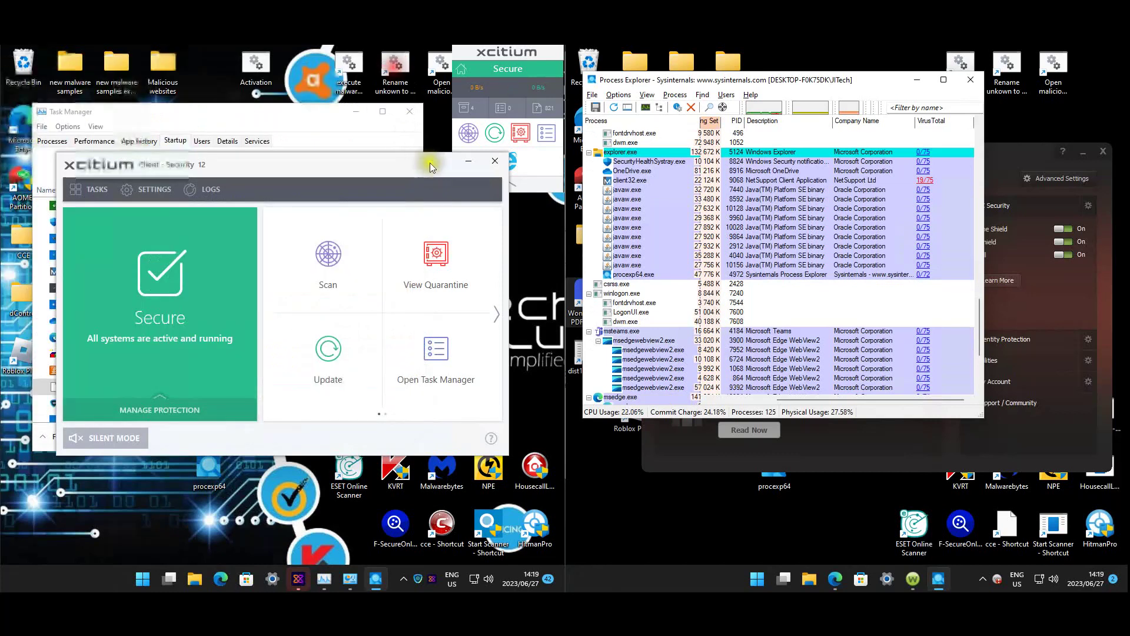
# Check the Xcitium client's list of contained active processes and close it
pyautogui.click(470, 109)
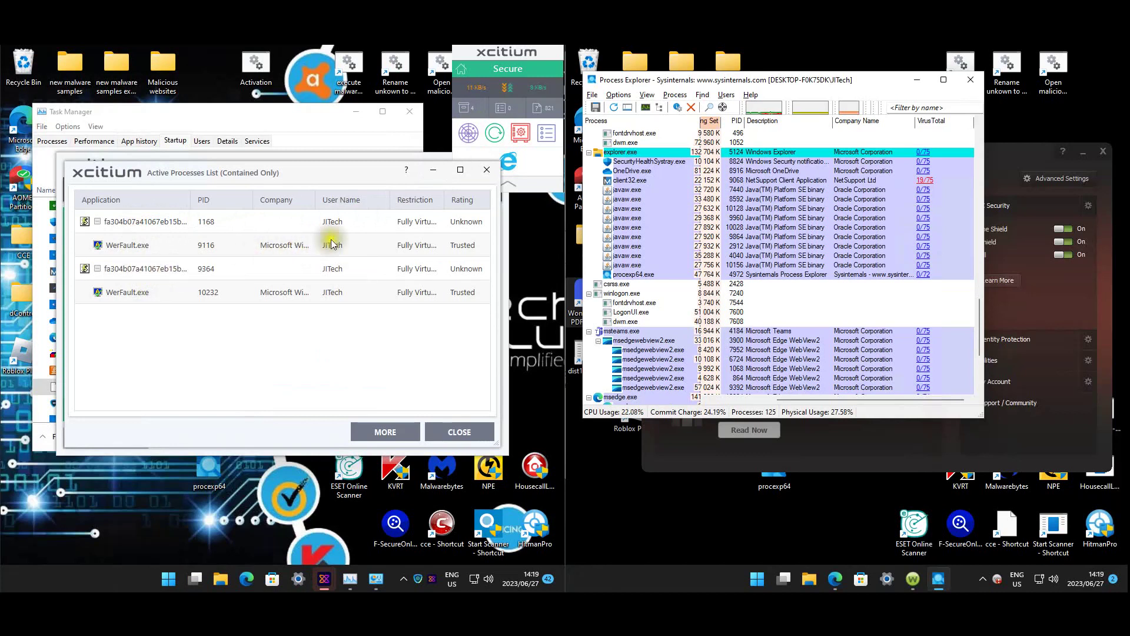
pyautogui.click(487, 170)
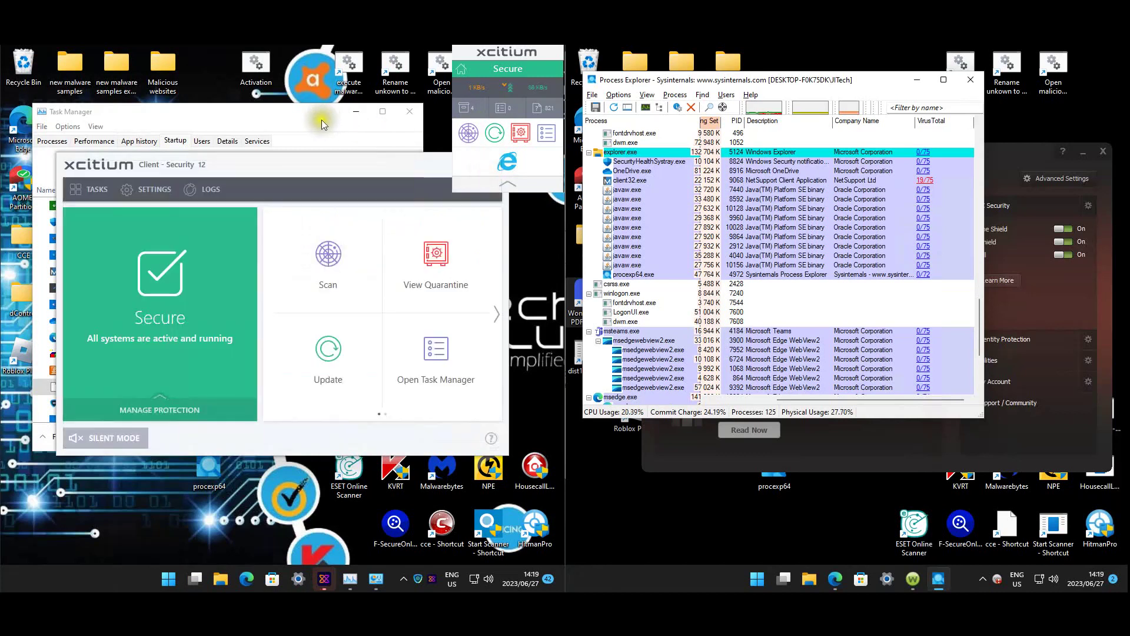
# Examine the Xcitium machine's startup entries in Task Manager, down to the Java Update Scheduler and the hash-named item
pyautogui.click(354, 131)
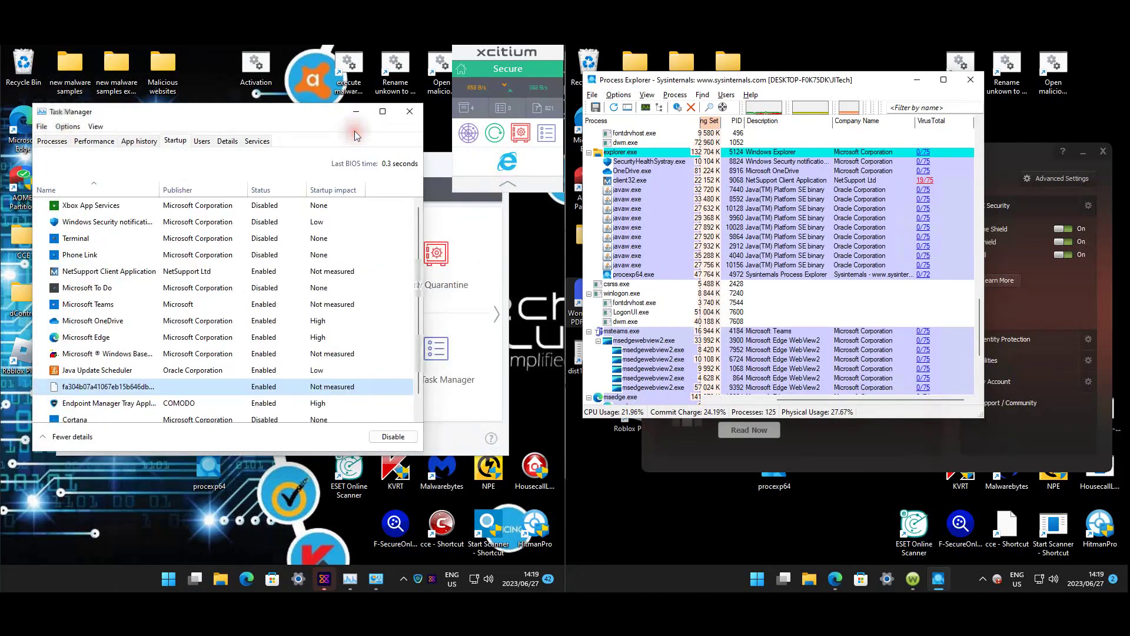
pyautogui.scroll(-1, 159, 294)
pyautogui.click(156, 283)
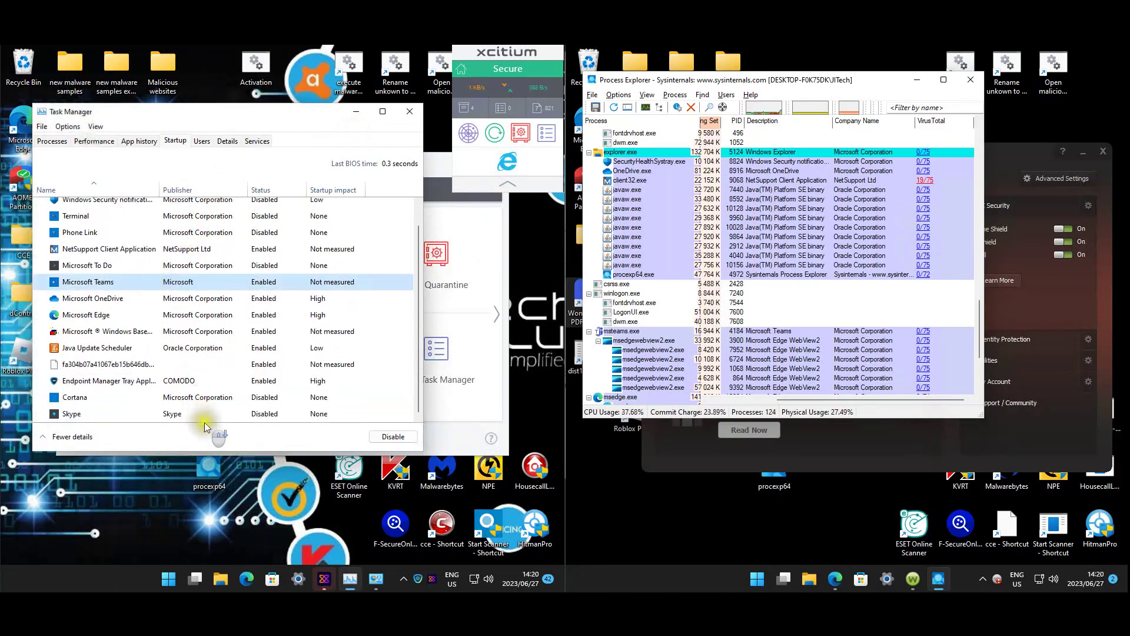
pyautogui.click(98, 347)
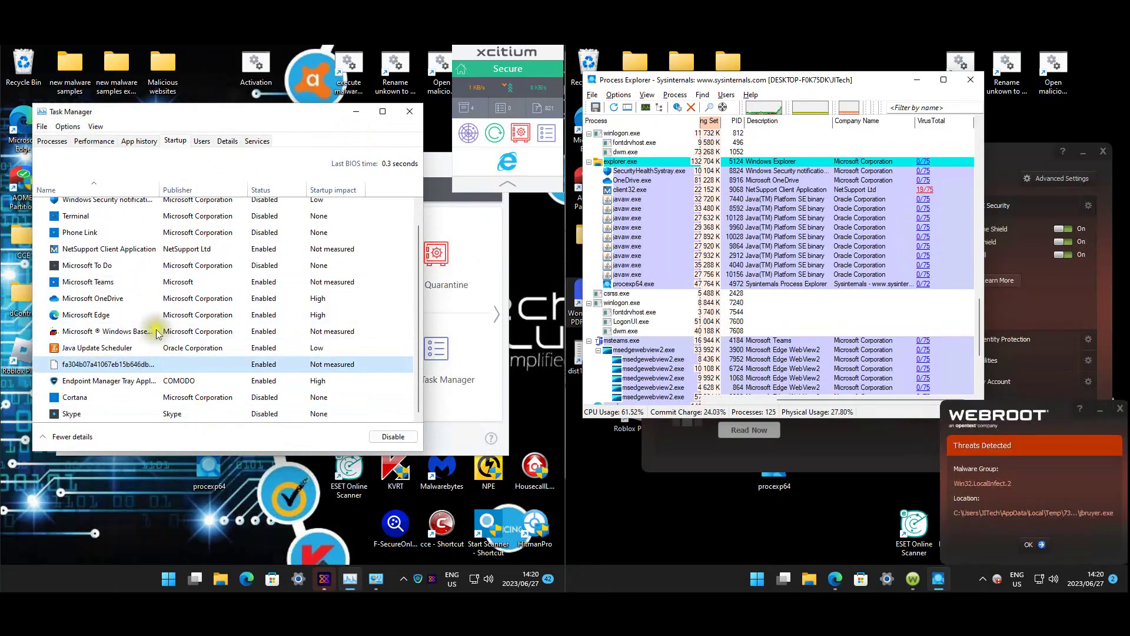
# Inspect the file properties and full name of the fa304b07a41067eb15b646db... startup entry, and close the properties window
pyautogui.click(92, 364)
pyautogui.rightClick(97, 365)
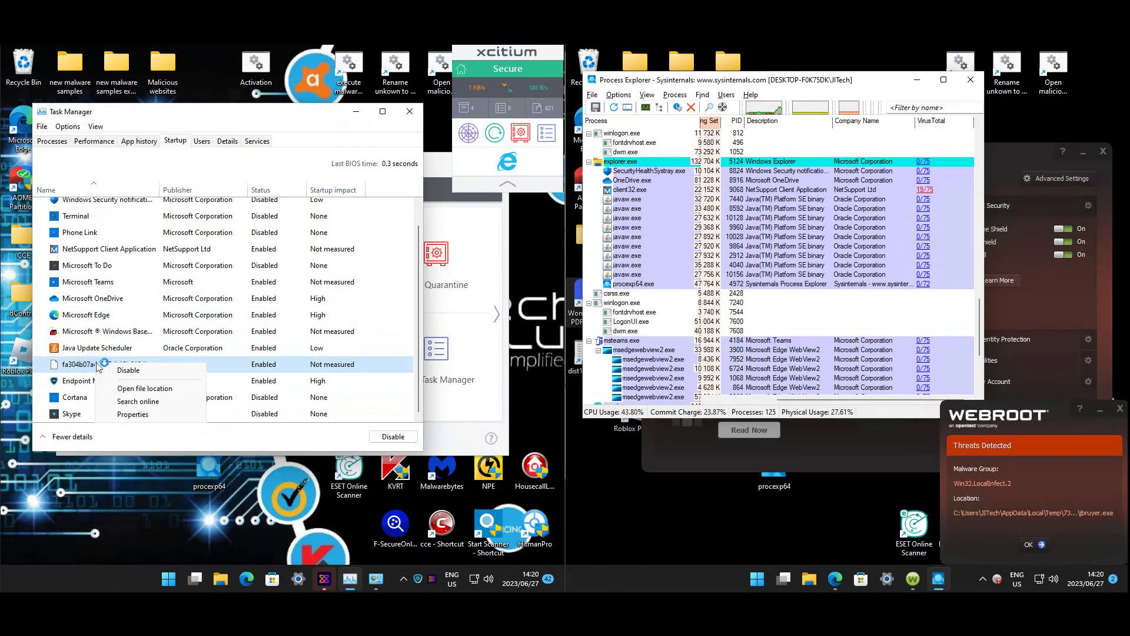
pyautogui.click(132, 413)
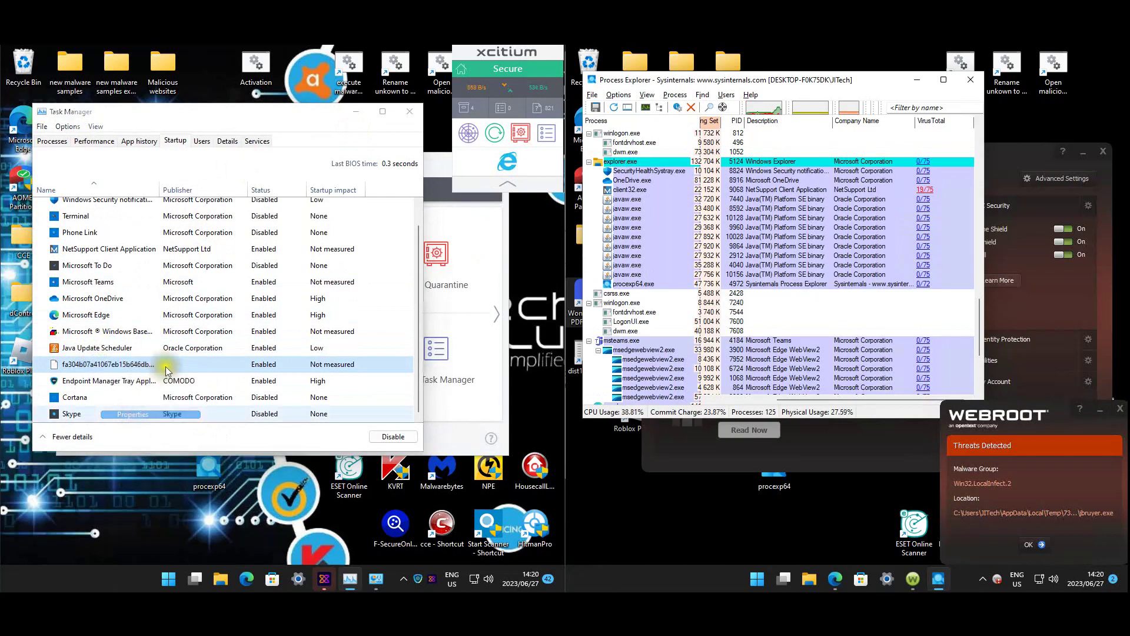
pyautogui.moveTo(253, 375); pyautogui.dragTo(377, 375)
pyautogui.moveTo(196, 313); pyautogui.dragTo(287, 317)
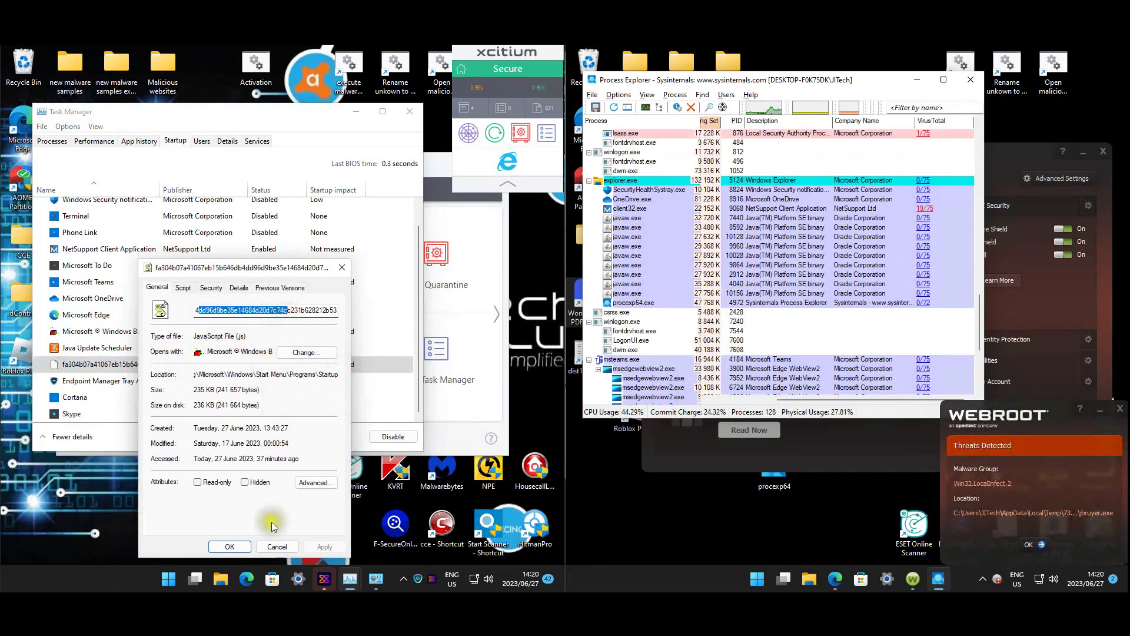
pyautogui.click(233, 547)
# Review the NetSupport Client Application startup entry and the signed-in users on the Xcitium machine, and close Task Manager
pyautogui.click(100, 348)
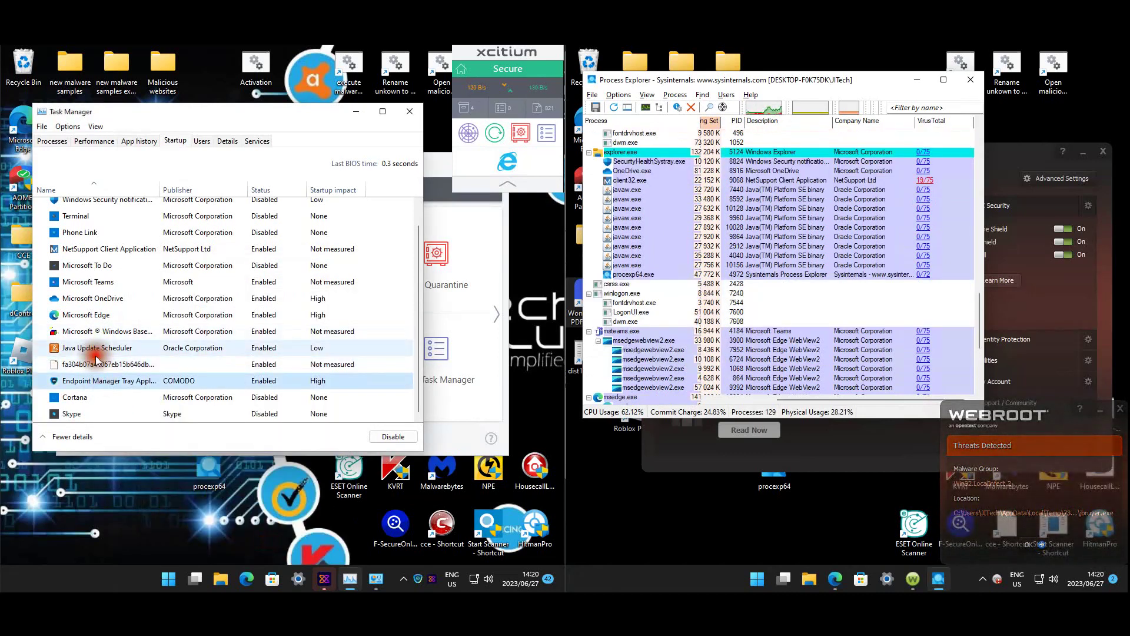
pyautogui.click(145, 254)
pyautogui.scroll(1, 111, 295)
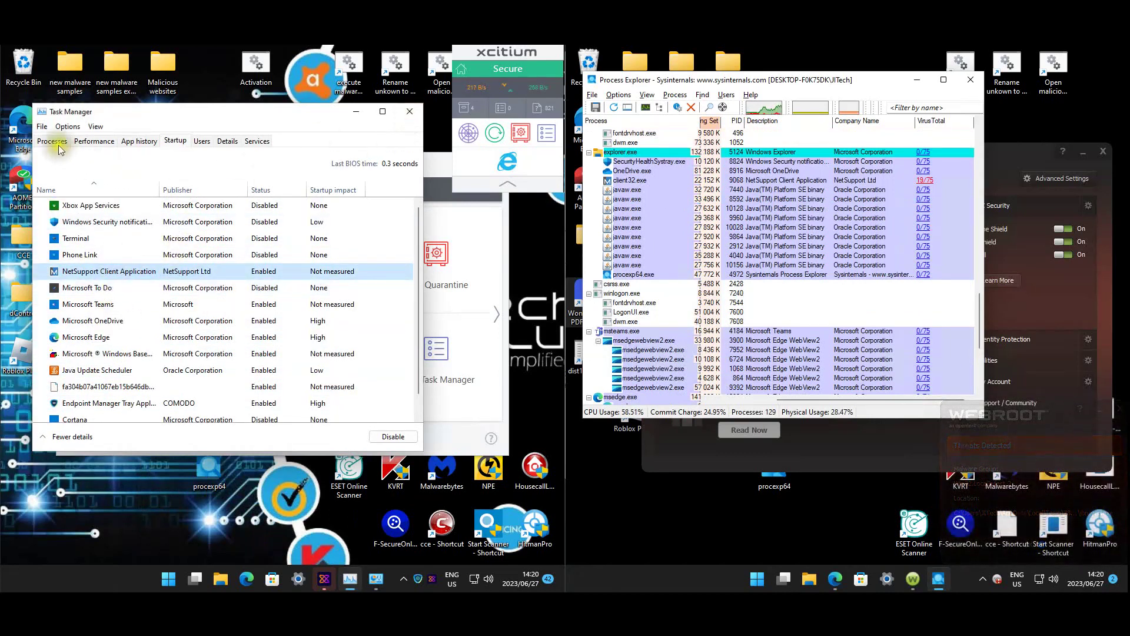
pyautogui.click(201, 142)
pyautogui.click(52, 141)
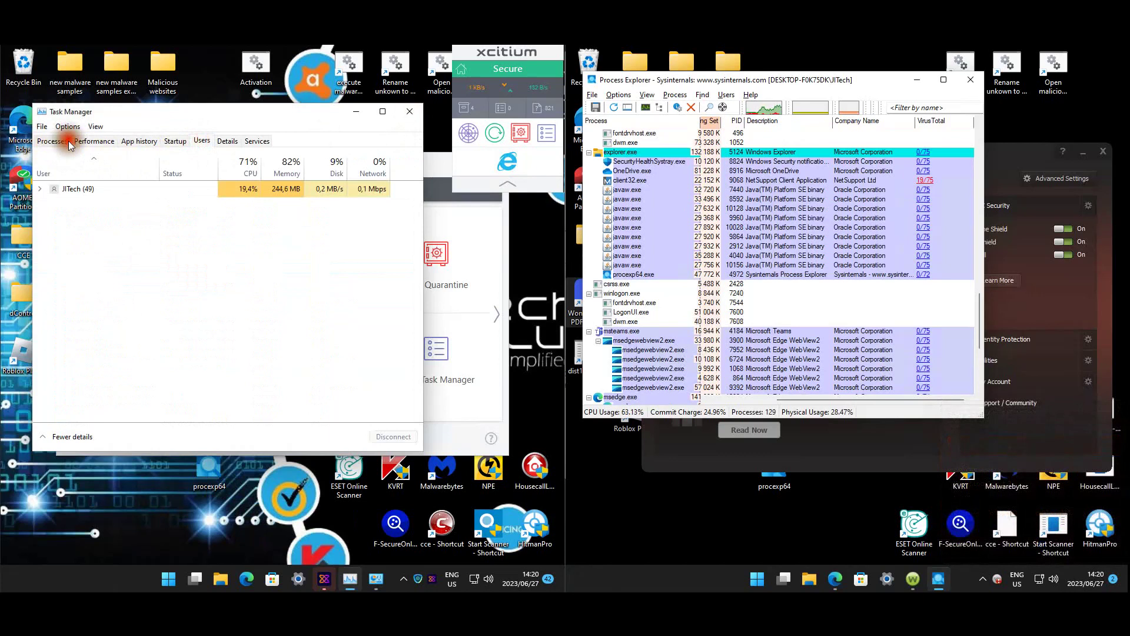
pyautogui.click(410, 111)
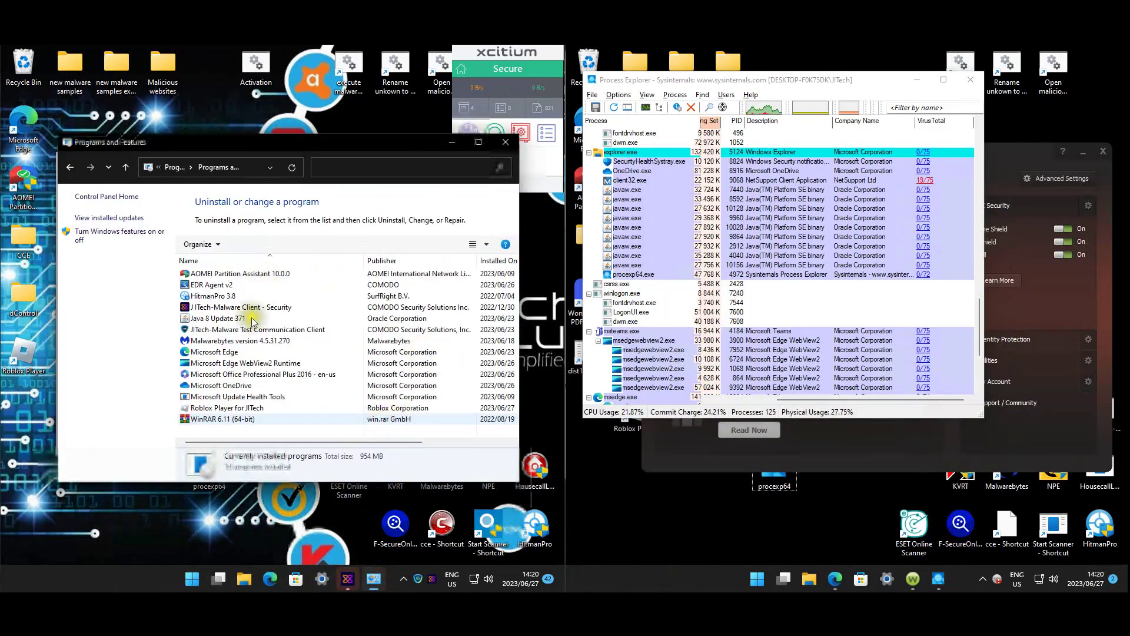
# Check the Java 8 Update 371 entry among the Xcitium machine's installed programs and close Programs and Features
pyautogui.click(224, 319)
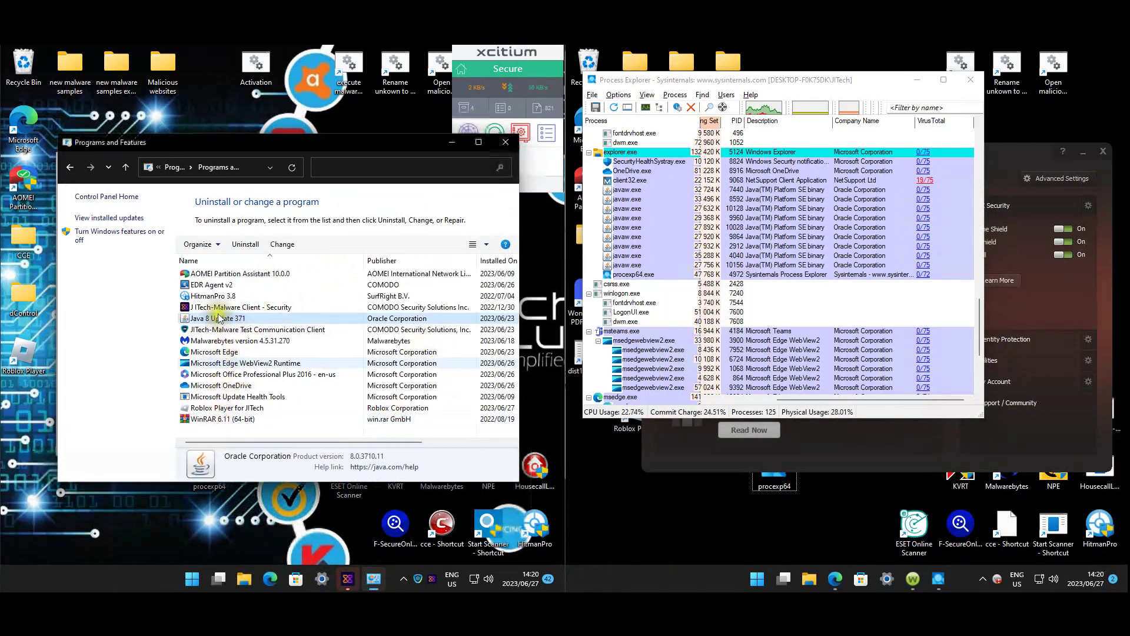
pyautogui.click(520, 133)
# Open the Xcitium client's own Task Manager to check its running tasks
pyautogui.click(437, 251)
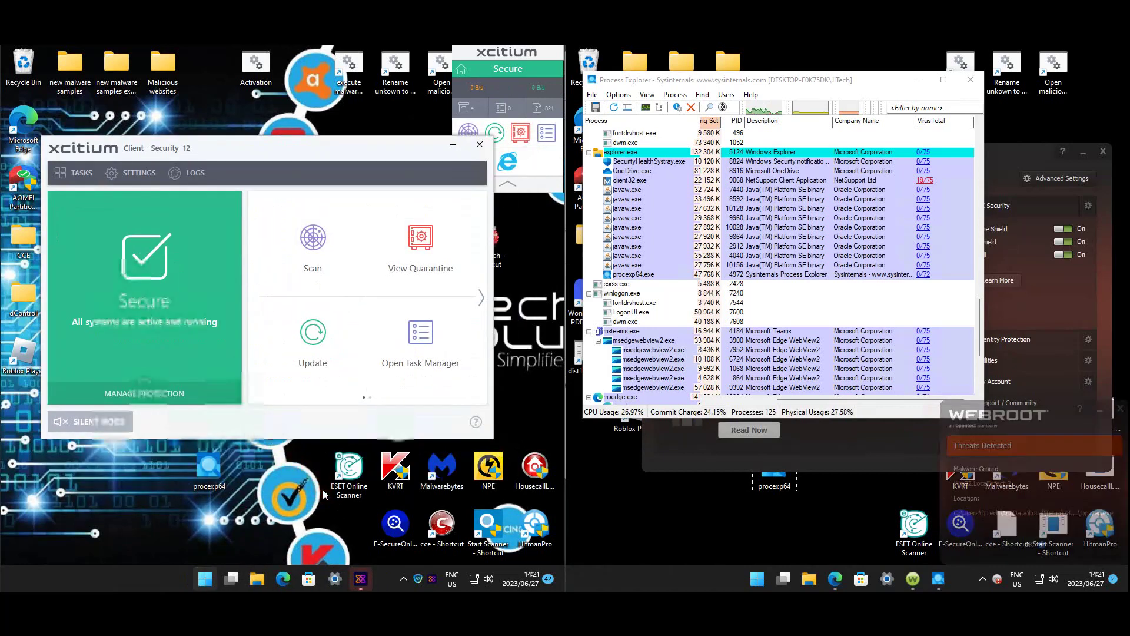
pyautogui.press('super+s')
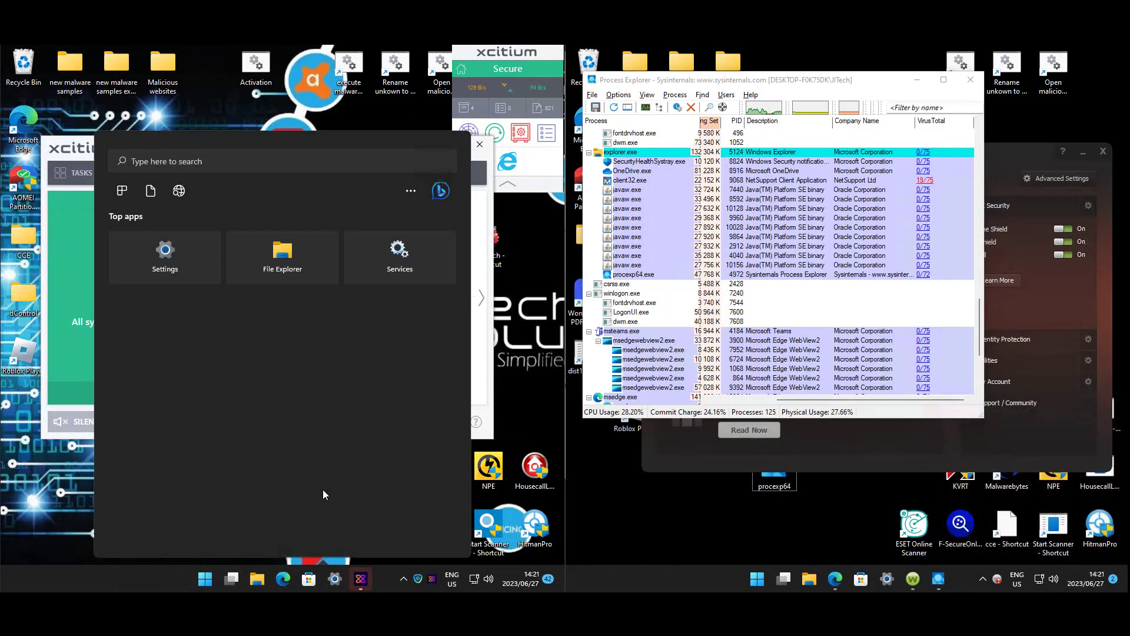
pyautogui.click(483, 355)
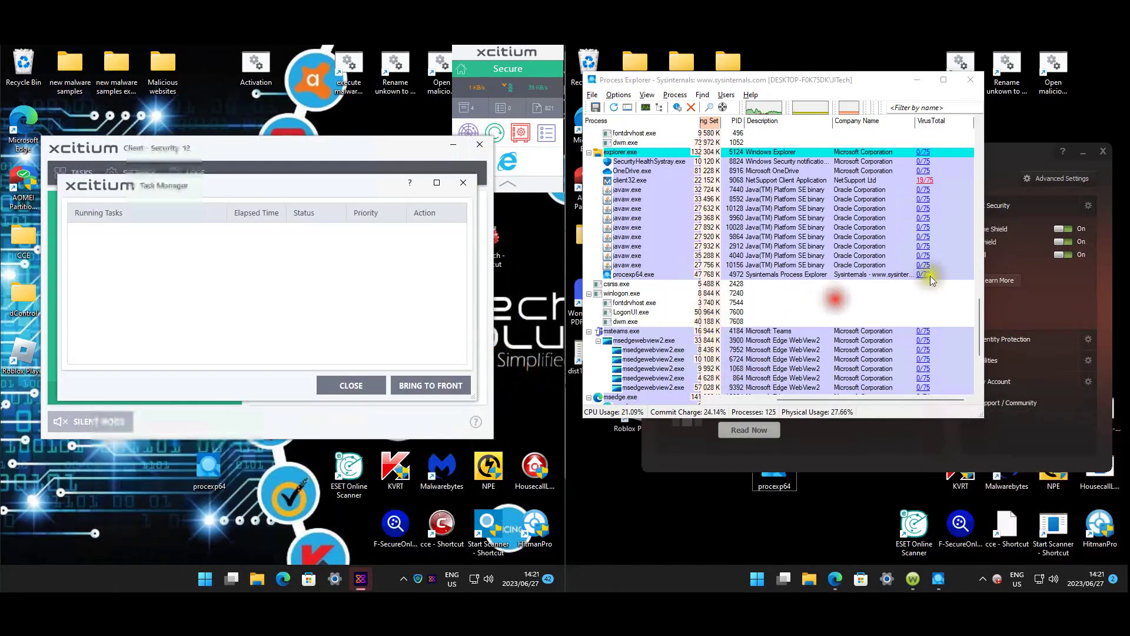
# Review the remaining entries of the Webroot machine's process list and close its Process Explorer
pyautogui.click(970, 303)
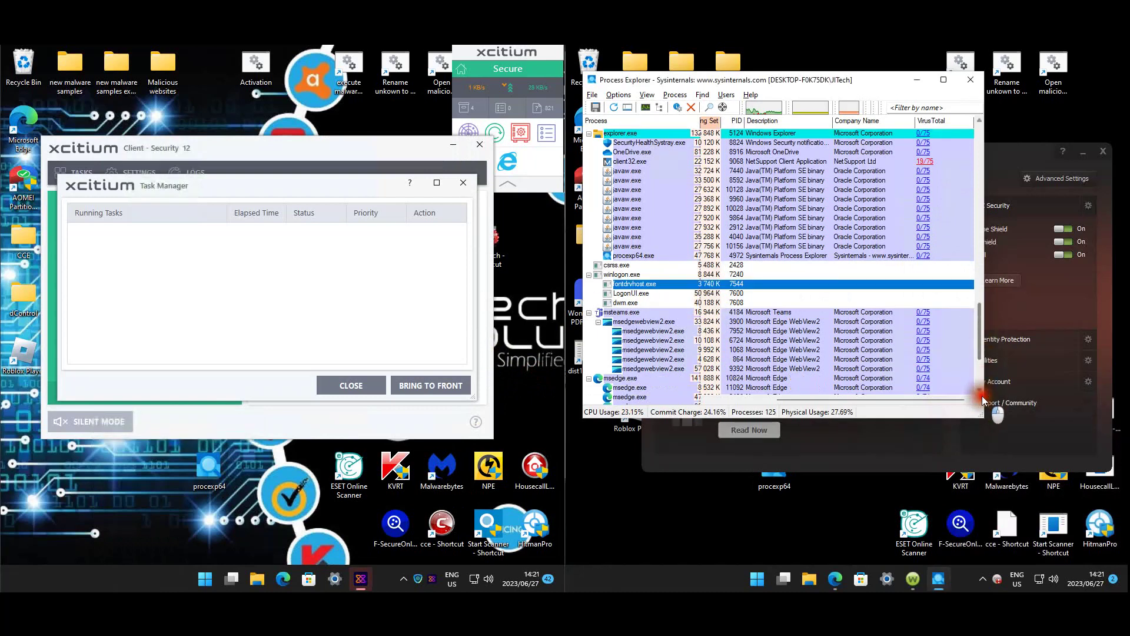
pyautogui.scroll(-5, 982, 359)
pyautogui.click(977, 86)
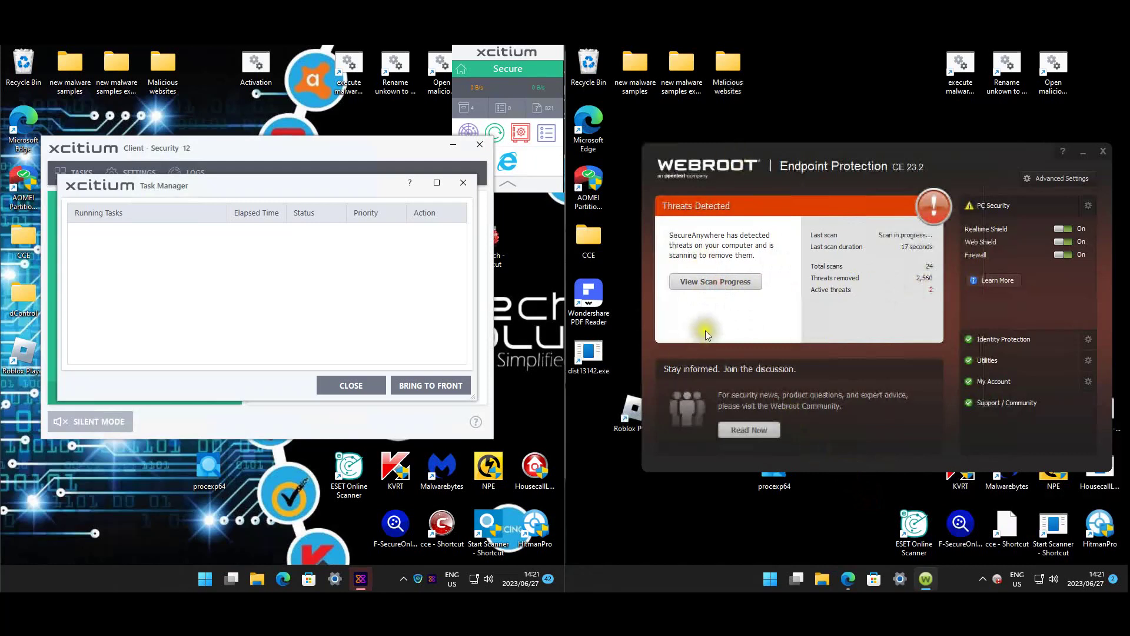
# Abort the scan in progress in Webroot Endpoint Protection and close the scan results
pyautogui.click(730, 284)
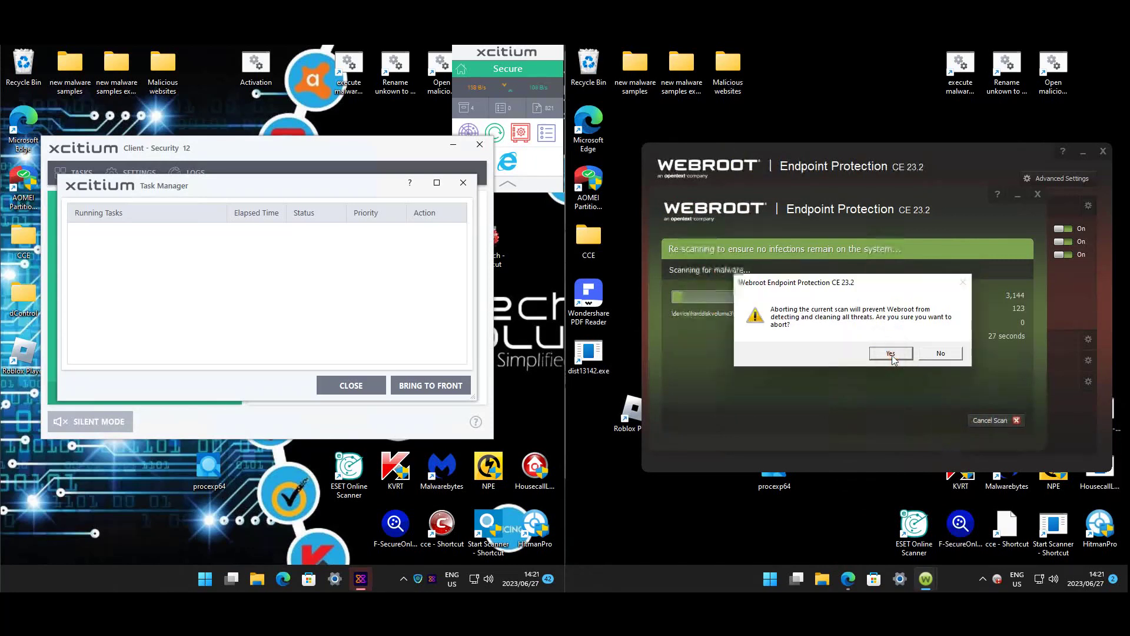
pyautogui.click(891, 353)
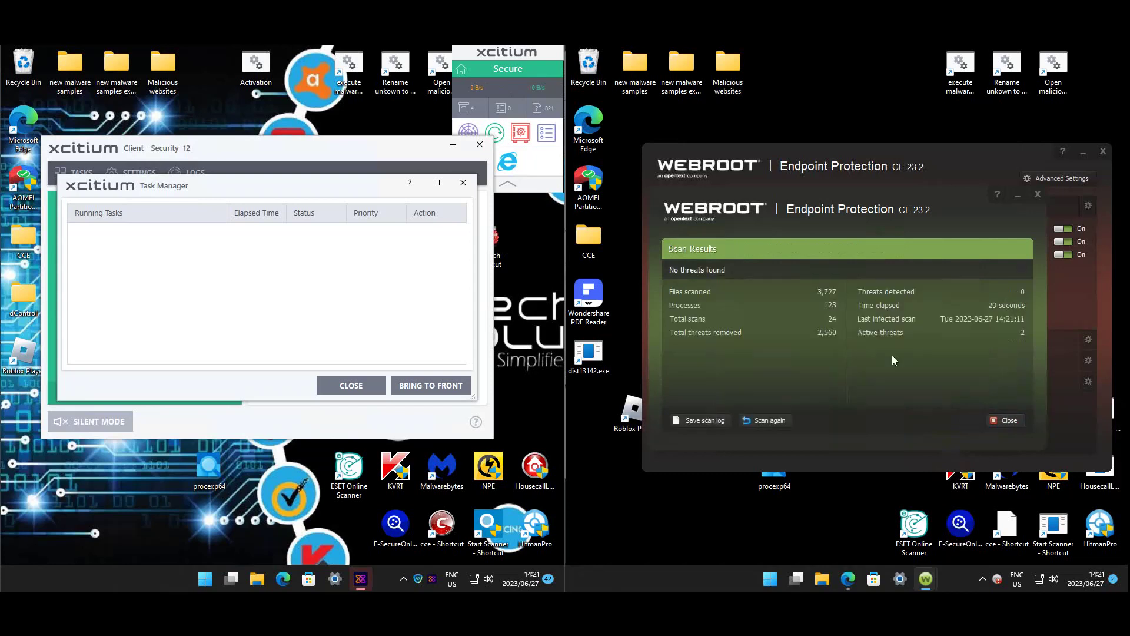
pyautogui.click(1008, 425)
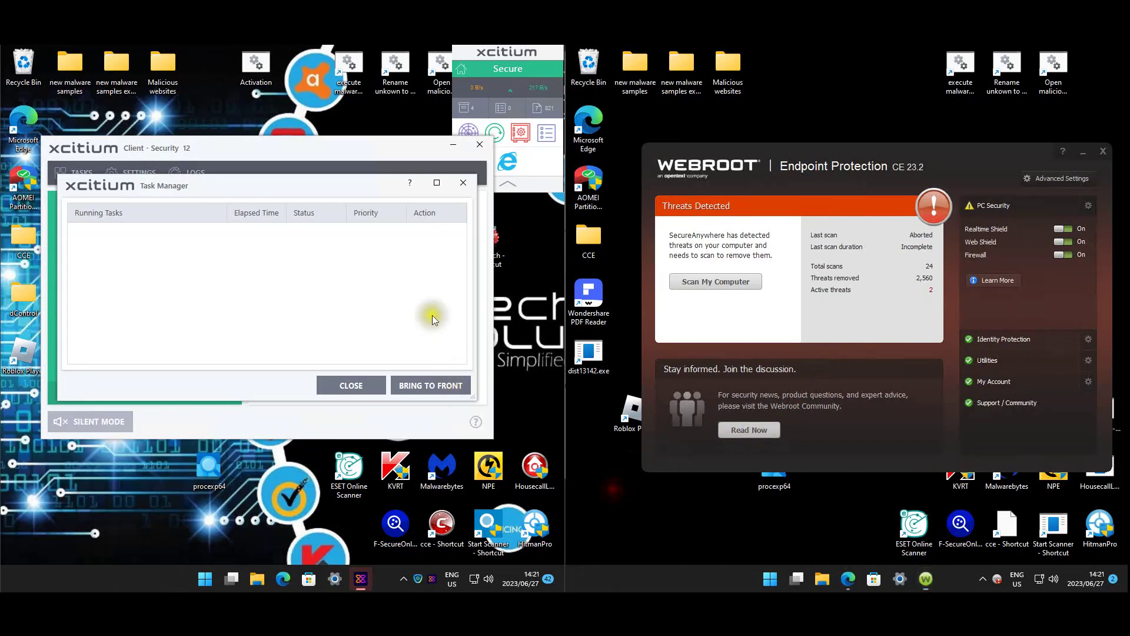
# Close the Xcitium Task Manager and the Xcitium client window
pyautogui.click(366, 386)
pyautogui.click(480, 151)
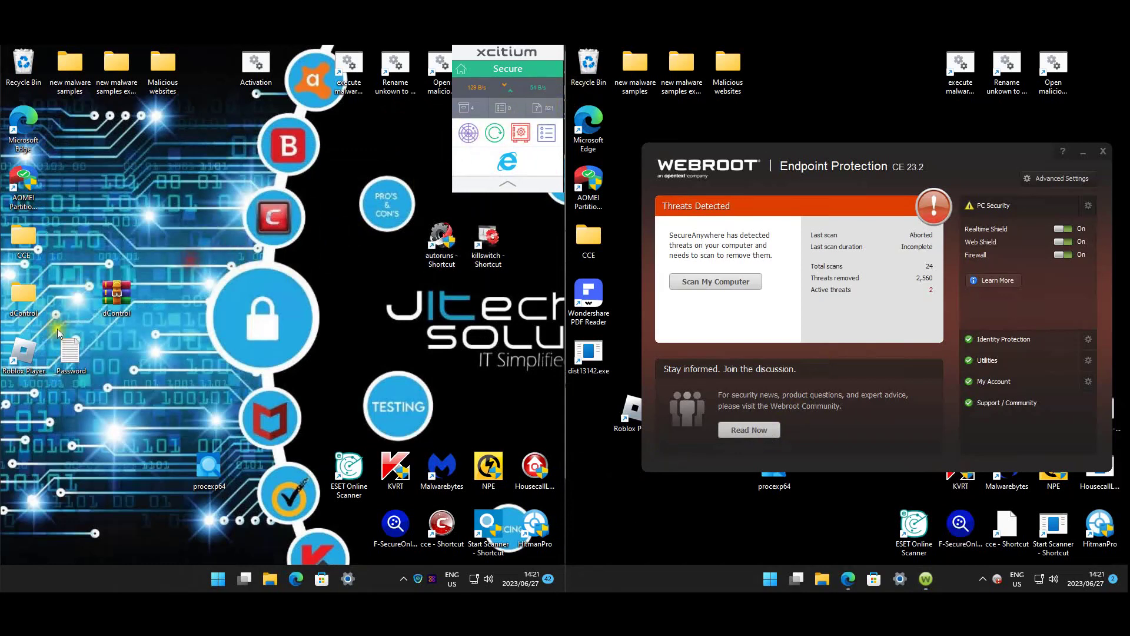
# Switch to the Sophos machine and try to dismiss the missing isbl.vbs script file error covering the VirusTotal page
pyautogui.moveTo(125, 299)
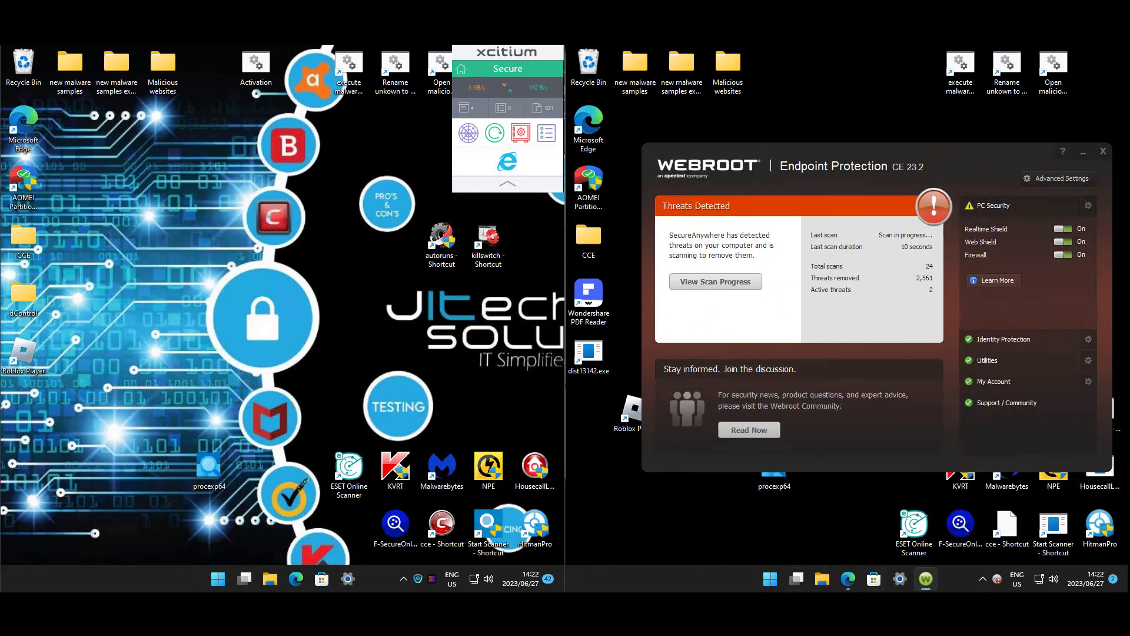
pyautogui.moveTo(244, 579)
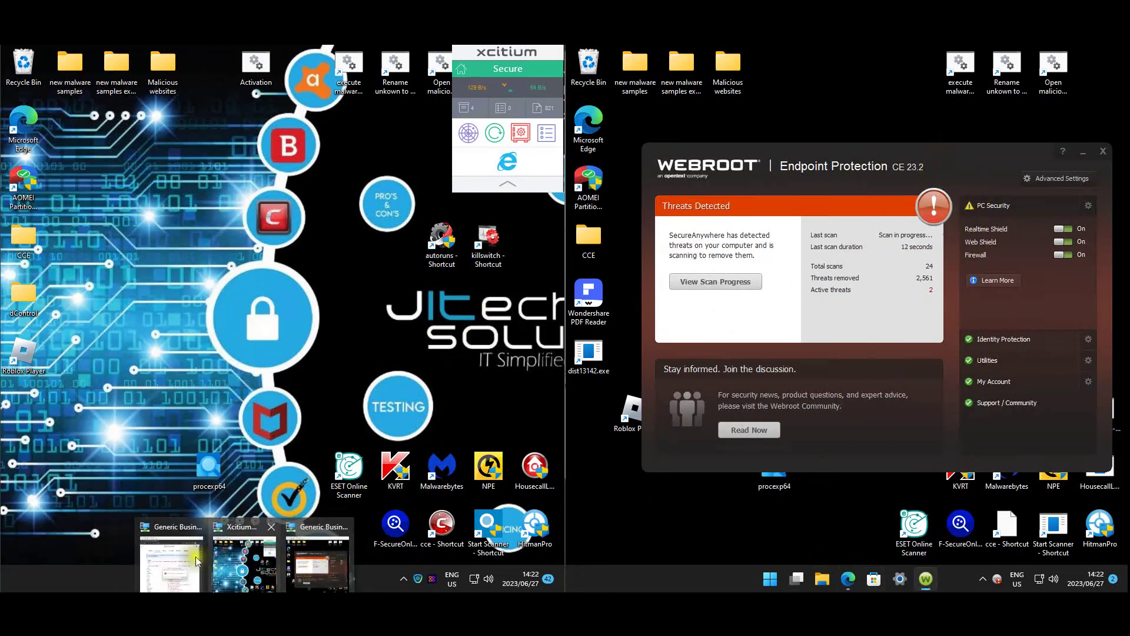
pyautogui.click(177, 560)
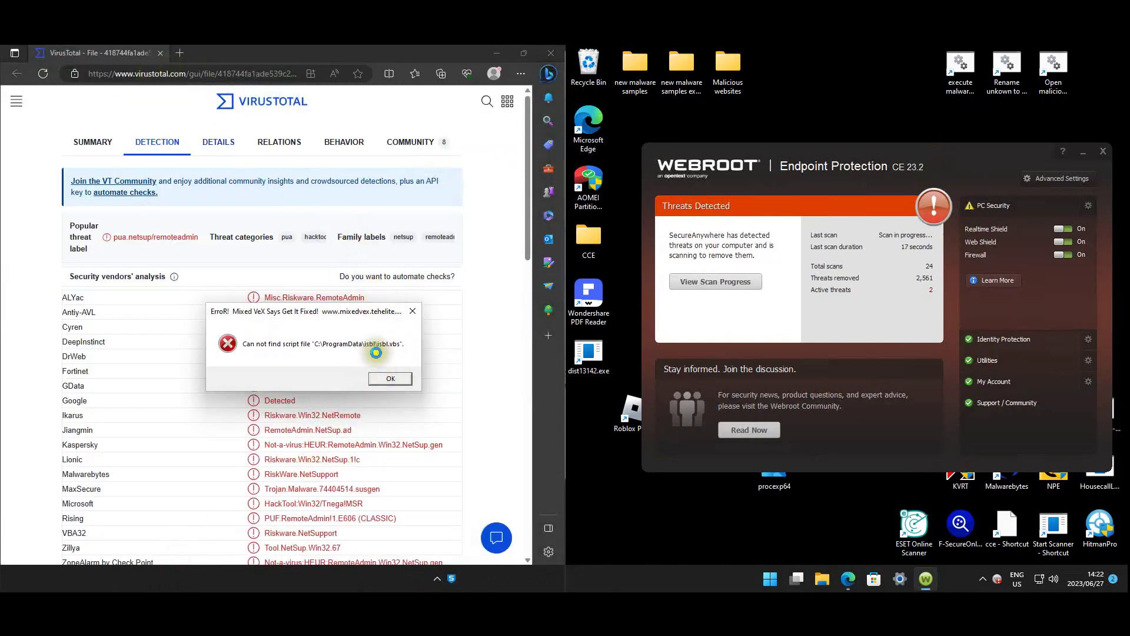
pyautogui.click(374, 372)
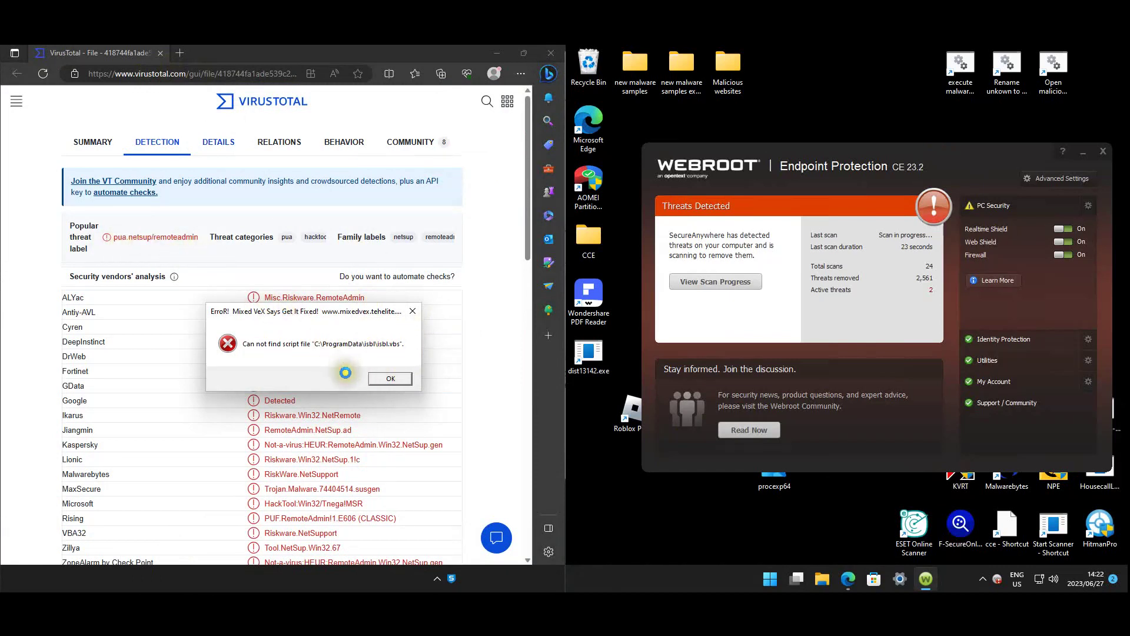
pyautogui.click(296, 312)
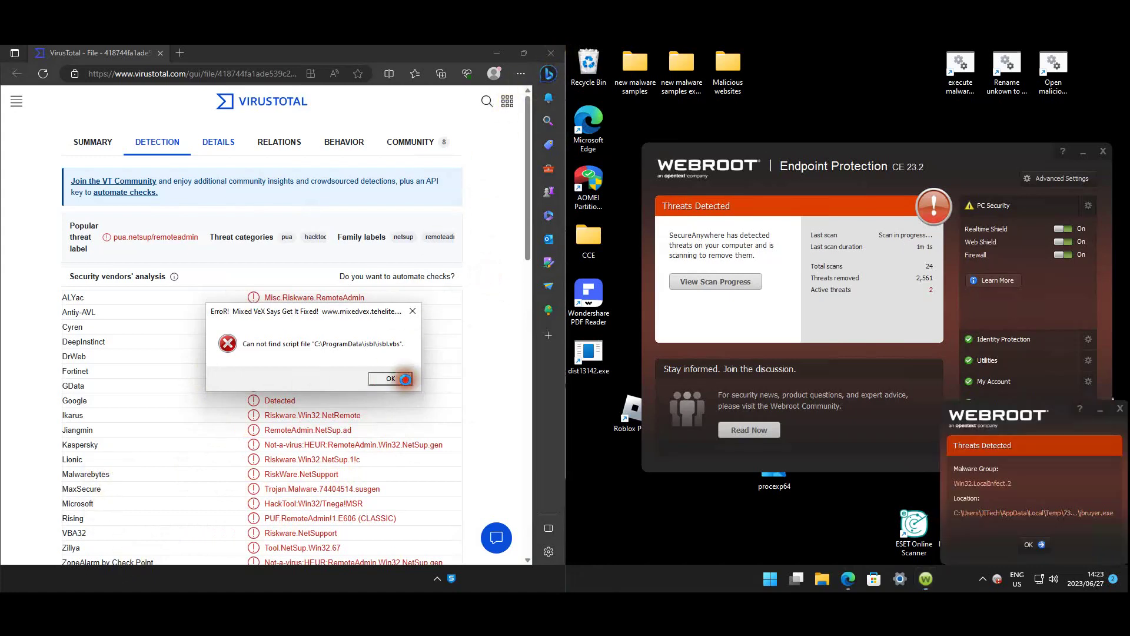
# Close the Webroot Endpoint Protection window to expose the Webroot machine's desktop
pyautogui.click(795, 112)
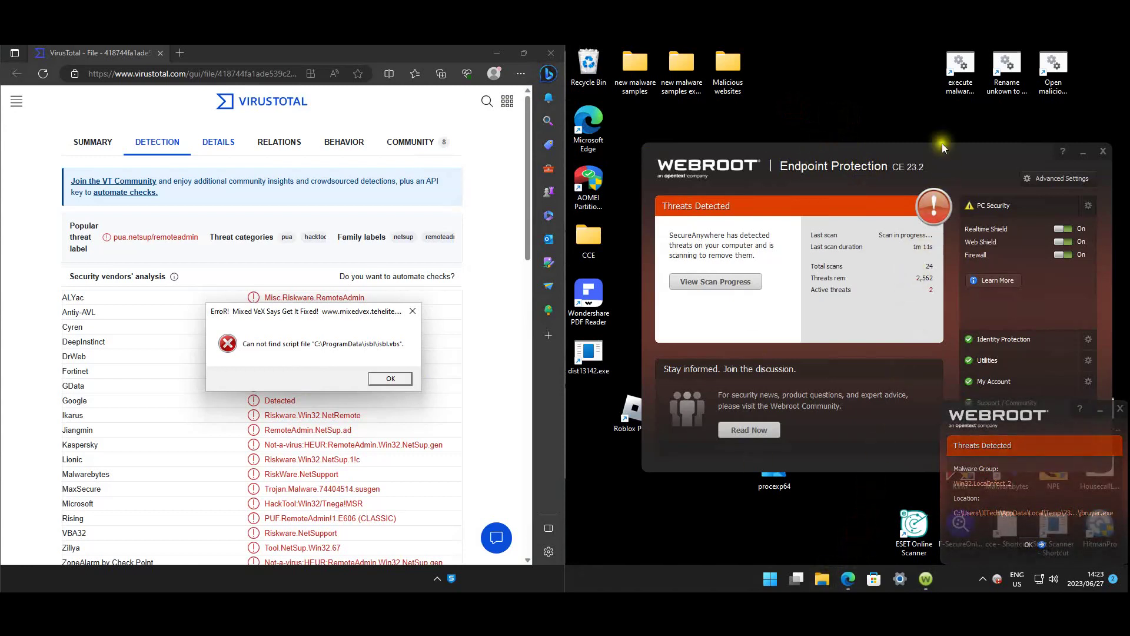
pyautogui.click(875, 119)
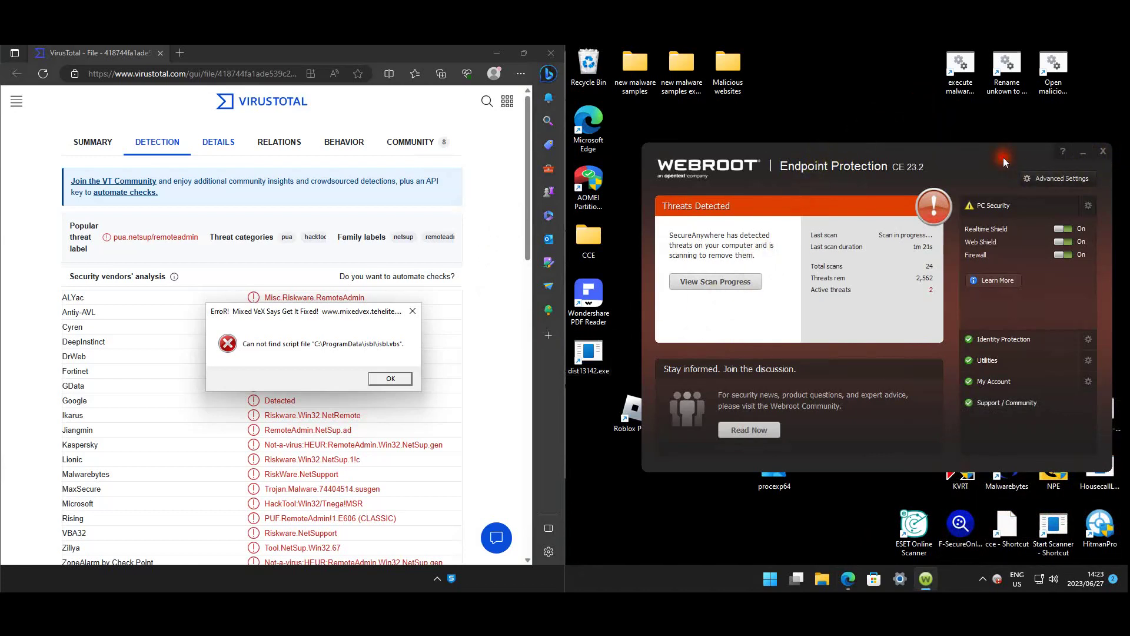
pyautogui.click(1104, 154)
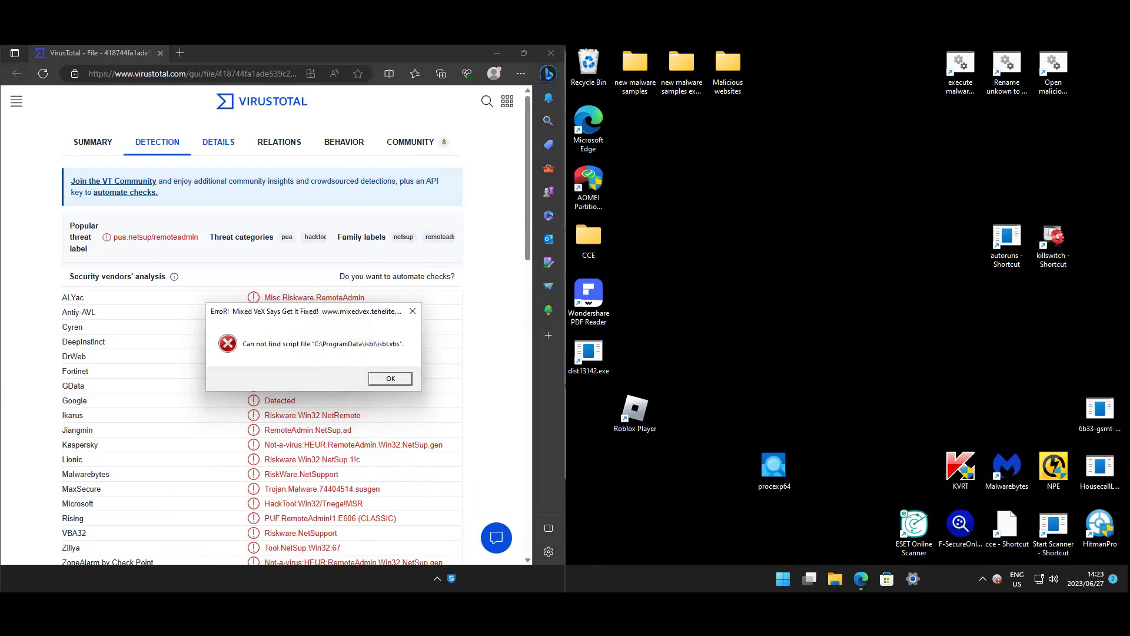
# Switch to the Xcitium machine and inspect its Downloads, Pictures and Documents folders in File Explorer
pyautogui.click(253, 568)
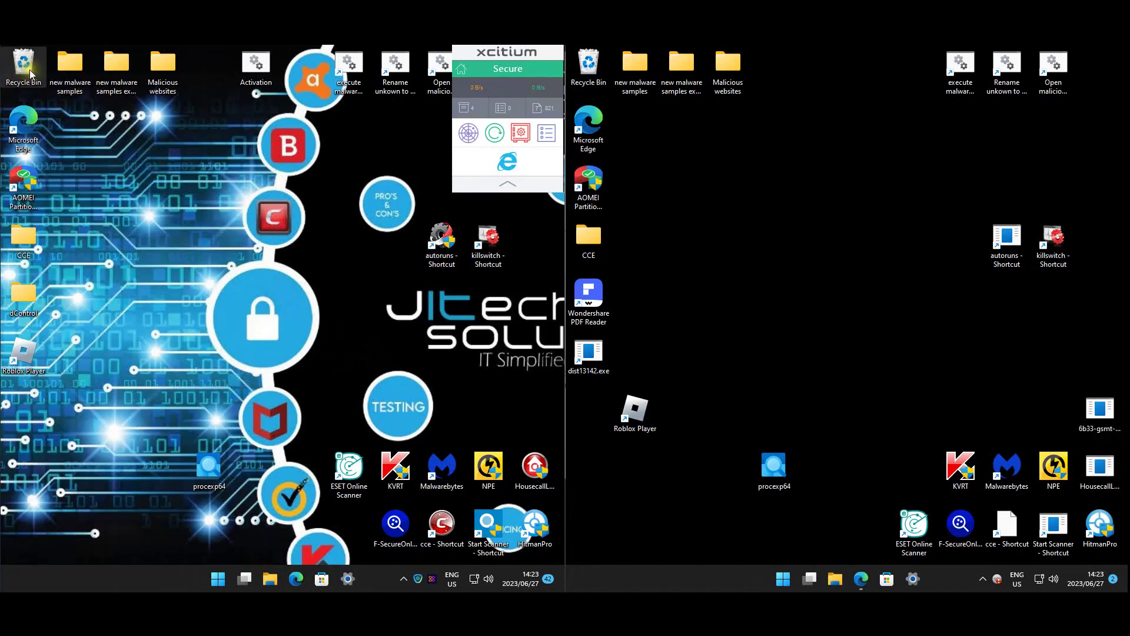
pyautogui.click(481, 222)
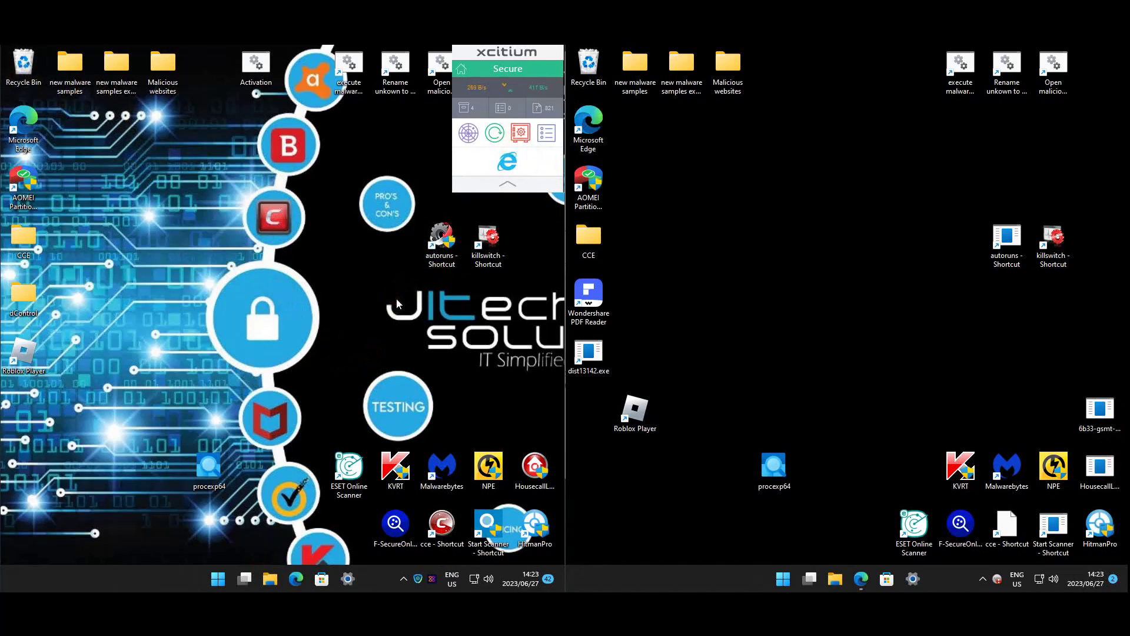
pyautogui.click(271, 579)
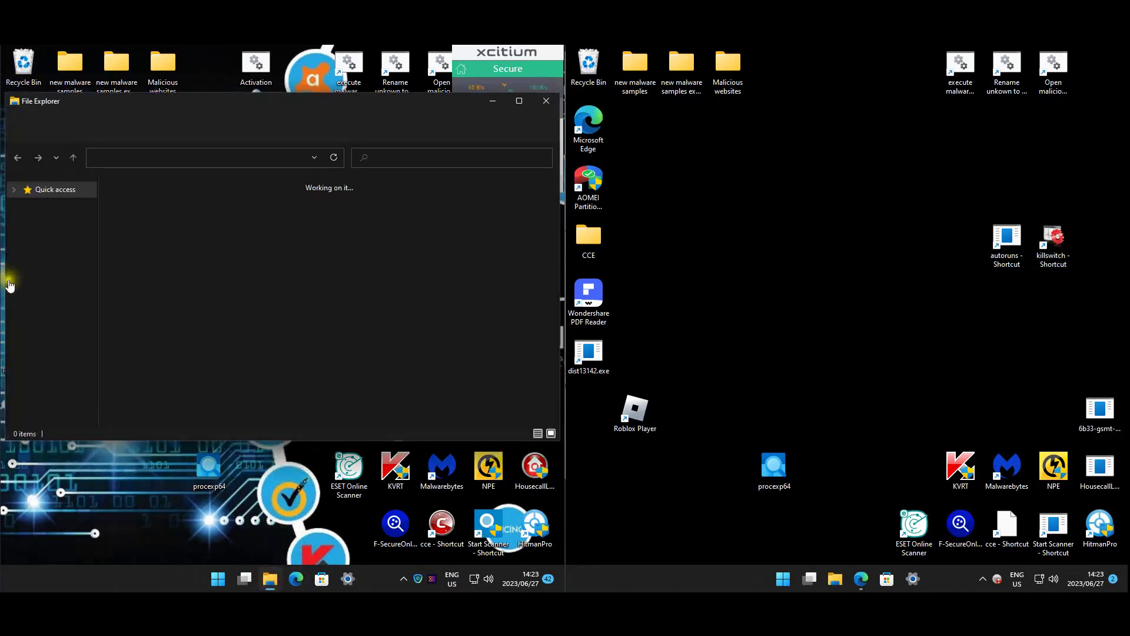
pyautogui.click(59, 228)
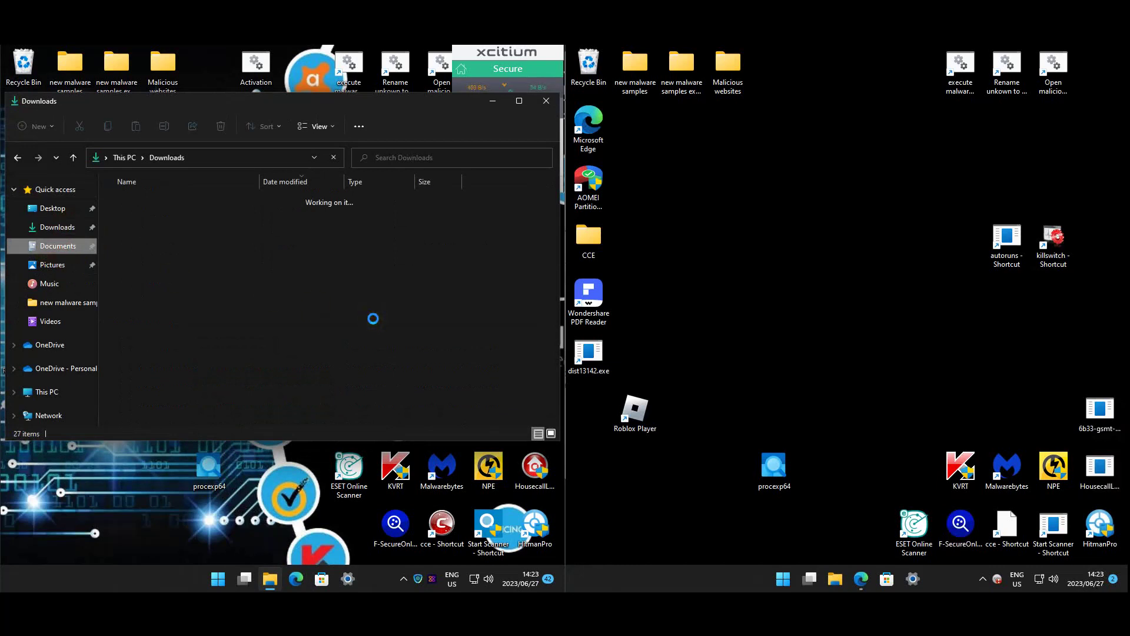
pyautogui.click(67, 264)
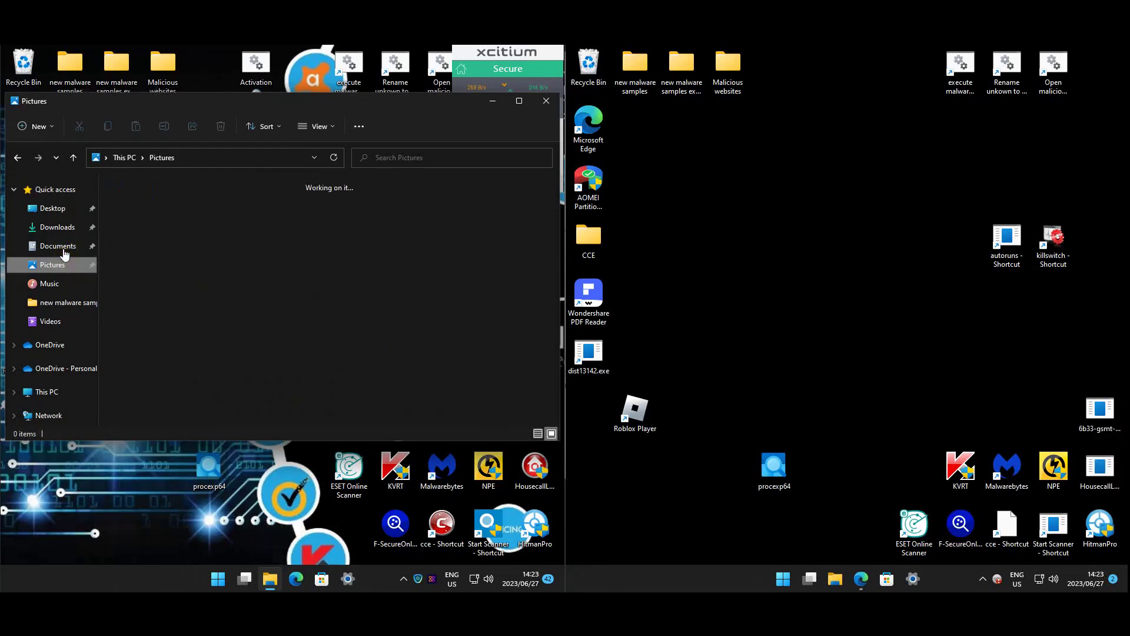
pyautogui.click(65, 247)
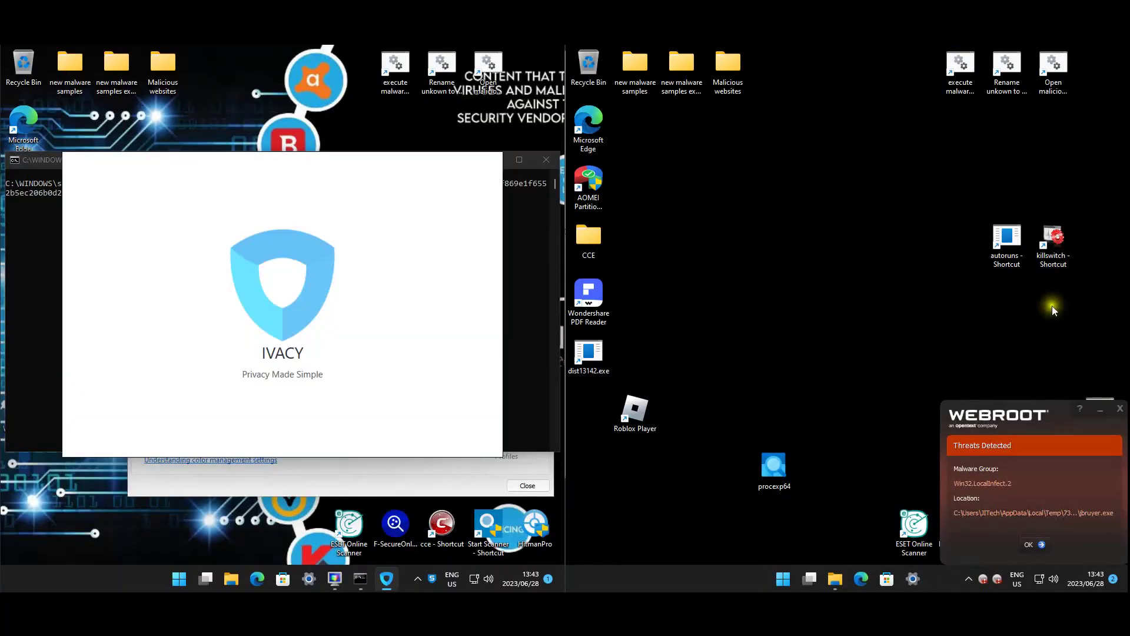
# Dismiss the Webroot threat alert, then clear the colour management window and the missing malware sample error on the Sophos machine
pyautogui.click(787, 263)
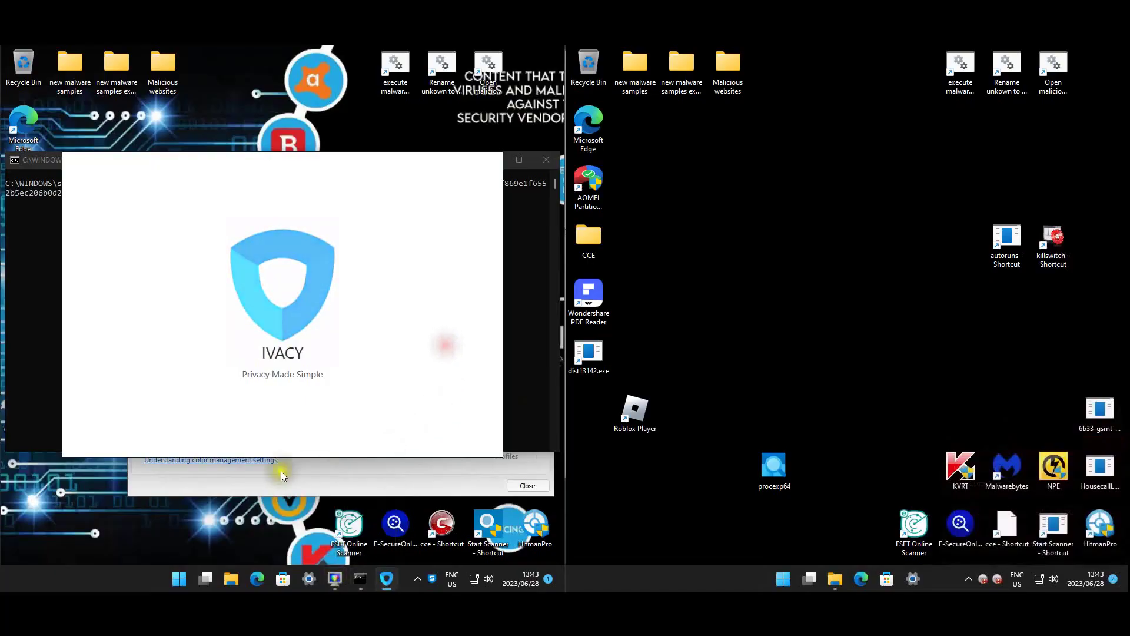
pyautogui.click(511, 484)
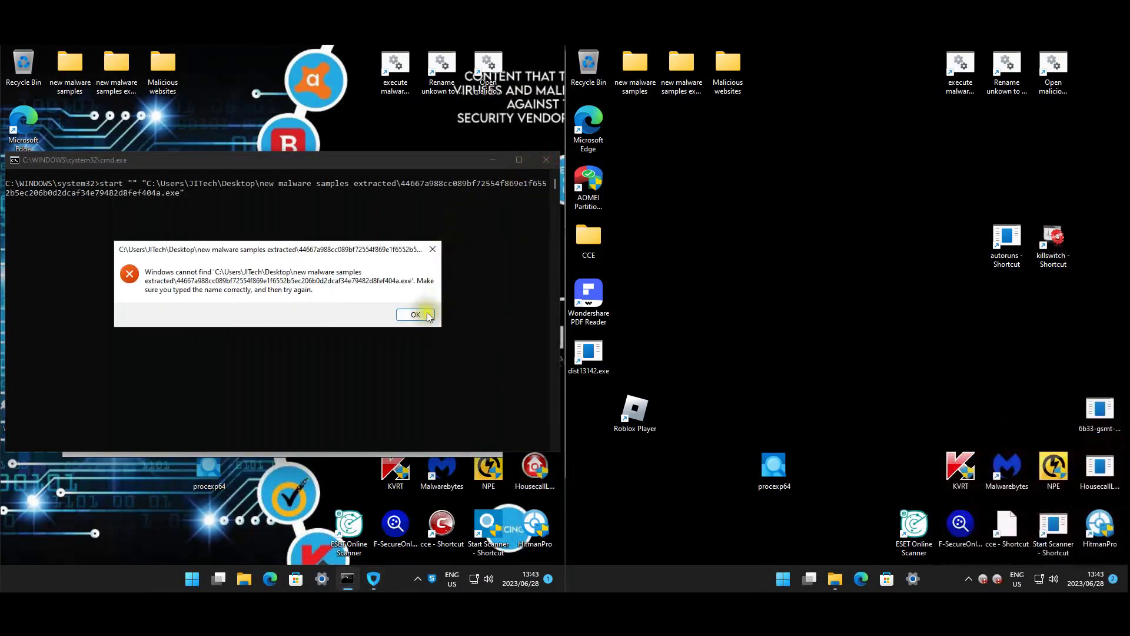
pyautogui.click(415, 317)
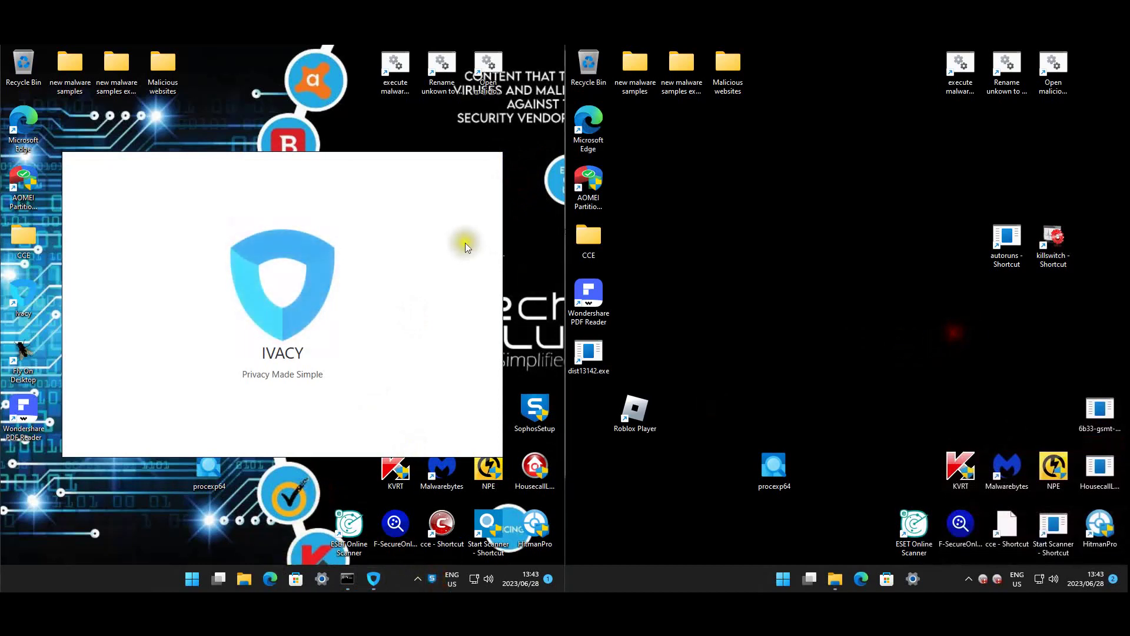
# Open the Sophos and Webroot clients and start a malware scan in Webroot Endpoint Protection
pyautogui.click(999, 582)
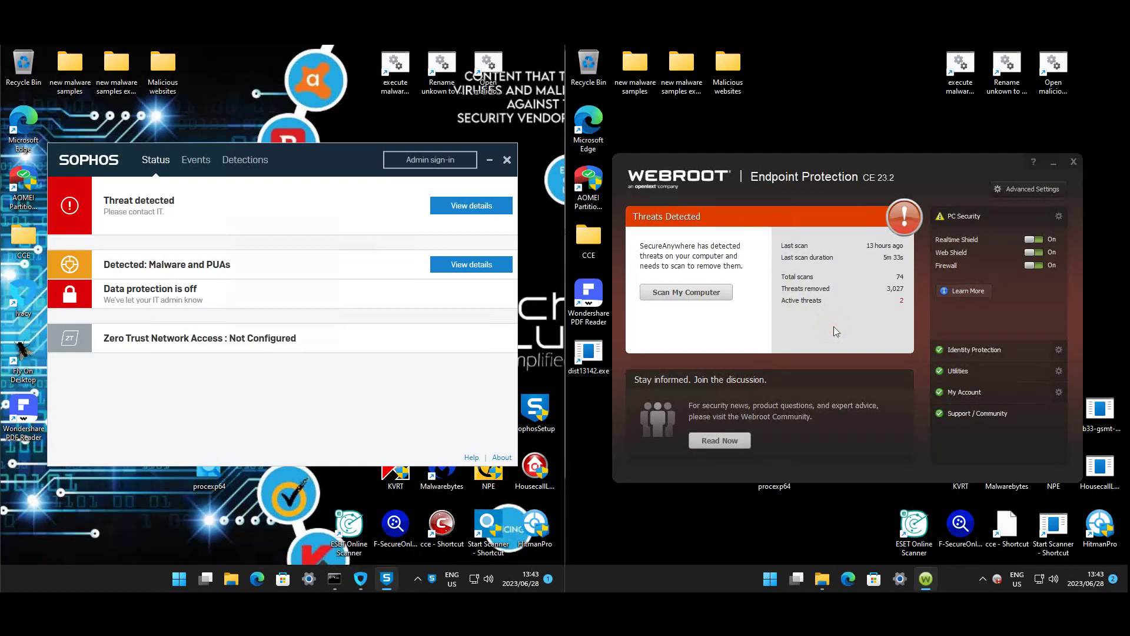
pyautogui.click(697, 308)
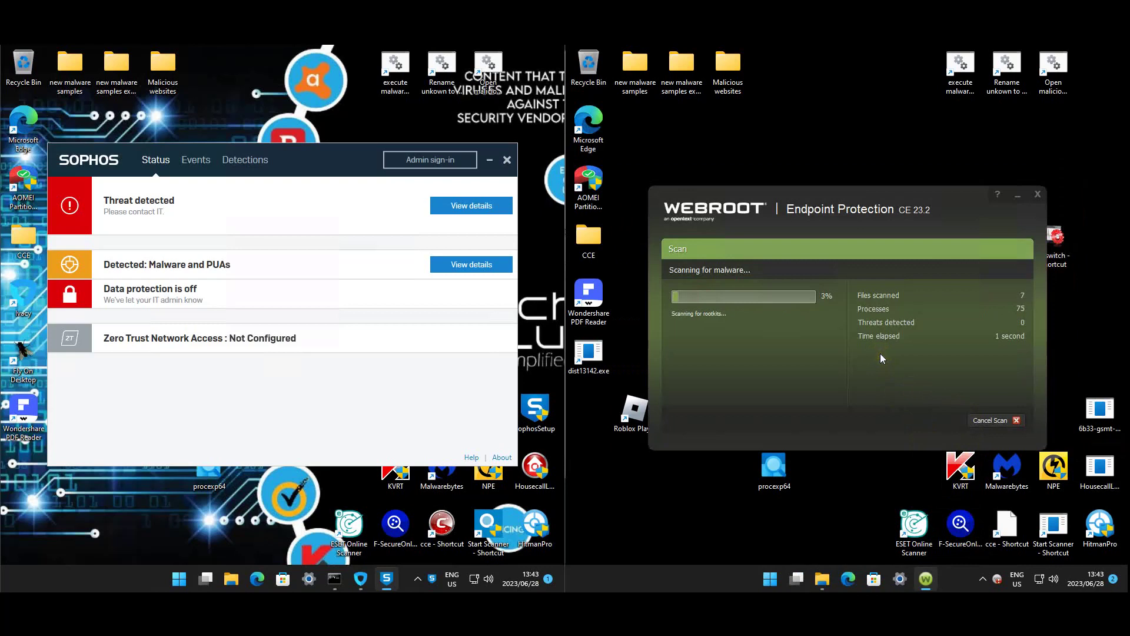
pyautogui.click(168, 200)
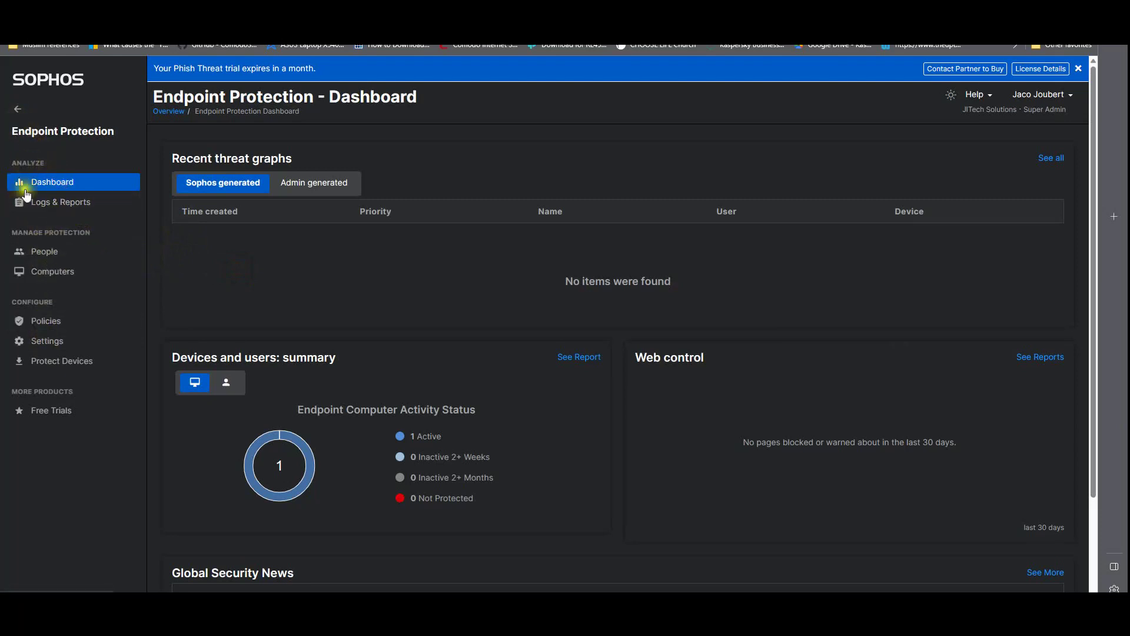
# Open the tested computer's details in the Sophos Endpoint Protection console and in the Webroot Management Console
pyautogui.click(37, 271)
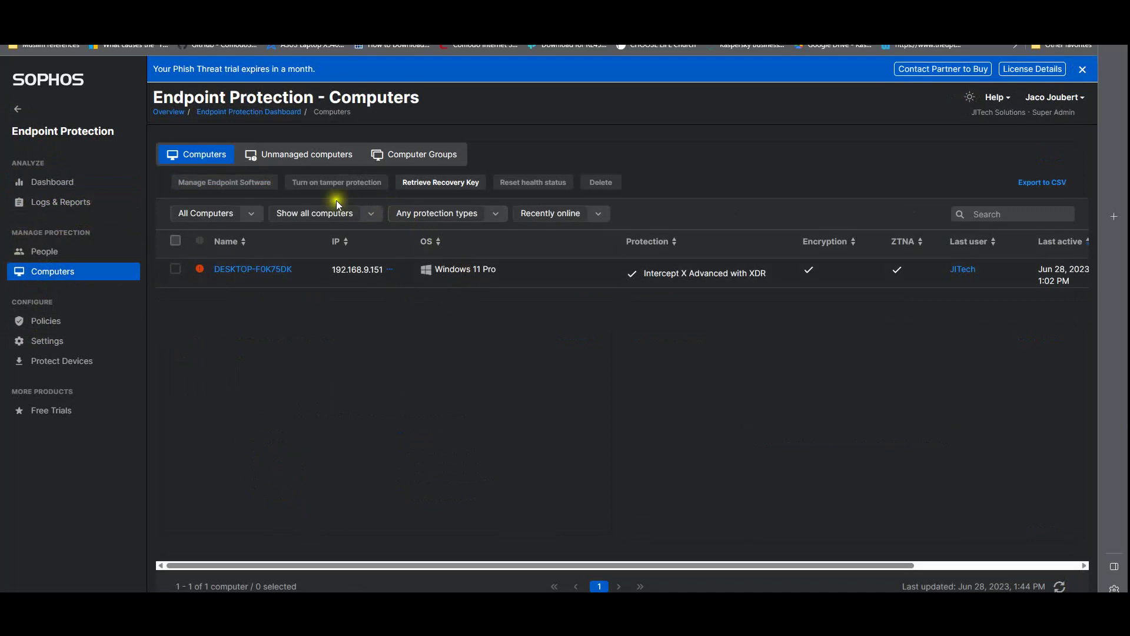
pyautogui.click(259, 269)
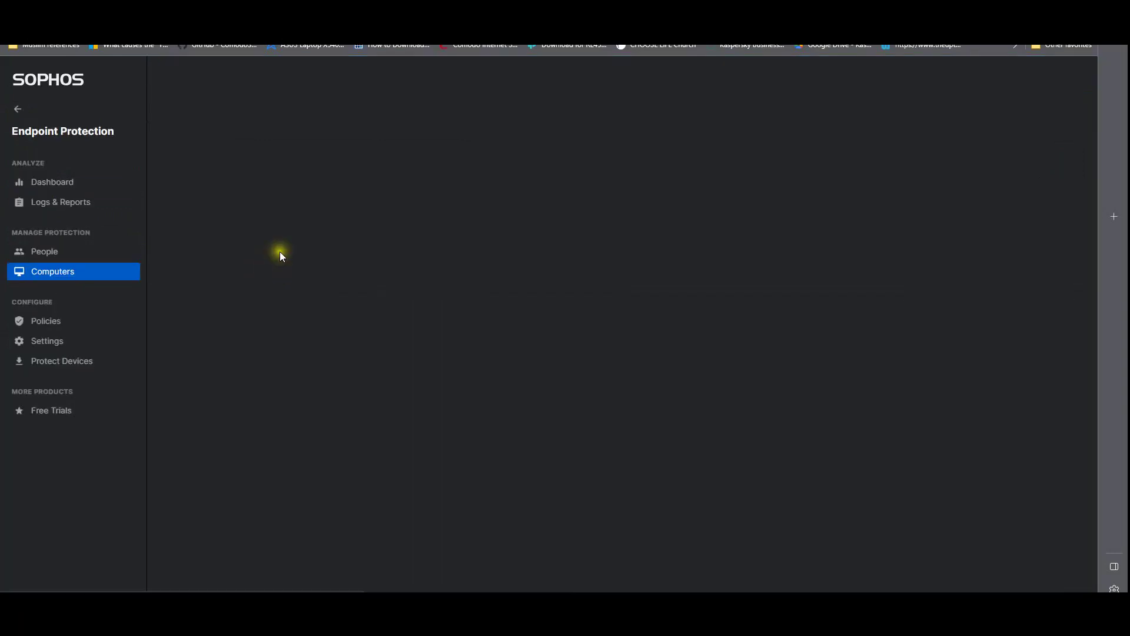
pyautogui.click(389, 168)
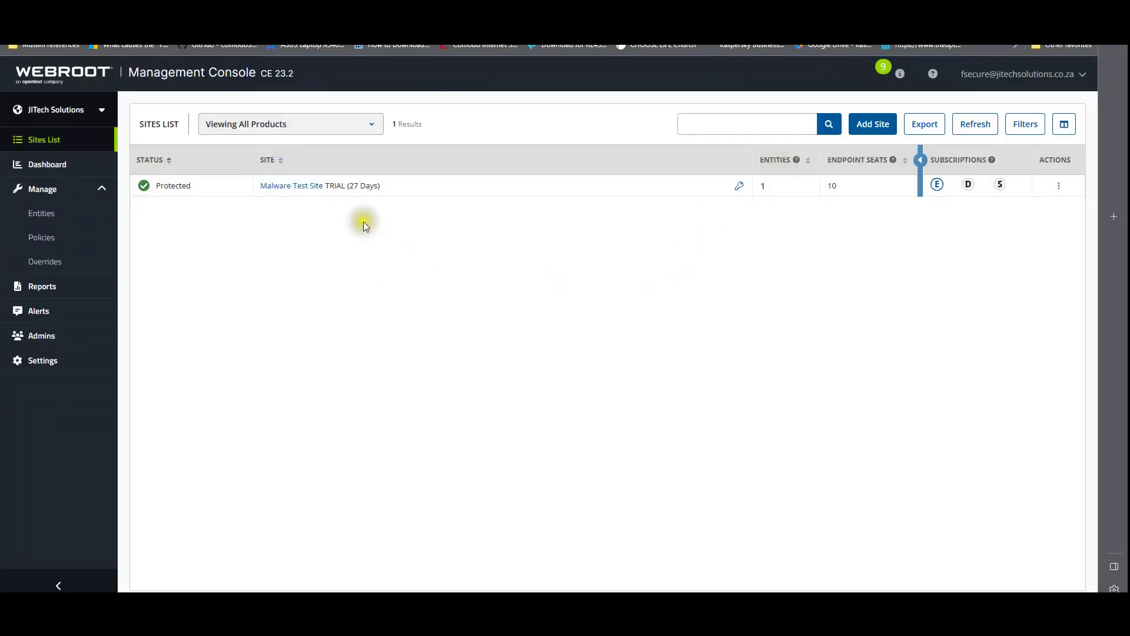
pyautogui.click(43, 214)
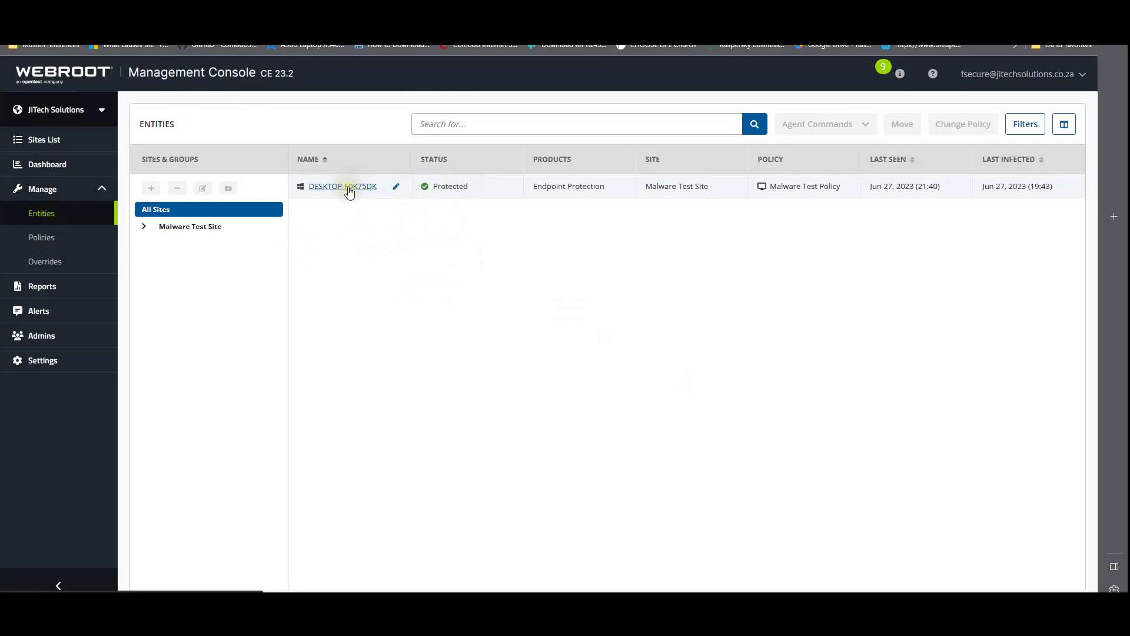
pyautogui.click(350, 189)
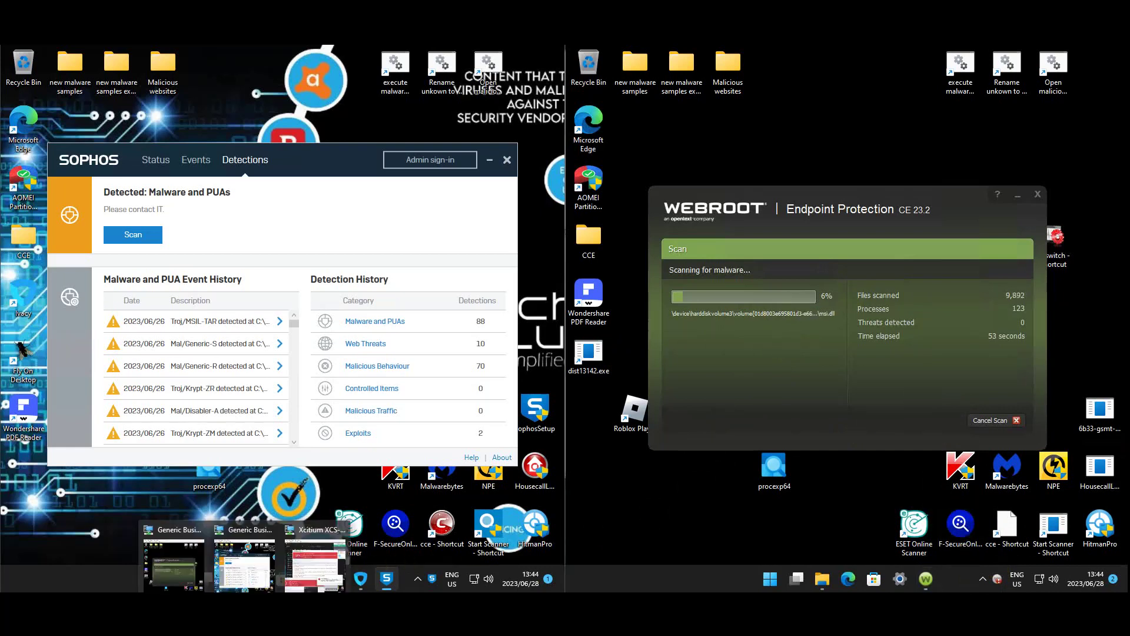
# Switch to the Xcitium machine and move the scan windows and script error apart to expose the desktop scan
pyautogui.click(265, 542)
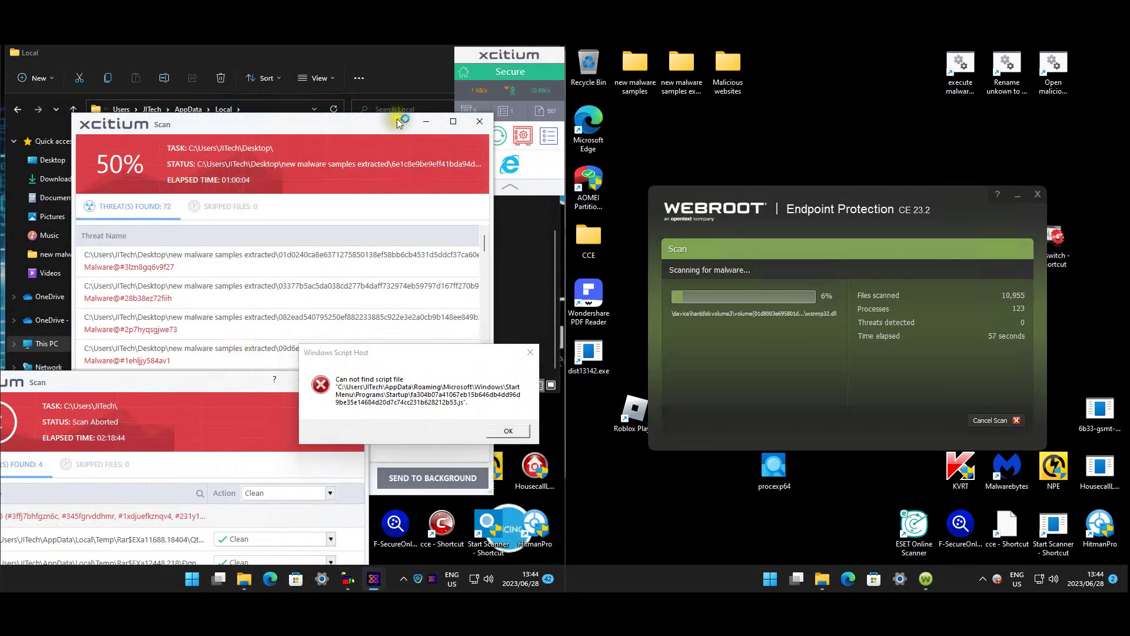
pyautogui.moveTo(358, 125); pyautogui.dragTo(357, 65)
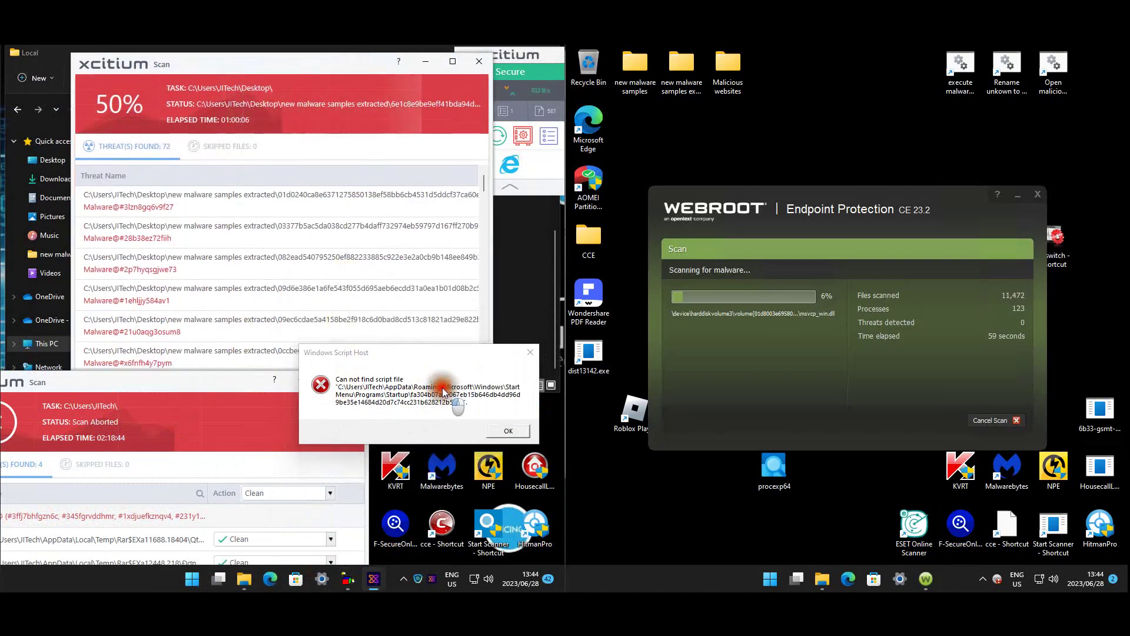
pyautogui.moveTo(417, 356); pyautogui.dragTo(477, 450)
pyautogui.moveTo(242, 382); pyautogui.dragTo(192, 465)
pyautogui.click(98, 419)
pyautogui.click(315, 278)
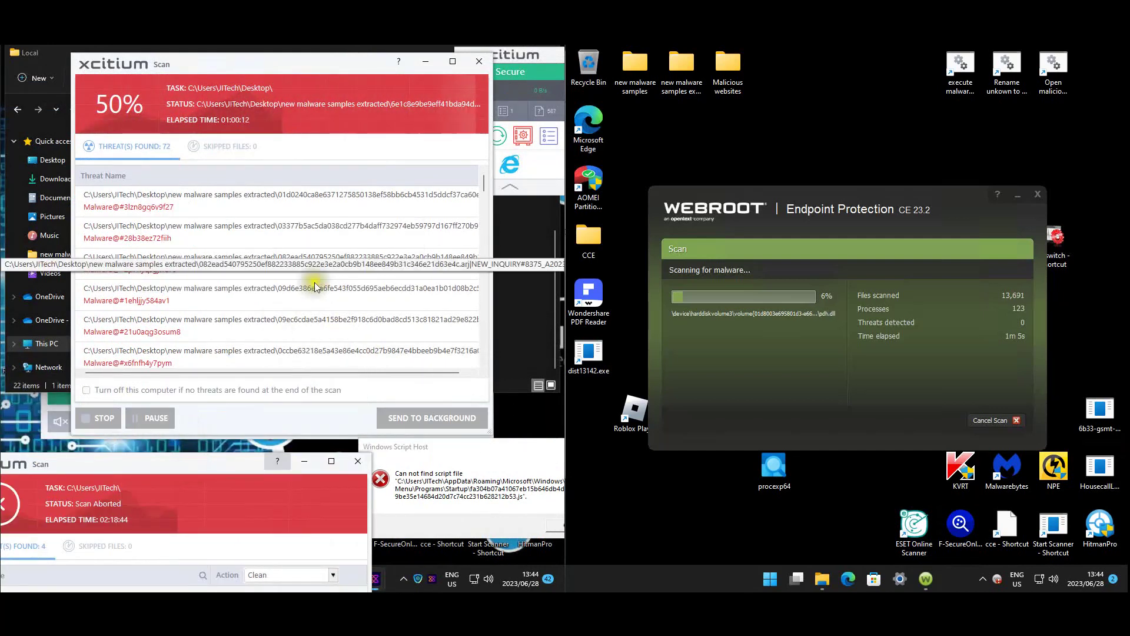
# Clean the threats listed by the aborted user folder scan in Xcitium and close its results
pyautogui.moveTo(209, 472)
pyautogui.mouseDown()
pyautogui.moveTo(328, 323)
pyautogui.moveTo(328, 238)
pyautogui.moveTo(349, 231)
pyautogui.moveTo(335, 153)
pyautogui.mouseUp()
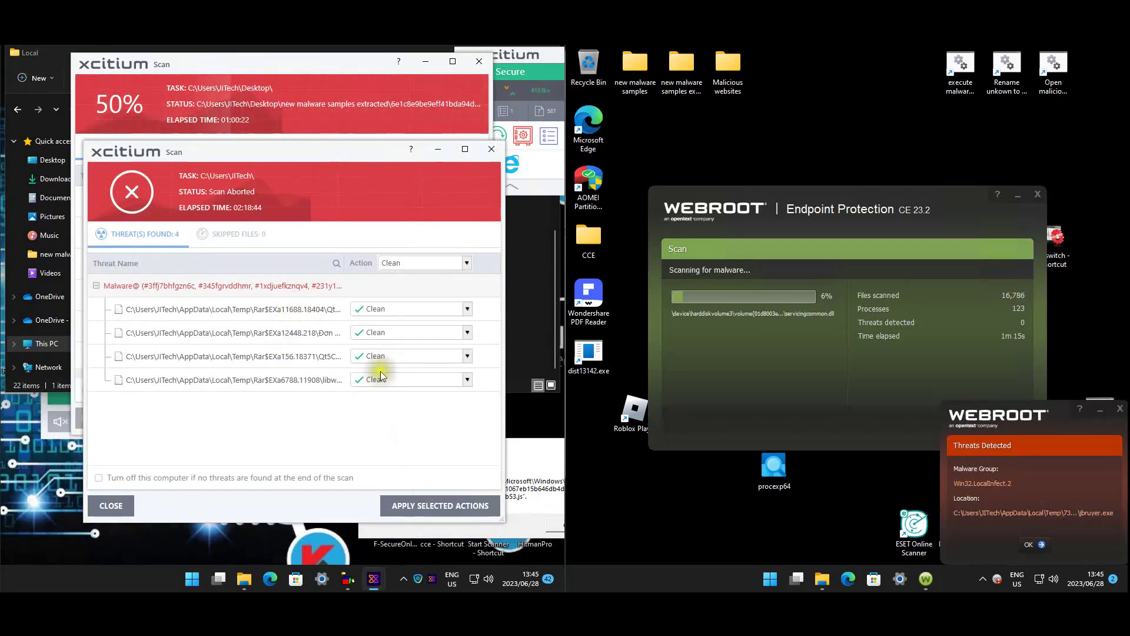
pyautogui.click(444, 507)
pyautogui.click(111, 505)
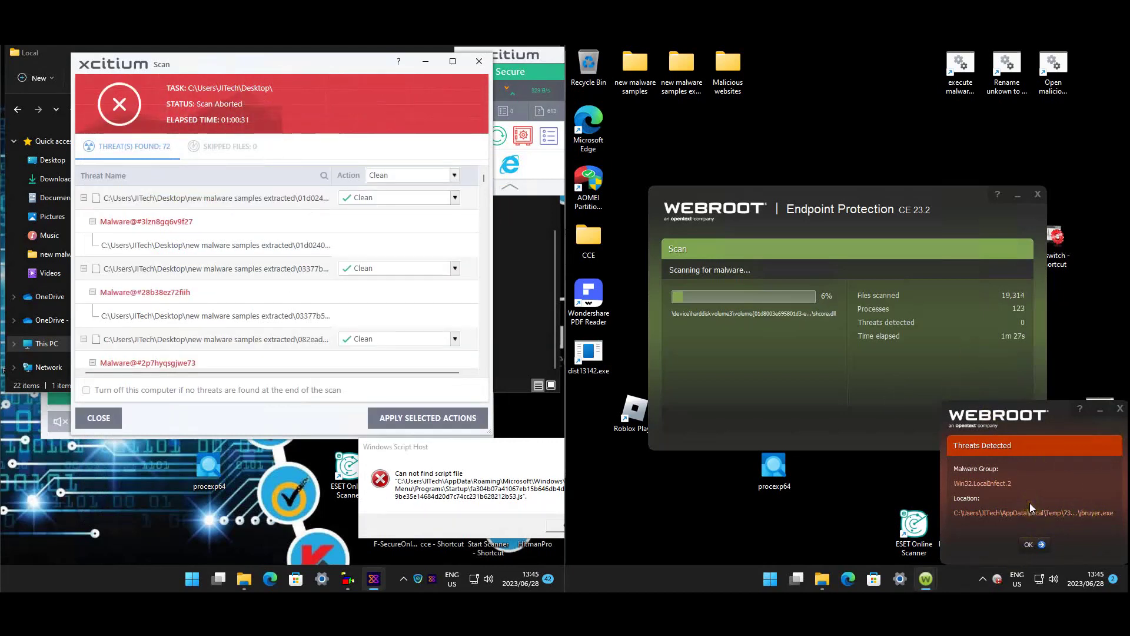
# Apply the Clean action to the threats from the stopped desktop scan and close its results
pyautogui.click(386, 414)
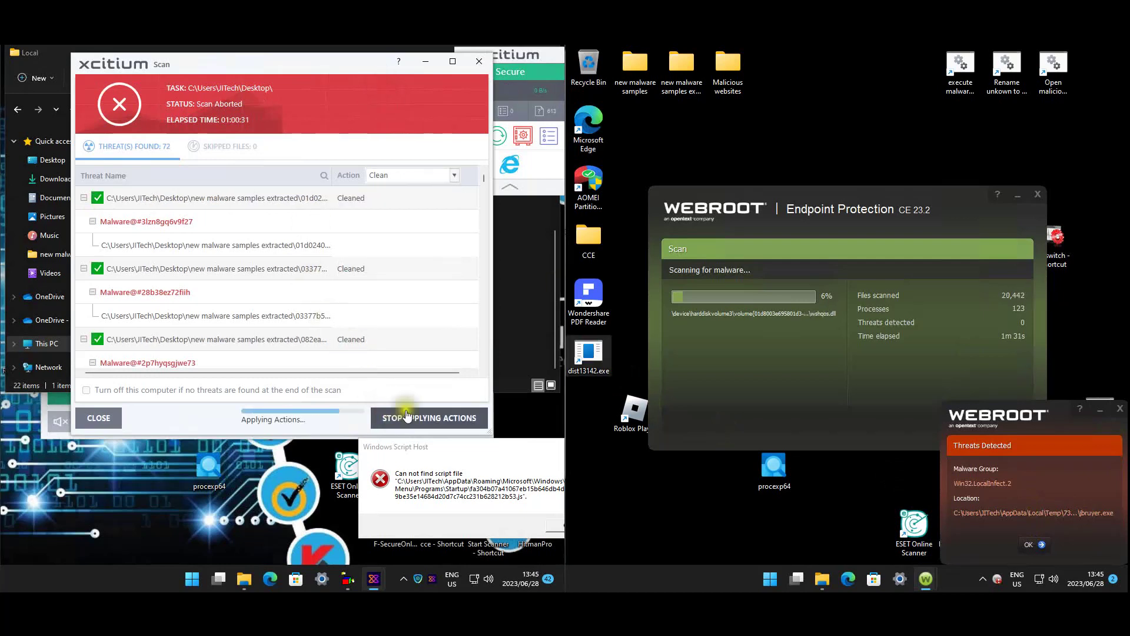
pyautogui.click(98, 418)
pyautogui.click(221, 428)
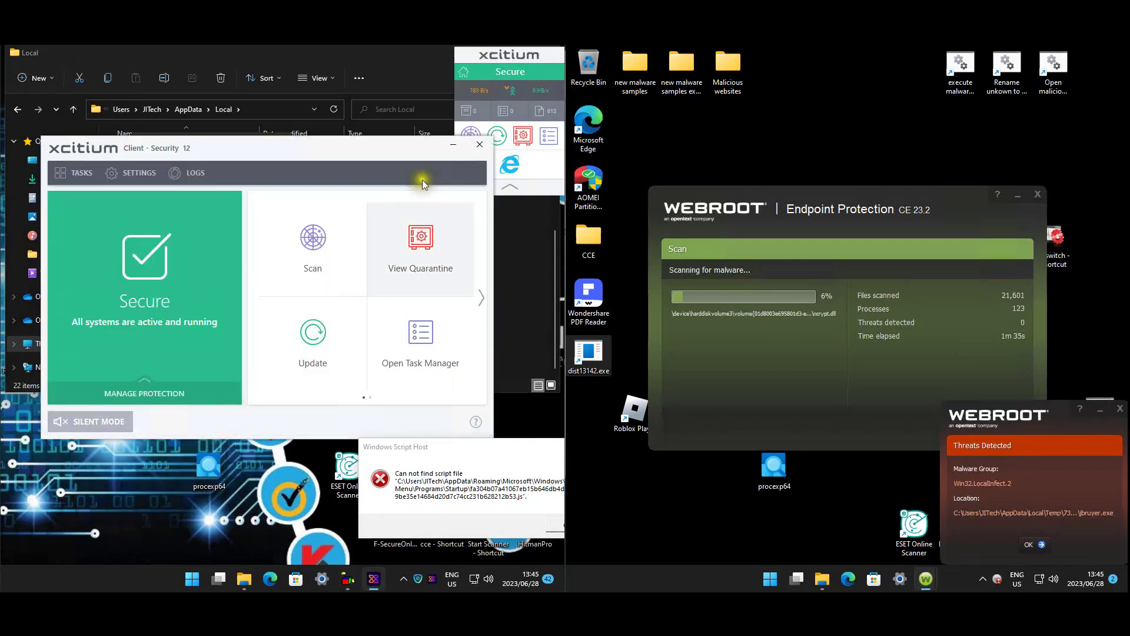
# Close the Xcitium client and File Explorer windows, and dismiss the missing startup script error
pyautogui.click(429, 55)
pyautogui.moveTo(393, 58); pyautogui.dragTo(386, 100)
pyautogui.click(538, 94)
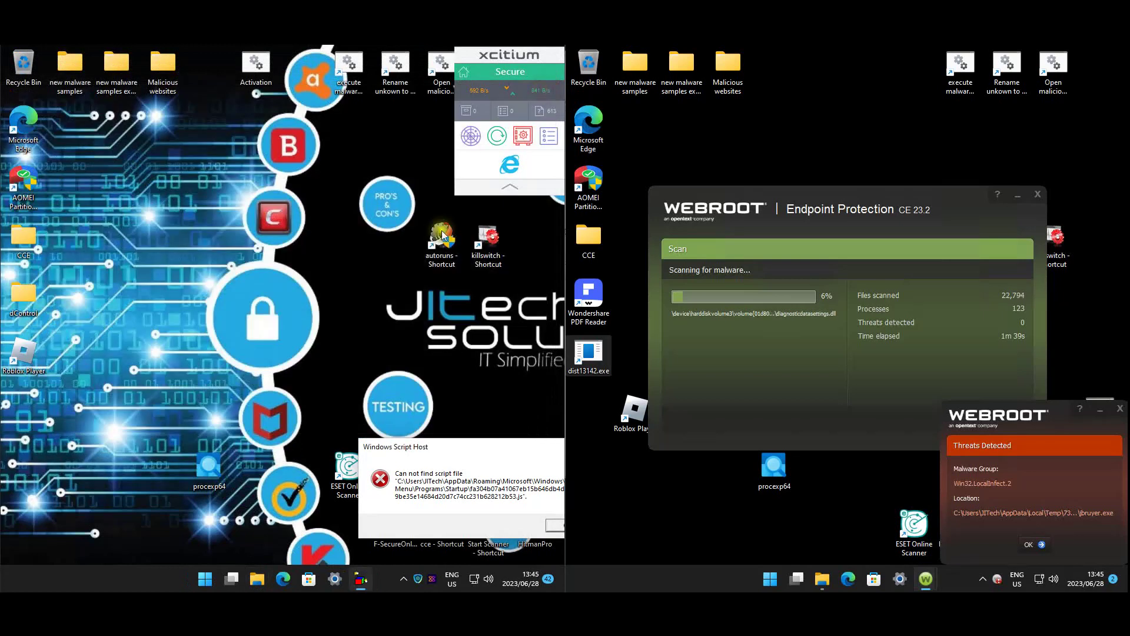
pyautogui.moveTo(467, 448); pyautogui.dragTo(291, 229)
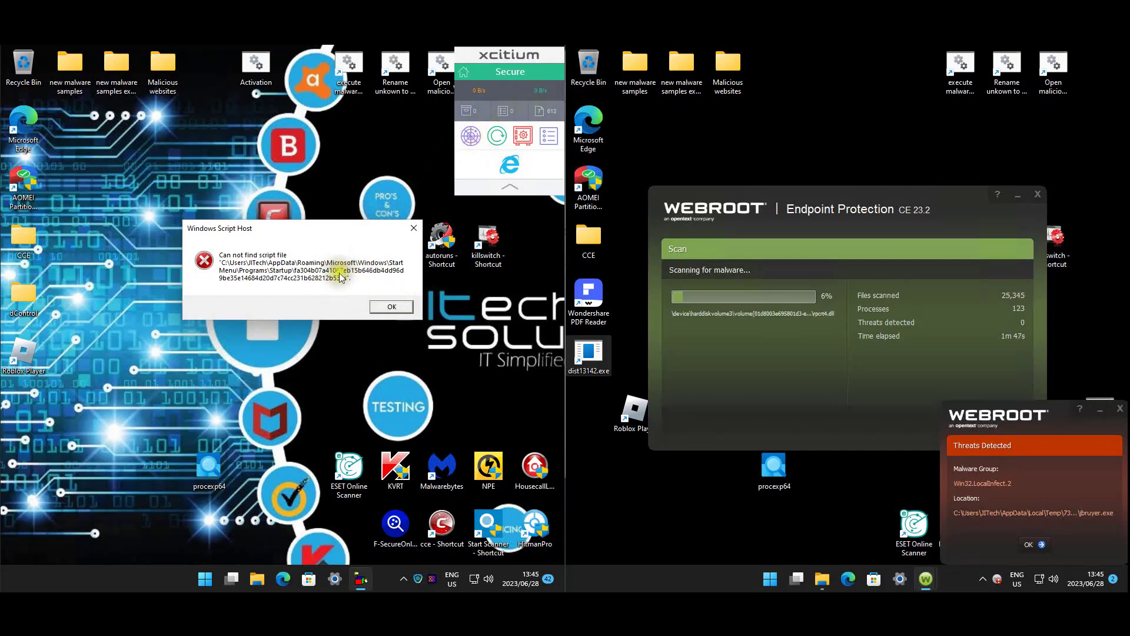
pyautogui.click(389, 307)
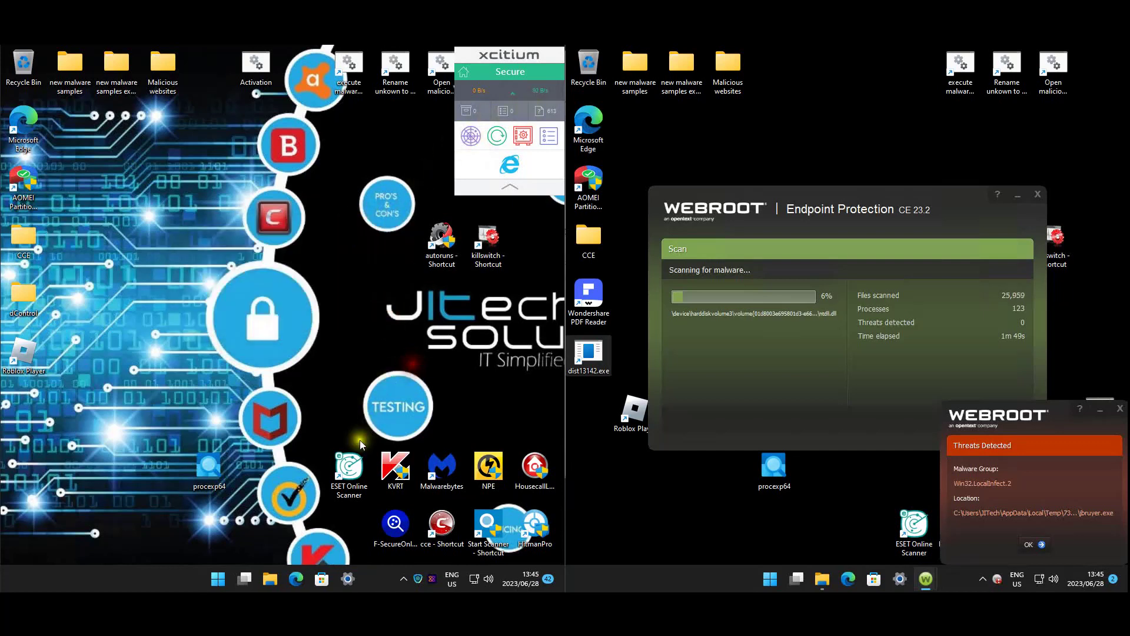
# Open Task Manager and launch Control Panel with the Run command control
pyautogui.moveTo(259, 579)
pyautogui.hotkey('ctrl', 'shift', 'Escape')
pyautogui.press('super+r')
pyautogui.write('cmd')
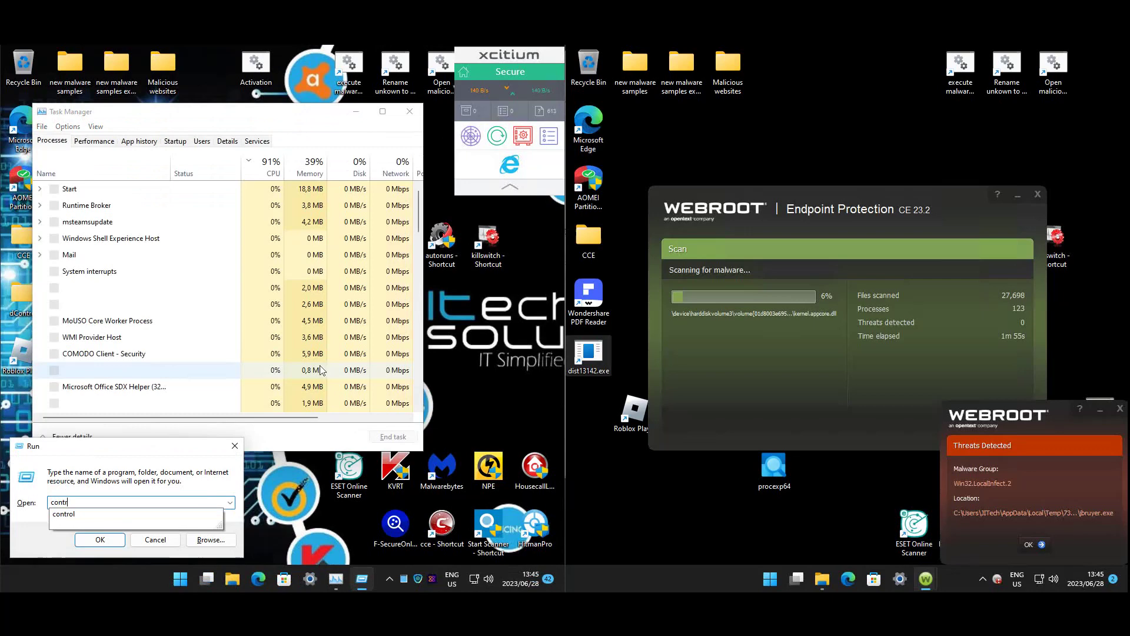
pyautogui.press('Return')
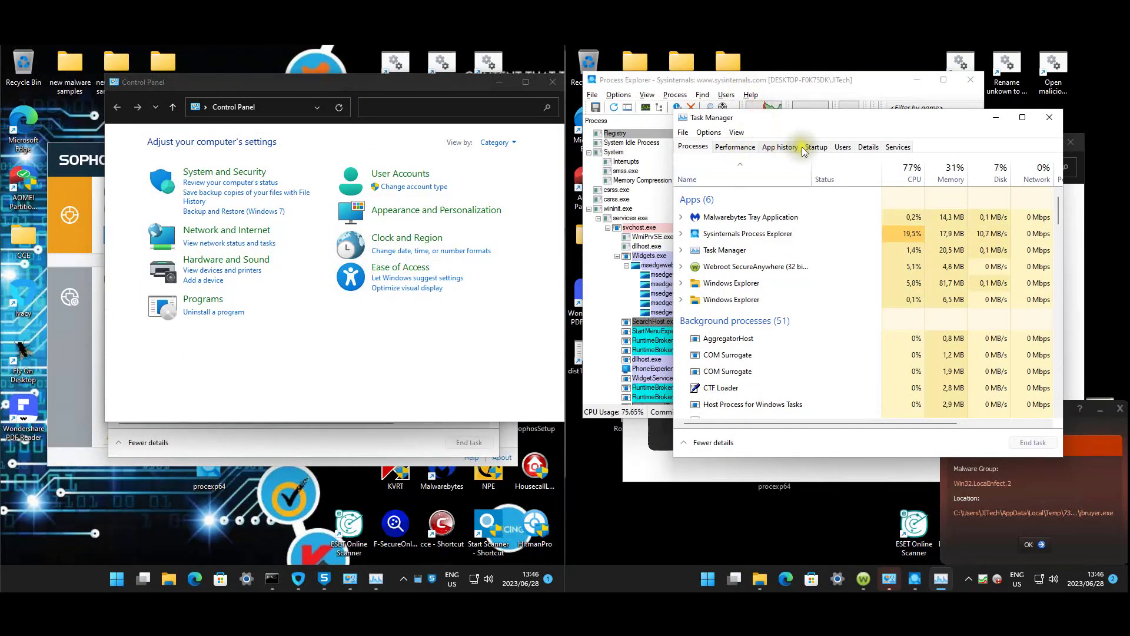
# Check the file properties and location of the setup startup item on the Webroot machine
pyautogui.click(823, 150)
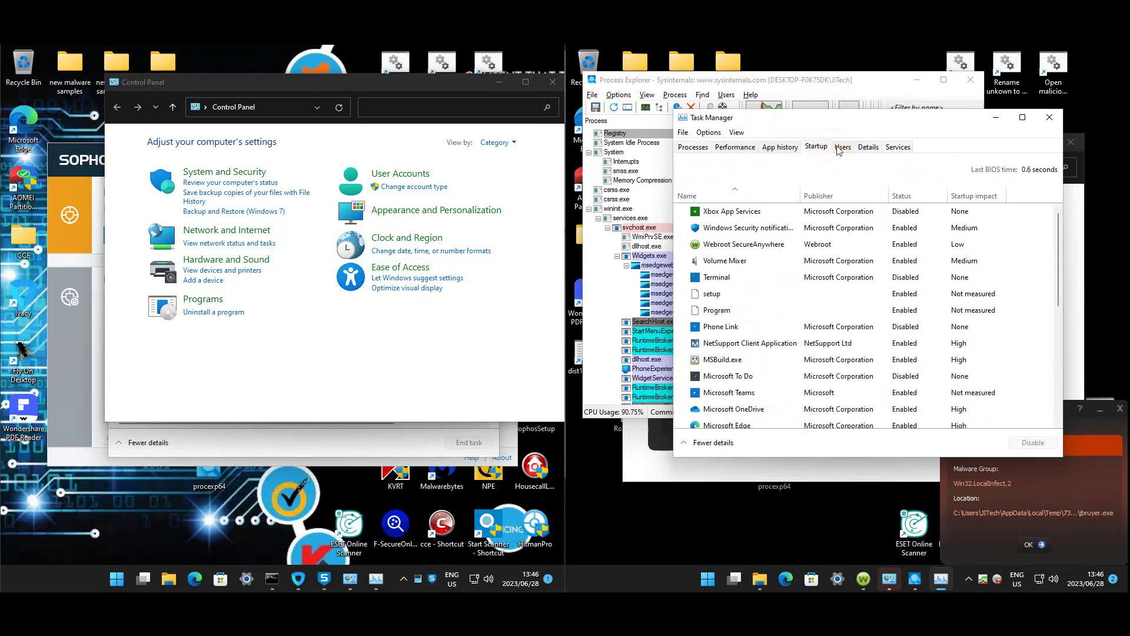
pyautogui.rightClick(720, 298)
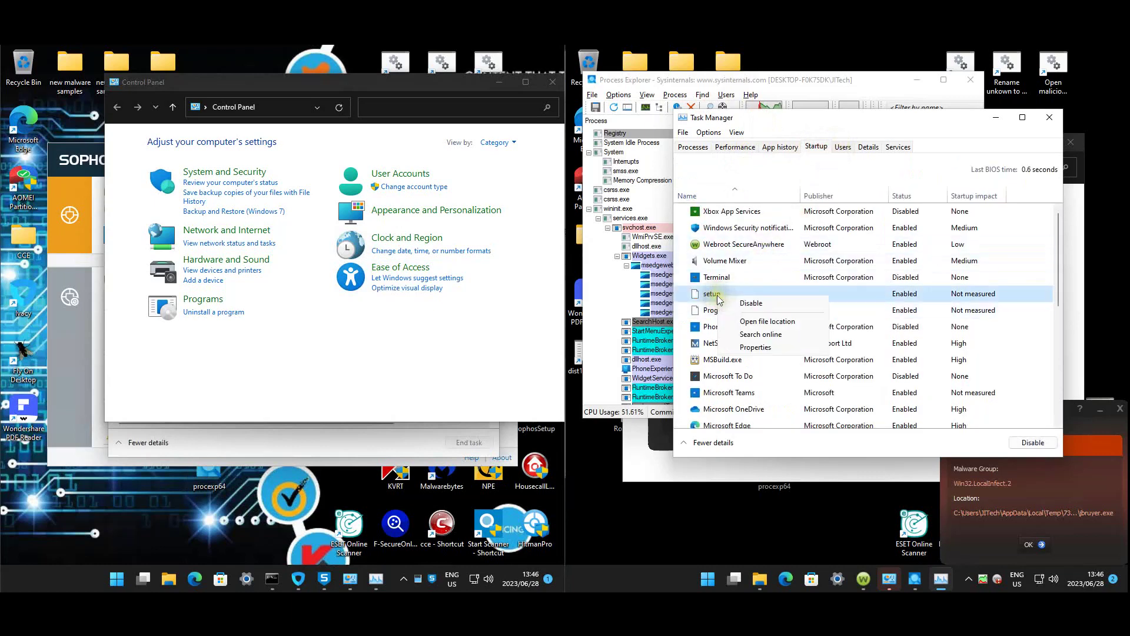
pyautogui.click(756, 347)
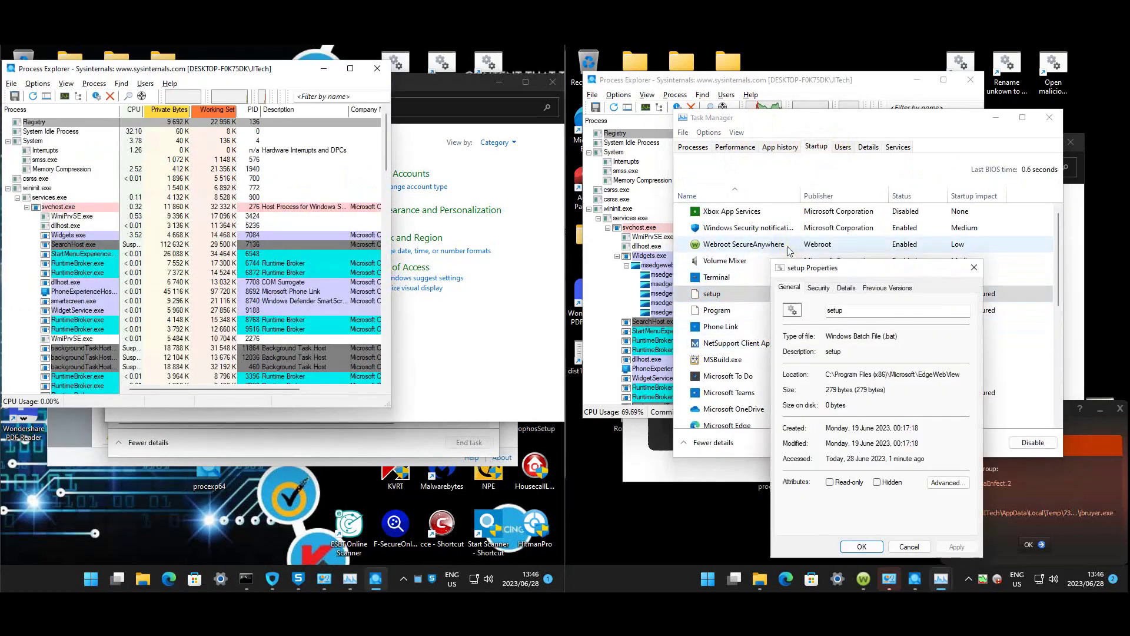
pyautogui.doubleClick(945, 374)
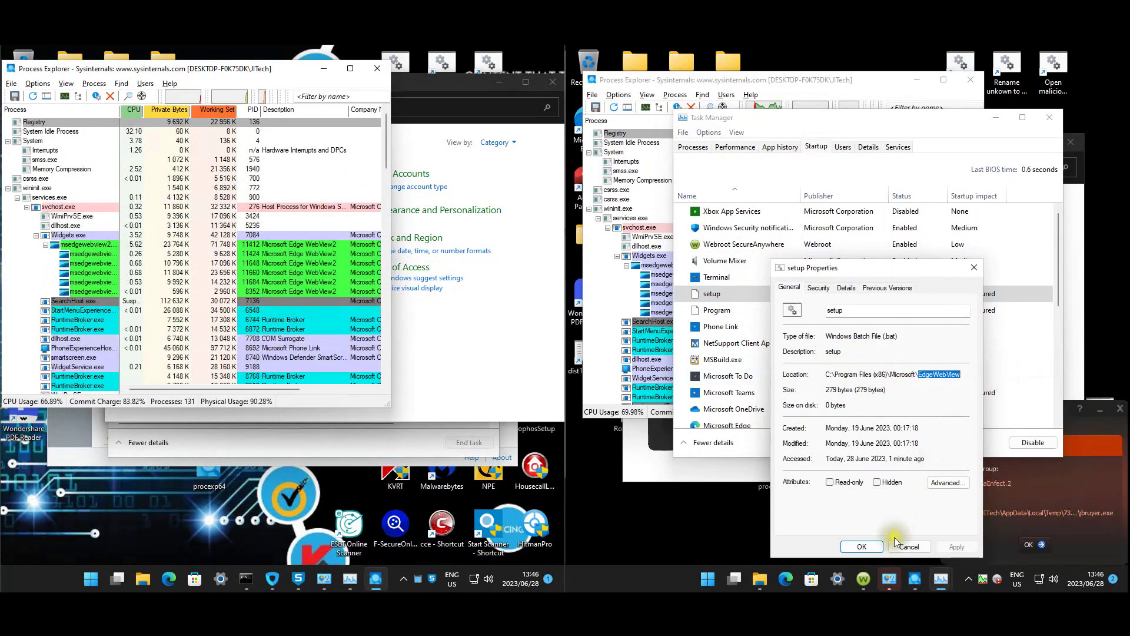
pyautogui.click(896, 543)
# Examine the remaining startup items on the Webroot machine, from Program and MSBuild.exe to the end of the list
pyautogui.click(724, 311)
pyautogui.click(721, 359)
pyautogui.scroll(-3, 733, 341)
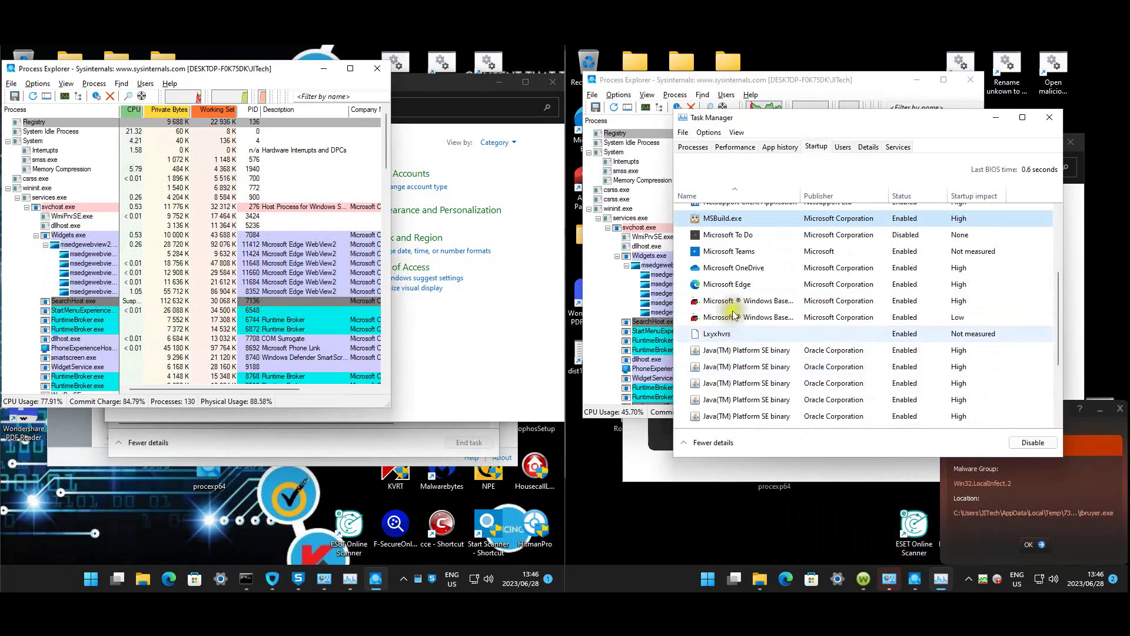
pyautogui.scroll(-3, 736, 306)
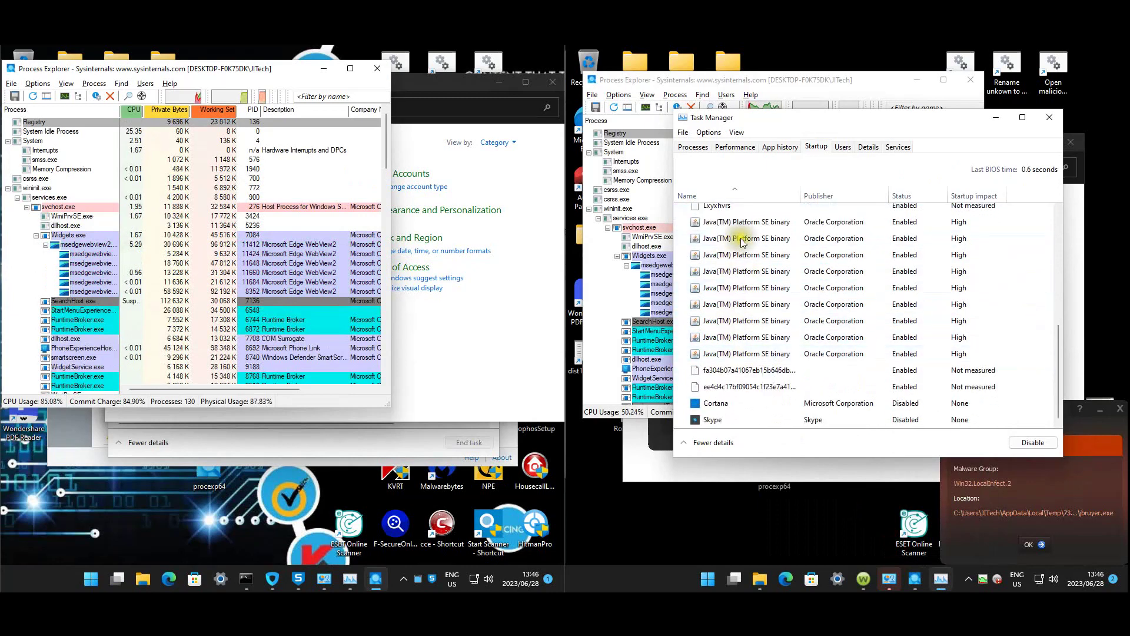
# Check the per-user resource usage on the Webroot machine and close its Task Manager
pyautogui.click(849, 149)
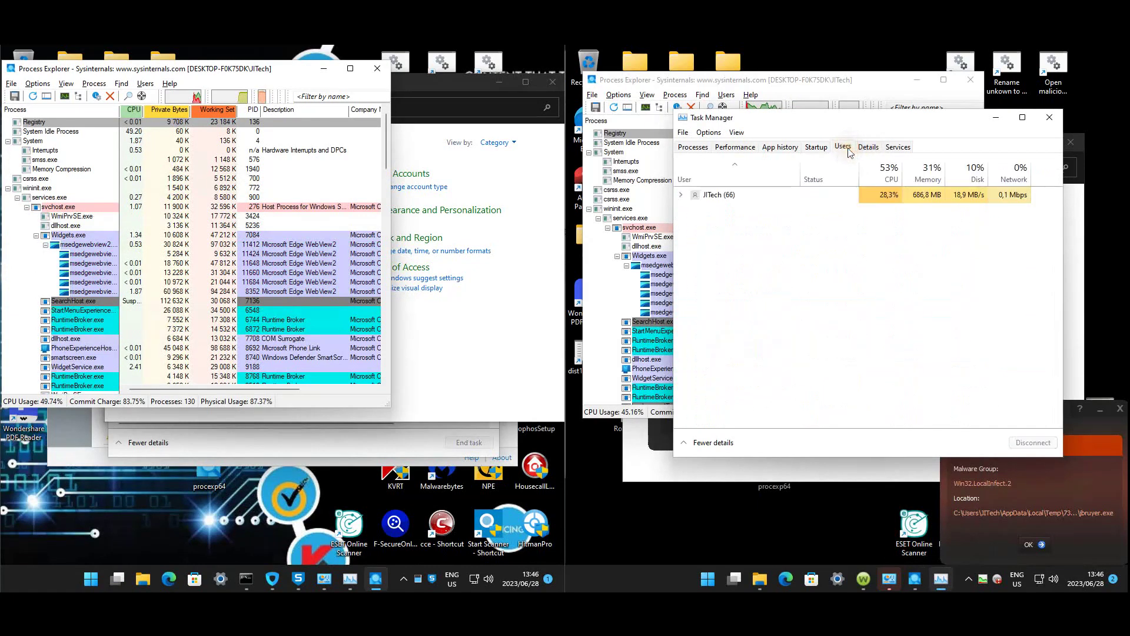
pyautogui.click(1050, 117)
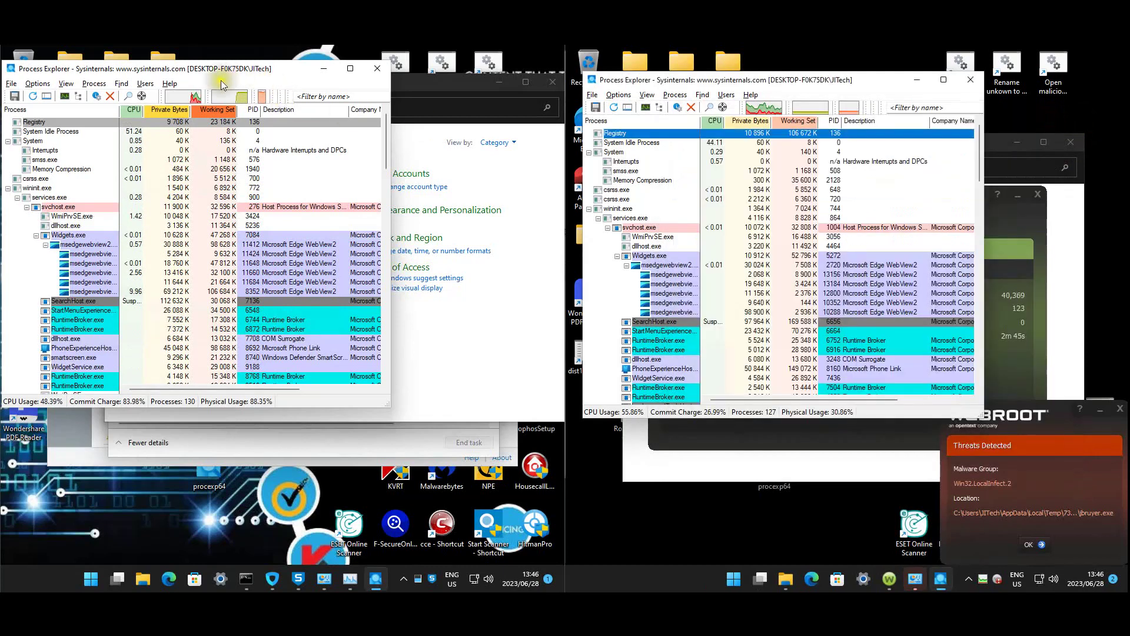
# Examine the list of startup items in Task Manager on the Sophos machine
pyautogui.click(373, 463)
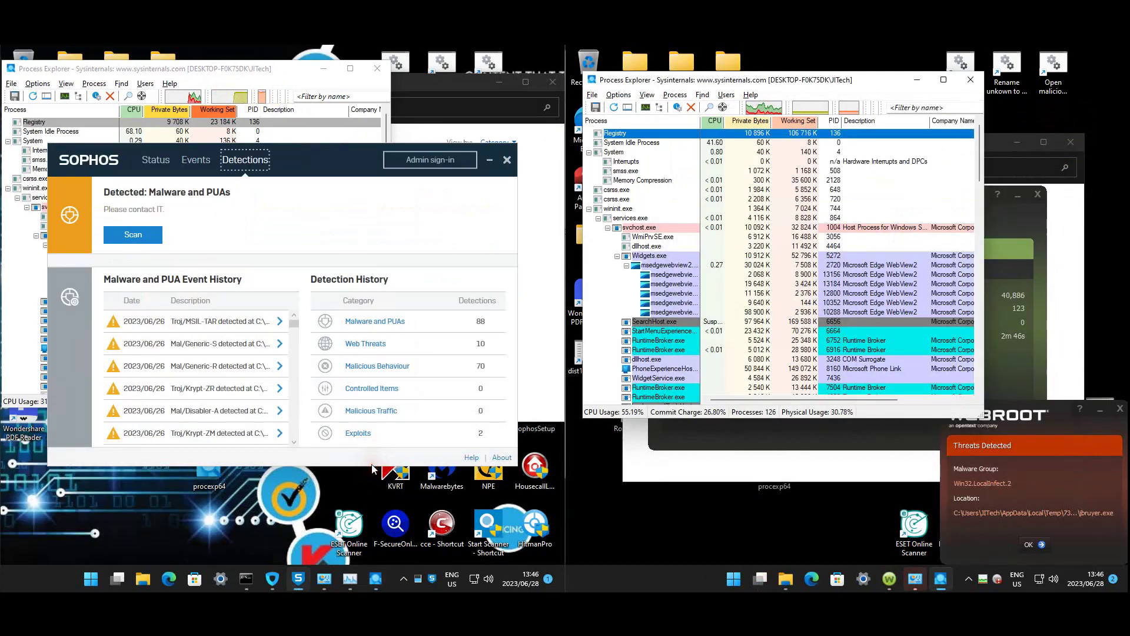
pyautogui.click(350, 579)
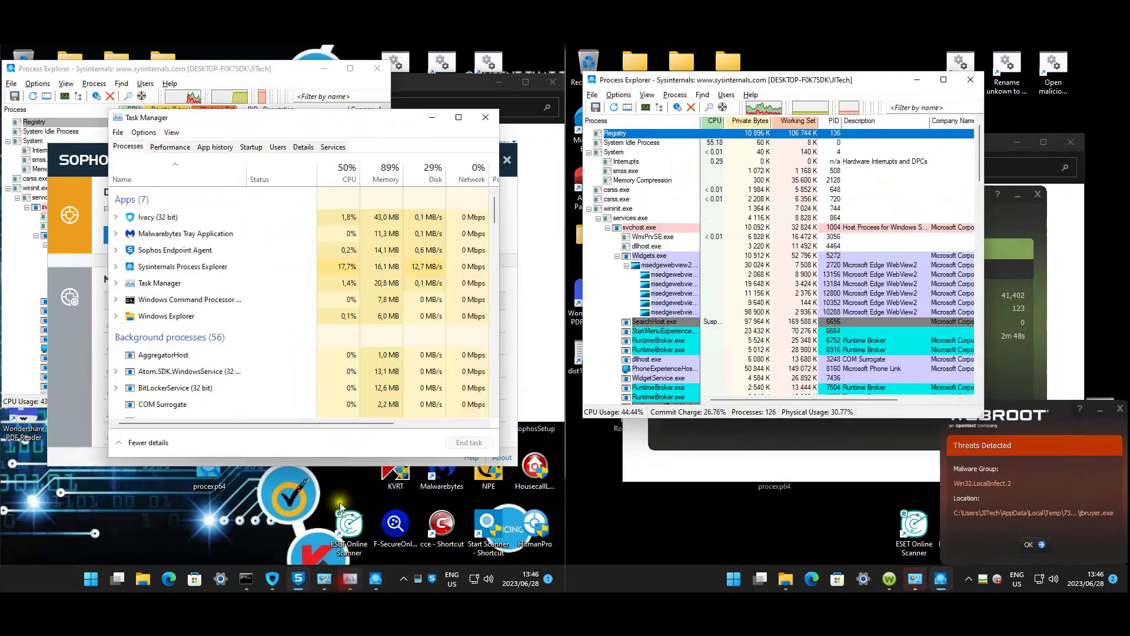
pyautogui.click(252, 147)
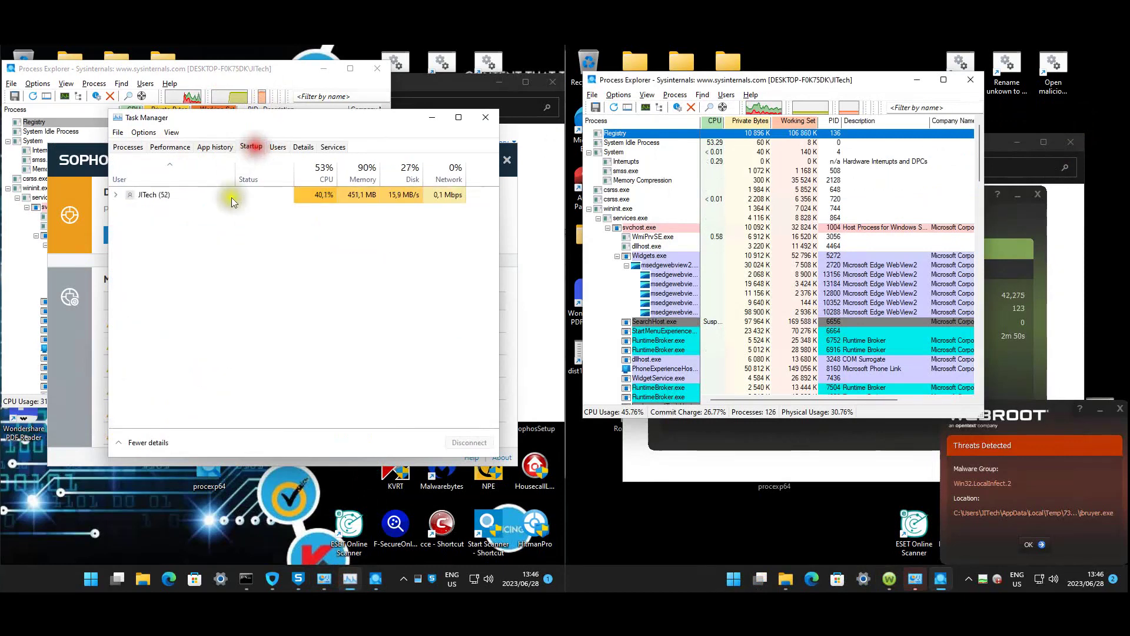
pyautogui.scroll(-5, 224, 288)
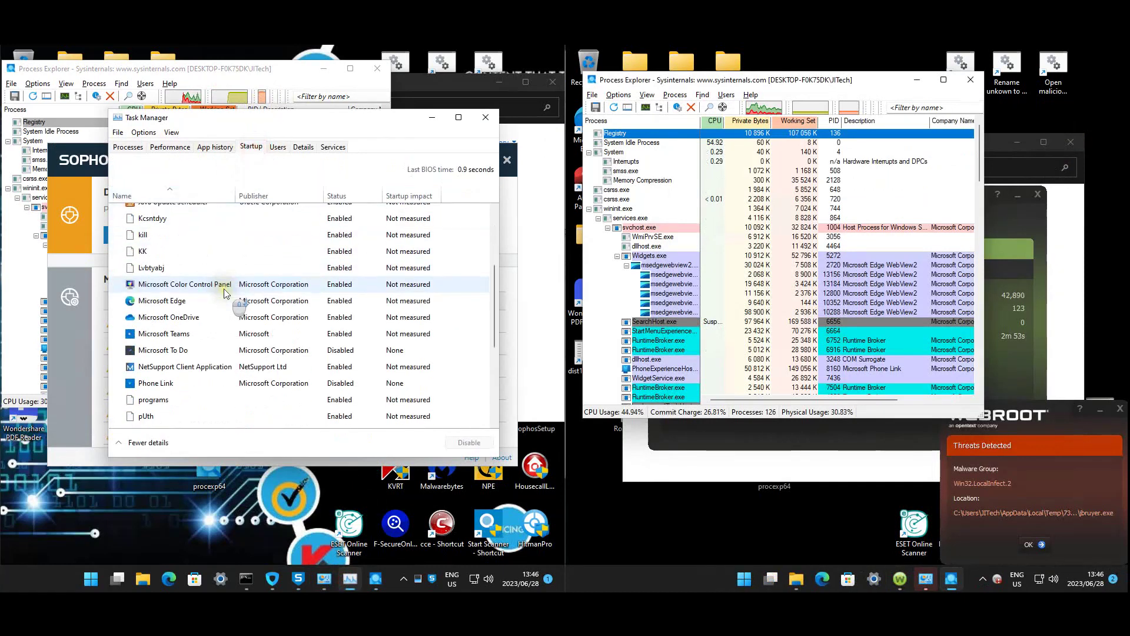
pyautogui.scroll(-4, 223, 290)
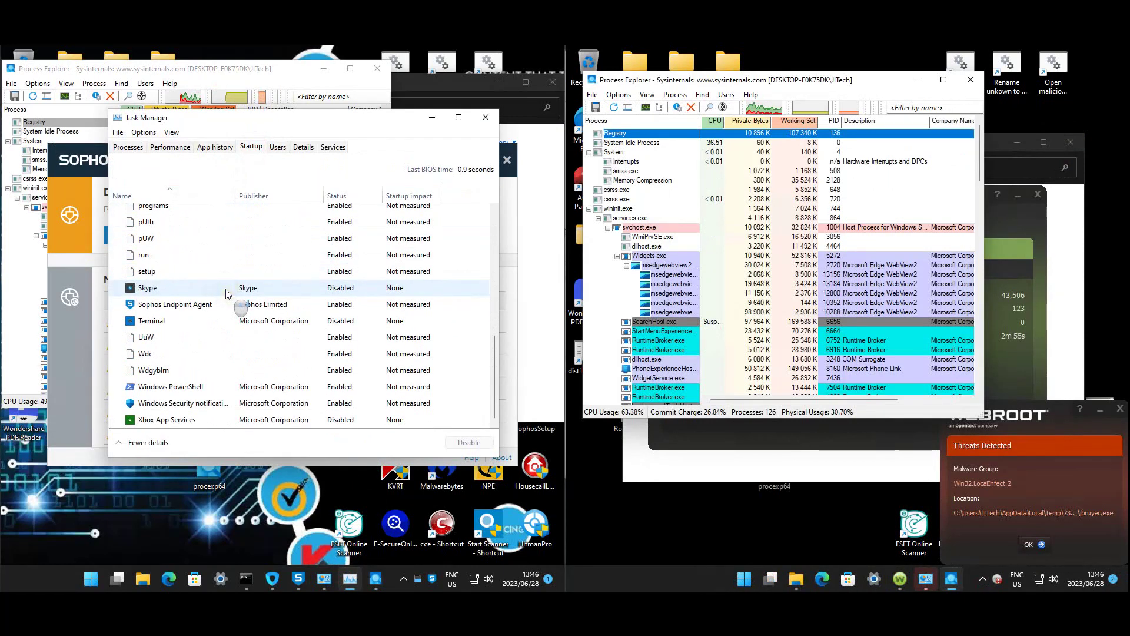
pyautogui.scroll(1, 227, 293)
# Check the file properties and location of the run startup item on the Sophos machine
pyautogui.rightClick(156, 290)
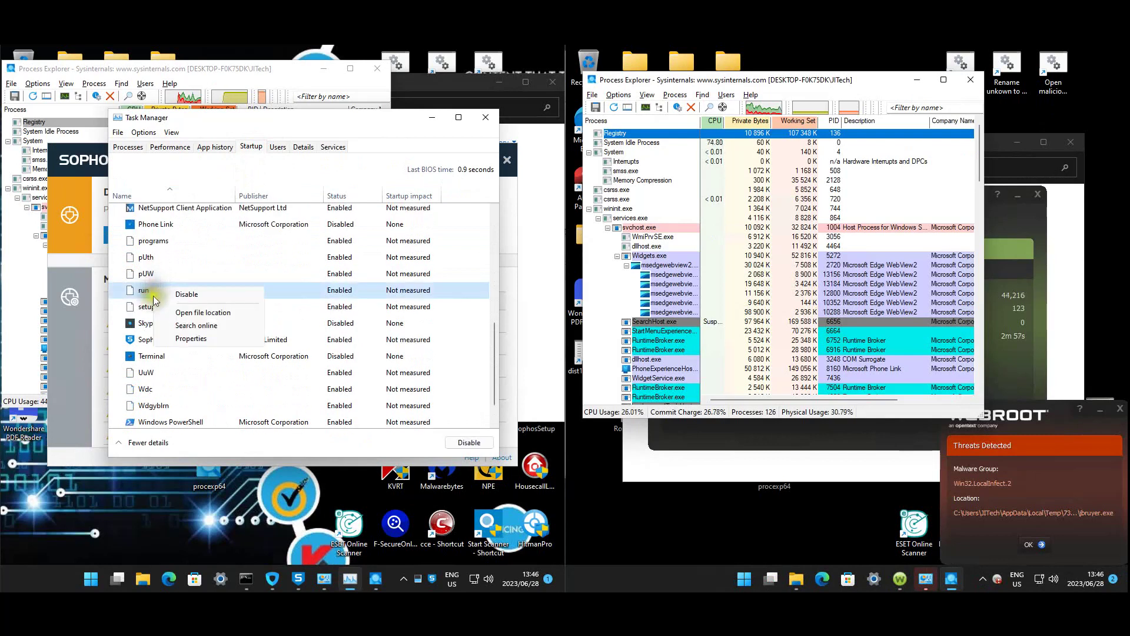
pyautogui.click(312, 304)
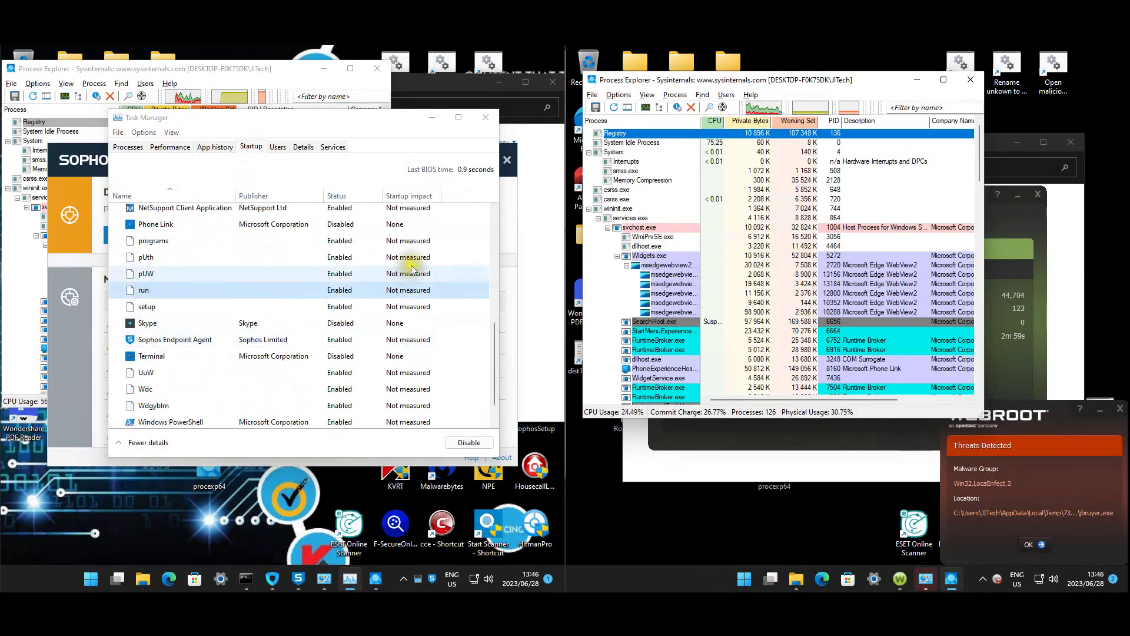
pyautogui.click(300, 374)
pyautogui.moveTo(300, 374); pyautogui.dragTo(412, 379)
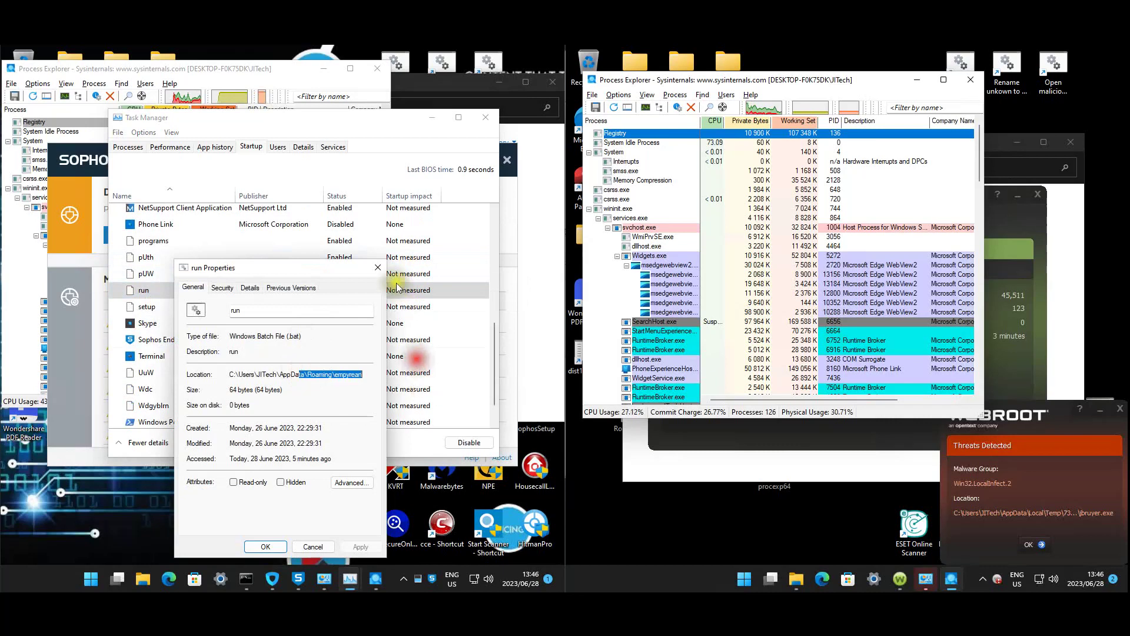
pyautogui.click(378, 267)
# Close Task Manager and the Sophos client window on the Sophos machine
pyautogui.click(486, 117)
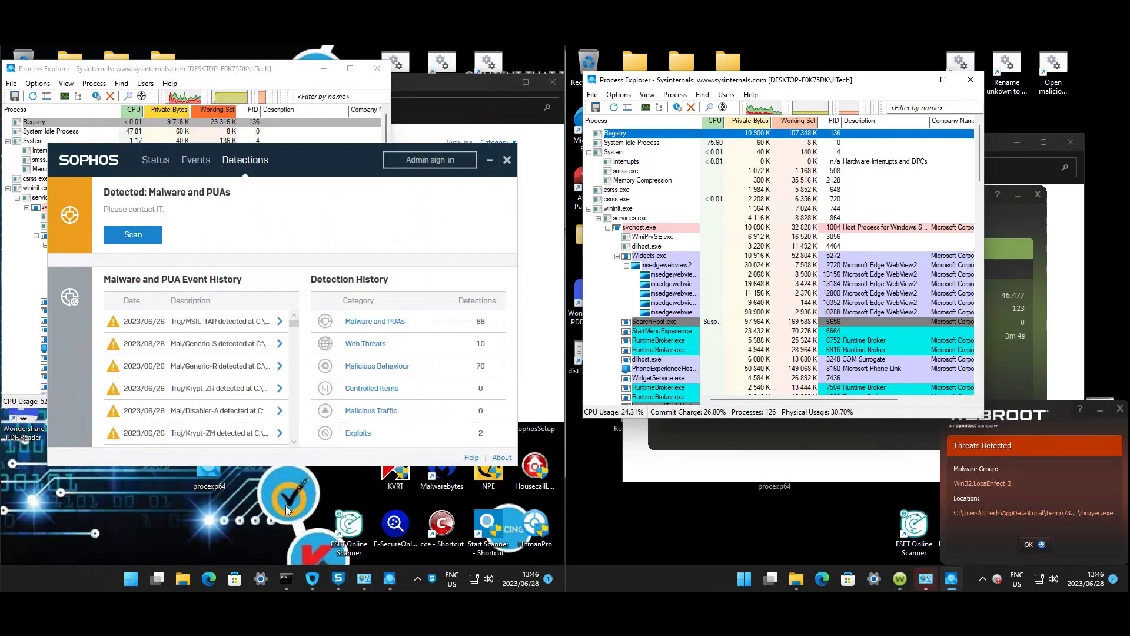
pyautogui.click(509, 165)
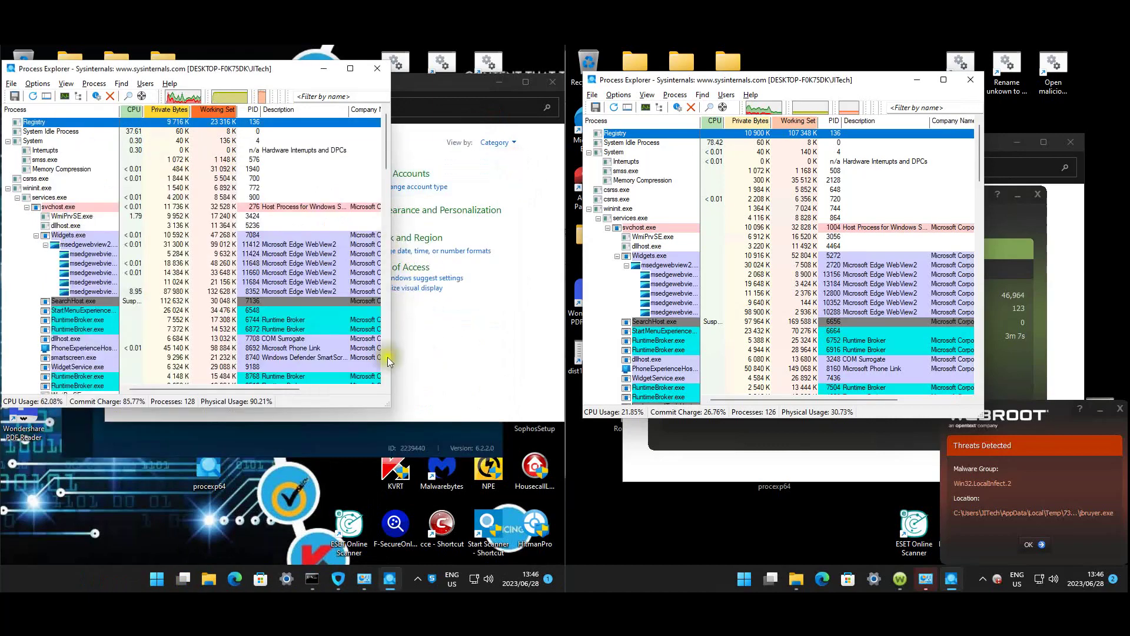
# Bring the VirusTotal ratings into view on both machines, review the Webroot machine's processes and close its Process Explorer
pyautogui.click(340, 389)
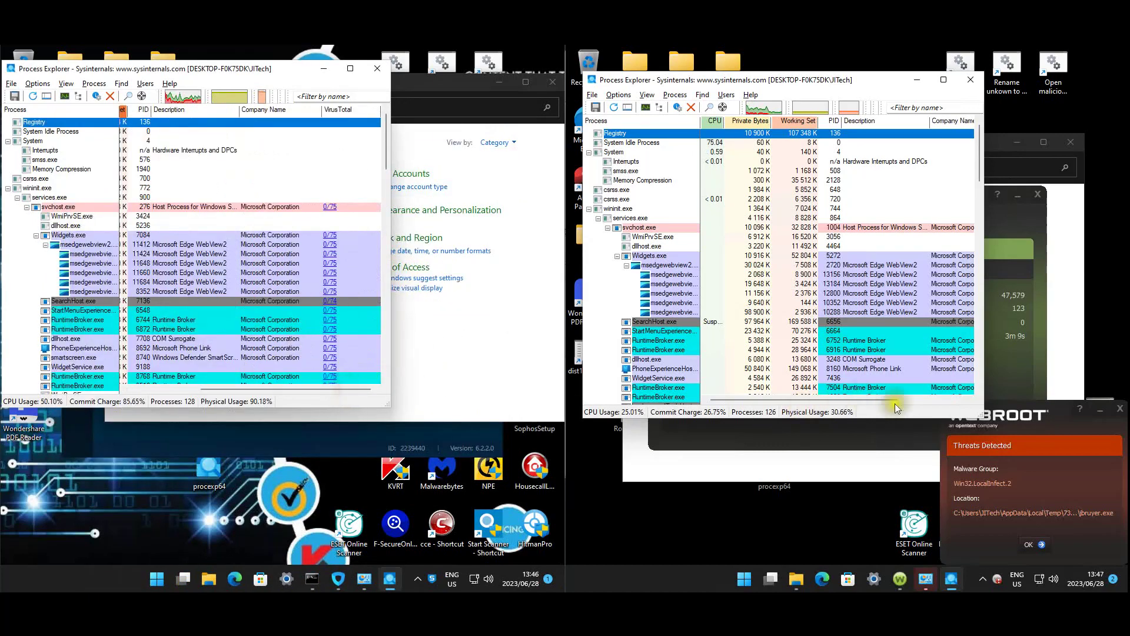
pyautogui.click(932, 399)
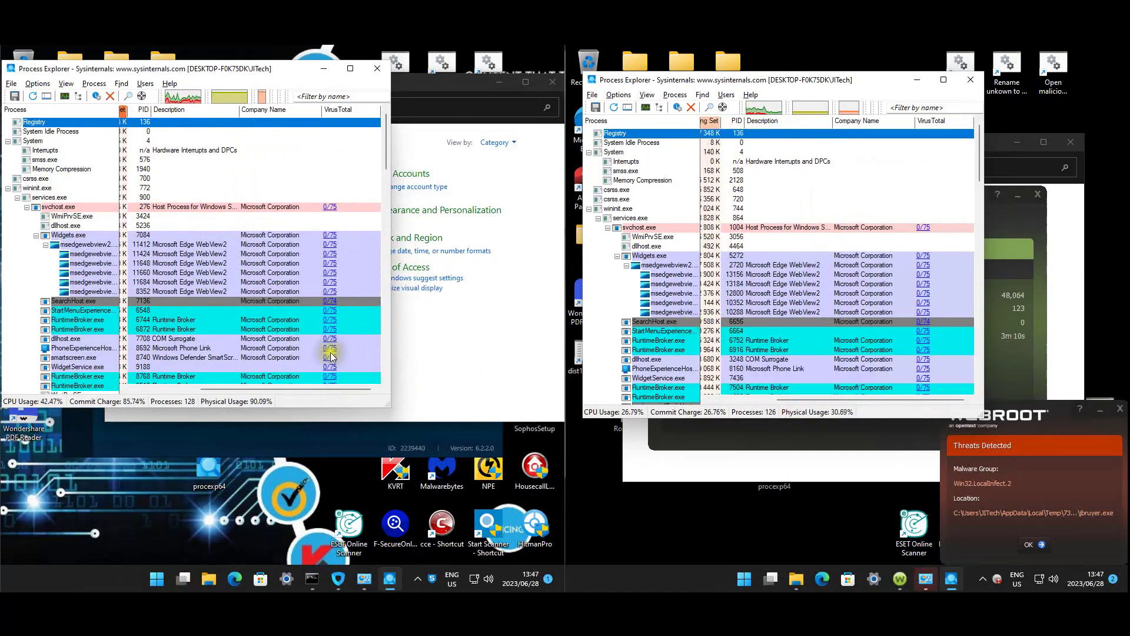
pyautogui.scroll(-10, 886, 312)
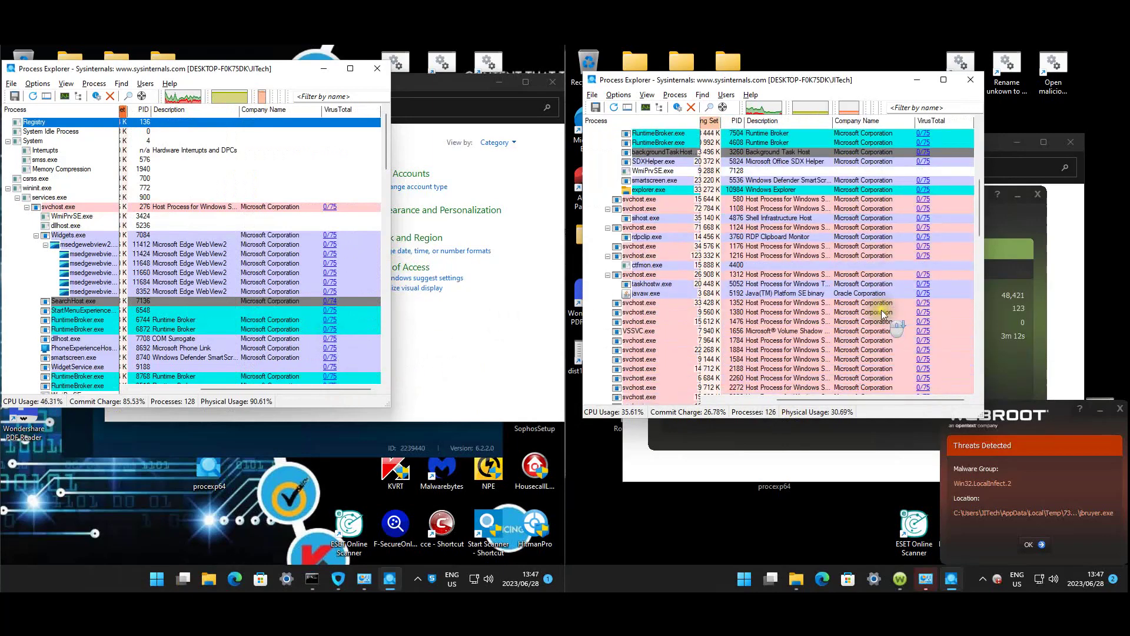
pyautogui.scroll(-9, 886, 312)
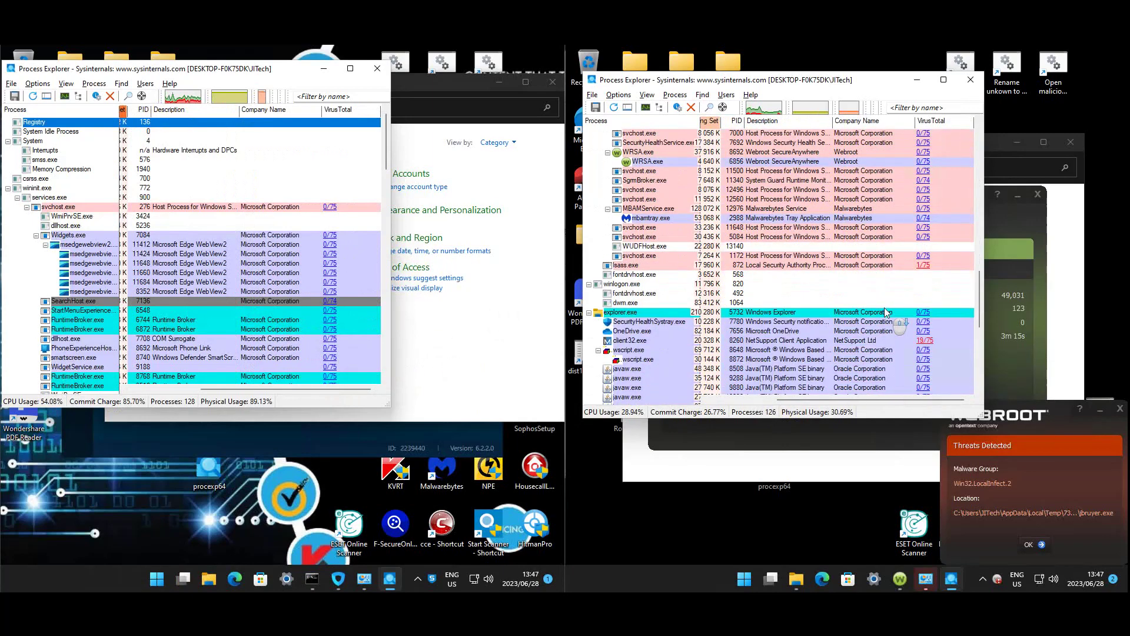
pyautogui.scroll(-7, 882, 330)
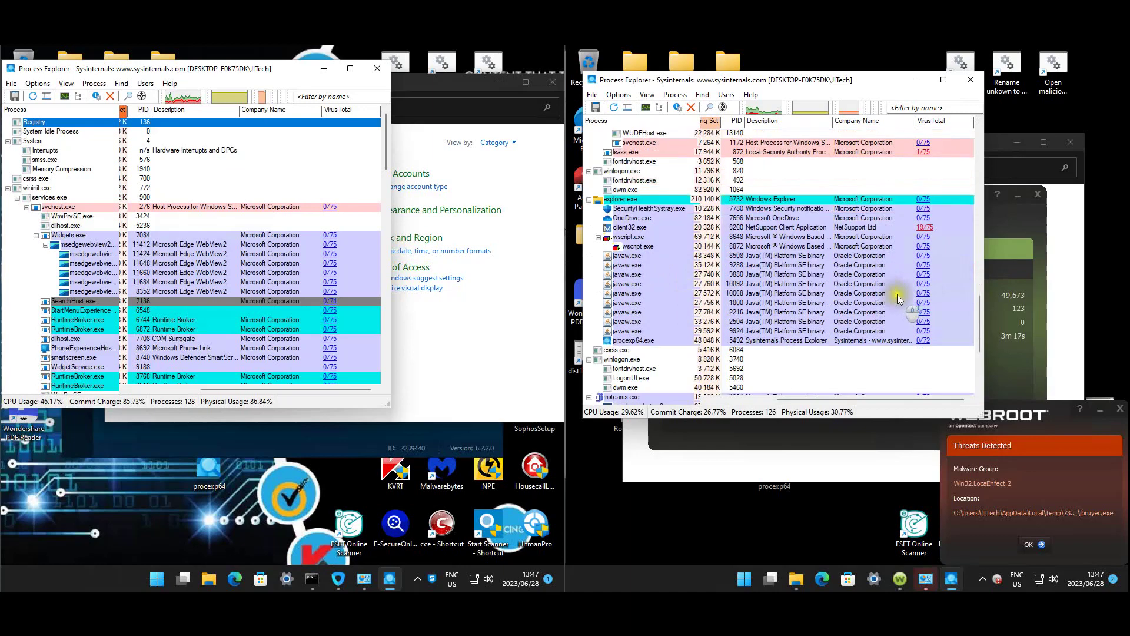
pyautogui.scroll(8, 881, 332)
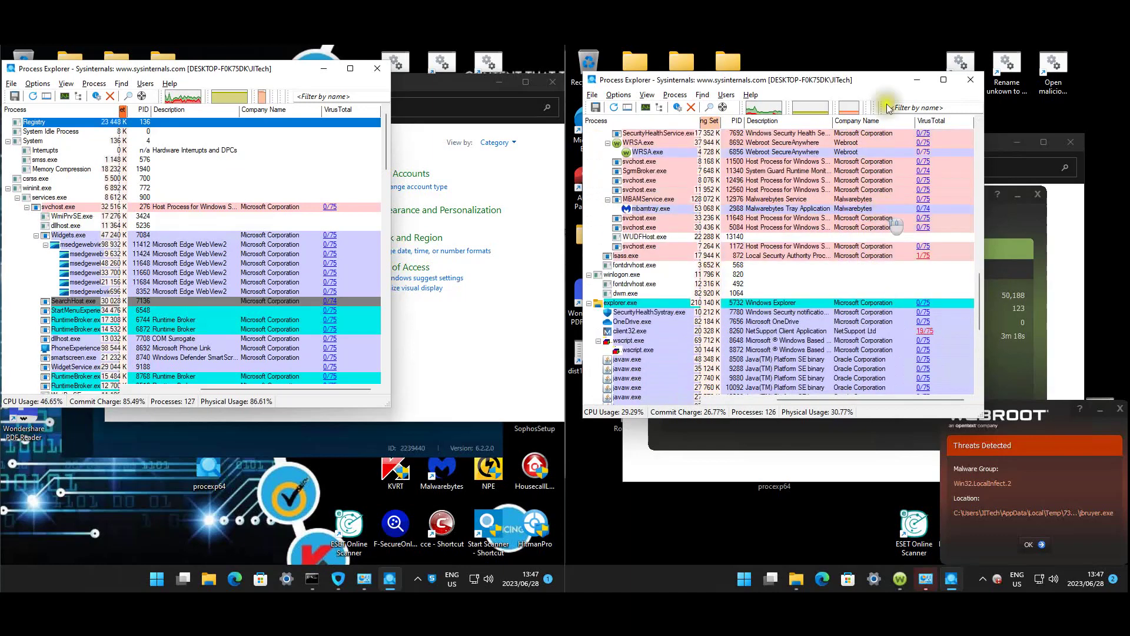
pyautogui.click(971, 79)
# Review the VirusTotal ratings of all running processes on the Sophos machine and close its Process Explorer
pyautogui.click(225, 340)
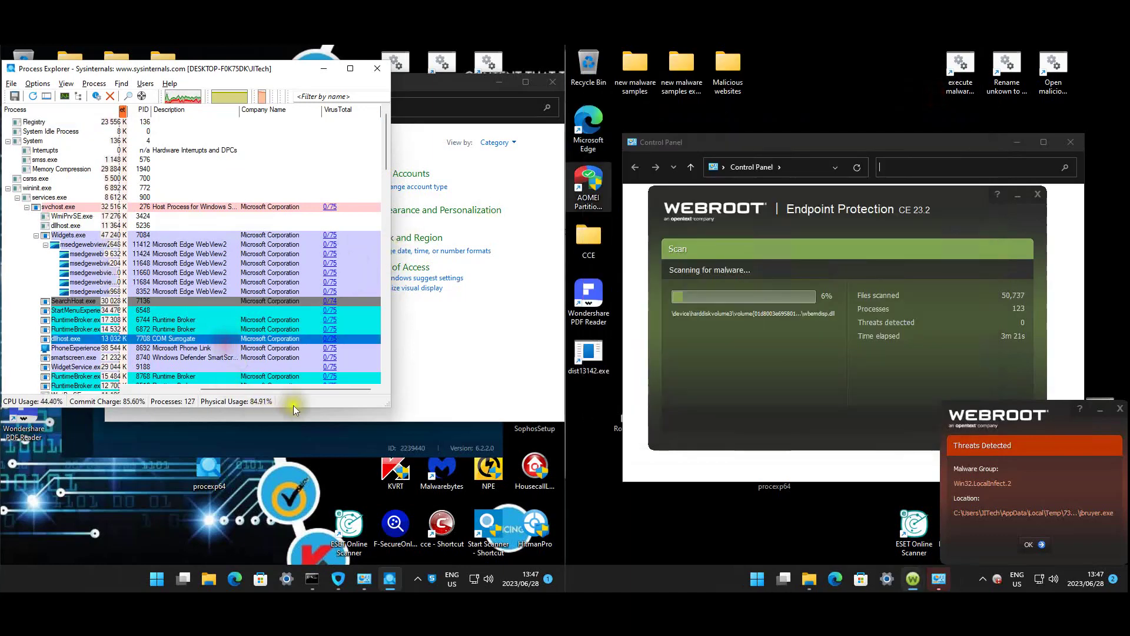
pyautogui.scroll(-7, 316, 338)
pyautogui.scroll(-15, 316, 339)
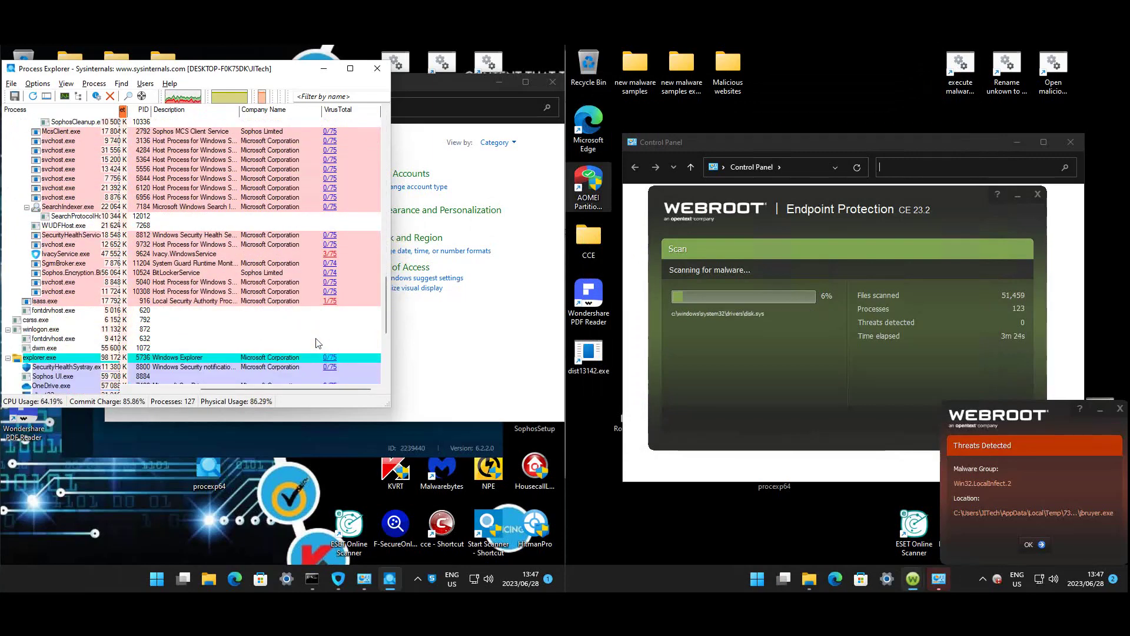
pyautogui.scroll(-2, 320, 241)
pyautogui.scroll(-3, 306, 248)
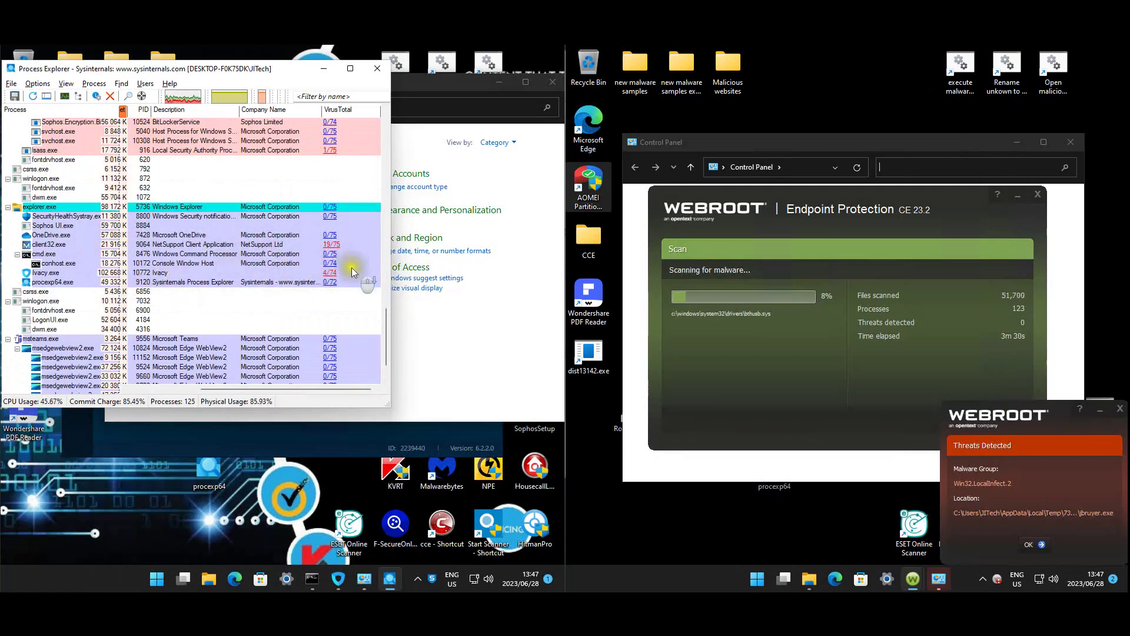
pyautogui.scroll(-2, 351, 267)
pyautogui.click(357, 355)
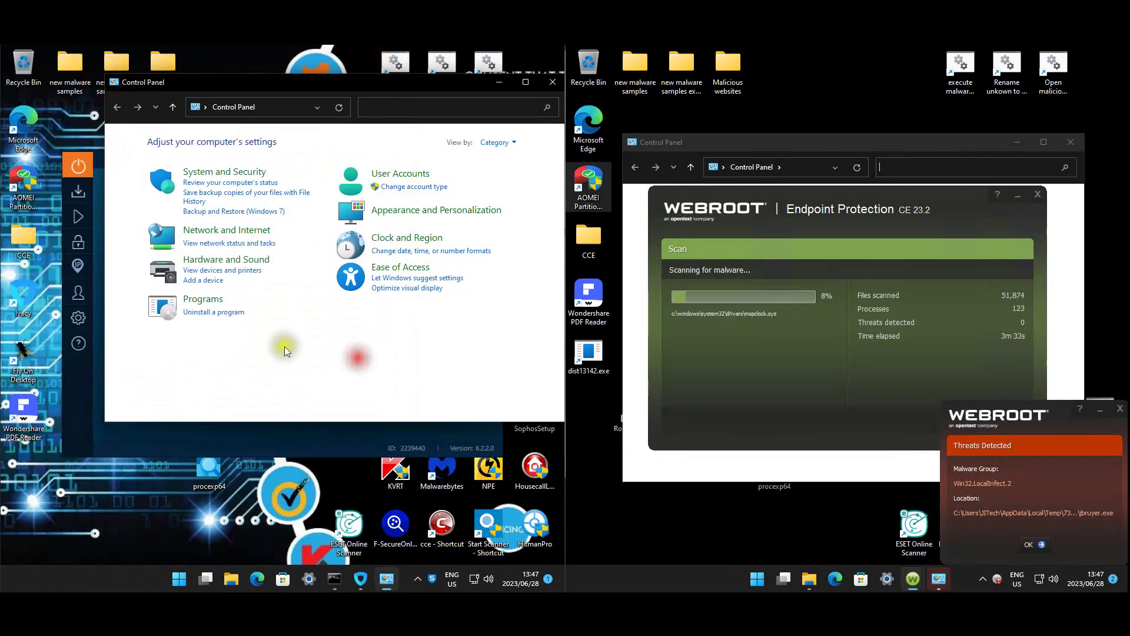
# Open the list of installed programs from Control Panel on both machines
pyautogui.click(223, 313)
pyautogui.click(640, 467)
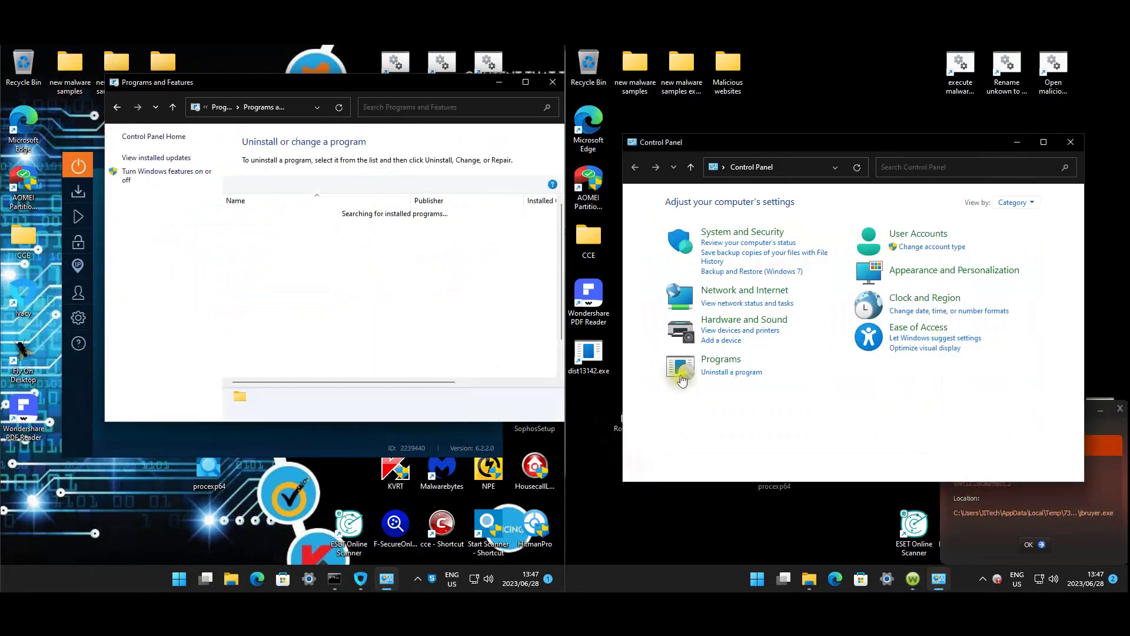
pyautogui.click(718, 375)
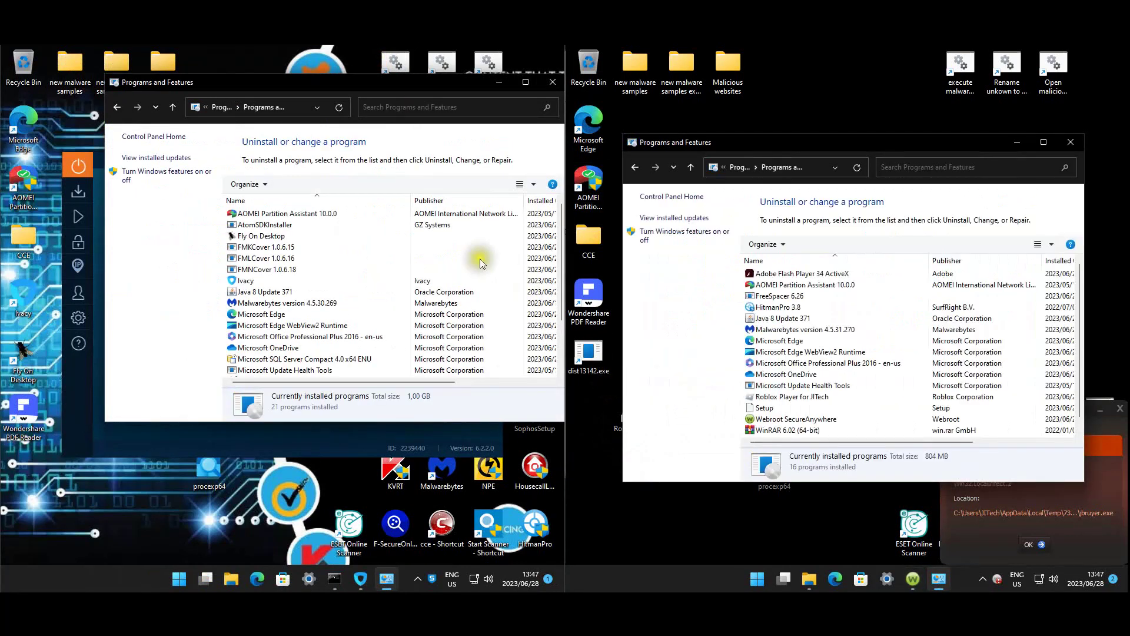
# Examine the installed programs on the Sophos and Webroot machines, and close both Programs and Features windows
pyautogui.click(336, 247)
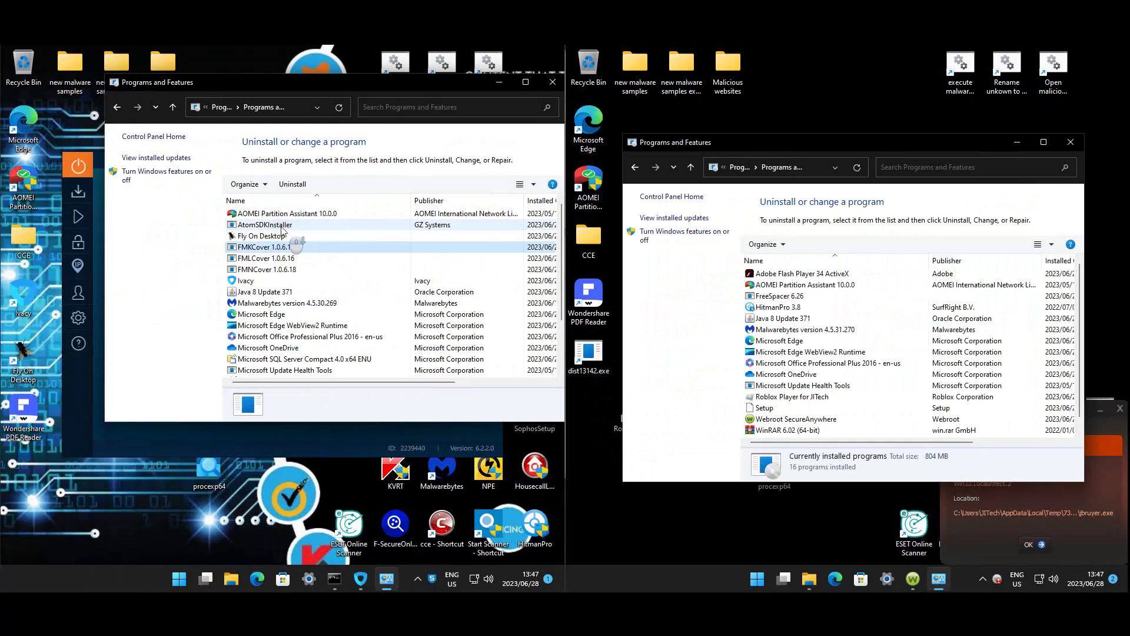
pyautogui.scroll(-2, 281, 229)
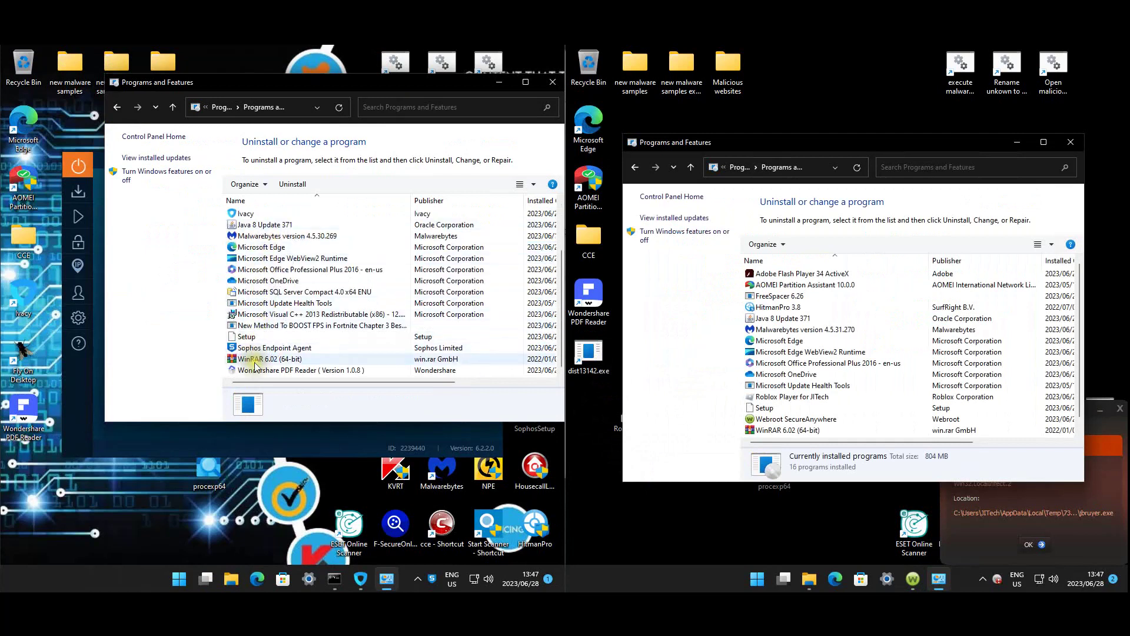
pyautogui.scroll(2, 254, 366)
pyautogui.click(827, 275)
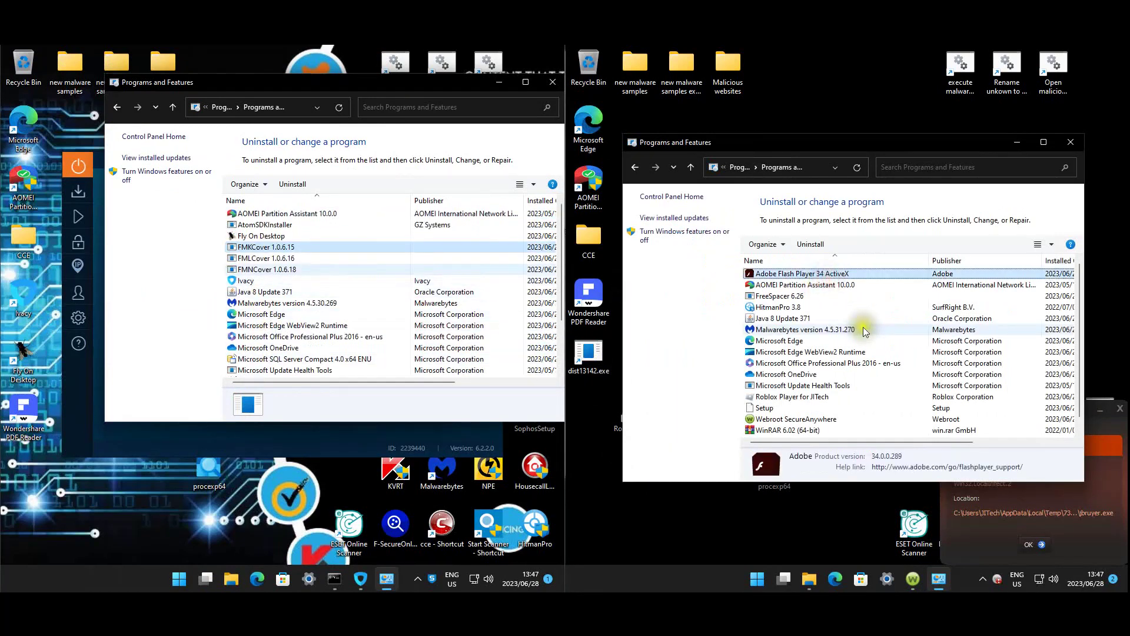
pyautogui.scroll(-1, 874, 345)
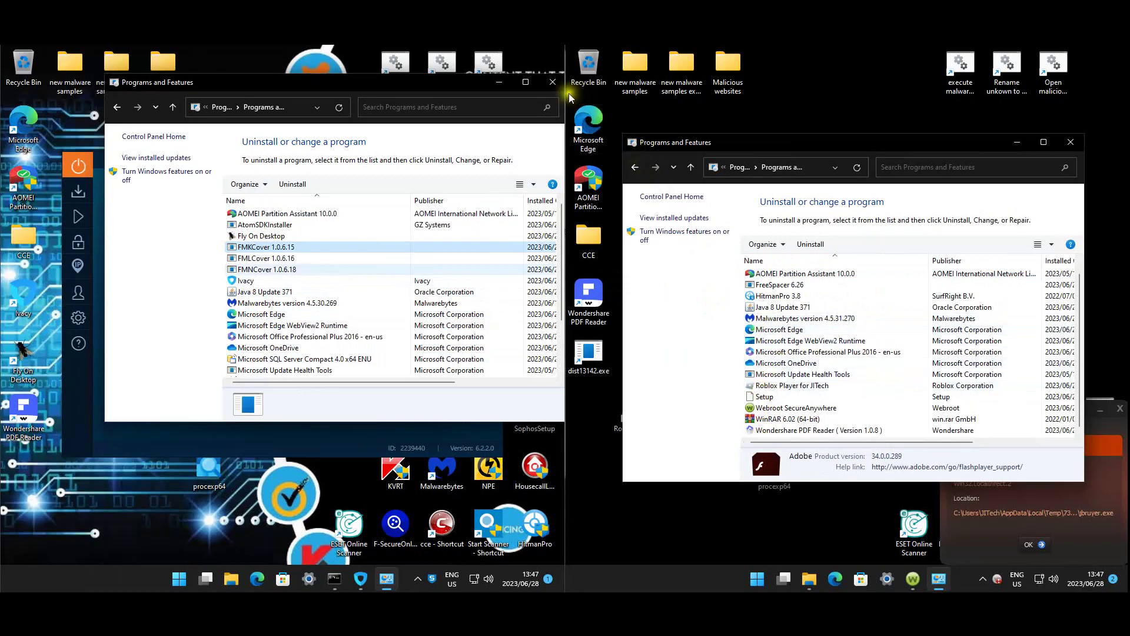
pyautogui.click(552, 81)
pyautogui.click(1070, 142)
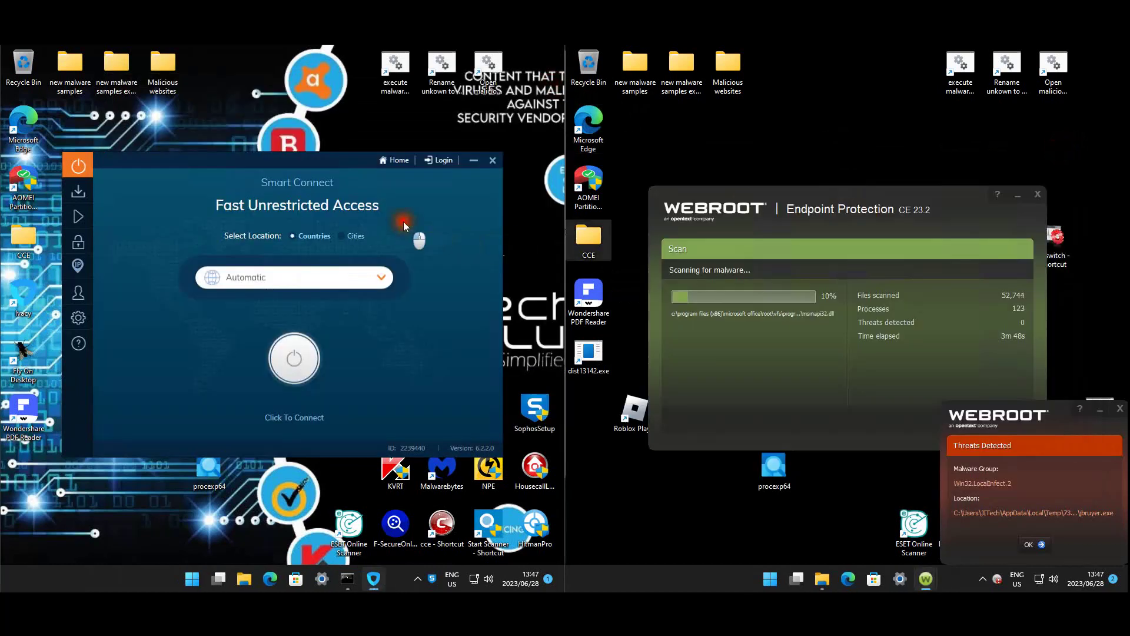
# Close the Ivacy VPN window and dismiss the missing chrome.exe error on the Sophos machine
pyautogui.click(492, 160)
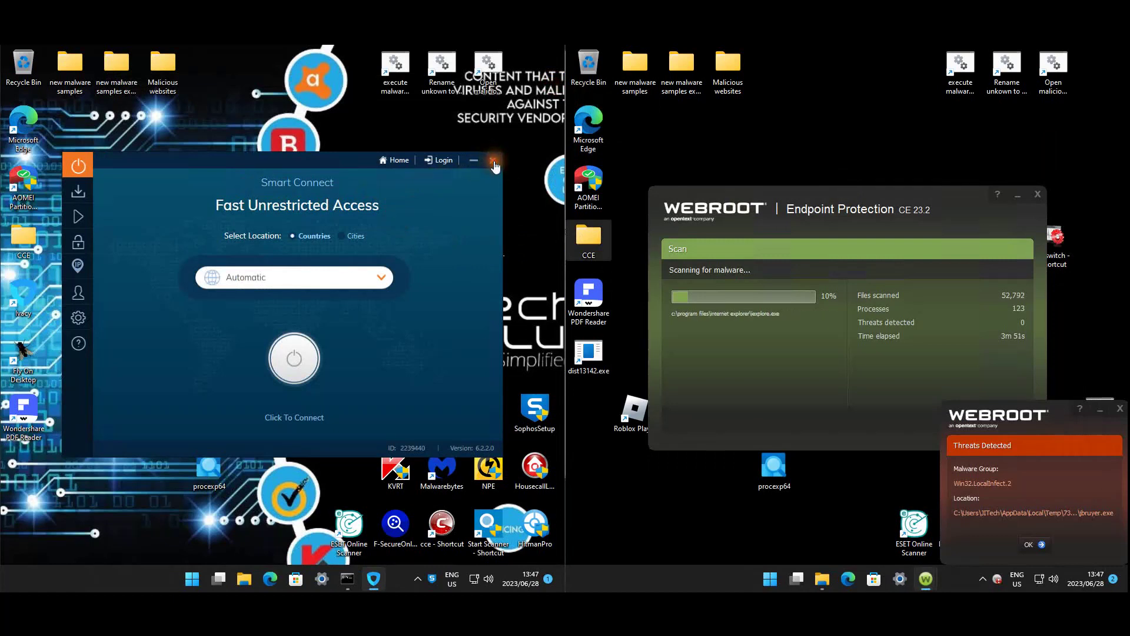
pyautogui.click(257, 336)
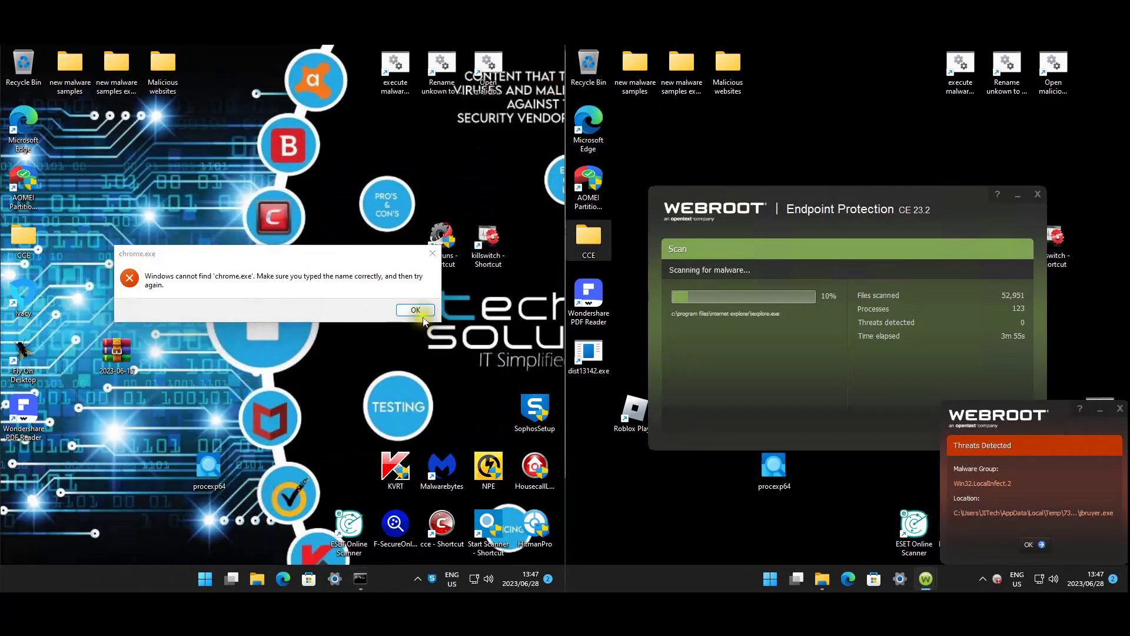
pyautogui.click(419, 315)
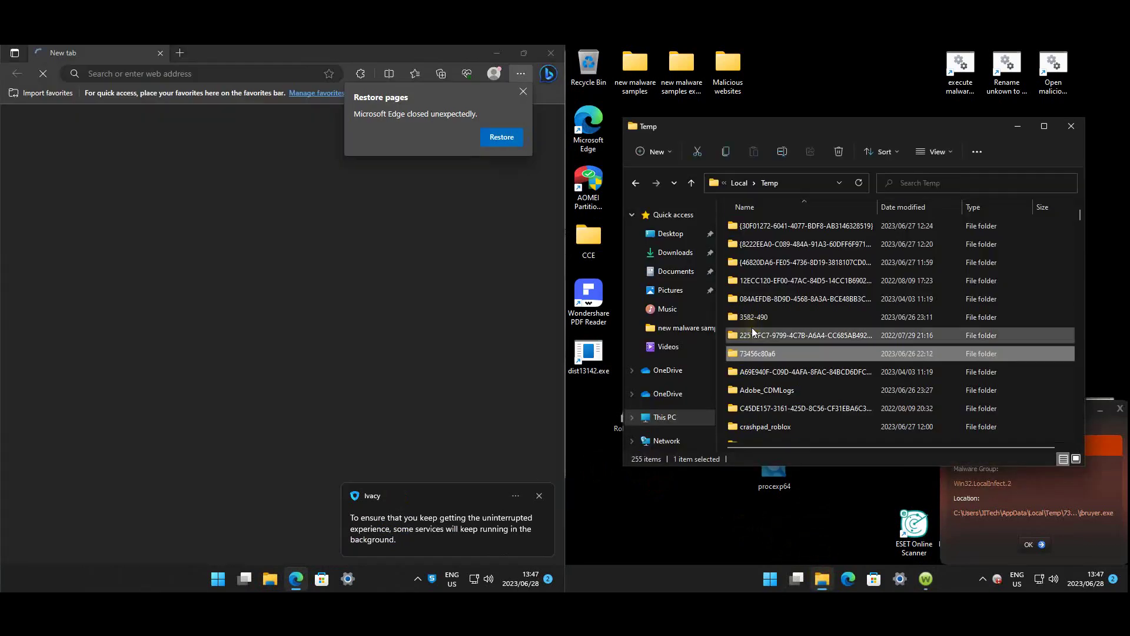
# Open the Downloads folder on both machines, and bring Edge's Facebook login page to the front on the Sophos machine
pyautogui.click(668, 235)
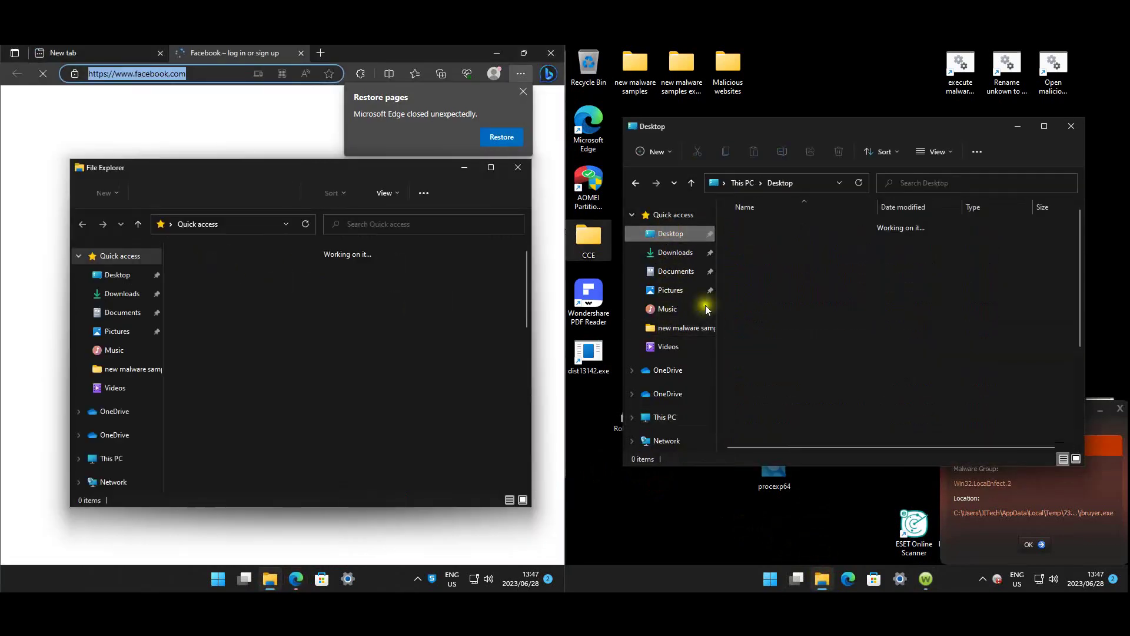
pyautogui.click(675, 254)
pyautogui.click(122, 294)
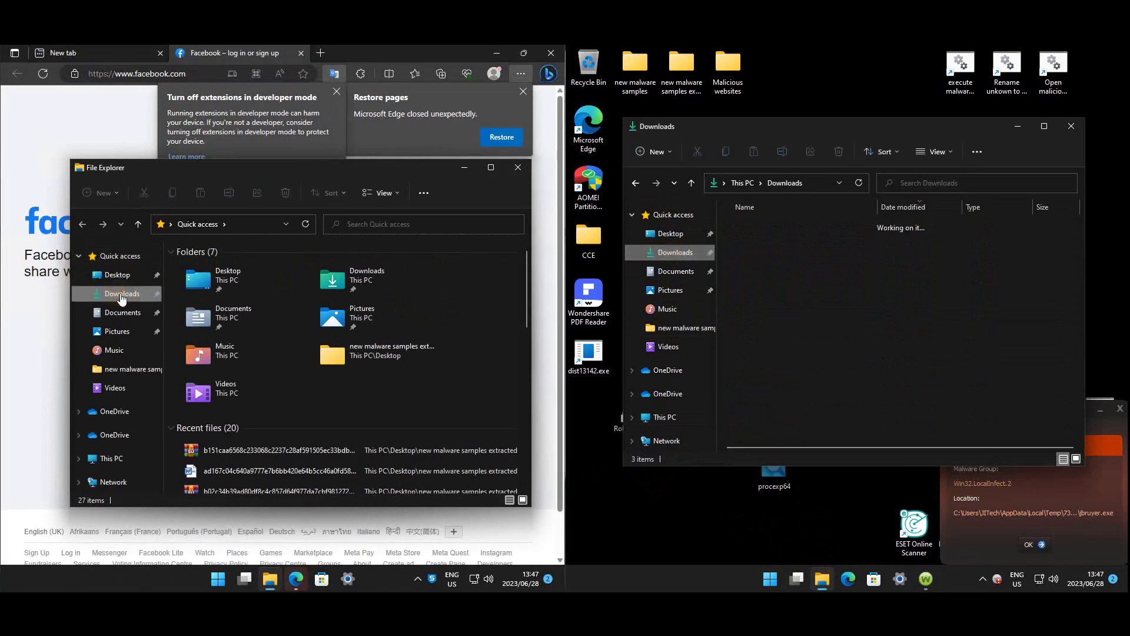
pyautogui.click(390, 52)
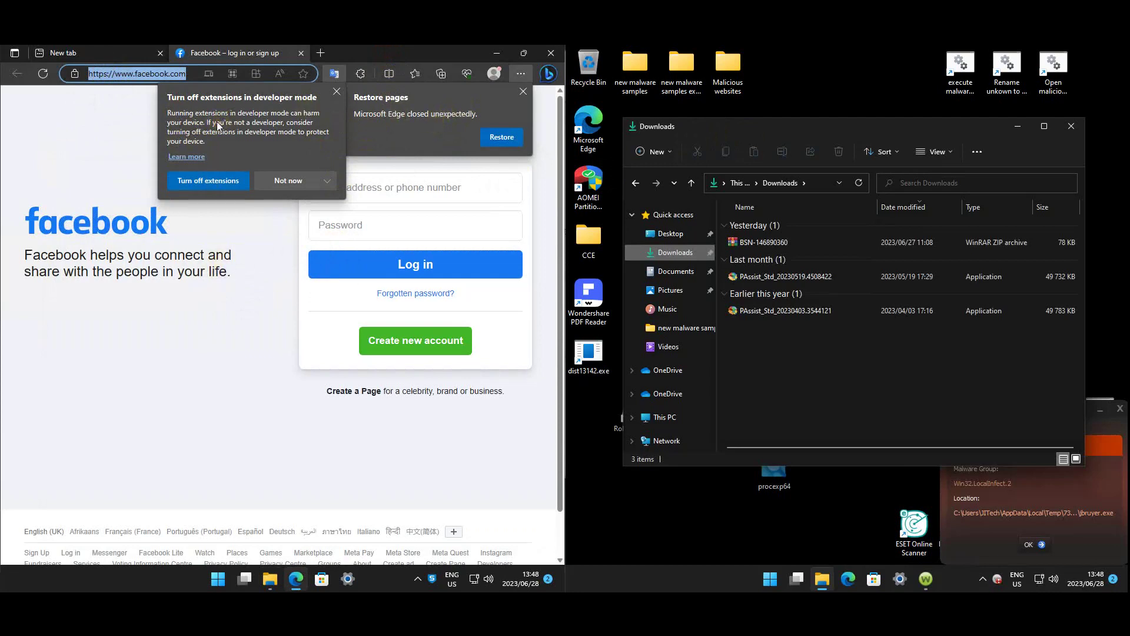
# Close Edge on the Sophos machine and examine the Documents folder on both the Sophos and Webroot machines, including the file named Documents
pyautogui.click(548, 57)
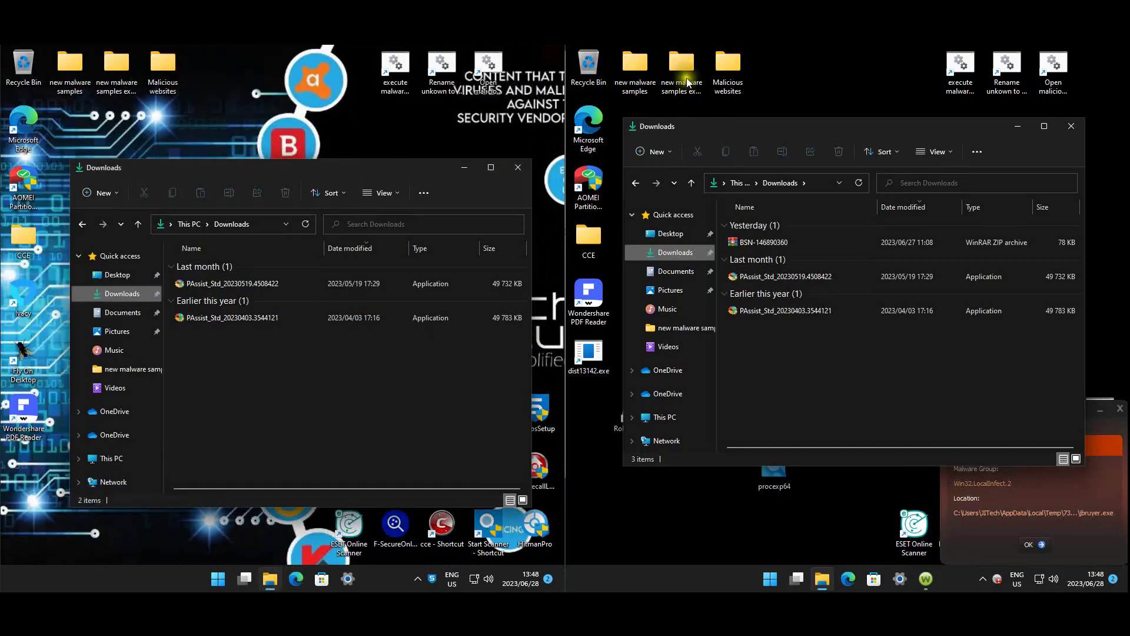
pyautogui.click(123, 312)
pyautogui.click(682, 273)
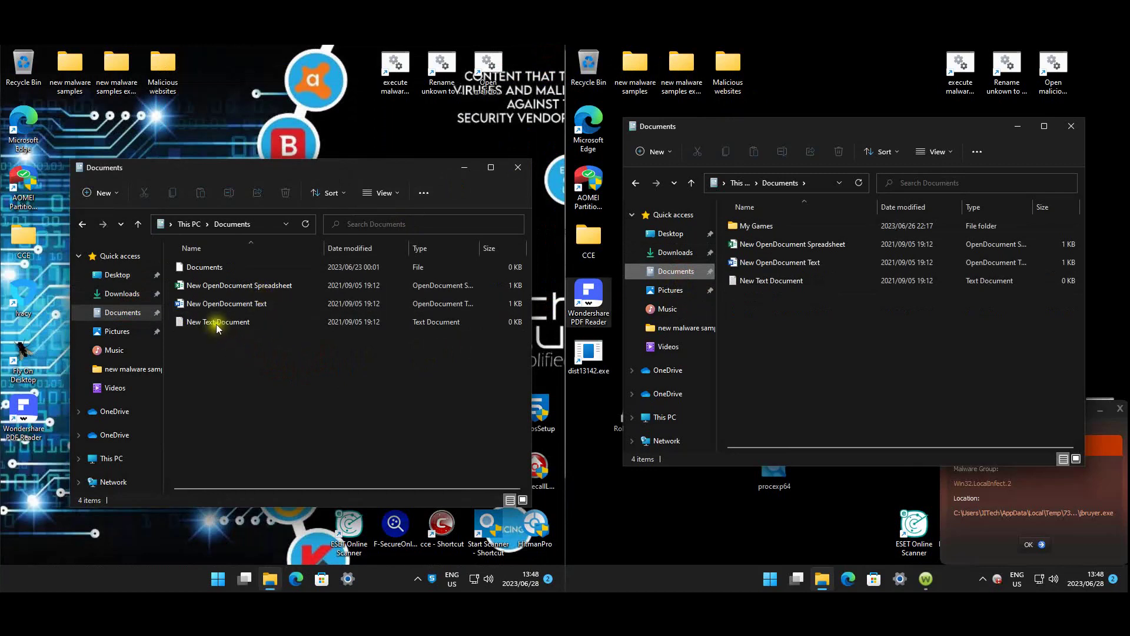
pyautogui.click(226, 268)
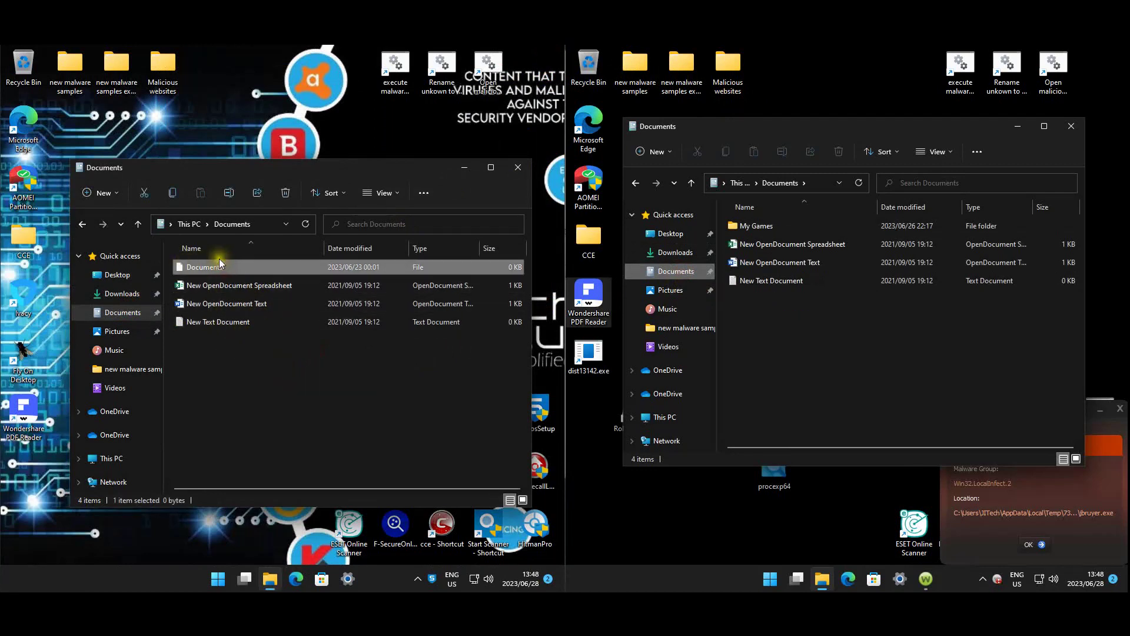
# Examine the Pictures folder on the Sophos and Webroot machines, and close both File Explorer windows
pyautogui.click(126, 334)
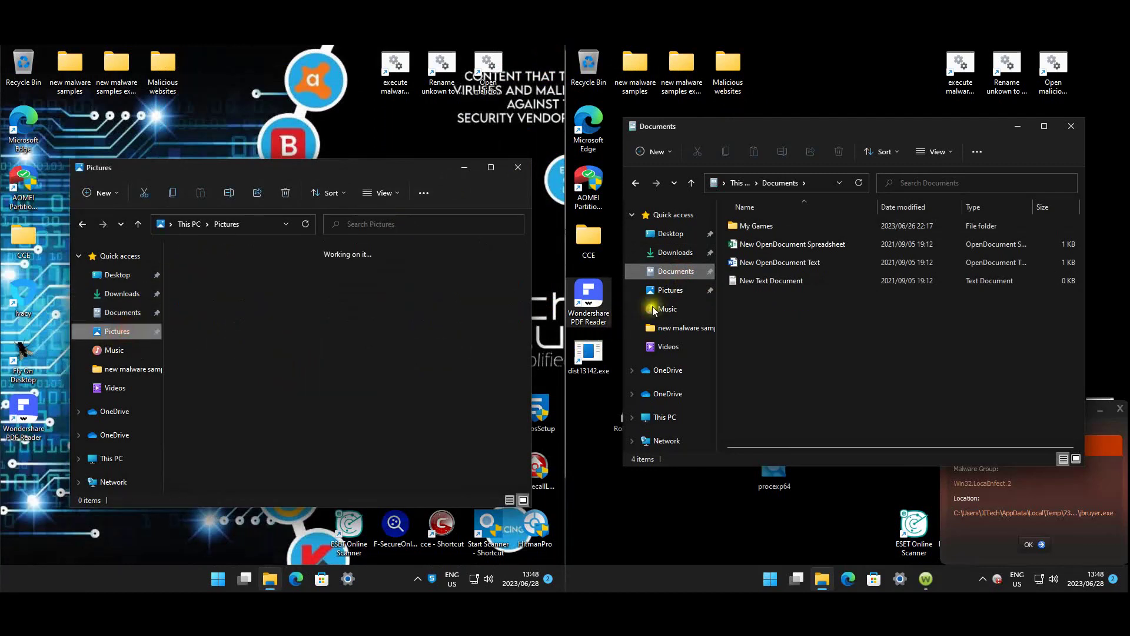
pyautogui.click(671, 290)
pyautogui.click(835, 307)
pyautogui.scroll(-5, 866, 326)
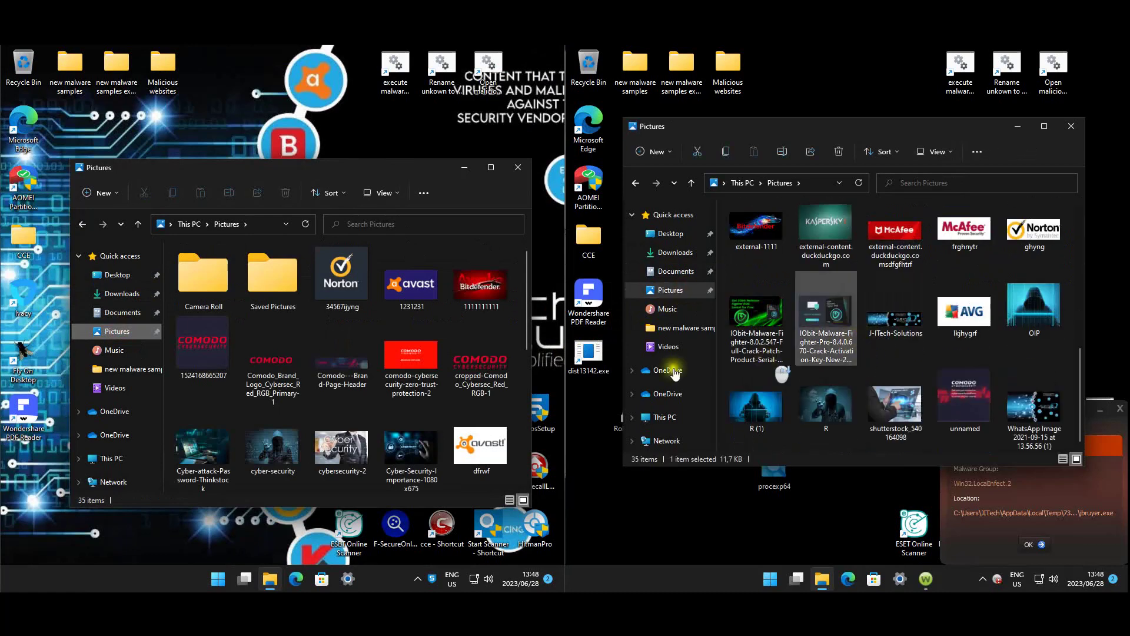
pyautogui.scroll(-5, 478, 310)
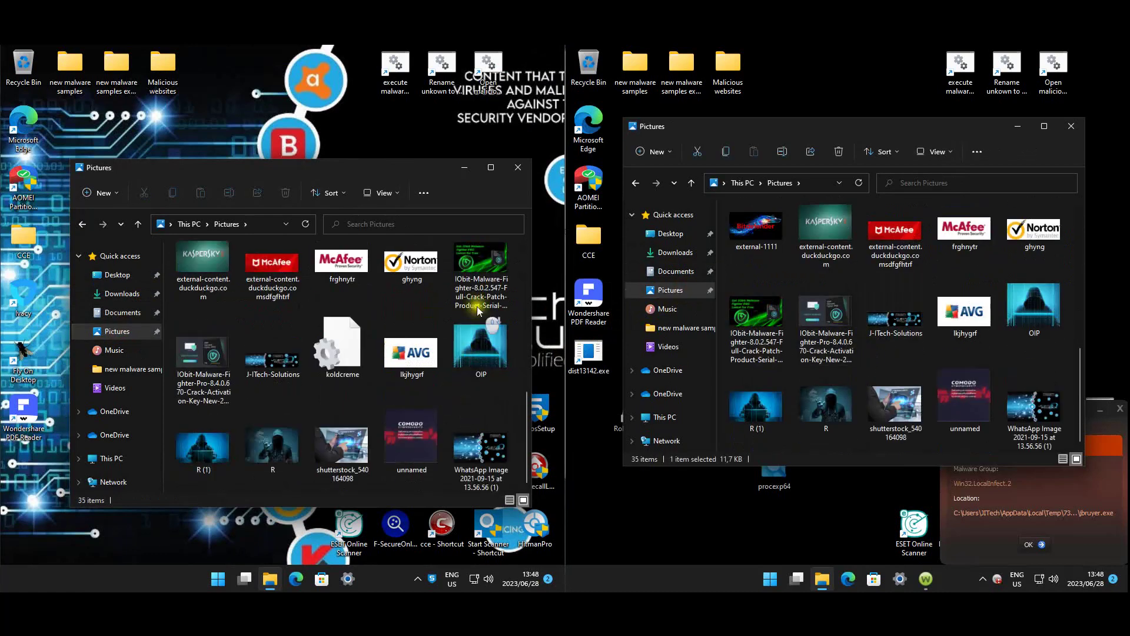
pyautogui.click(518, 167)
pyautogui.click(1074, 127)
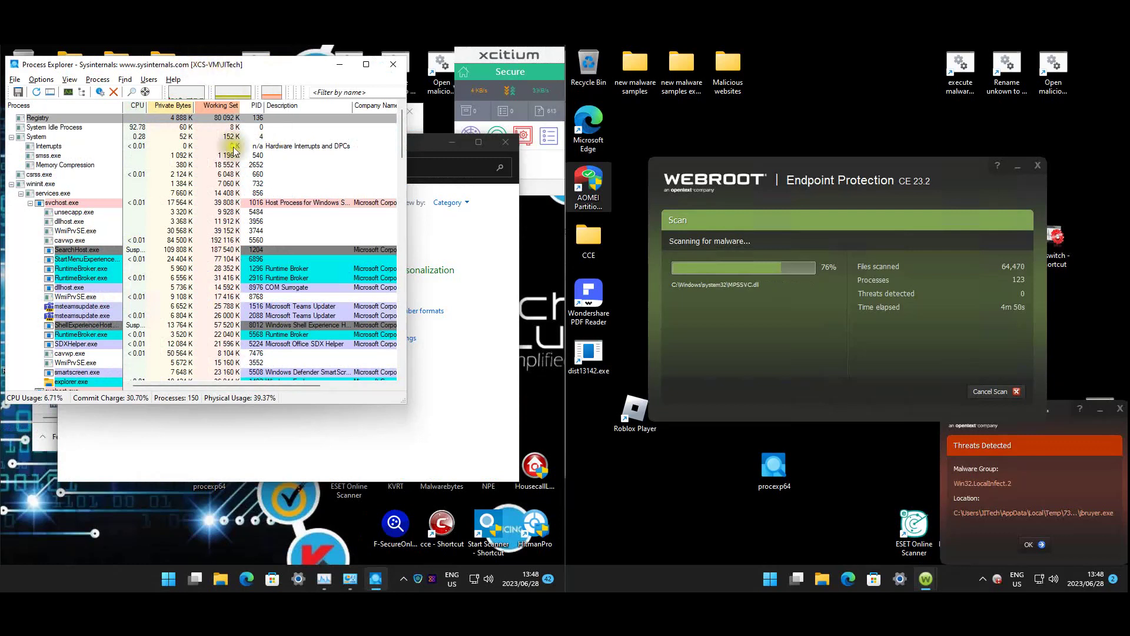
# Examine the full list of running processes in Process Explorer on the Xcitium machine and close Process Explorer
pyautogui.click(352, 385)
pyautogui.moveTo(402, 128); pyautogui.dragTo(405, 192)
pyautogui.moveTo(409, 216); pyautogui.dragTo(395, 347)
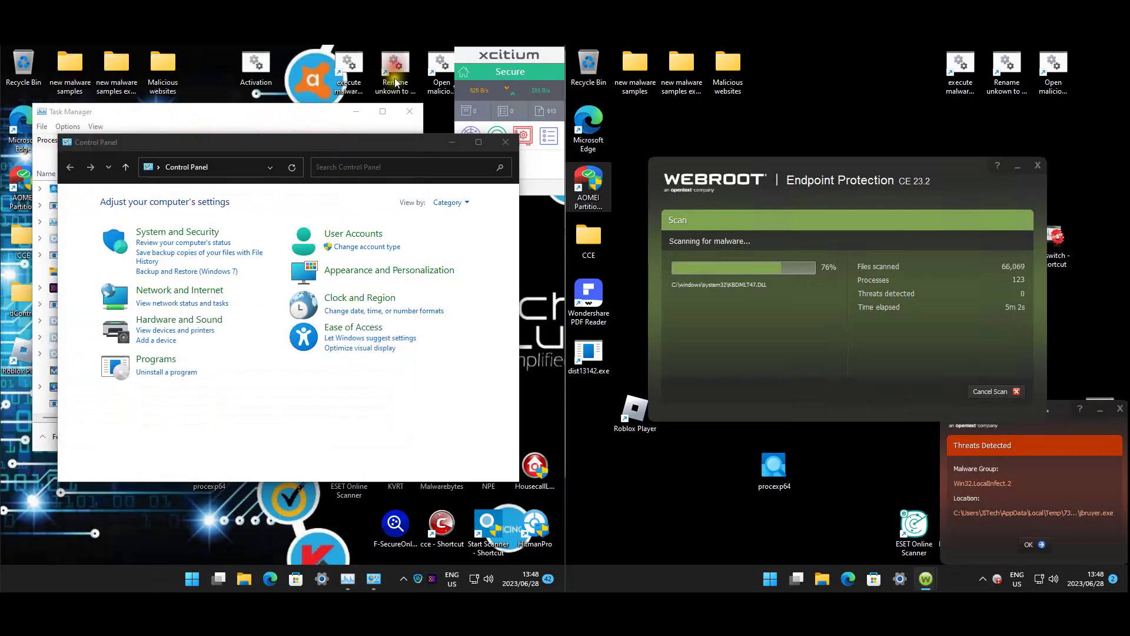
pyautogui.click(393, 64)
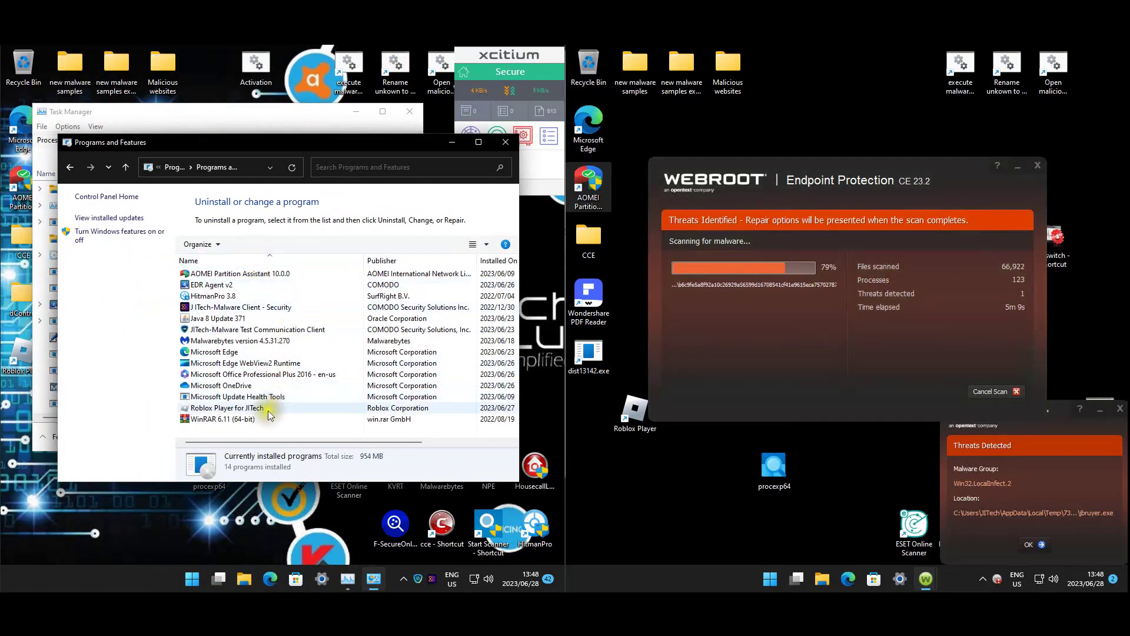
# Check the Roblox Player entry among the Xcitium machine's installed programs and close Programs and Features
pyautogui.click(267, 411)
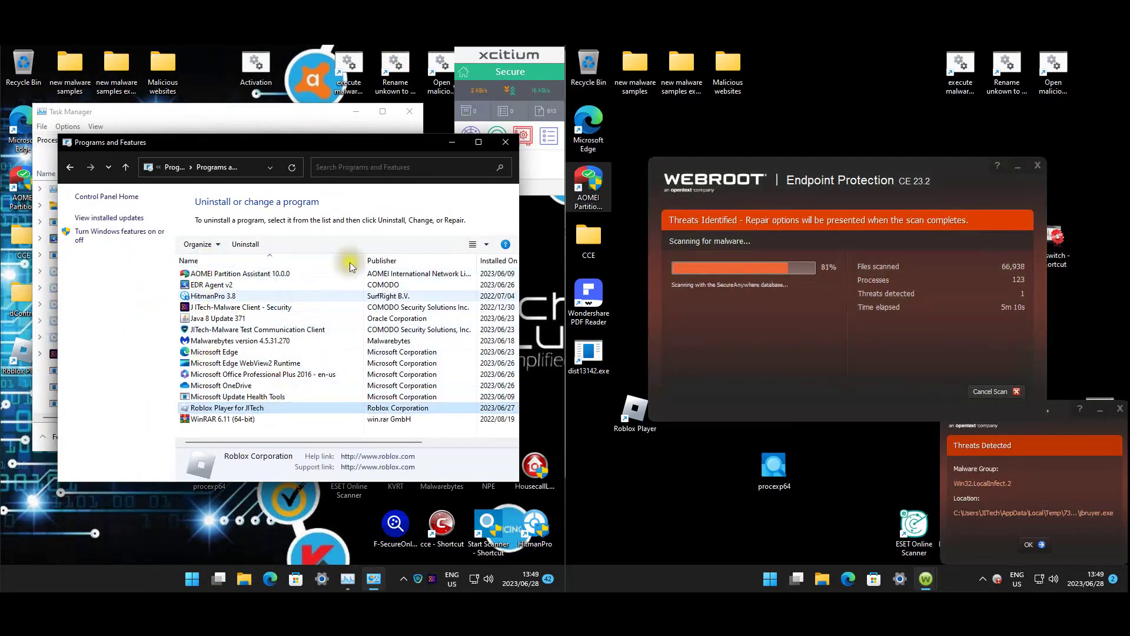
pyautogui.click(505, 142)
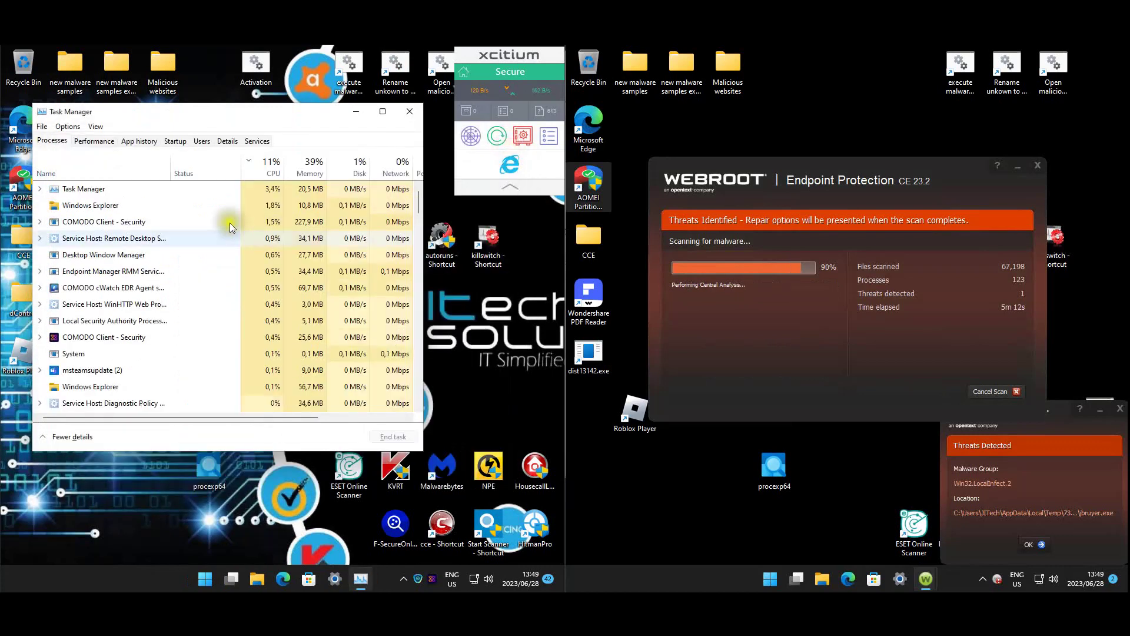
# Examine the Xcitium machine's startup items in Task Manager, including the Microsoft Windows Based entry and NetSupport Client Application, and close Task Manager
pyautogui.click(202, 141)
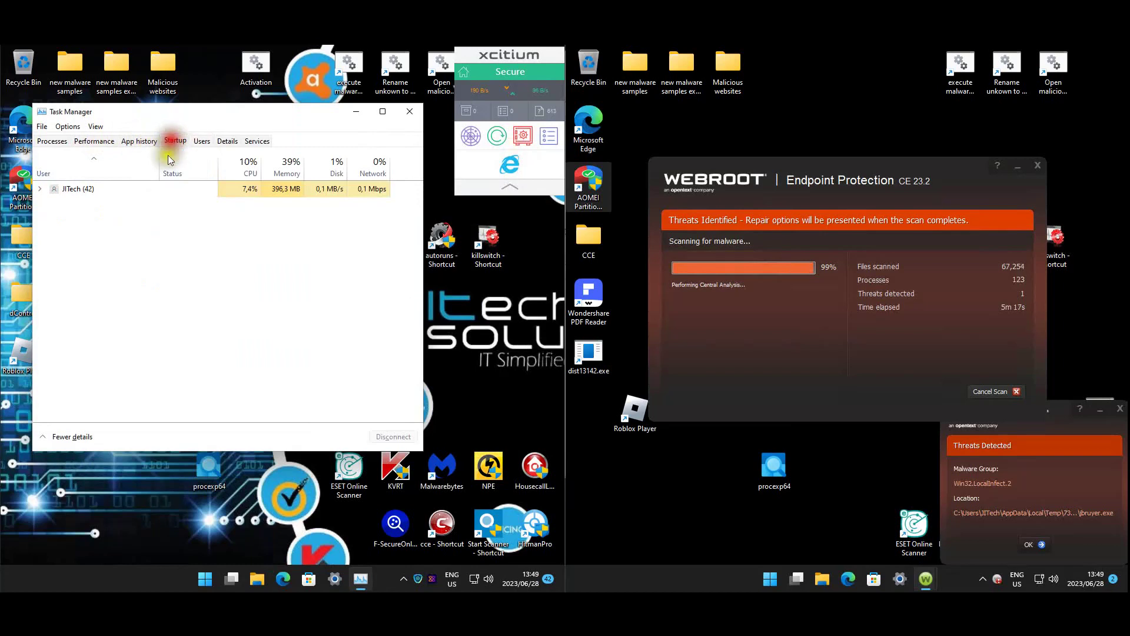
pyautogui.click(175, 142)
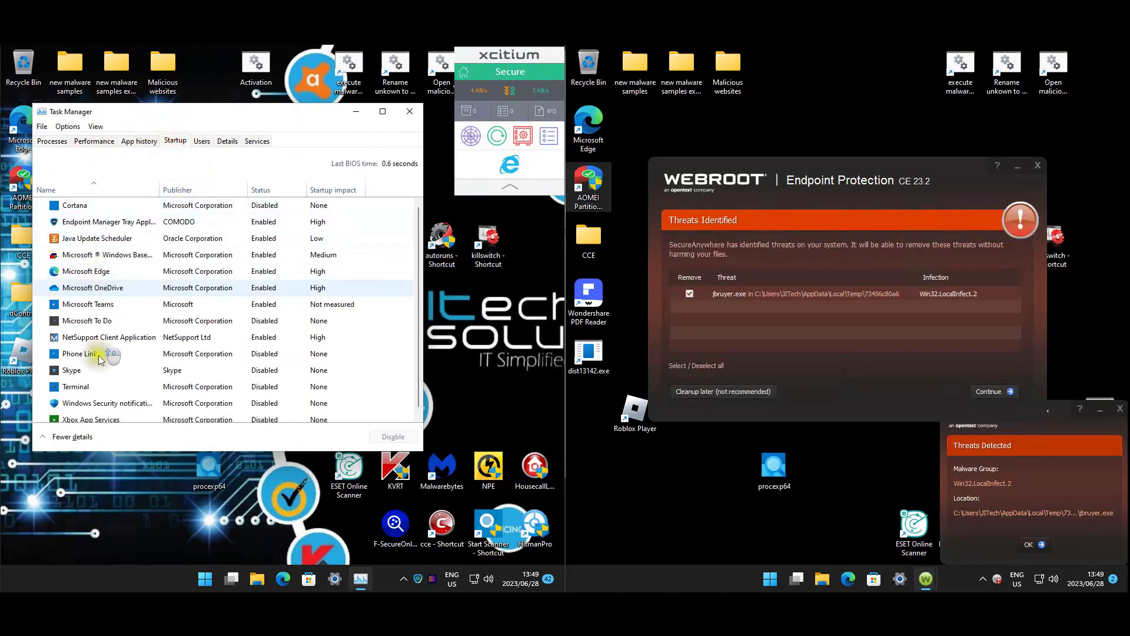
pyautogui.scroll(-1, 101, 383)
pyautogui.scroll(1, 101, 383)
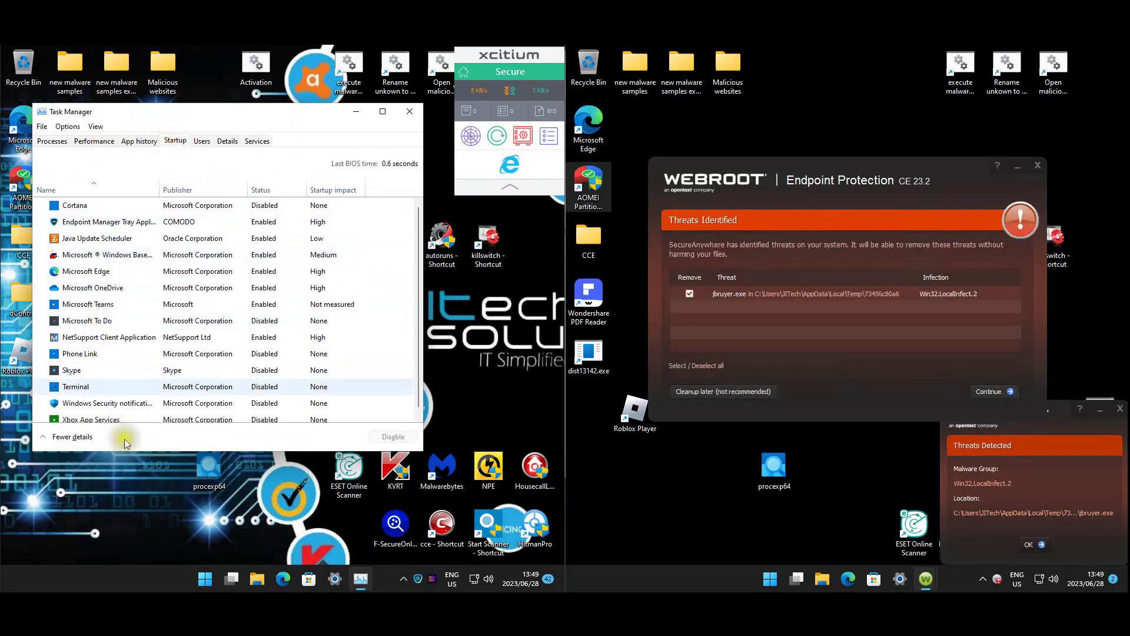
pyautogui.click(130, 304)
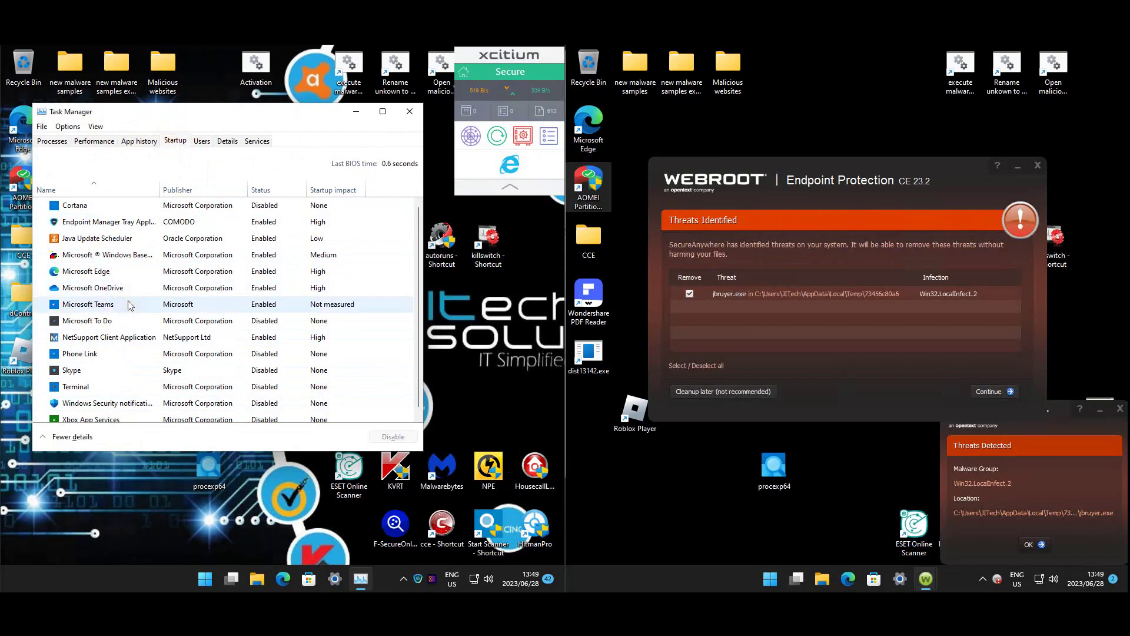
pyautogui.click(100, 259)
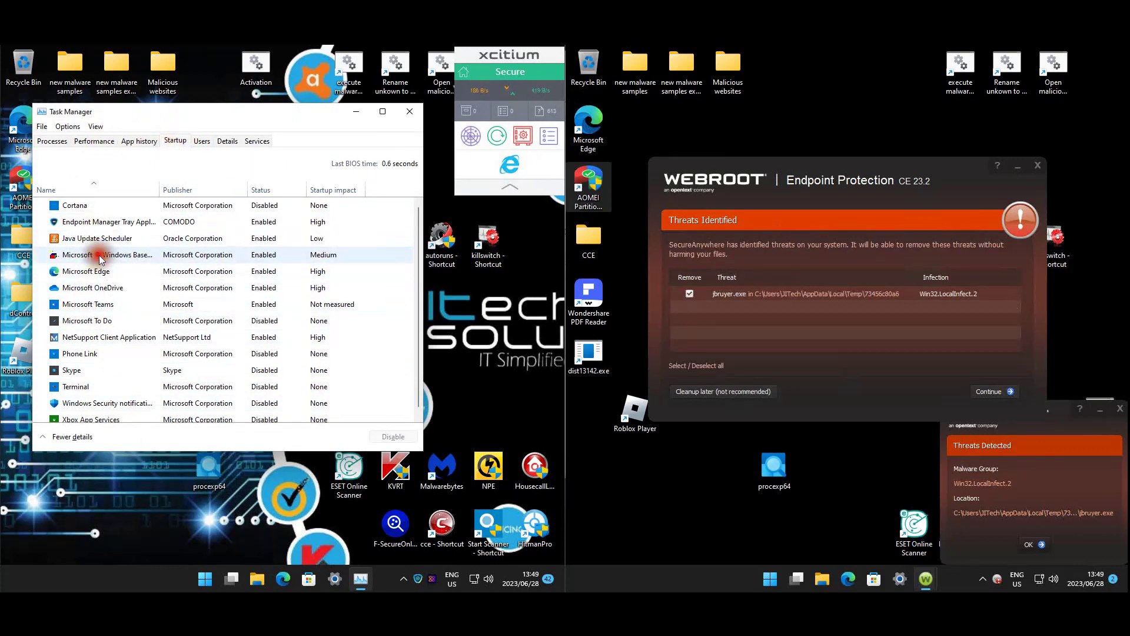
pyautogui.click(102, 259)
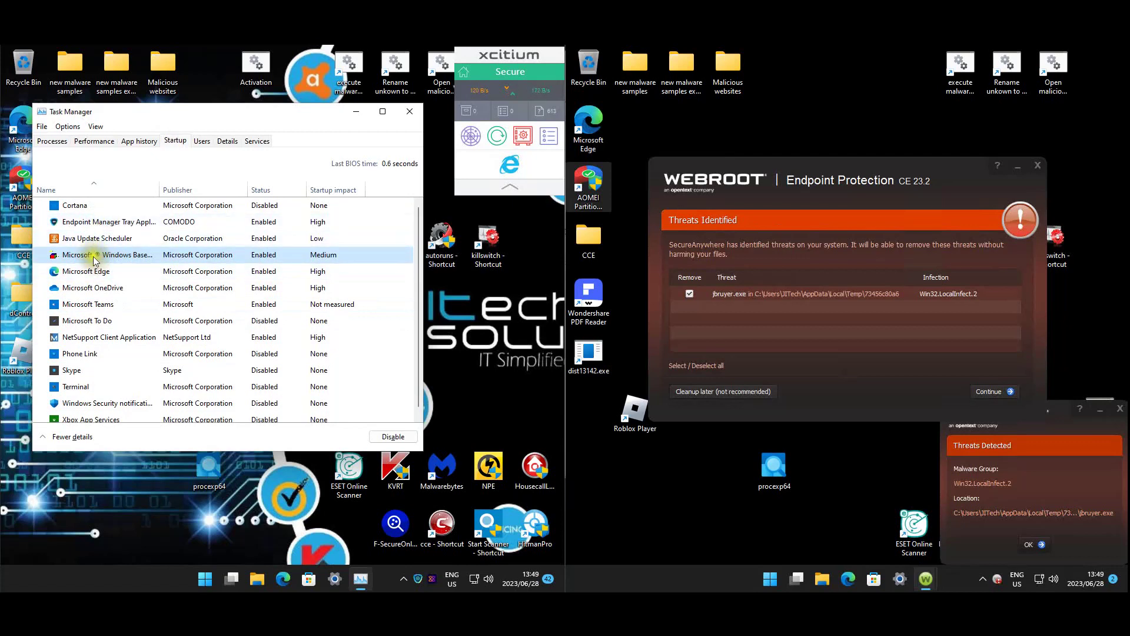
pyautogui.click(99, 338)
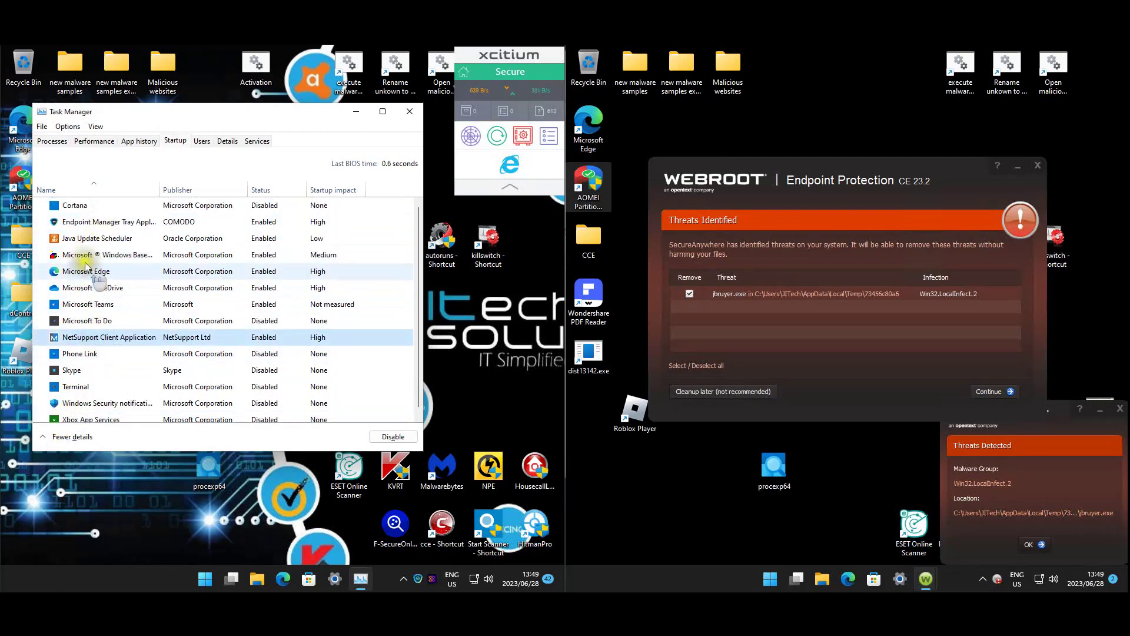
pyautogui.click(410, 111)
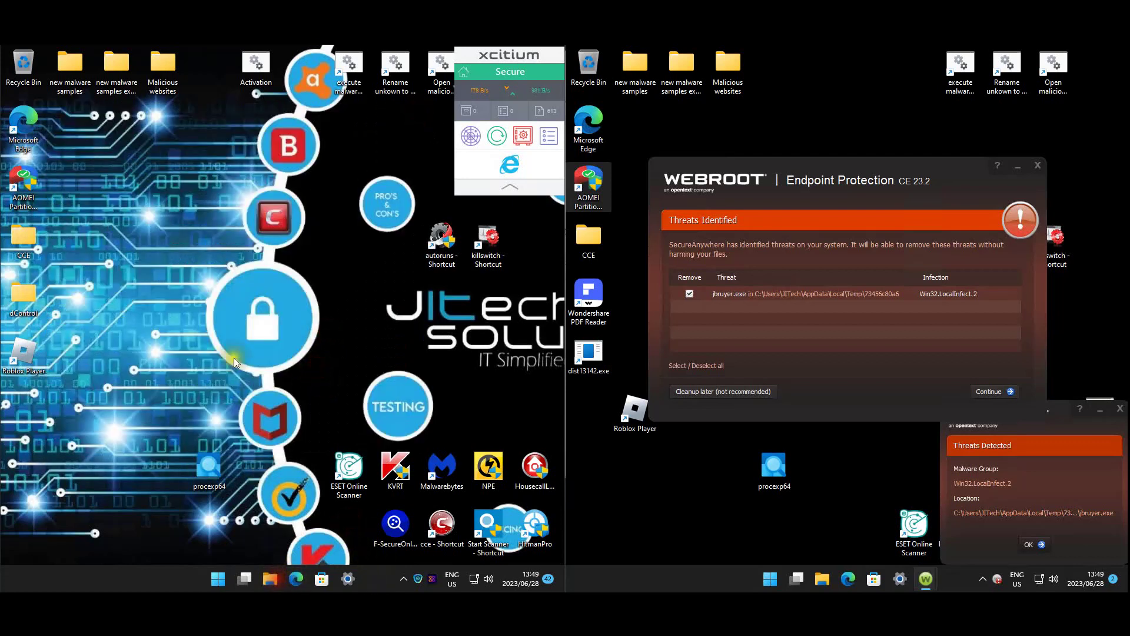
# Examine the Documents and Pictures folders on the Xcitium machine and close File Explorer
pyautogui.press('super+e')
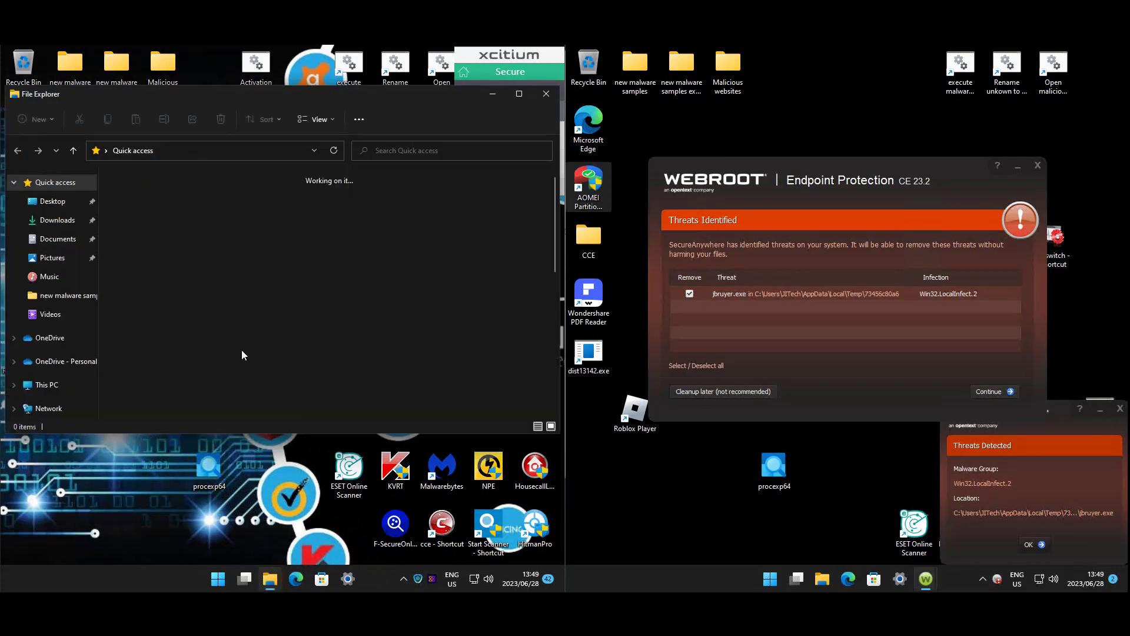
pyautogui.click(65, 242)
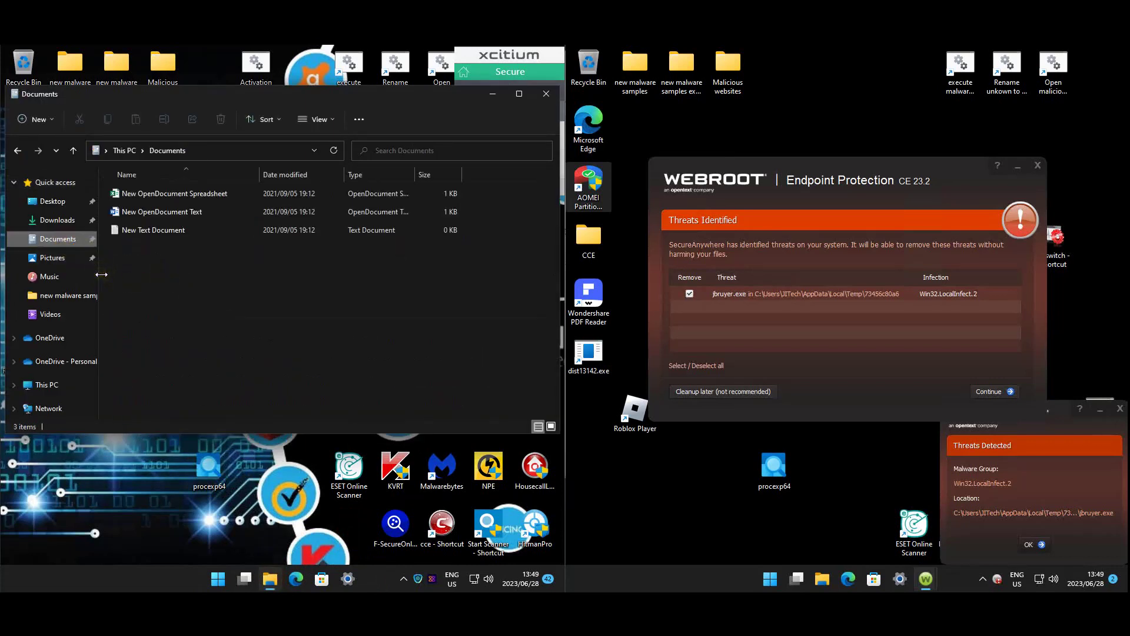
pyautogui.click(63, 260)
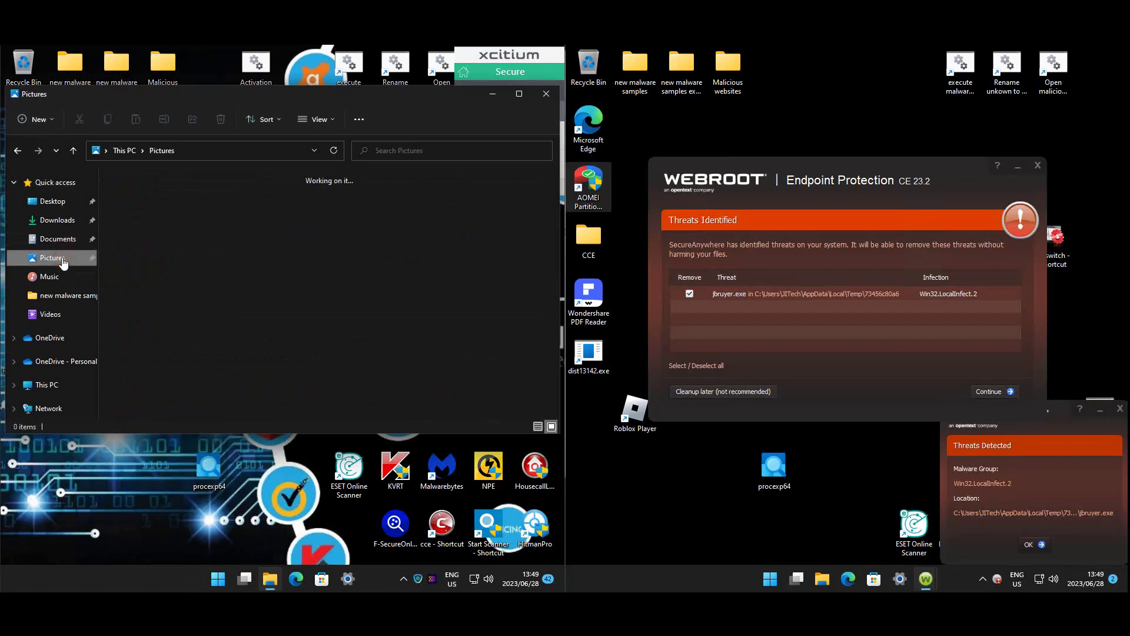
pyautogui.scroll(-3, 412, 166)
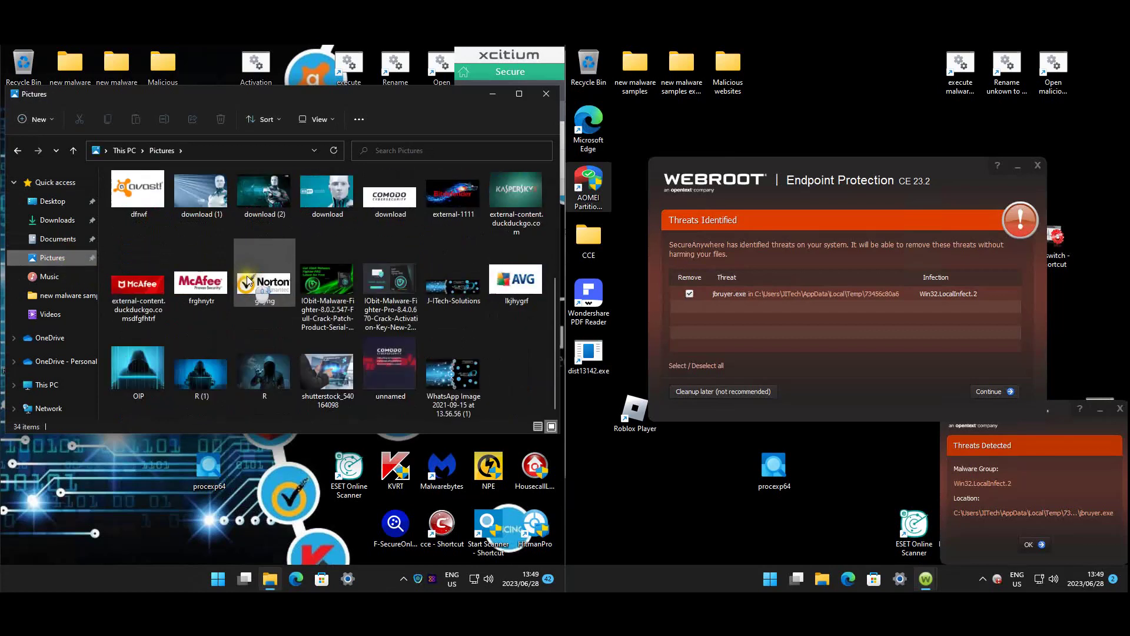
pyautogui.hotkey('alt', 'F4')
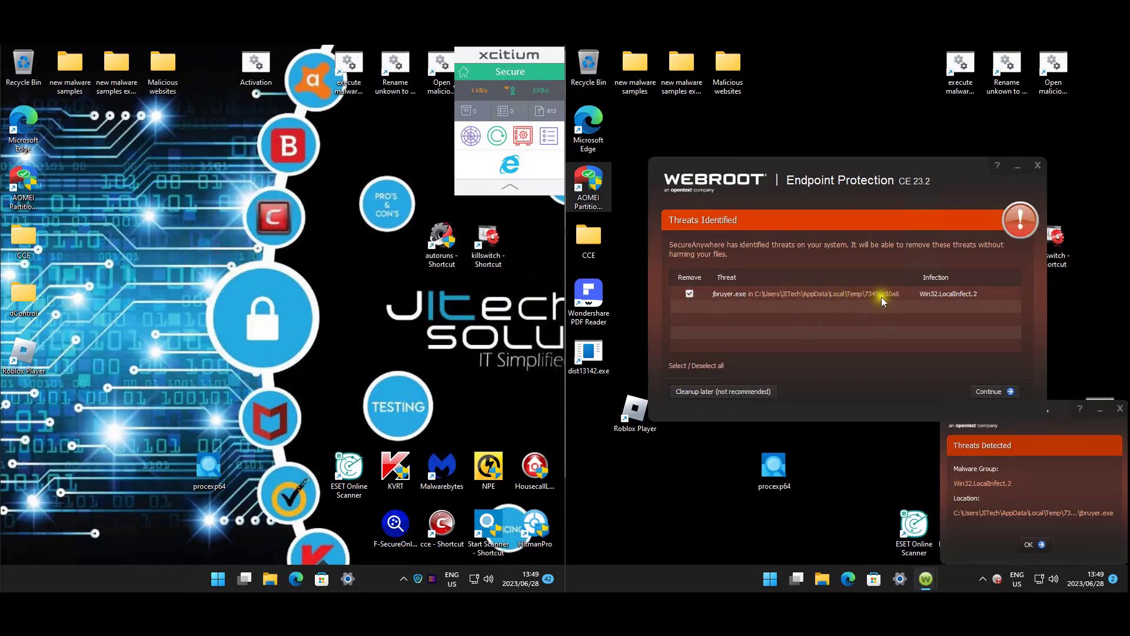
# Remove the identified jbruyer.exe threat with Webroot Endpoint Protection
pyautogui.click(991, 392)
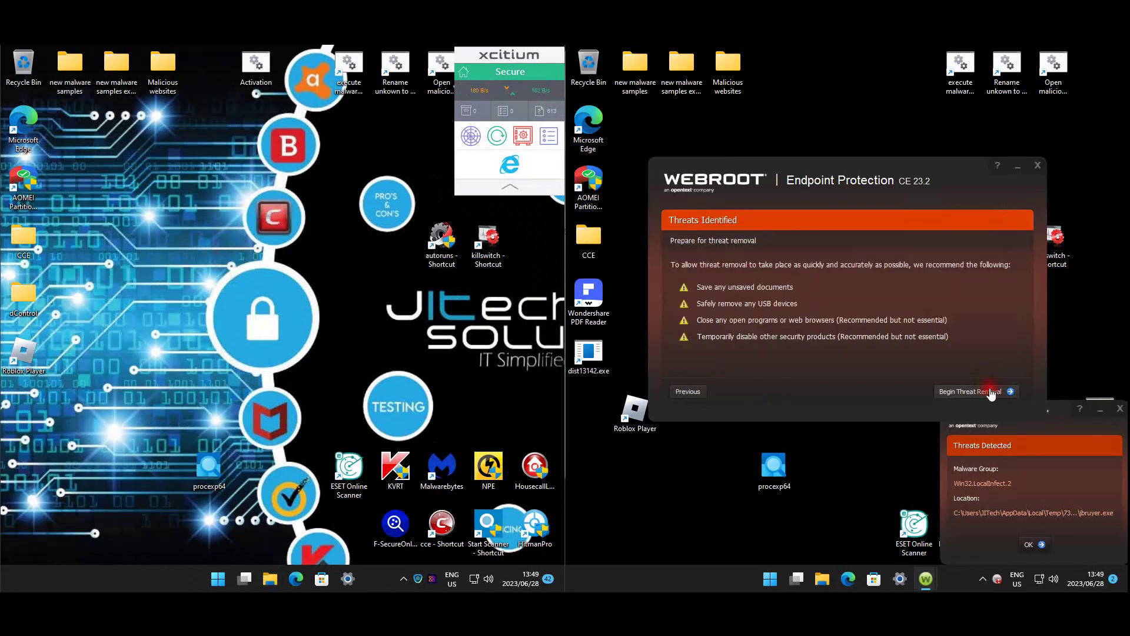
pyautogui.click(991, 393)
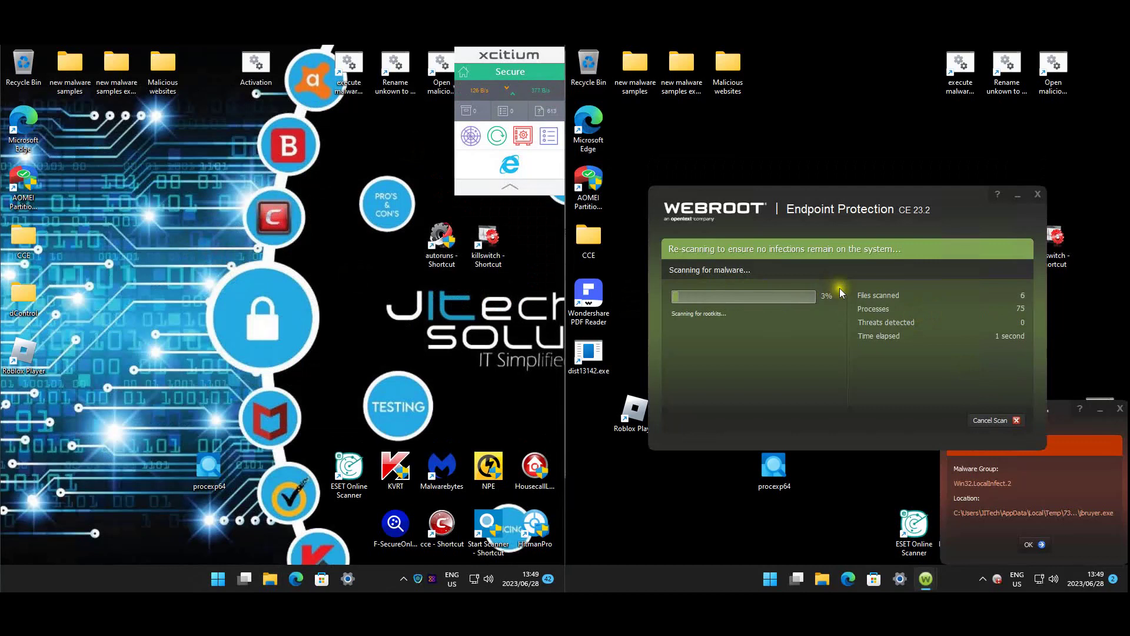
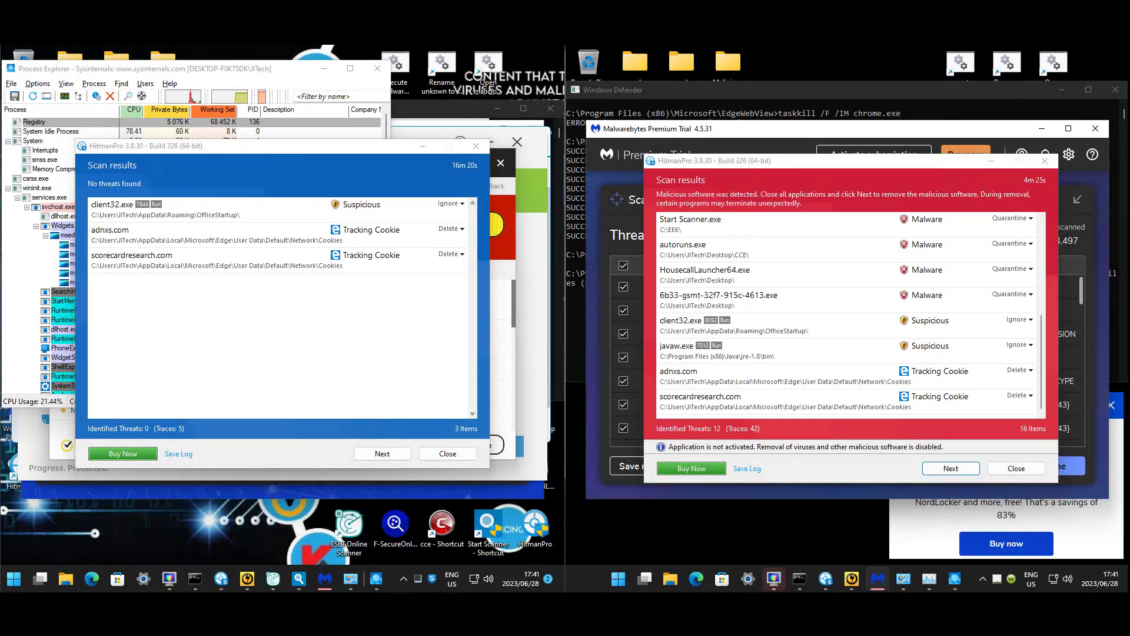
# Examine the HitmanPro scan results on the Sophos machine, including the client32.exe and adnxs.com entries
pyautogui.click(371, 371)
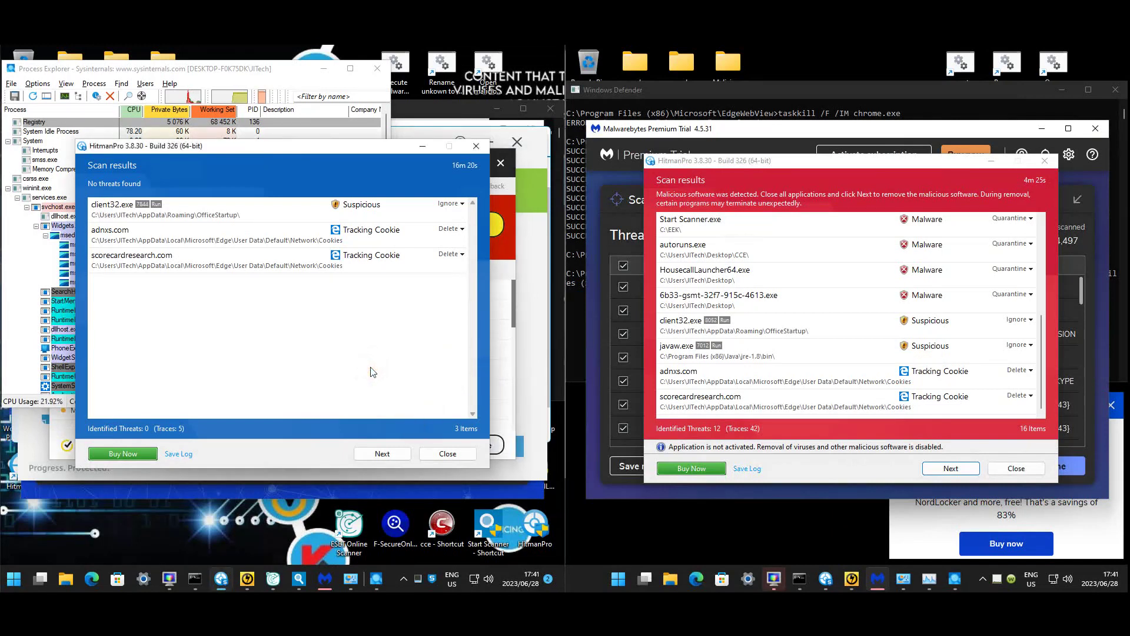
pyautogui.click(176, 215)
pyautogui.click(224, 235)
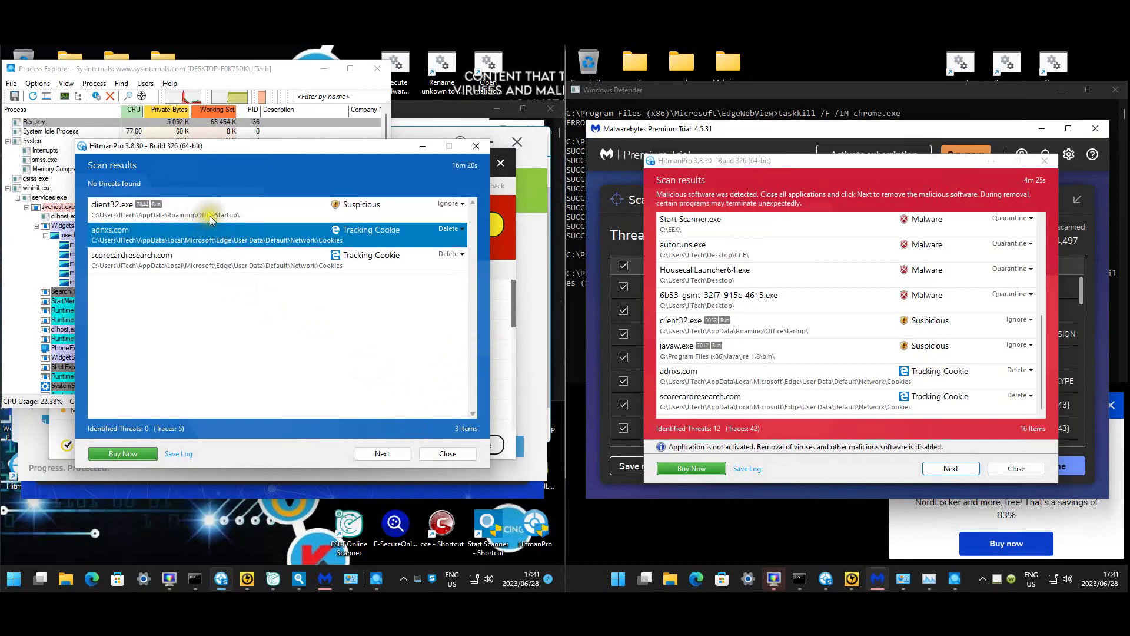
pyautogui.click(223, 207)
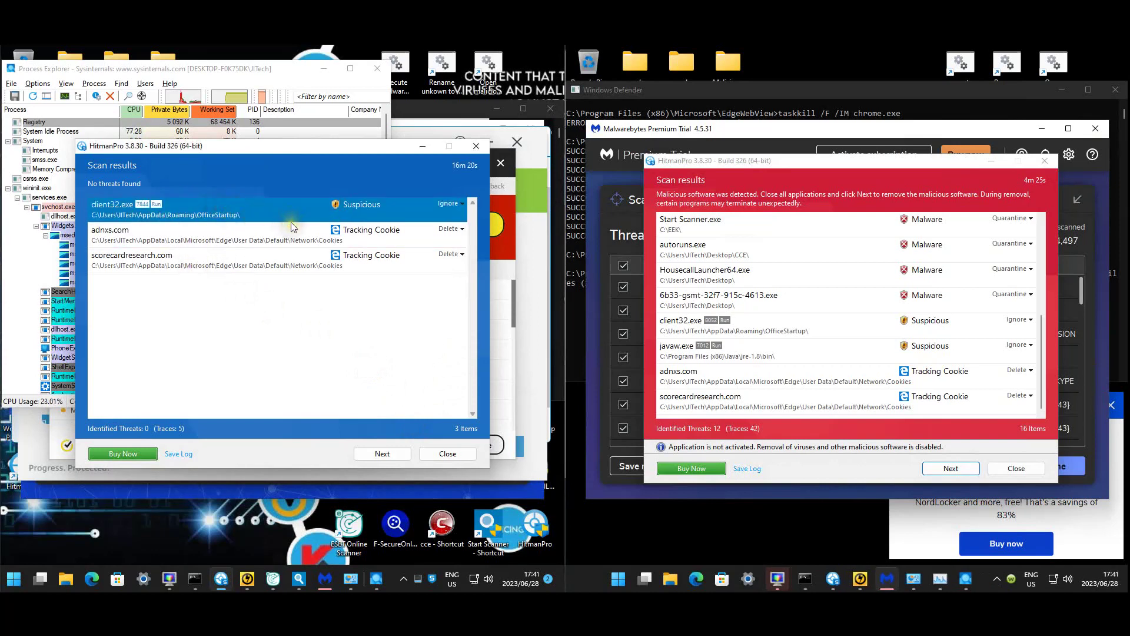
pyautogui.click(241, 238)
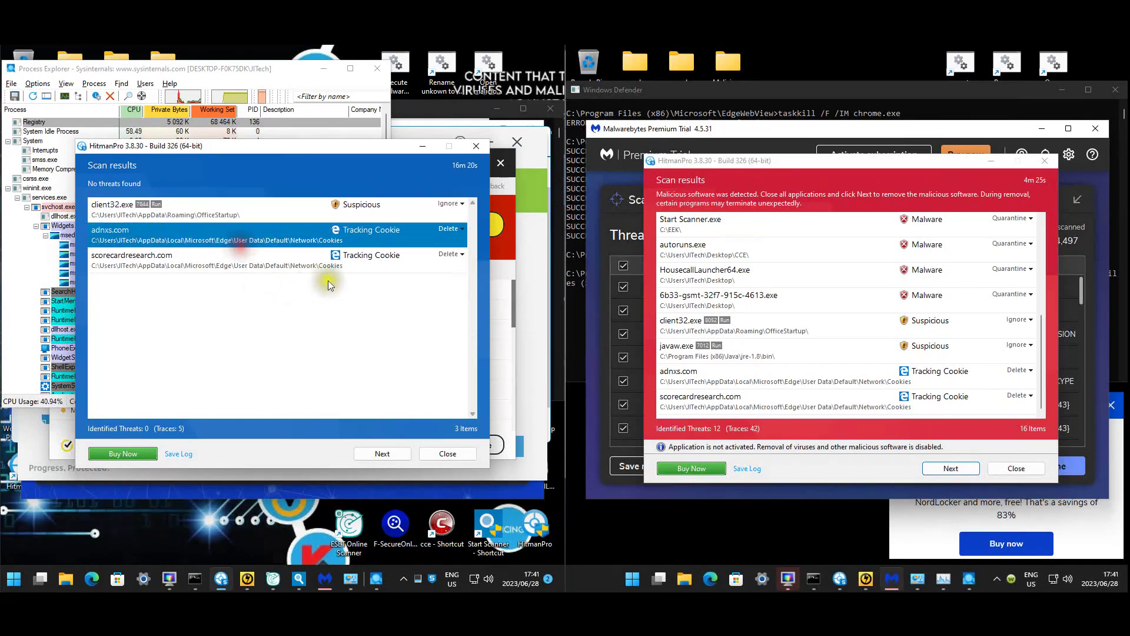
# Review the HitmanPro detections on the Webroot machine, and dismiss the NordLocker offer to check the Start Scanner desktop shortcut
pyautogui.click(876, 189)
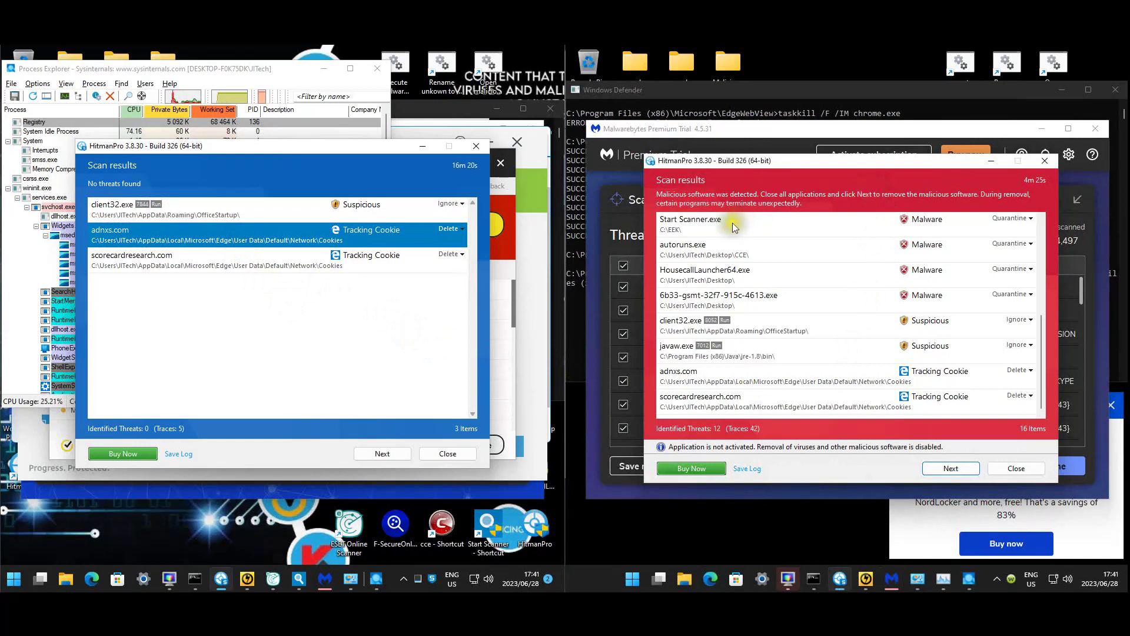
pyautogui.moveTo(1044, 341); pyautogui.dragTo(1050, 223)
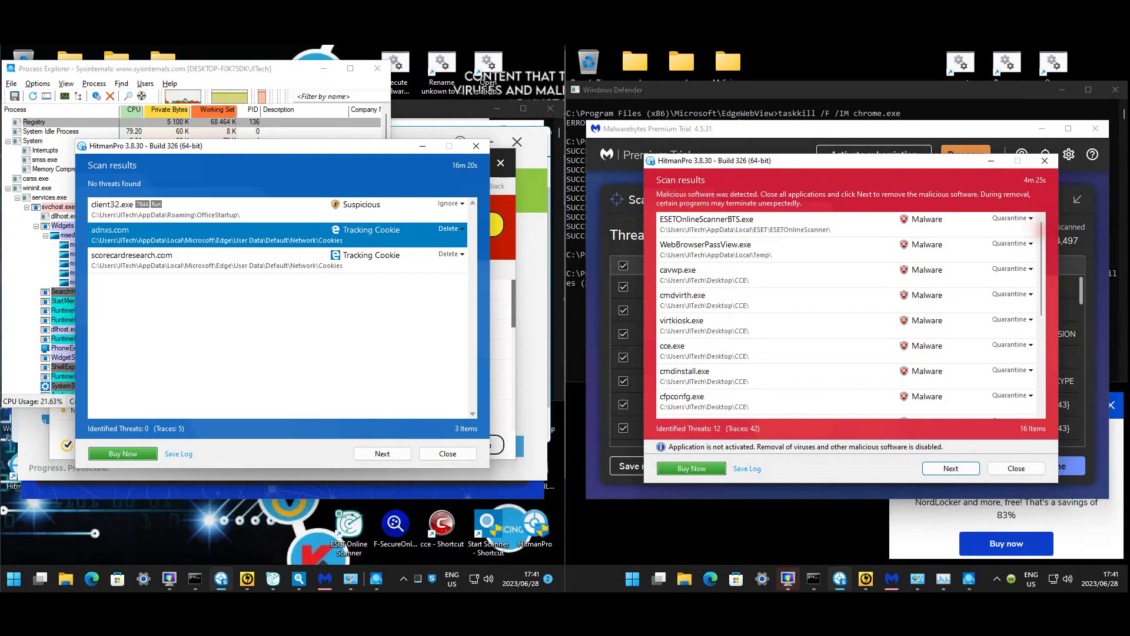
pyautogui.click(1119, 410)
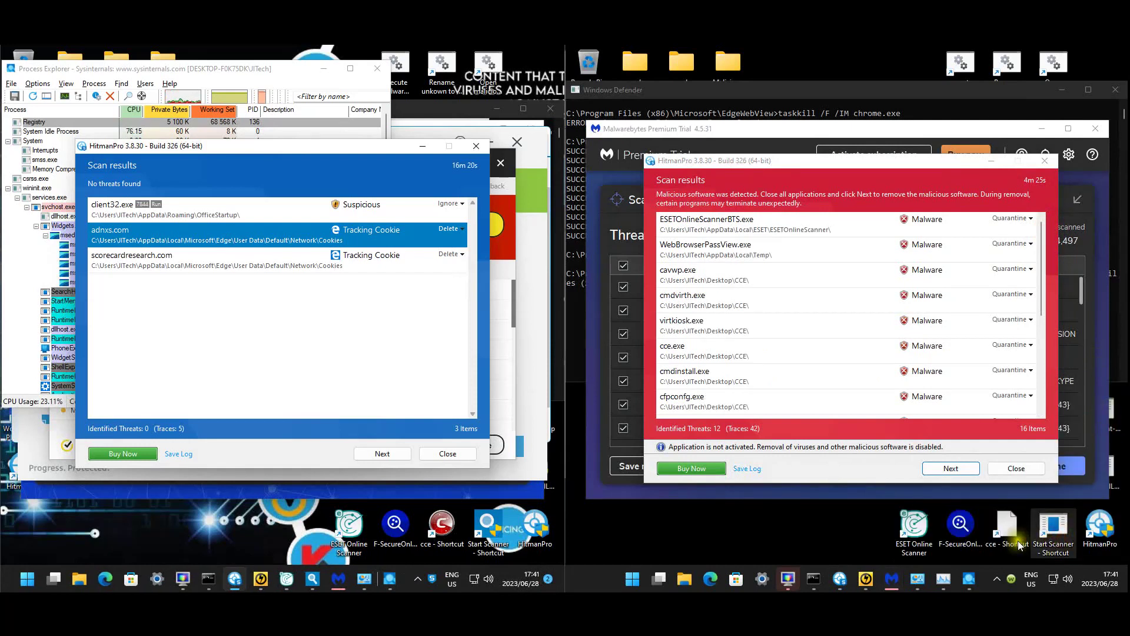
pyautogui.click(1054, 532)
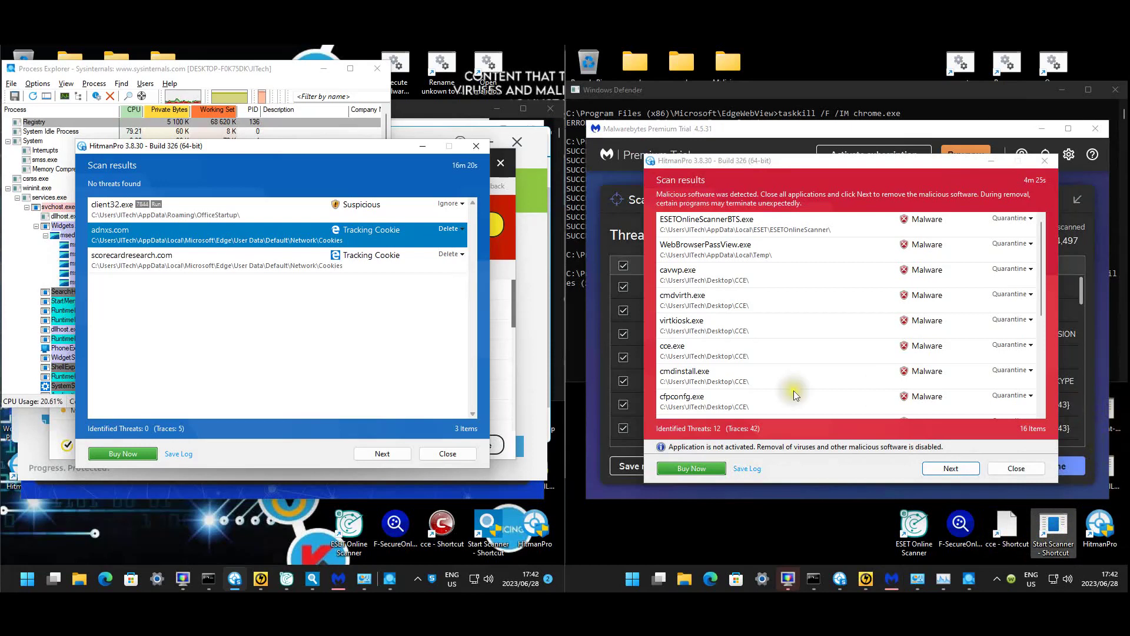
# Review the remaining HitmanPro detections on the Webroot machine, and close HitmanPro on both machines
pyautogui.click(1043, 240)
pyautogui.moveTo(1044, 241); pyautogui.dragTo(1040, 281)
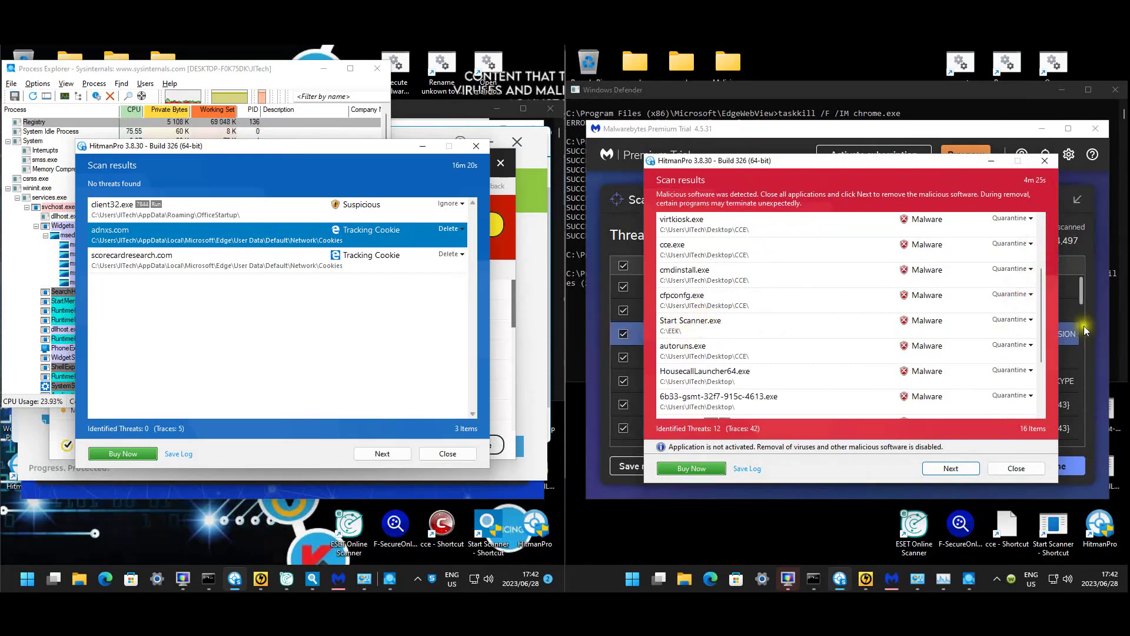
pyautogui.moveTo(1041, 311); pyautogui.dragTo(1042, 377)
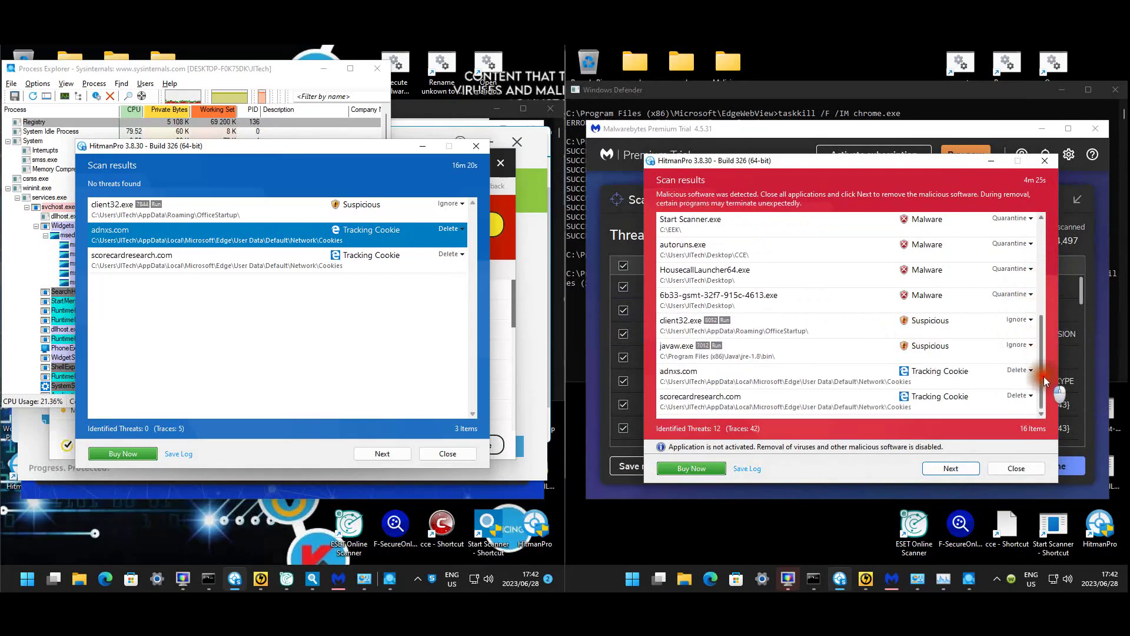
pyautogui.click(1012, 469)
pyautogui.click(437, 454)
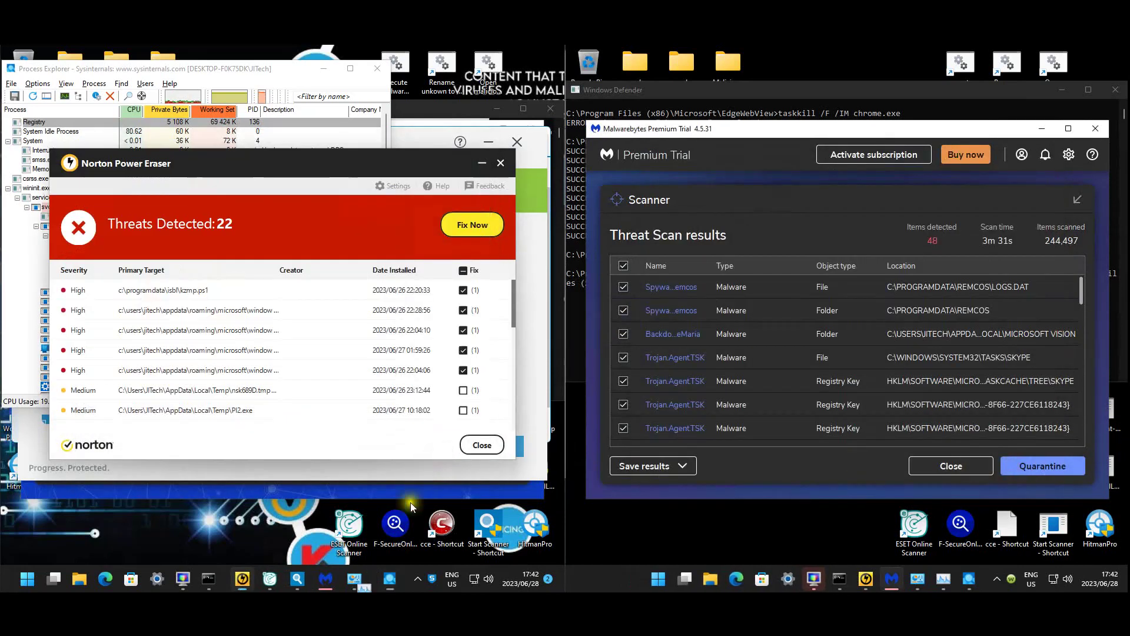
# Examine the Norton Power Eraser detections on the Sophos machine through to the end of the list
pyautogui.moveTo(242, 579)
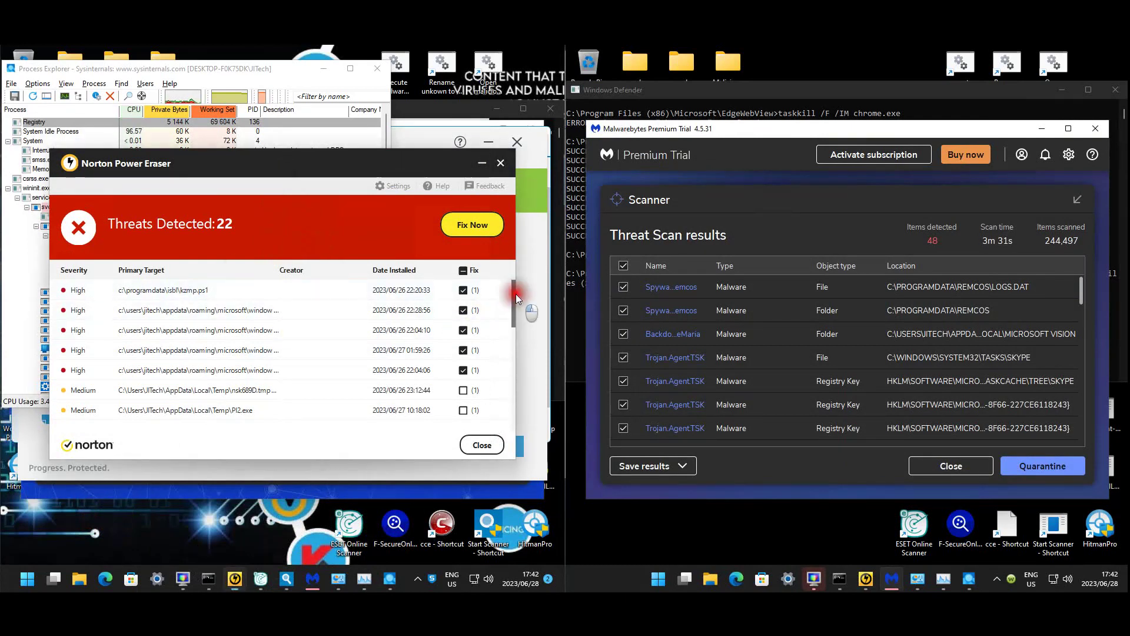
pyautogui.click(237, 312)
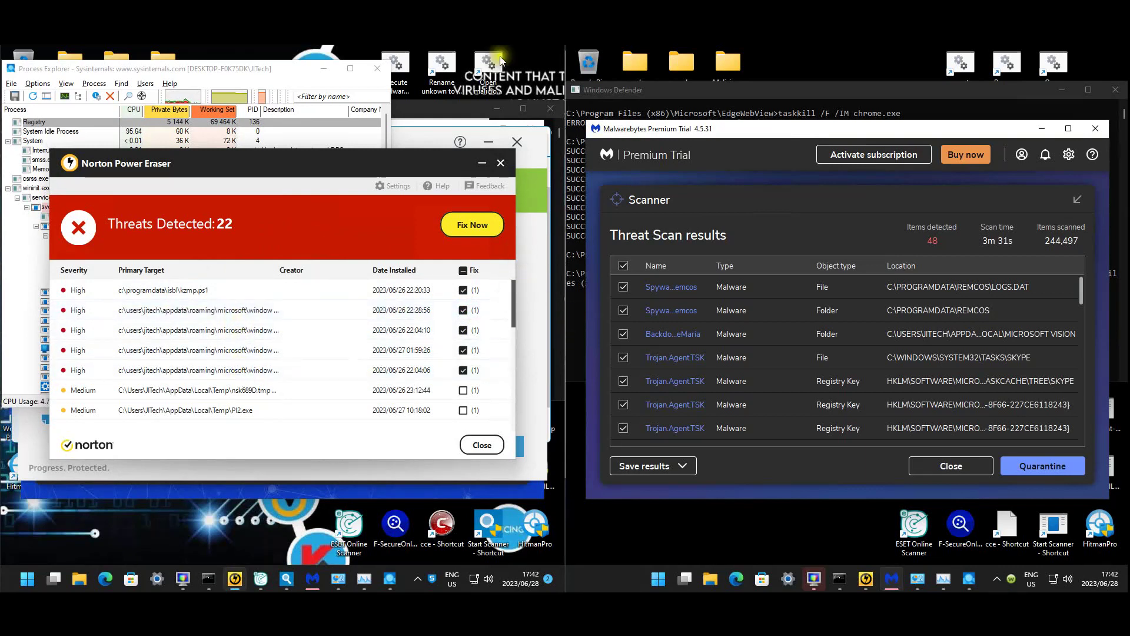
pyautogui.moveTo(514, 295); pyautogui.dragTo(510, 426)
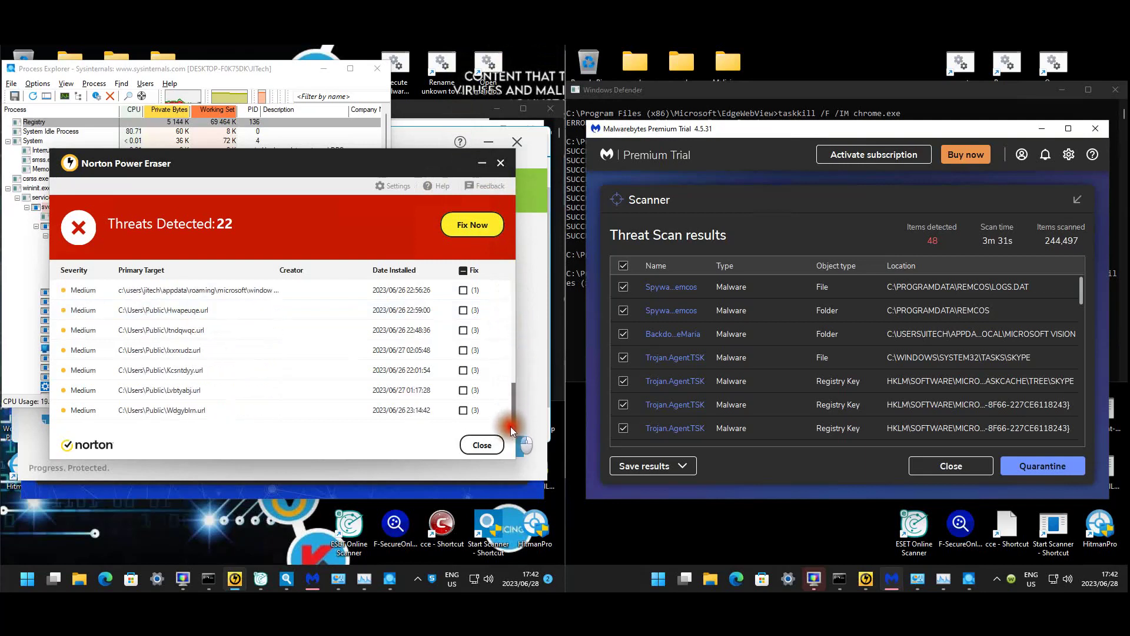
# Examine the Norton Power Eraser detections on the Webroot machine, and exit Norton Power Eraser on both machines
pyautogui.click(865, 579)
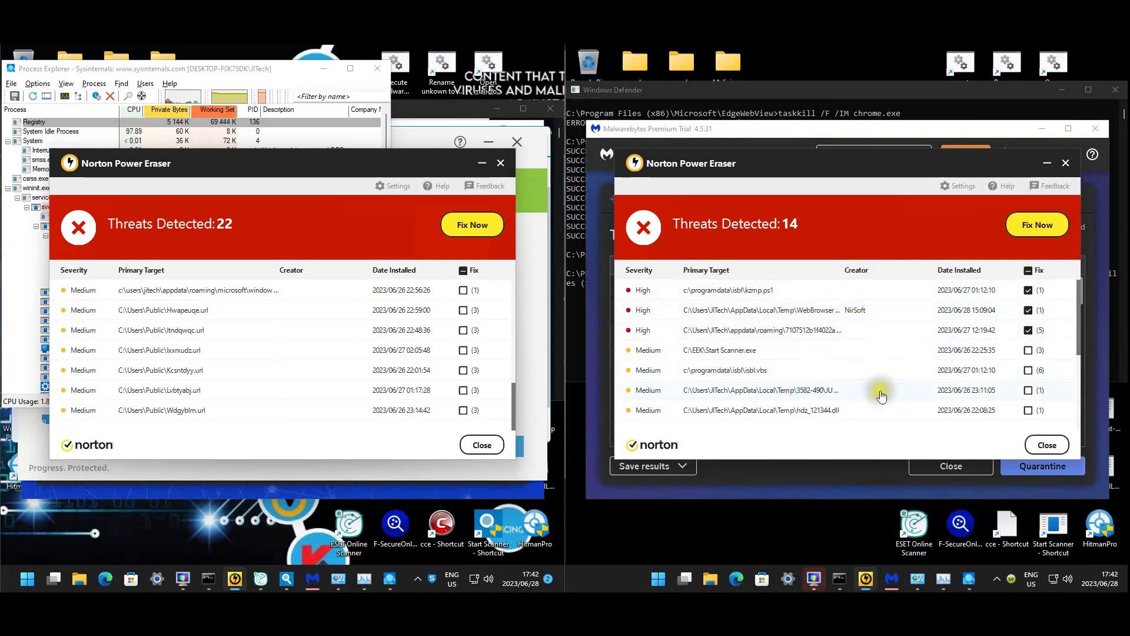
pyautogui.moveTo(1085, 292); pyautogui.dragTo(1071, 406)
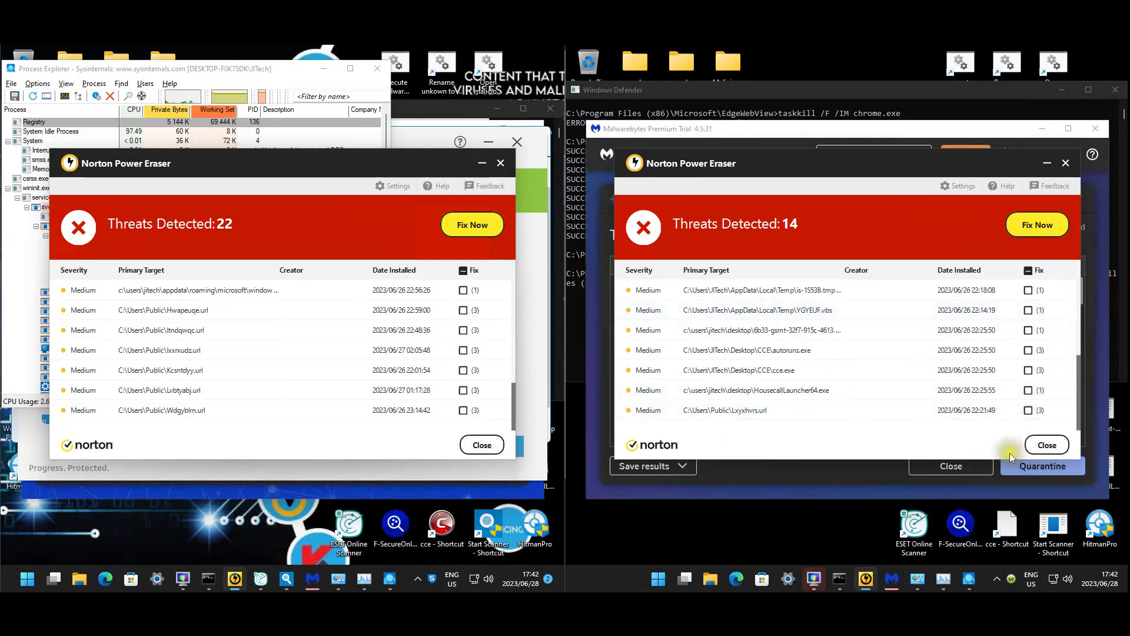
pyautogui.click(1048, 445)
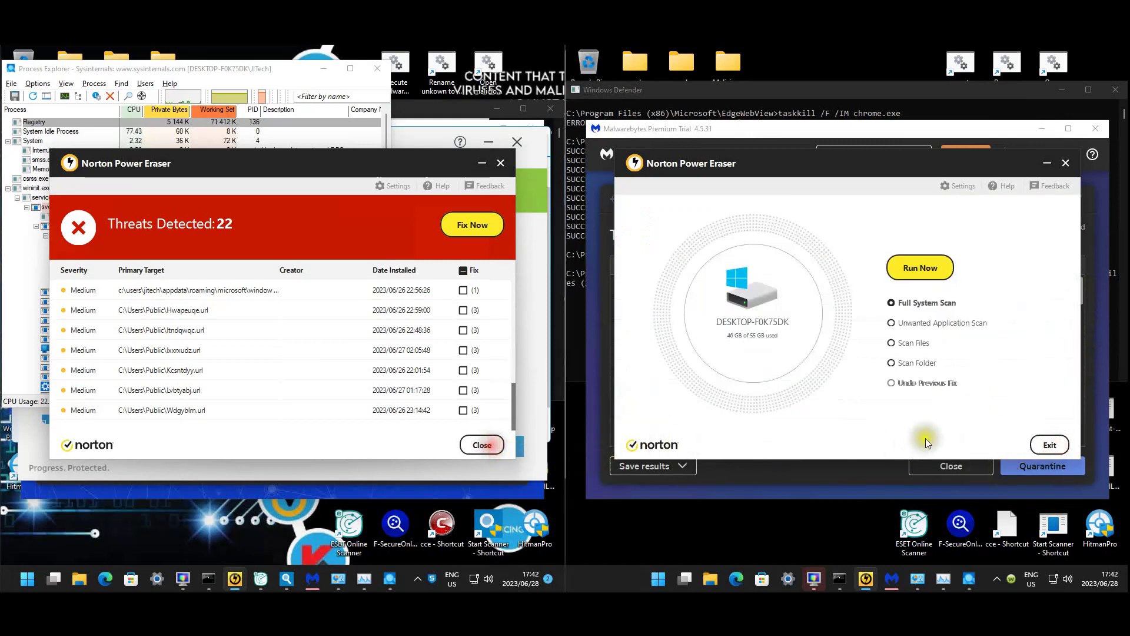
pyautogui.click(482, 445)
pyautogui.click(1050, 444)
pyautogui.click(485, 445)
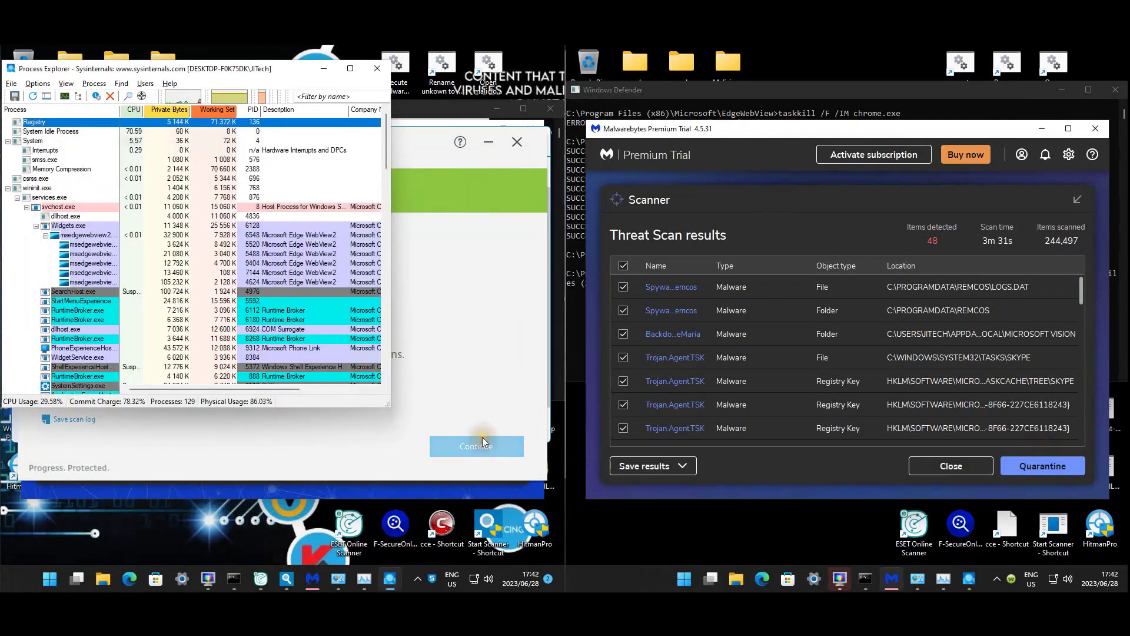
# Check the ESET Online Scanner result on the Sophos machine and close the application without submitting an email address
pyautogui.click(465, 278)
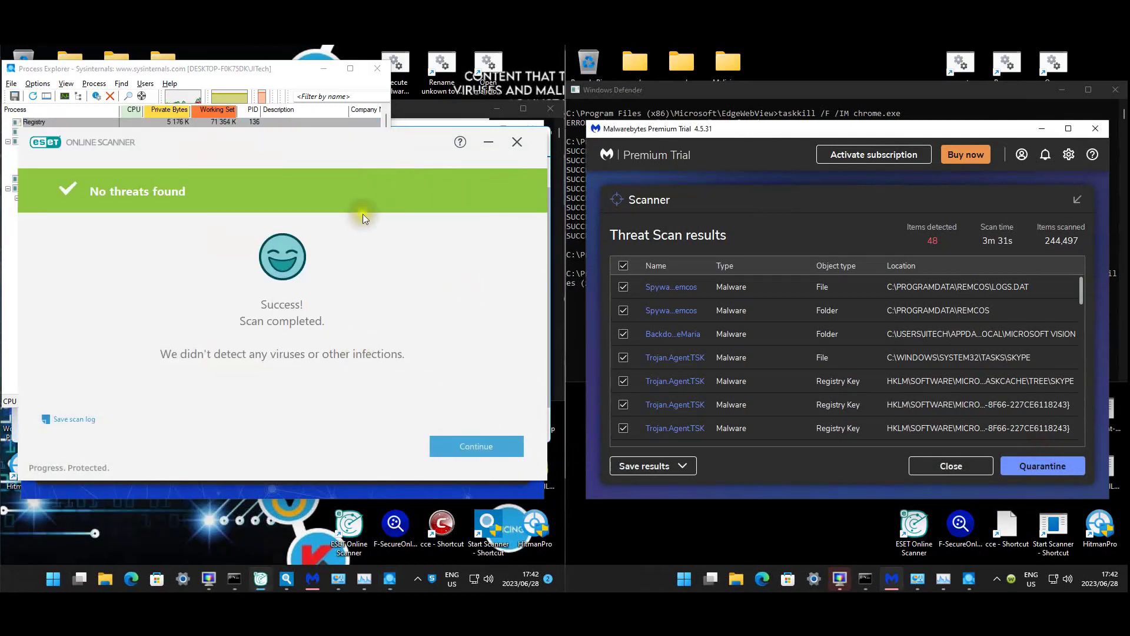
pyautogui.click(515, 144)
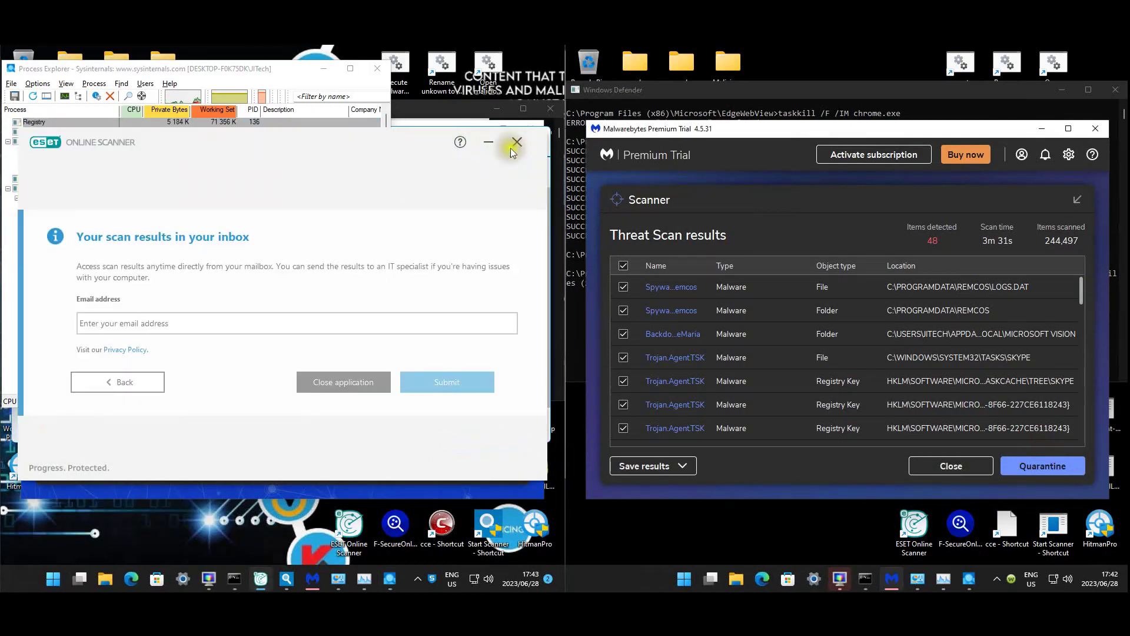
pyautogui.click(342, 386)
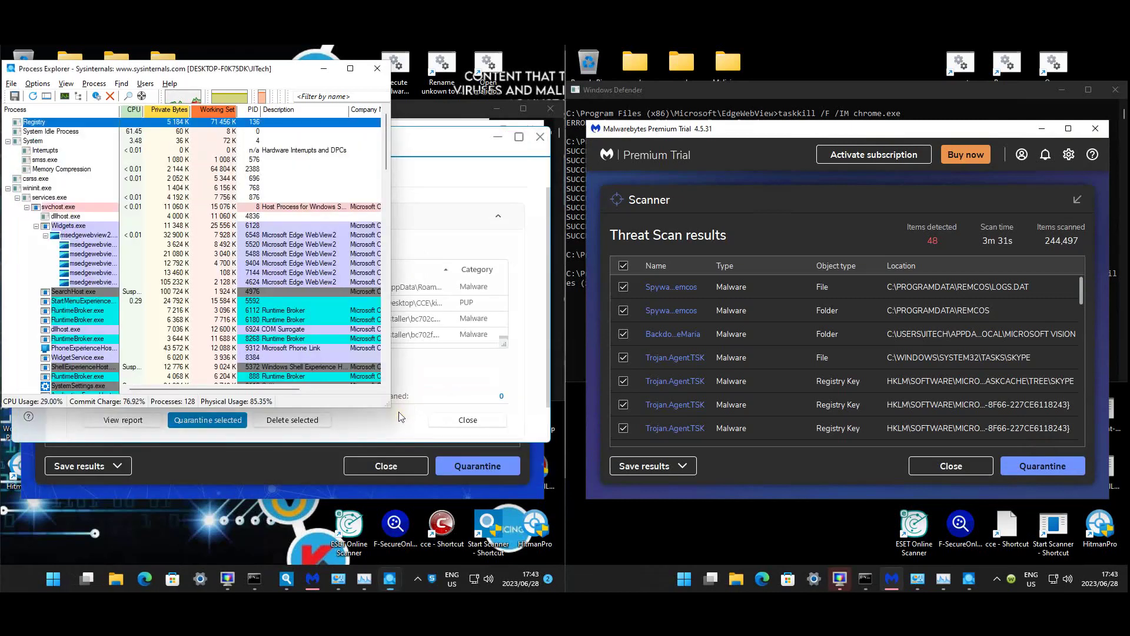
pyautogui.click(823, 538)
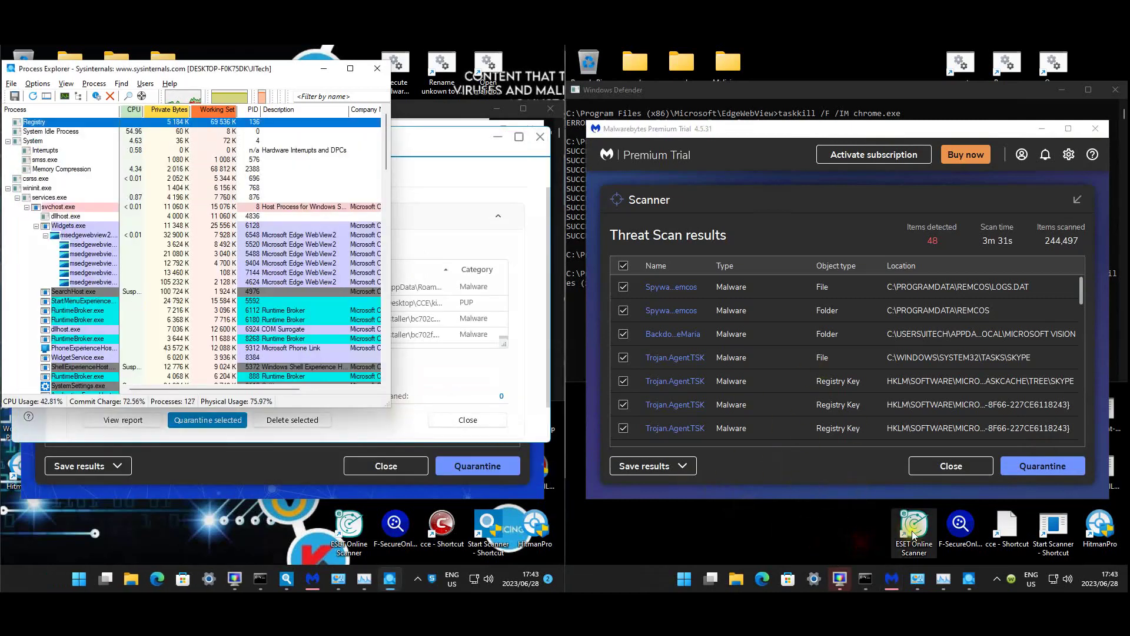
# Examine the Emsisoft Emergency Kit scan results on the Sophos machine, including the MalCert-S.QO entries in the Ivacy folder
pyautogui.click(443, 174)
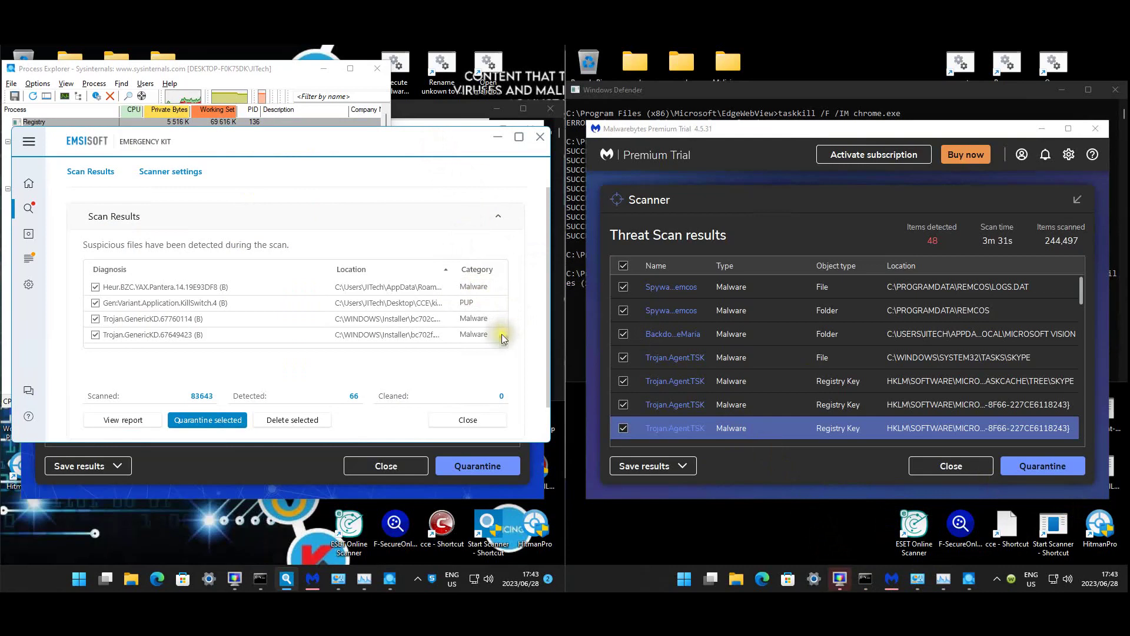
pyautogui.moveTo(507, 334); pyautogui.dragTo(504, 257)
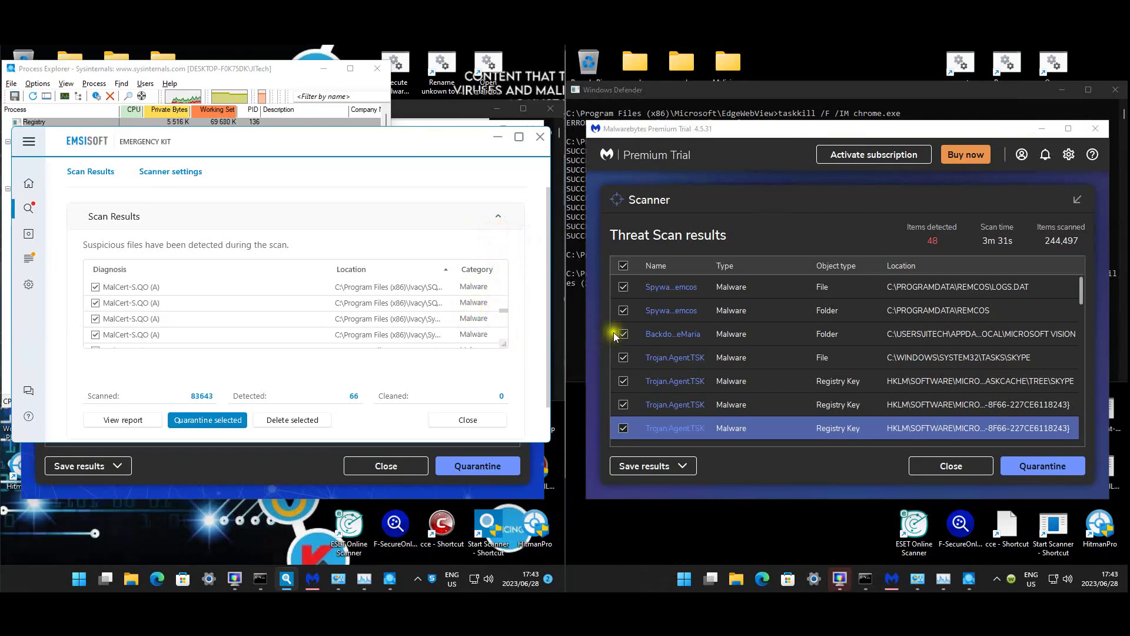
pyautogui.click(512, 359)
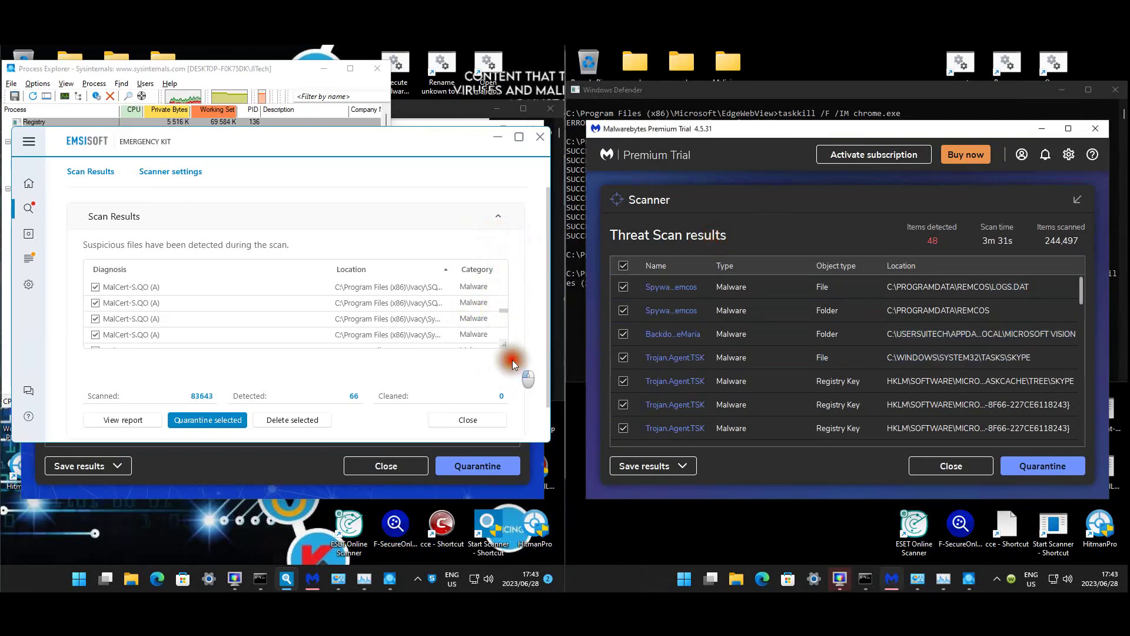
pyautogui.scroll(-1, 508, 341)
pyautogui.scroll(-1, 503, 310)
pyautogui.moveTo(505, 291); pyautogui.dragTo(510, 242)
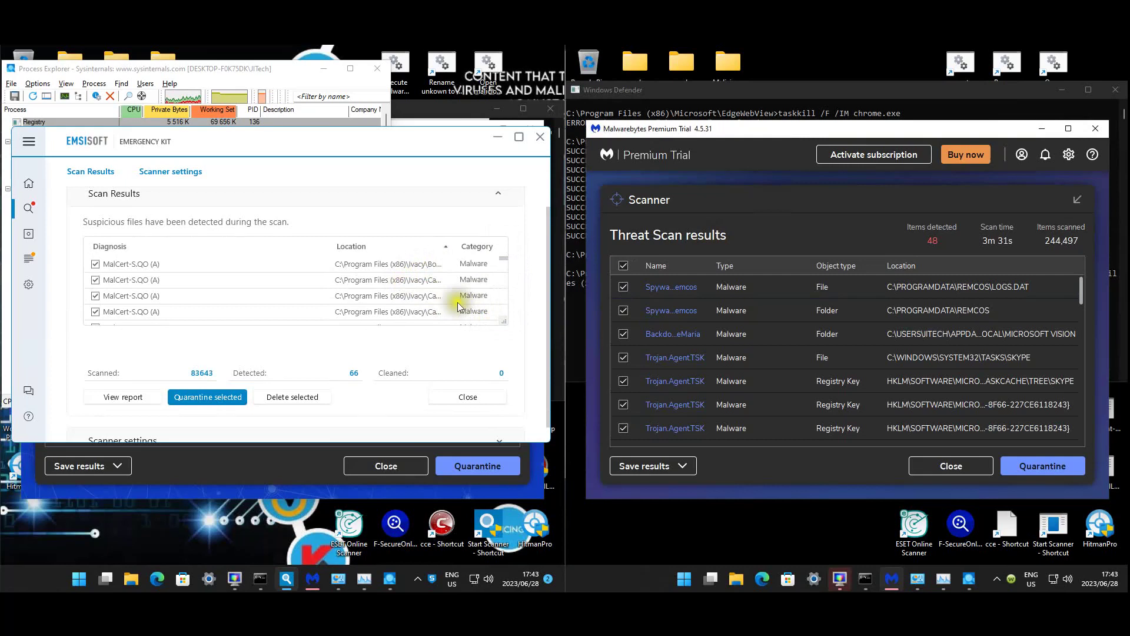
# Review the remaining Emsisoft detections in the ProgramData, AppData and Windows Installer folders, and close Emergency Kit
pyautogui.scroll(-2, 430, 308)
pyautogui.scroll(-1, 460, 300)
pyautogui.scroll(-1, 460, 300)
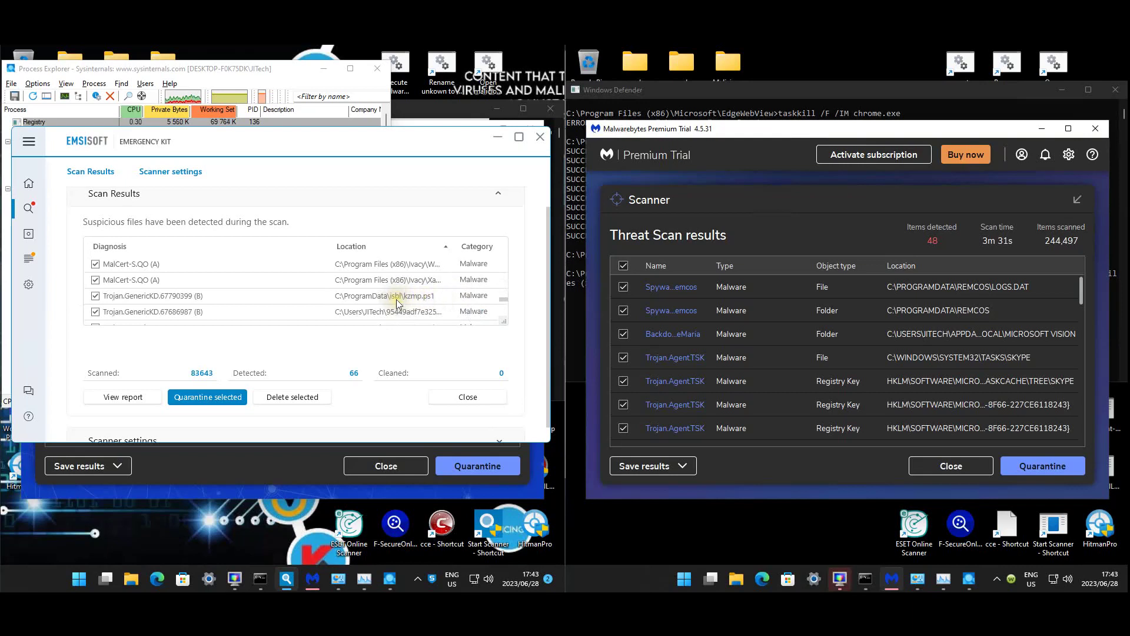
pyautogui.scroll(-3, 400, 297)
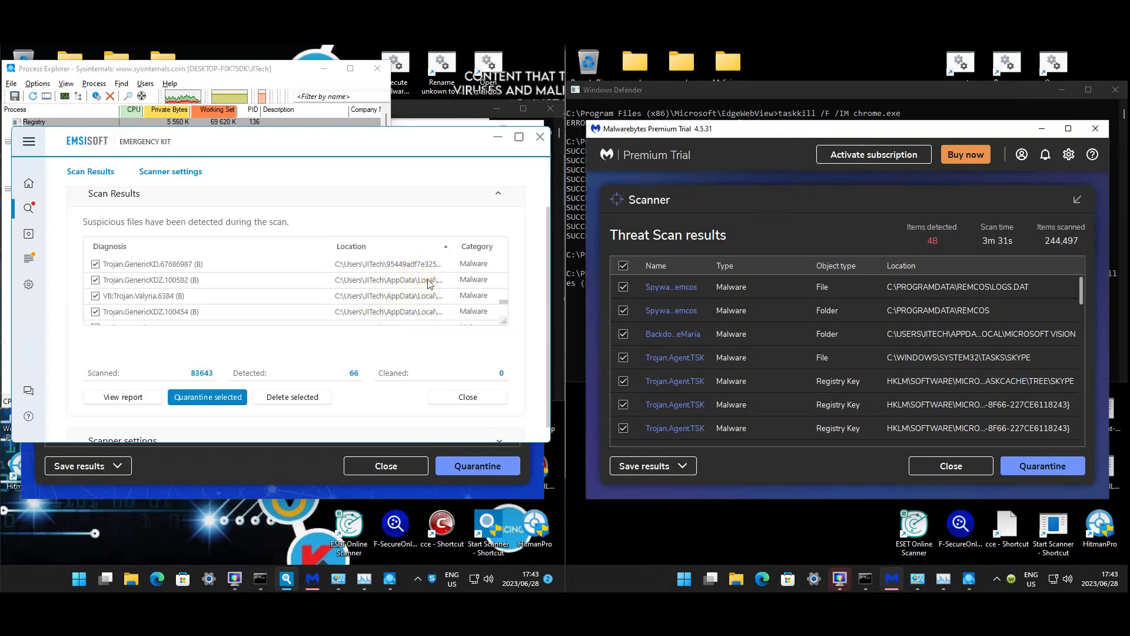
pyautogui.scroll(-3, 424, 286)
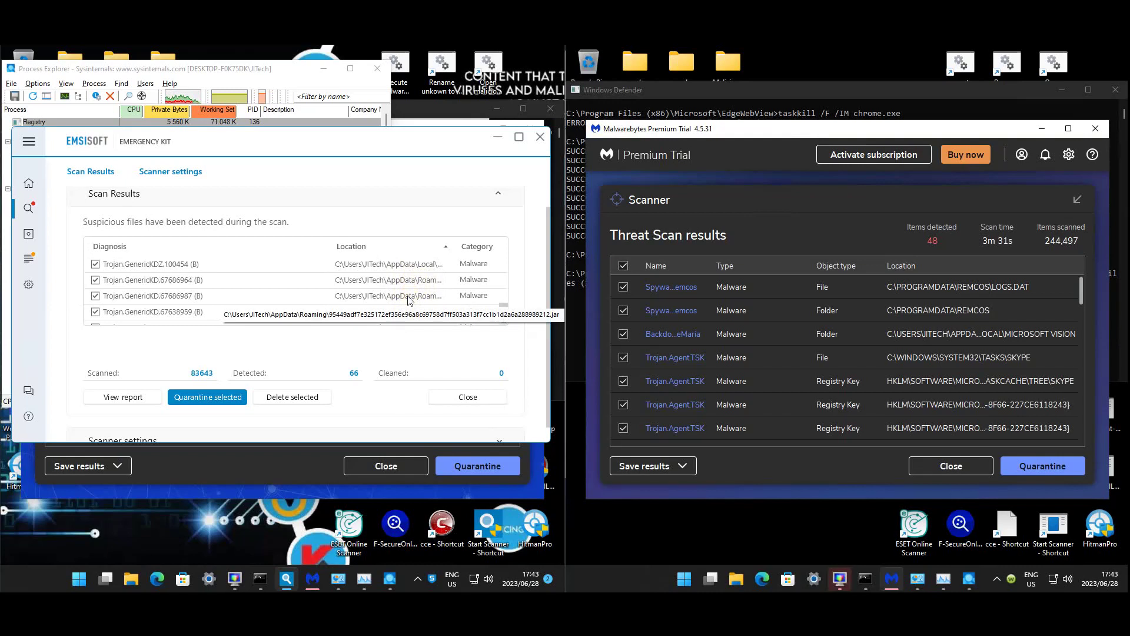
pyautogui.scroll(-2, 426, 275)
pyautogui.scroll(-4, 456, 278)
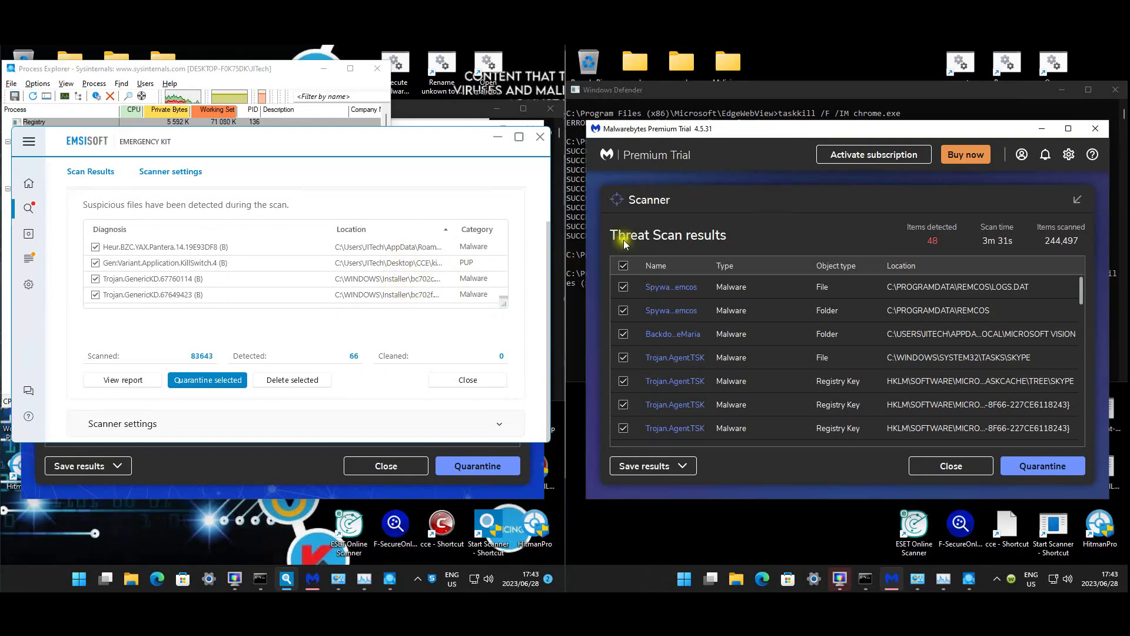
pyautogui.click(540, 137)
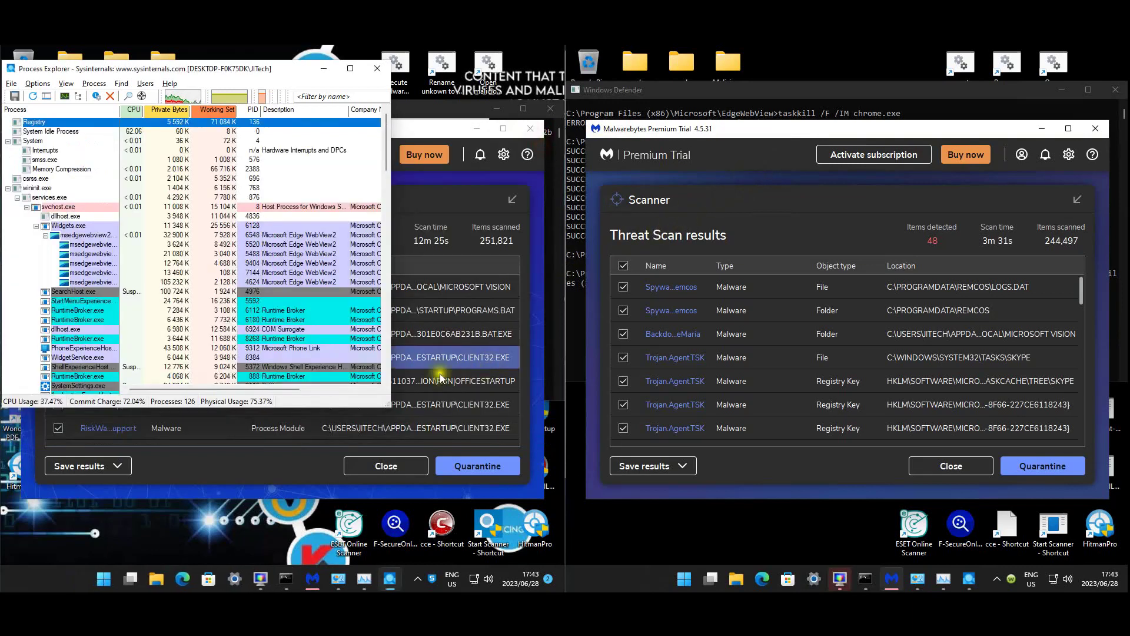
# Sort the Malwarebytes results on the Sophos machine by location, and check the first detections on the Webroot machine
pyautogui.click(458, 213)
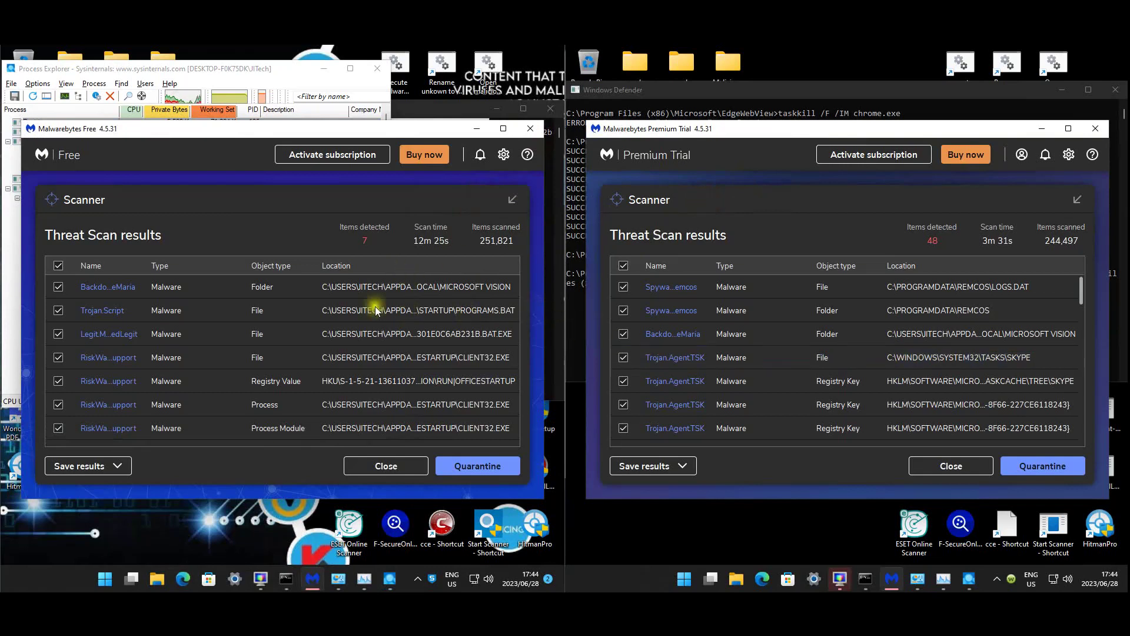
pyautogui.click(397, 265)
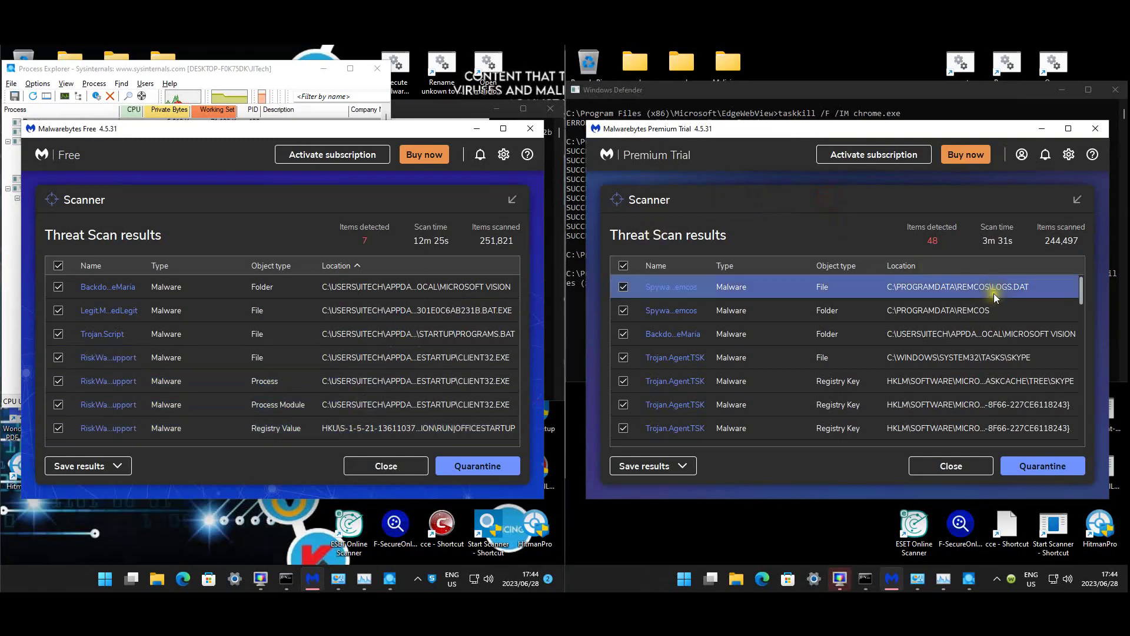
pyautogui.click(1005, 333)
pyautogui.click(999, 312)
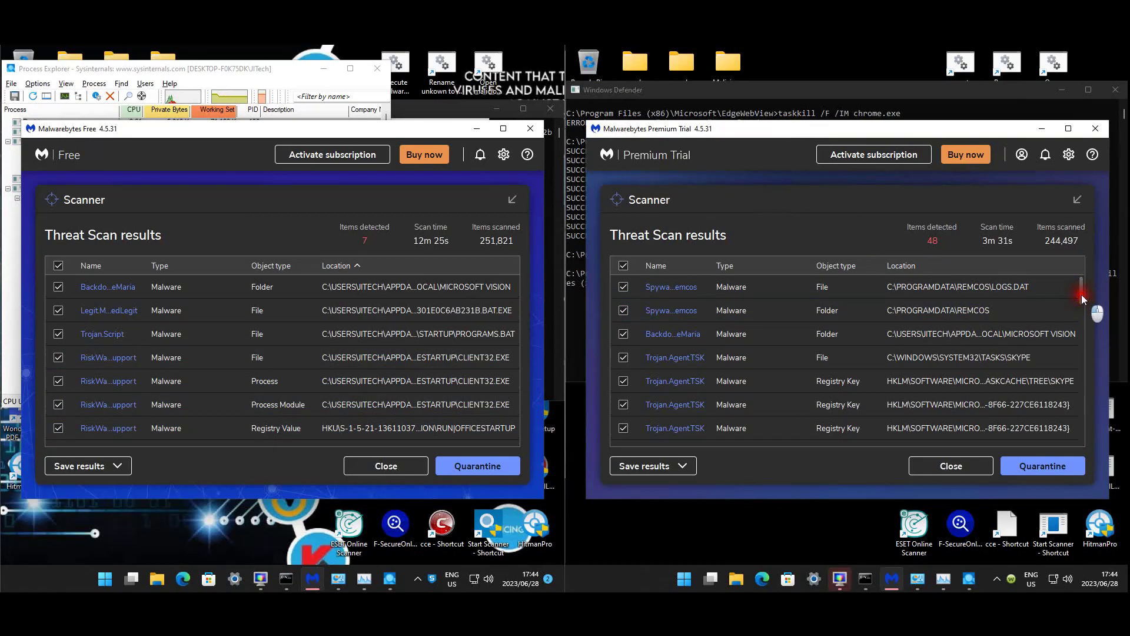
pyautogui.scroll(-1, 1083, 302)
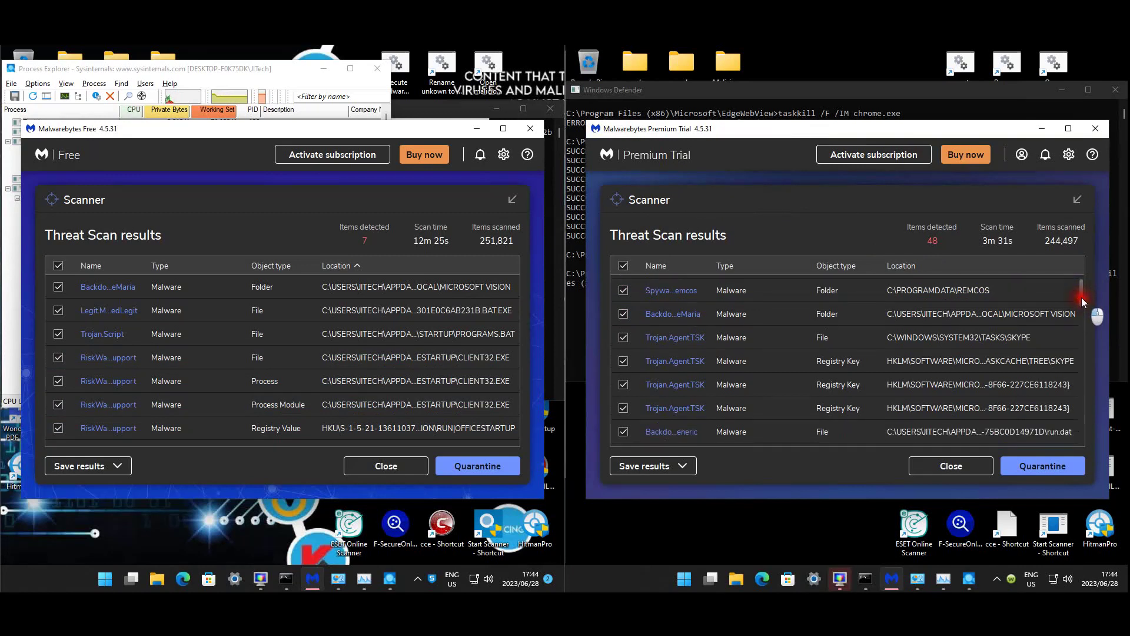
pyautogui.moveTo(1083, 302); pyautogui.dragTo(1083, 311)
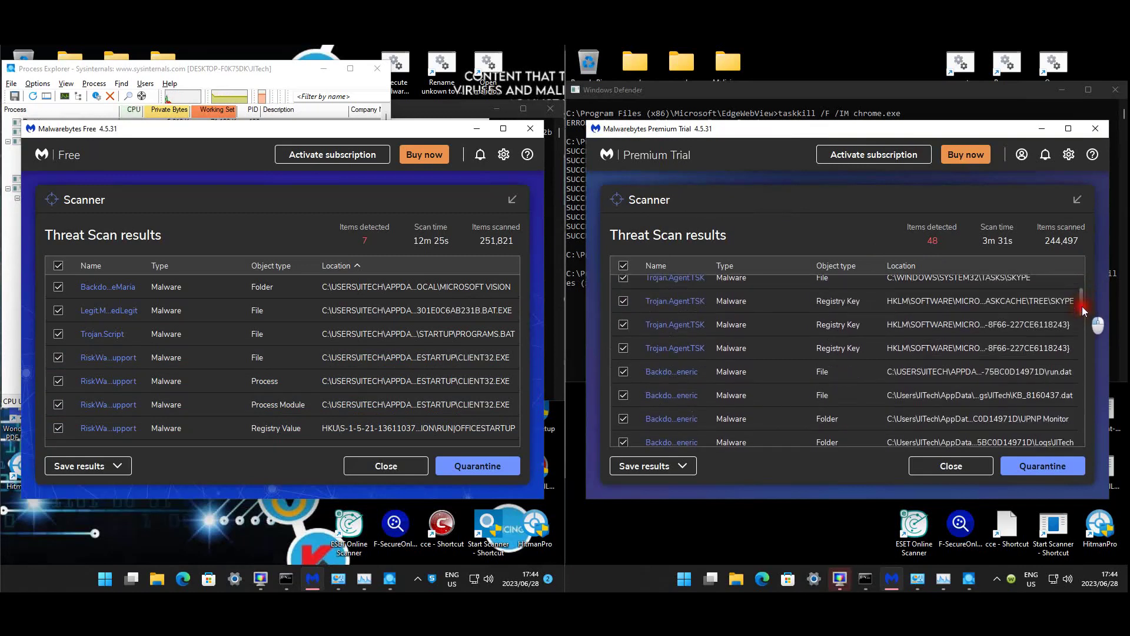
# Sort the Malwarebytes results on the Webroot machine by location and examine the files, scheduled tasks and registry entries
pyautogui.click(981, 263)
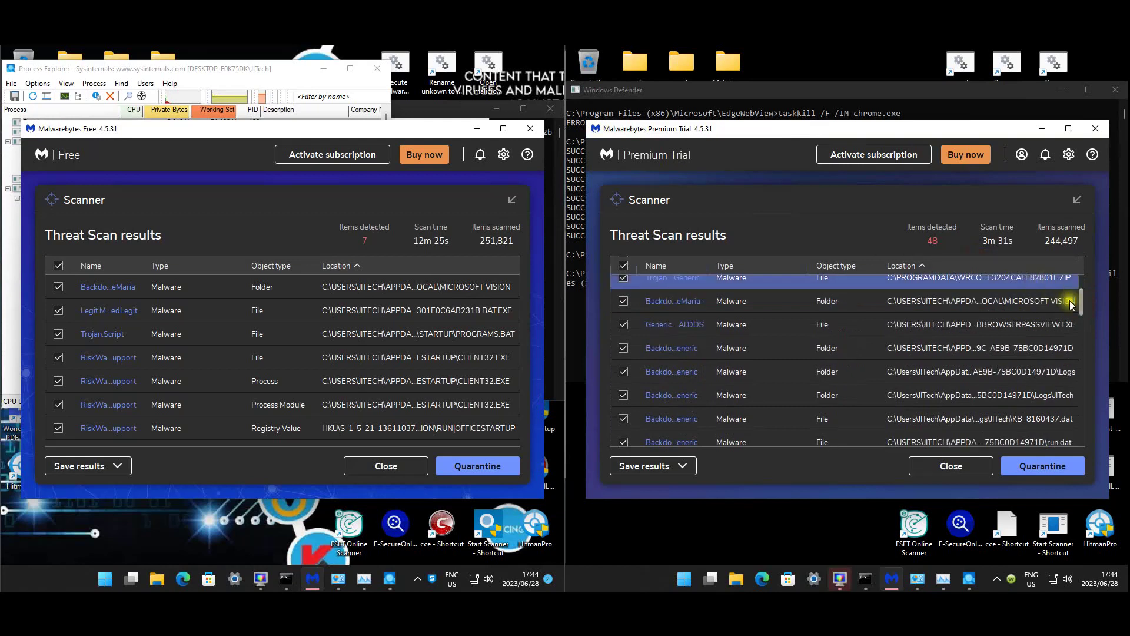
pyautogui.moveTo(1084, 302)
pyautogui.mouseDown()
pyautogui.moveTo(1084, 274)
pyautogui.moveTo(1082, 300)
pyautogui.mouseUp()
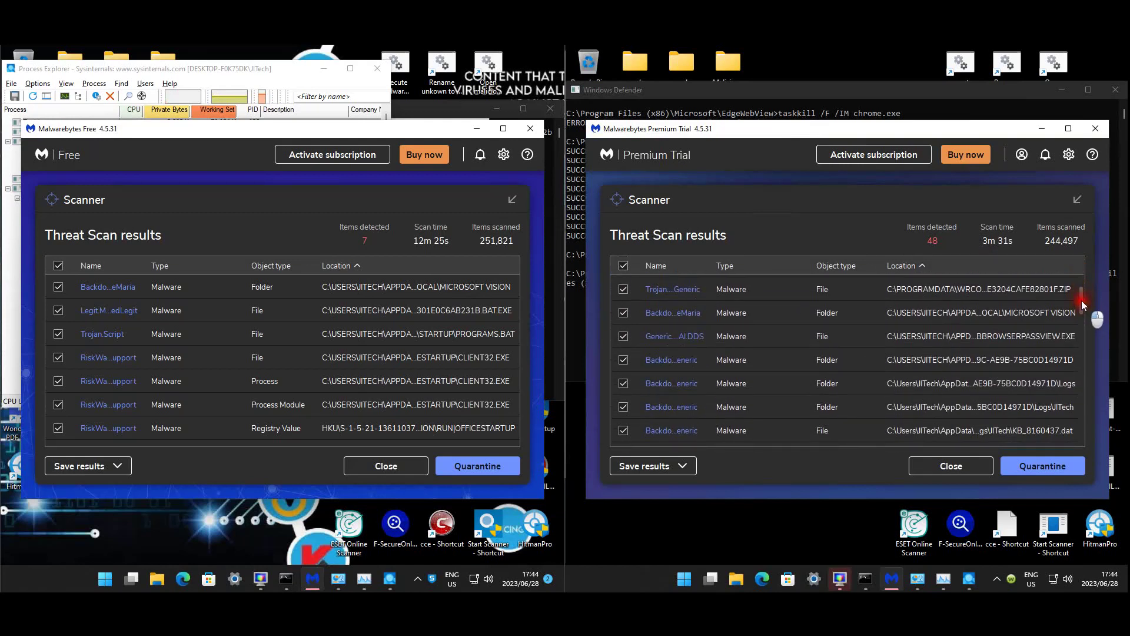
pyautogui.moveTo(1082, 301); pyautogui.dragTo(1086, 346)
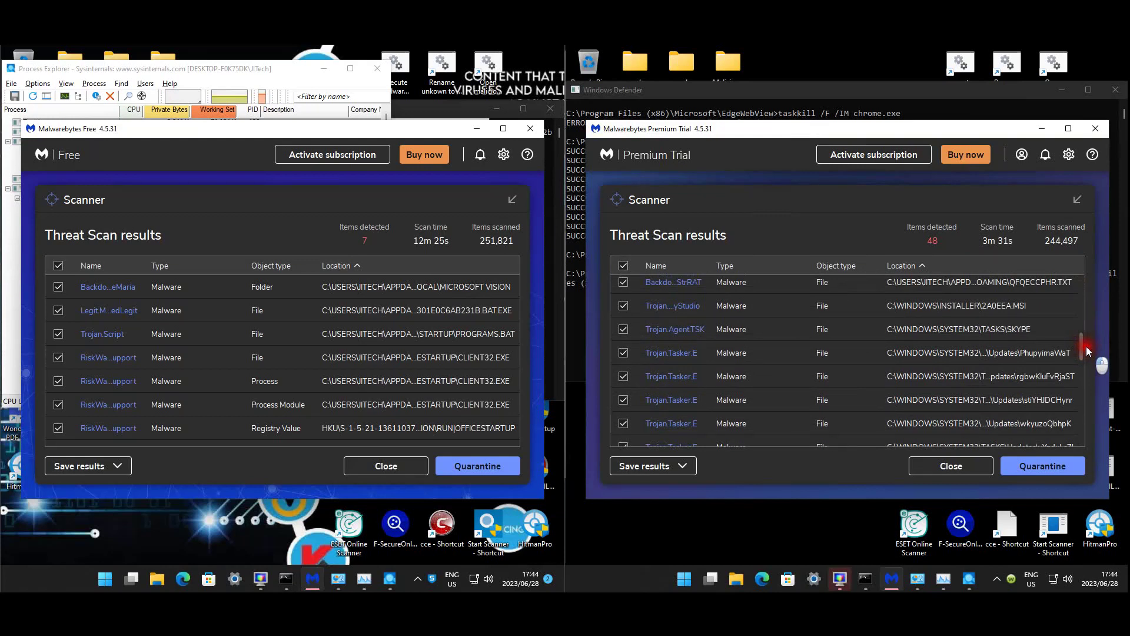
pyautogui.moveTo(1087, 346); pyautogui.dragTo(1082, 448)
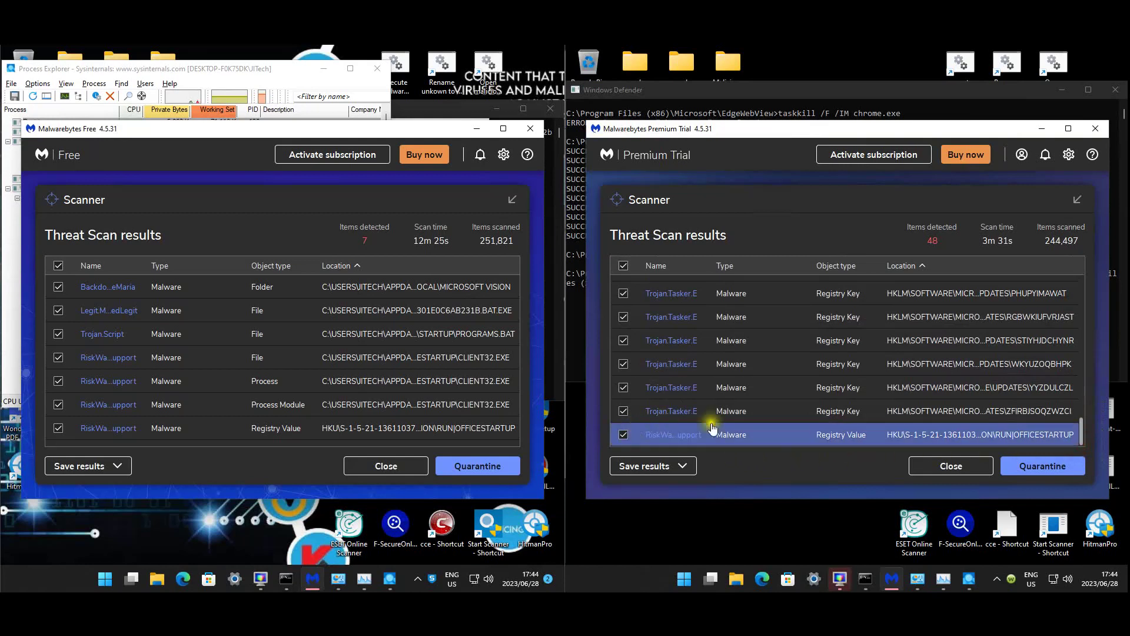
# Close the Malwarebytes scan results without quarantining anything, and close Malwarebytes on both machines
pyautogui.click(952, 466)
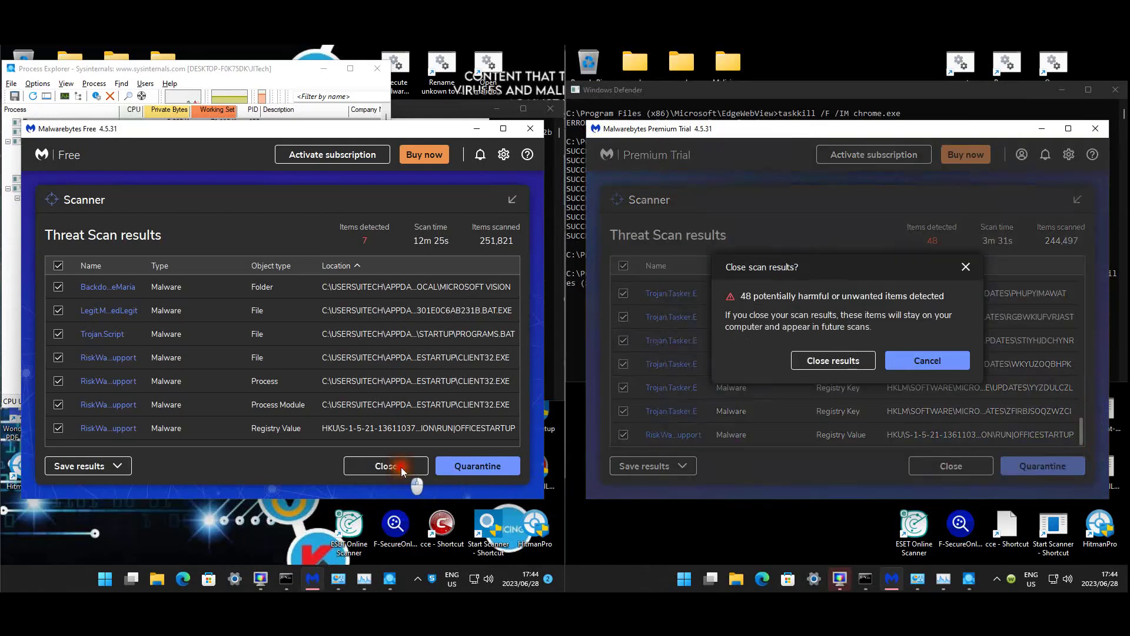
pyautogui.click(386, 466)
pyautogui.click(833, 360)
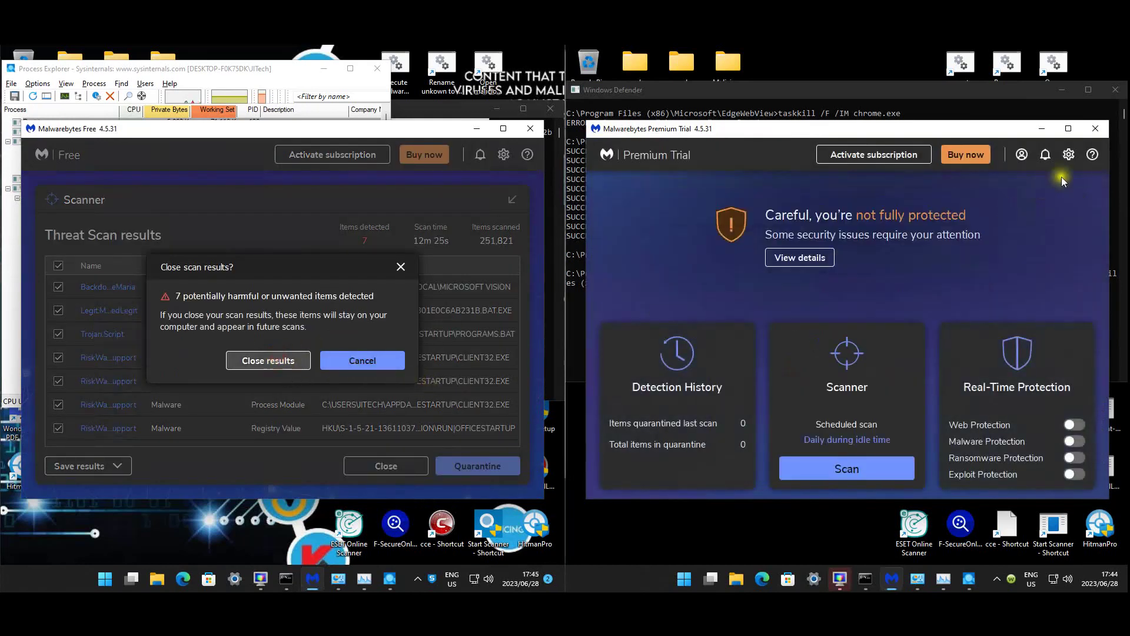
pyautogui.click(1096, 129)
pyautogui.click(279, 363)
pyautogui.click(532, 131)
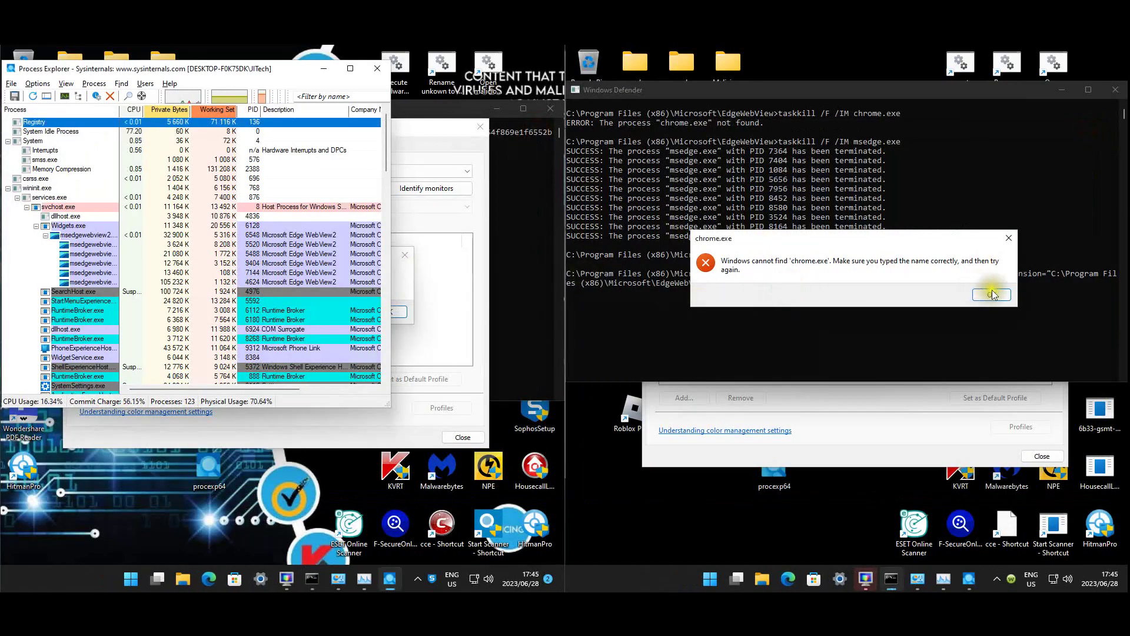
# Dismiss the Color Management warning, the Color Management window and the chrome.exe error on the Webroot machine
pyautogui.click(922, 460)
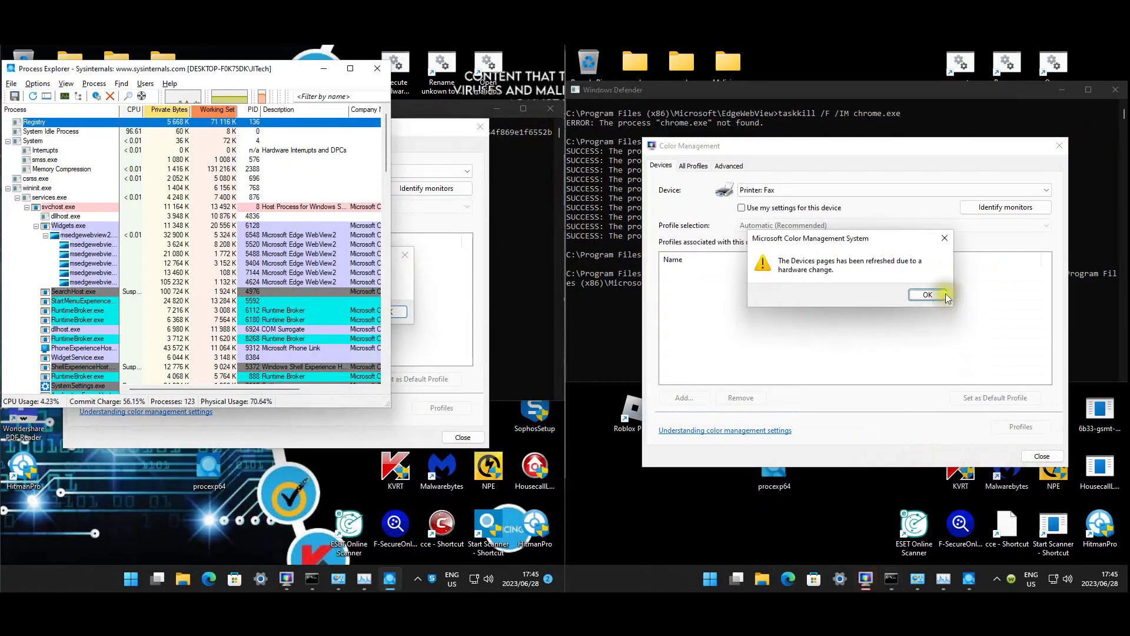
pyautogui.click(931, 291)
pyautogui.click(1051, 459)
pyautogui.click(991, 290)
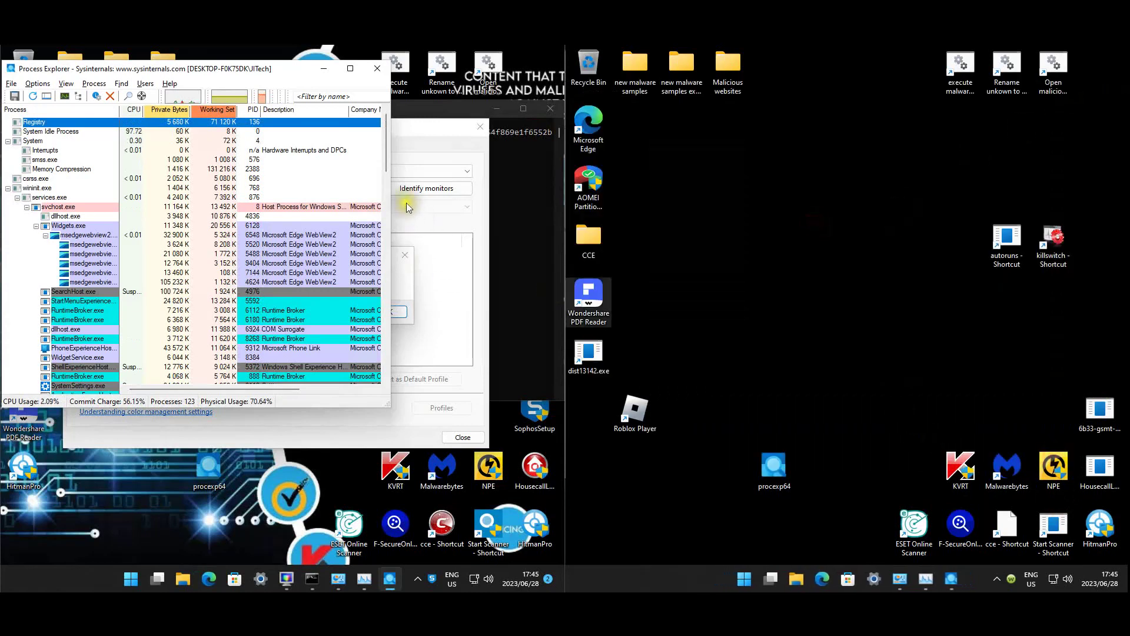
# Close the Color Management windows and missing-file errors on the Sophos machine, and the Facebook browser window on the Webroot machine
pyautogui.click(405, 293)
pyautogui.click(389, 312)
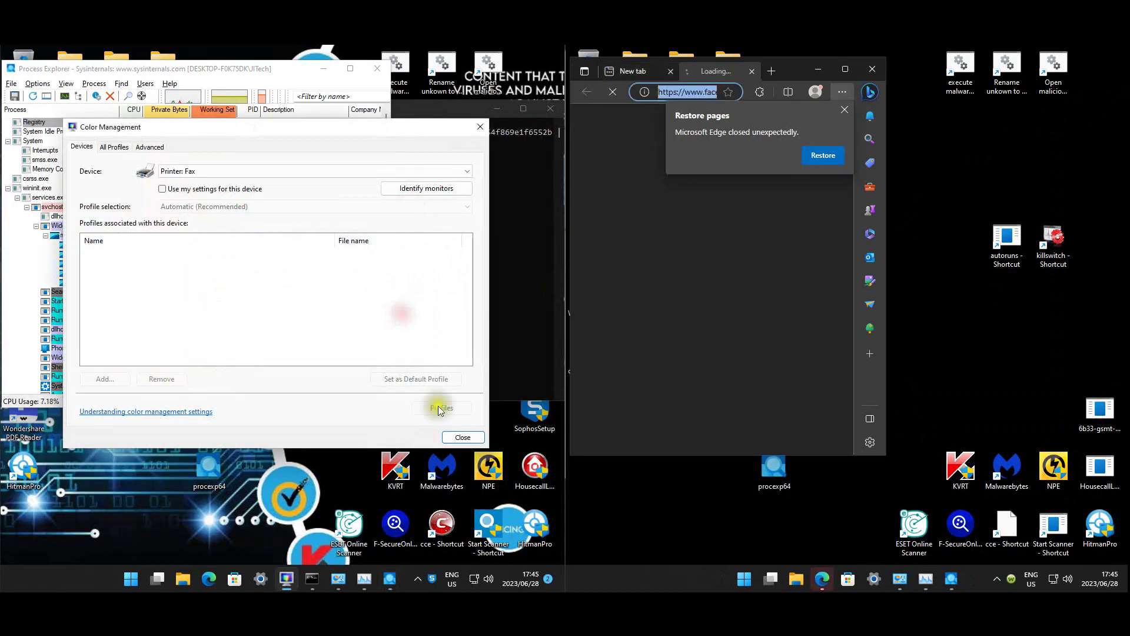
pyautogui.click(463, 437)
pyautogui.click(454, 109)
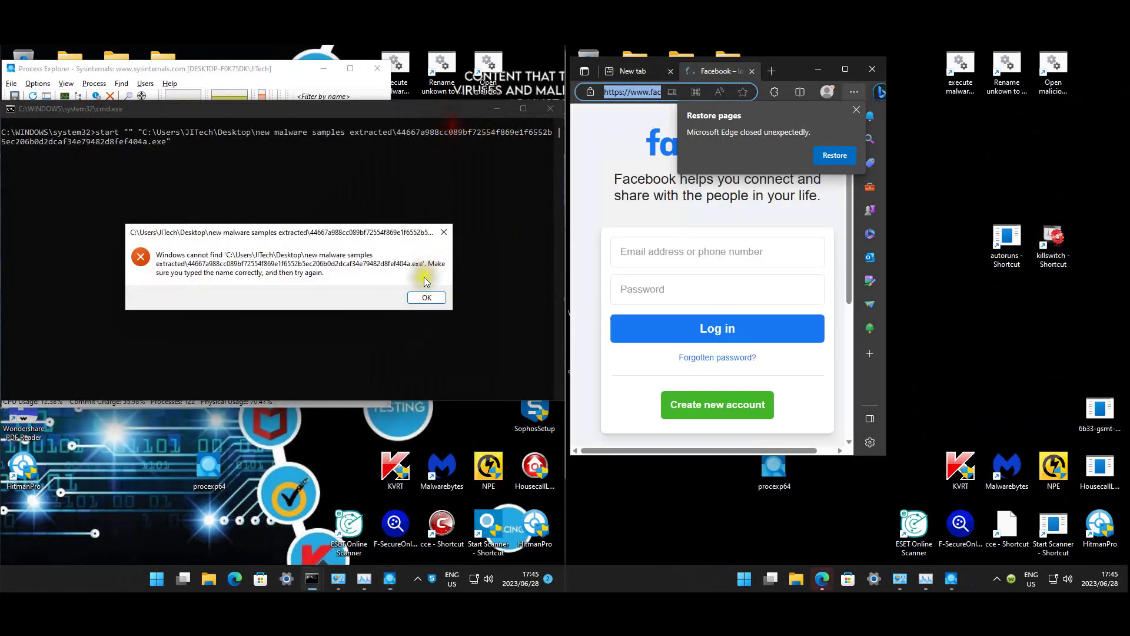
pyautogui.click(419, 299)
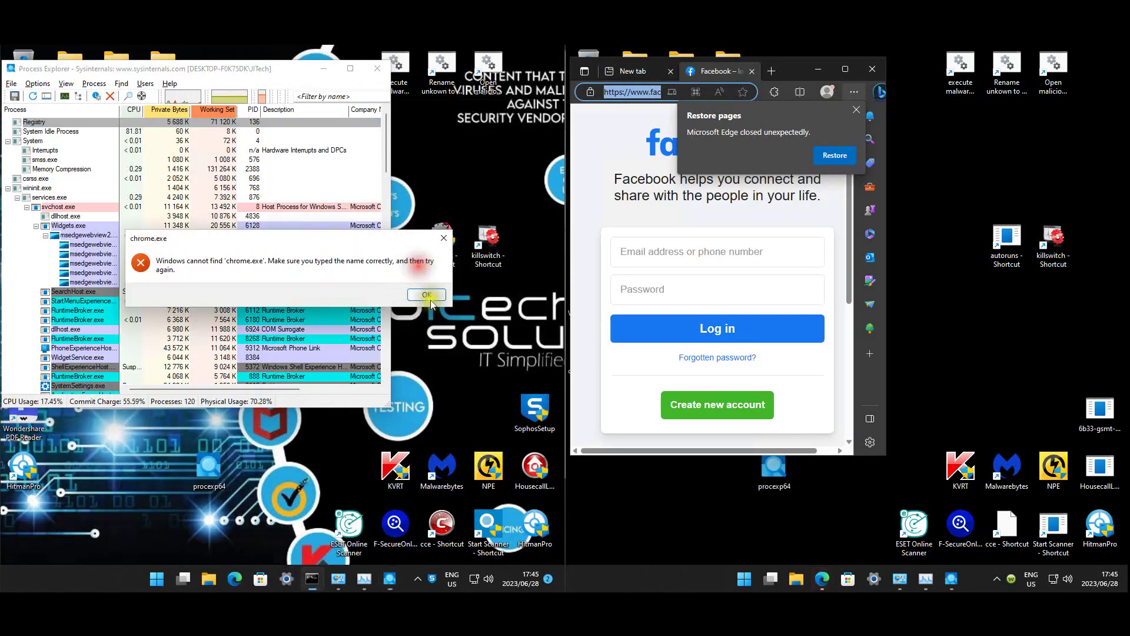
pyautogui.click(428, 296)
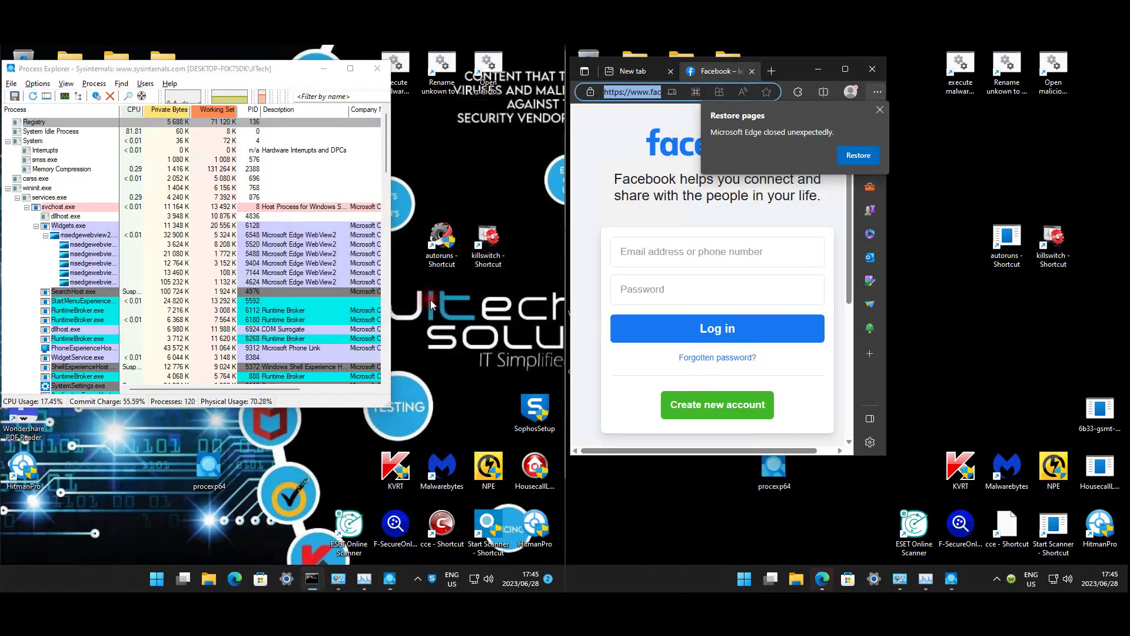
pyautogui.click(867, 71)
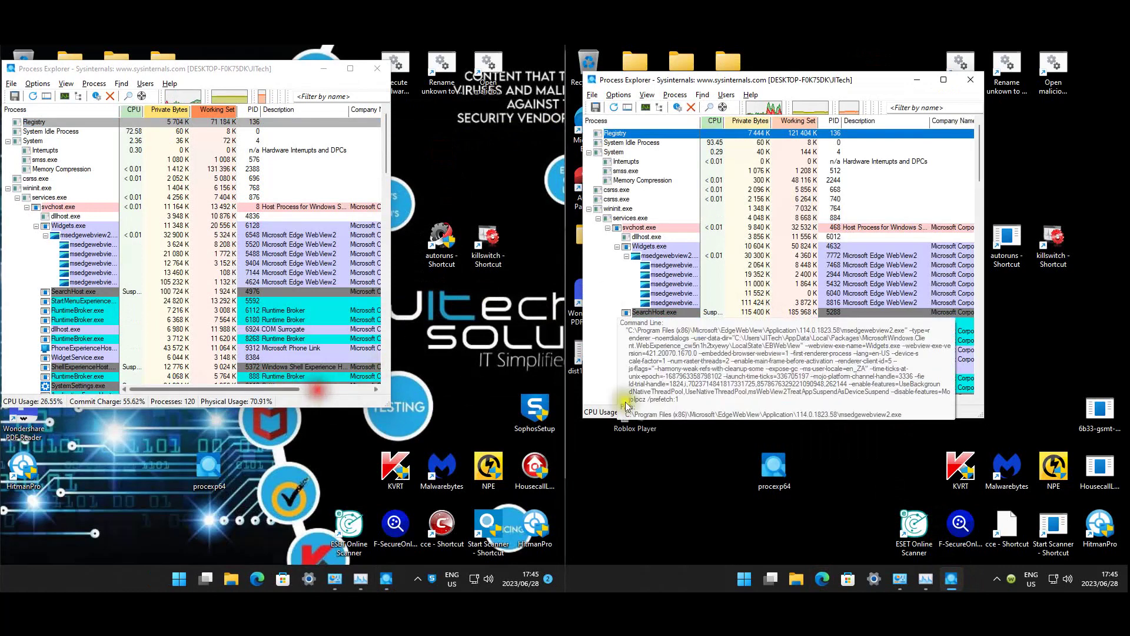
# Postpone Edge's developer-mode extension prompt, review the VirusTotal scores of running processes on both machines, and close Process Explorer
pyautogui.click(947, 401)
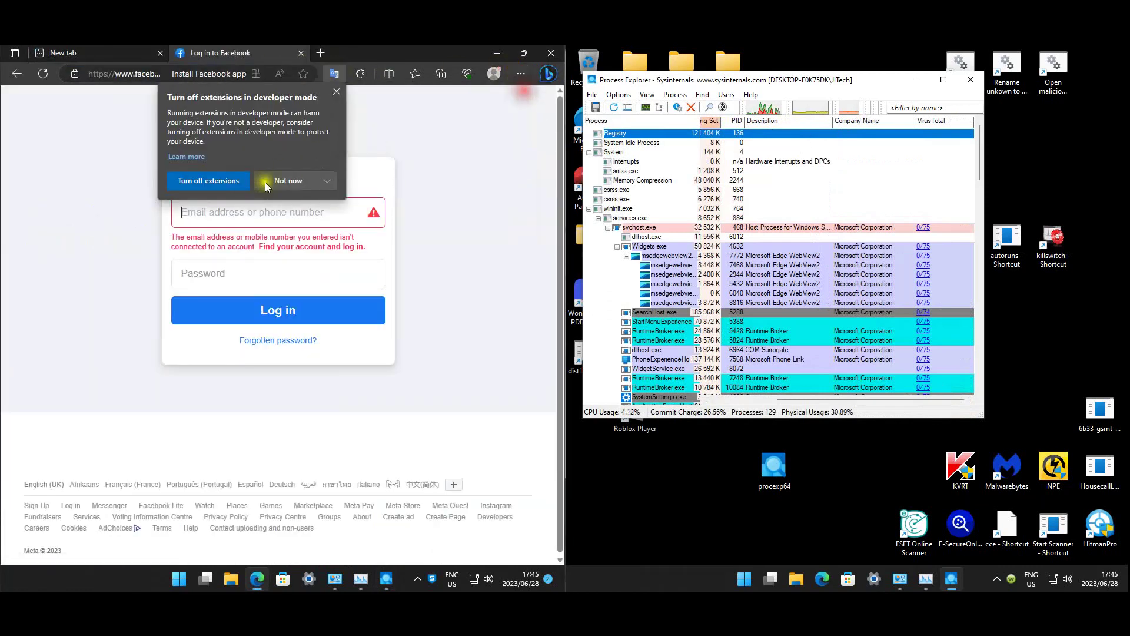
pyautogui.click(290, 181)
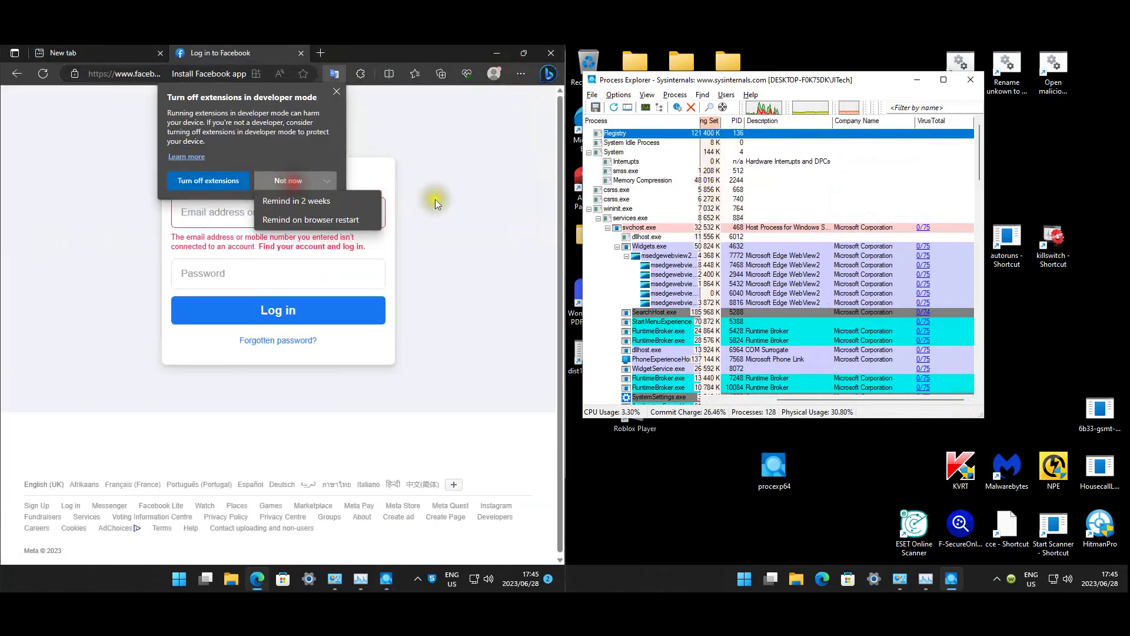
pyautogui.click(316, 221)
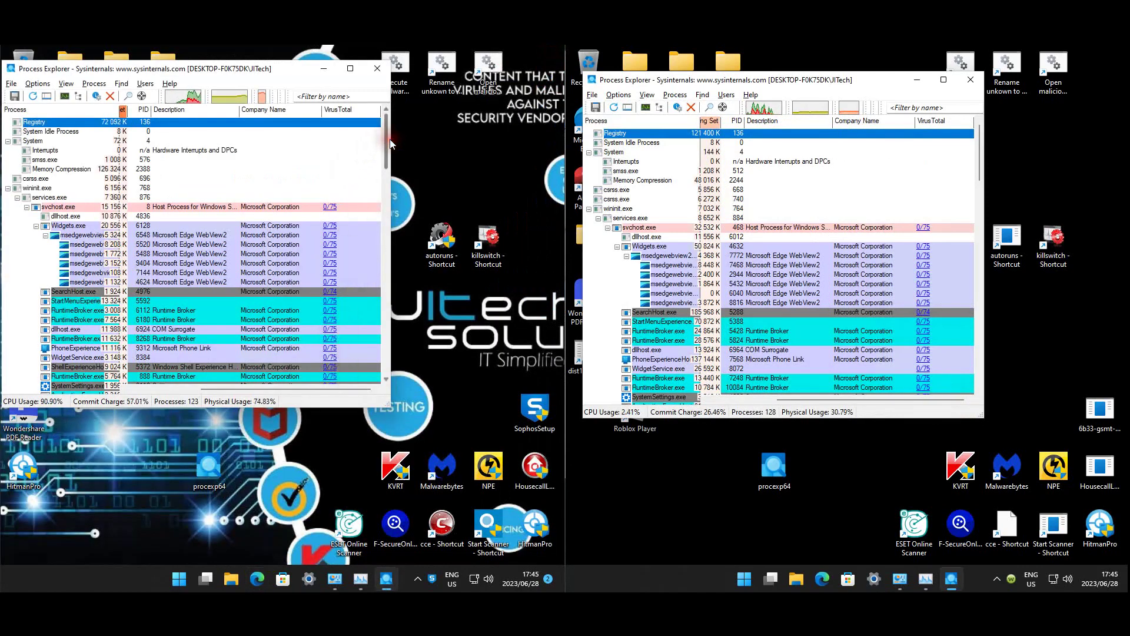
pyautogui.moveTo(390, 143); pyautogui.dragTo(385, 348)
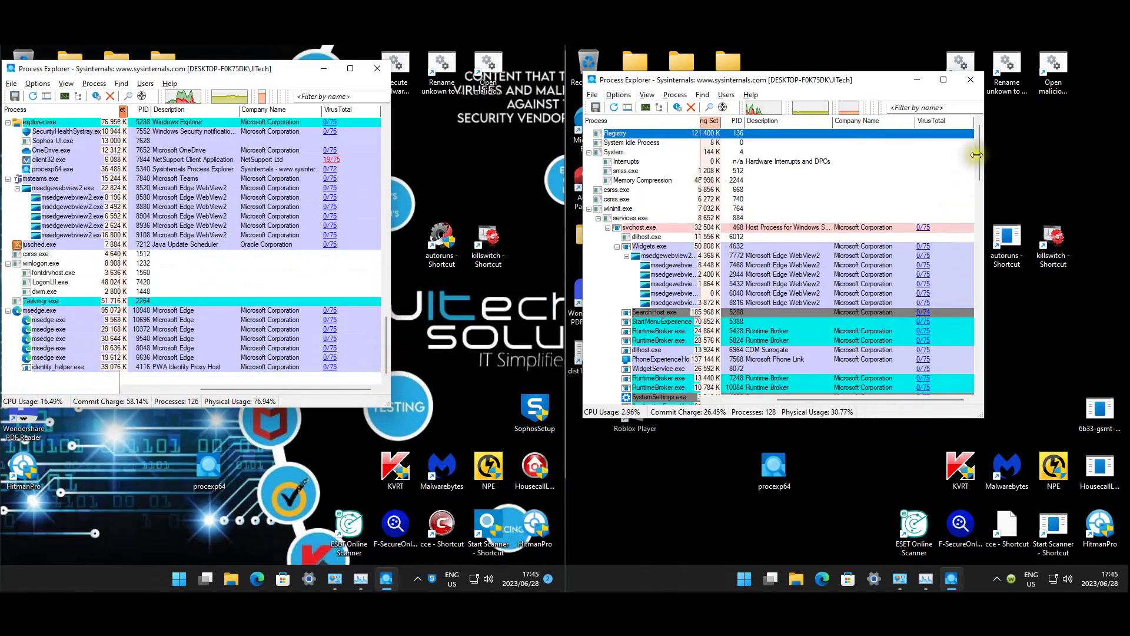
pyautogui.moveTo(972, 154); pyautogui.dragTo(978, 364)
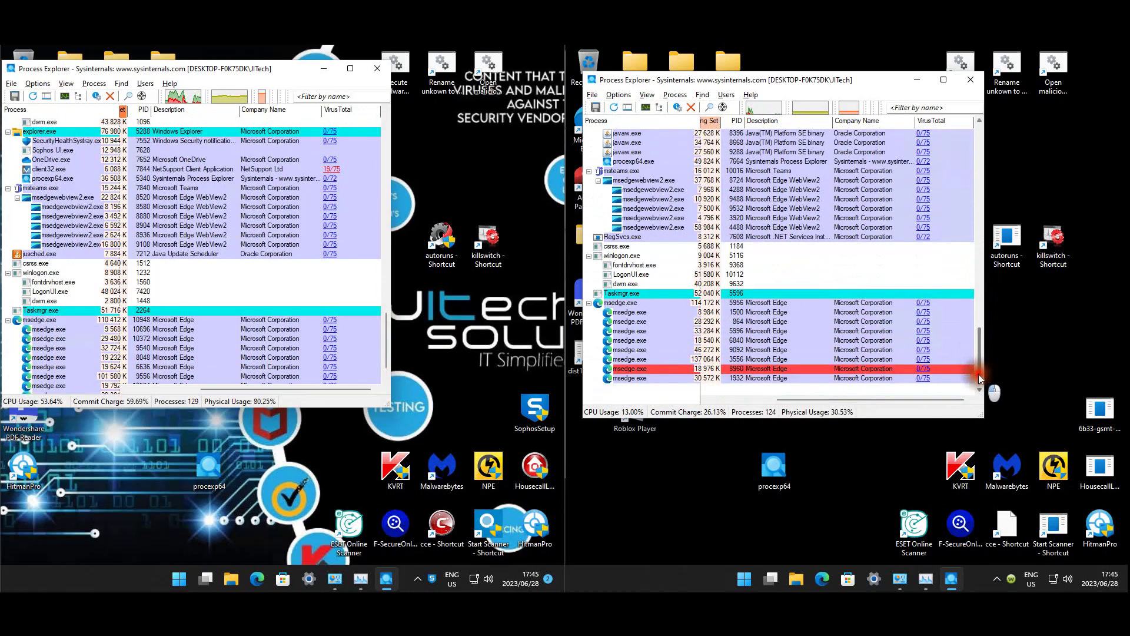
pyautogui.click(970, 90)
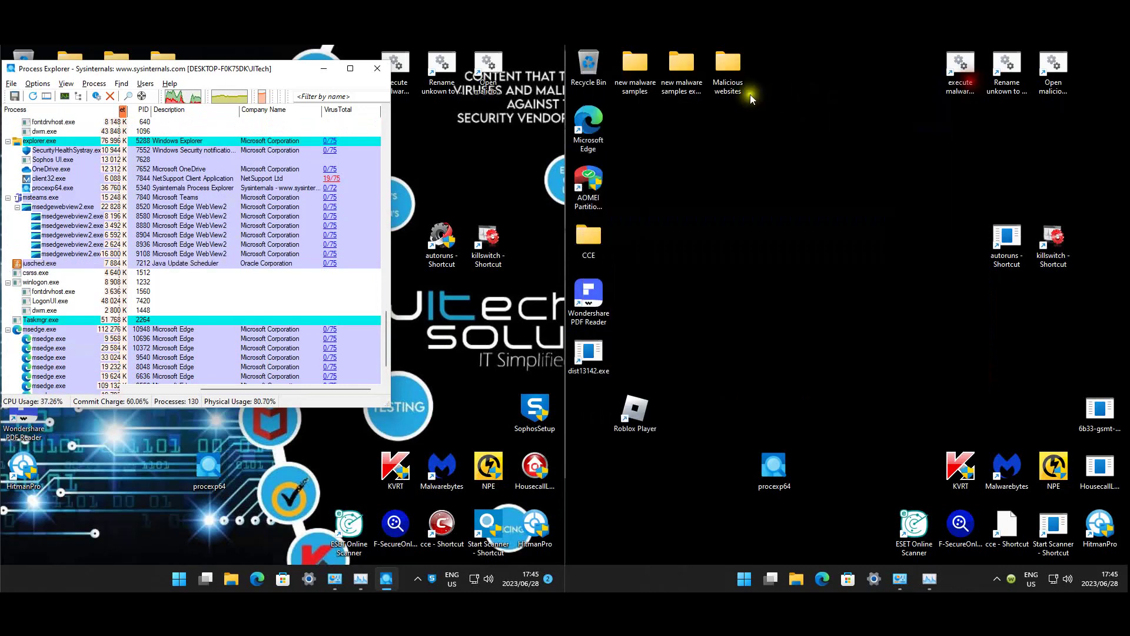
pyautogui.click(378, 68)
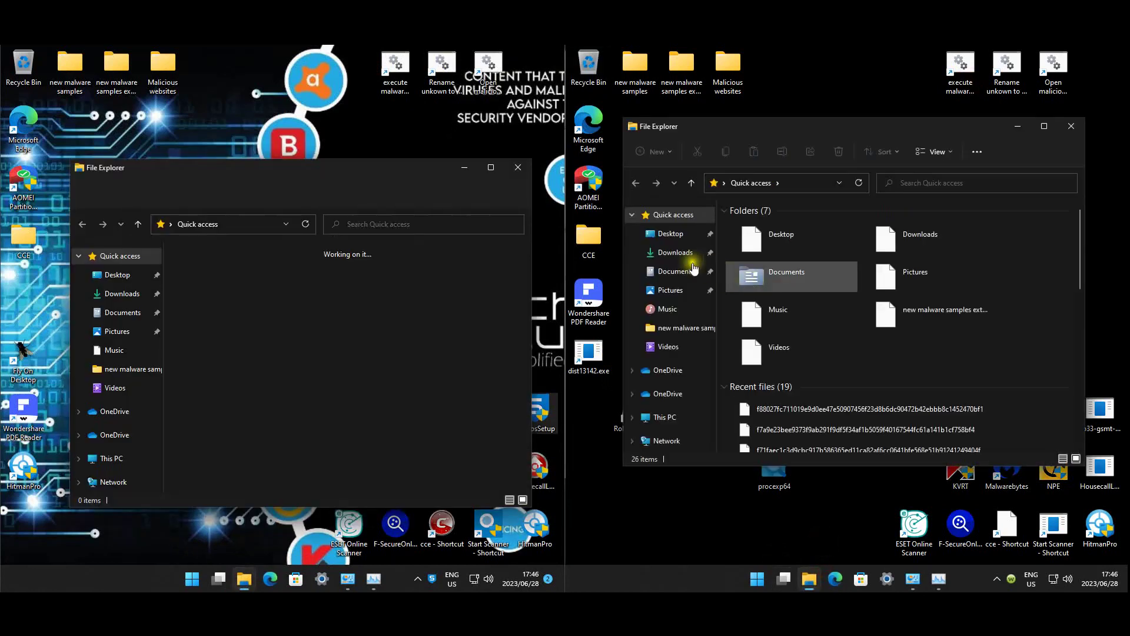
# Inspect the Documents folder on both machines, including the My Games folder on the Webroot machine
pyautogui.click(675, 271)
pyautogui.doubleClick(234, 317)
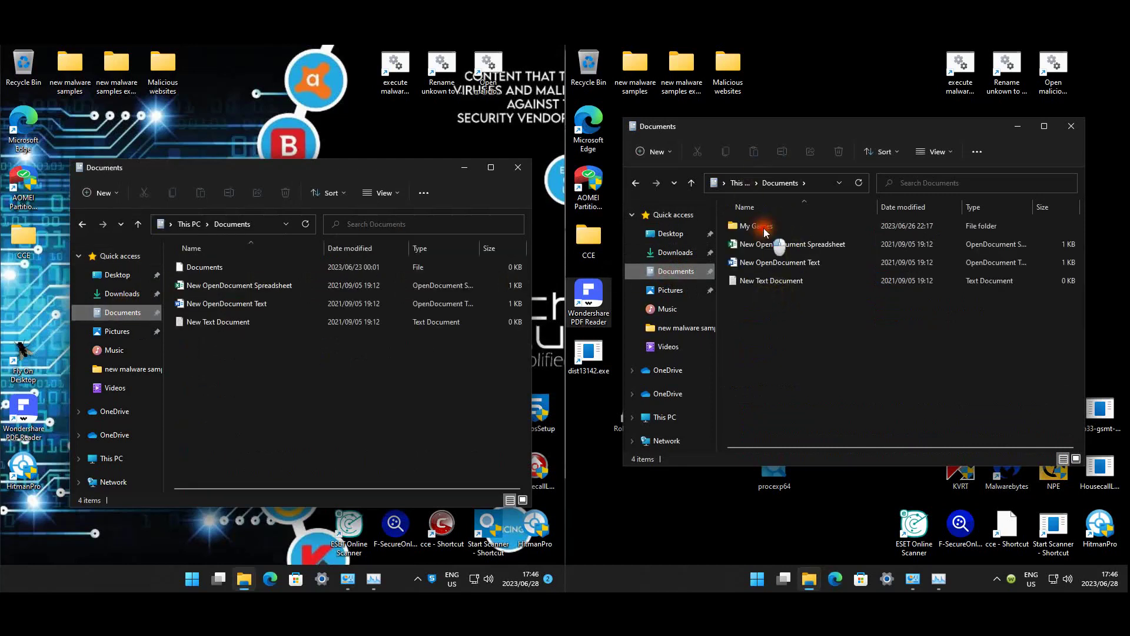
pyautogui.click(764, 226)
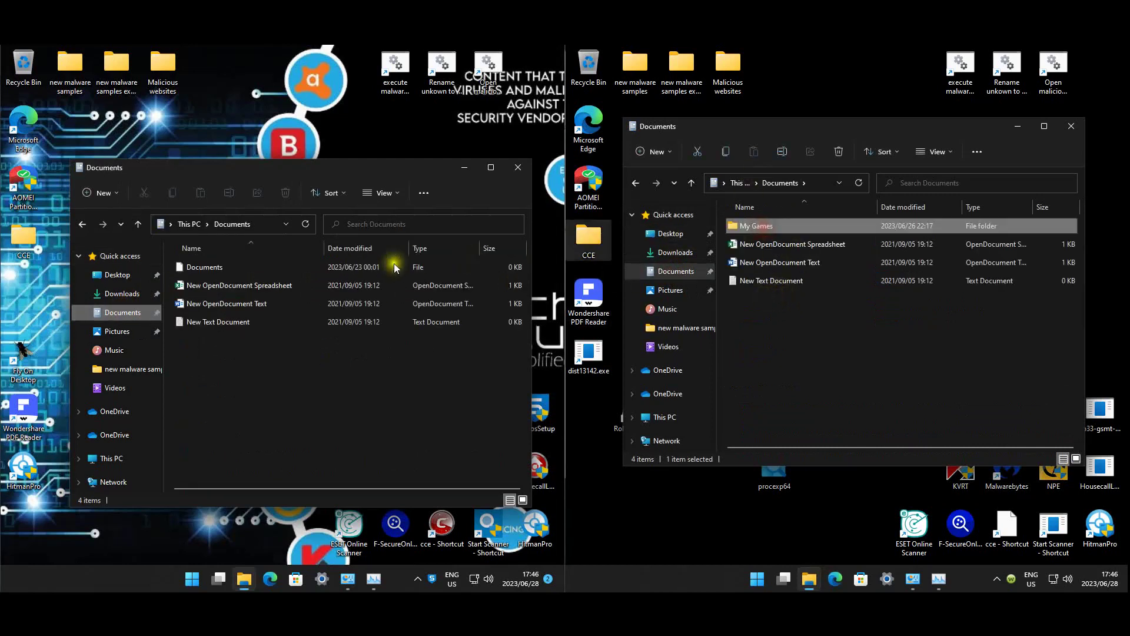
pyautogui.doubleClick(749, 231)
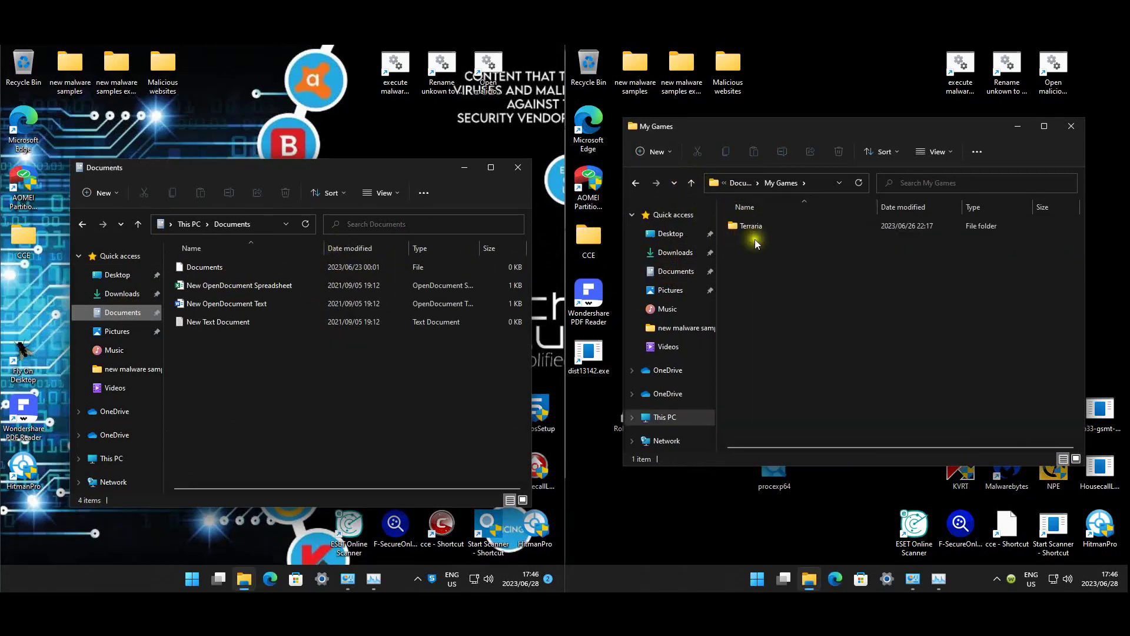
pyautogui.click(692, 183)
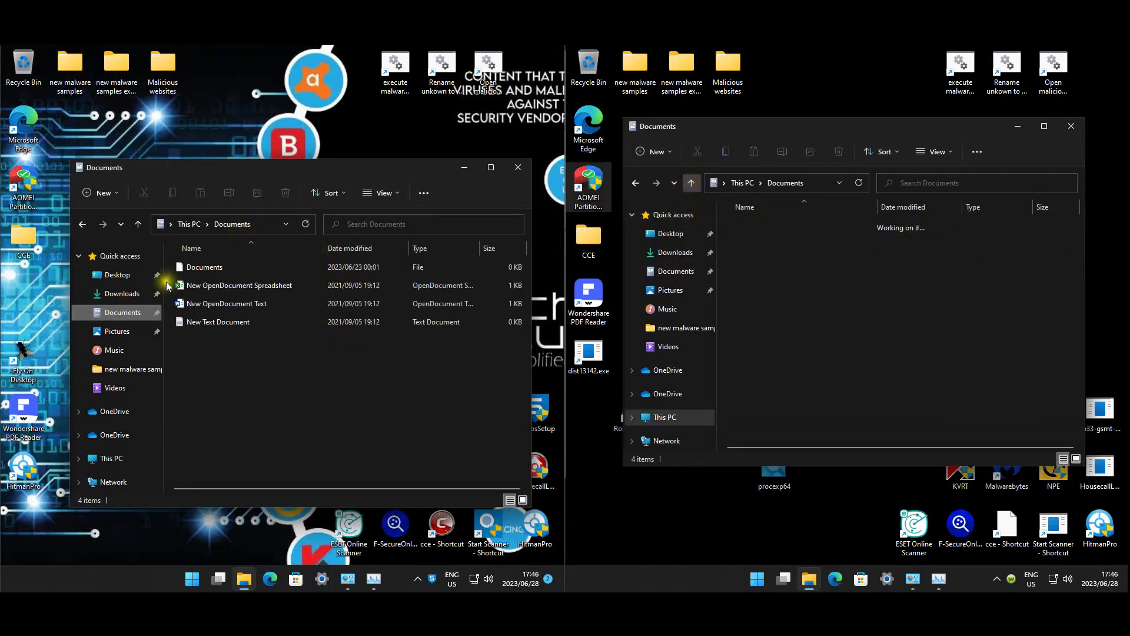
# Check the Pictures folder on both machines for damaged or added files, and close File Explorer
pyautogui.click(117, 331)
pyautogui.click(671, 292)
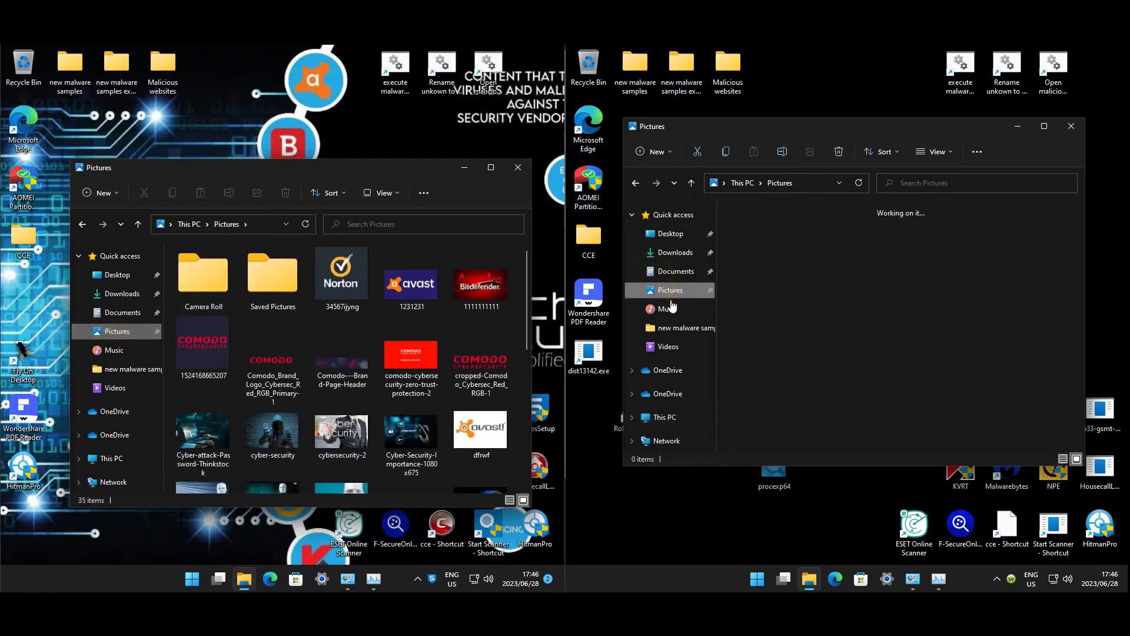
pyautogui.click(965, 312)
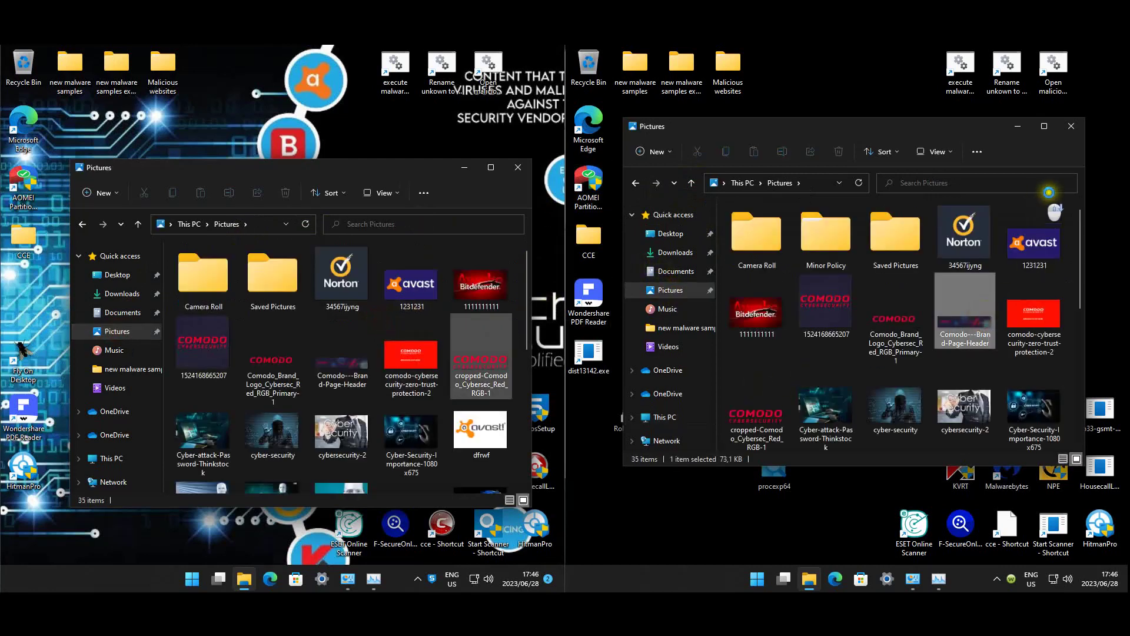
pyautogui.click(1072, 127)
pyautogui.click(523, 167)
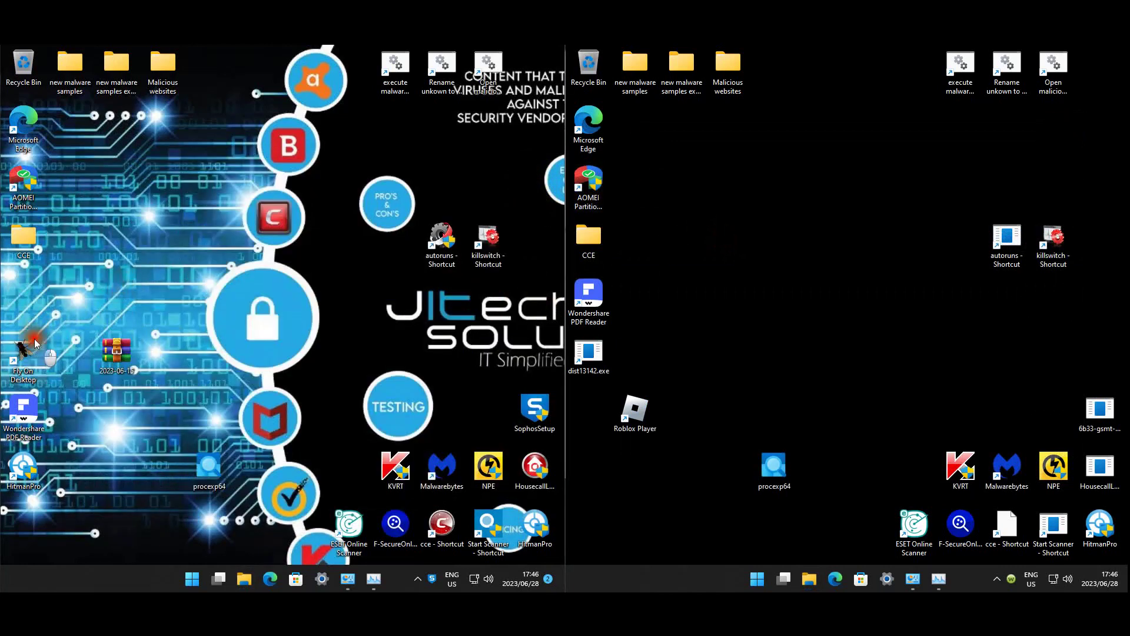
# Open the list of installed programs from Control Panel on both the Sophos and Webroot machines
pyautogui.click(348, 580)
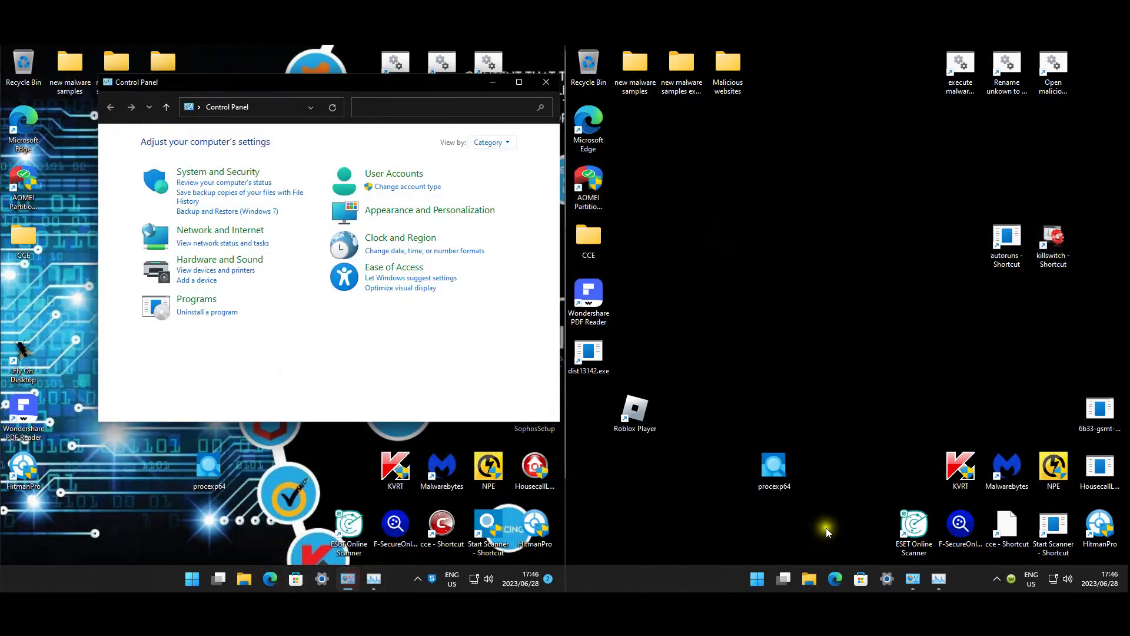
pyautogui.click(206, 317)
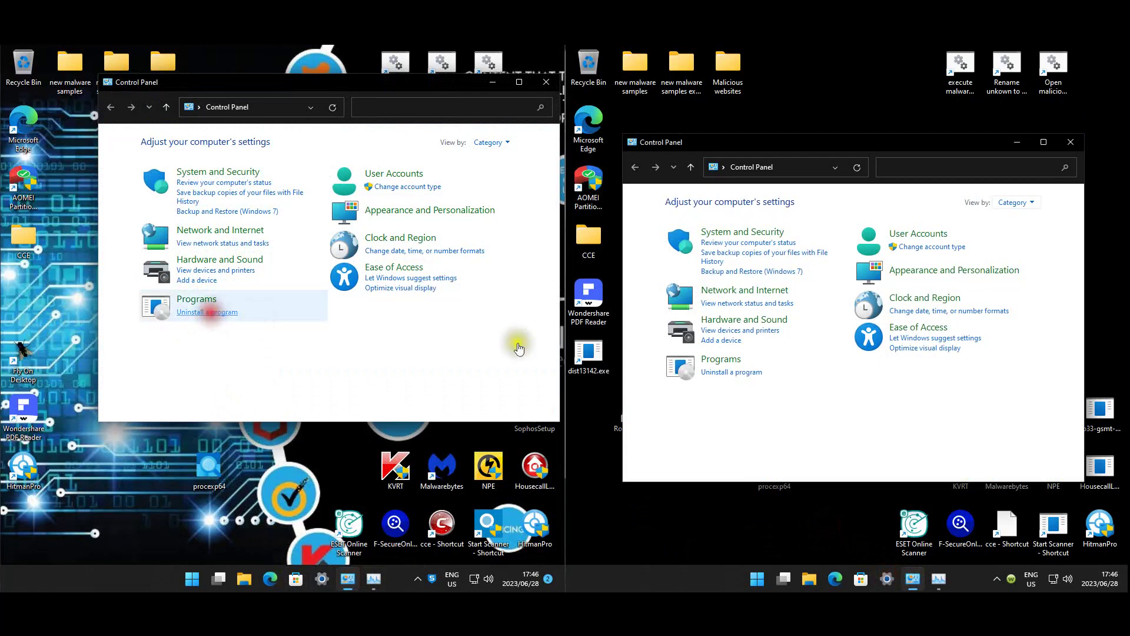
pyautogui.click(721, 371)
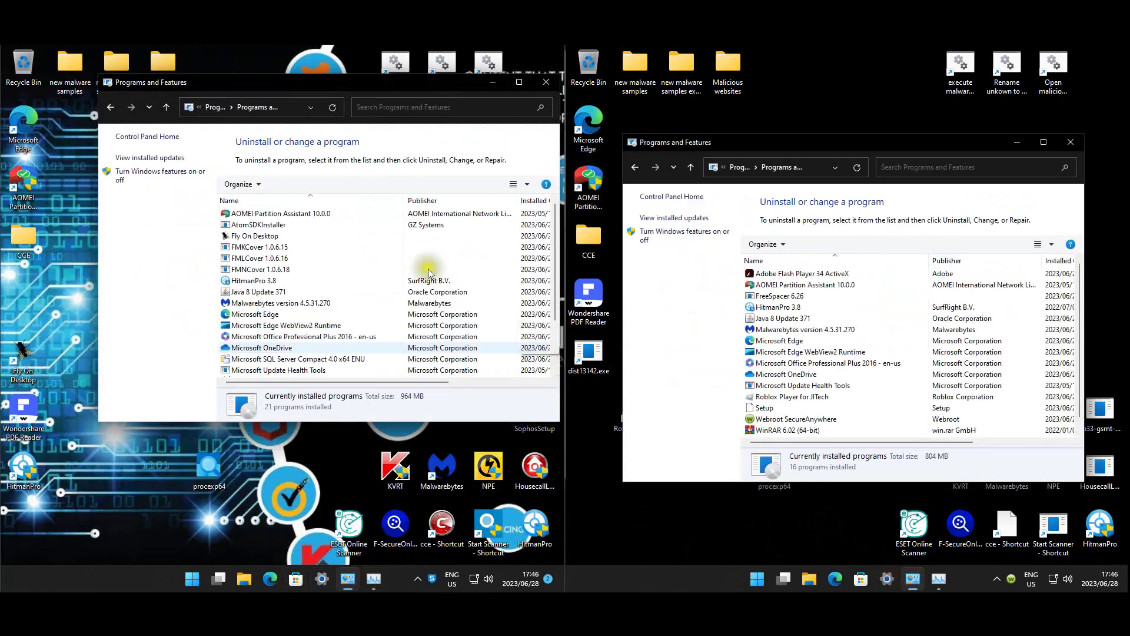
# Check suspicious installed programs on the Sophos machine, including AtomSDKInstaller, FMKCover 1.0.6.15, the Fortnite FPS boost entry and Setup
pyautogui.click(405, 261)
pyautogui.click(288, 226)
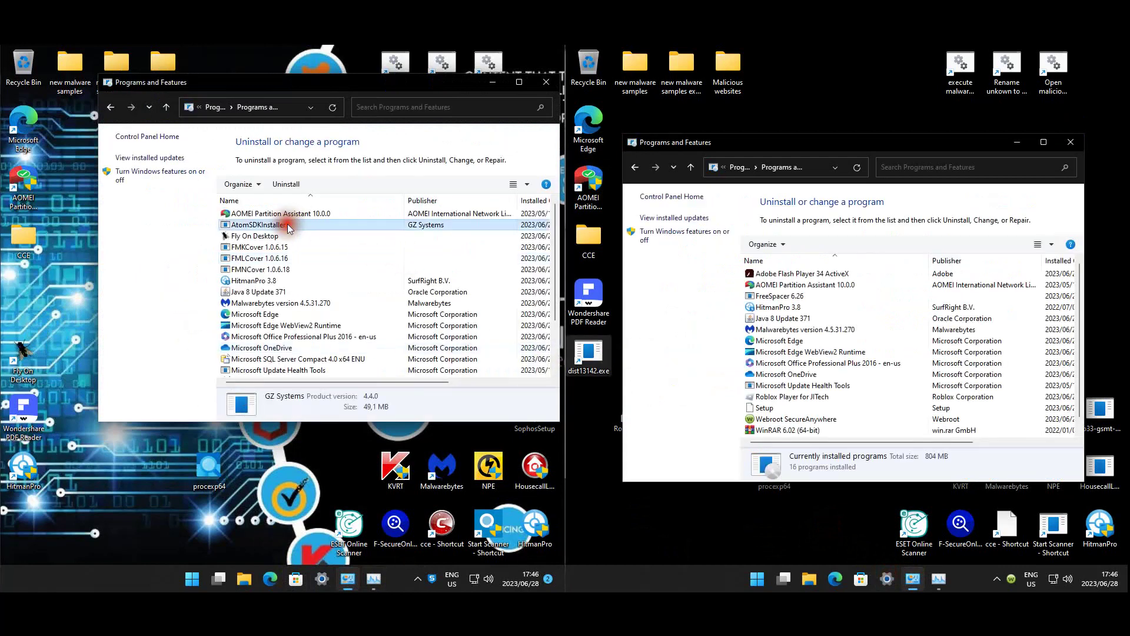
pyautogui.click(276, 259)
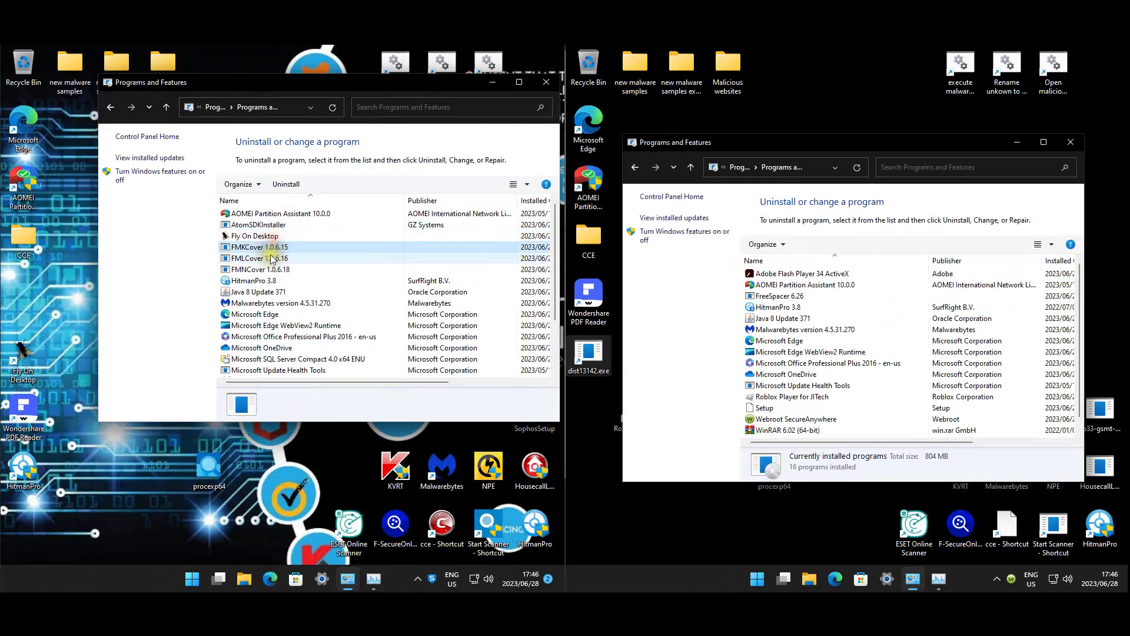
pyautogui.click(284, 248)
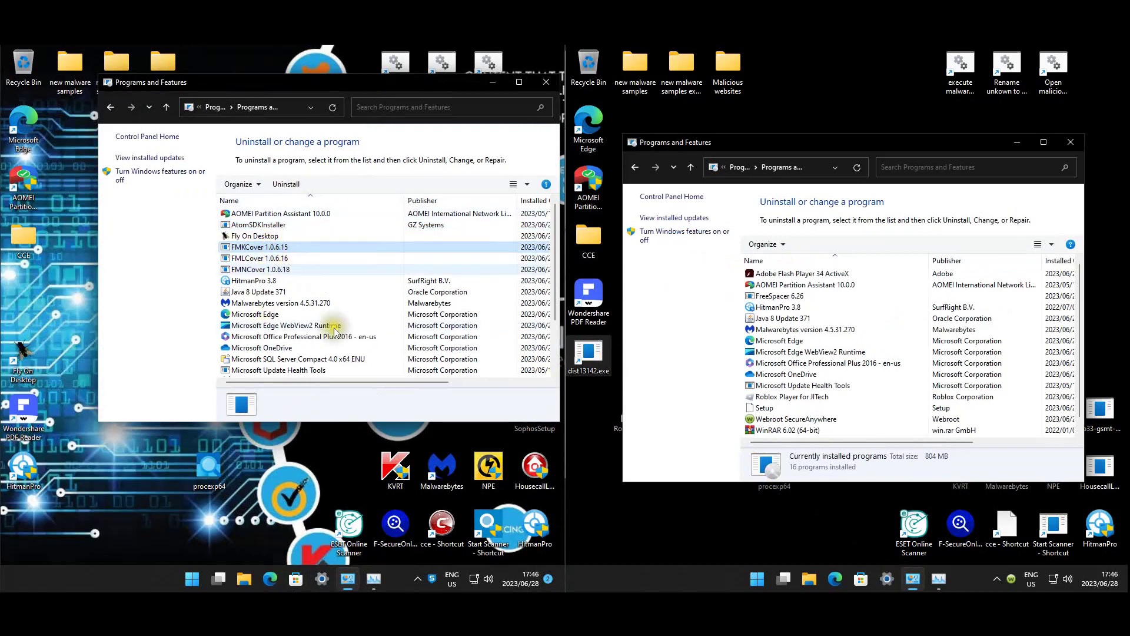
pyautogui.scroll(-2, 318, 321)
pyautogui.click(292, 325)
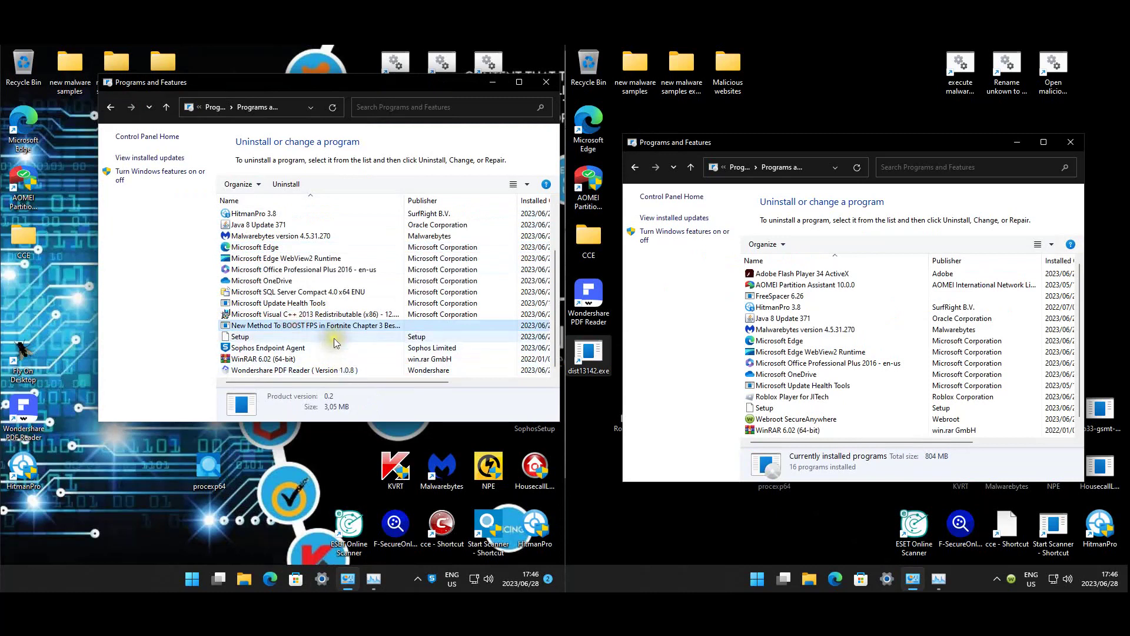
pyautogui.click(297, 339)
# Check Adobe Flash Player, FreeSpacer 6.26, Roblox Player and Wondershare PDF Reader on the Webroot machine, and close both program lists
pyautogui.click(853, 306)
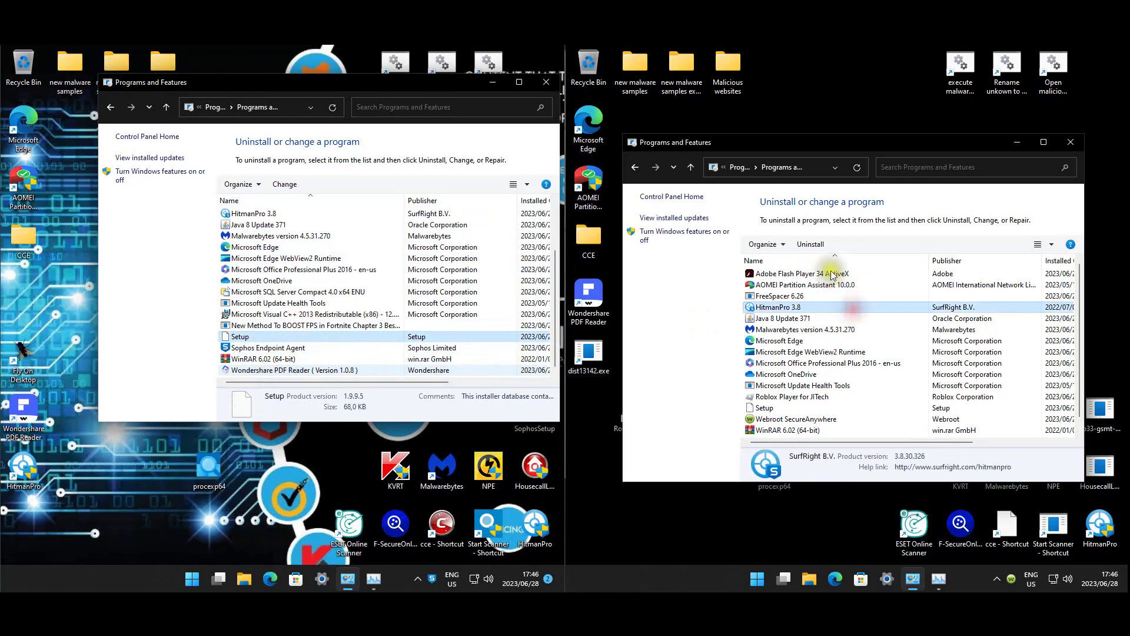
pyautogui.click(833, 274)
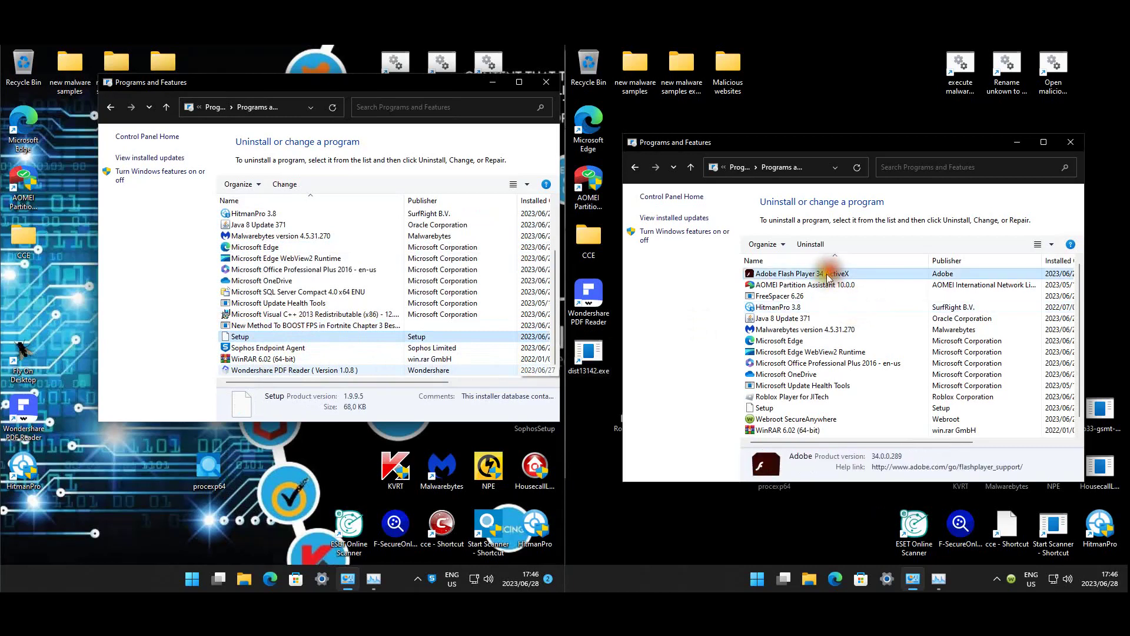
pyautogui.click(801, 296)
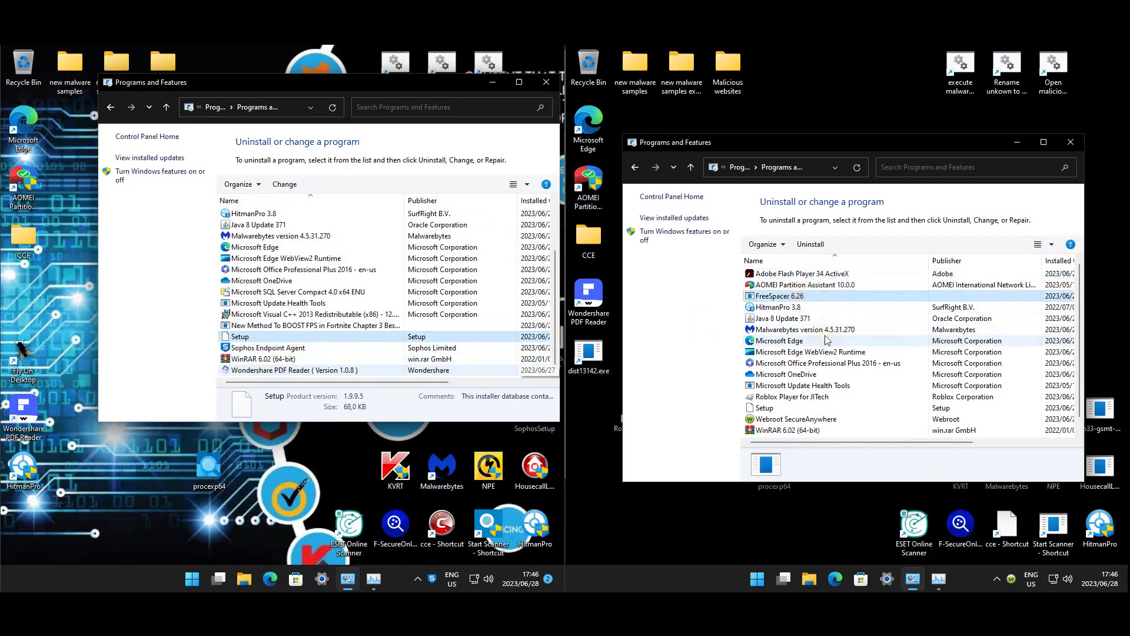
pyautogui.scroll(-1, 826, 339)
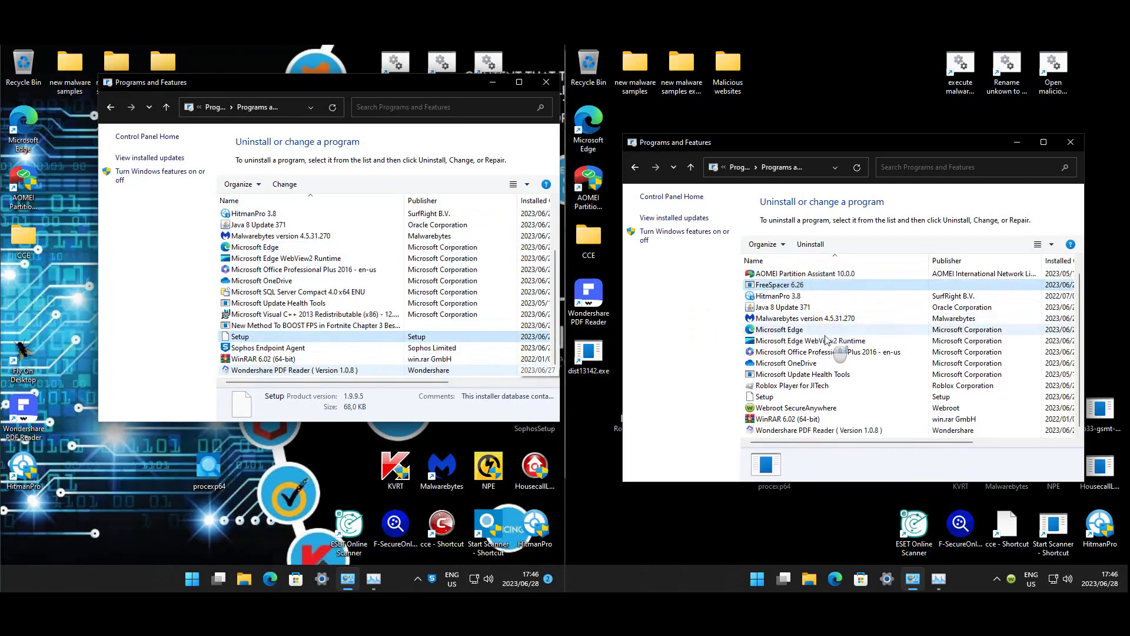
pyautogui.click(793, 387)
pyautogui.click(812, 429)
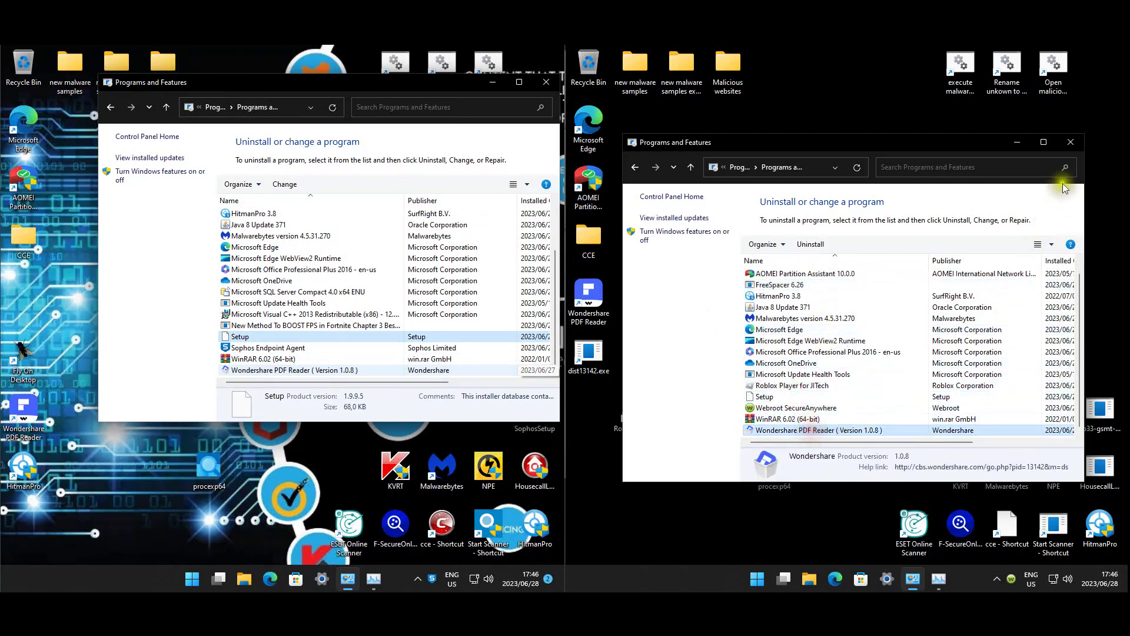
pyautogui.click(1071, 140)
pyautogui.click(547, 82)
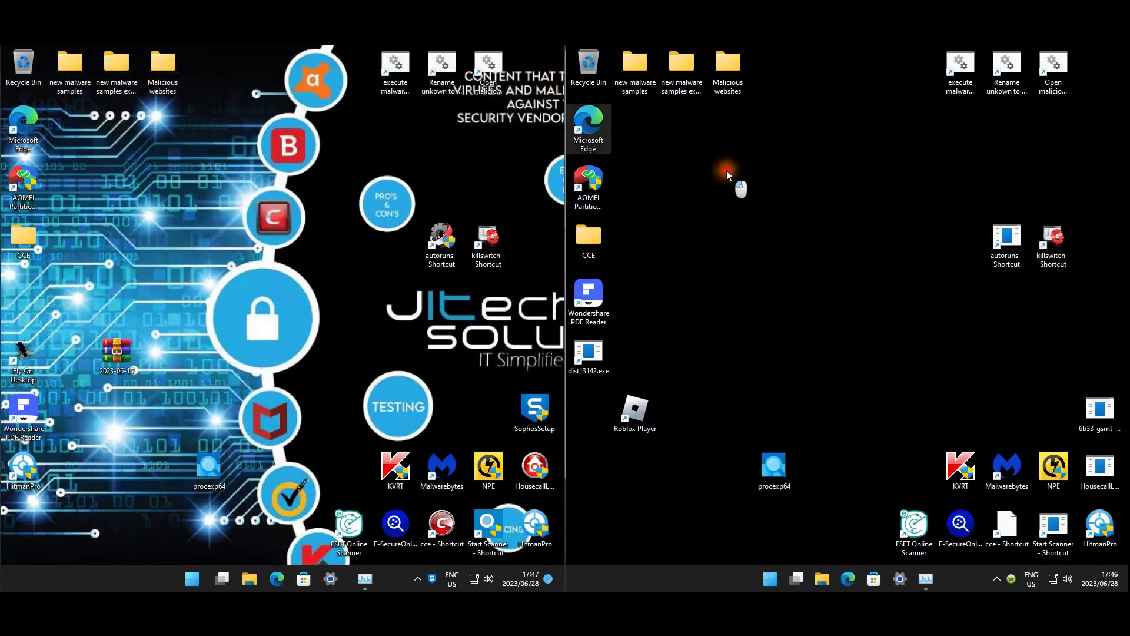
# Open the list of startup items in Task Manager on both the Sophos and Webroot machines
pyautogui.click(933, 583)
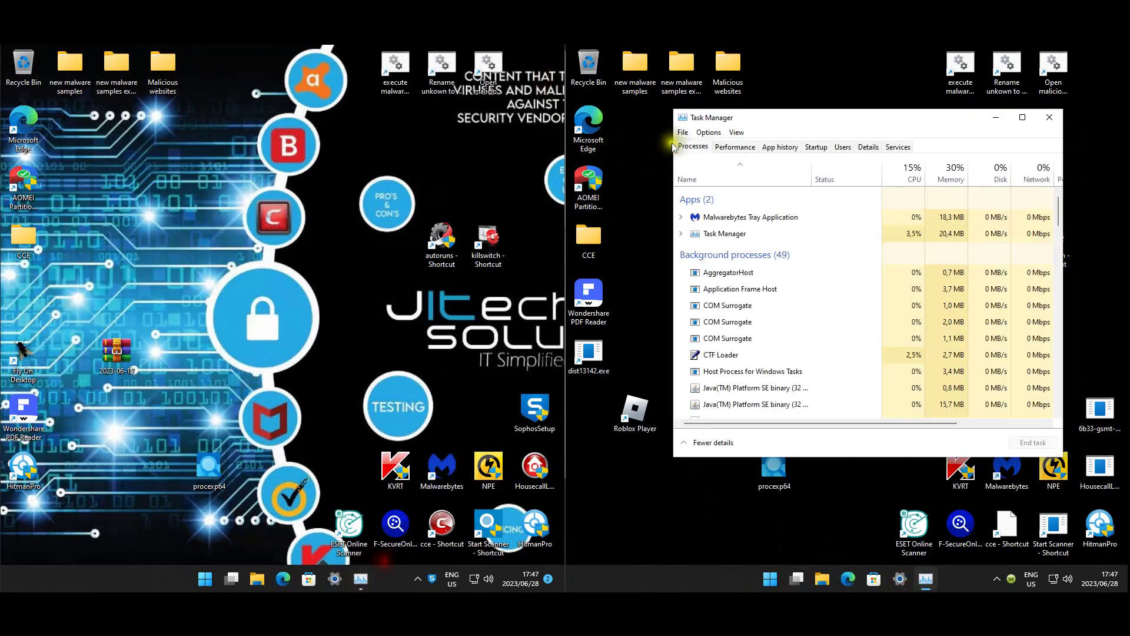
pyautogui.click(816, 146)
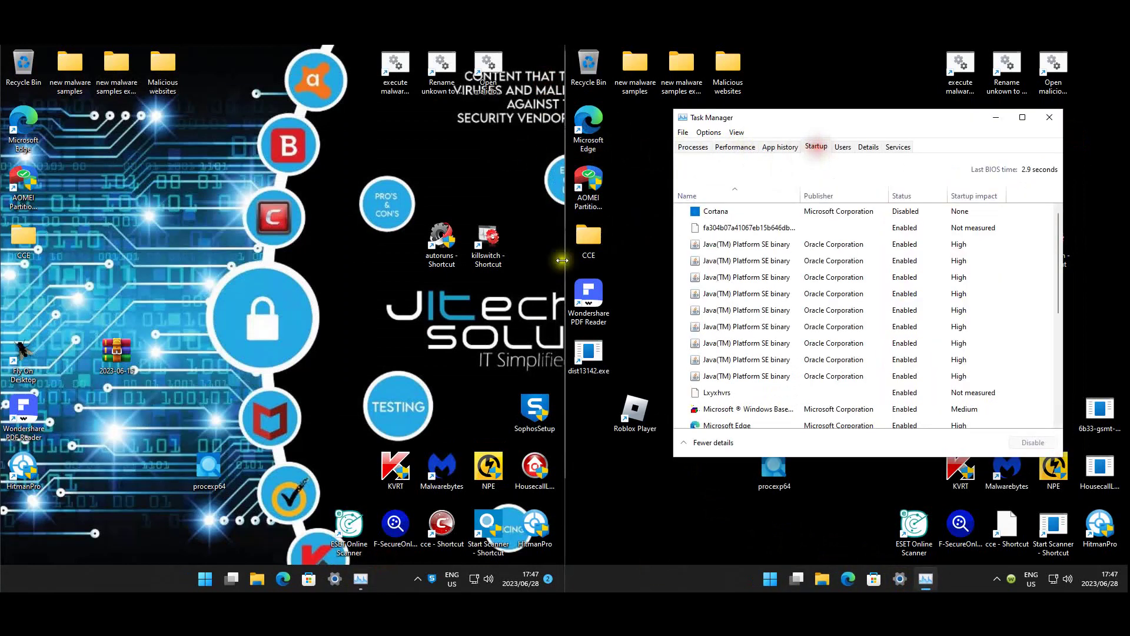
pyautogui.click(361, 579)
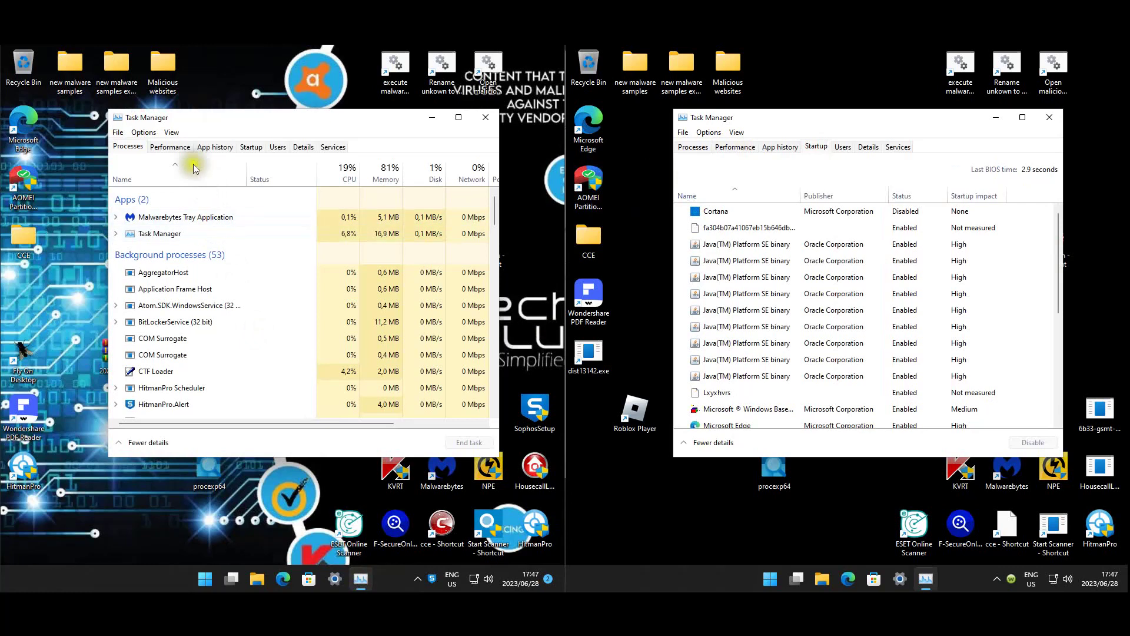
pyautogui.click(295, 147)
pyautogui.click(277, 146)
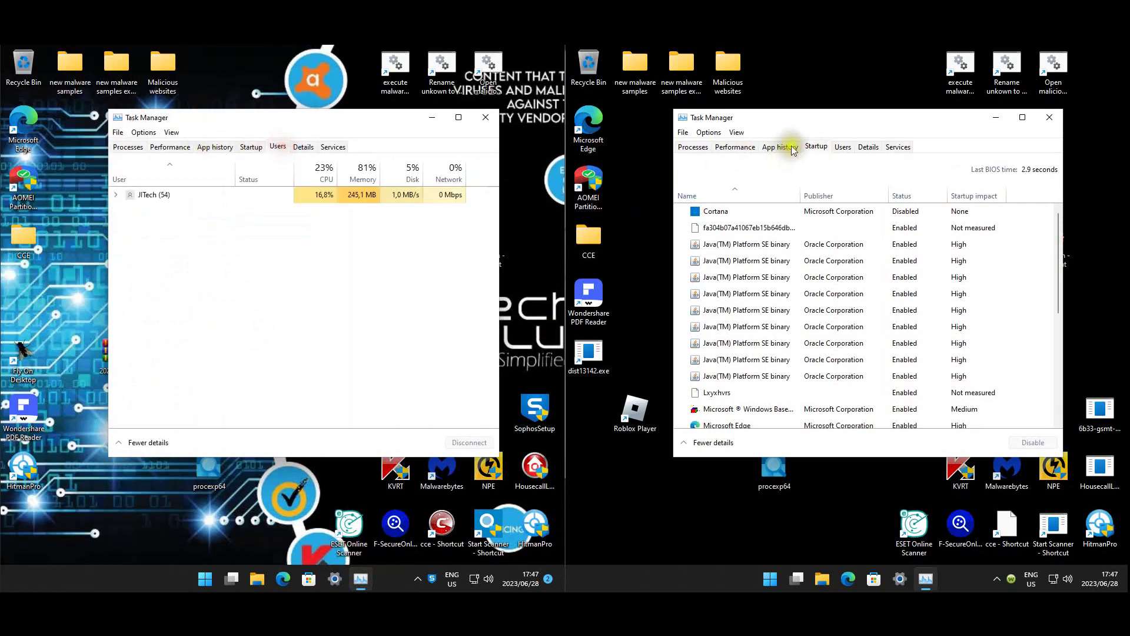
pyautogui.click(814, 149)
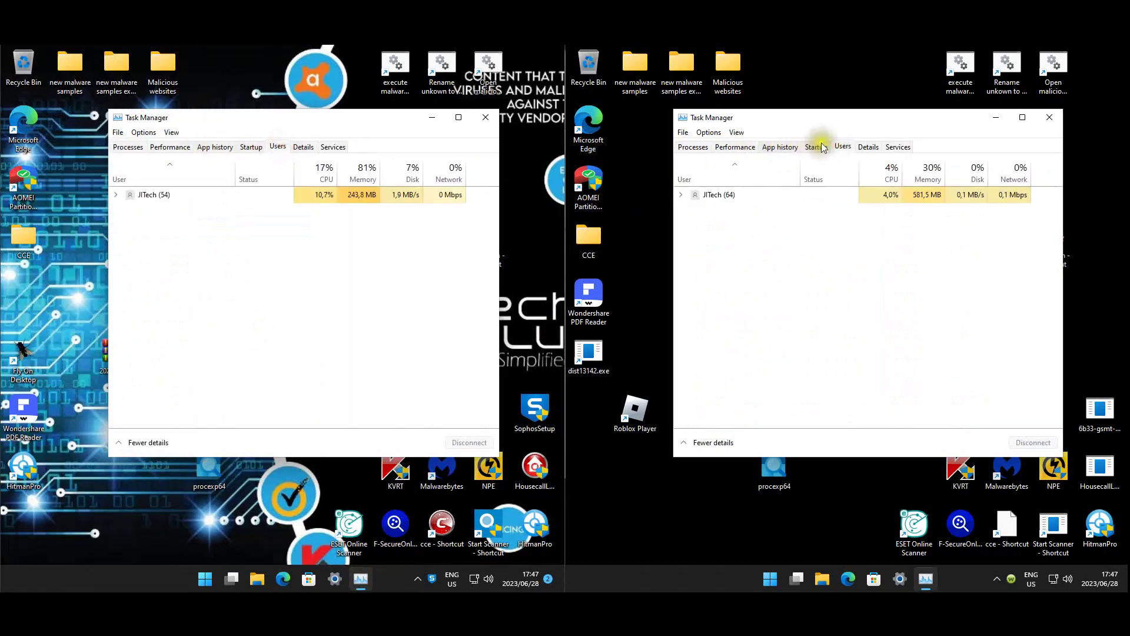
pyautogui.click(816, 147)
pyautogui.click(251, 147)
# Check the two startup entries with long random names and the kill entry on the Sophos machine
pyautogui.click(276, 260)
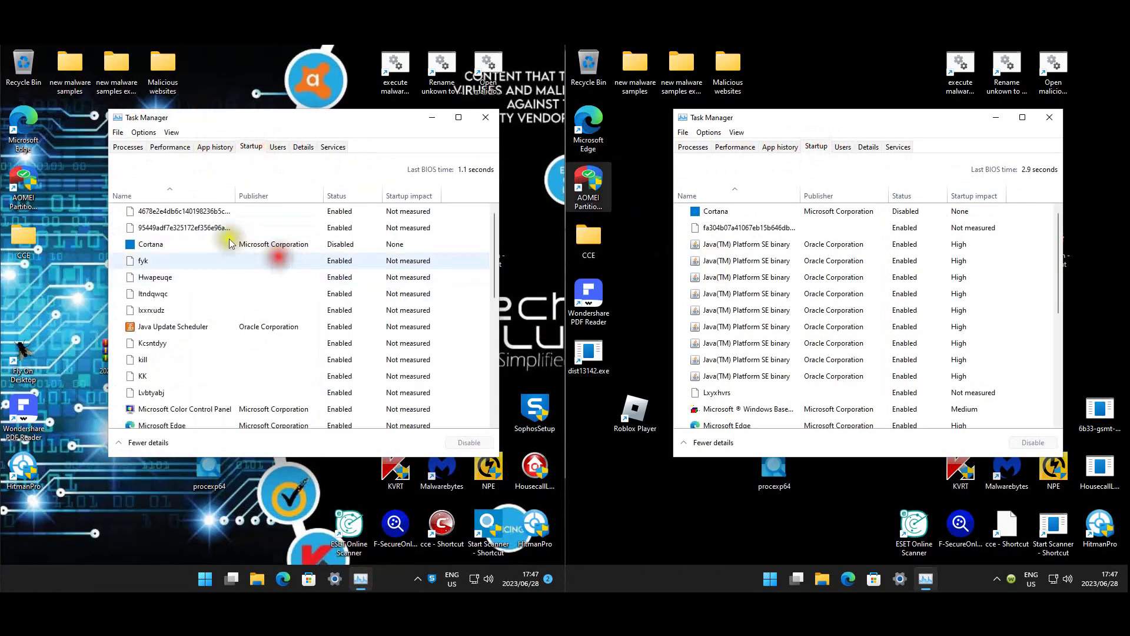
pyautogui.rightClick(192, 213)
pyautogui.rightClick(169, 228)
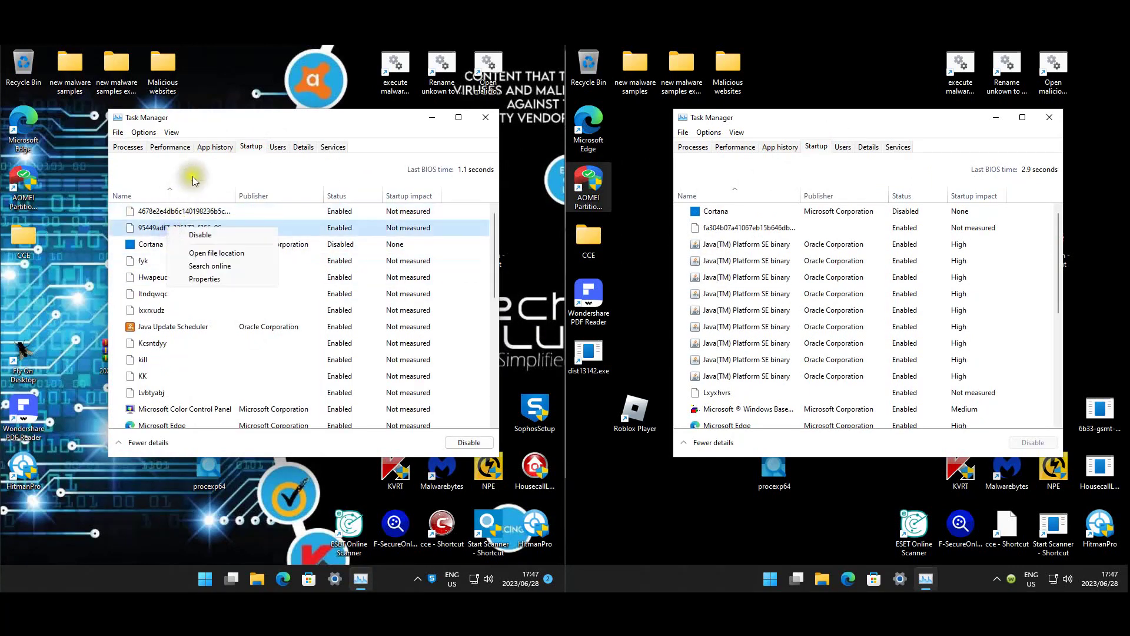
pyautogui.click(194, 180)
pyautogui.click(189, 210)
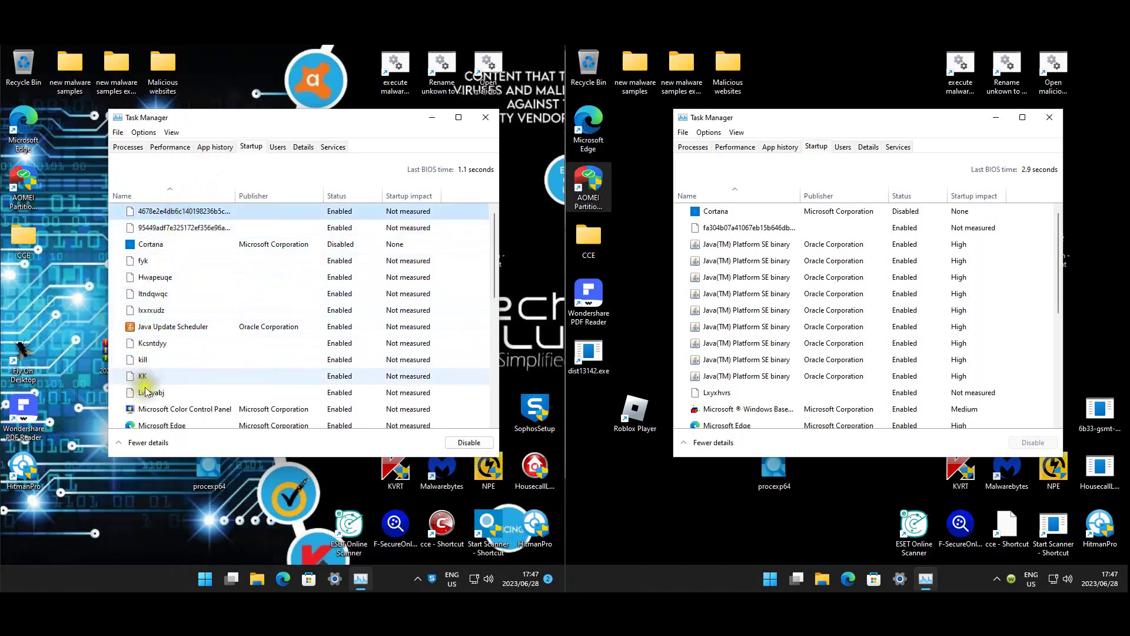
pyautogui.rightClick(146, 364)
# Check Microsoft Color Control Panel, NetSupport Client Application, programs, setup, Wdgyblrn and Windows PowerShell among the Sophos machine's startup items
pyautogui.scroll(-2, 197, 355)
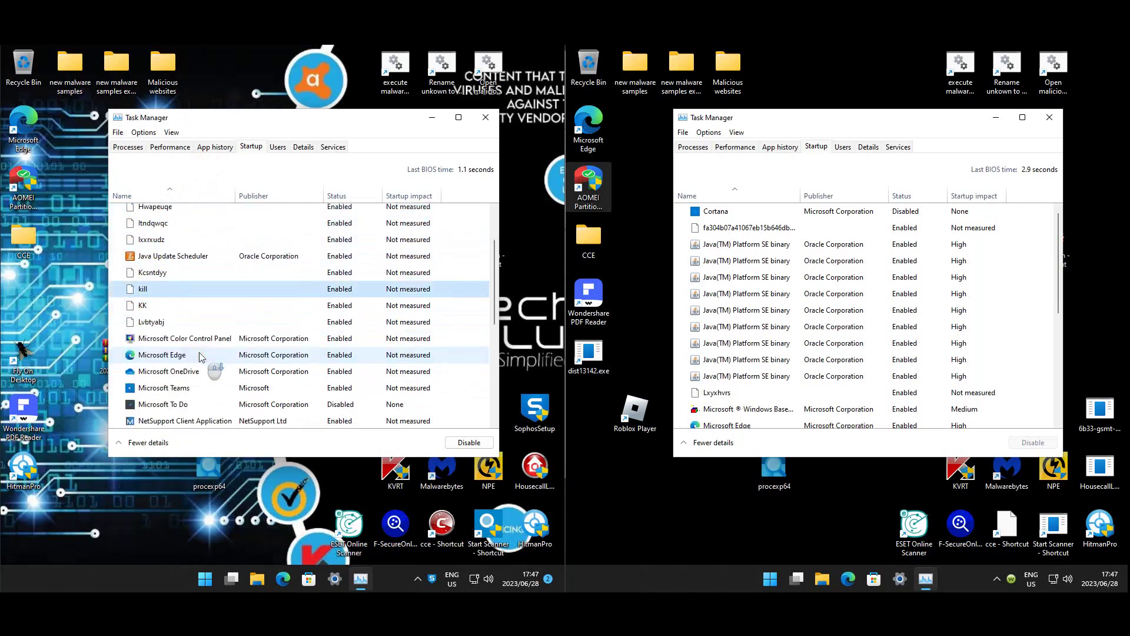
pyautogui.click(189, 321)
pyautogui.scroll(-2, 191, 353)
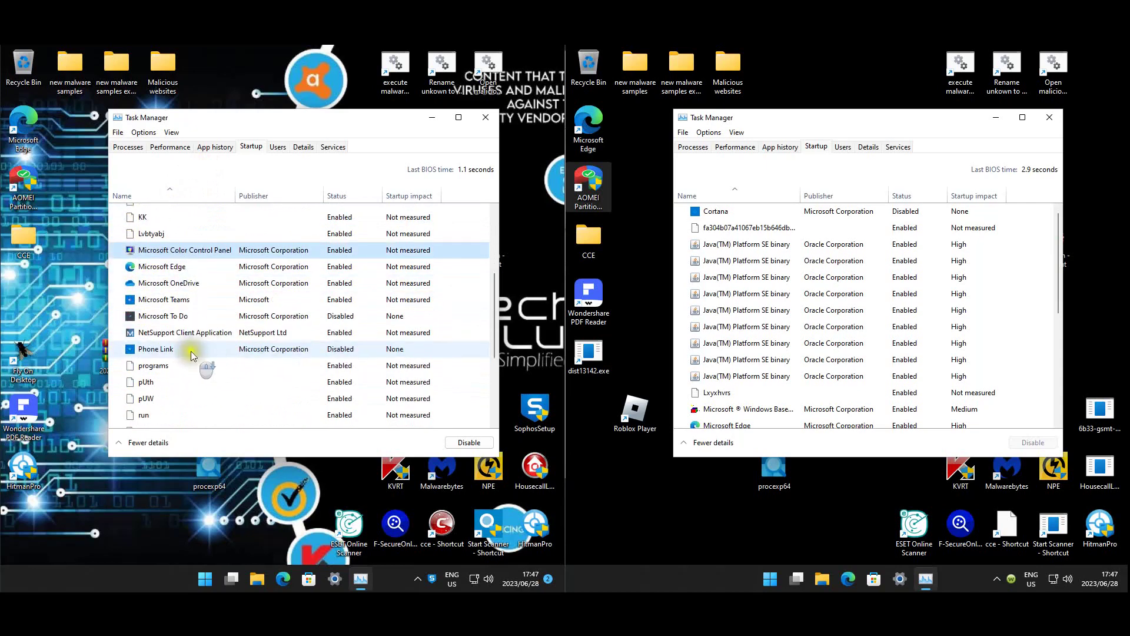
pyautogui.click(177, 332)
pyautogui.scroll(-1, 171, 332)
pyautogui.click(154, 314)
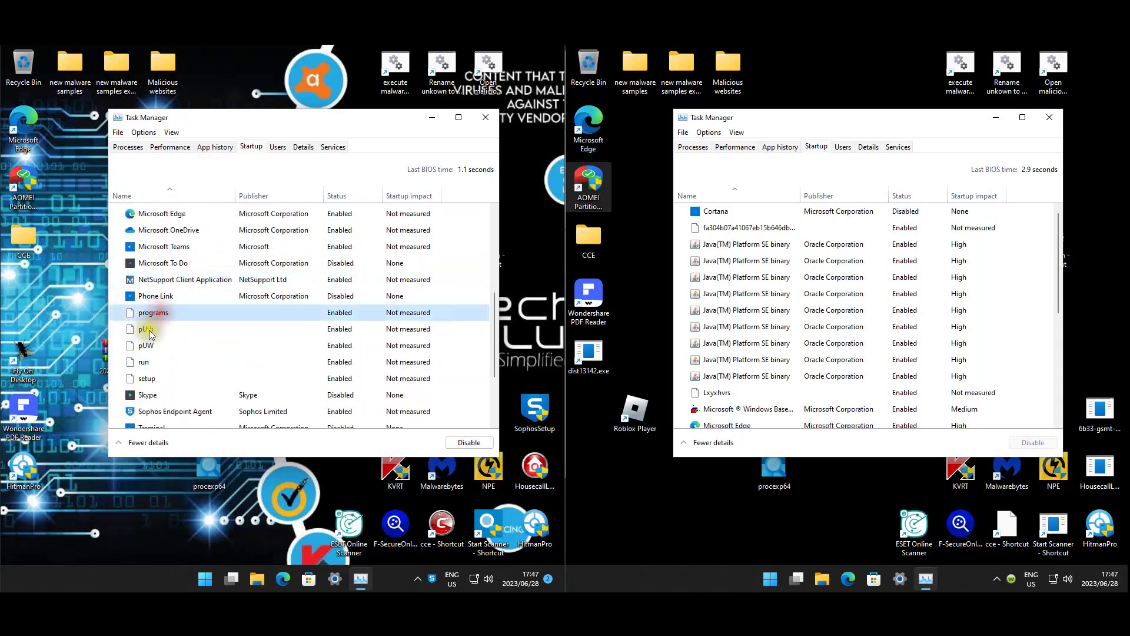
pyautogui.click(168, 378)
pyautogui.scroll(-1, 177, 369)
pyautogui.scroll(-1, 171, 375)
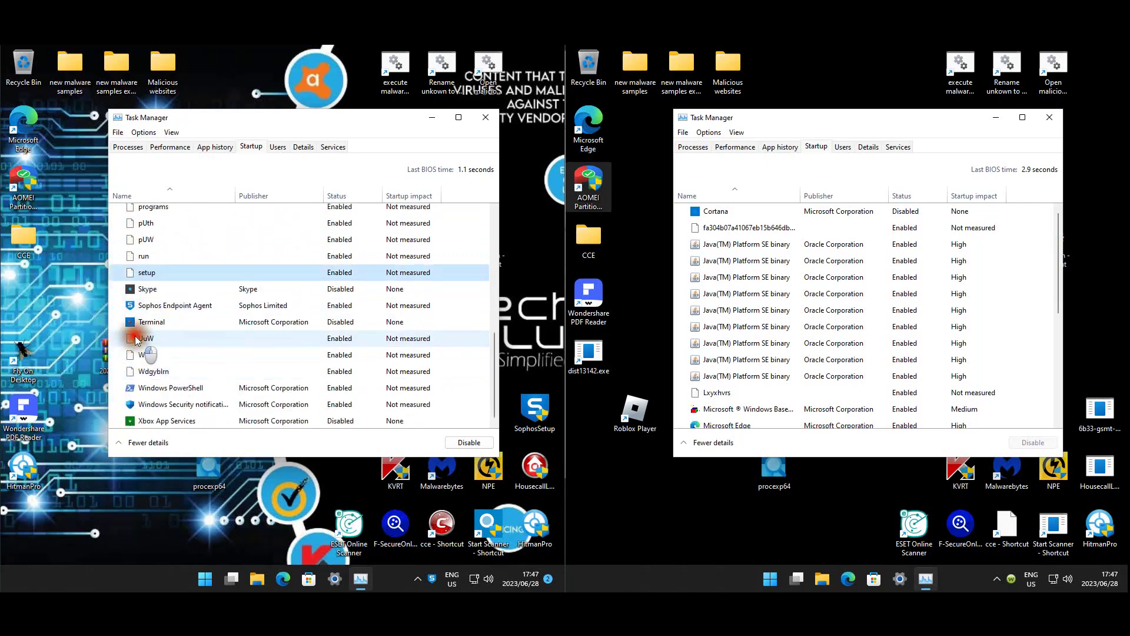
pyautogui.click(154, 370)
pyautogui.click(177, 386)
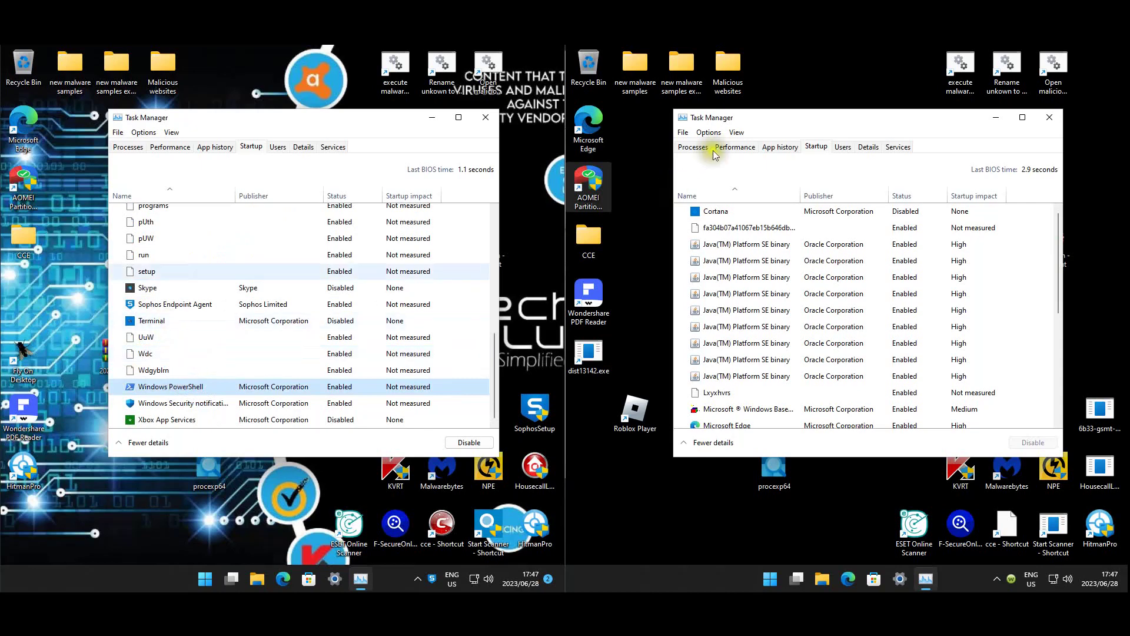
# Check the random-named startup entry and the Java(TM) Platform SE binary entries on the Webroot machine
pyautogui.click(804, 261)
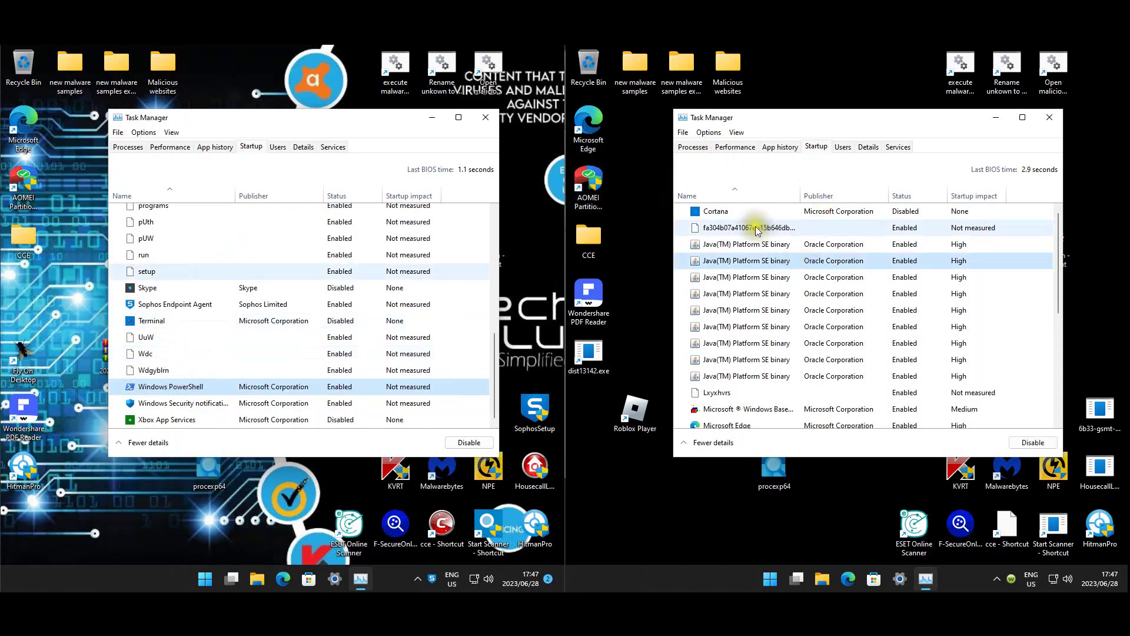
pyautogui.moveTo(724, 225); pyautogui.dragTo(734, 293)
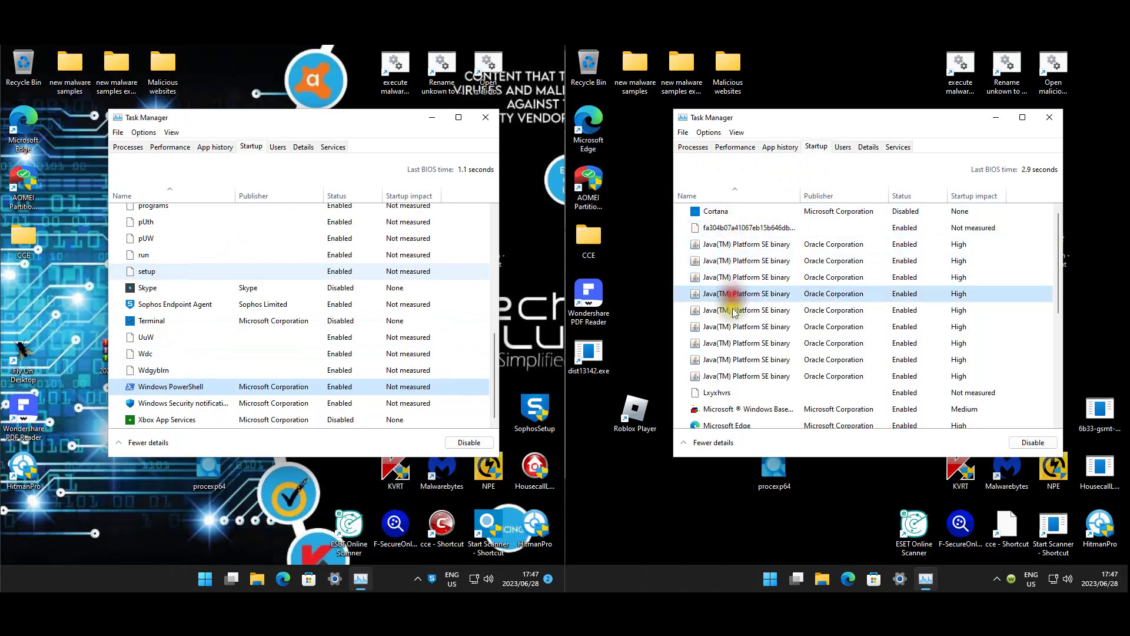
pyautogui.click(729, 360)
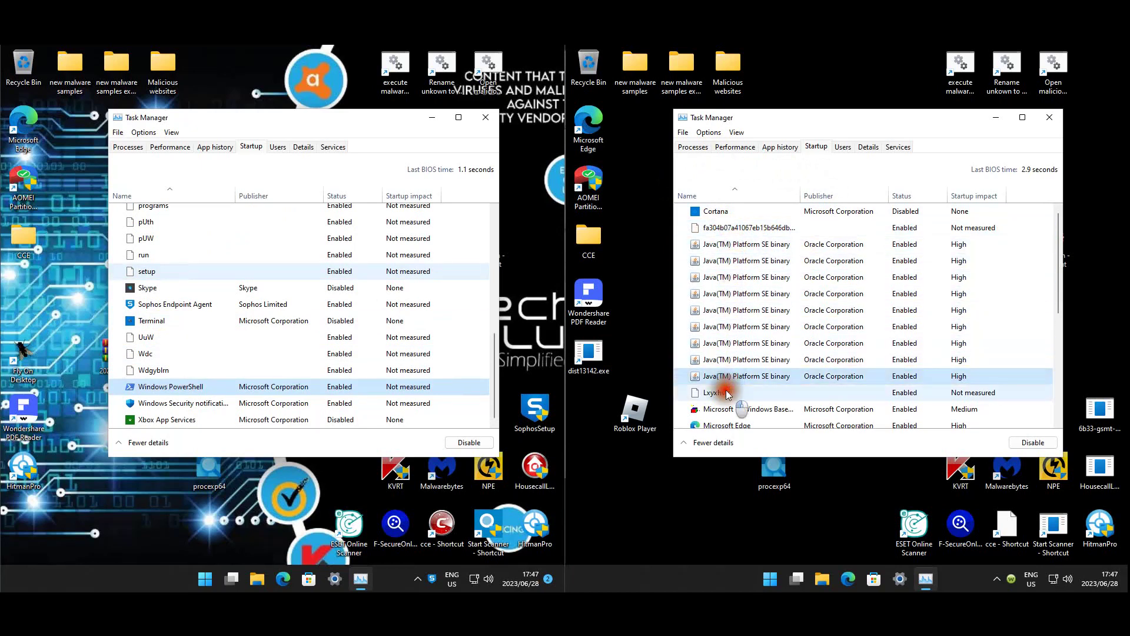
pyautogui.click(824, 356)
# Check MSBuild.exe, NetSupport Client Application, Phone Link and setup among the Webroot machine's startup items, and close Task Manager on both machines
pyautogui.scroll(-3, 819, 329)
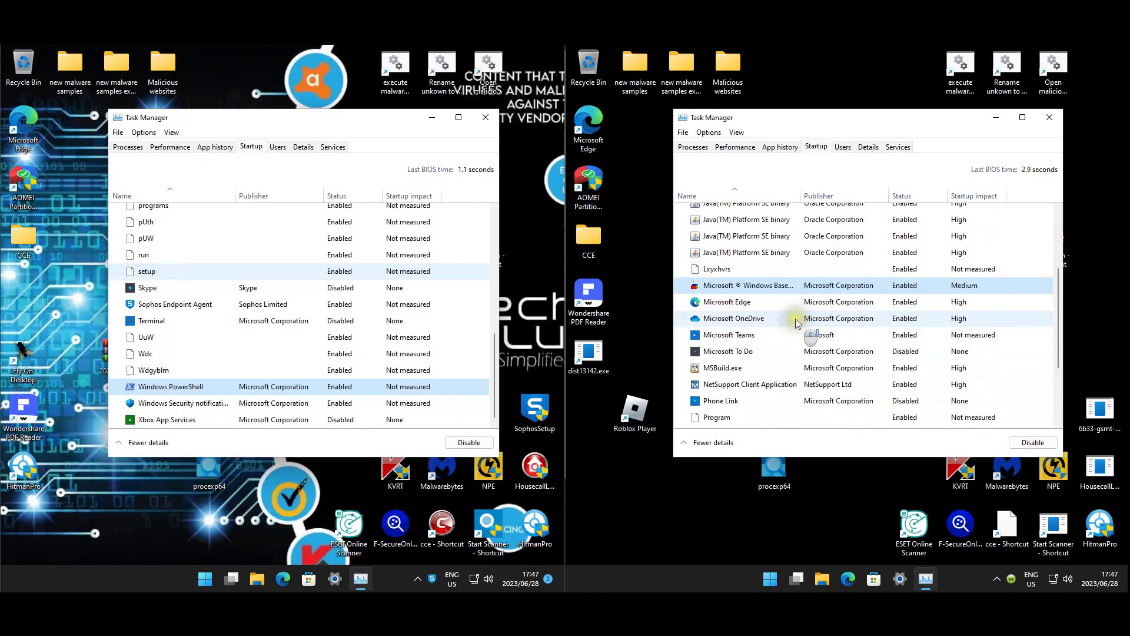
pyautogui.scroll(-2, 794, 318)
pyautogui.click(724, 298)
pyautogui.click(725, 314)
pyautogui.click(721, 331)
pyautogui.click(713, 363)
pyautogui.scroll(-3, 715, 403)
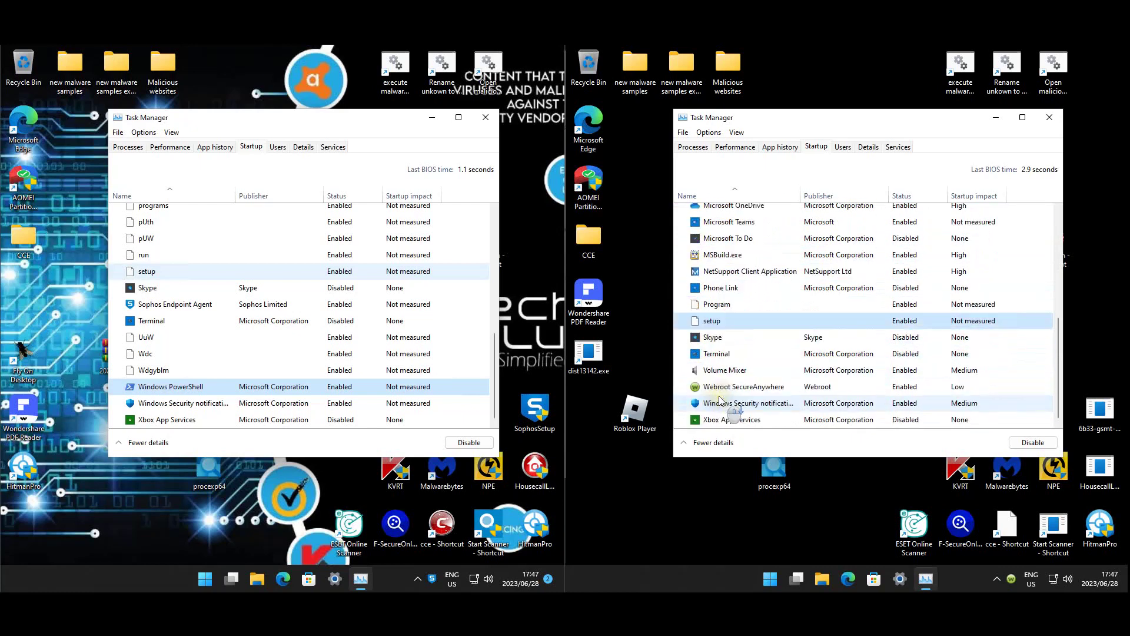
pyautogui.click(491, 118)
pyautogui.click(1048, 116)
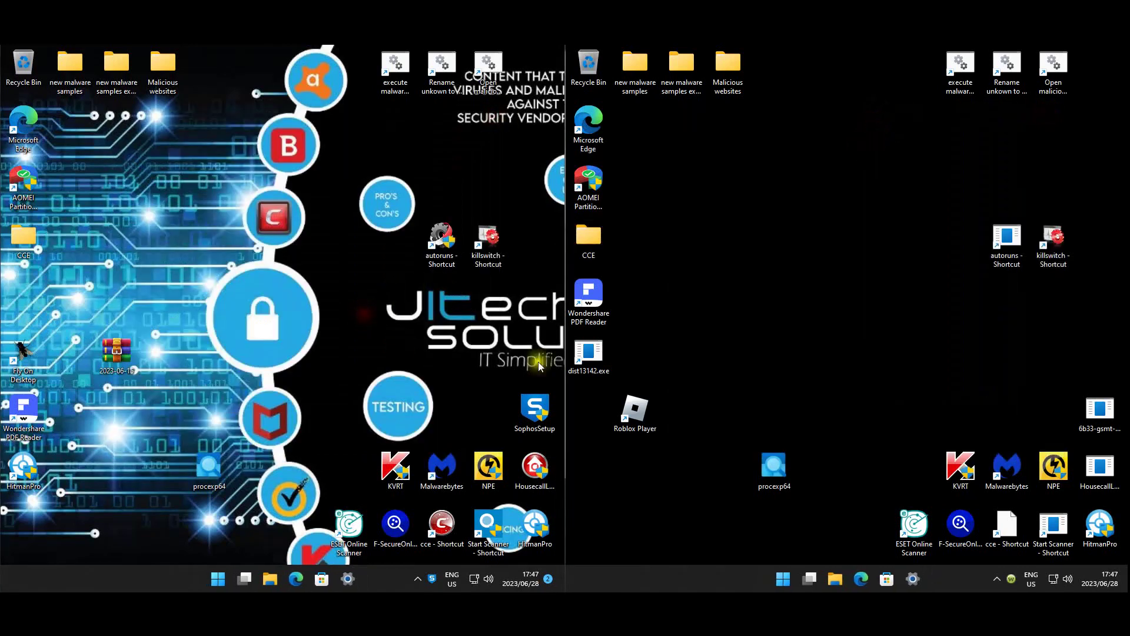
# Switch to the Xcitium machine, review the HitmanPro scan results, and close HitmanPro
pyautogui.moveTo(244, 578)
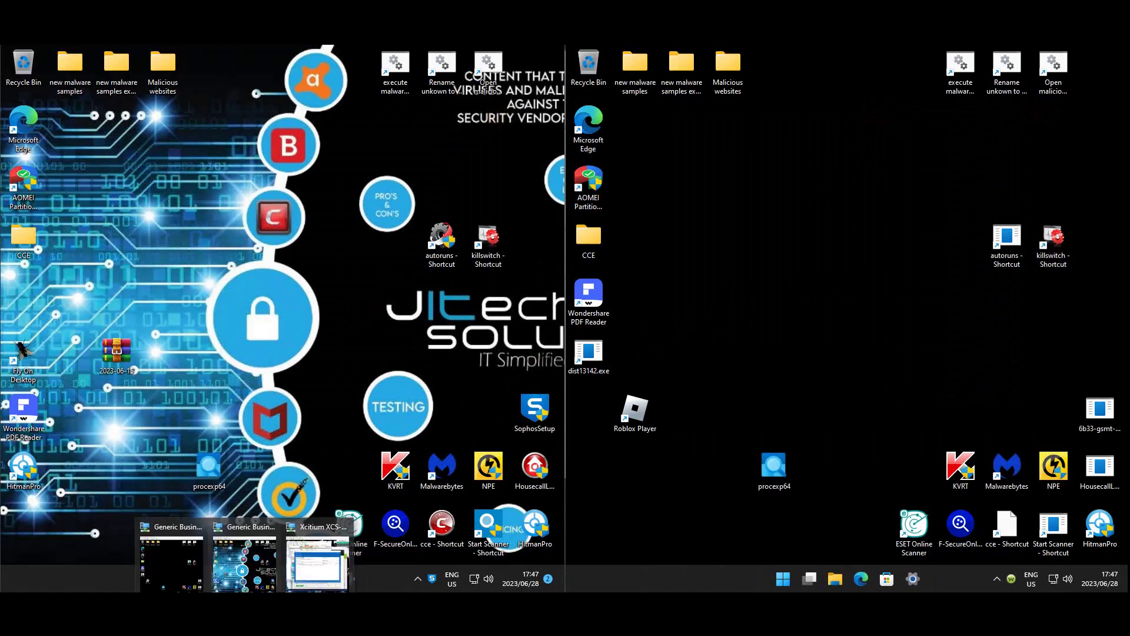
pyautogui.click(318, 562)
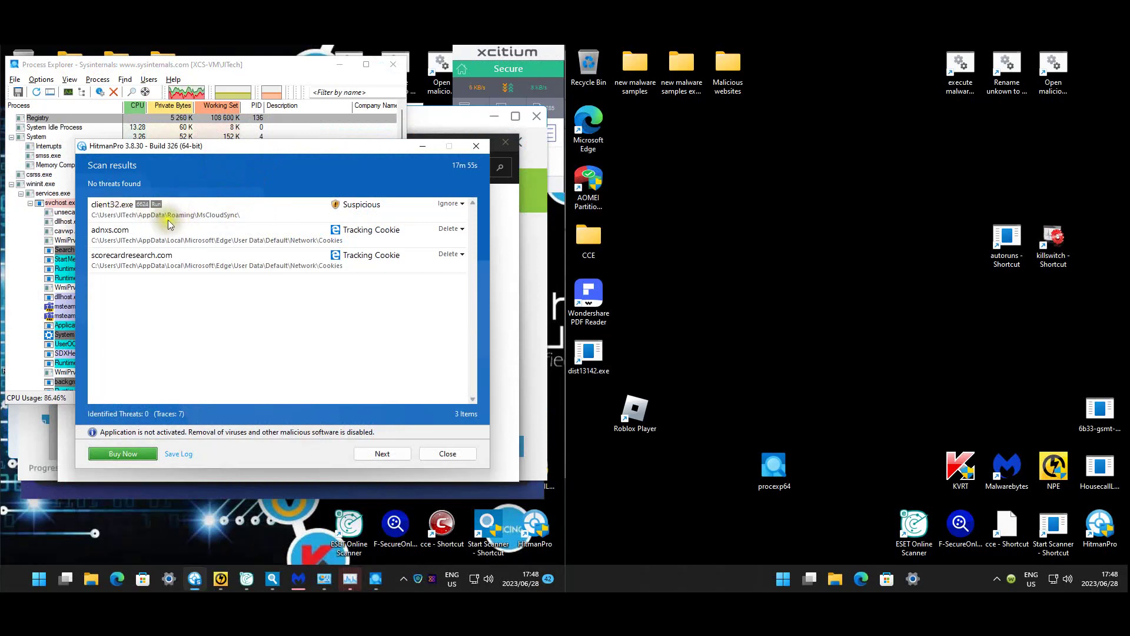
pyautogui.click(312, 294)
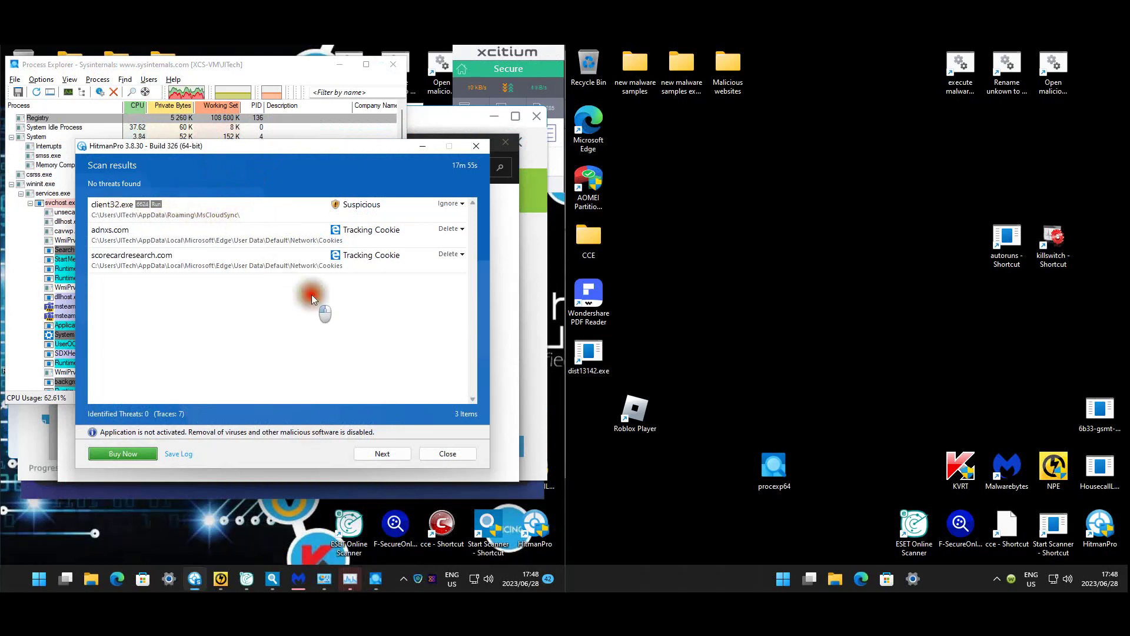
pyautogui.click(446, 452)
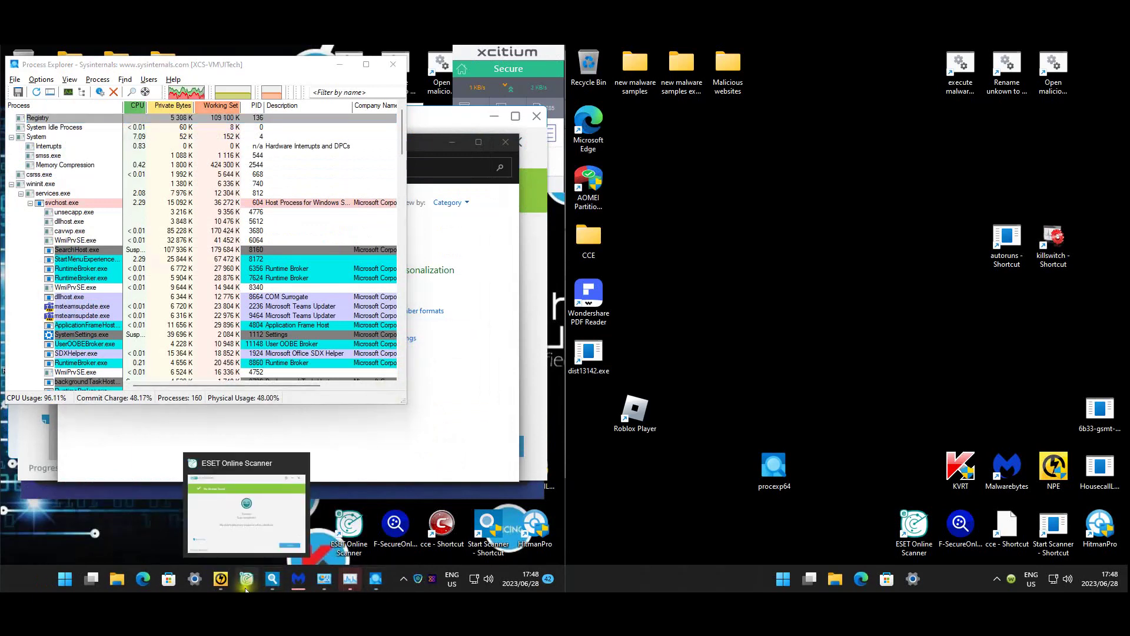
# Bring up Norton Power Eraser on the Xcitium machine, dismiss its scan error, and close the scanner
pyautogui.click(224, 577)
pyautogui.click(381, 371)
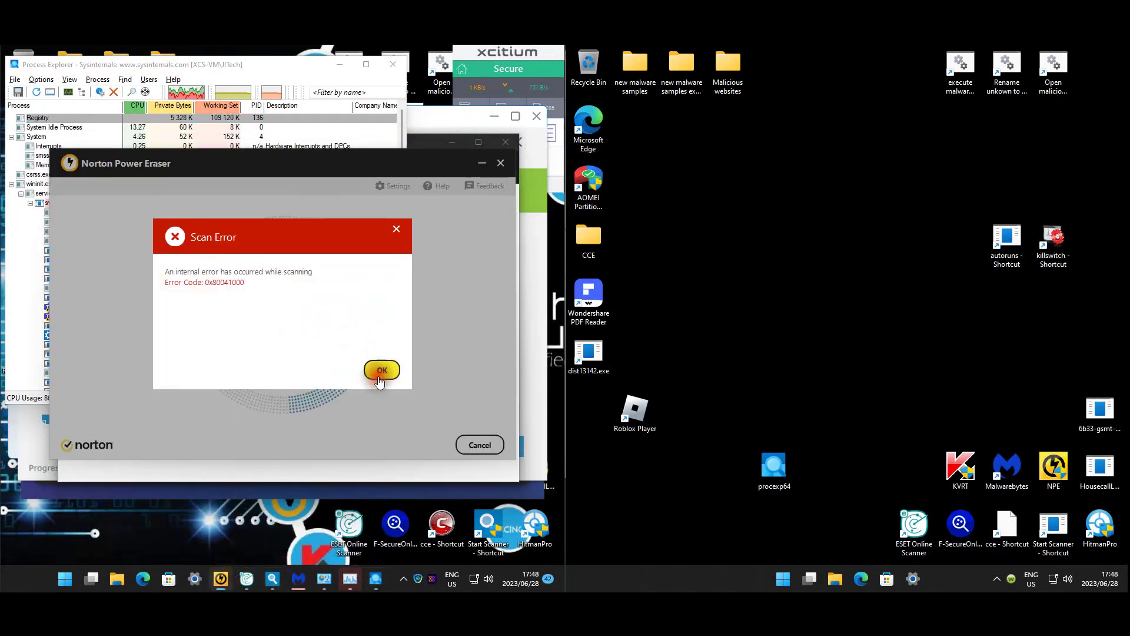
pyautogui.click(336, 371)
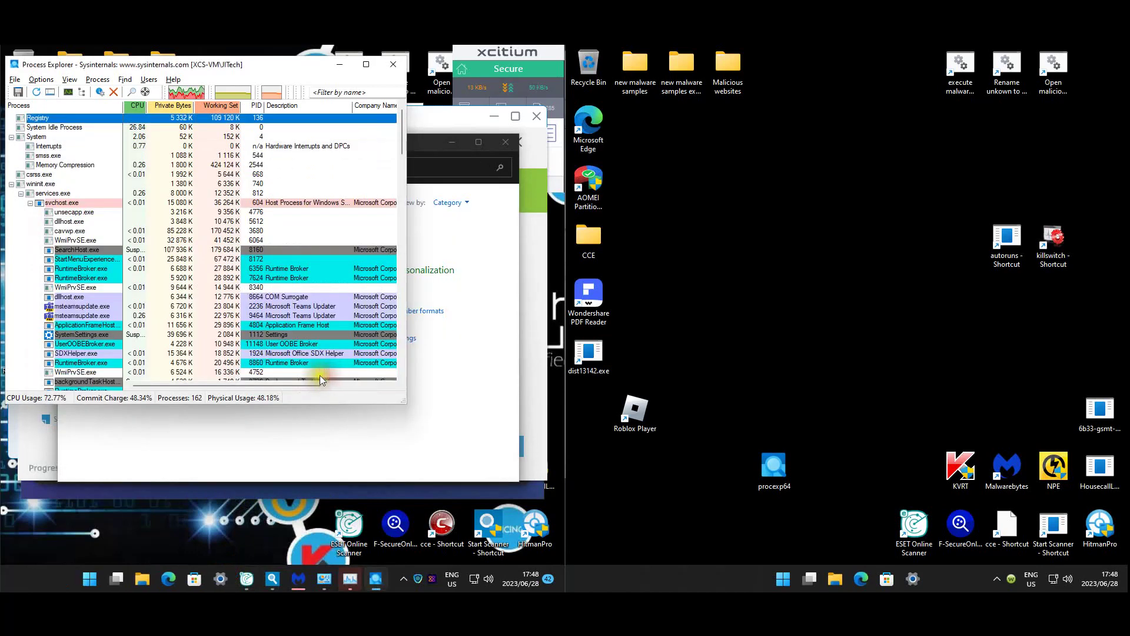
# Review the ESET Online Scanner result on the Xcitium machine, and close the scanner
pyautogui.click(281, 451)
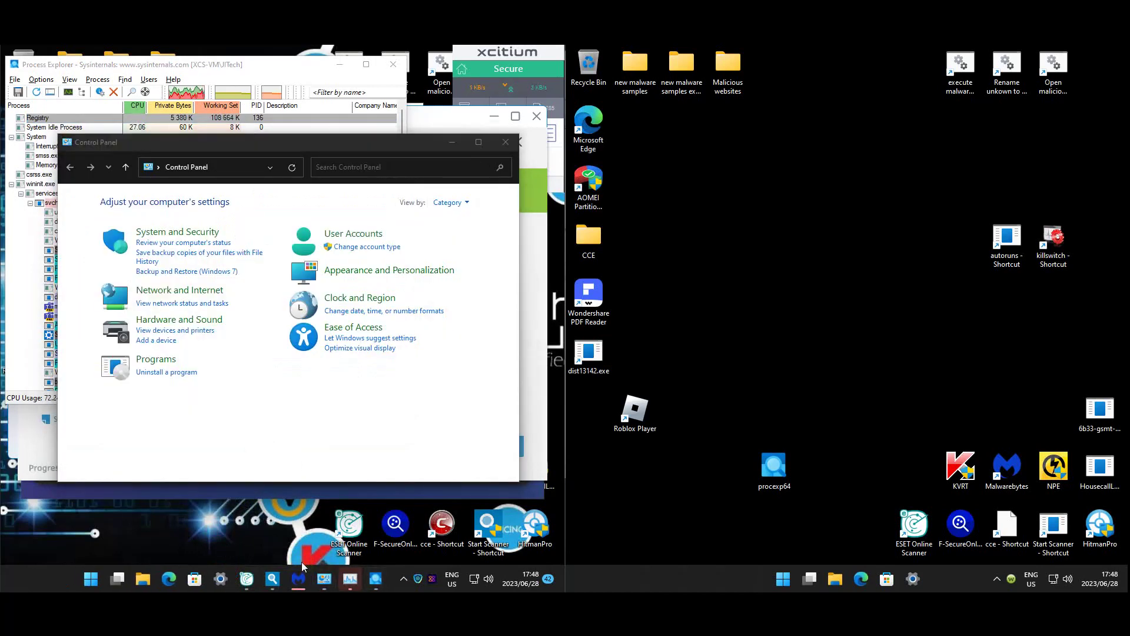
pyautogui.click(250, 578)
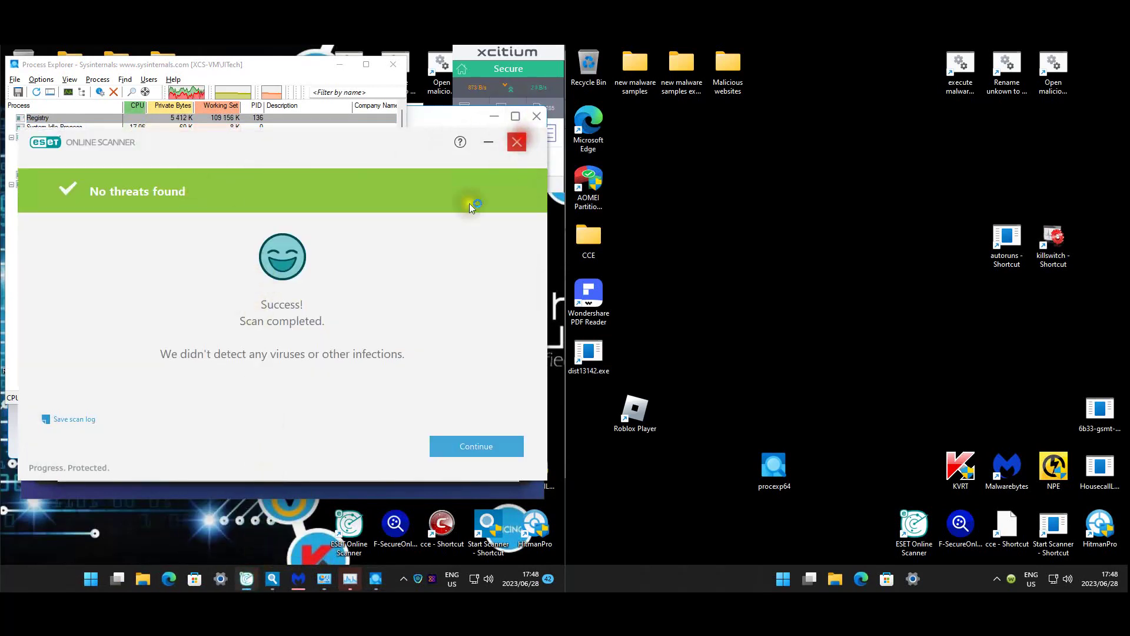
pyautogui.click(361, 376)
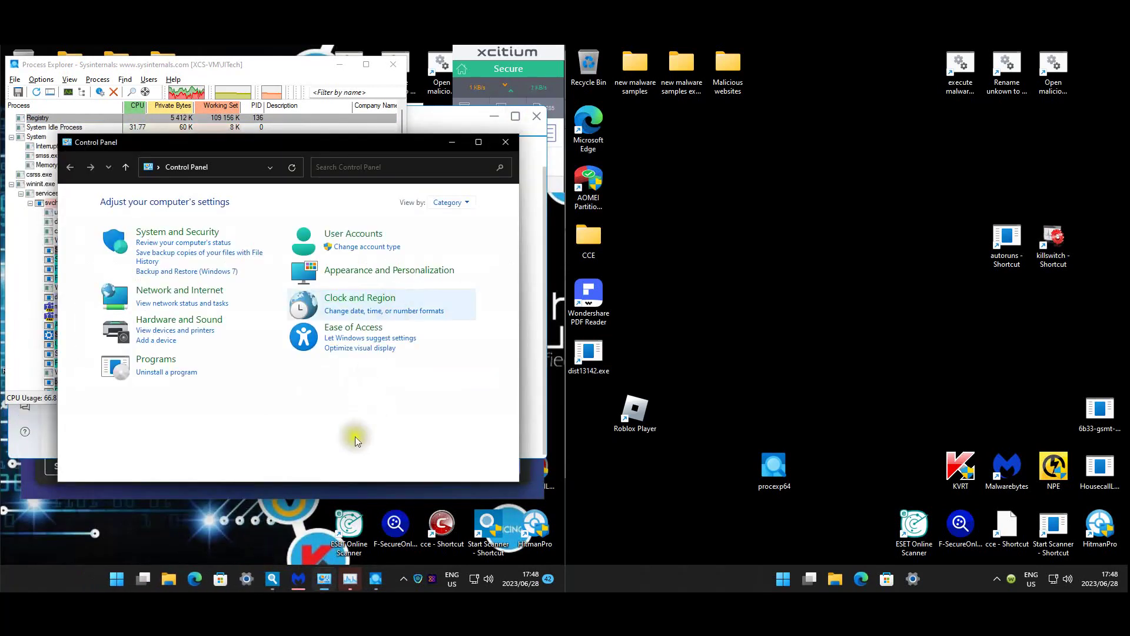
# Bring up the Emsisoft Emergency Kit scan results on the Xcitium machine and check the file locations of the Trojan.GenericKD detections
pyautogui.click(272, 578)
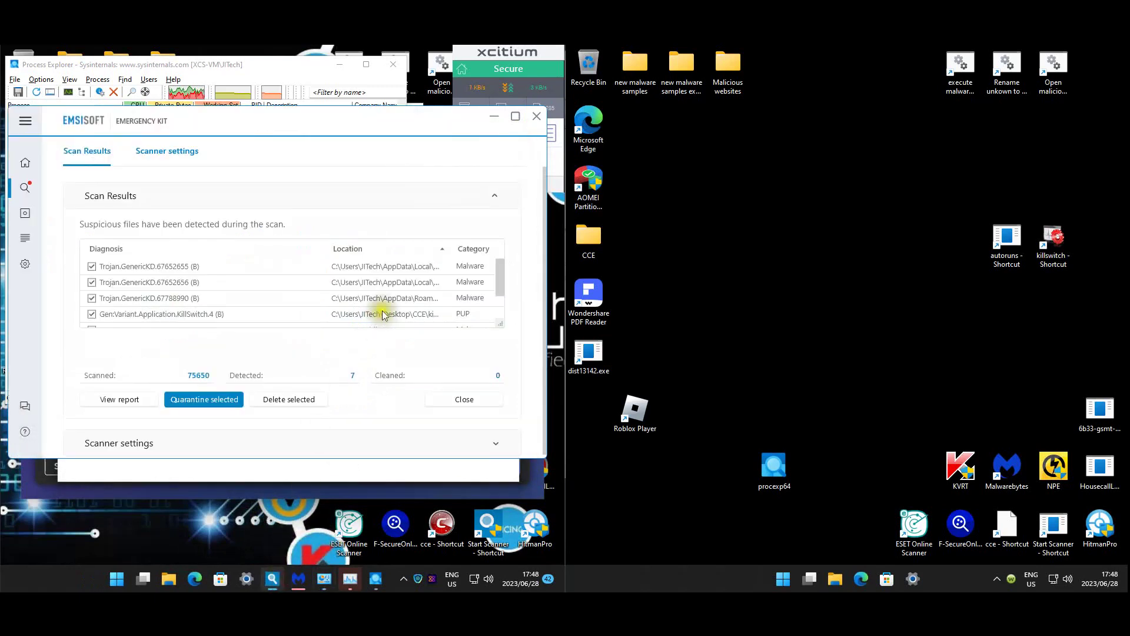
pyautogui.click(420, 271)
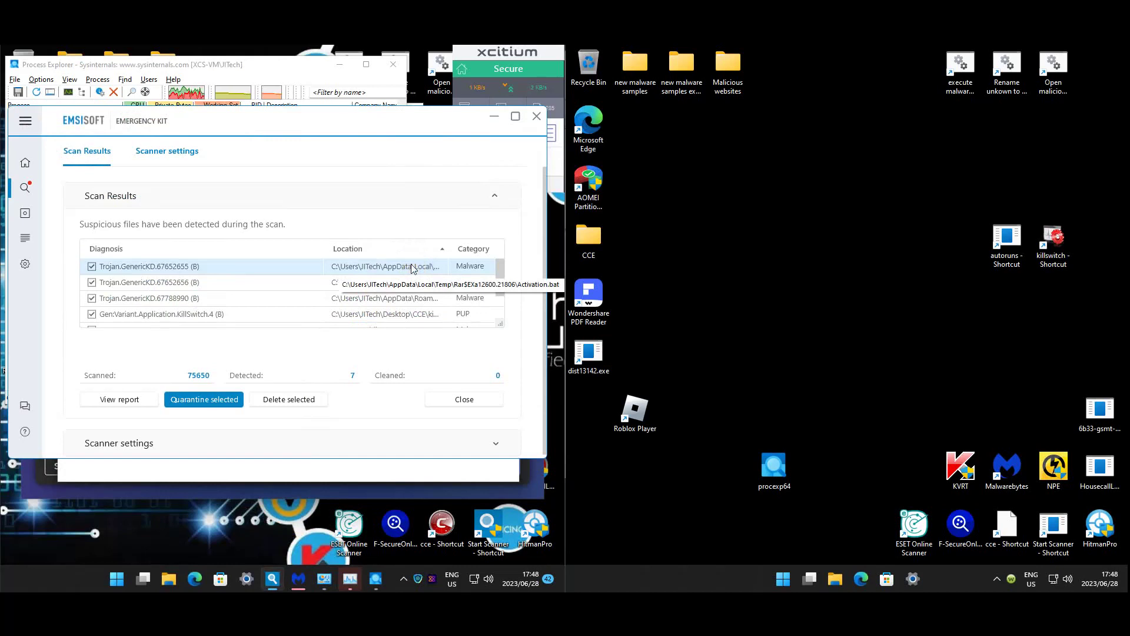
pyautogui.click(414, 286)
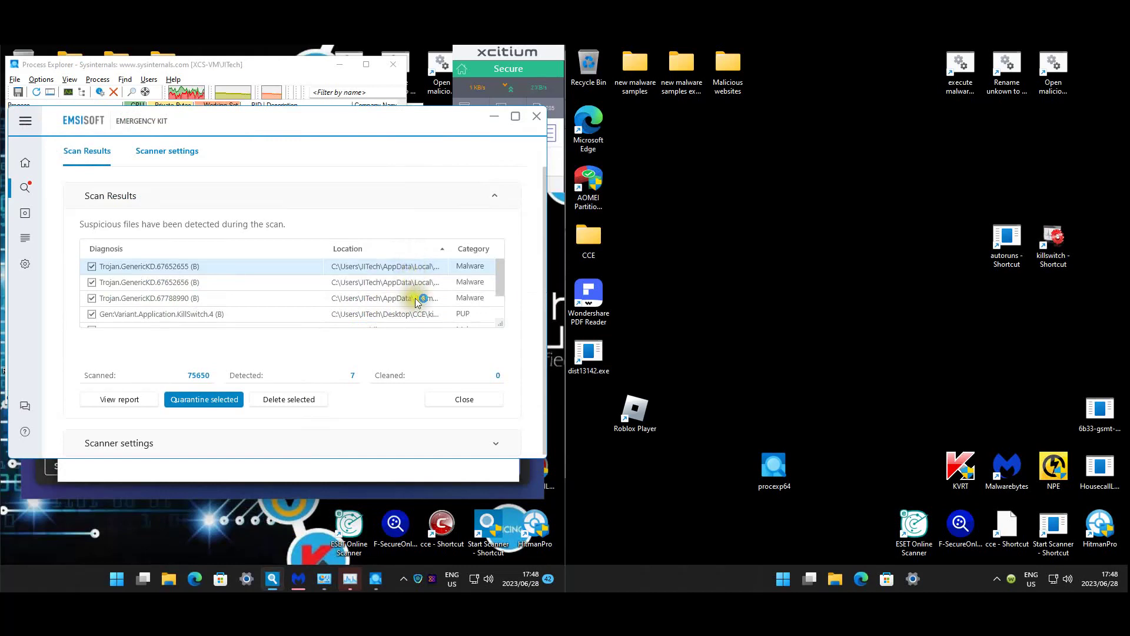
pyautogui.click(415, 299)
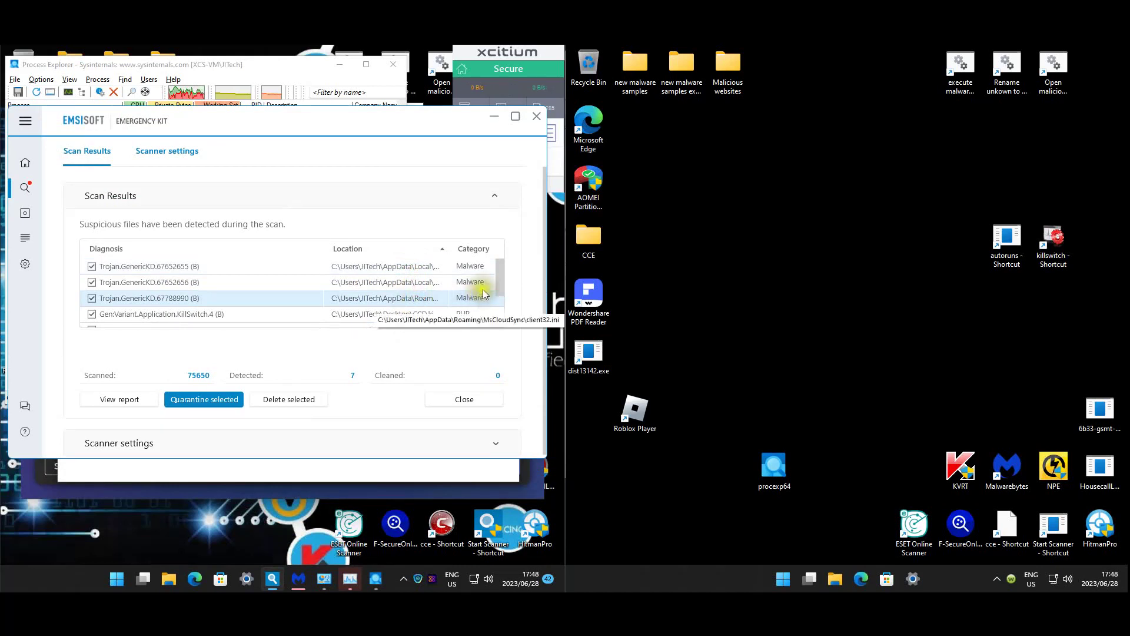
# Check the locations of the KillSwitch, Boxter and SecHijack detections in the Emsisoft scan results
pyautogui.moveTo(500, 273); pyautogui.dragTo(504, 312)
pyautogui.click(399, 271)
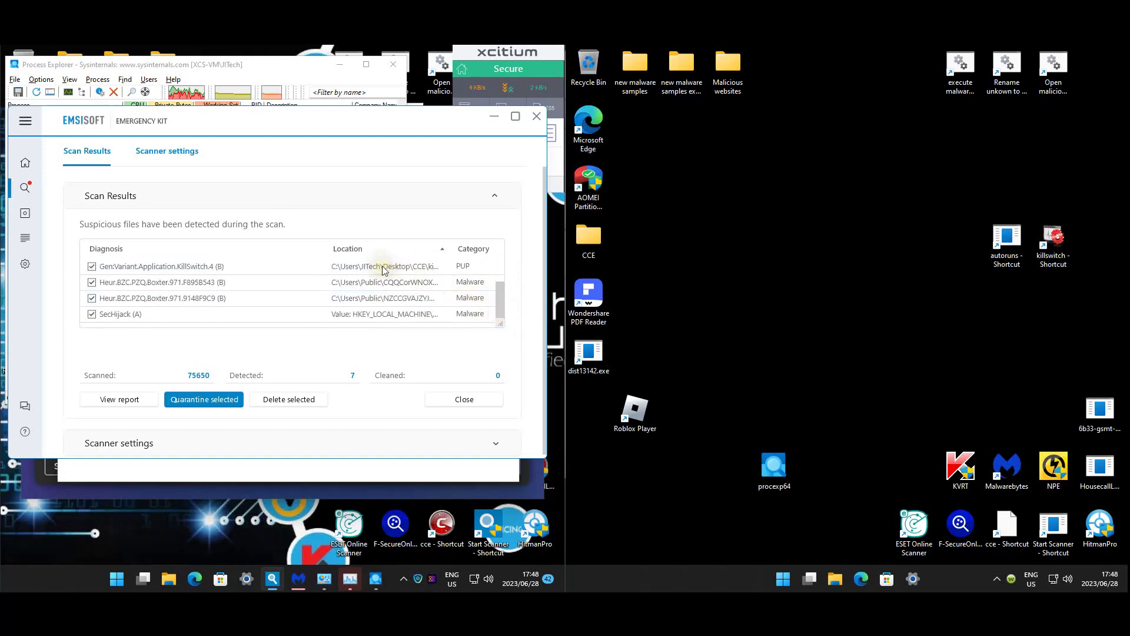
pyautogui.click(382, 274)
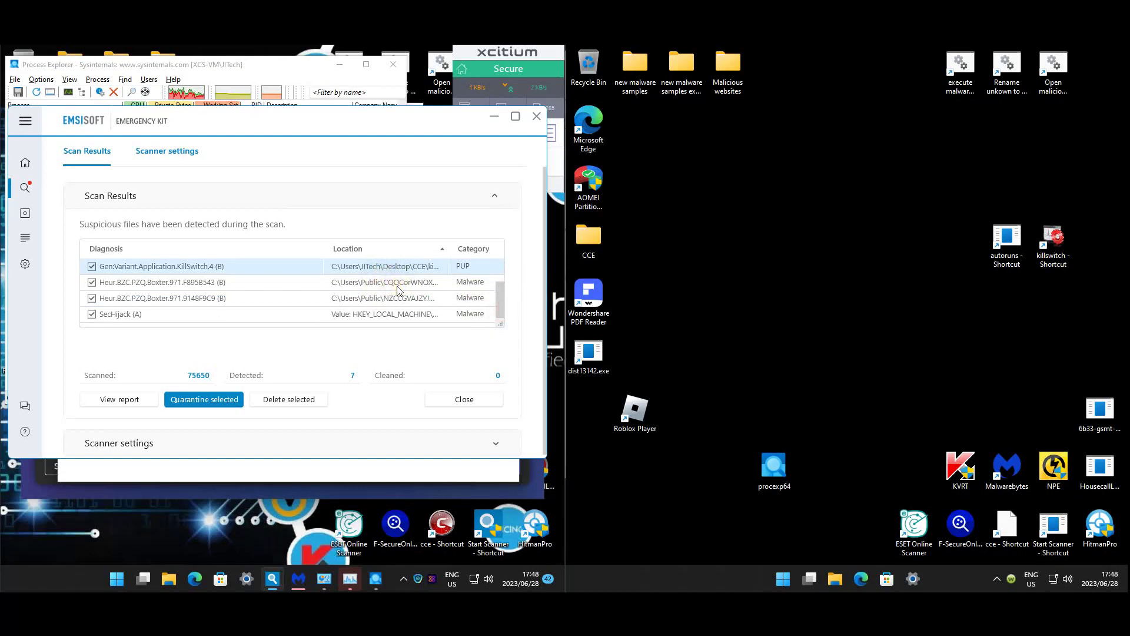
pyautogui.click(401, 295)
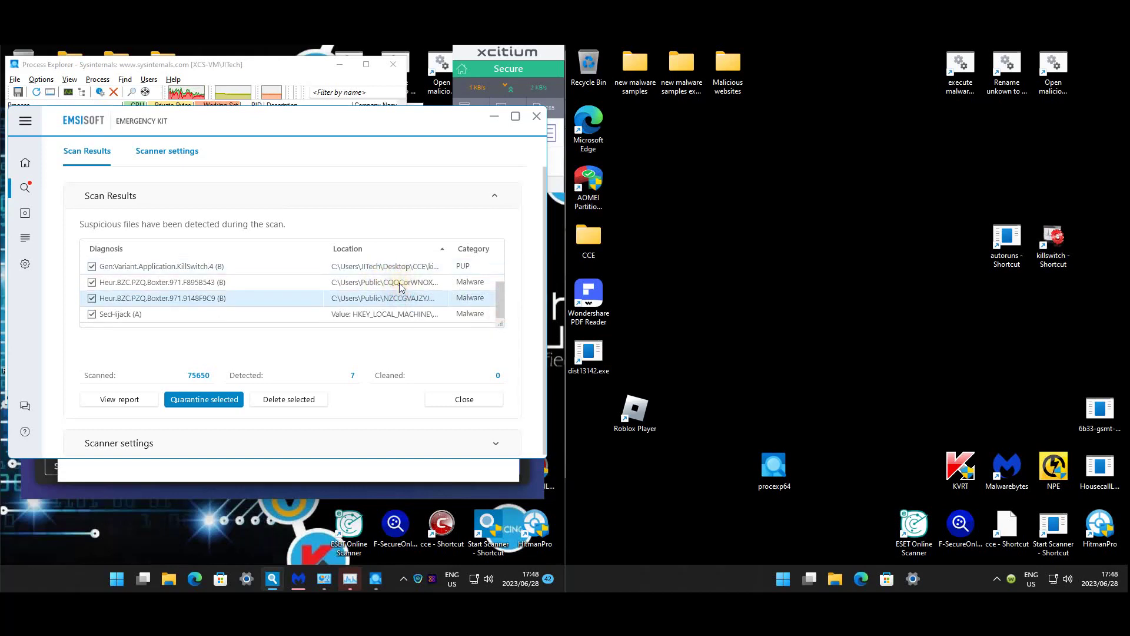
pyautogui.click(397, 283)
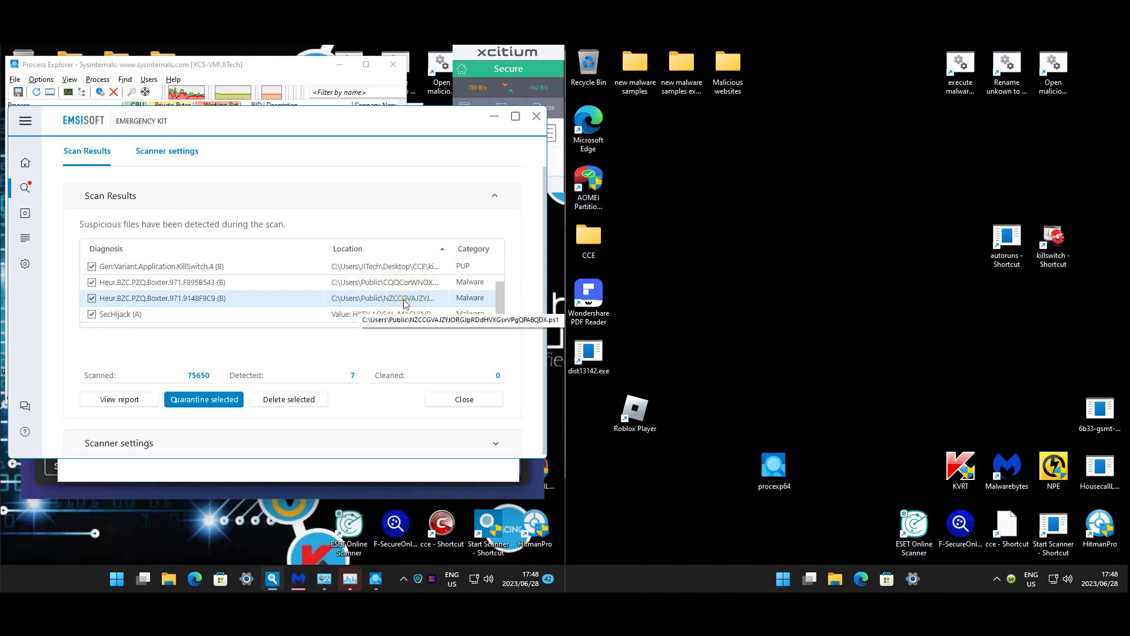
pyautogui.click(402, 284)
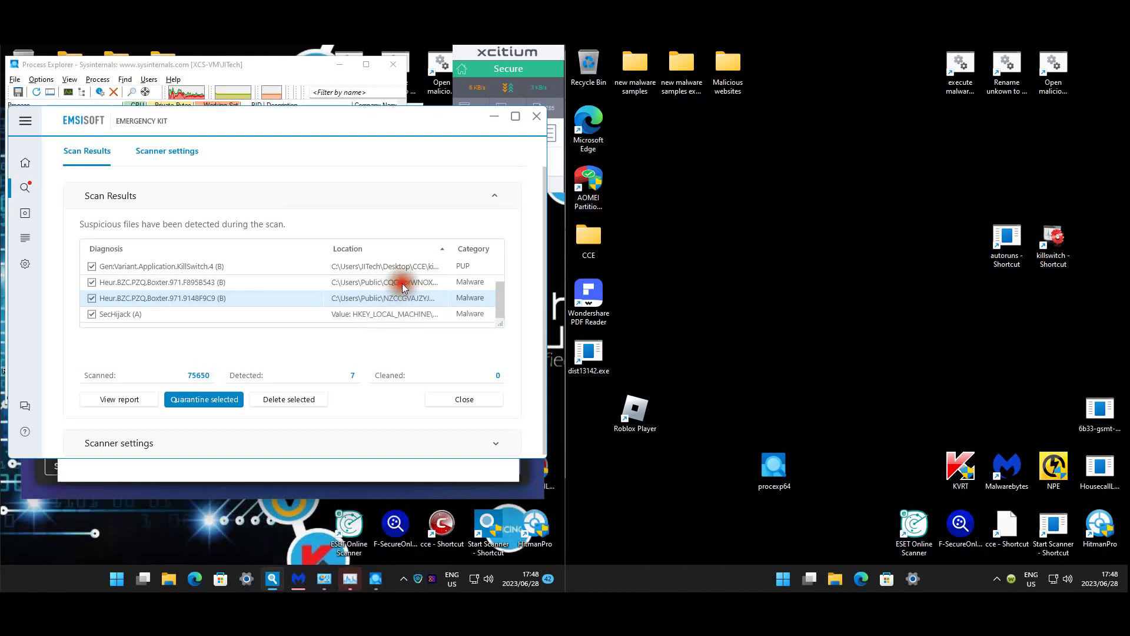
pyautogui.click(402, 315)
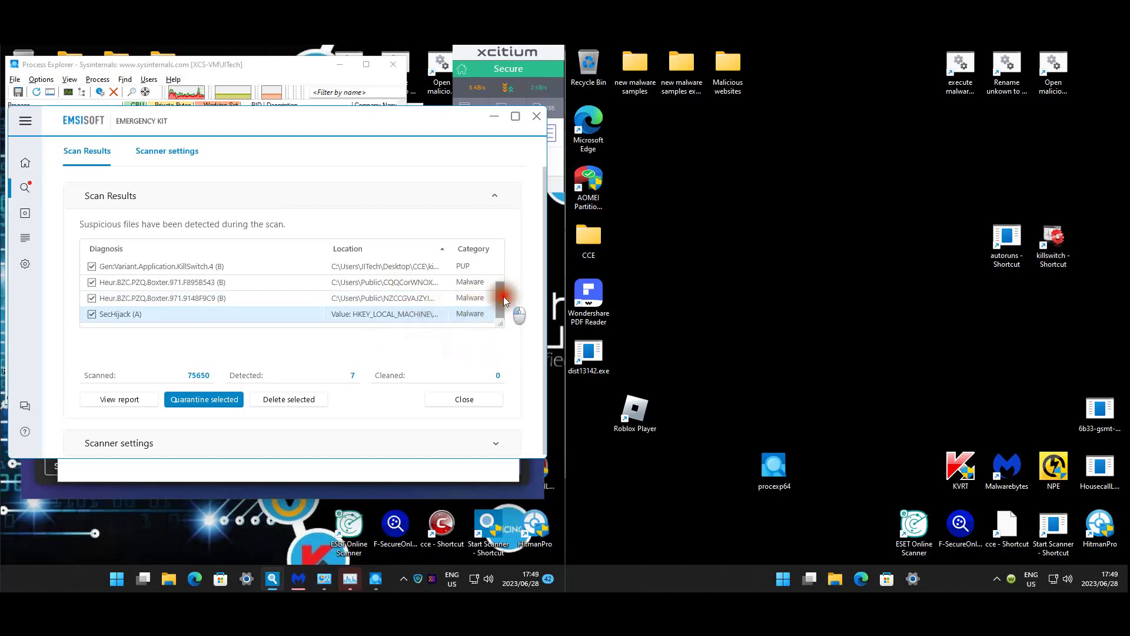
# Close Emsisoft Emergency Kit without cleaning the detections, and decline its offer to install Emsisoft protection
pyautogui.moveTo(503, 296); pyautogui.dragTo(502, 248)
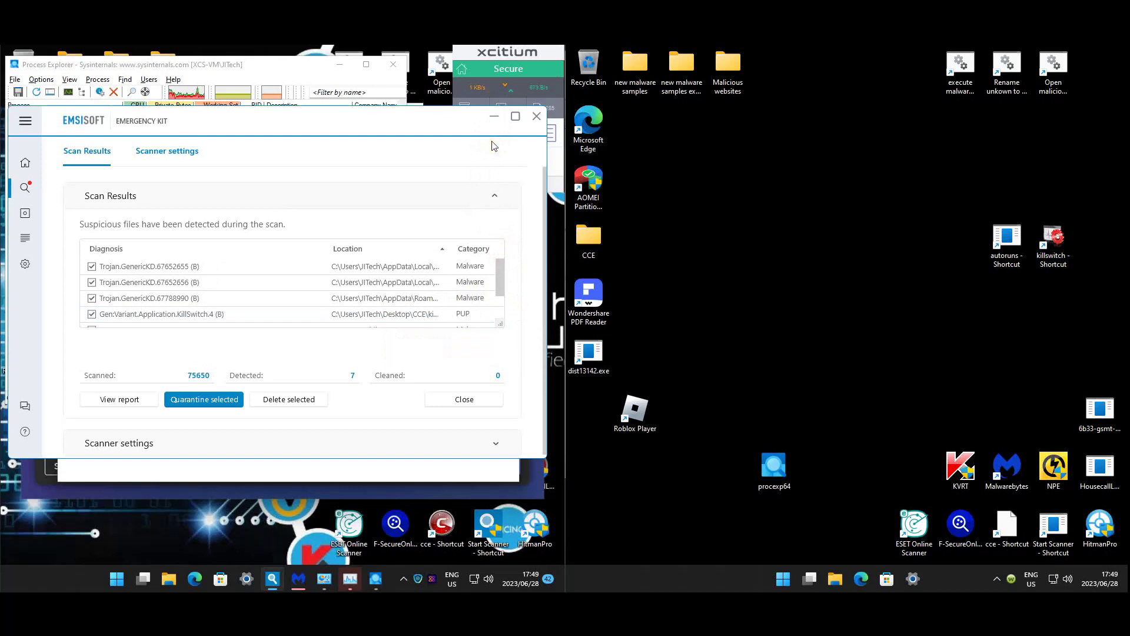
pyautogui.click(542, 119)
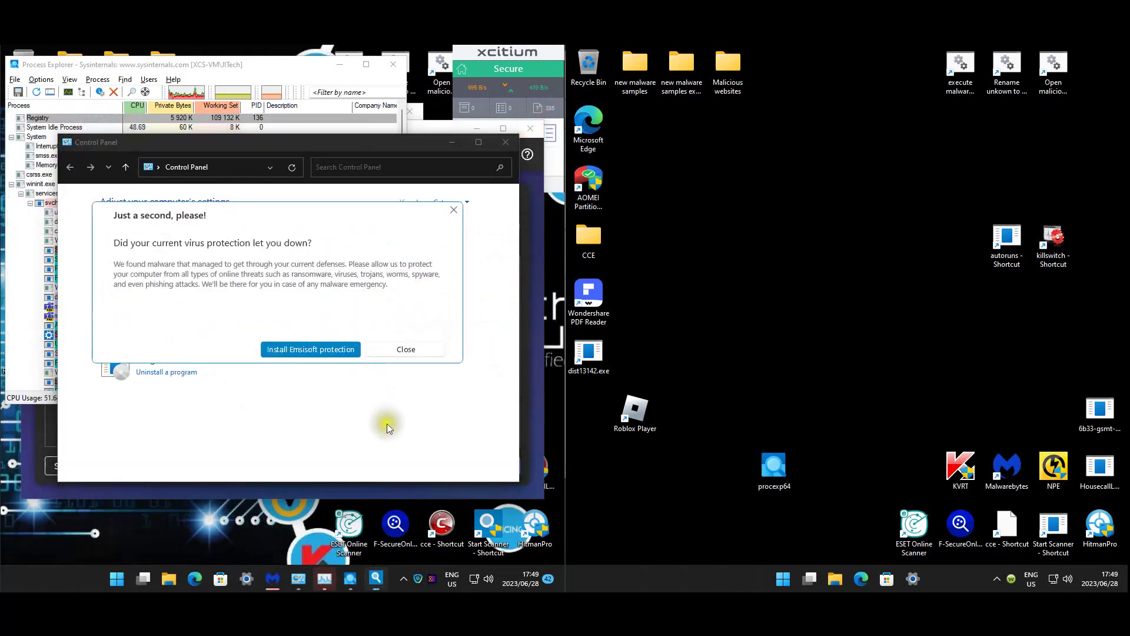
pyautogui.click(406, 349)
# Review the Malwarebytes threat scan results, close them without quarantining anything, and close Malwarebytes
pyautogui.click(535, 270)
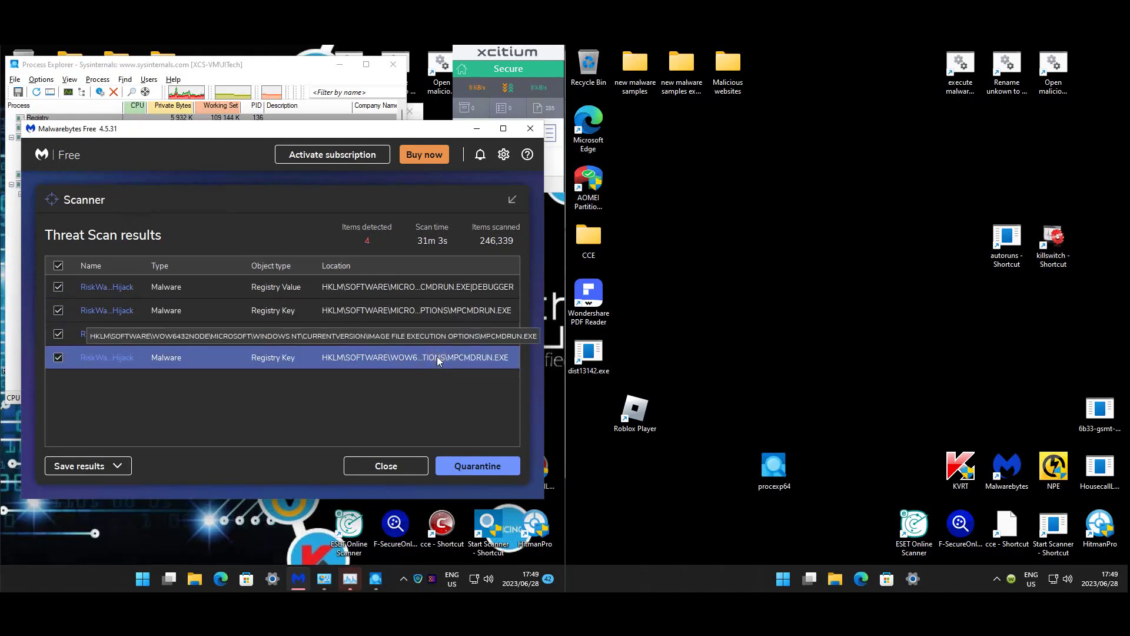
pyautogui.click(419, 411)
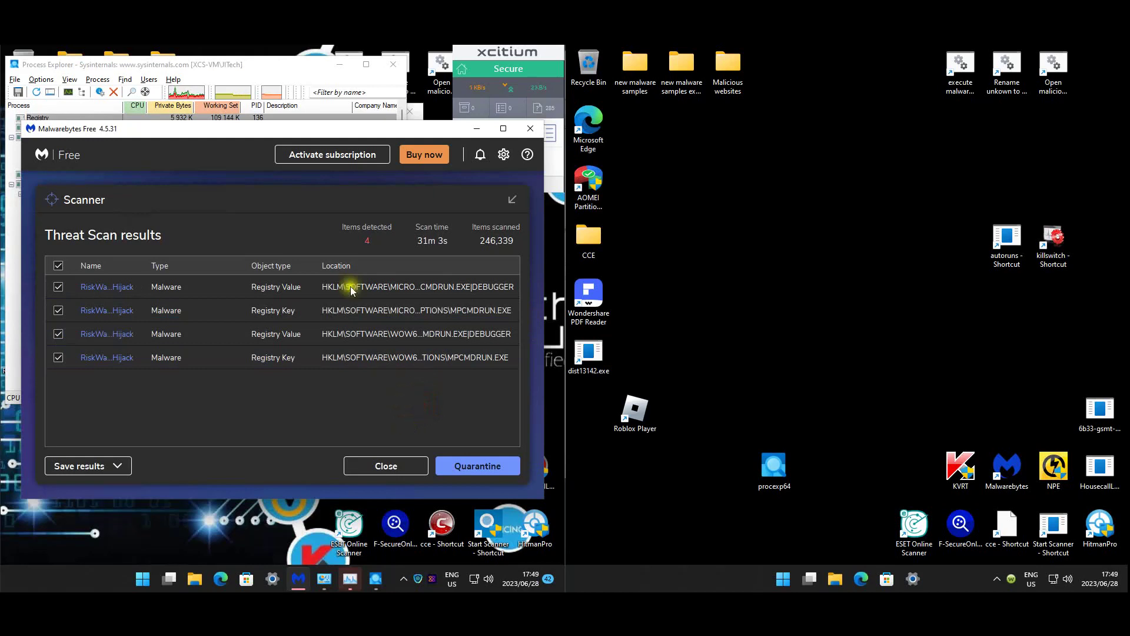
pyautogui.click(397, 460)
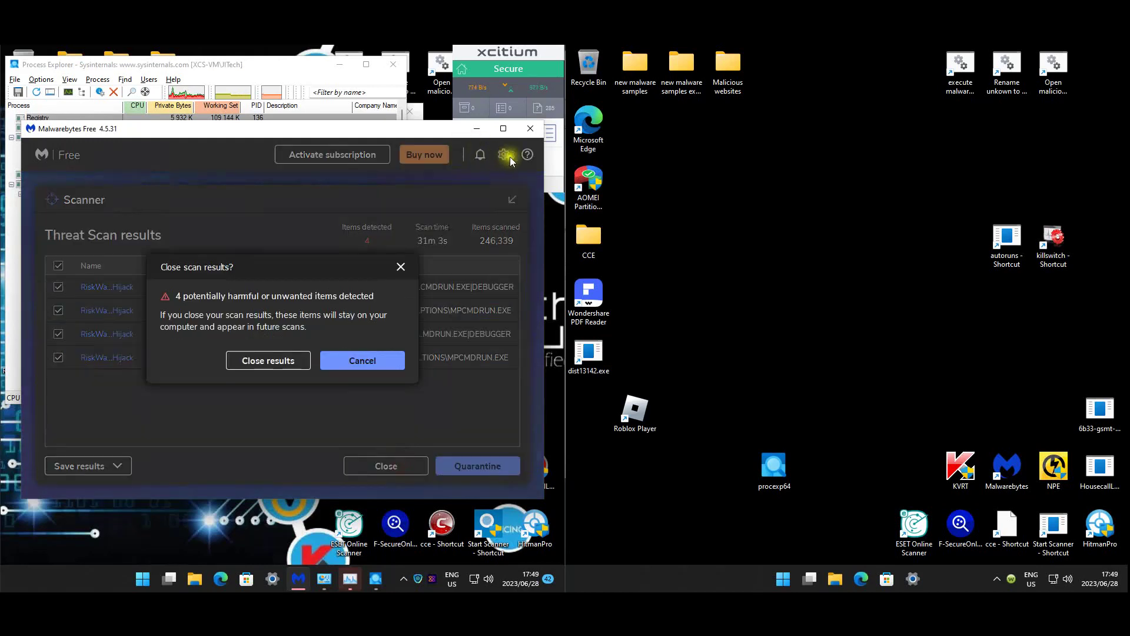
pyautogui.click(287, 361)
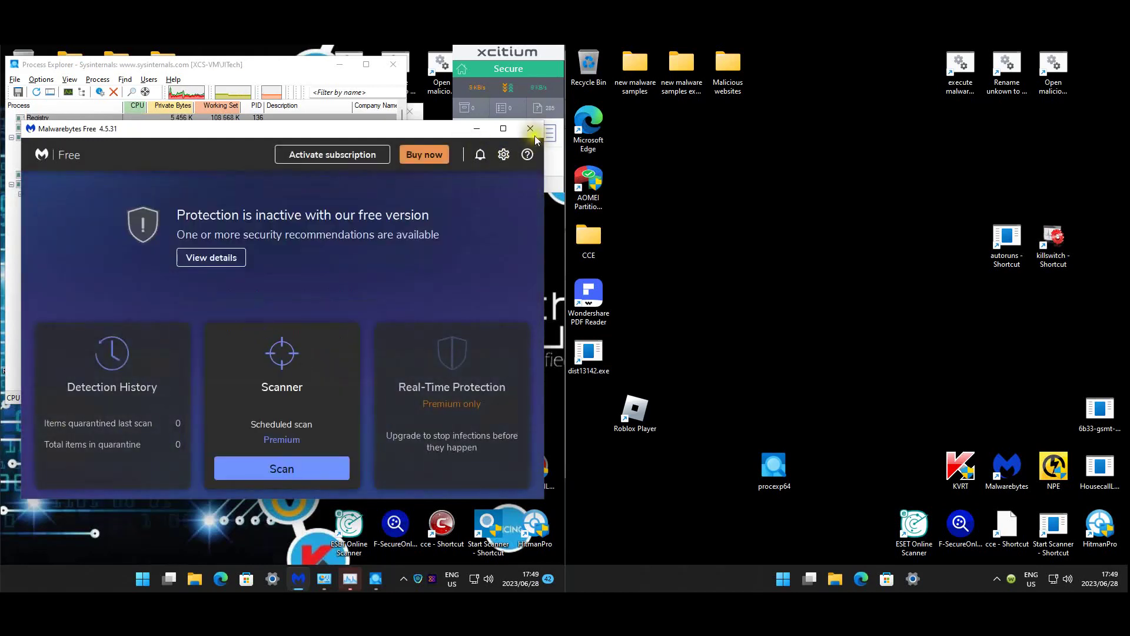
pyautogui.click(532, 130)
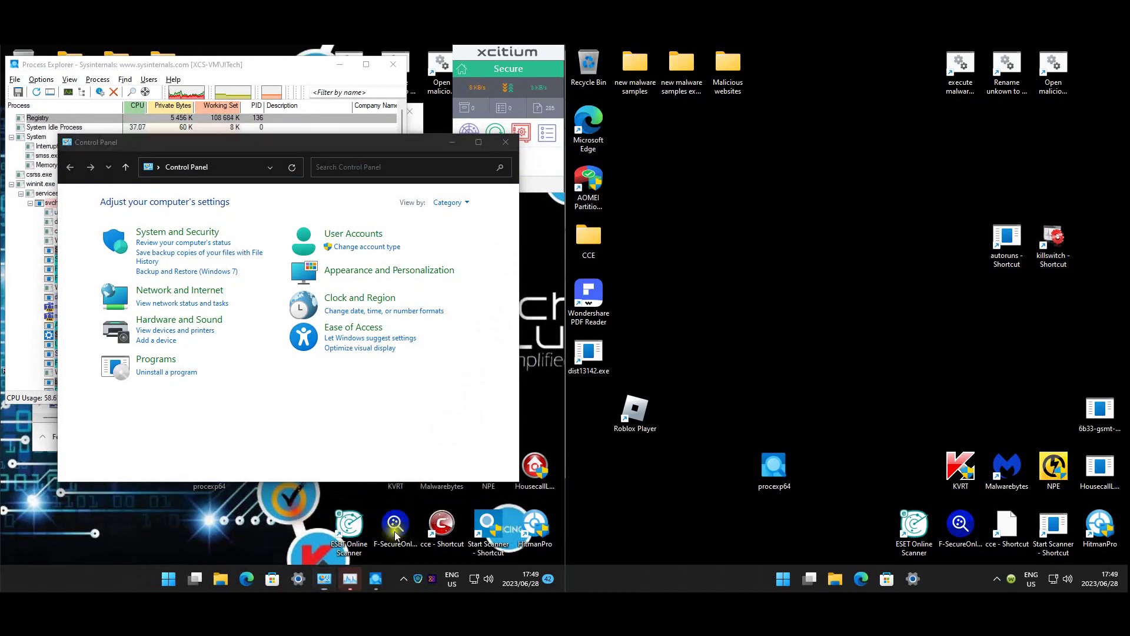
# Review the running processes on the Xcitium machine in Process Explorer with their company names and VirusTotal scores, through the end of the list
pyautogui.click(373, 576)
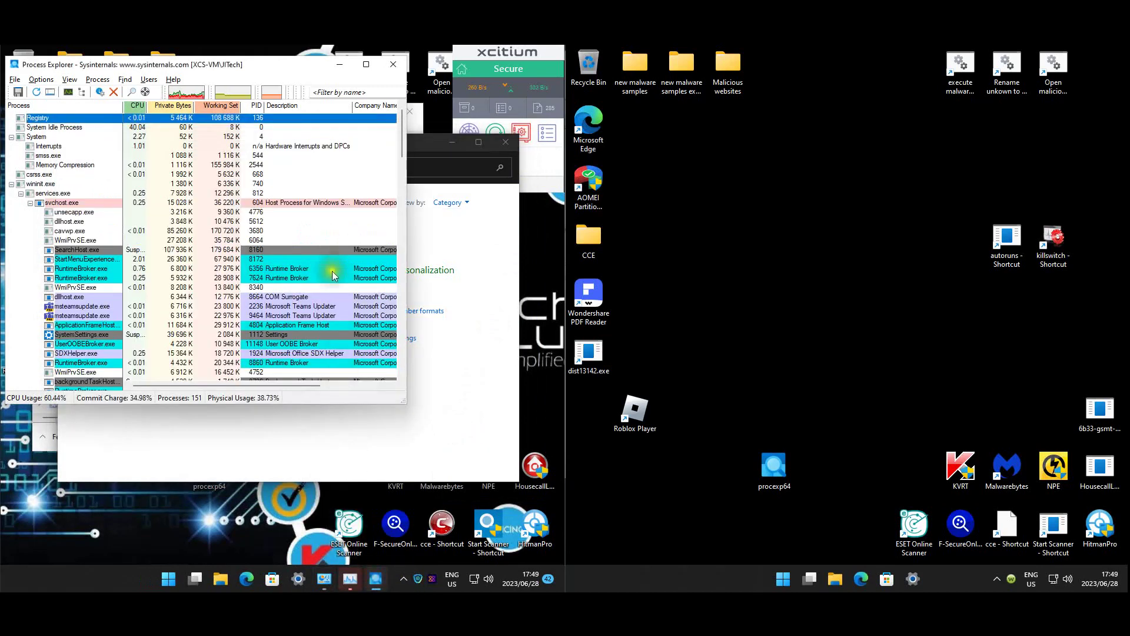
pyautogui.click(346, 383)
pyautogui.moveTo(402, 136); pyautogui.dragTo(403, 269)
pyautogui.scroll(-1, 380, 247)
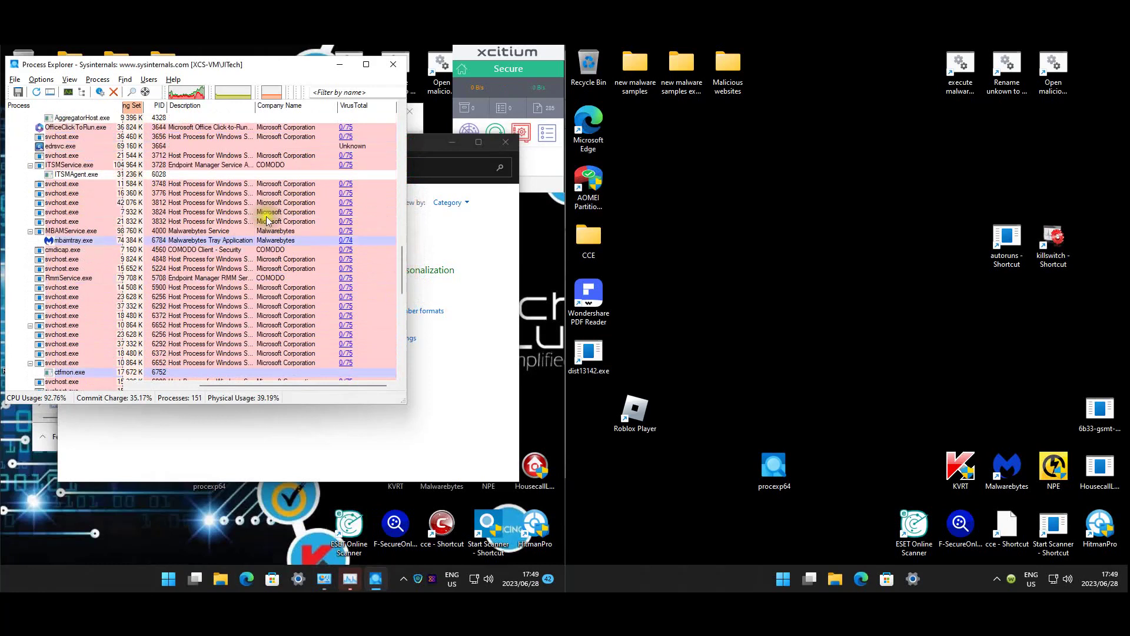
pyautogui.moveTo(401, 257); pyautogui.dragTo(398, 353)
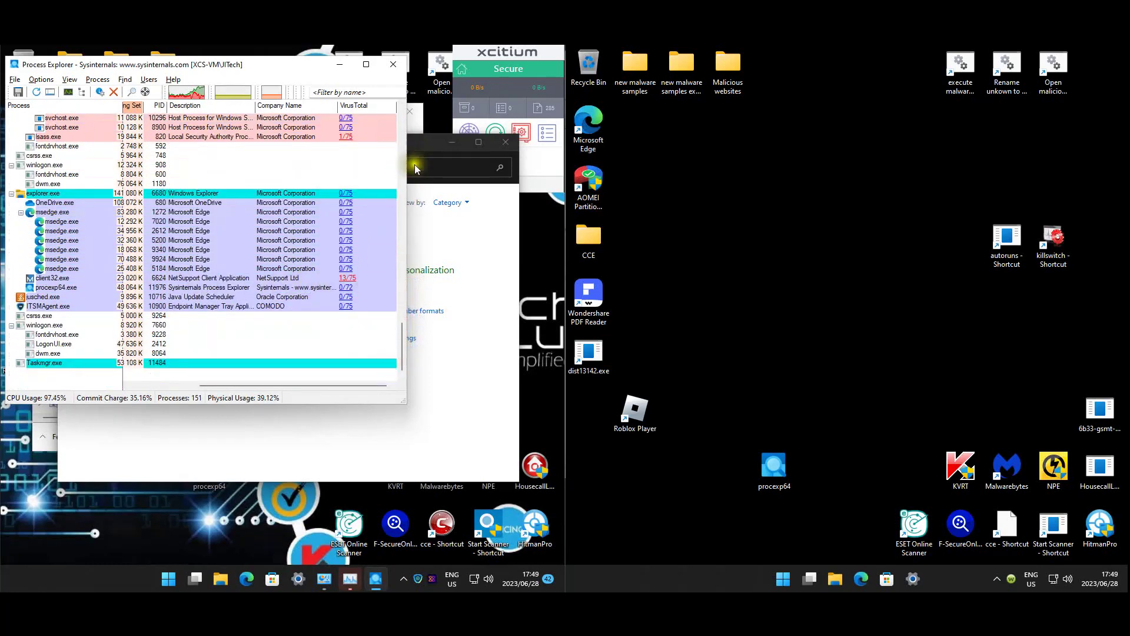
# Open the installed programs list on the Xcitium machine, check the Roblox Player entry, and close the list
pyautogui.click(296, 421)
pyautogui.click(188, 374)
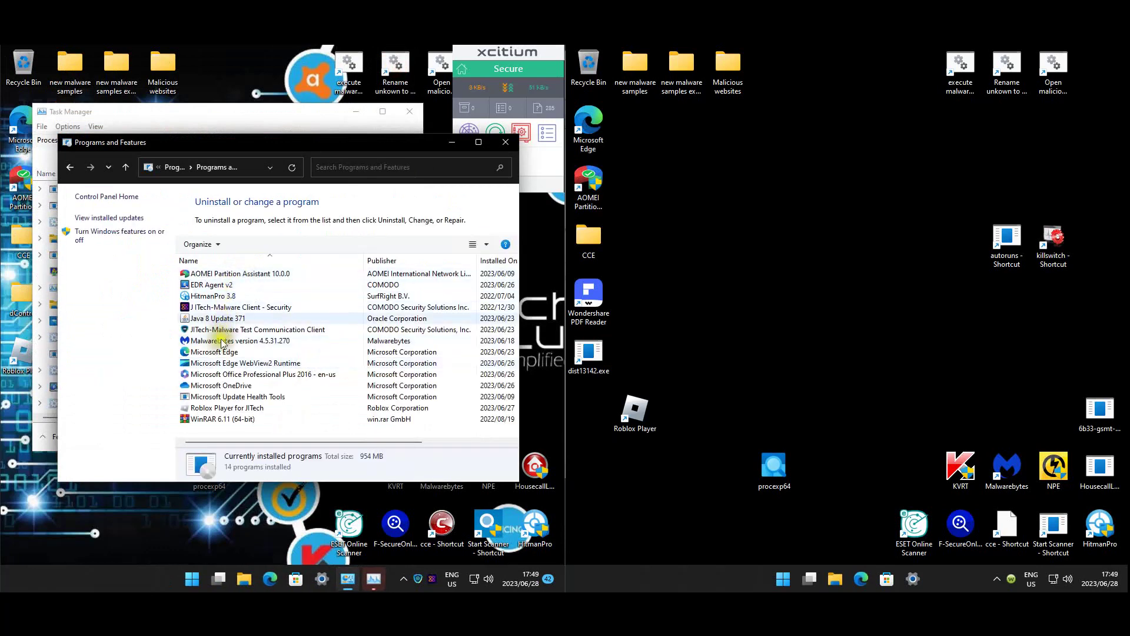
pyautogui.click(219, 408)
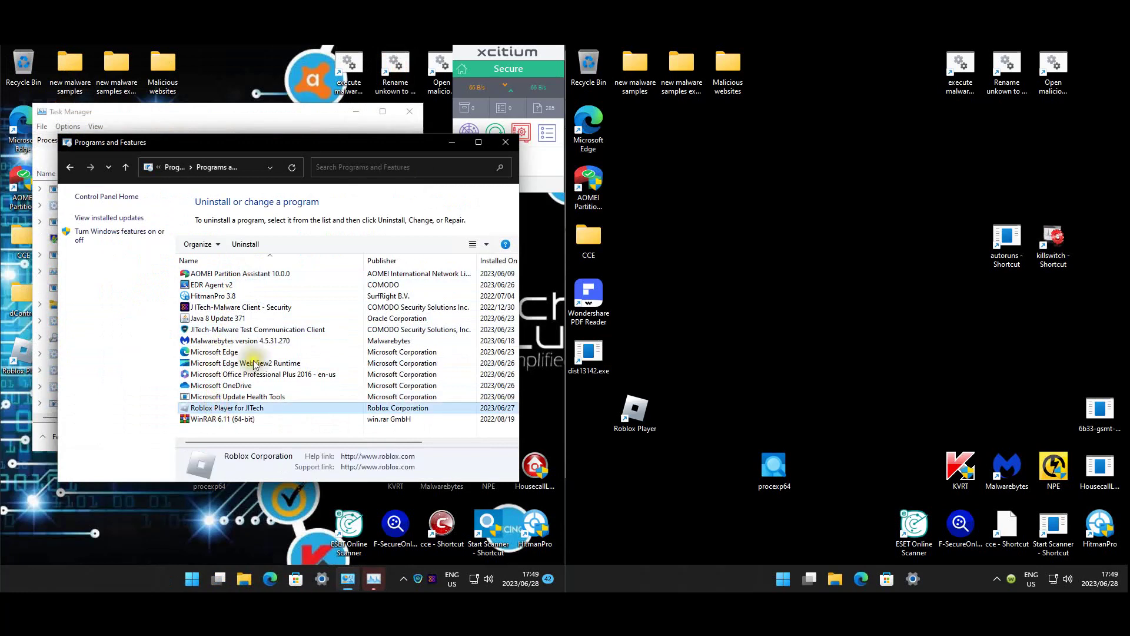
pyautogui.click(505, 143)
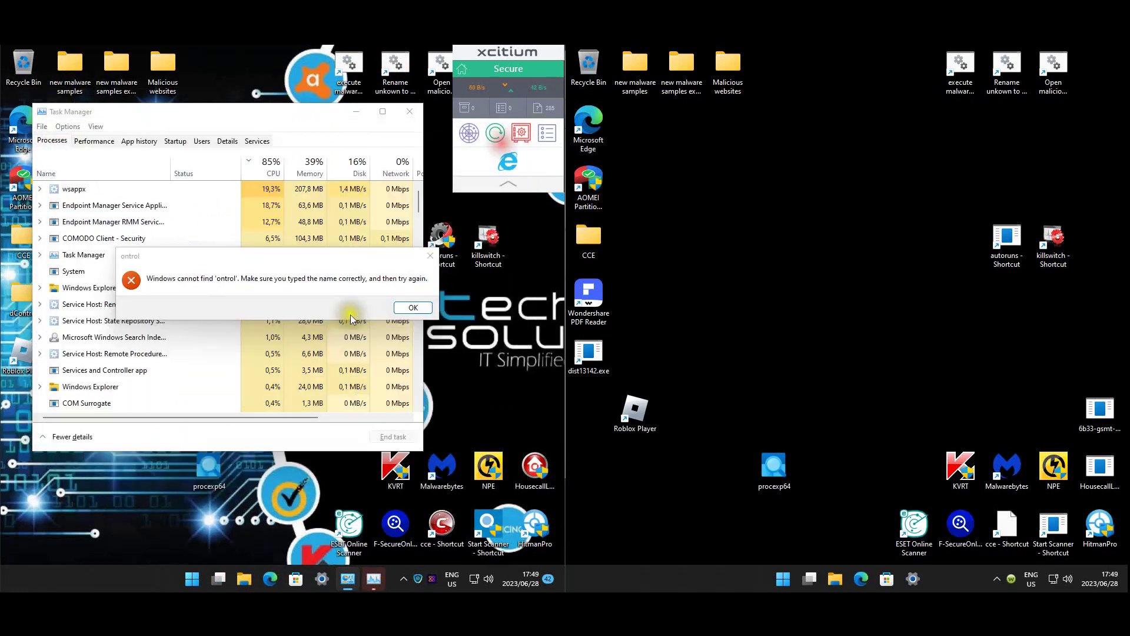
# Dismiss the error about the mistyped command and cancel the Run dialog
pyautogui.click(412, 308)
pyautogui.click(96, 501)
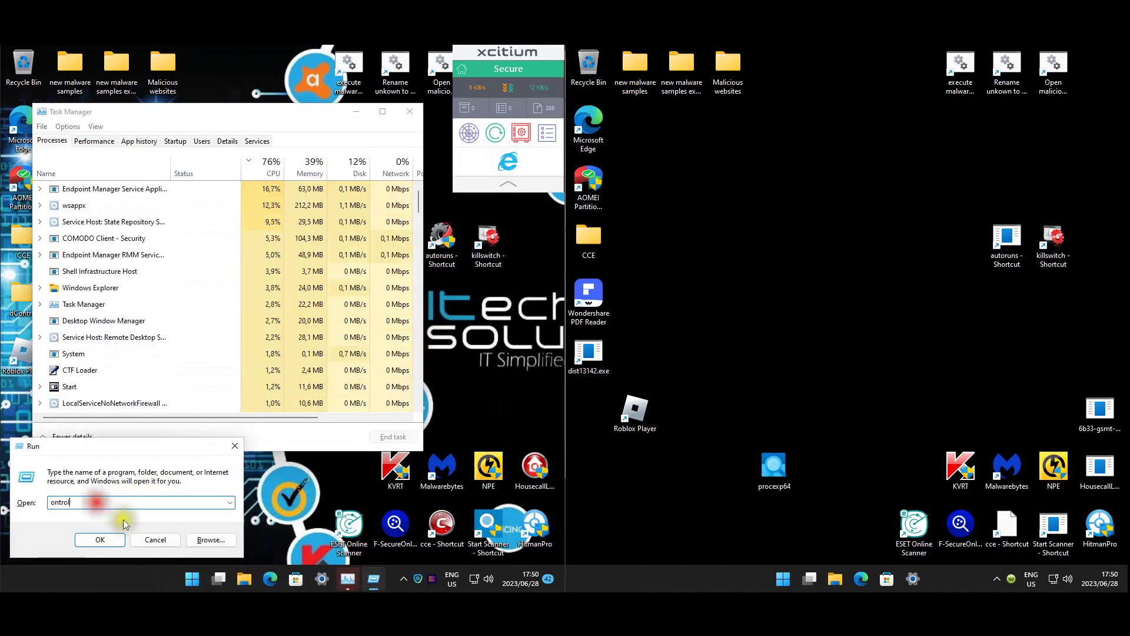
pyautogui.click(156, 541)
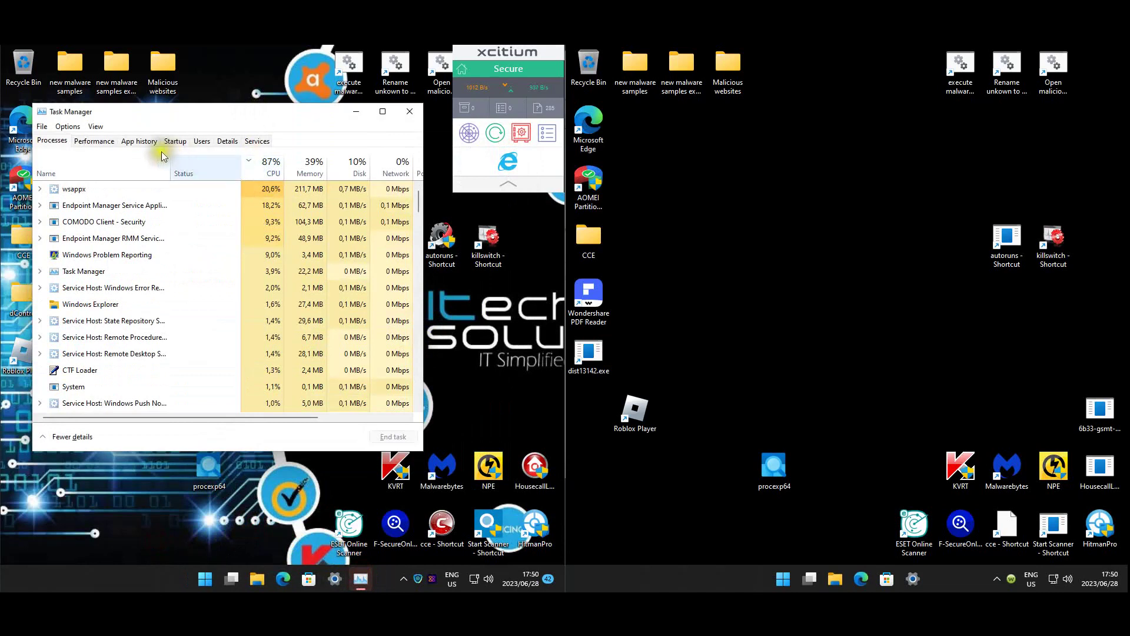
# Check the Microsoft Windows Based script host and NetSupport Client Application among the Xcitium machine's startup items, and close Task Manager
pyautogui.click(203, 142)
pyautogui.click(200, 153)
pyautogui.click(184, 145)
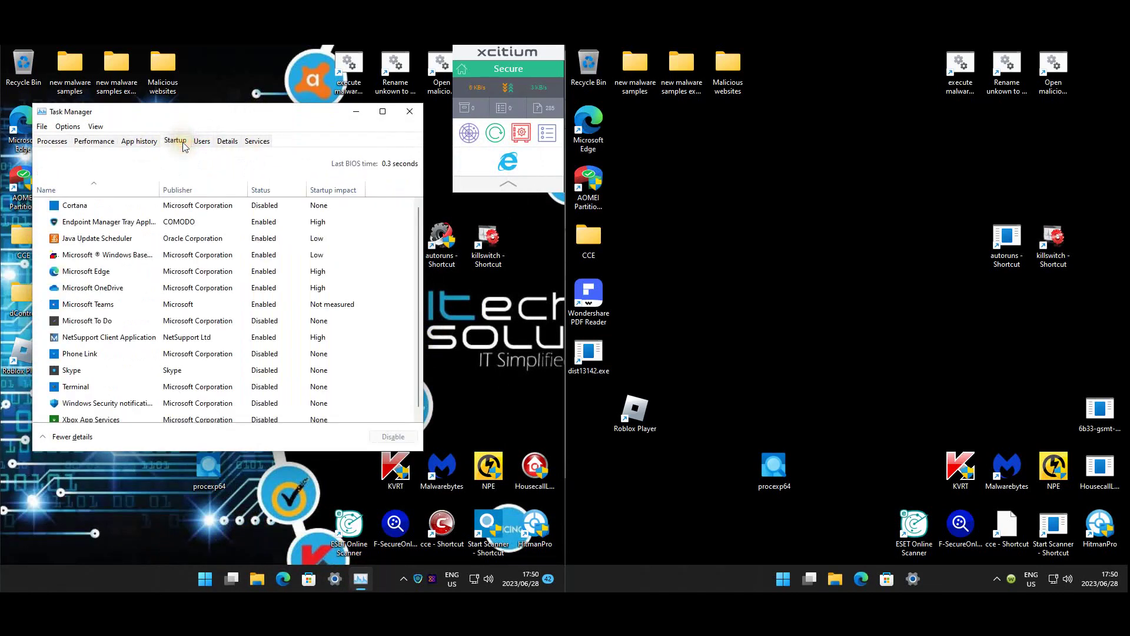
pyautogui.click(96, 259)
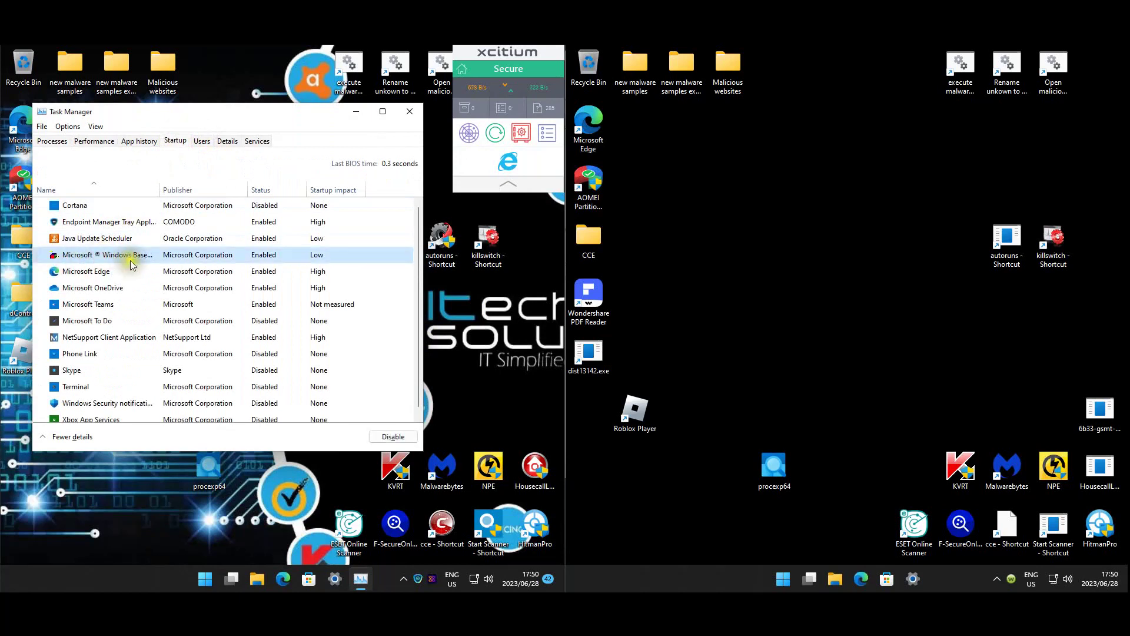
pyautogui.scroll(-1, 113, 311)
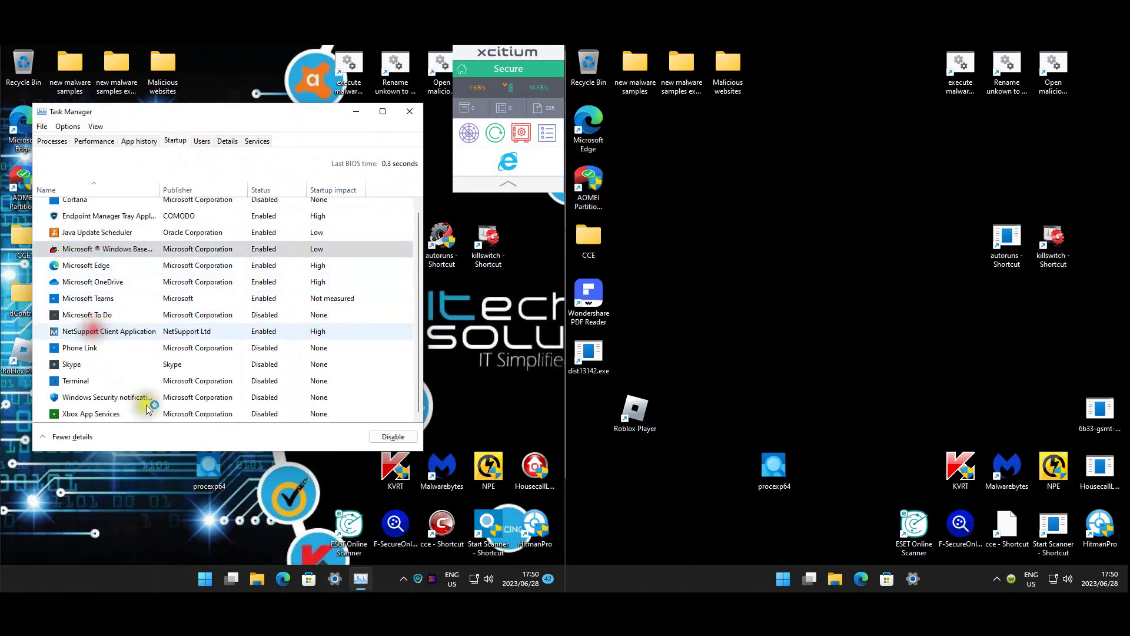
pyautogui.click(109, 332)
pyautogui.rightClick(101, 251)
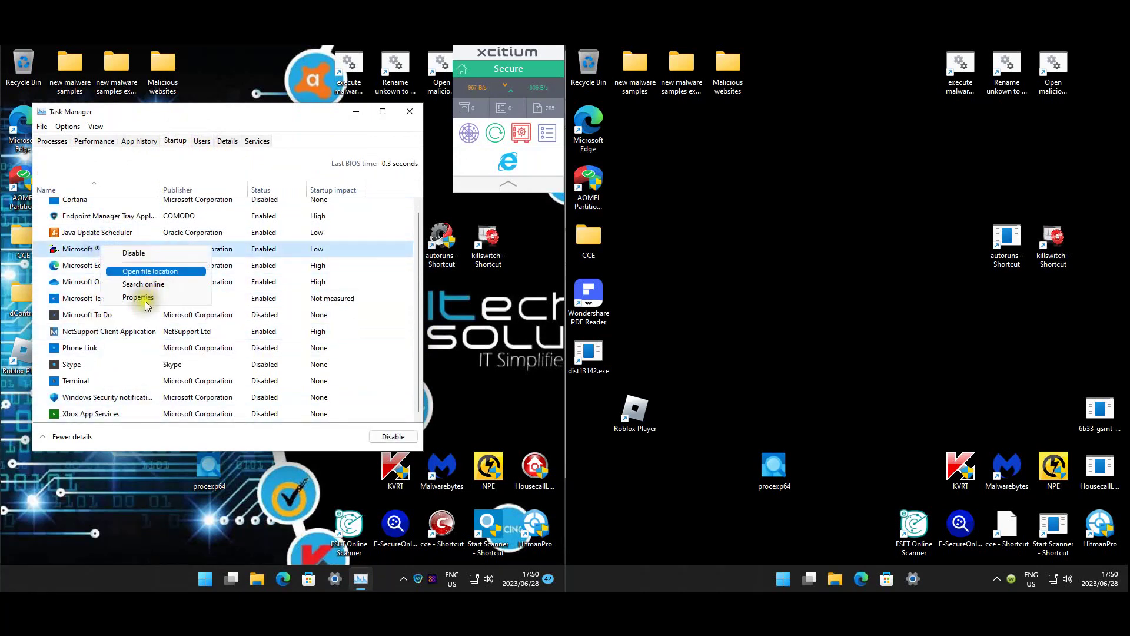
pyautogui.click(97, 331)
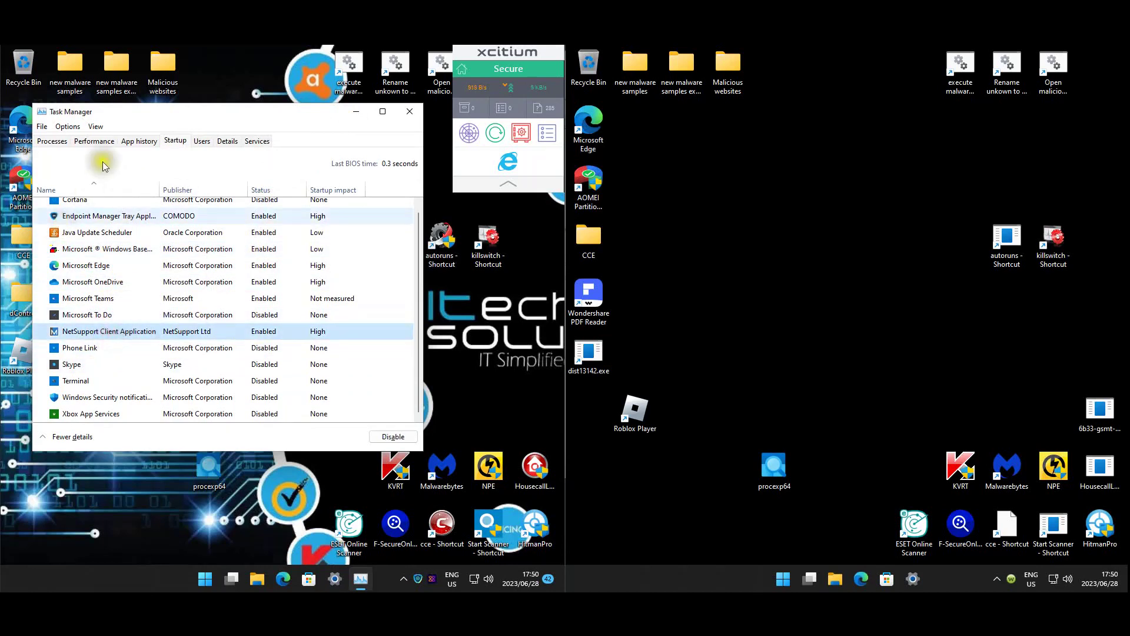
pyautogui.click(410, 112)
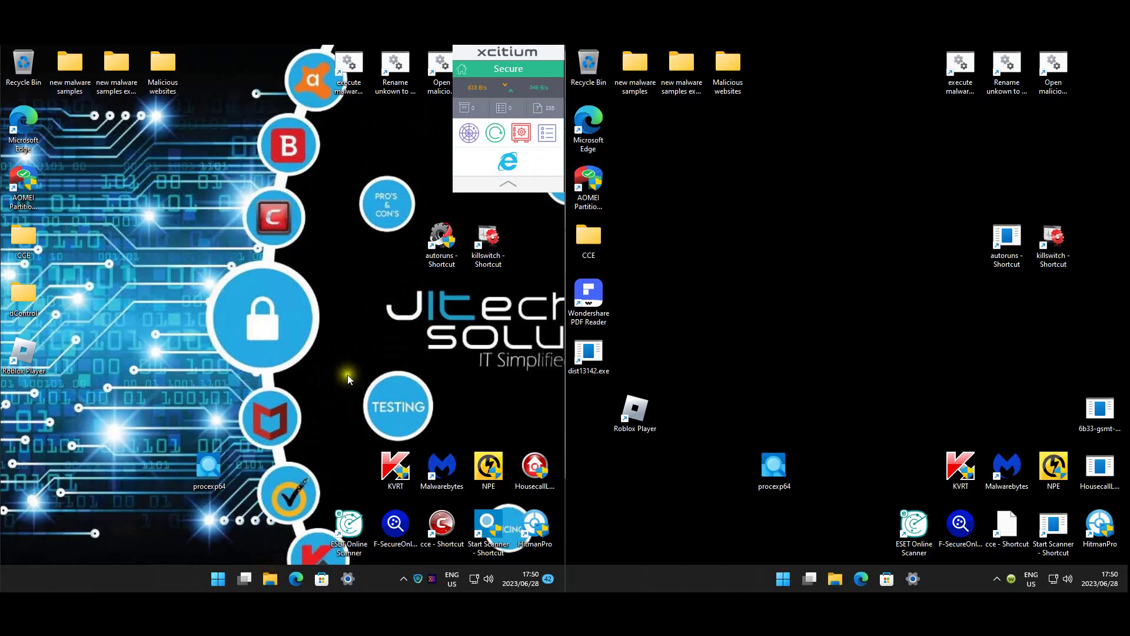
# Open File Explorer on the Xcitium machine and inspect the files in the Documents and Pictures folders
pyautogui.press('super+e')
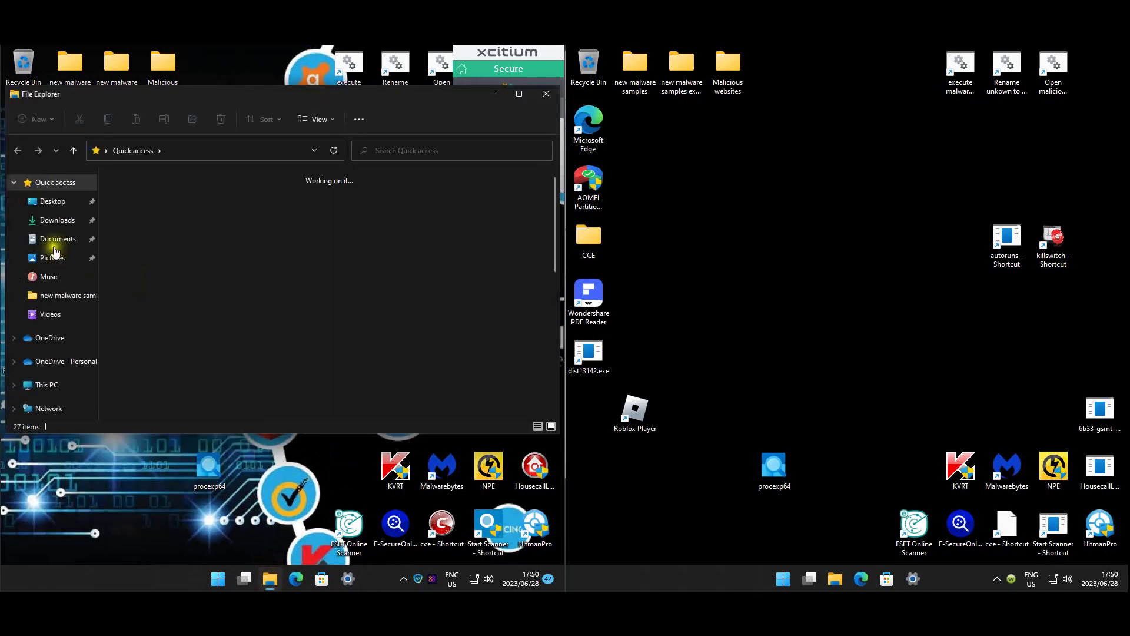
pyautogui.click(53, 239)
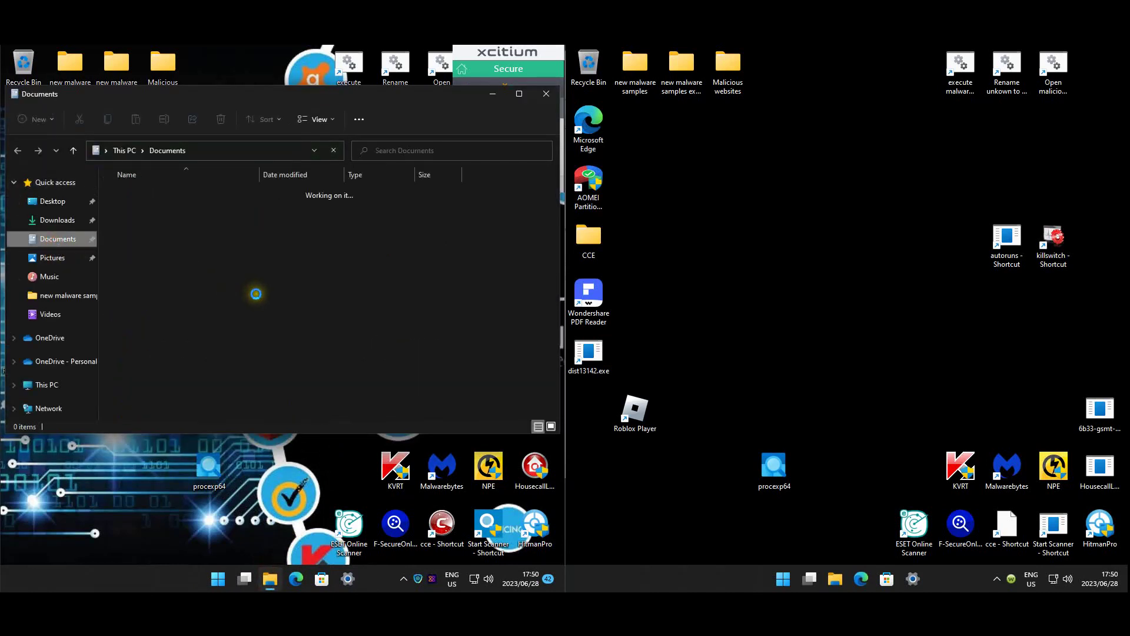
pyautogui.click(61, 258)
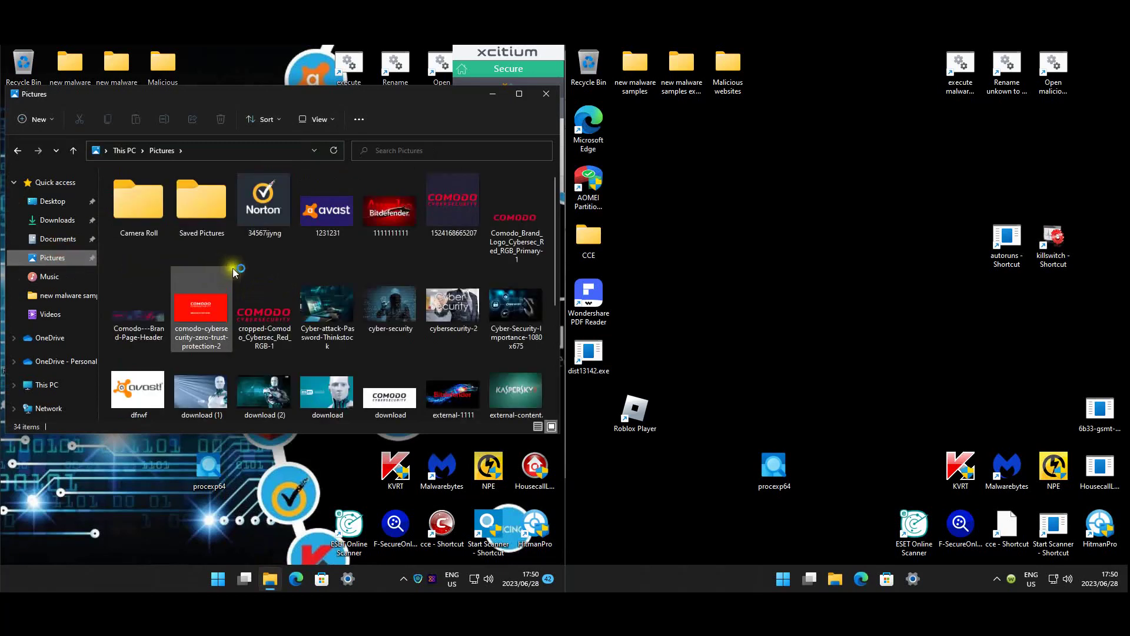
pyautogui.scroll(-3, 389, 285)
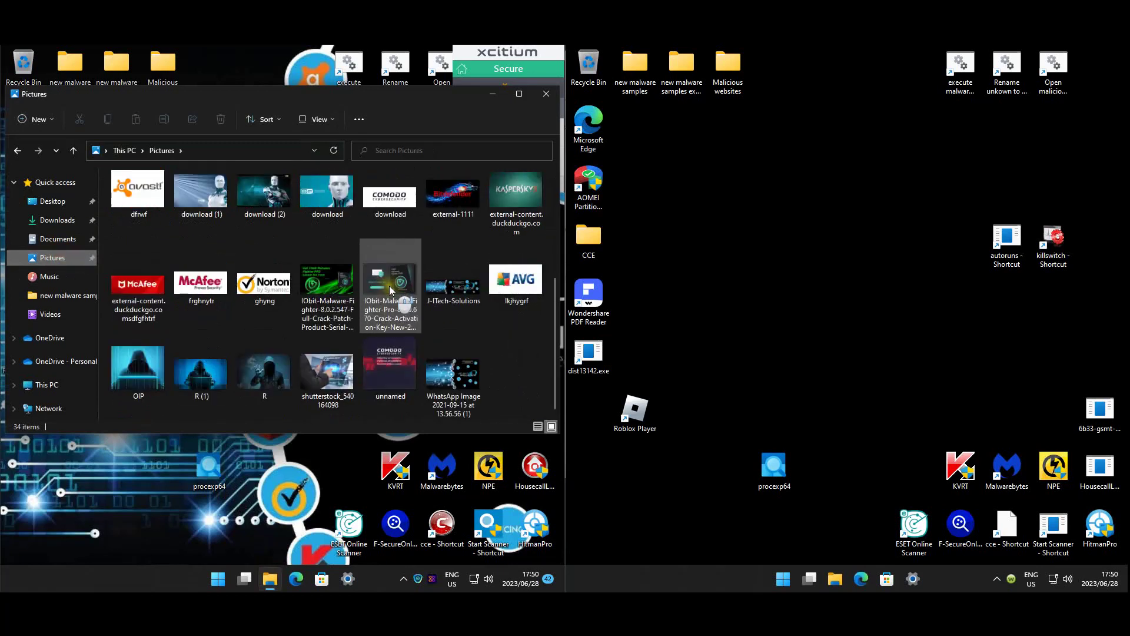
# Close the Pictures folder on the Xcitium machine, check Webroot Endpoint Protection's status and shields, and close its window
pyautogui.click(544, 100)
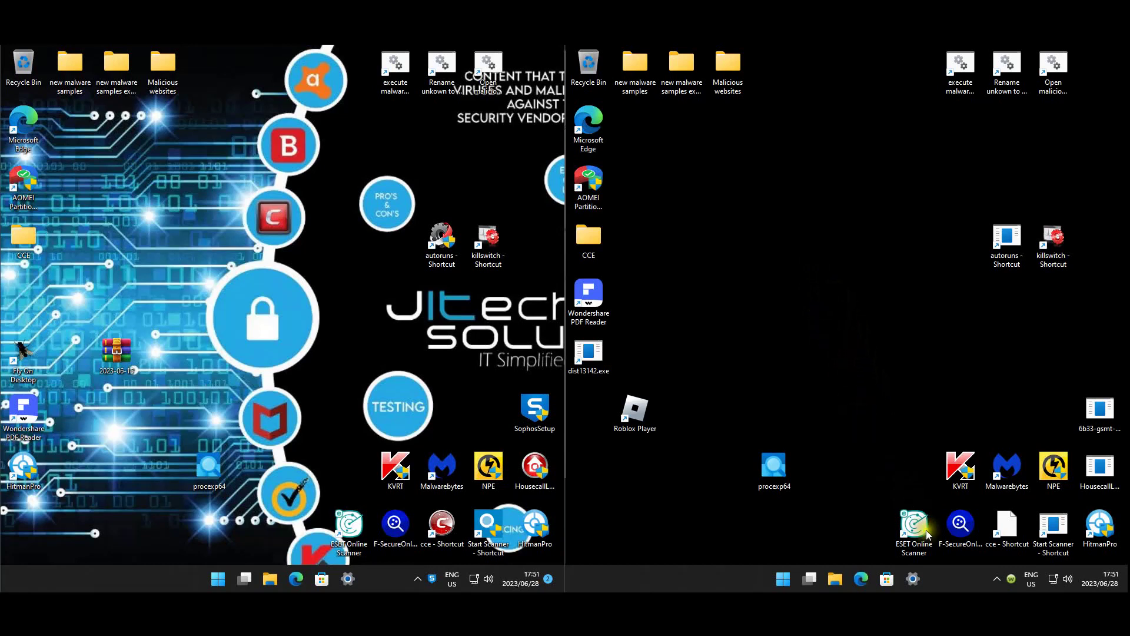
pyautogui.doubleClick(1012, 580)
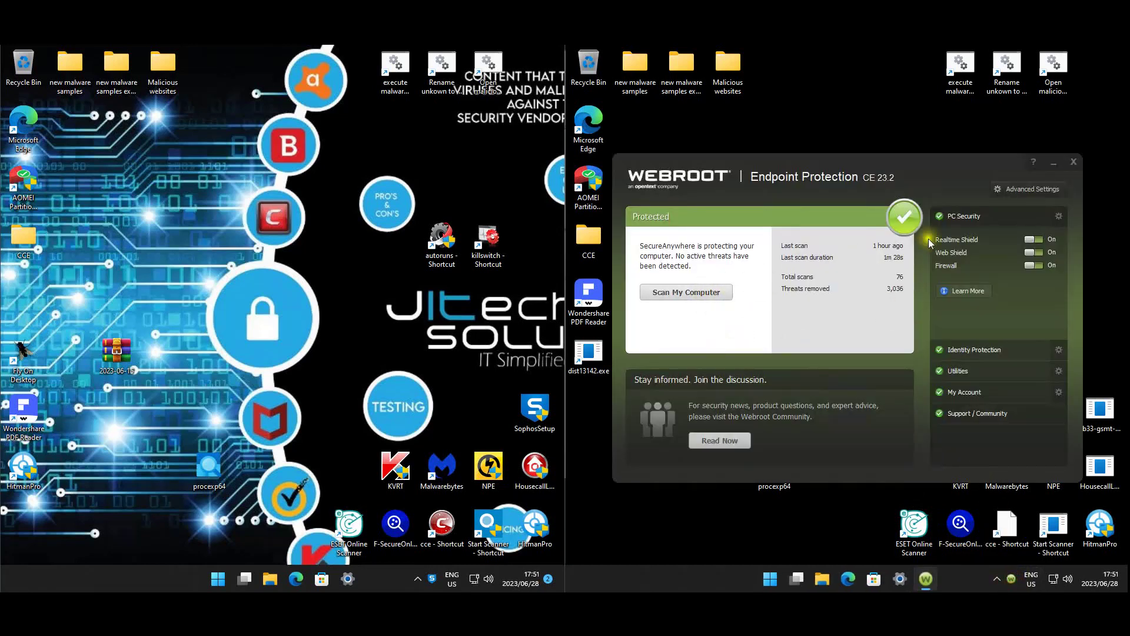
pyautogui.click(1074, 162)
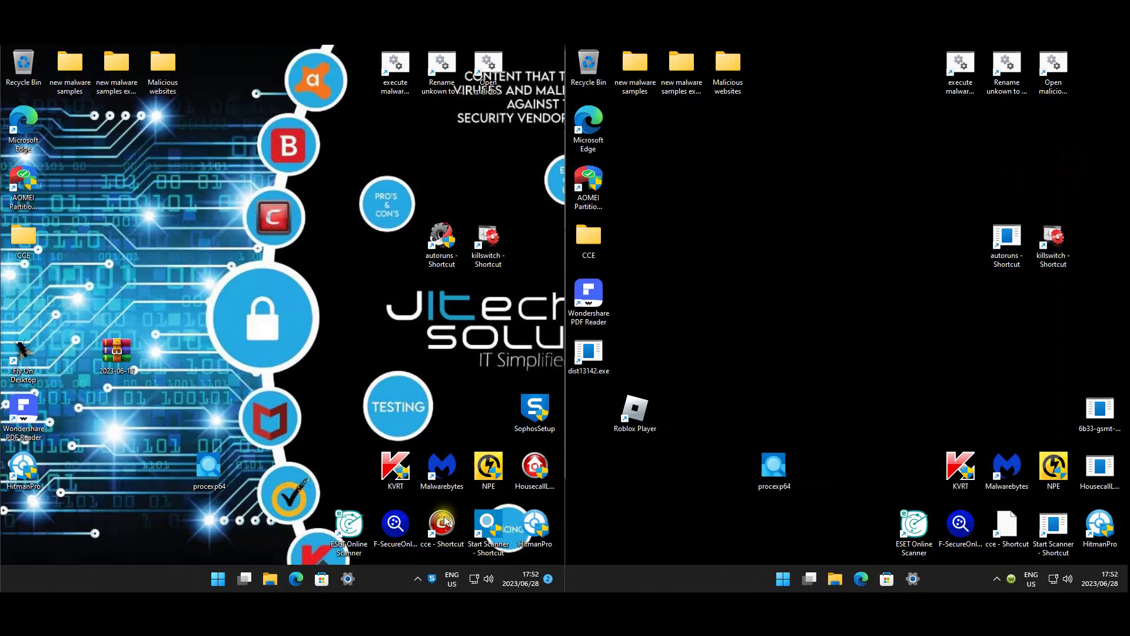
# Switch from the Sophos machine to the Xcitium machine and clear the icon selection on its desktop
pyautogui.click(251, 571)
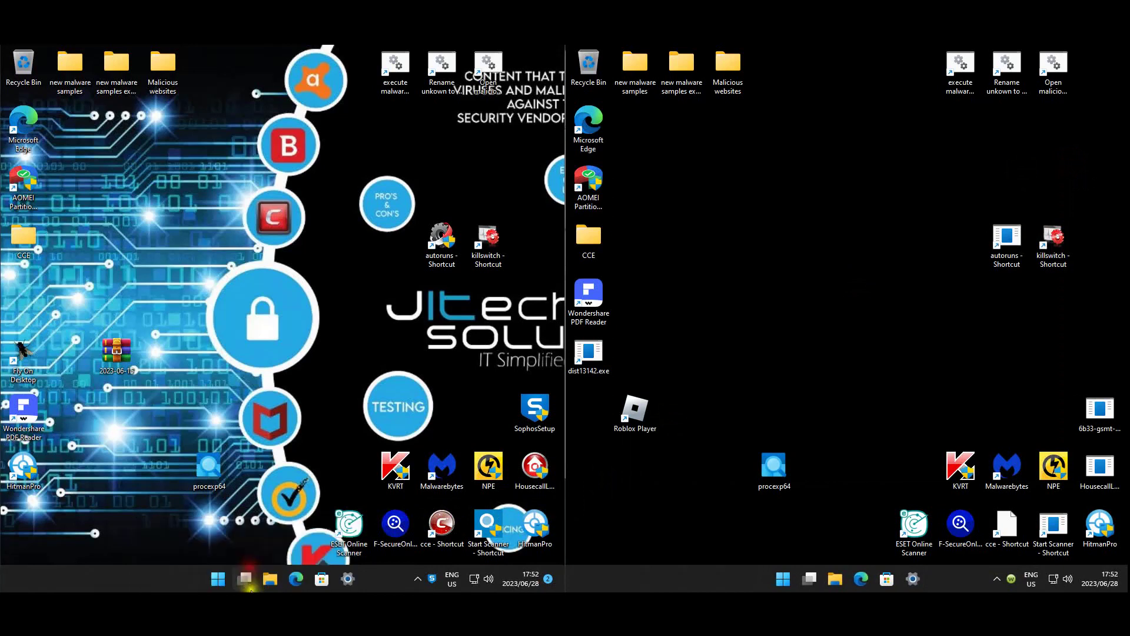
pyautogui.click(431, 263)
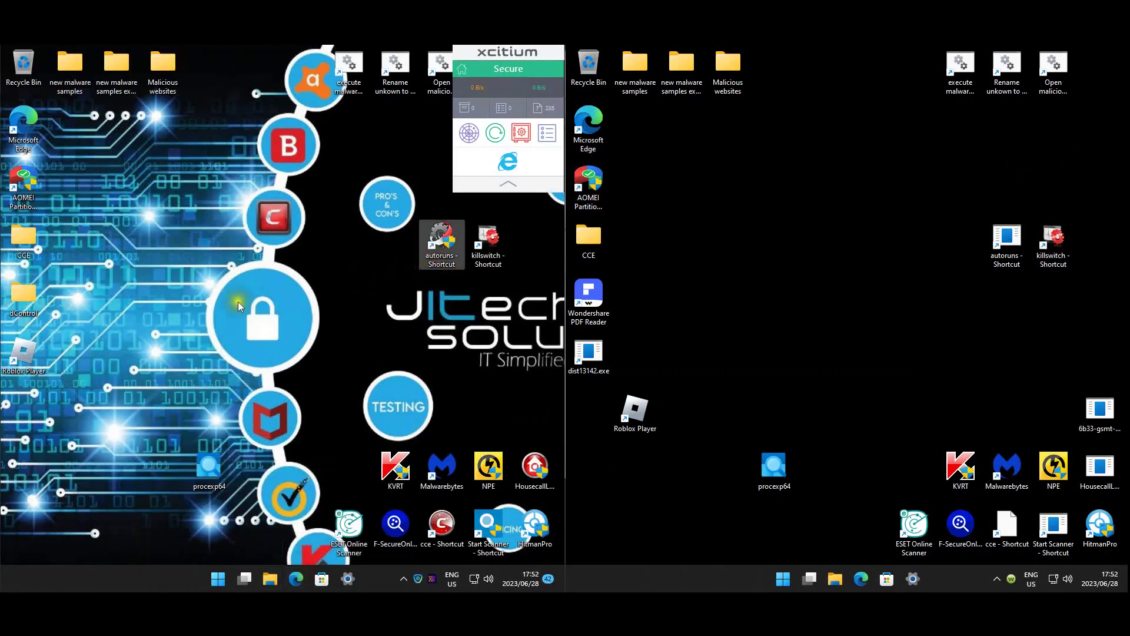
pyautogui.click(302, 311)
pyautogui.click(276, 323)
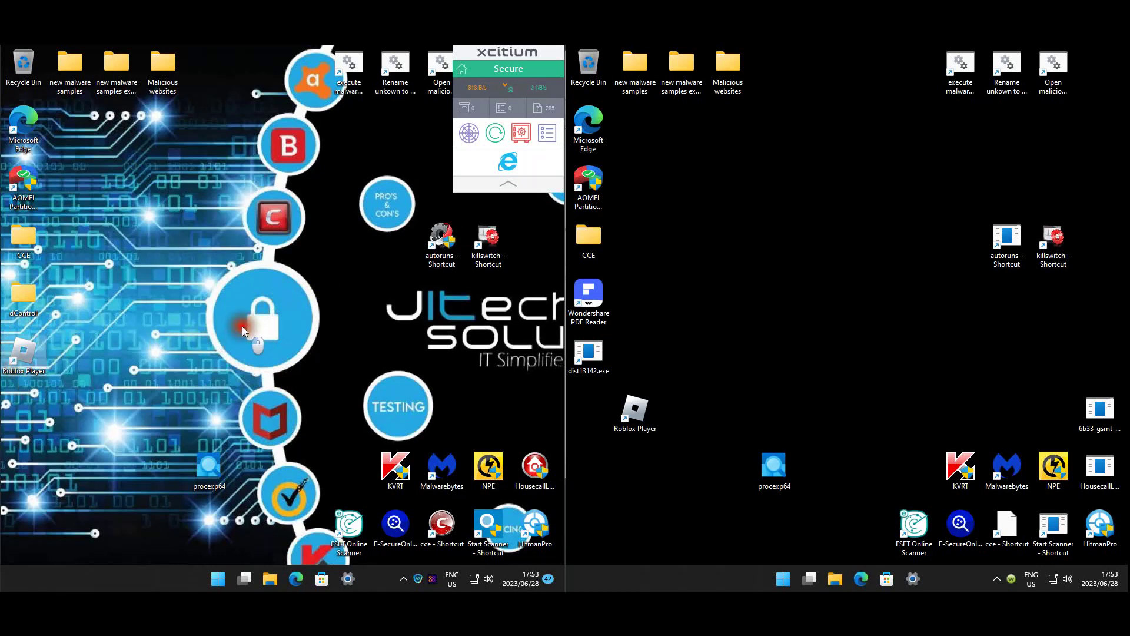